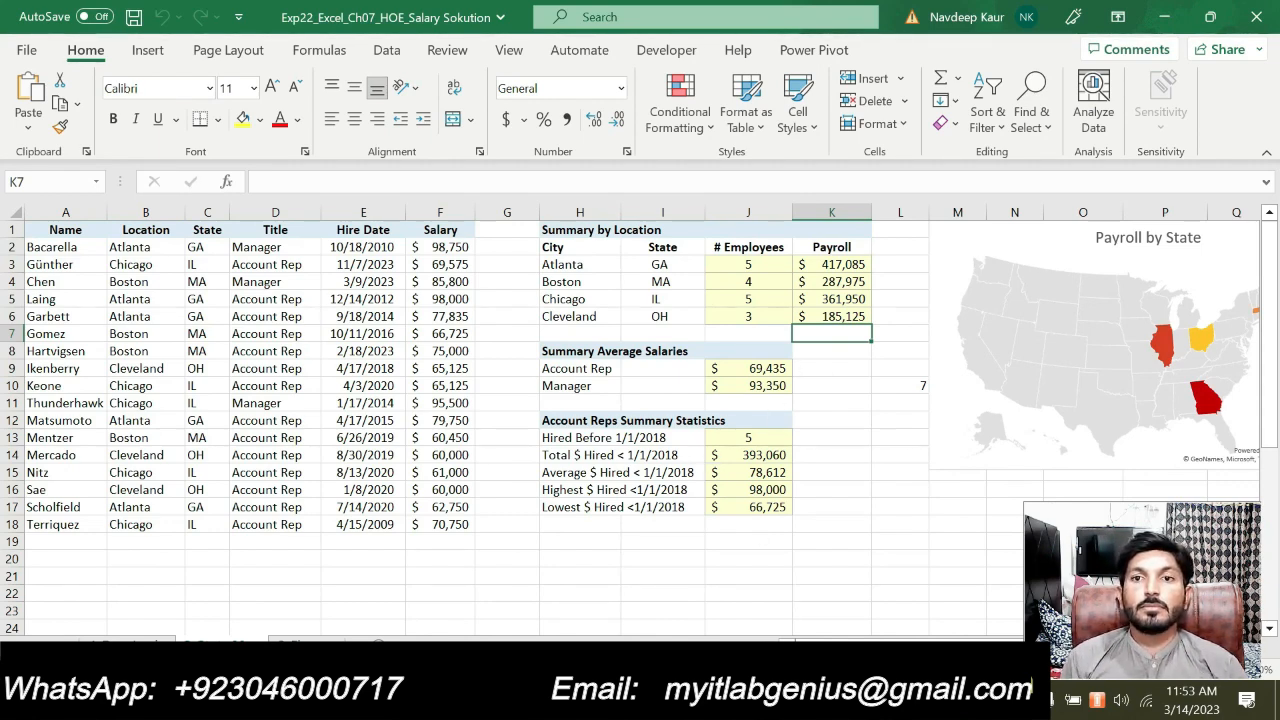
Switch to the Word instructions document, and highlight the workbook file name in step 1 in green, then clear that highlight.
key(alt+Tab)
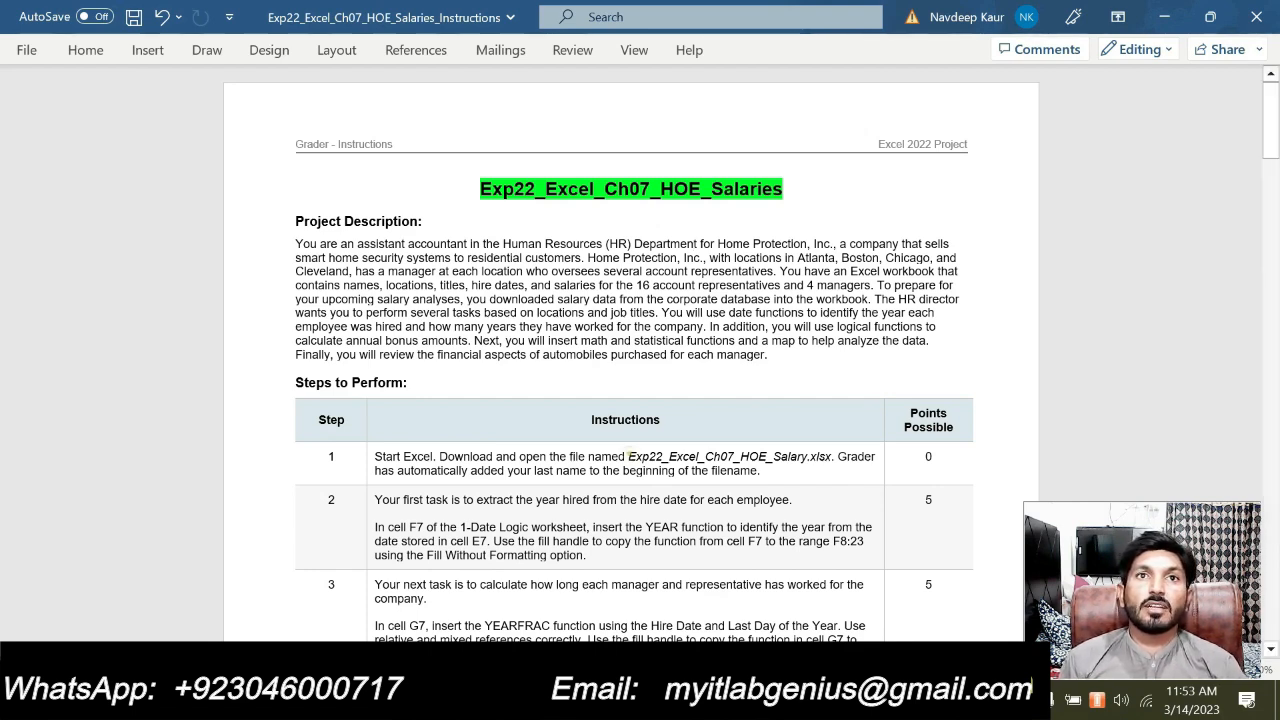
drag(627, 455, 832, 458)
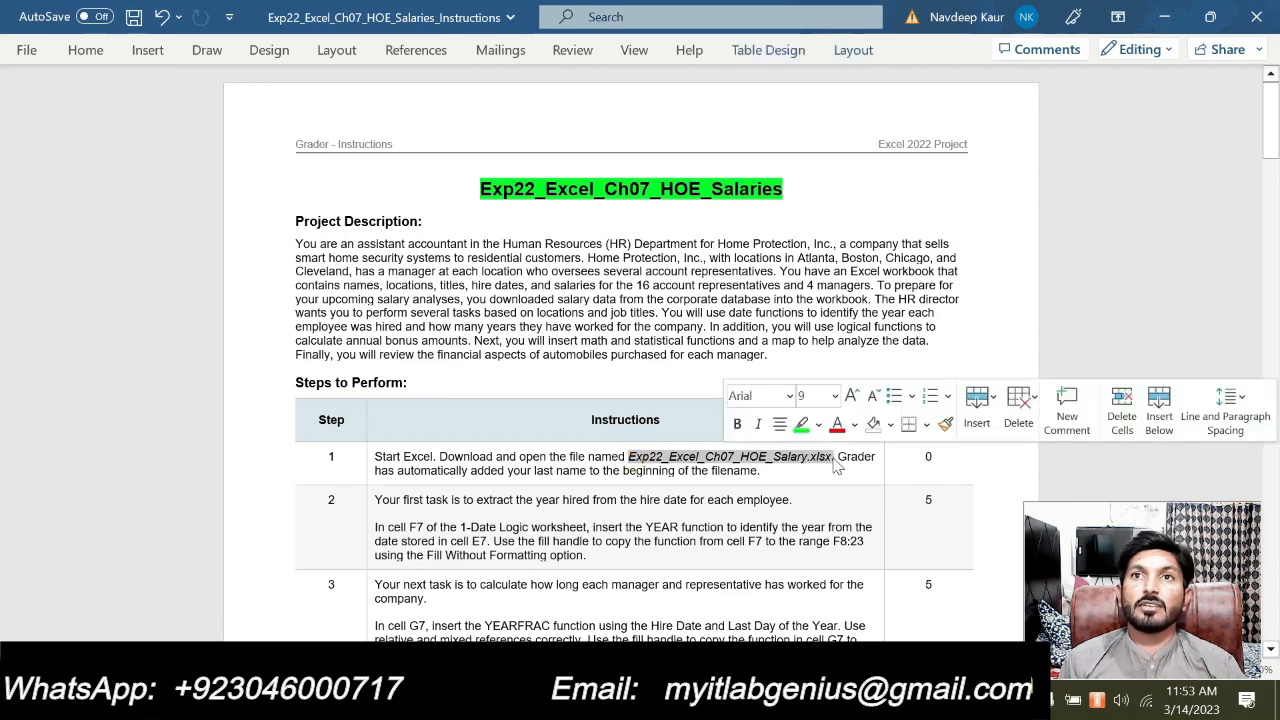
click(805, 427)
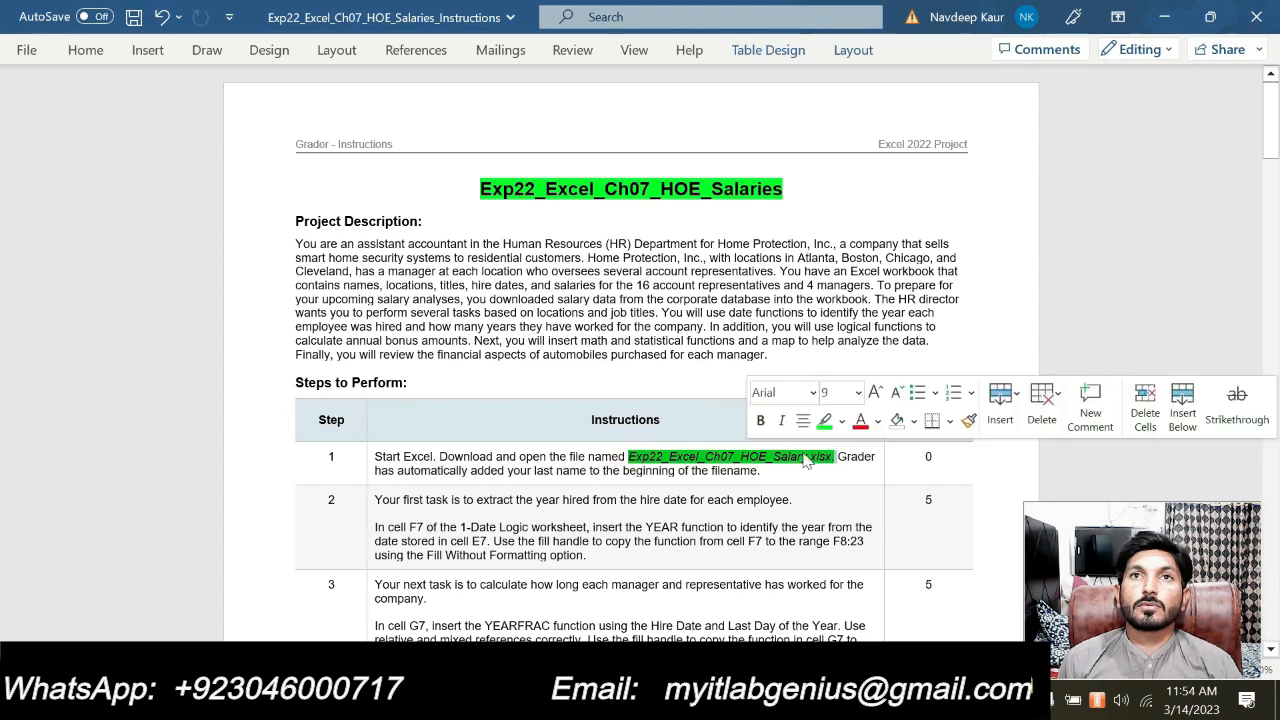
click(822, 420)
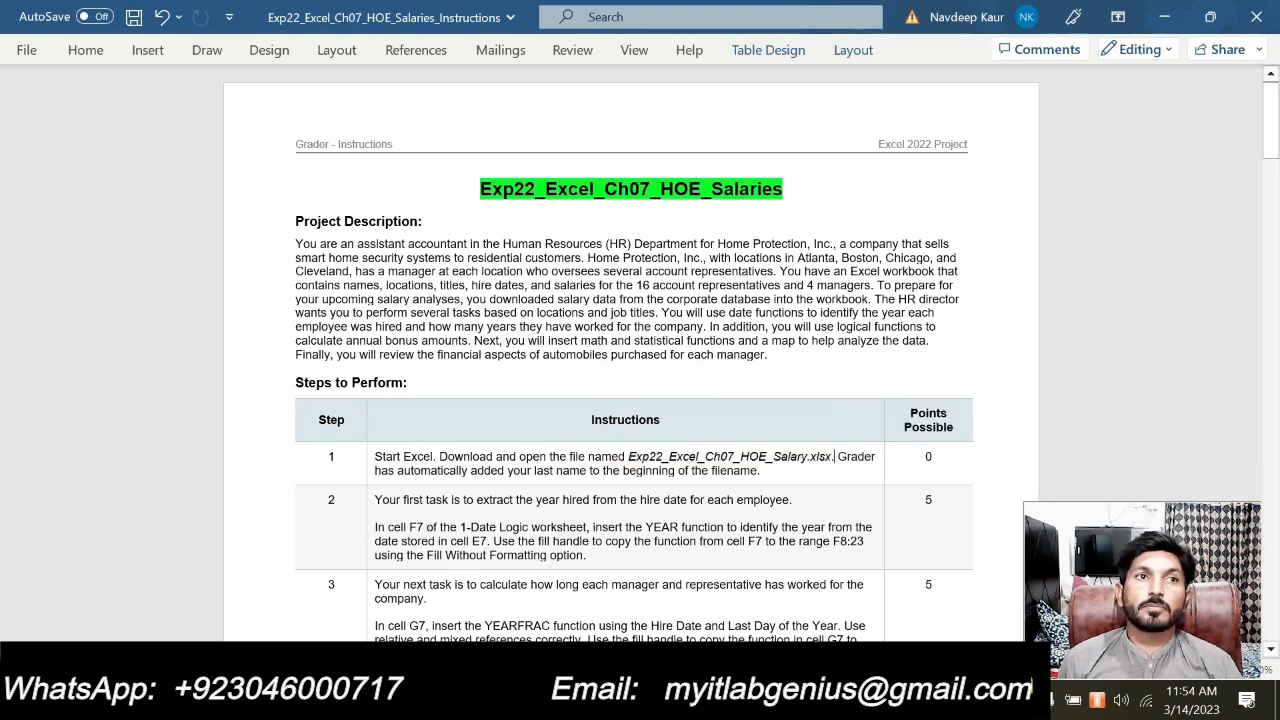
Highlight in green the step 2 paragraph about inserting the YEAR function in cell F7.
drag(374, 527, 588, 556)
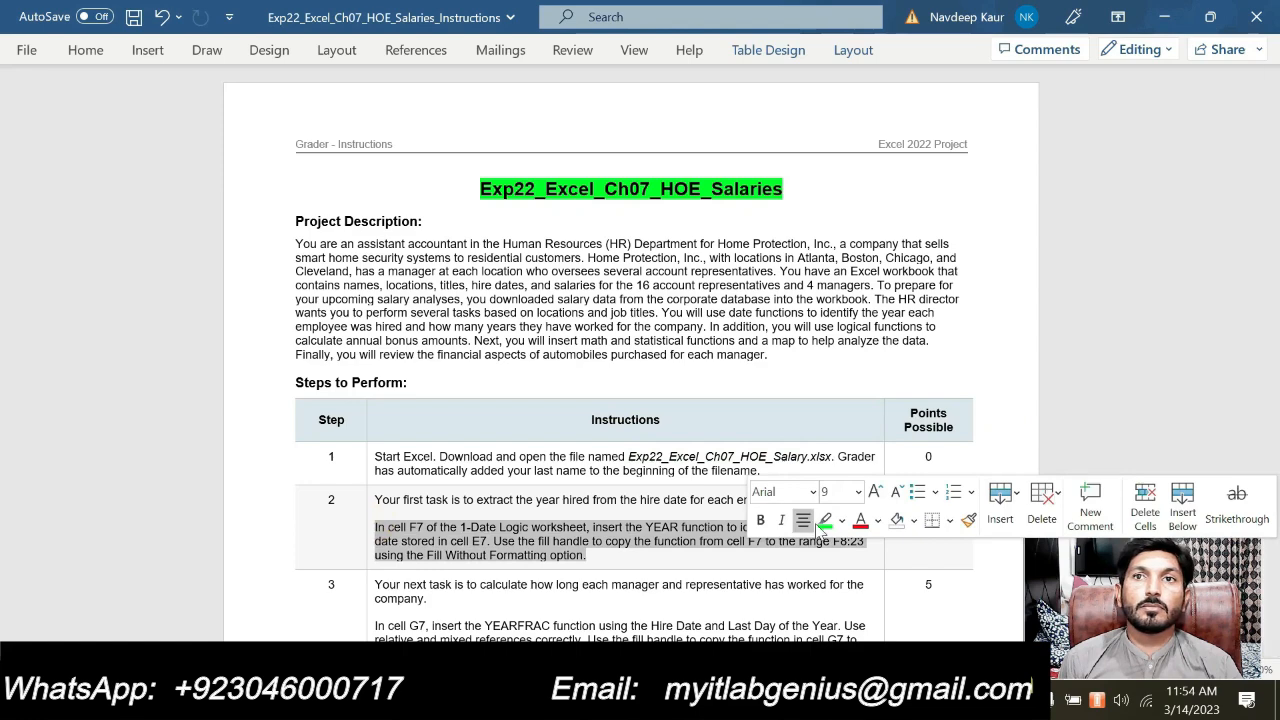
click(822, 521)
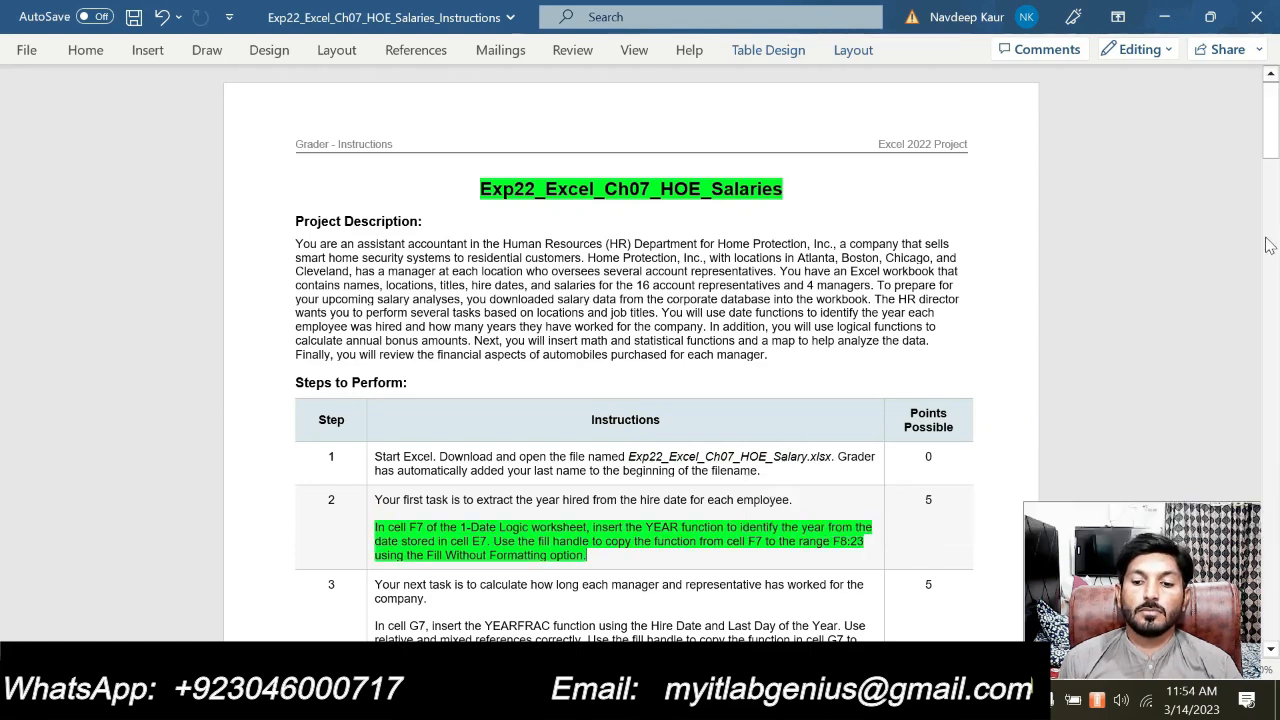
drag(1270, 150, 1274, 163)
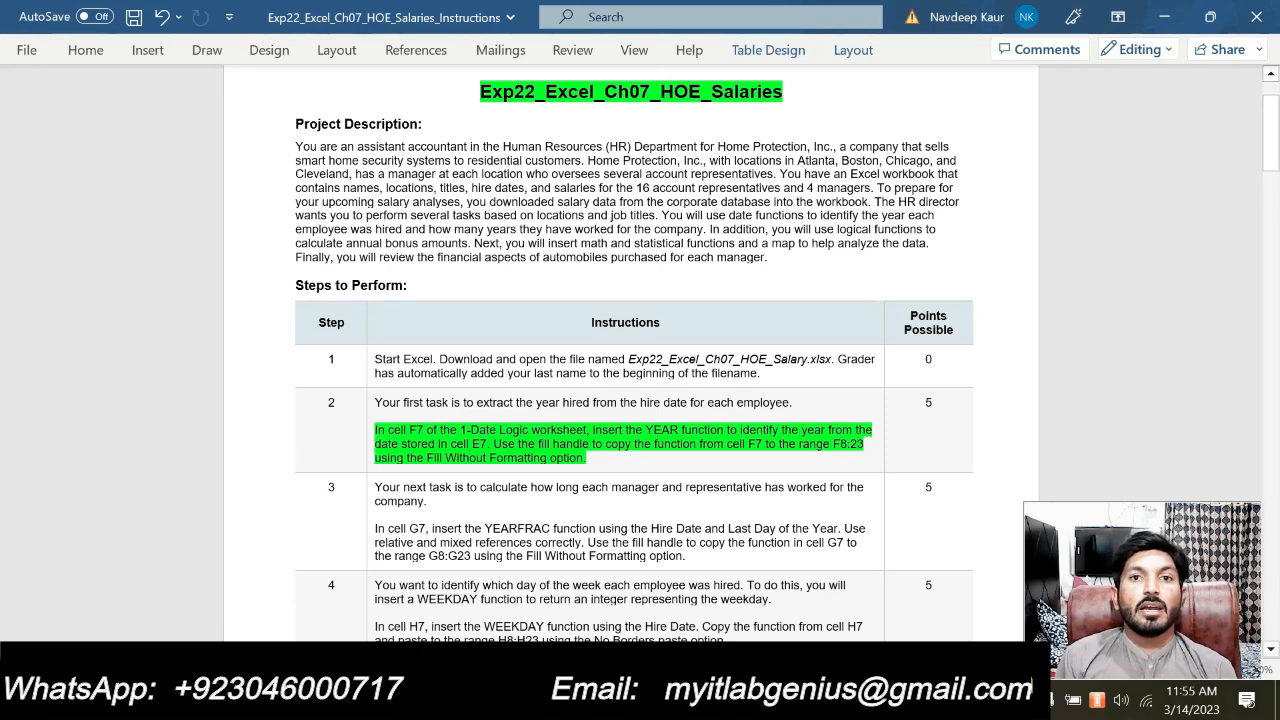
Switch to the Exp22_Excel_Ch07_HOE_Salary workbook in Excel.
mouse_move(840, 700)
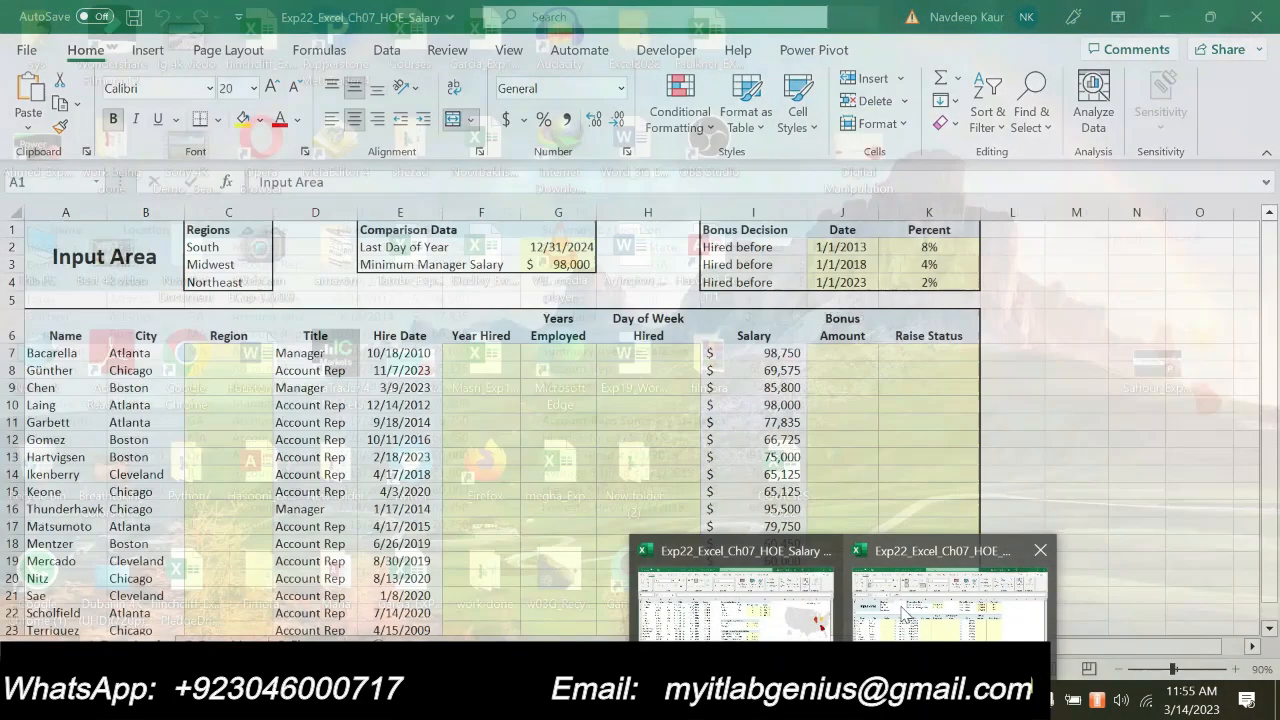
click(903, 612)
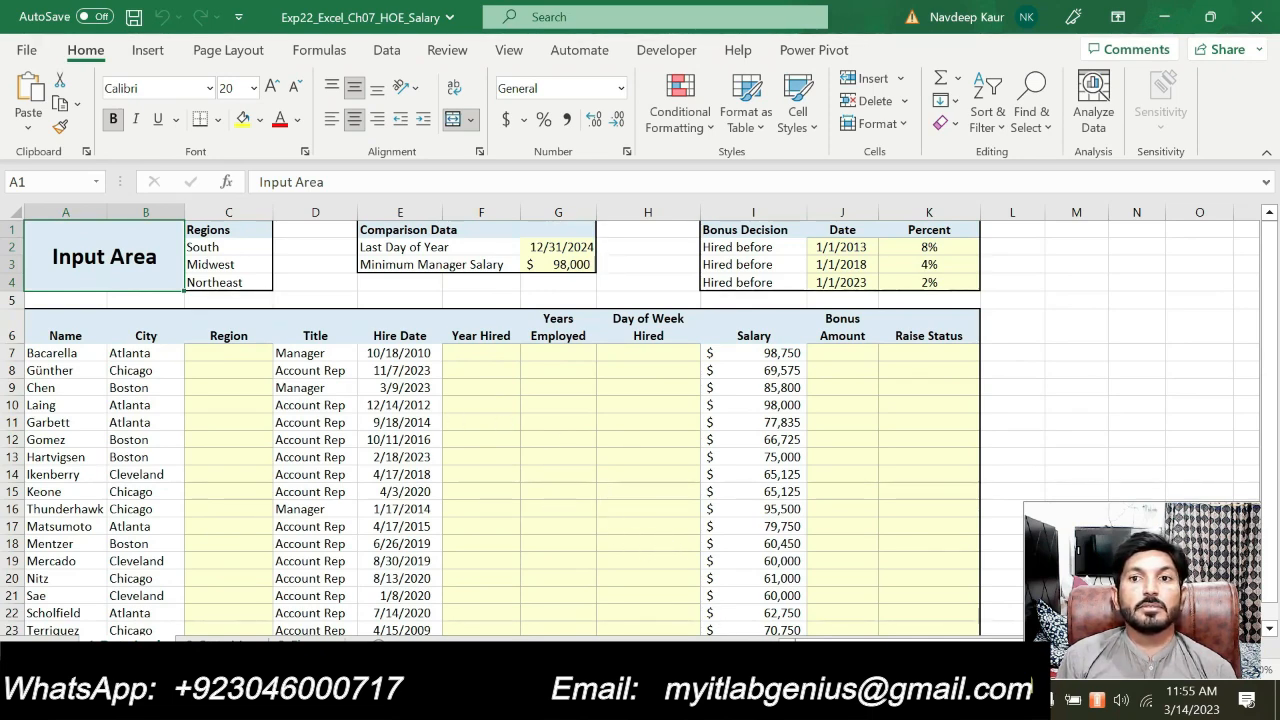
key(alt+Tab)
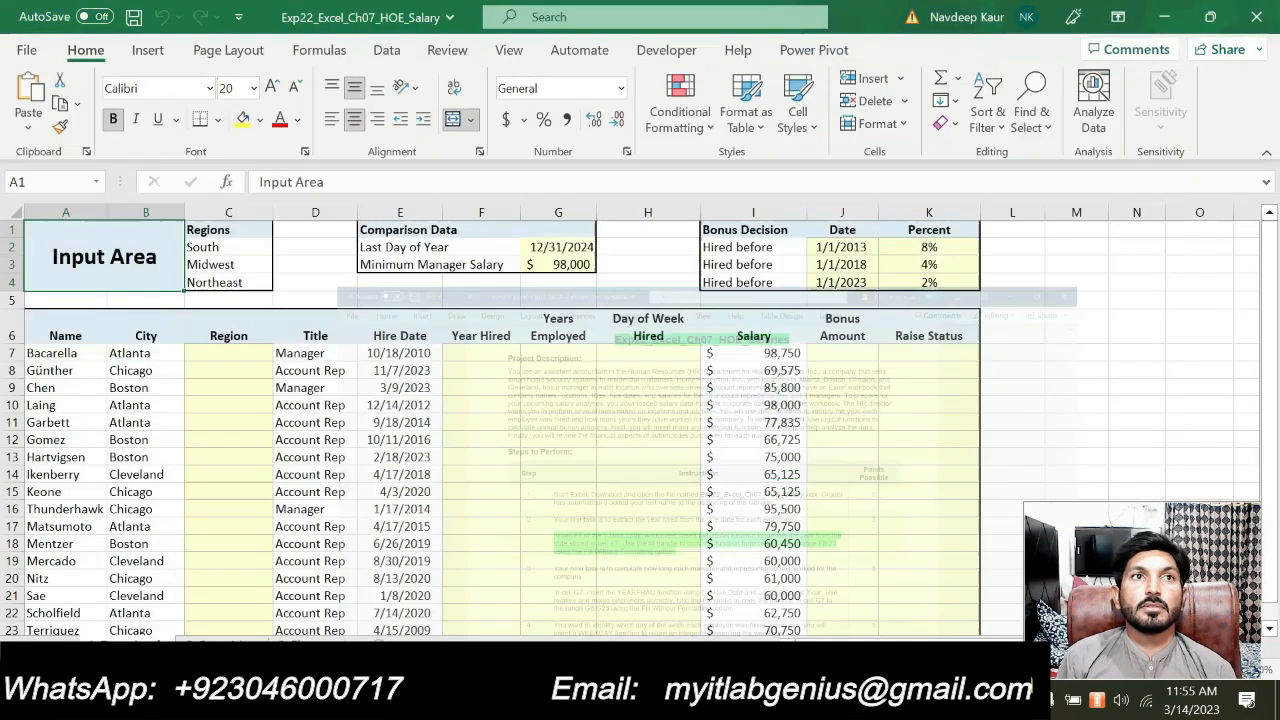
key(alt+Tab)
click(468, 338)
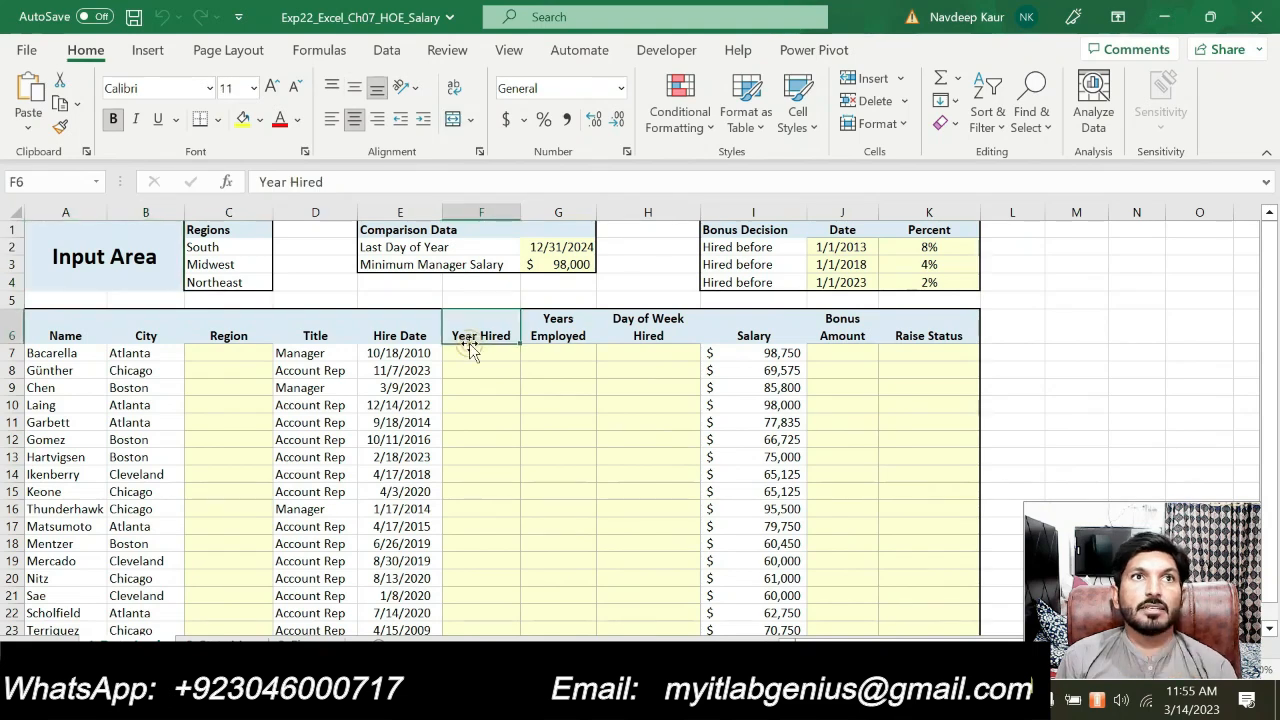
click(470, 352)
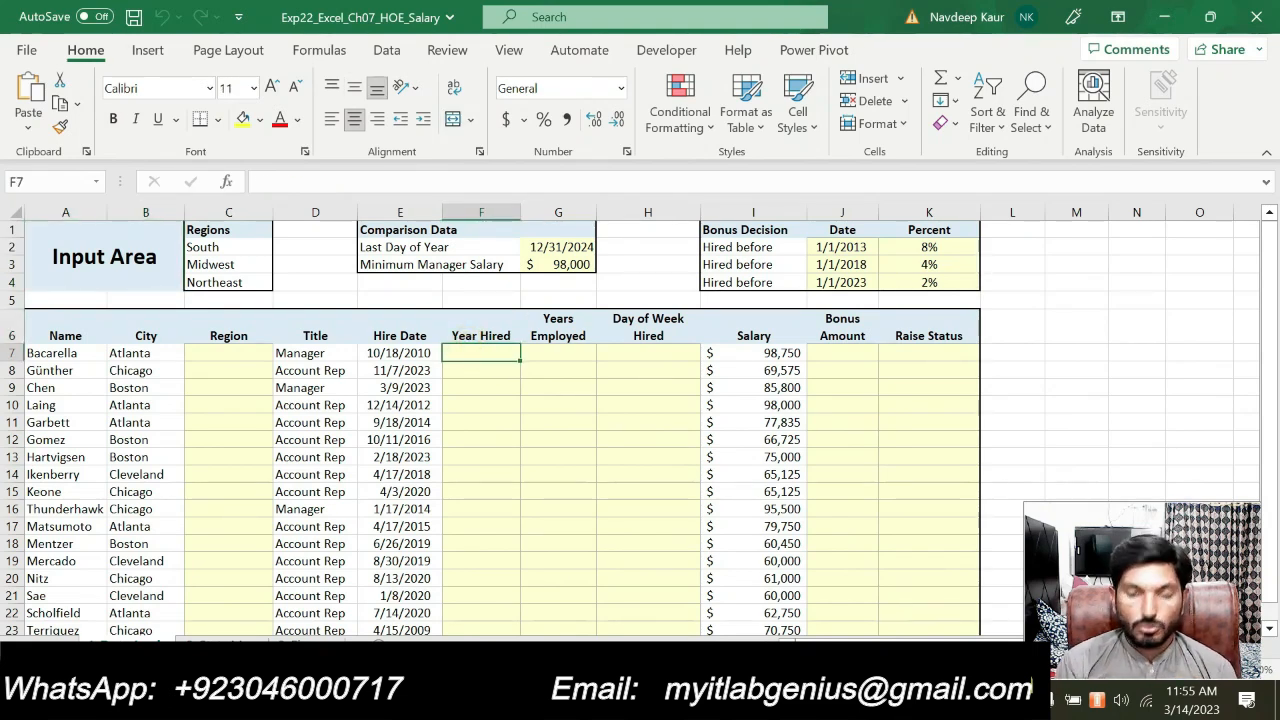
text(=)
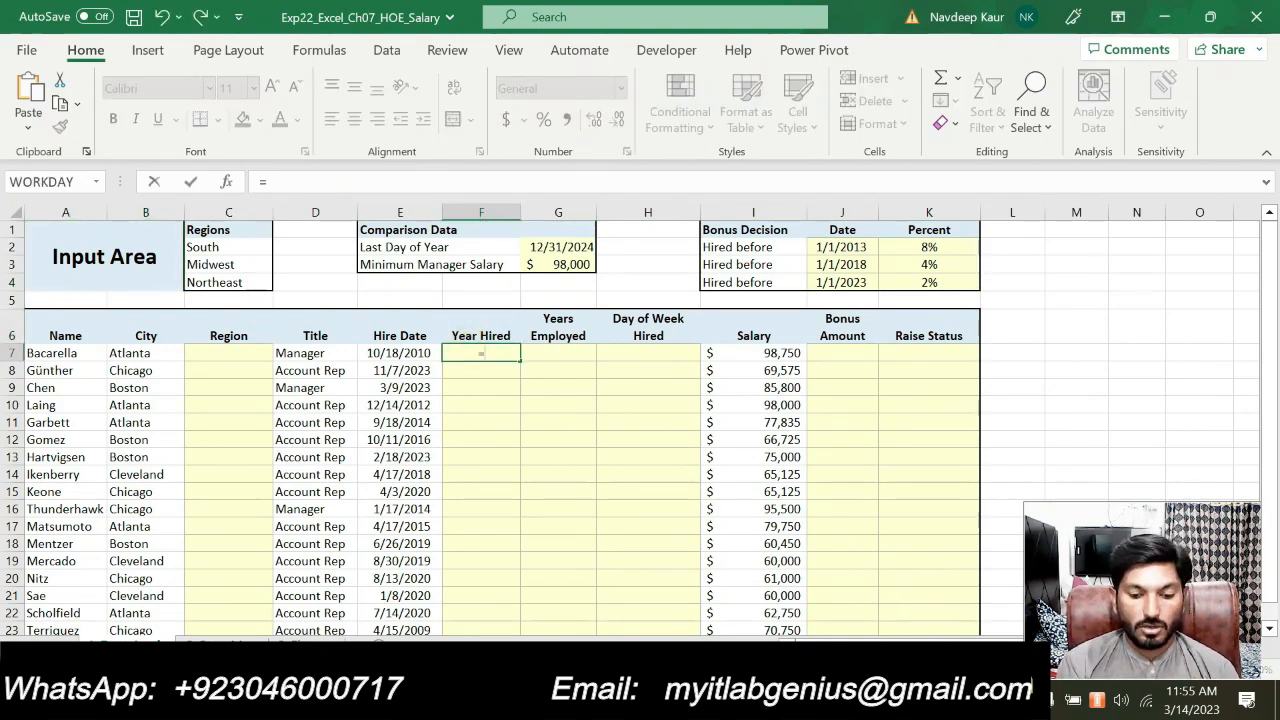
text(y)
key(BackSpace)
key(BackSpace)
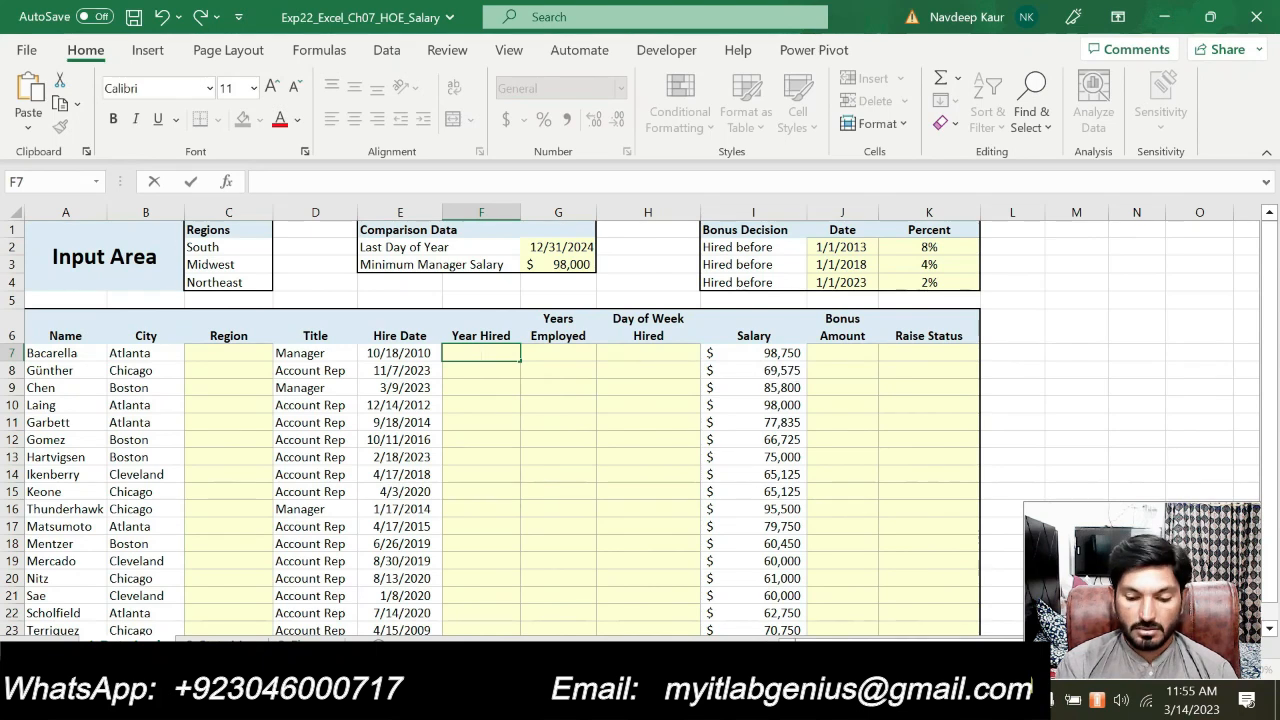
text(=year)
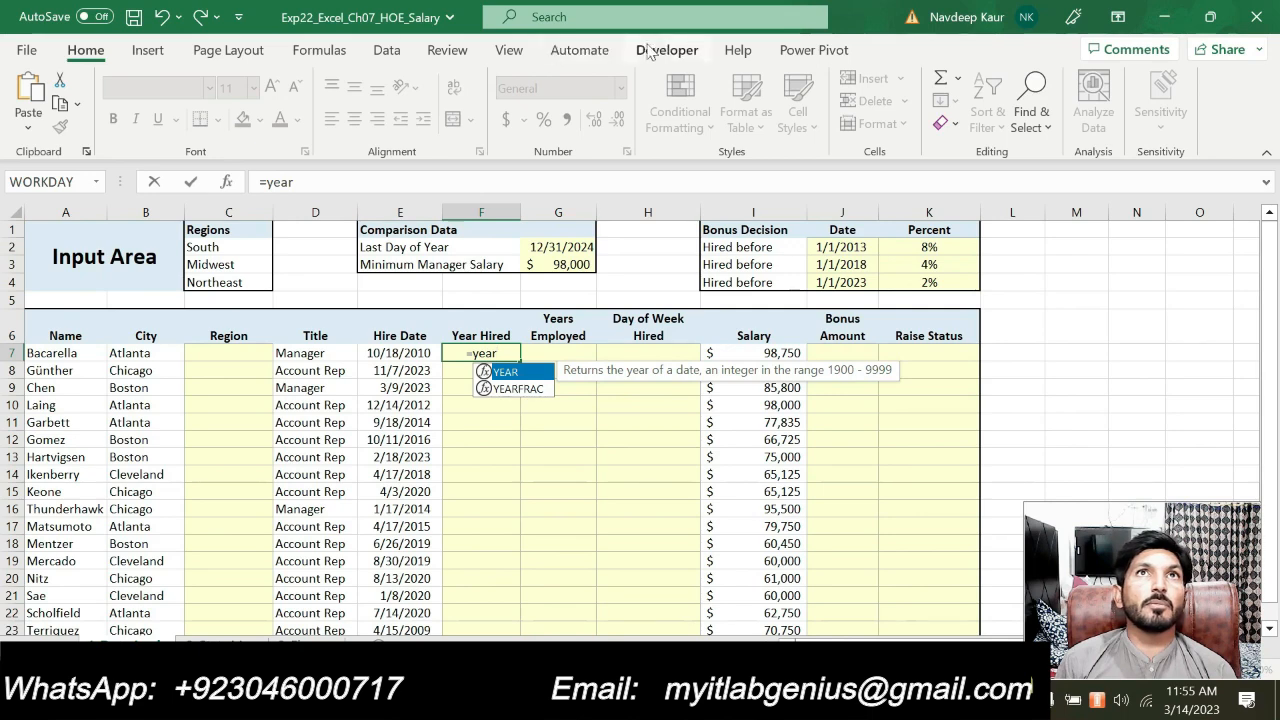
click(315, 52)
click(340, 128)
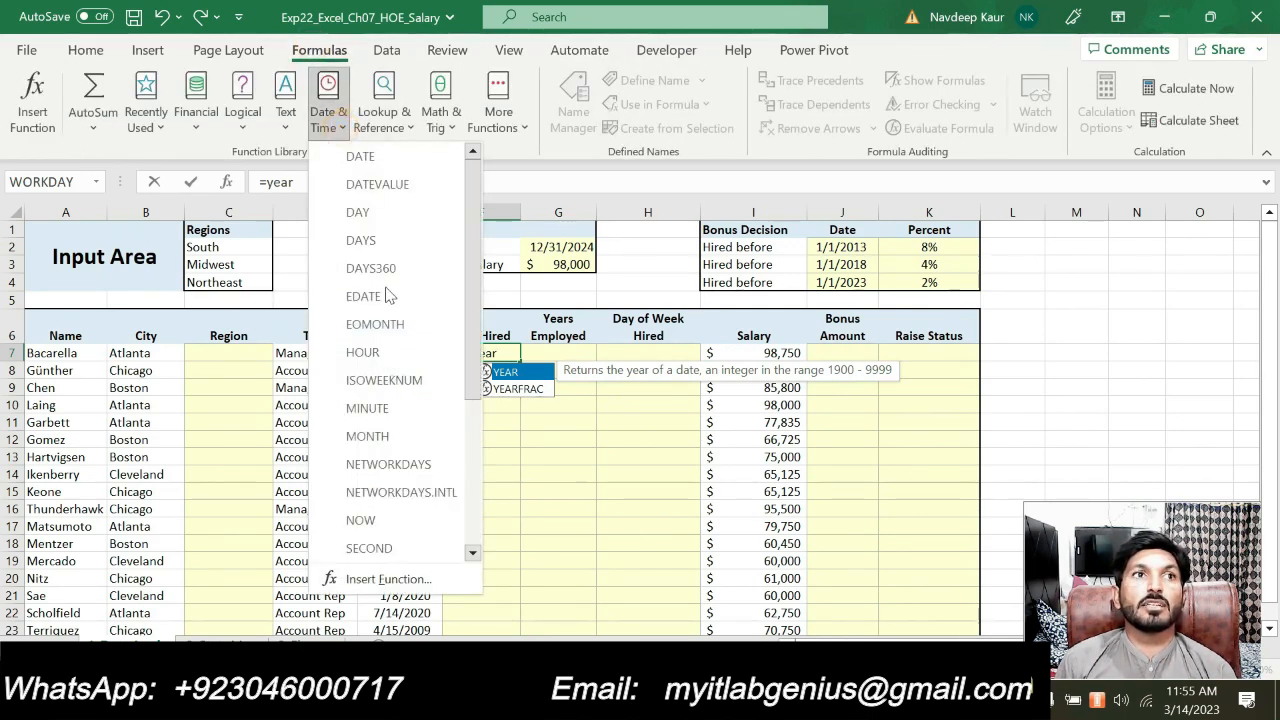
click(472, 423)
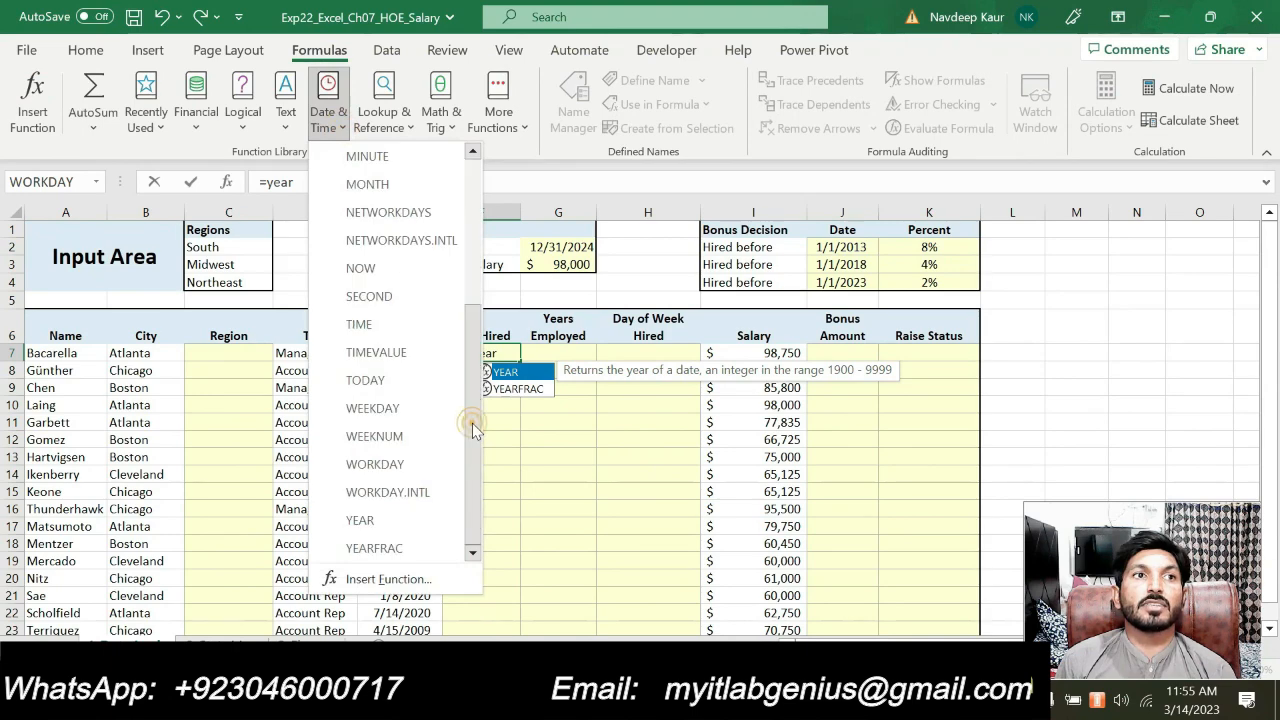
click(391, 515)
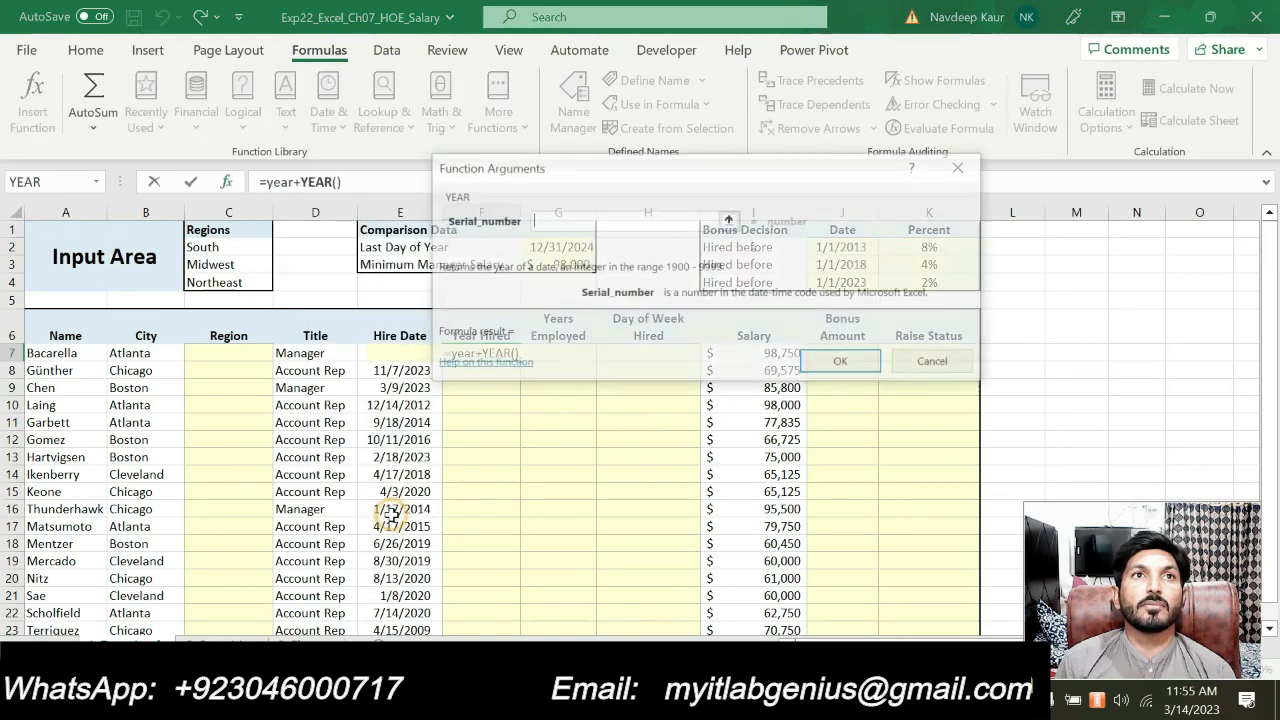
click(935, 364)
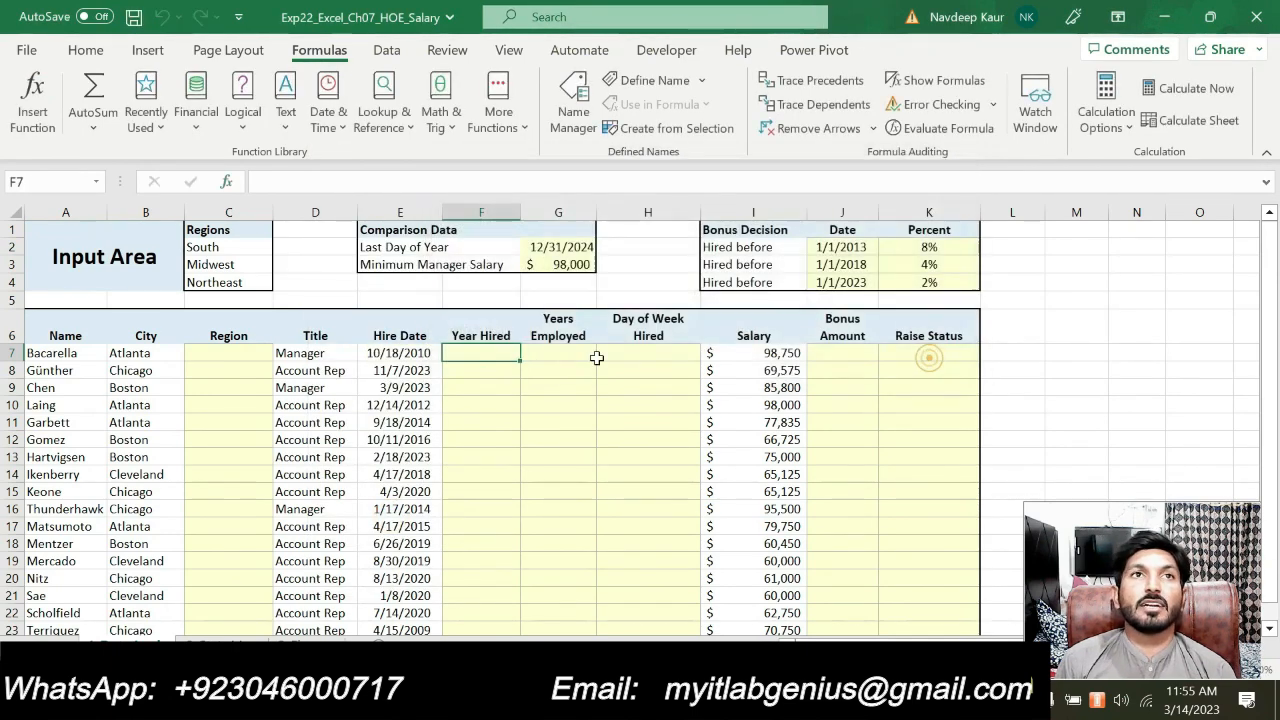
Insert the YEAR function in cell F7 with the hire date in E7 as its Serial_number argument.
click(473, 356)
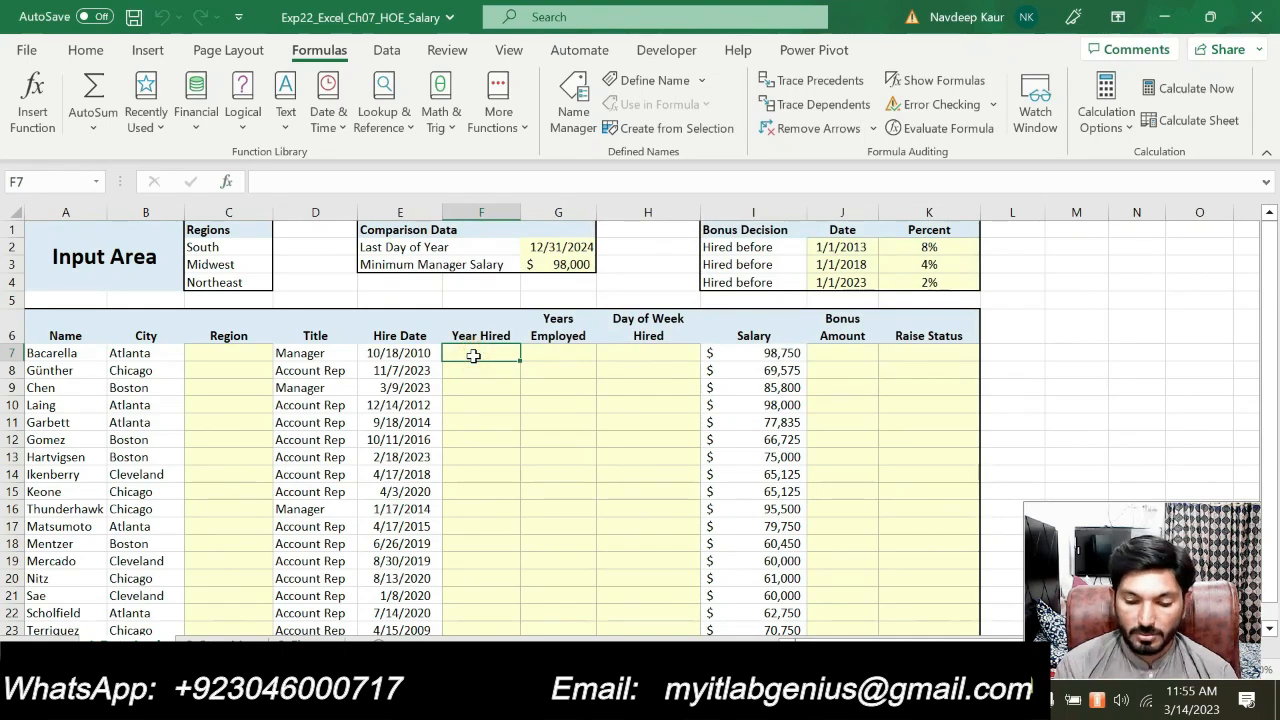
text(=year)
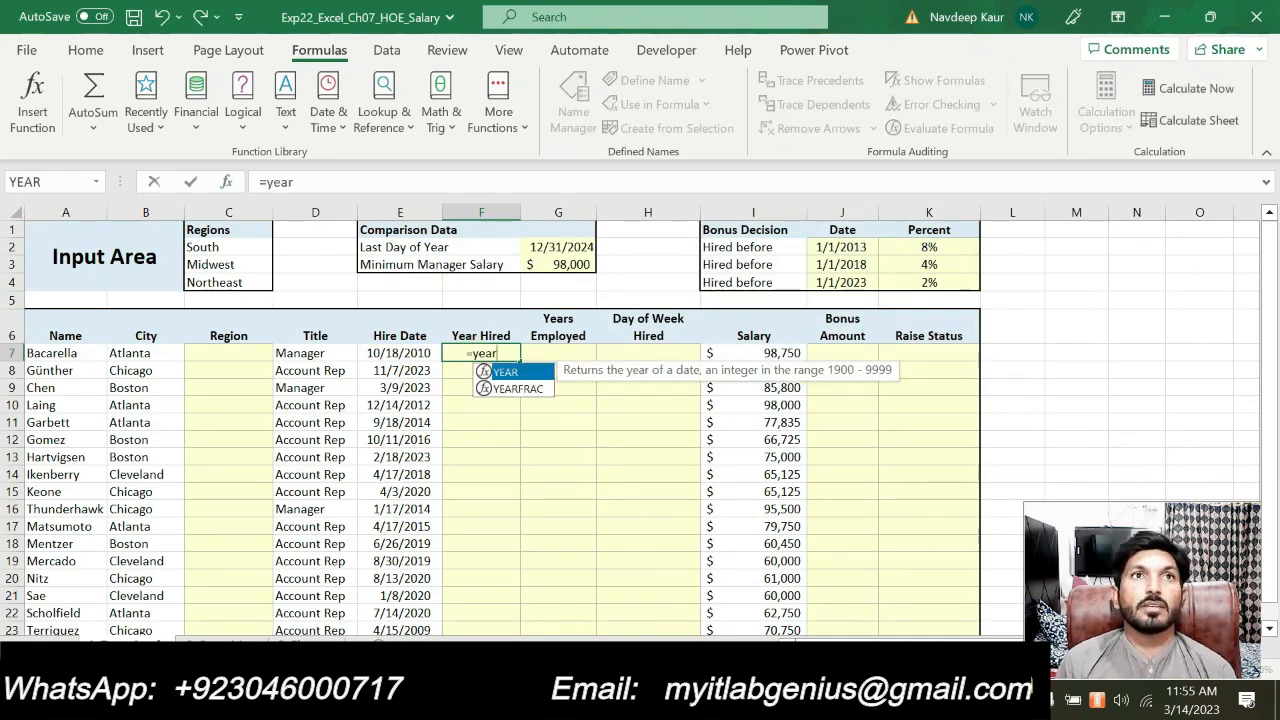
double_click(506, 372)
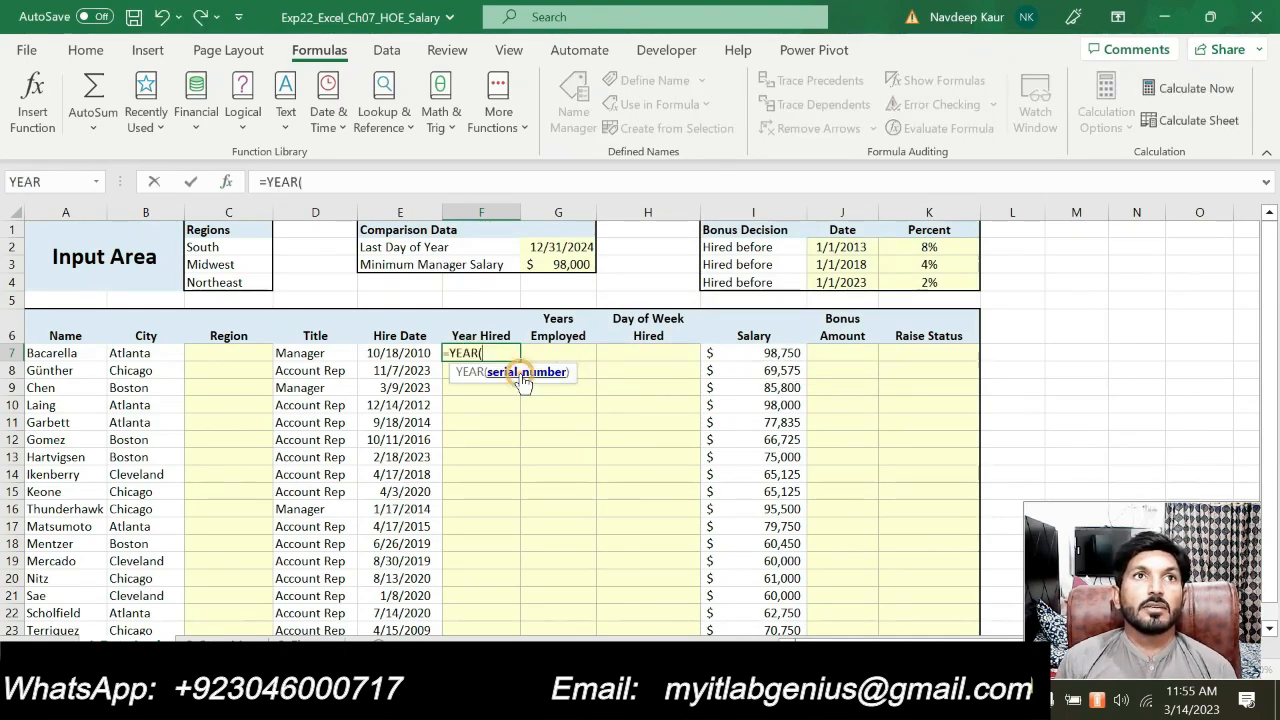
click(226, 181)
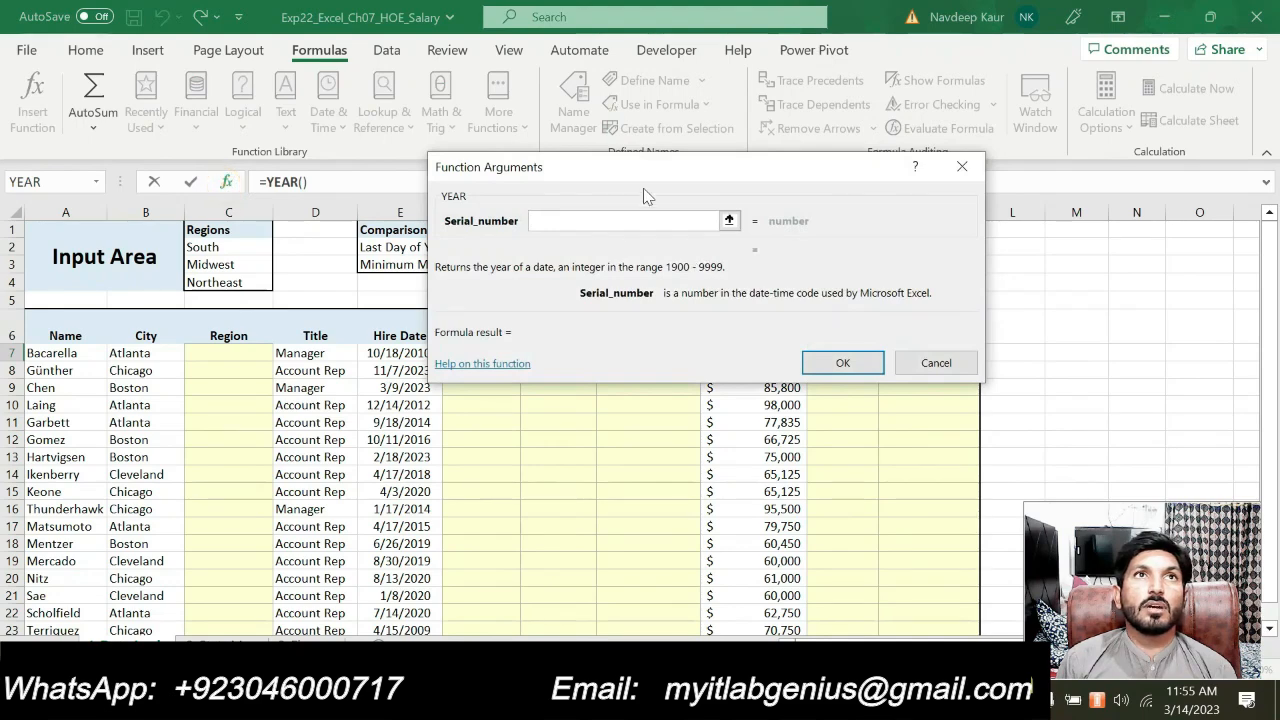
drag(629, 171, 711, 171)
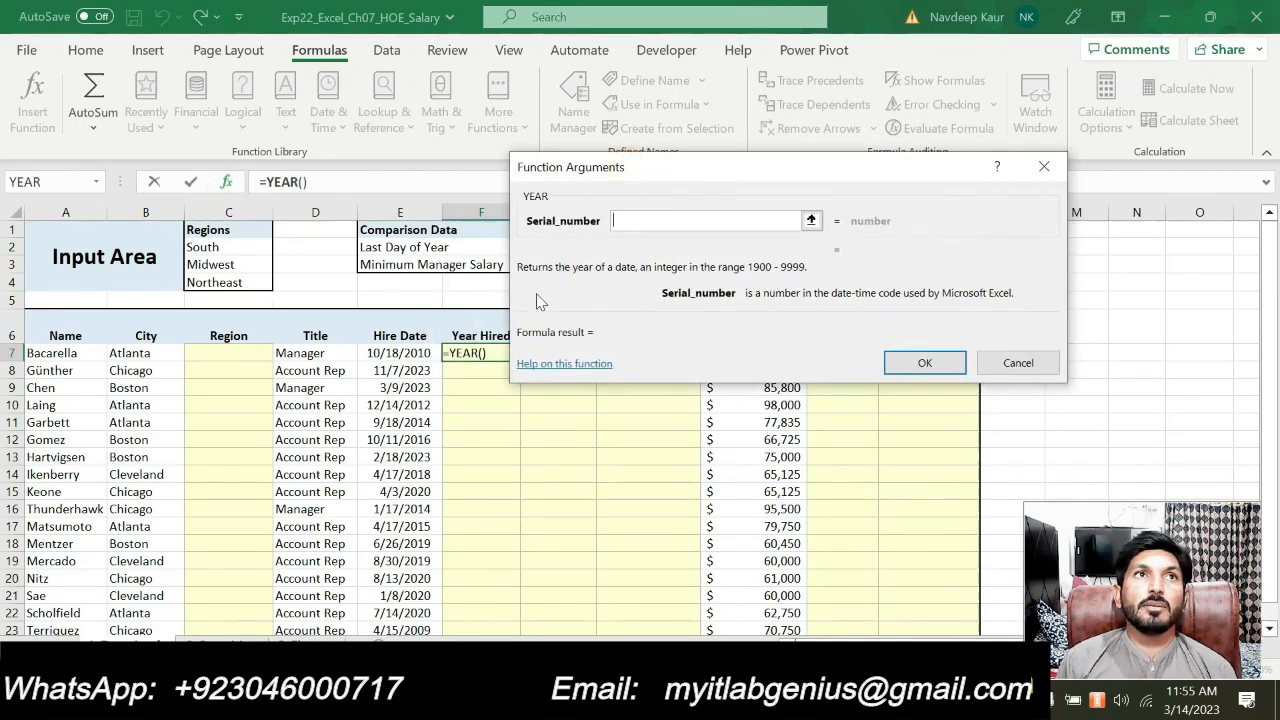
click(390, 352)
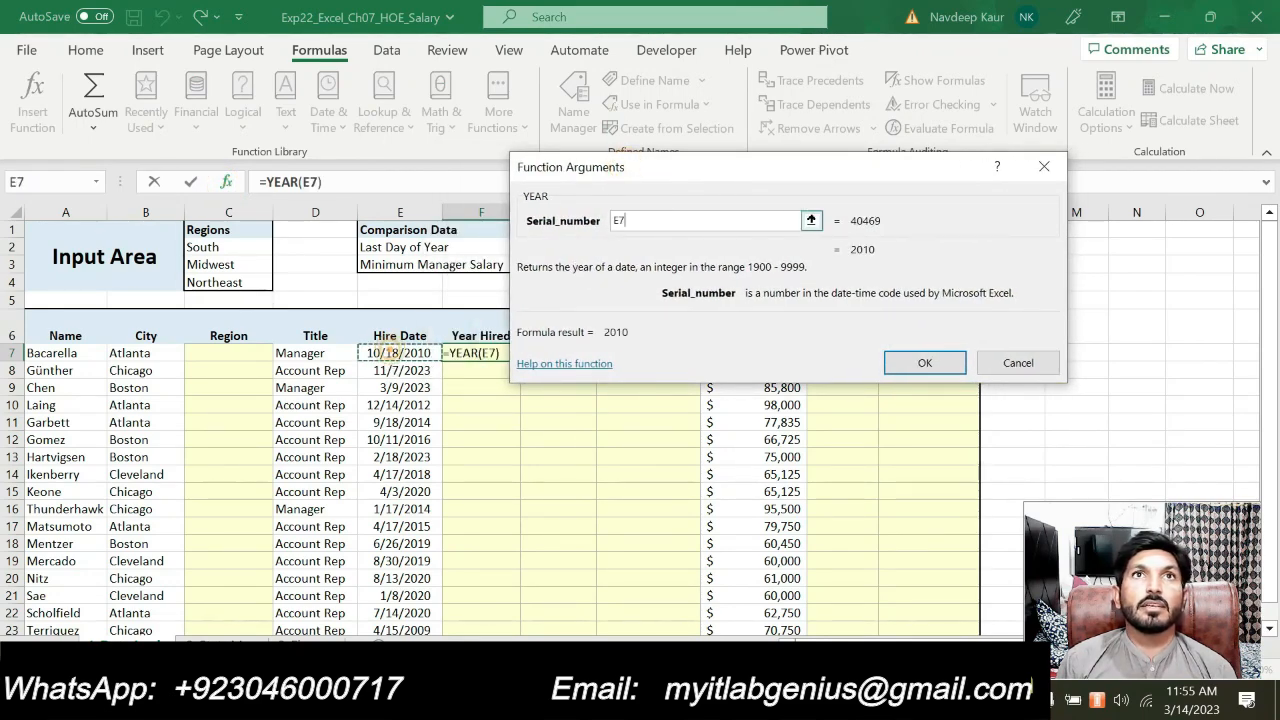
click(925, 362)
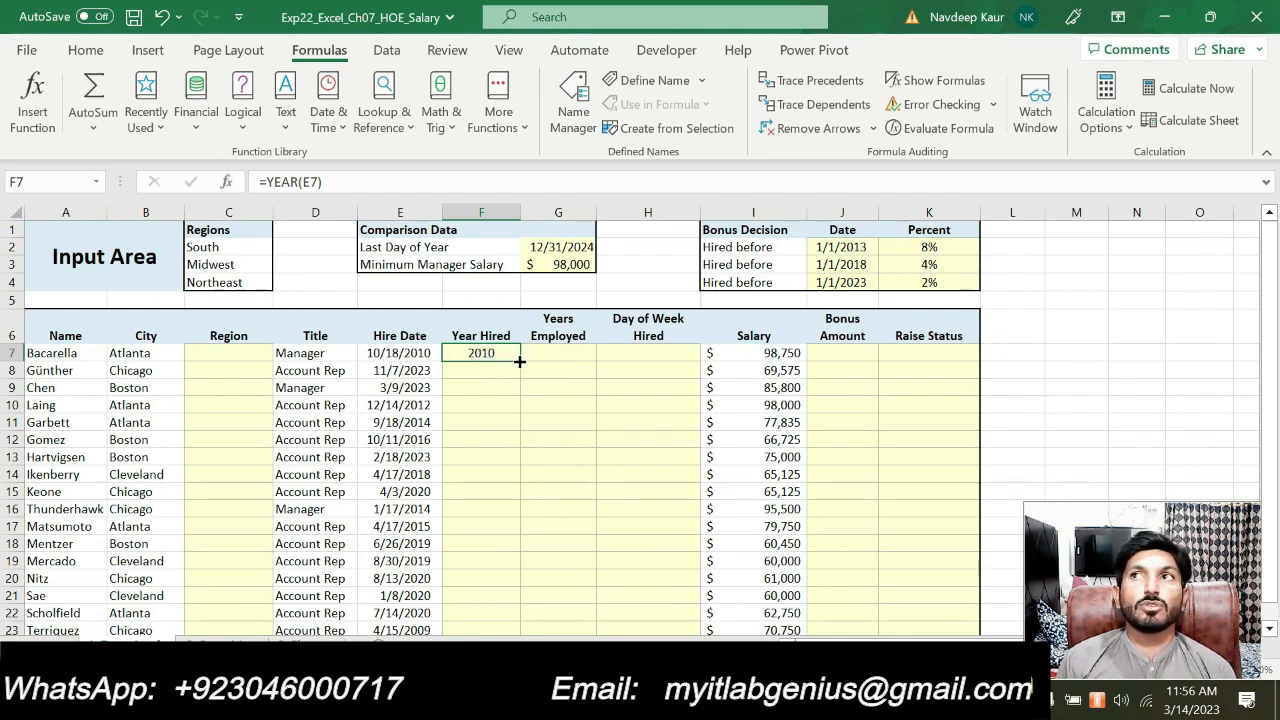
Fill the YEAR formula from F7 down through F23 using the Fill Without Formatting option.
drag(519, 362, 514, 602)
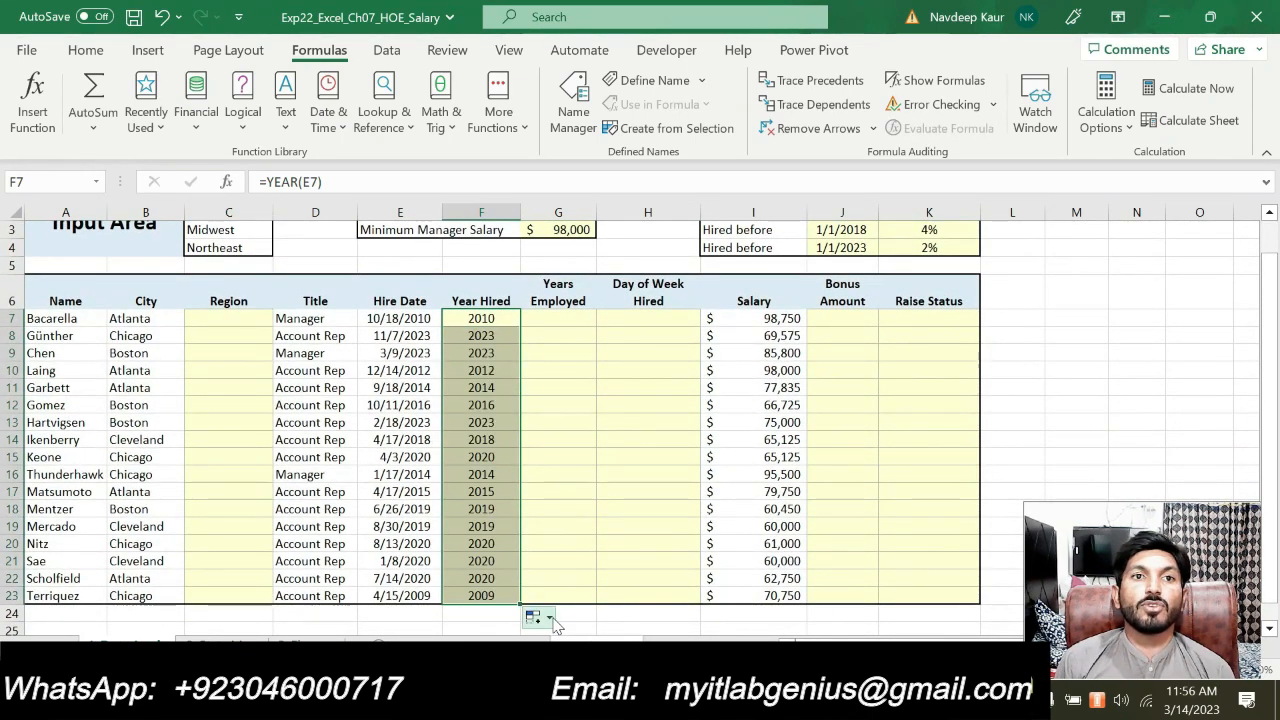
click(549, 618)
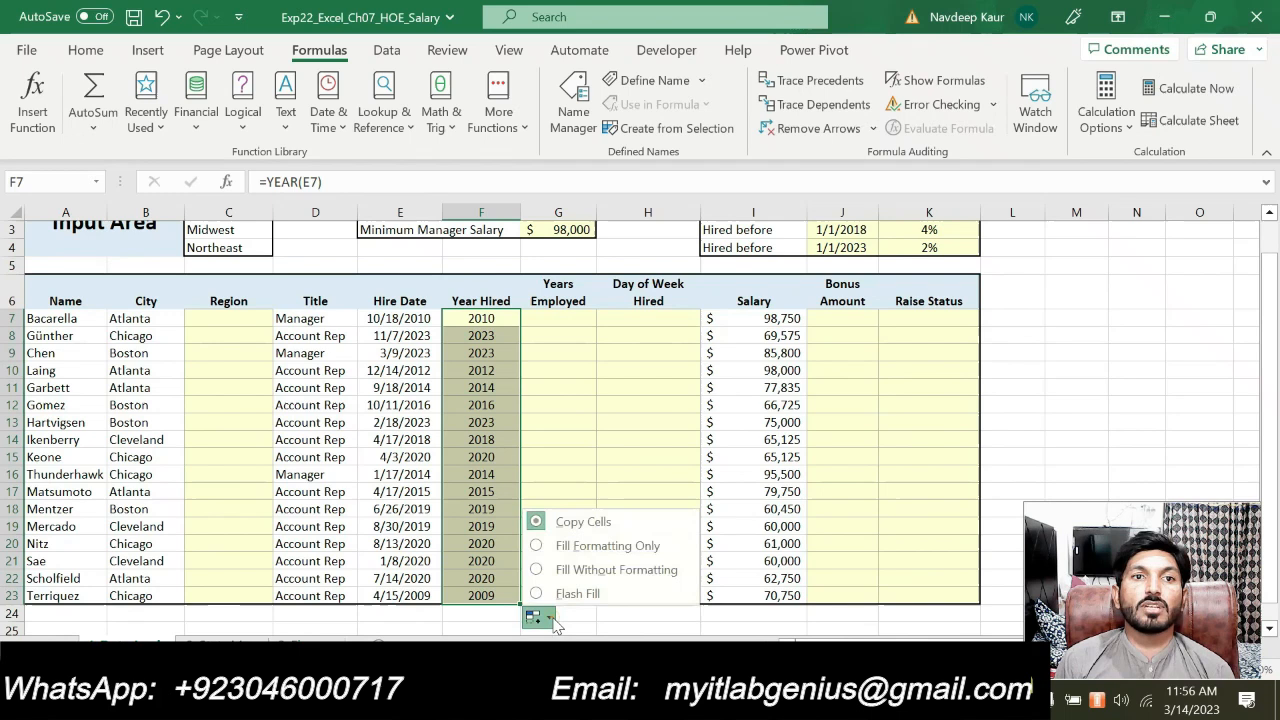
click(595, 570)
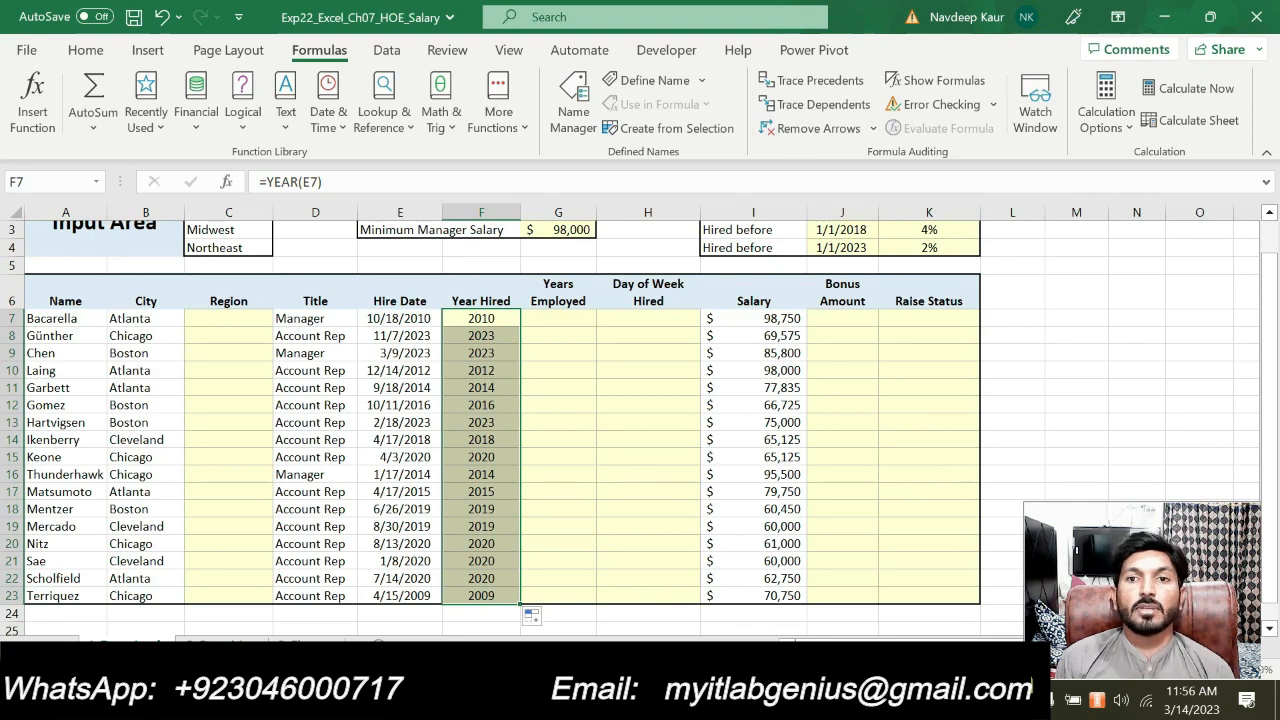
Switch back to the Word instructions and remove the green highlight from the step 2 paragraph.
key(alt+Tab)
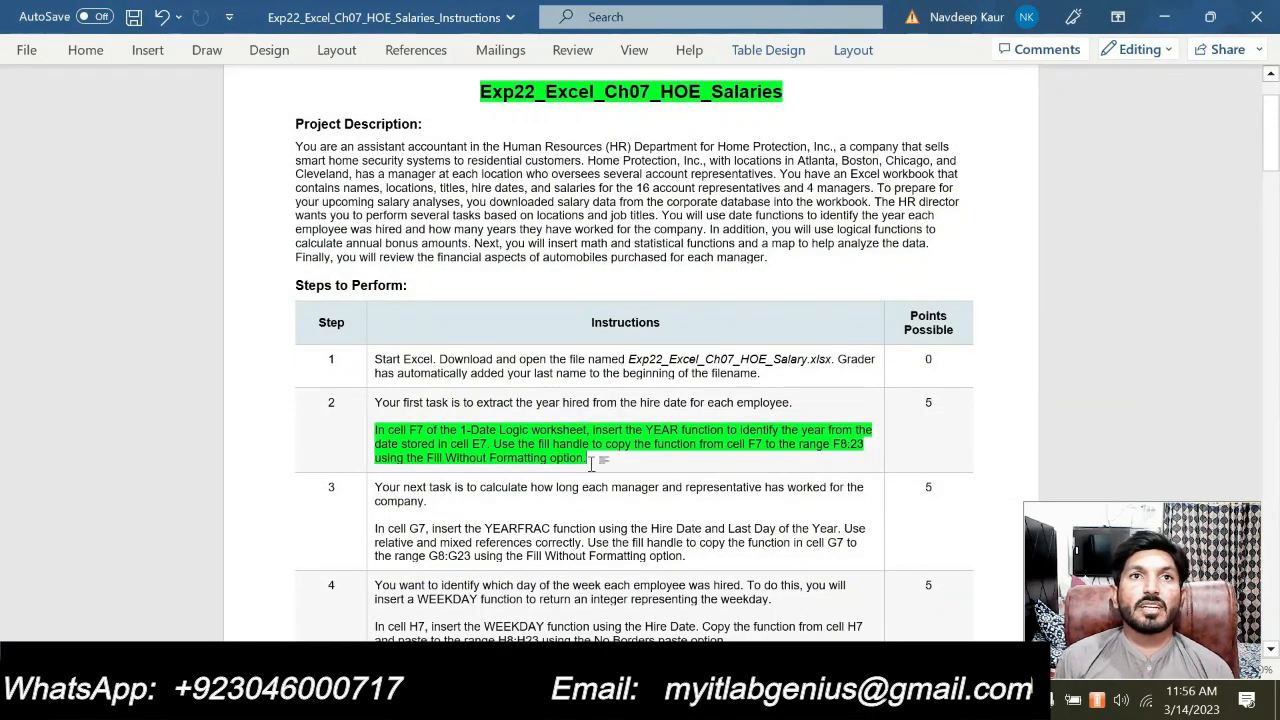
drag(588, 458, 375, 431)
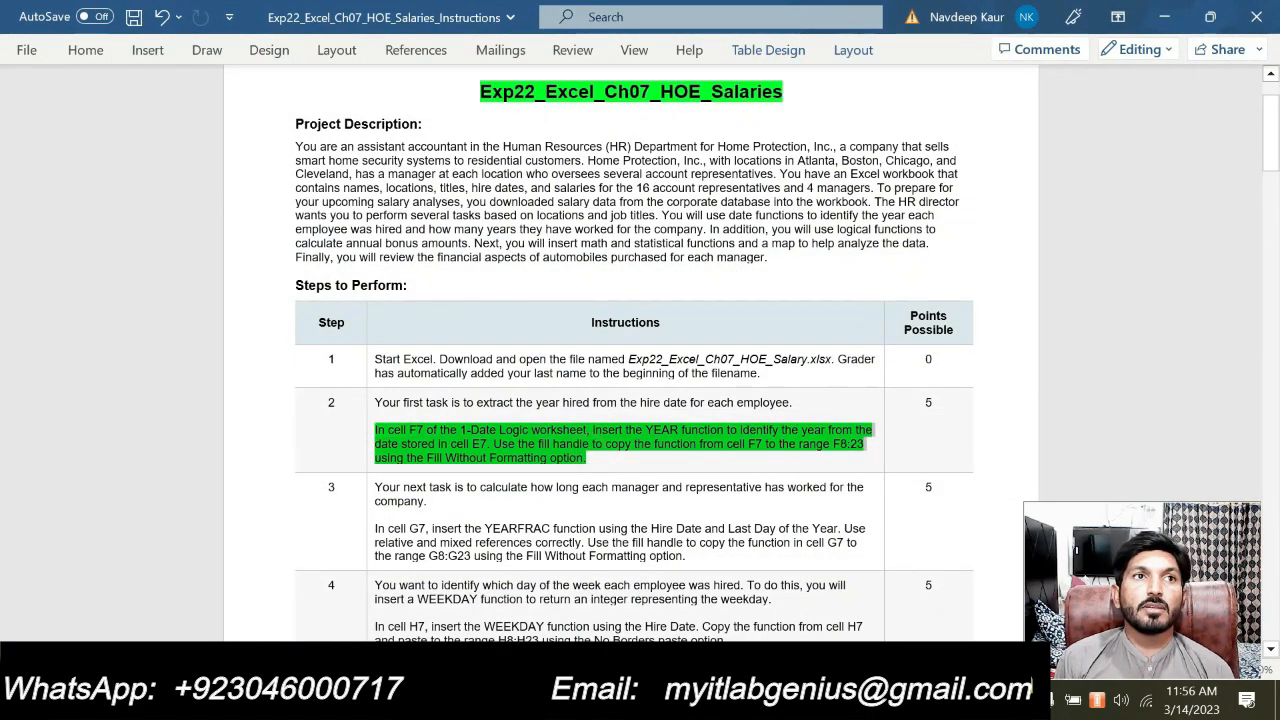
click(452, 395)
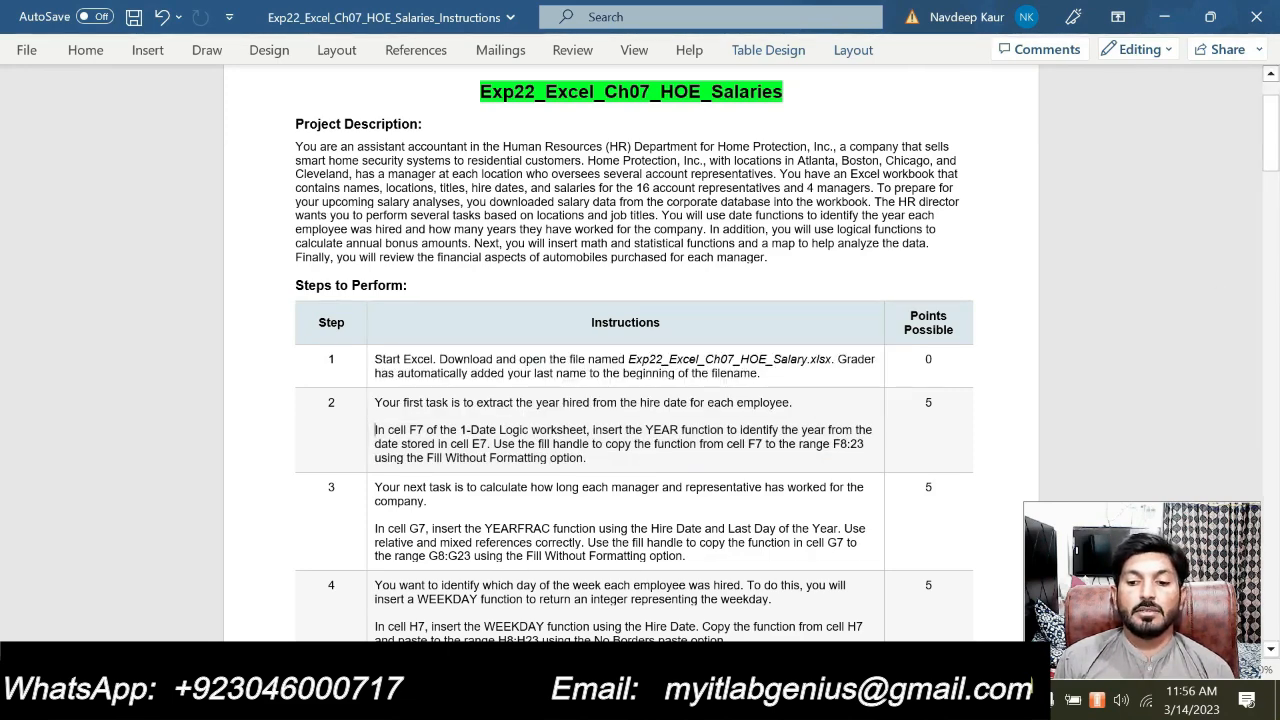
Highlight the step 3 instruction paragraph about the YEARFRAC function in green.
scroll(2, 200, down, 5)
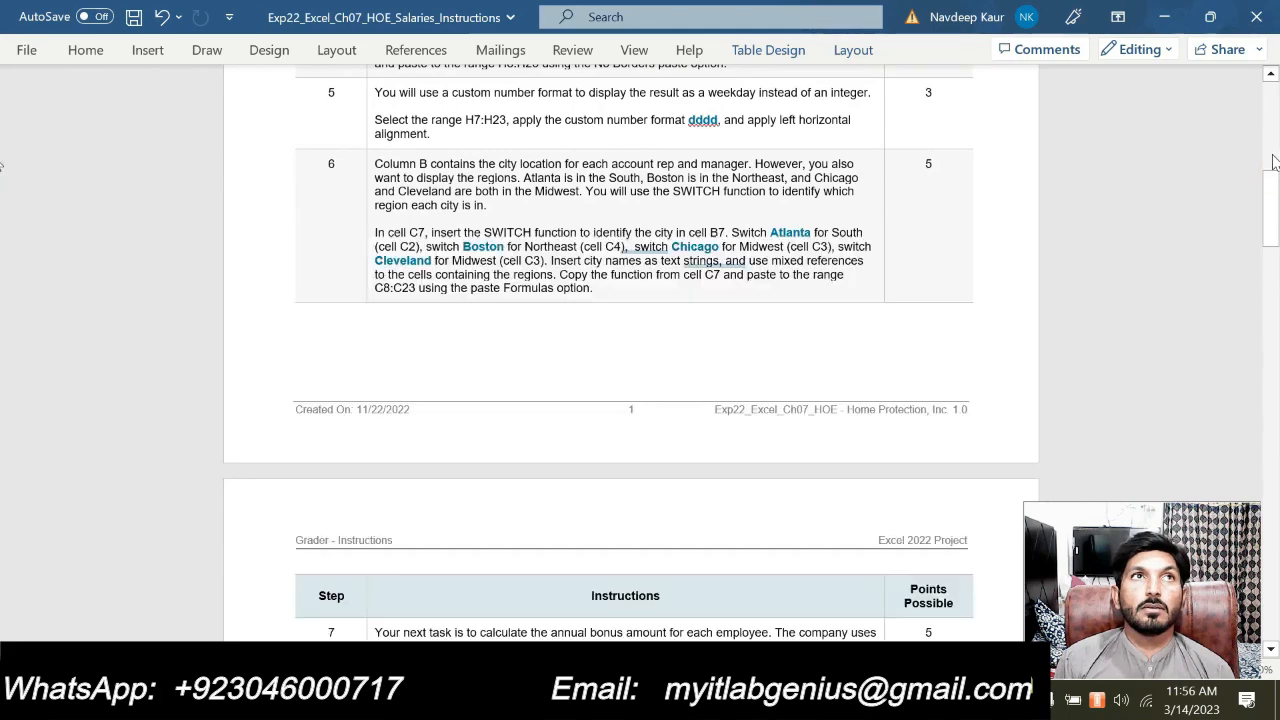
drag(1273, 205, 1278, 180)
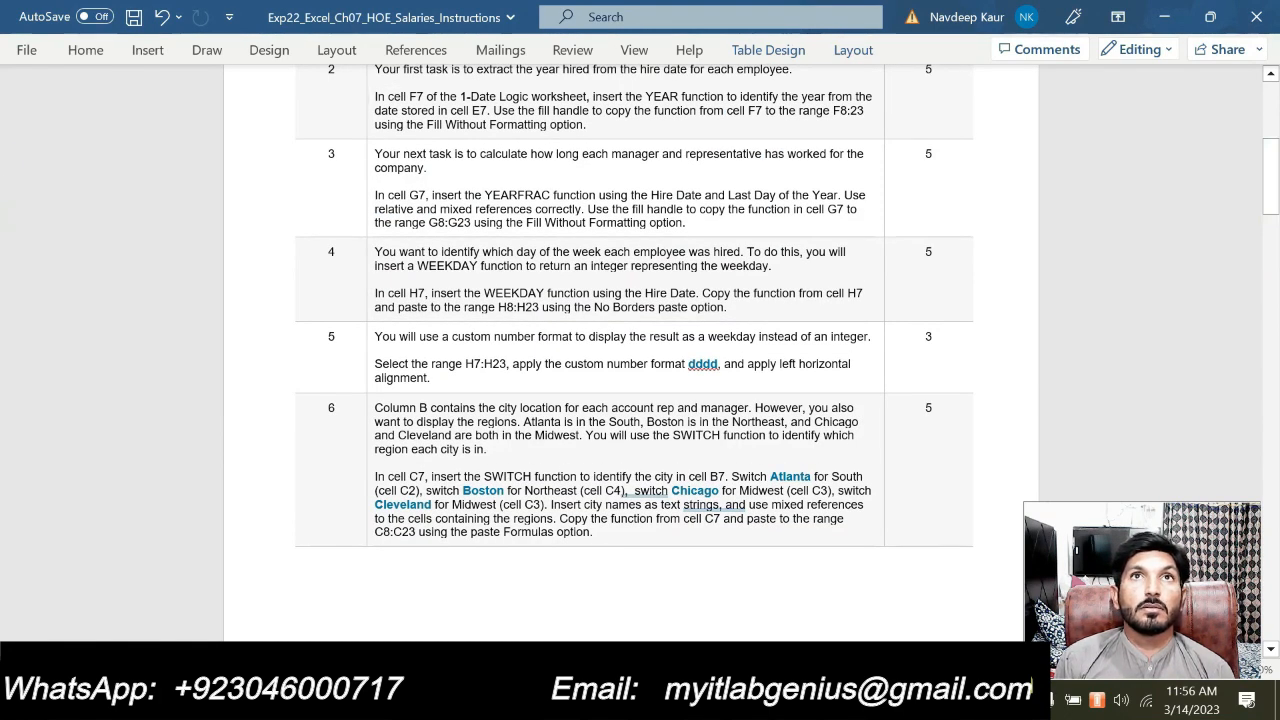
drag(686, 222, 374, 195)
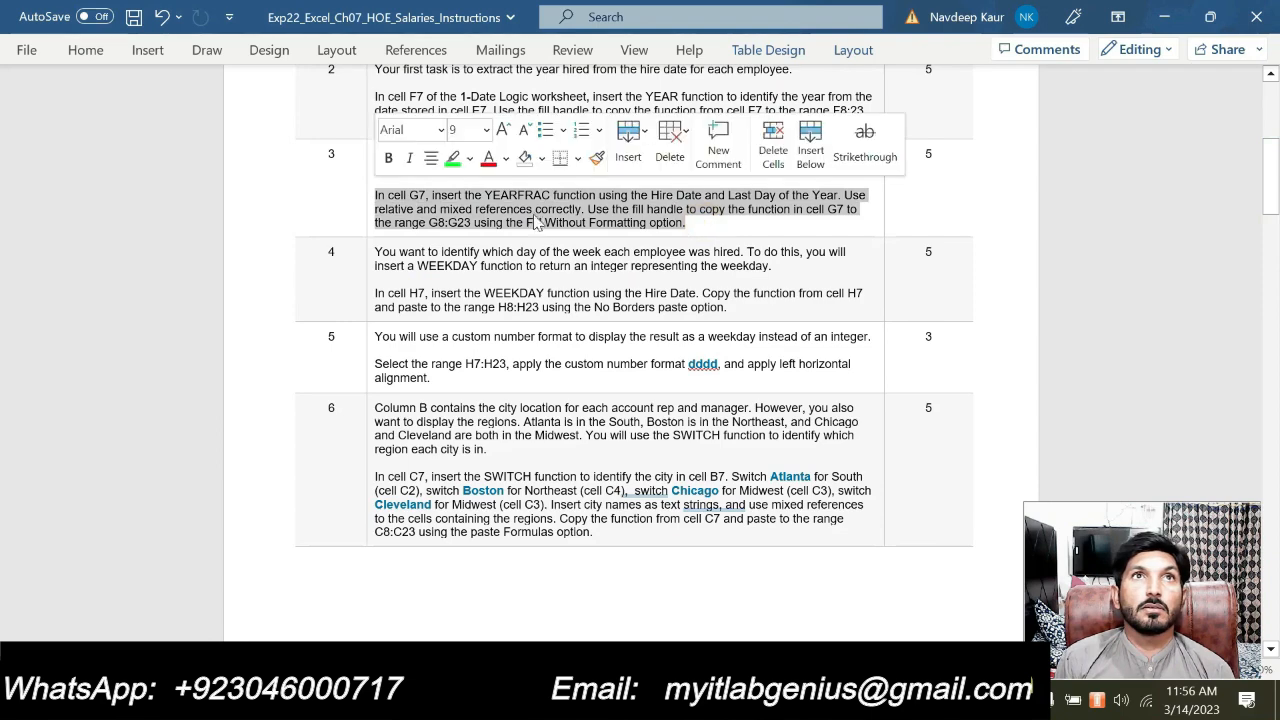
click(455, 159)
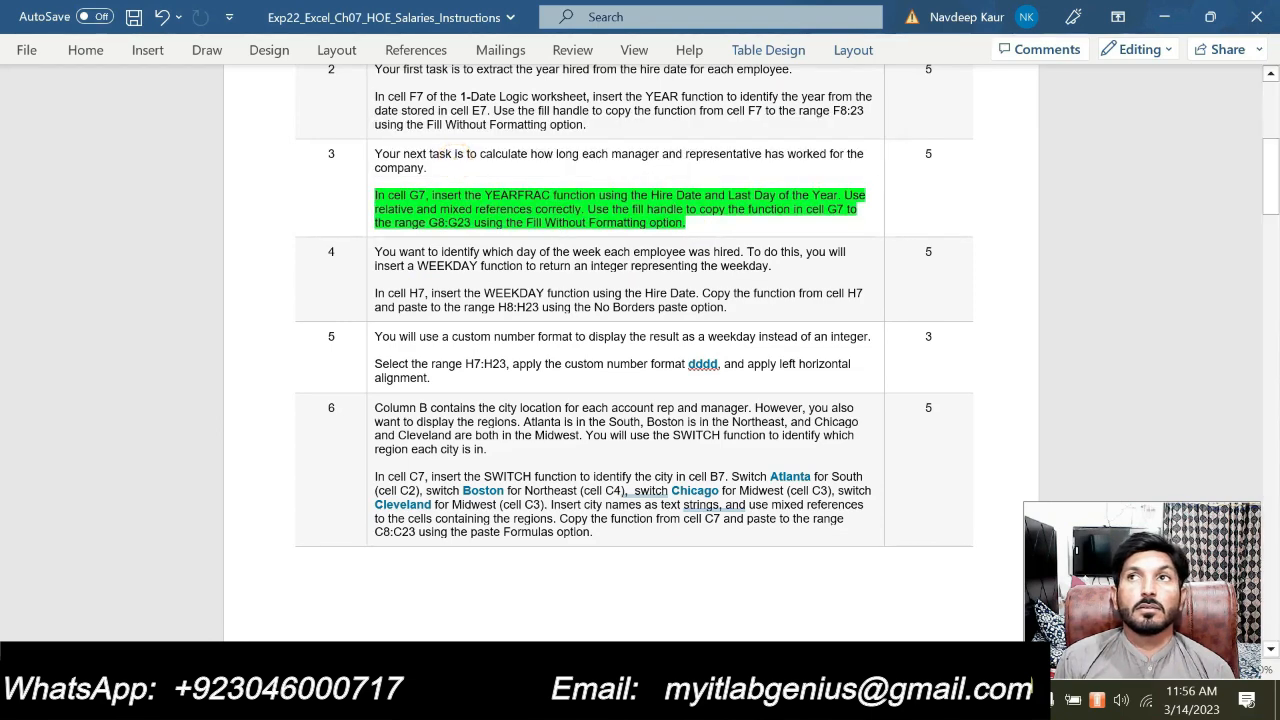
scroll(1270, 241, up, 3)
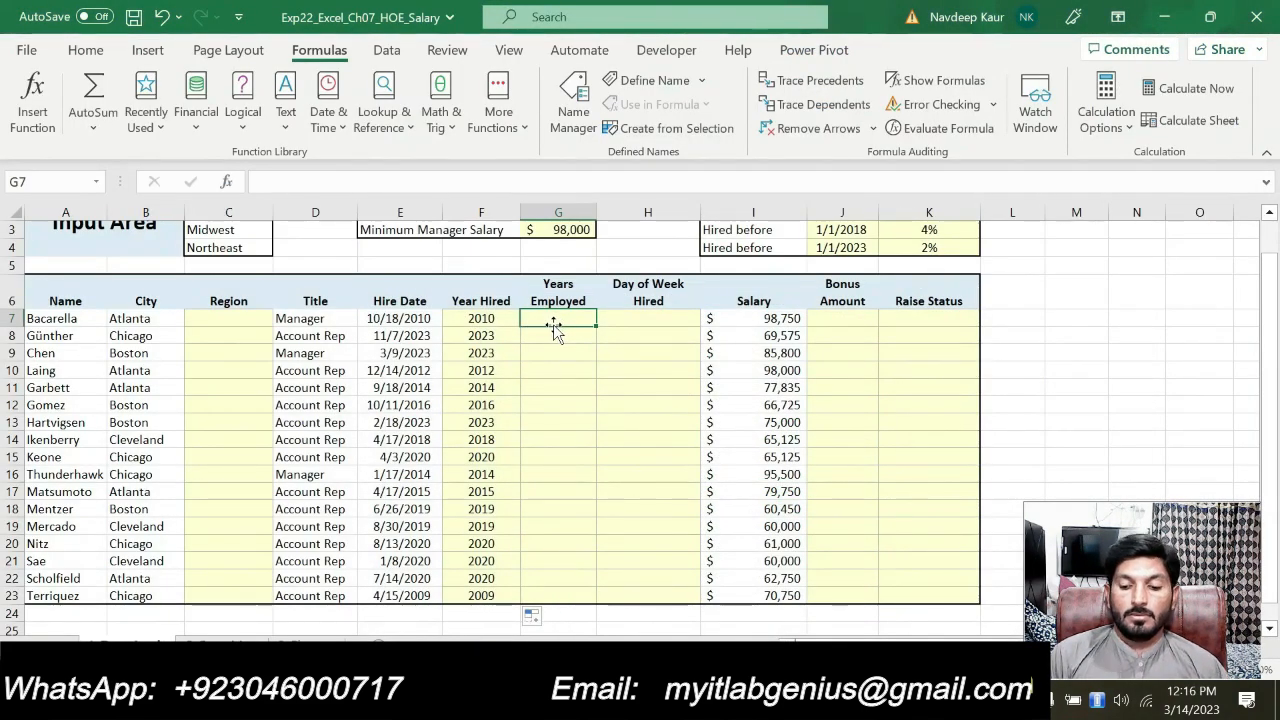
text(=y)
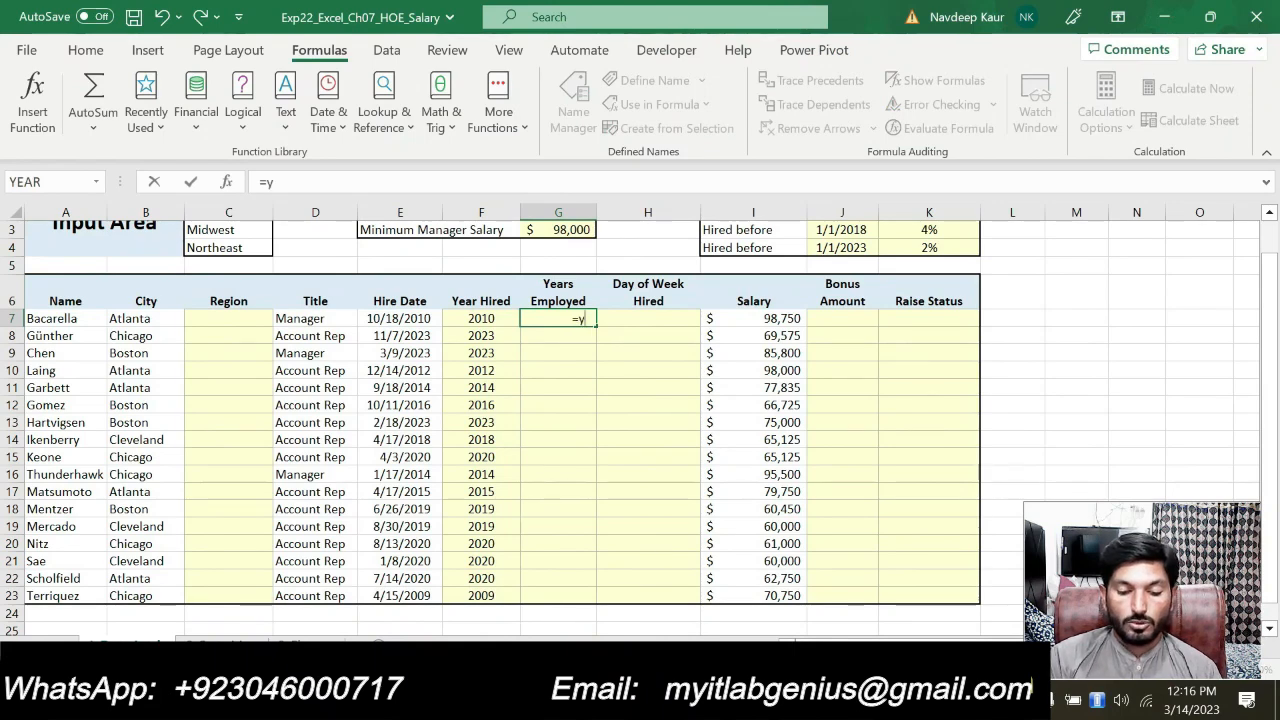
text(ea)
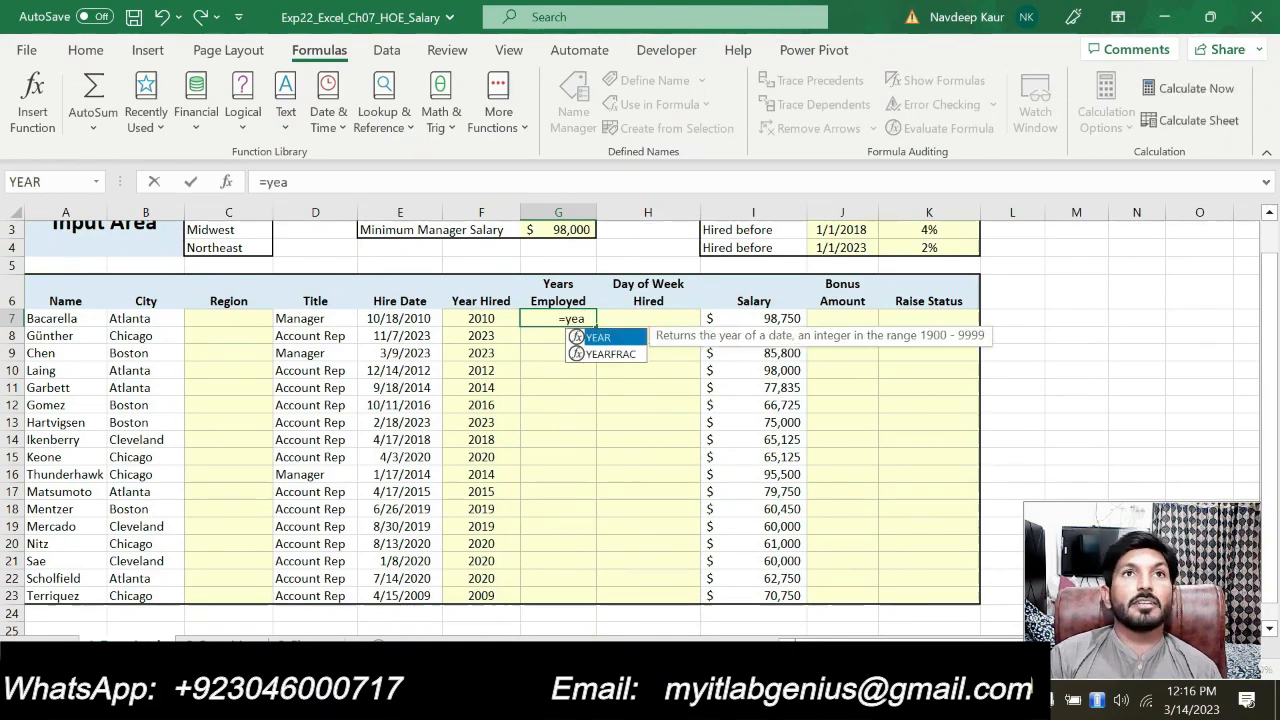
click(603, 366)
click(558, 316)
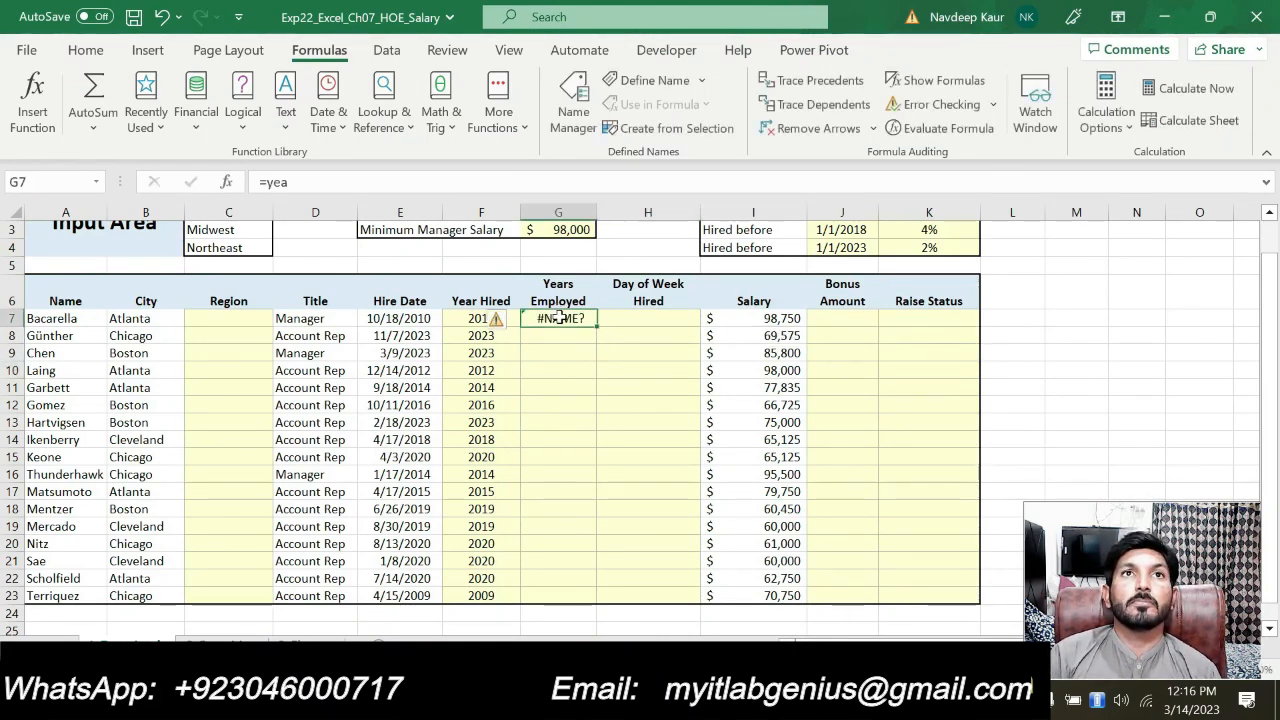
text(=)
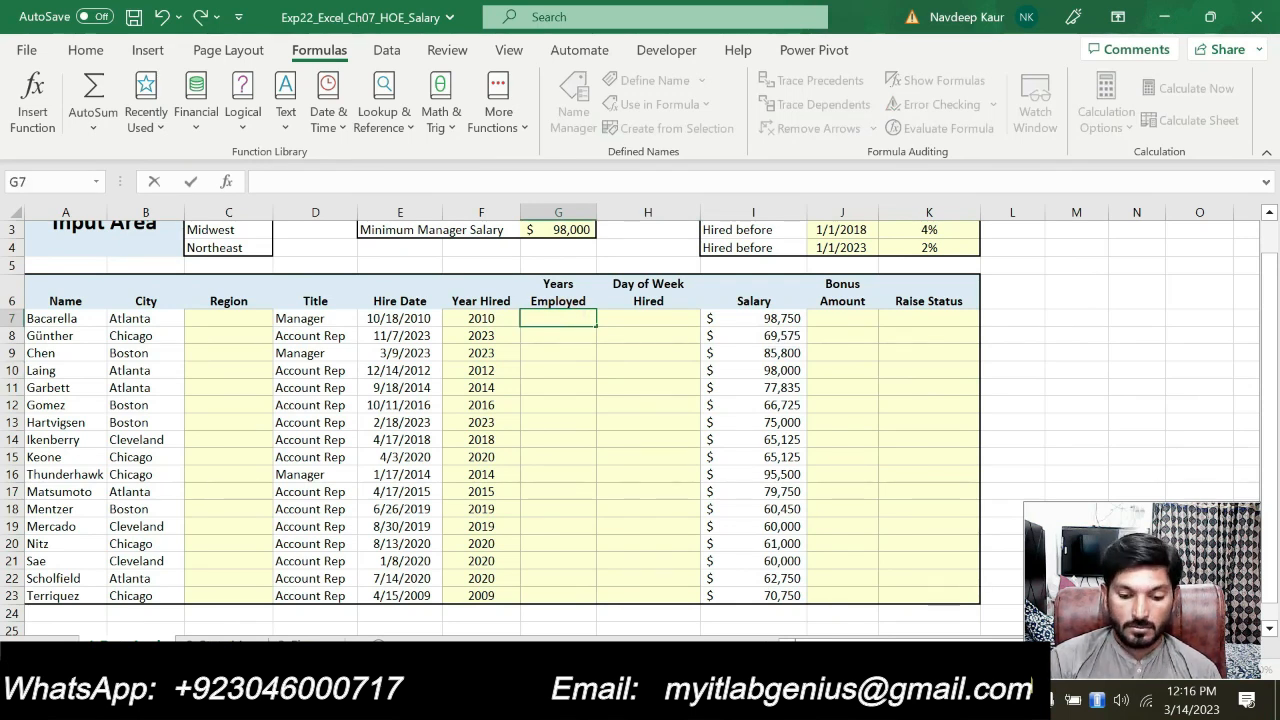
text(ye)
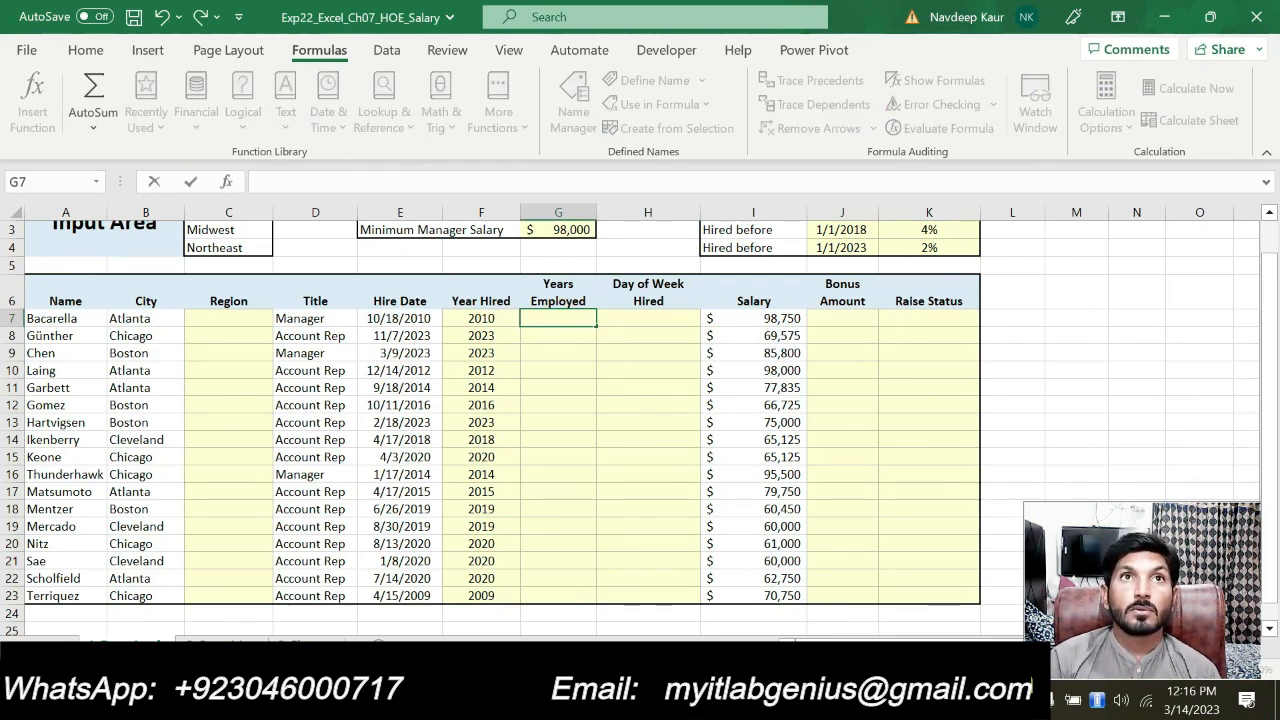
key(Escape)
Start a YEARFRAC function in cell G7, open its Function Arguments dialog, and check the step 3 requirements in the Word instructions.
text(=)
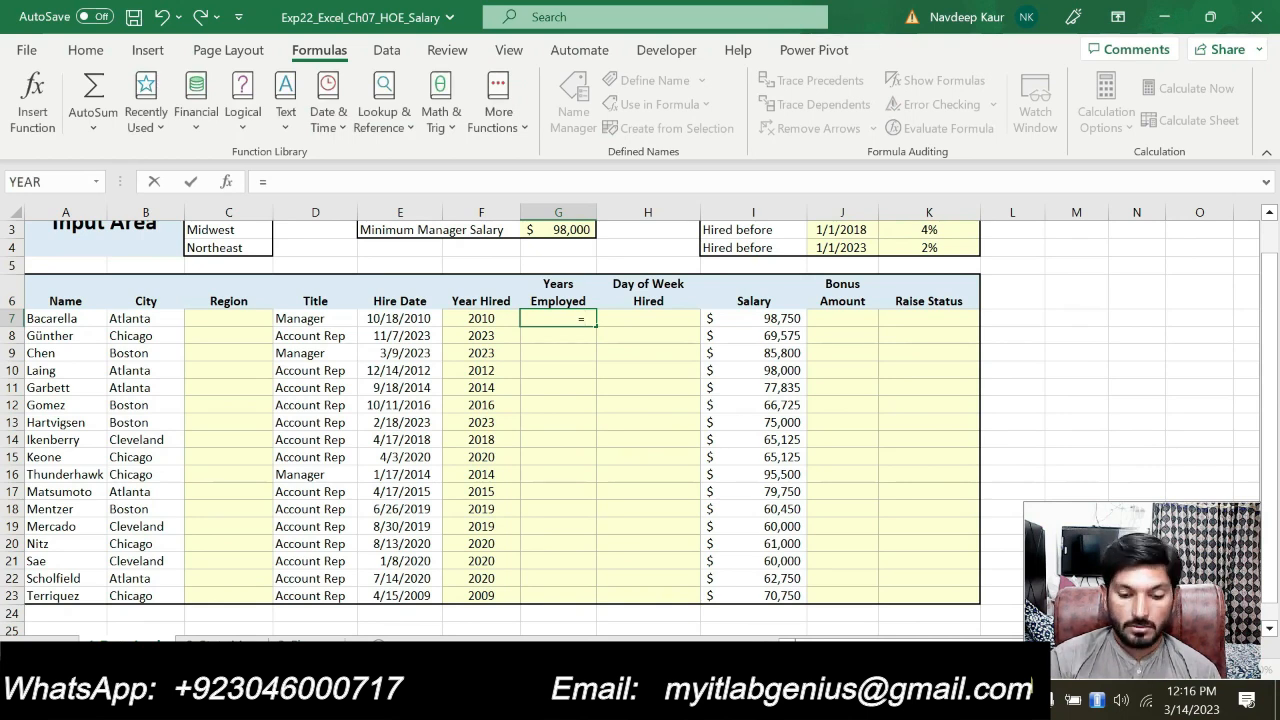
text(year)
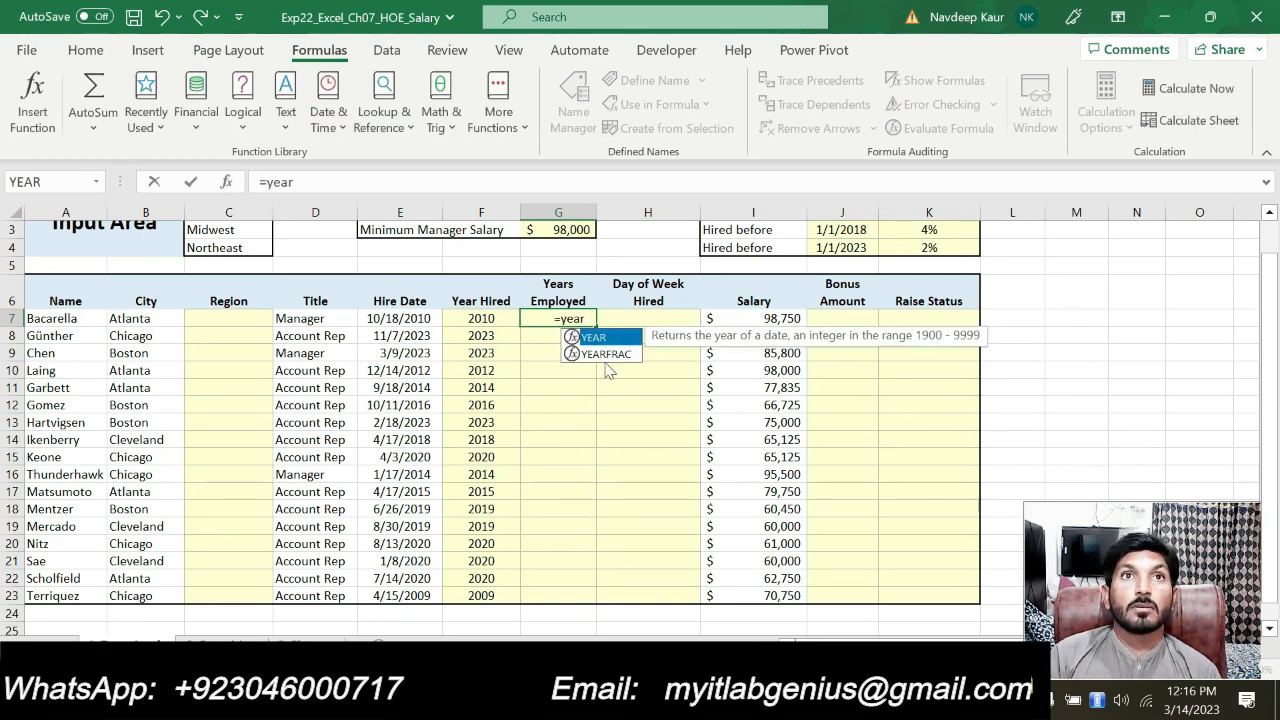
double_click(605, 355)
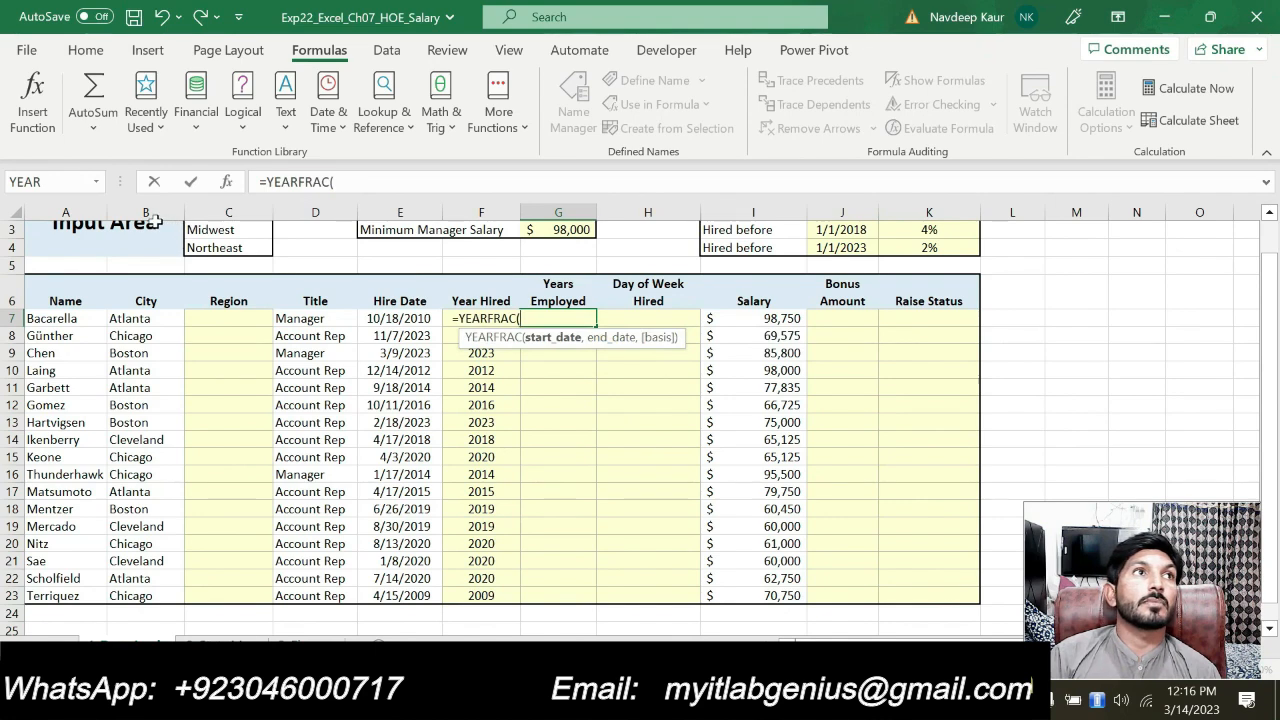
click(227, 181)
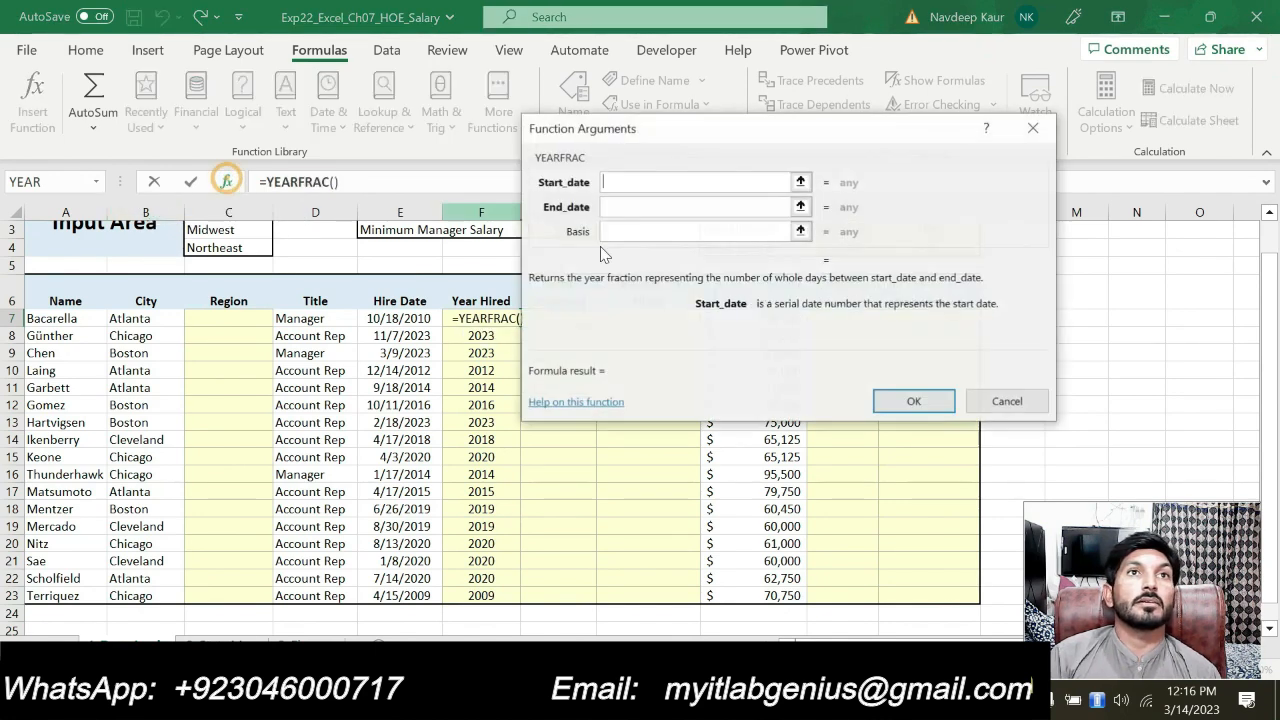
drag(674, 133, 778, 177)
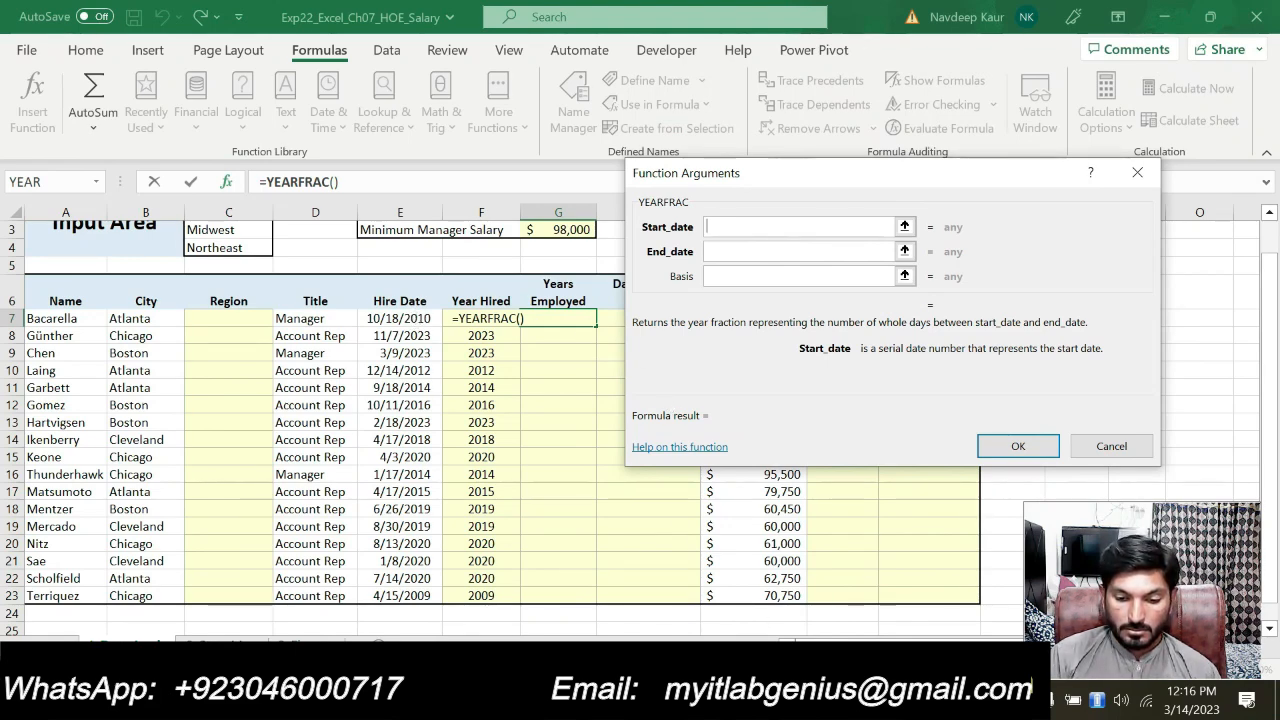
click(798, 700)
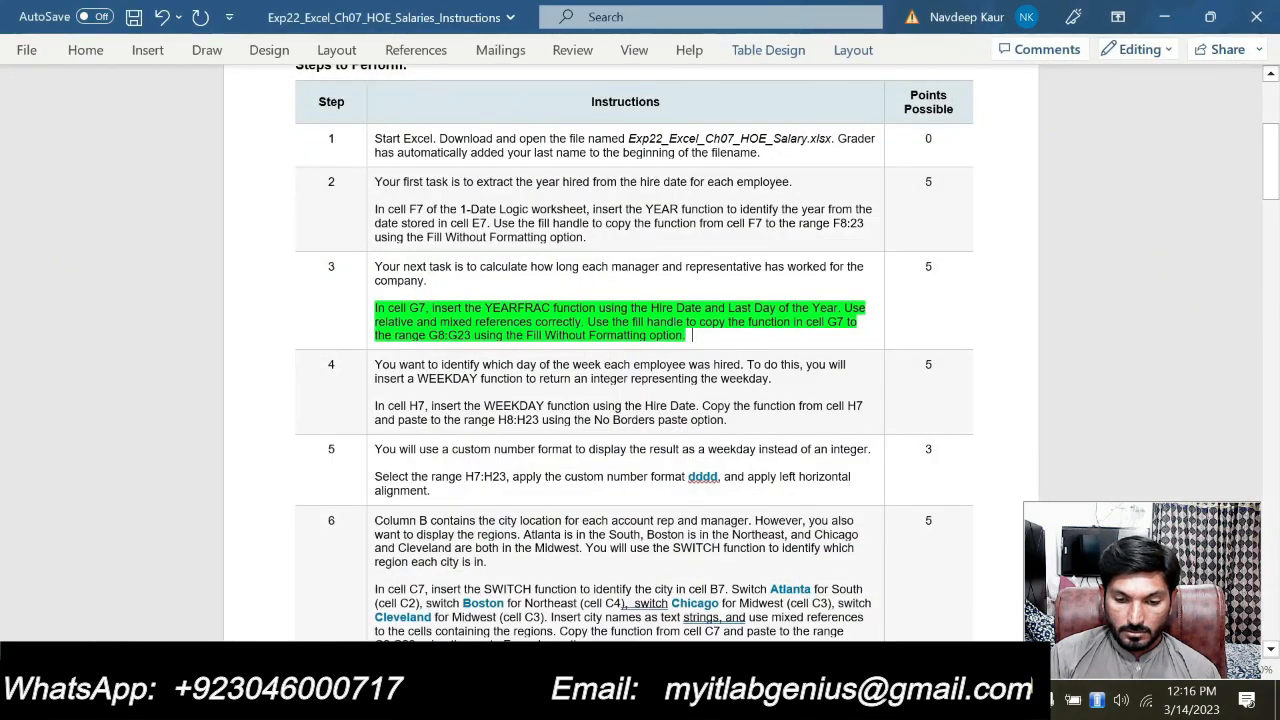
click(798, 700)
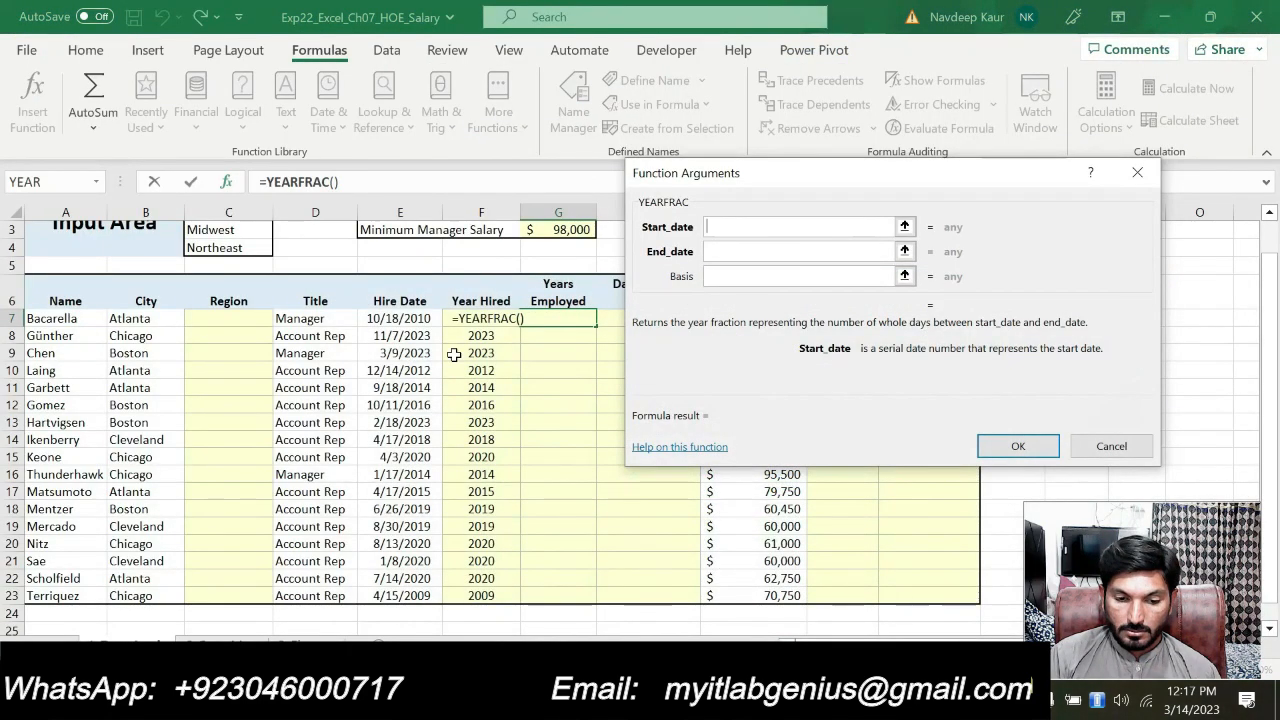
click(420, 318)
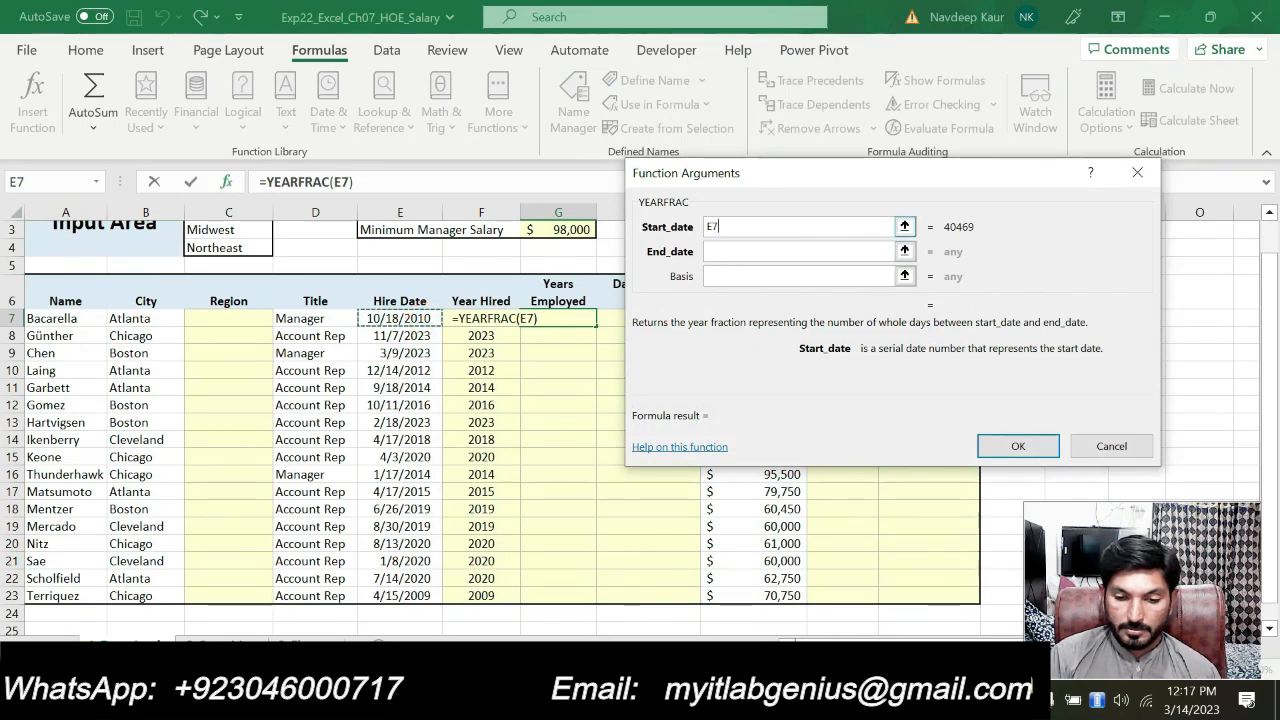
double_click(712, 227)
key(BackSpace)
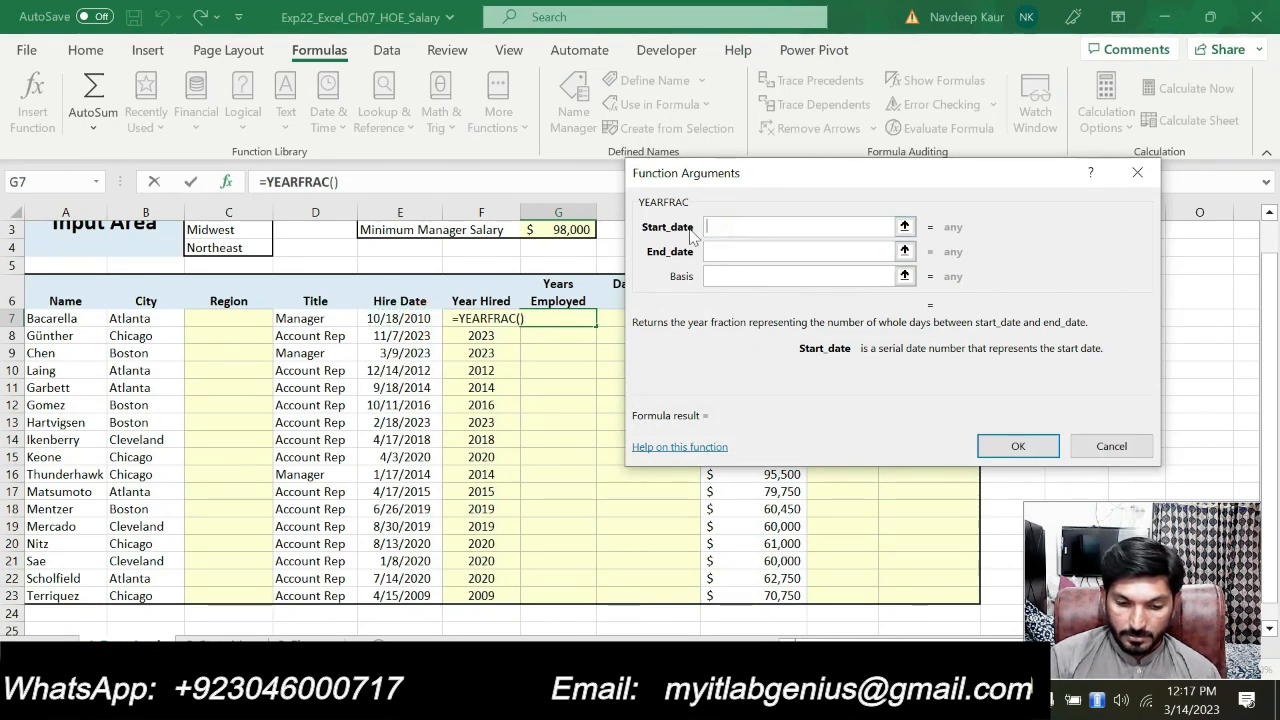
Set the YEARFRAC Start_date to hire date E7 and End_date to the last day of the year as $G$2, and insert the function.
scroll(1273, 252, up, 1)
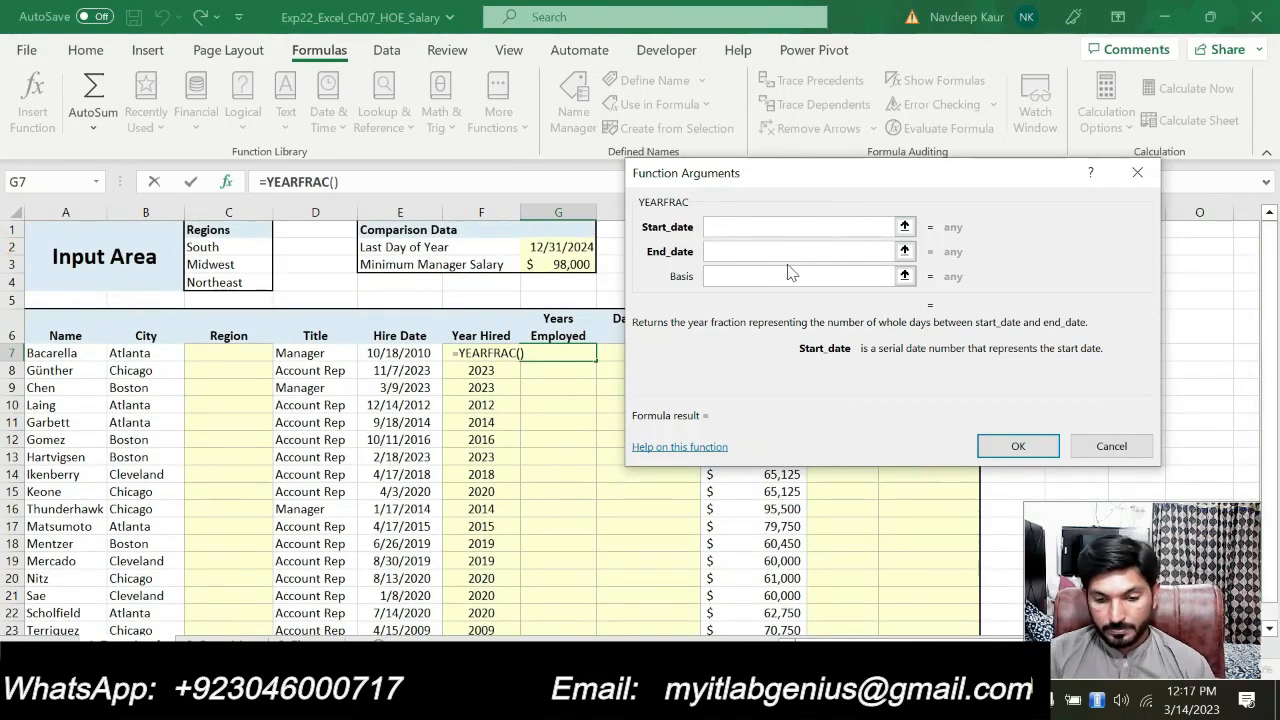
click(905, 227)
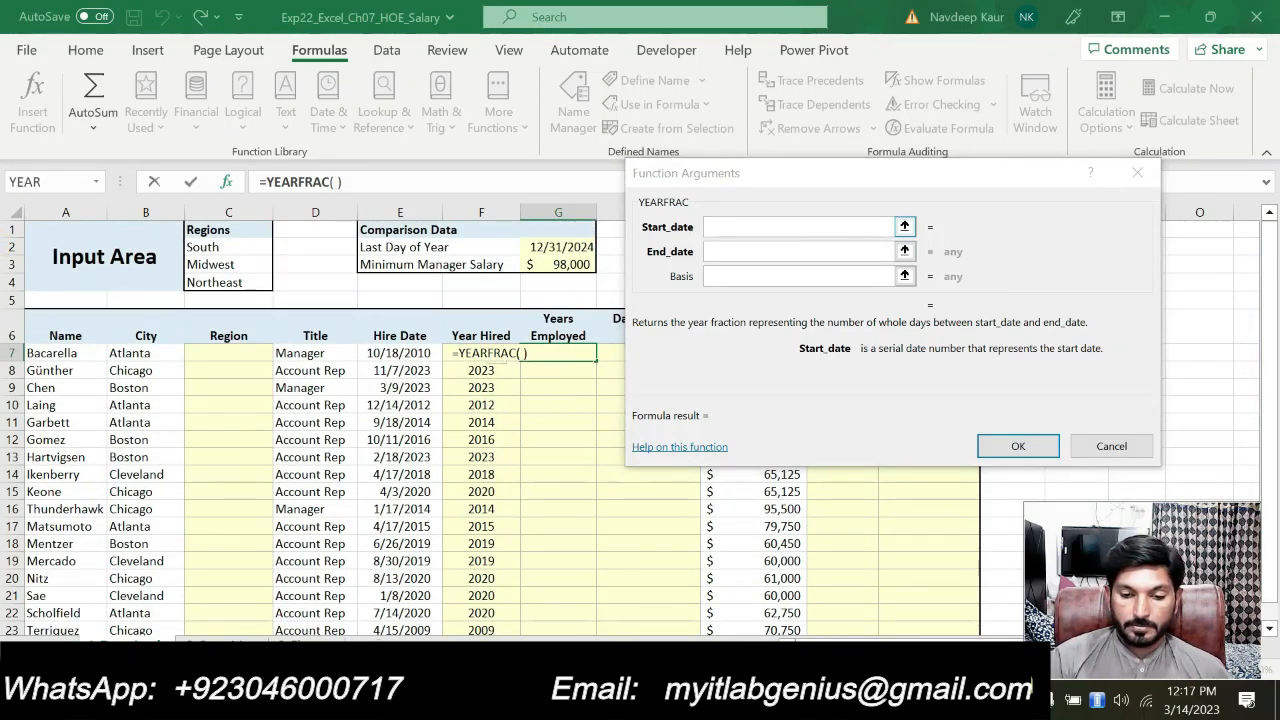
click(730, 226)
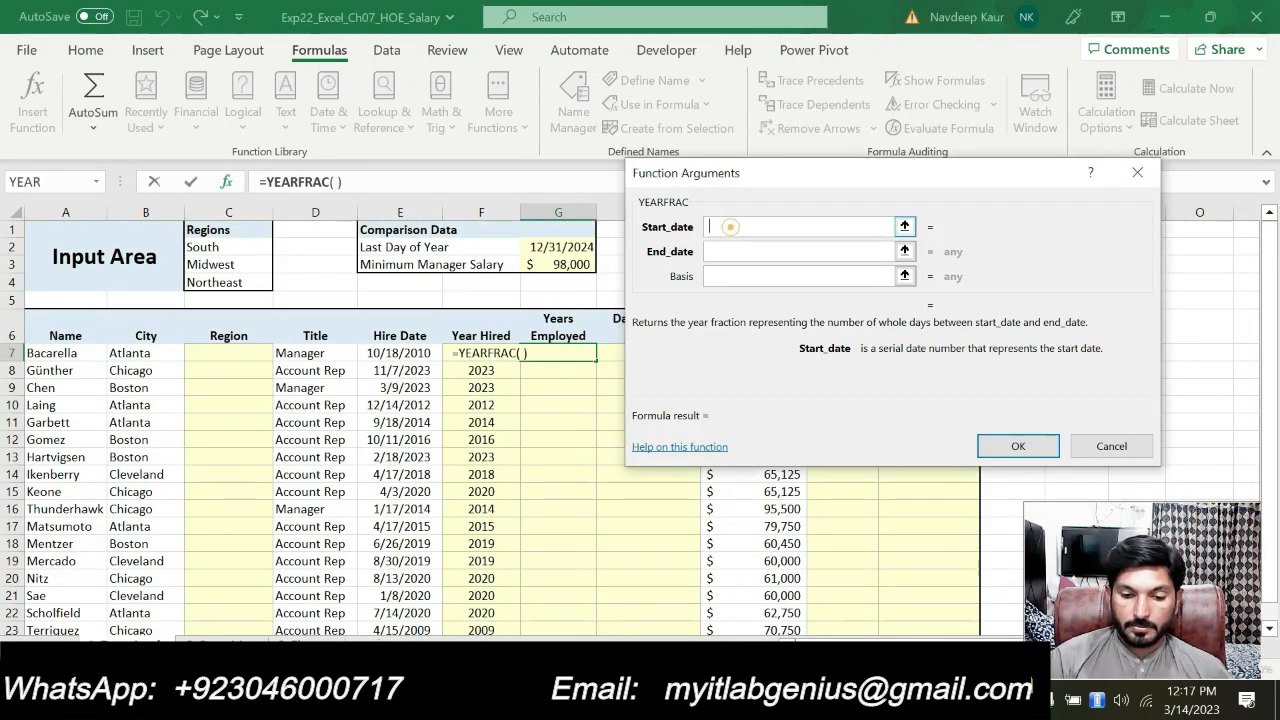
click(400, 353)
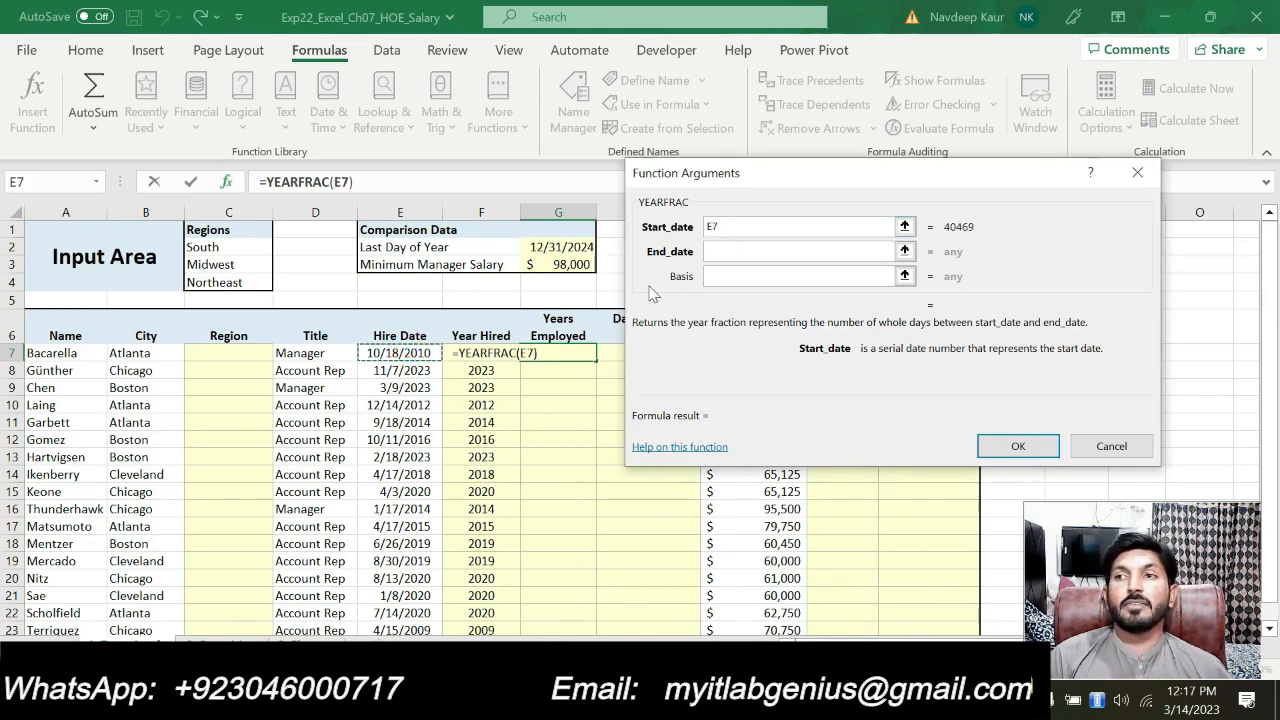
click(730, 251)
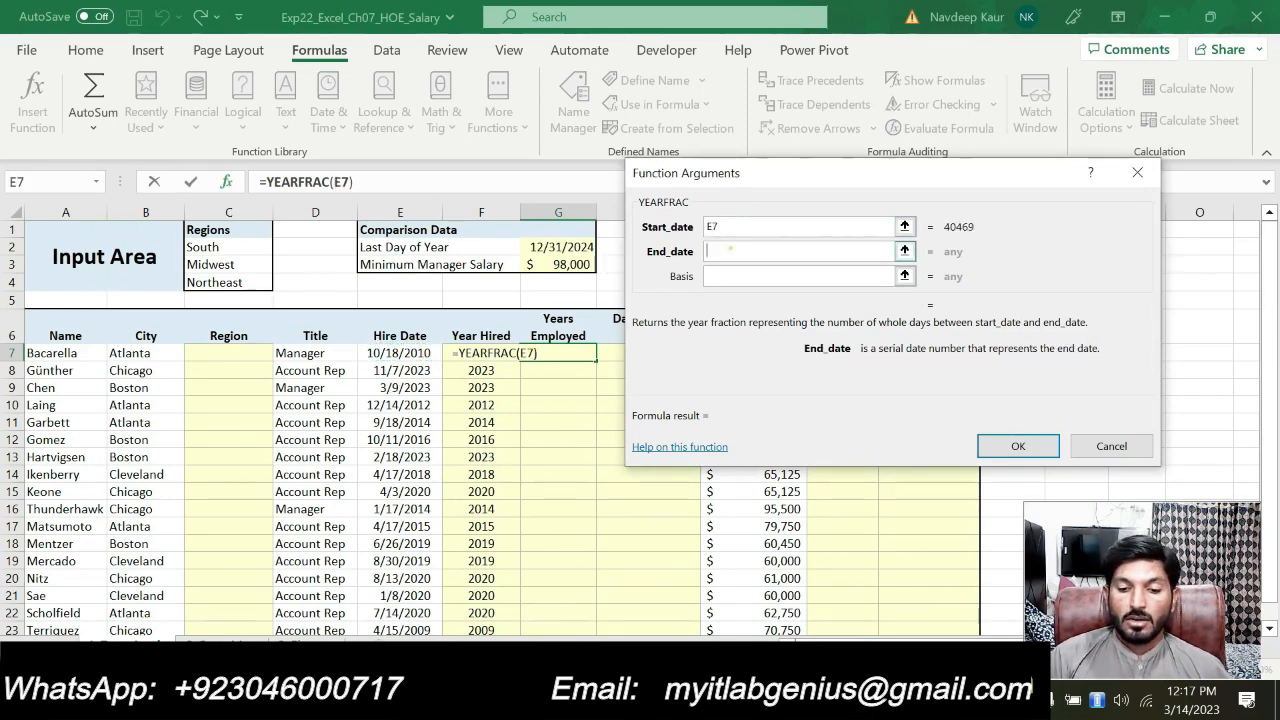
click(558, 247)
click(708, 257)
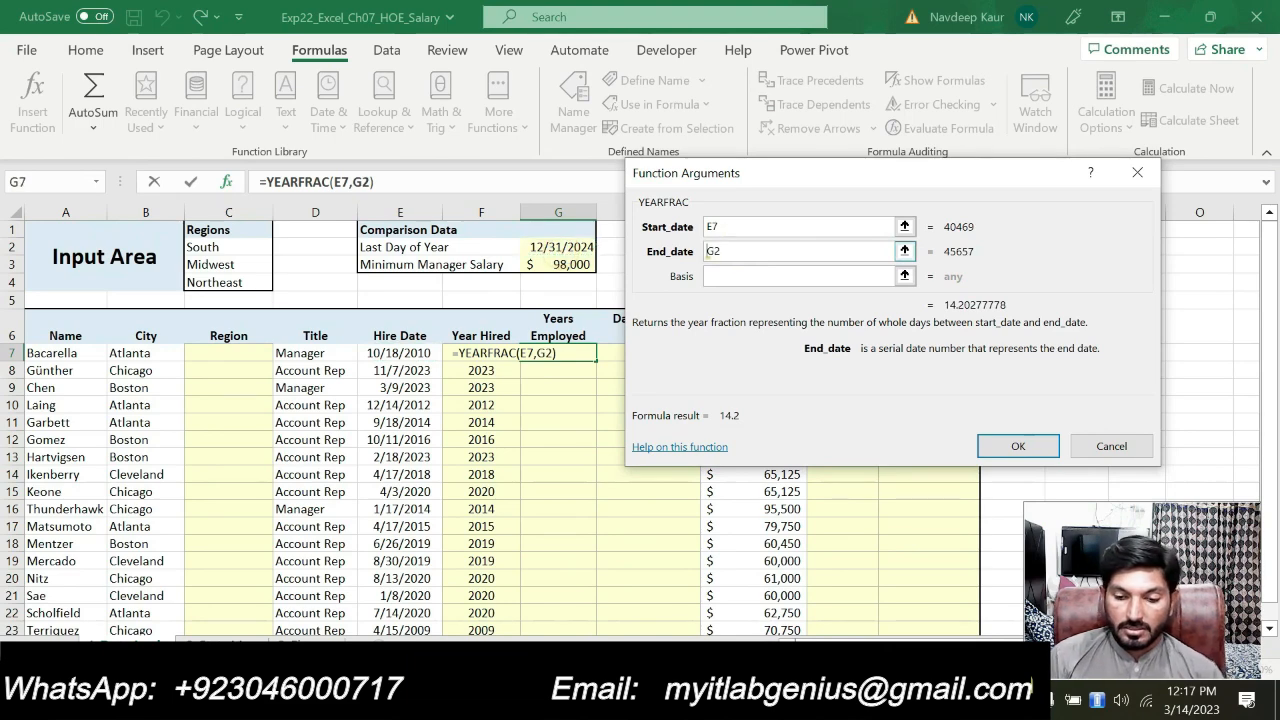
text($G)
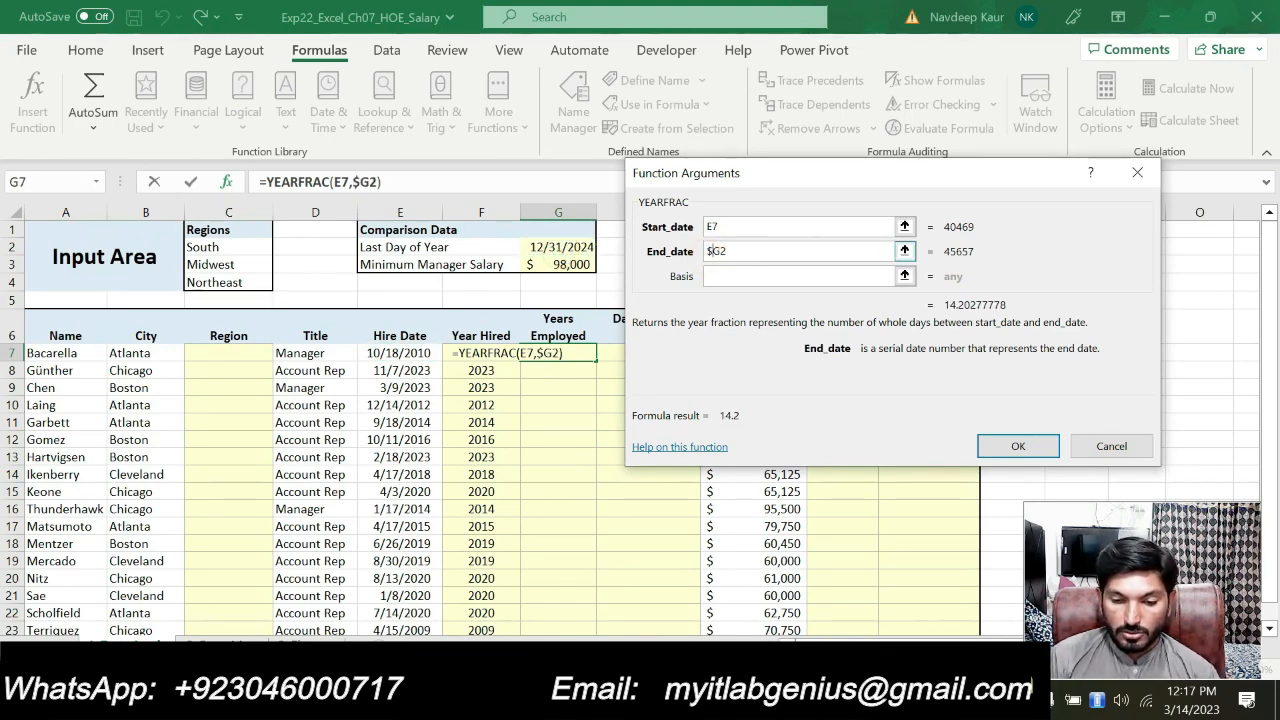
text($)
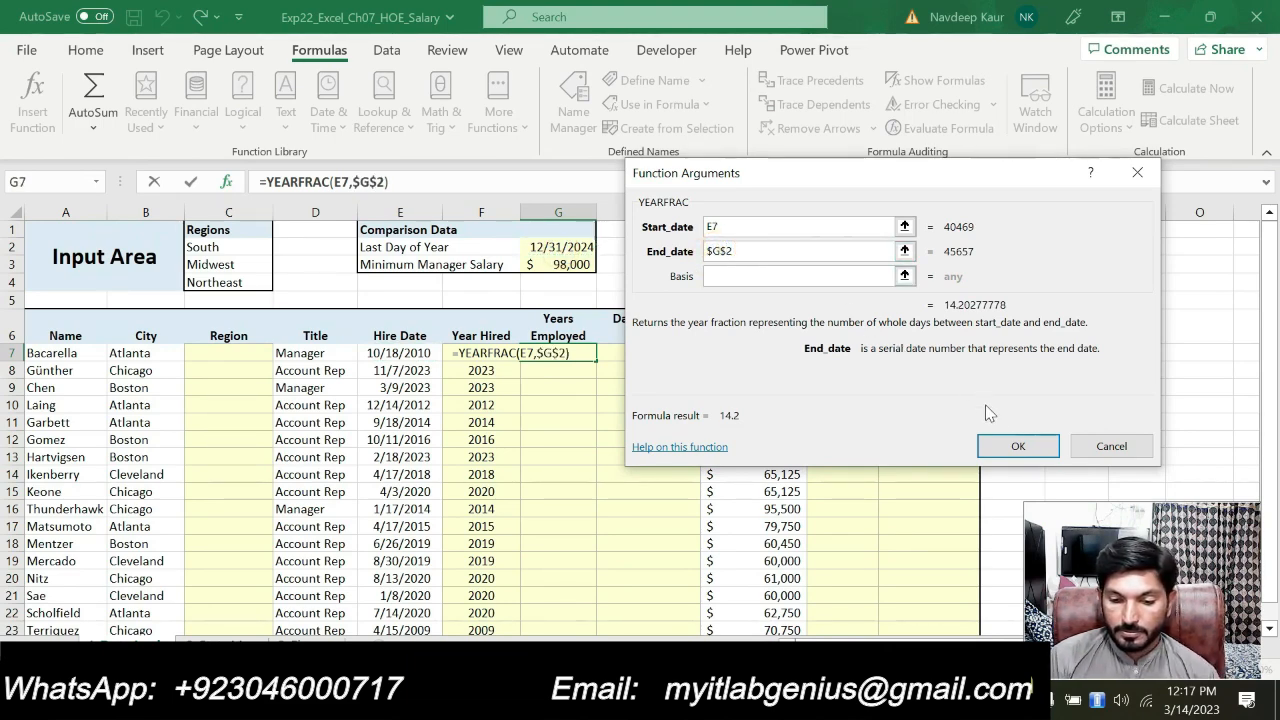
click(1008, 446)
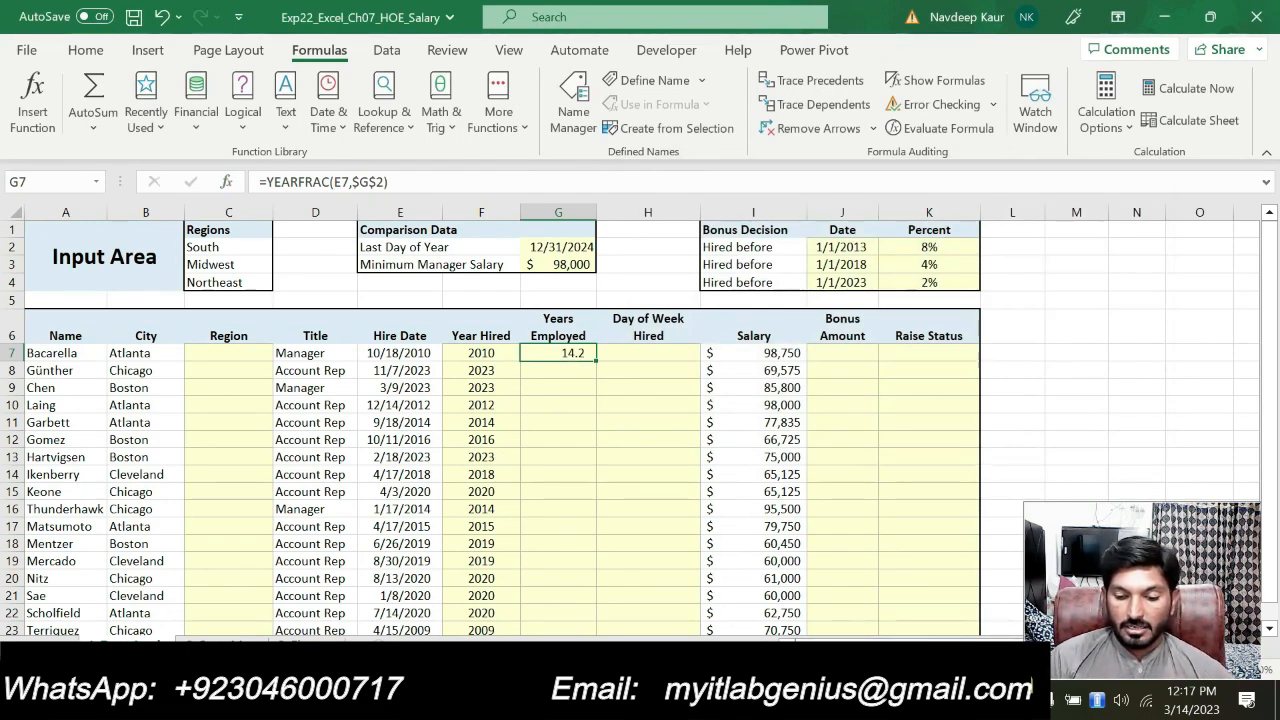
Fill the YEARFRAC formula from G7 down through G23 using the Fill Without Formatting option.
click(799, 700)
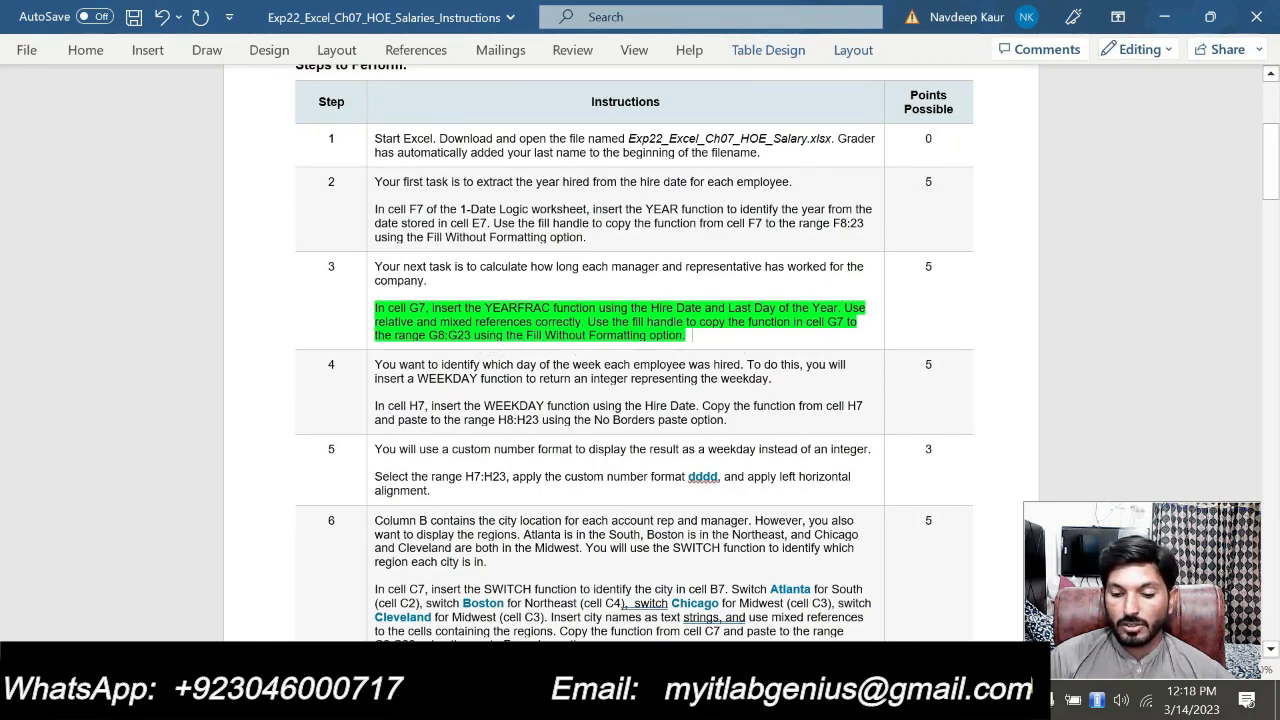
click(740, 700)
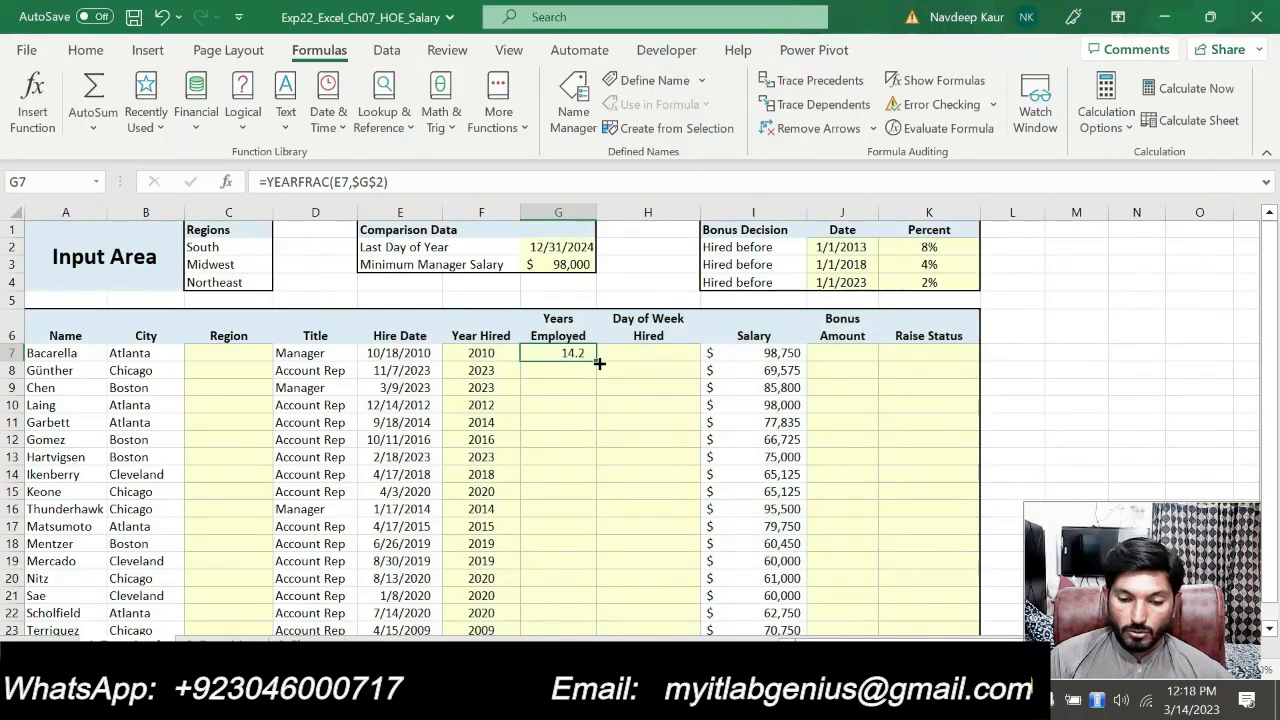
drag(599, 364, 556, 473)
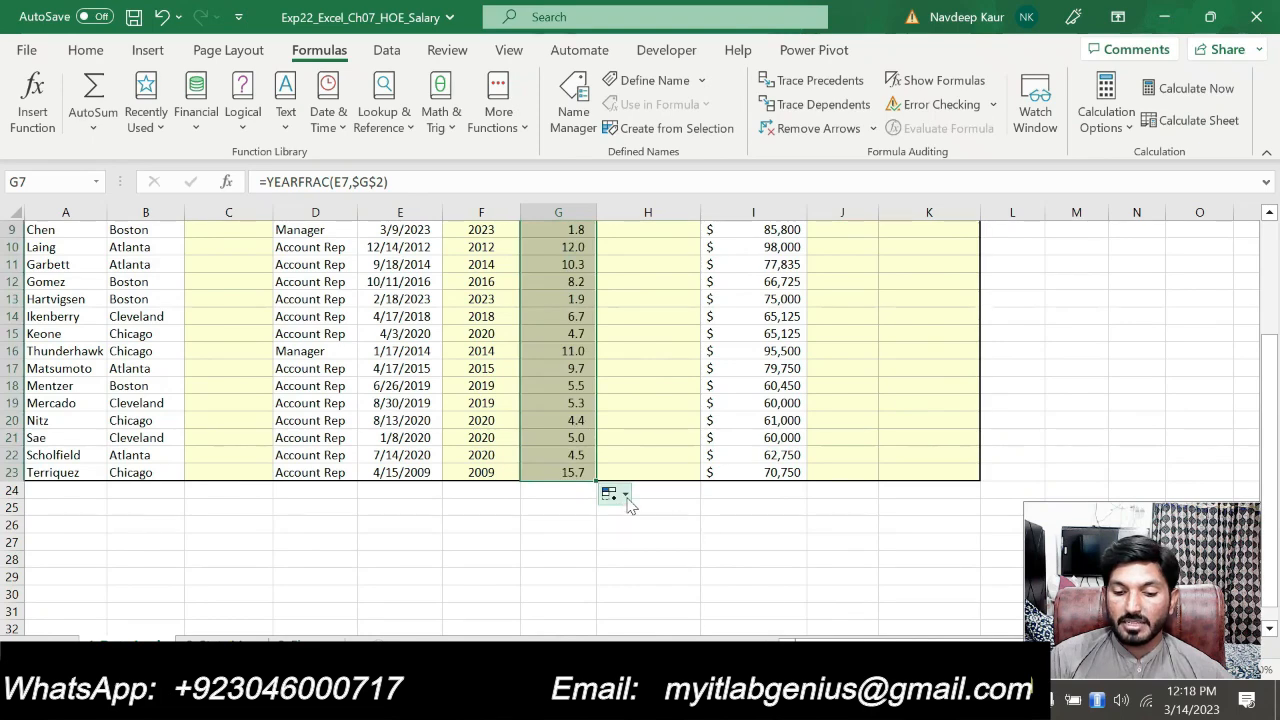
click(626, 494)
click(677, 567)
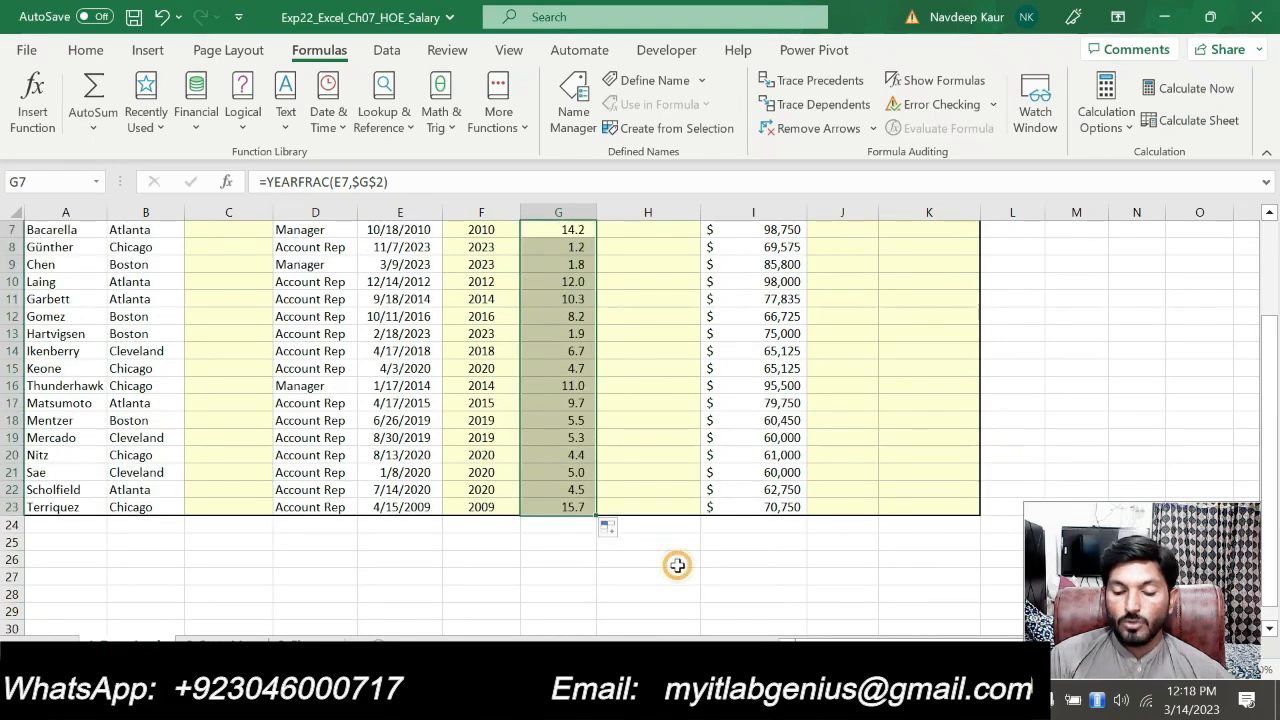
drag(1272, 427, 1270, 416)
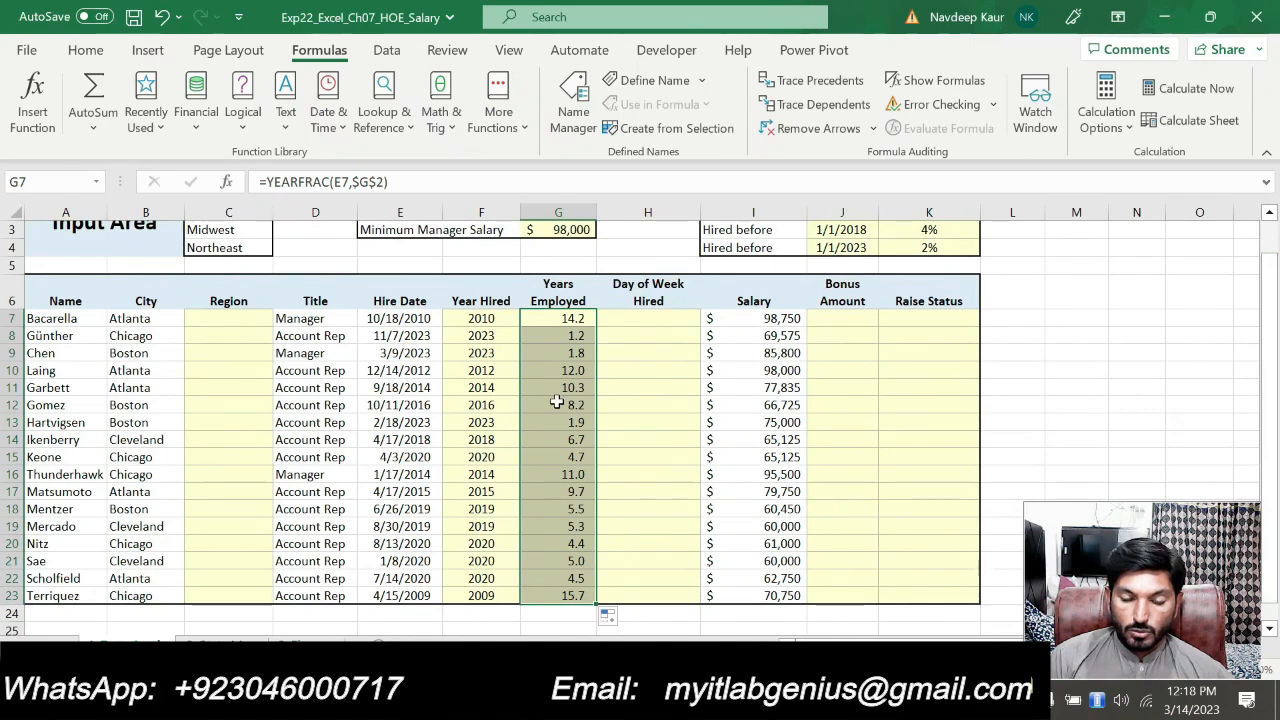
click(475, 318)
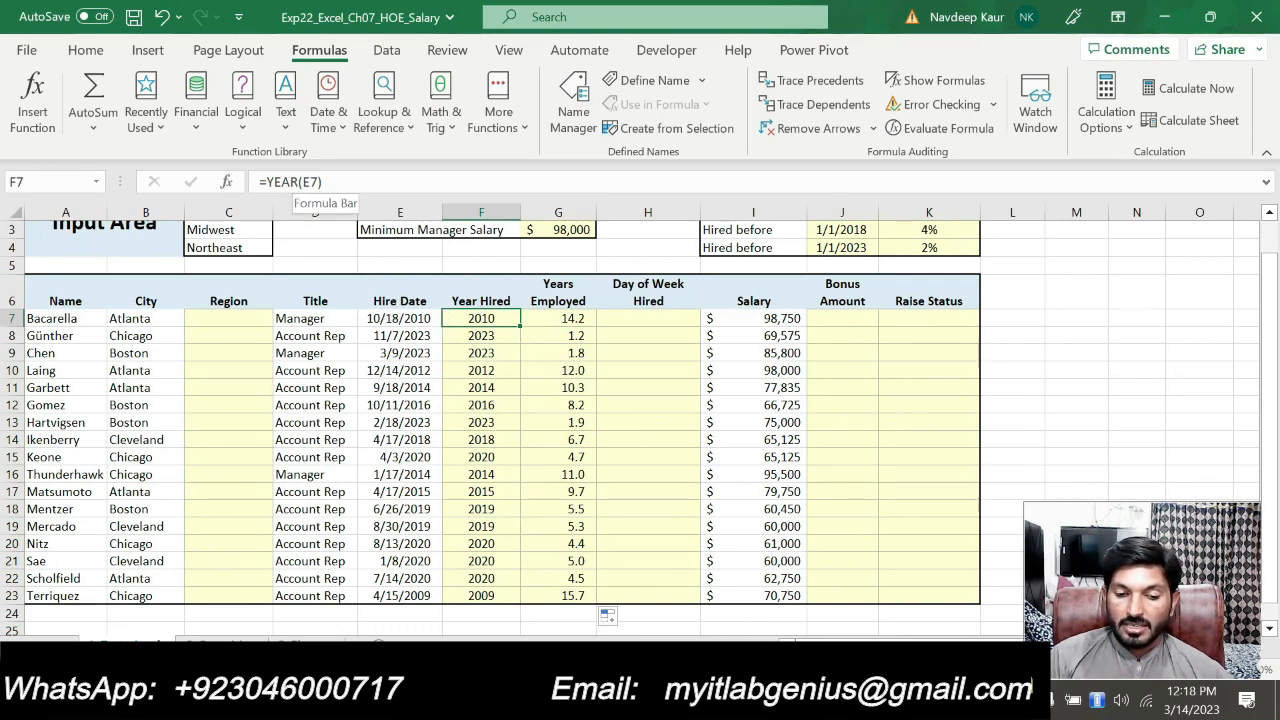
click(555, 316)
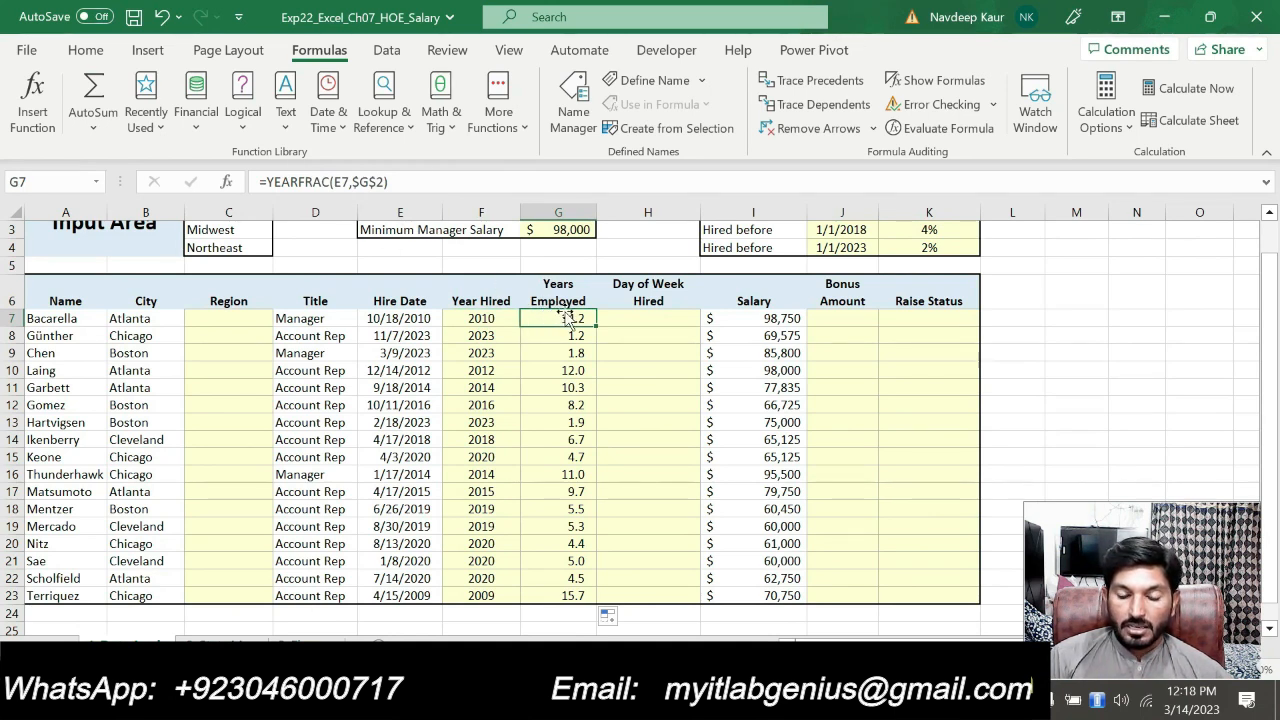
In the Word instructions, remove the green highlight from the step 3 paragraph and highlight the step 4 WEEKDAY paragraph in green.
key(alt+Tab)
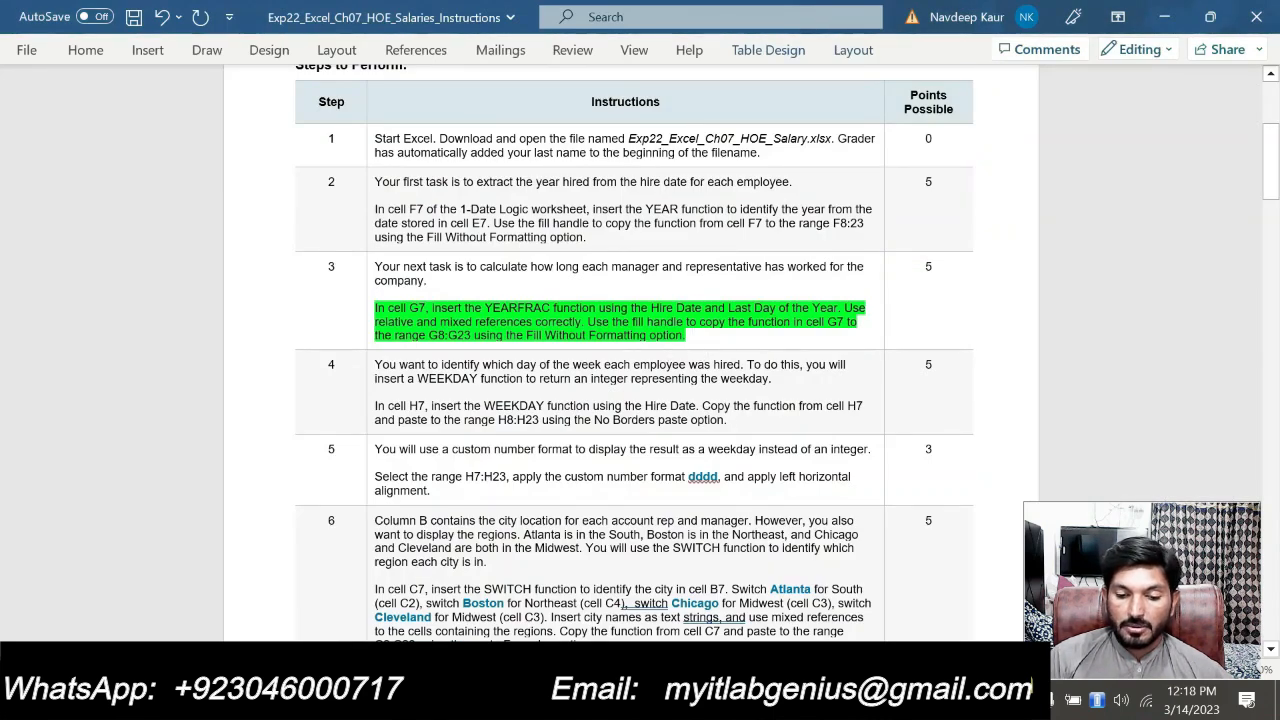
drag(692, 338, 376, 308)
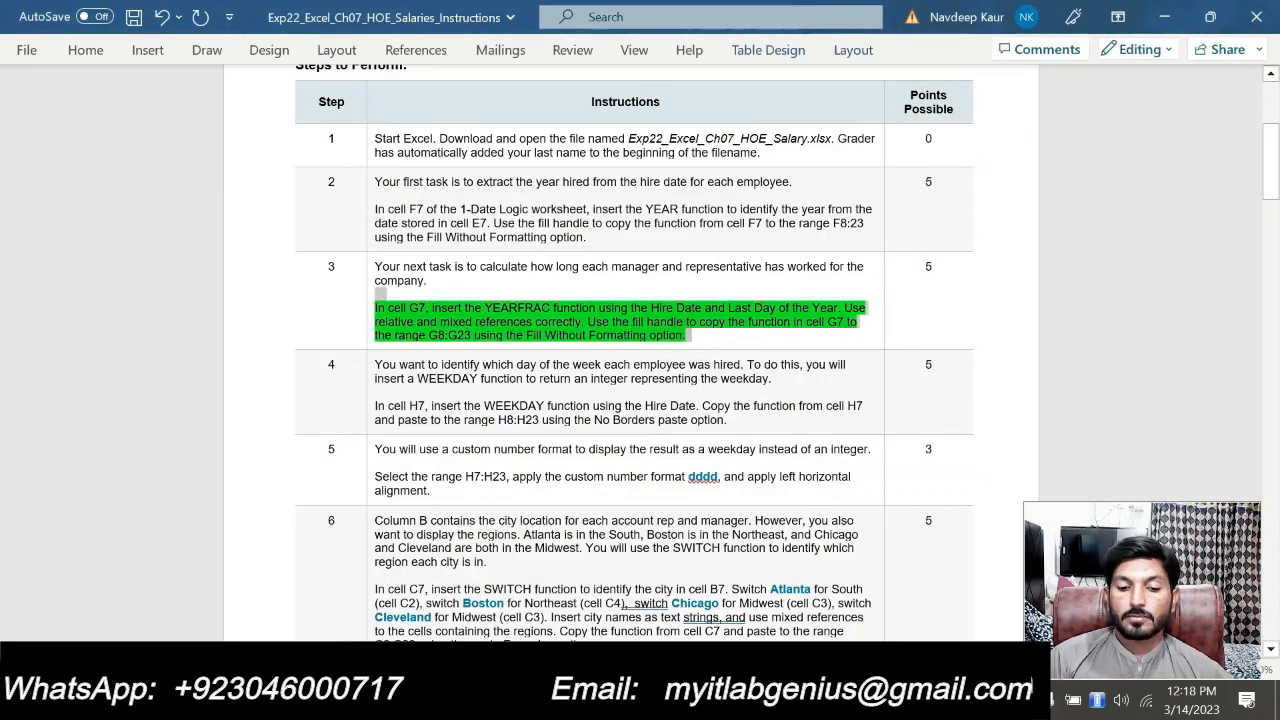
click(449, 264)
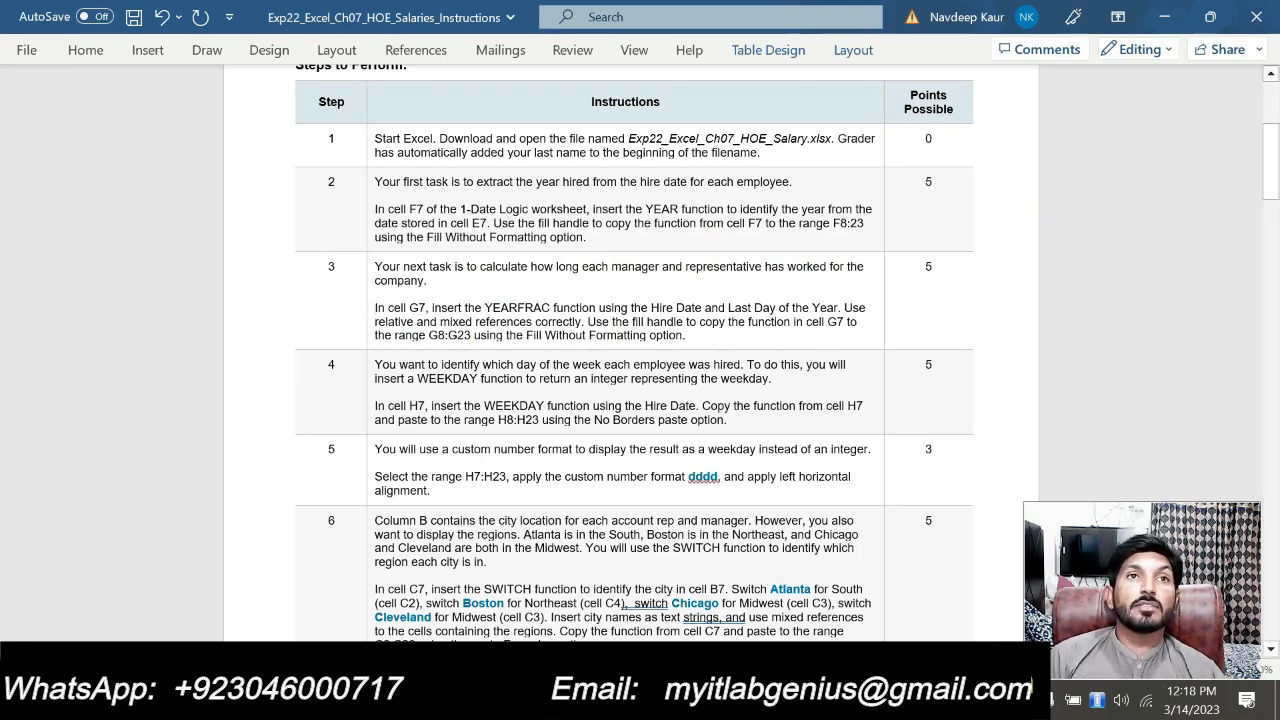
drag(658, 420, 738, 421)
triple_click(738, 421)
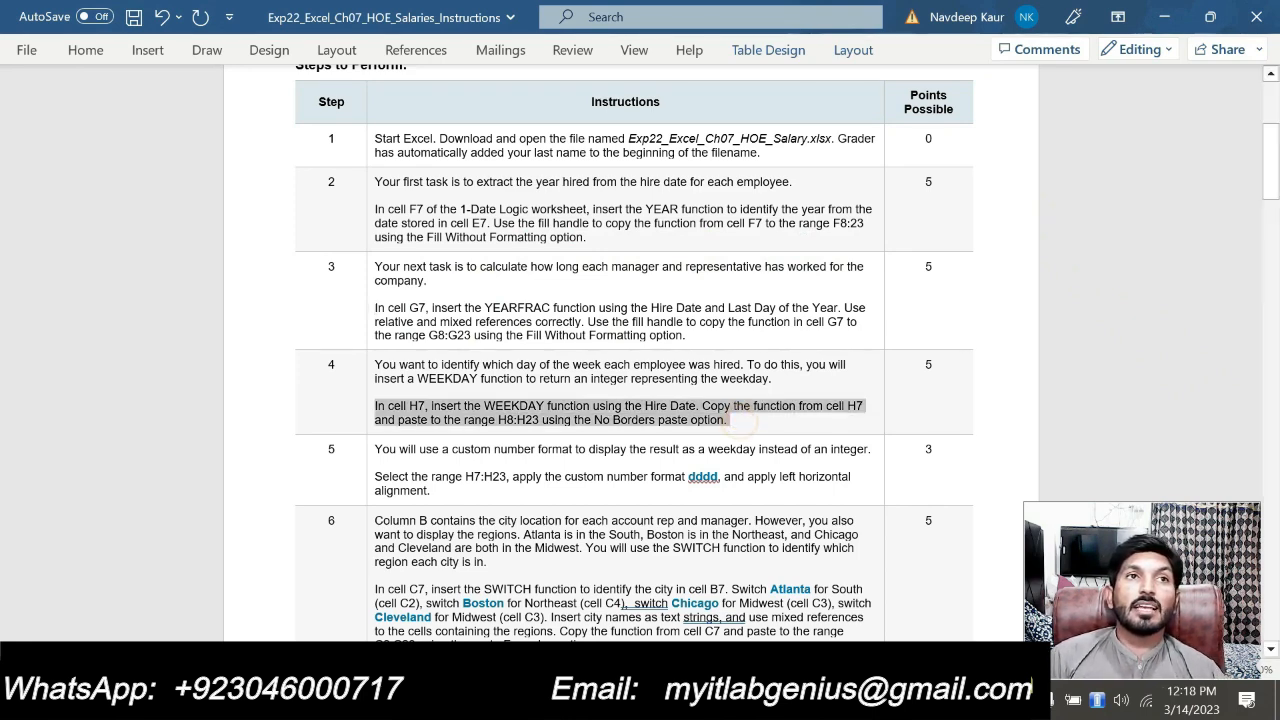
click(449, 375)
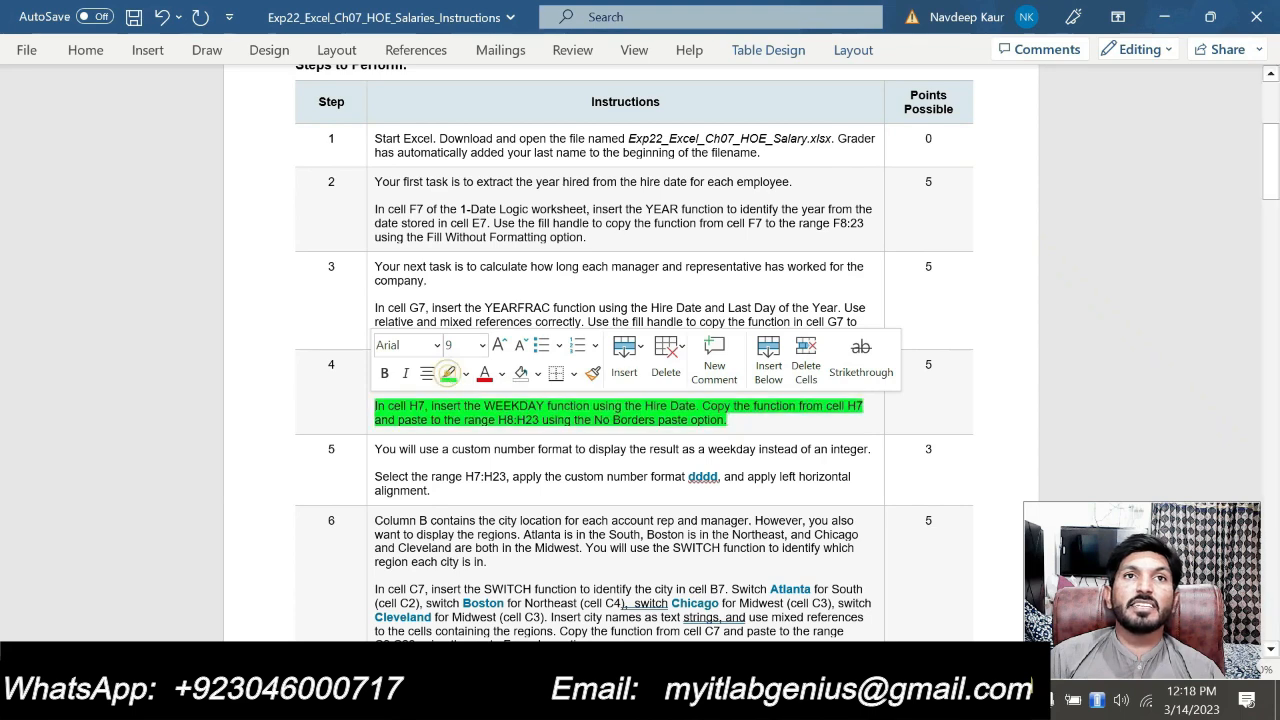
click(747, 421)
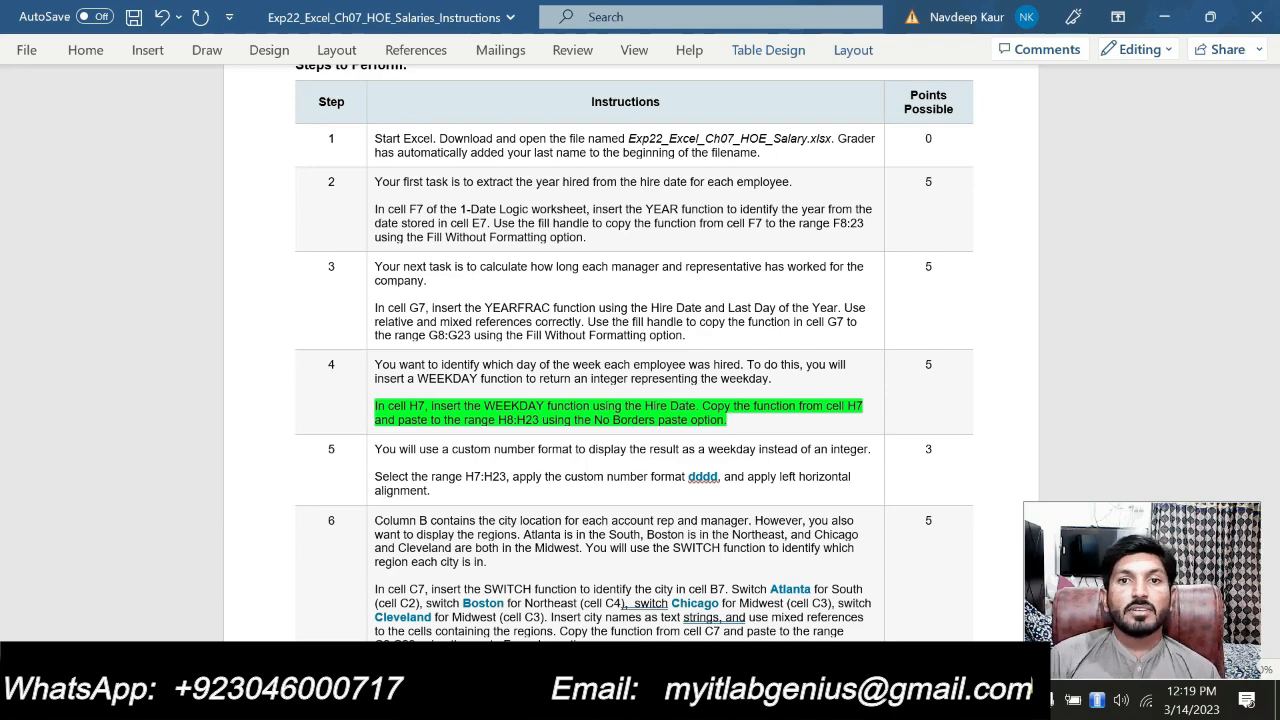
Switch to the Excel workbook and enter the formula =WEEKDAY(E7) in cell H7 to get the weekday of the hire date.
key(alt+Tab)
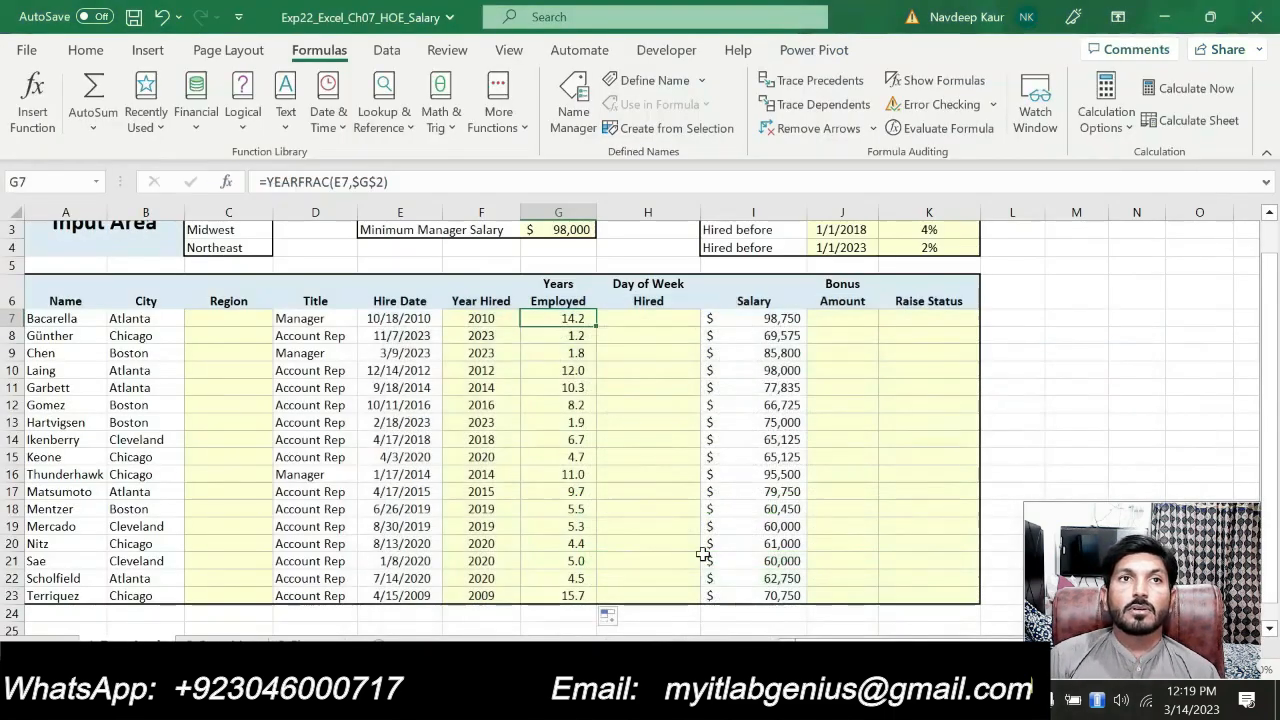
click(622, 318)
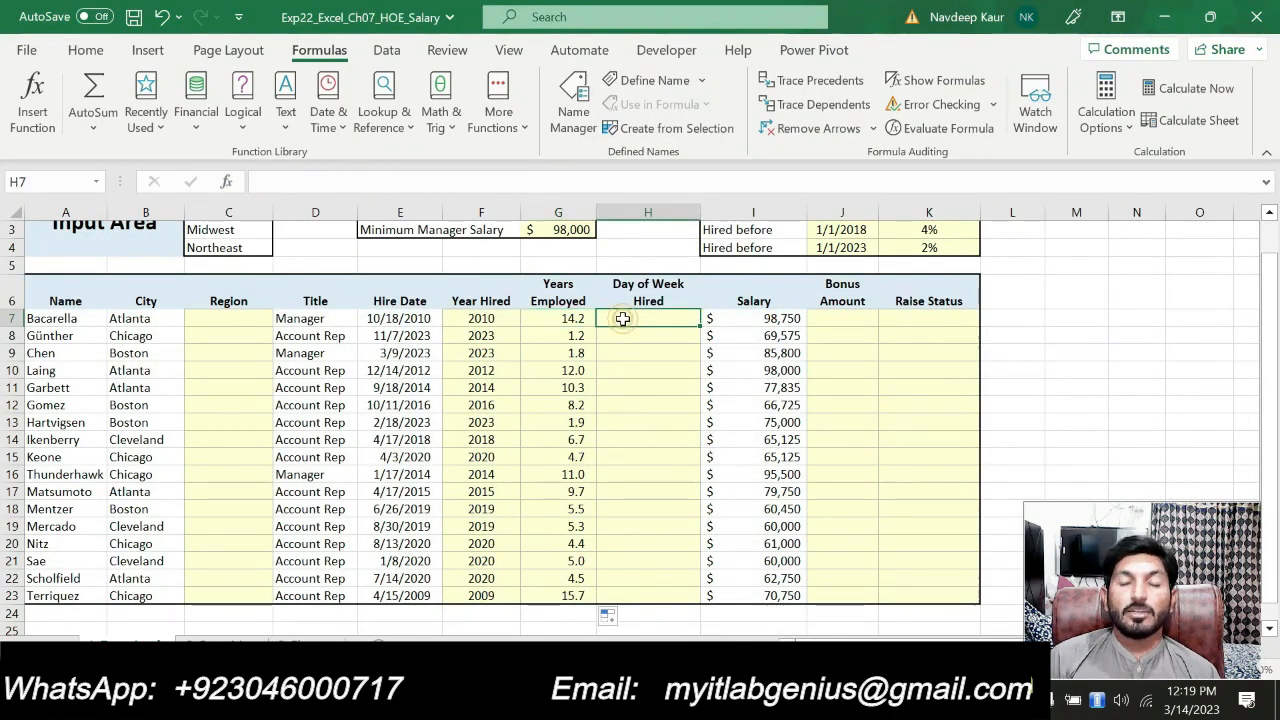
text(=wee)
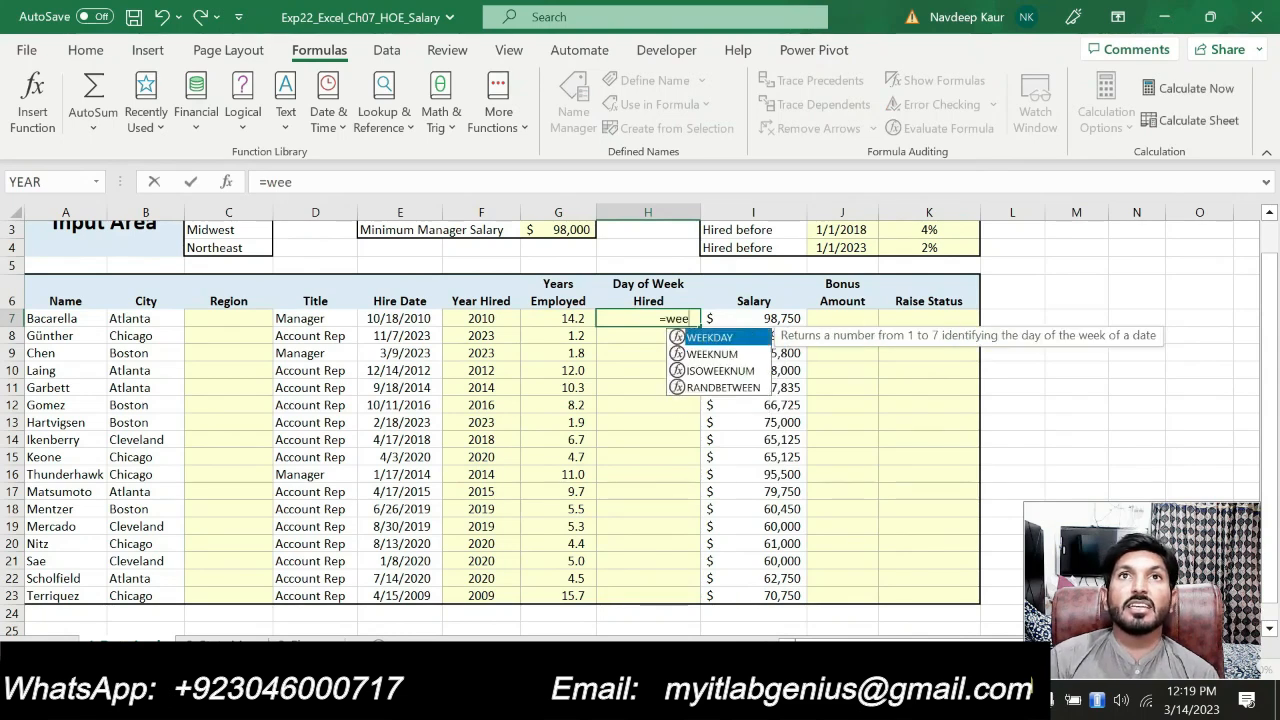
double_click(724, 337)
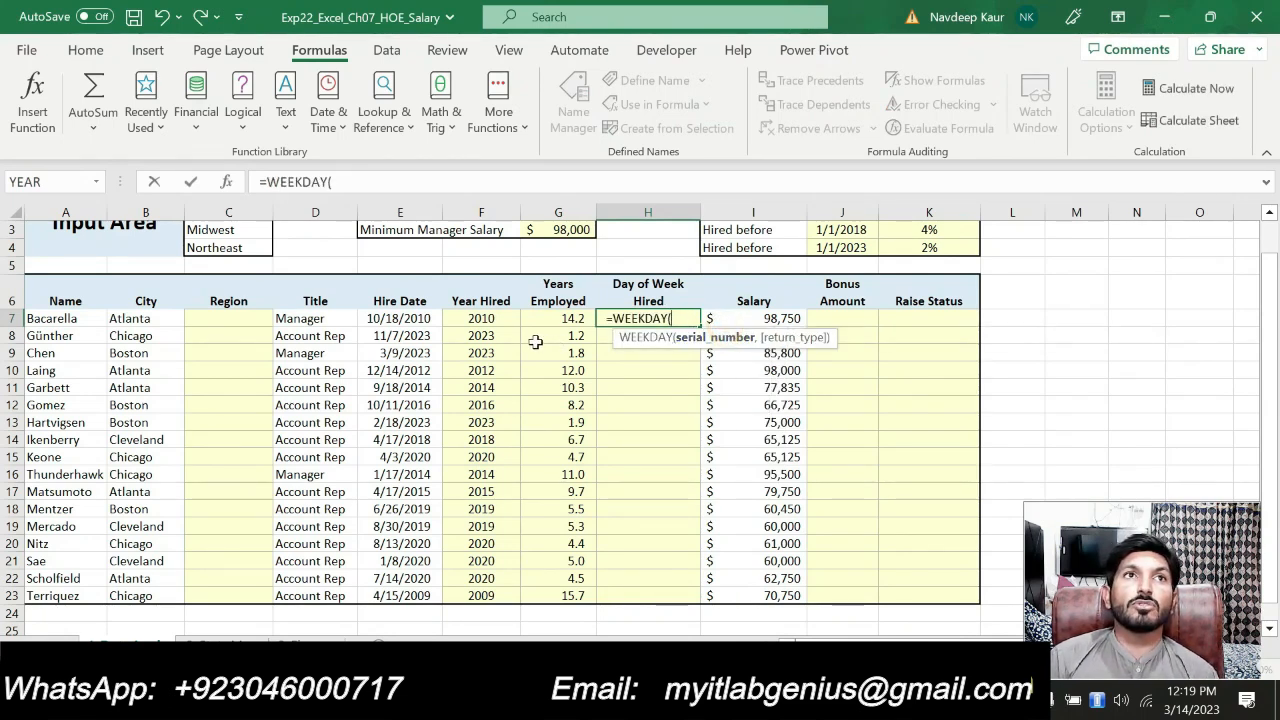
click(420, 318)
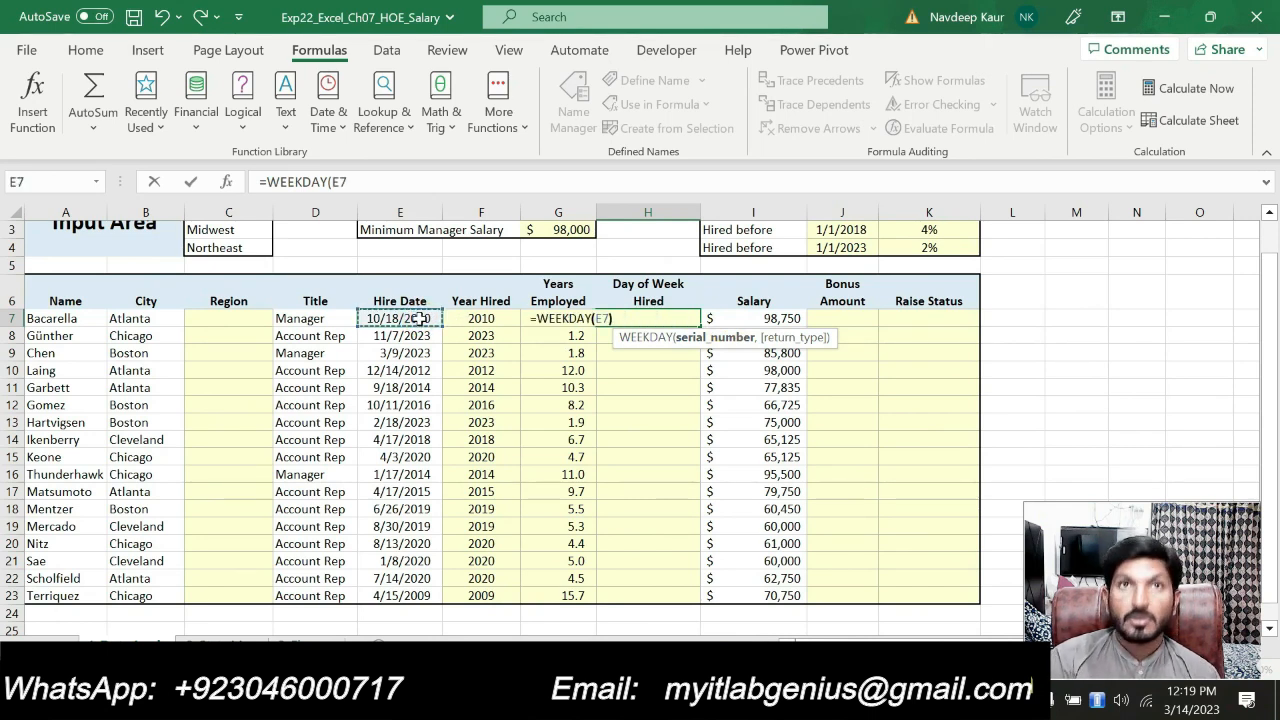
text())
key(Return)
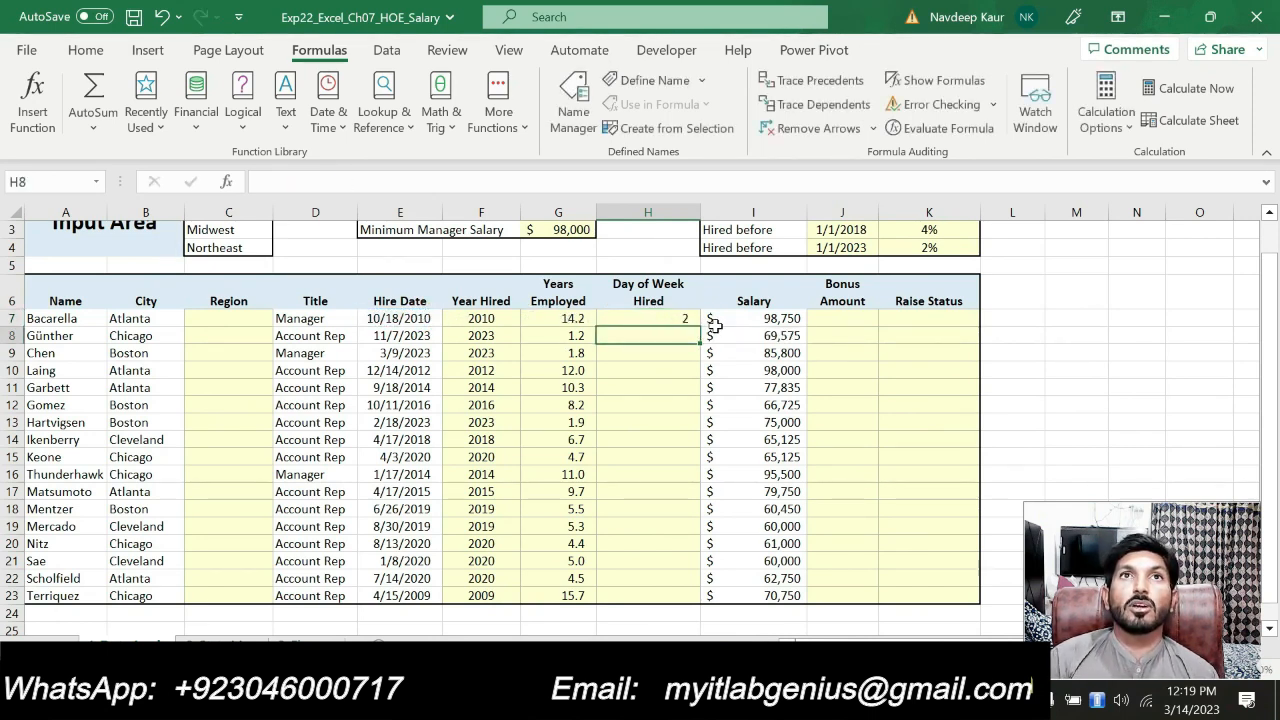
Check the step 4 requirements in the Word instructions and fill the WEEKDAY formula from H7 down through H23 in Excel.
click(663, 316)
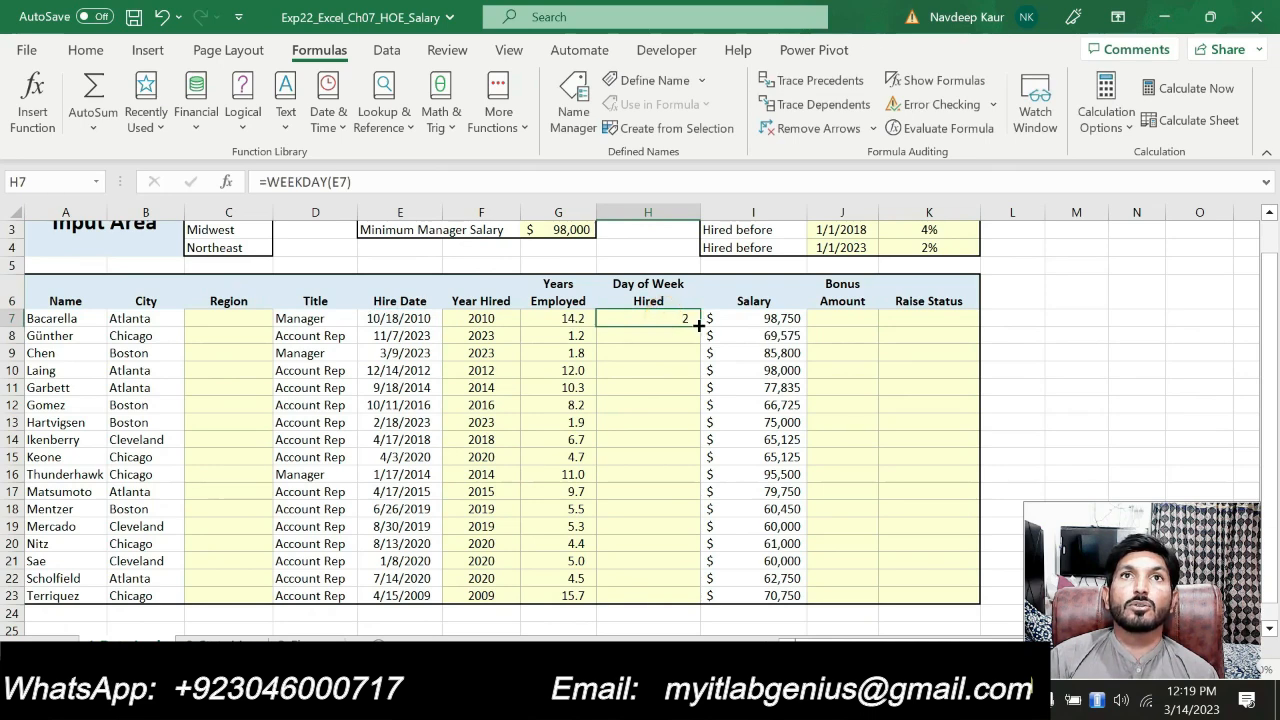
key(alt+Tab)
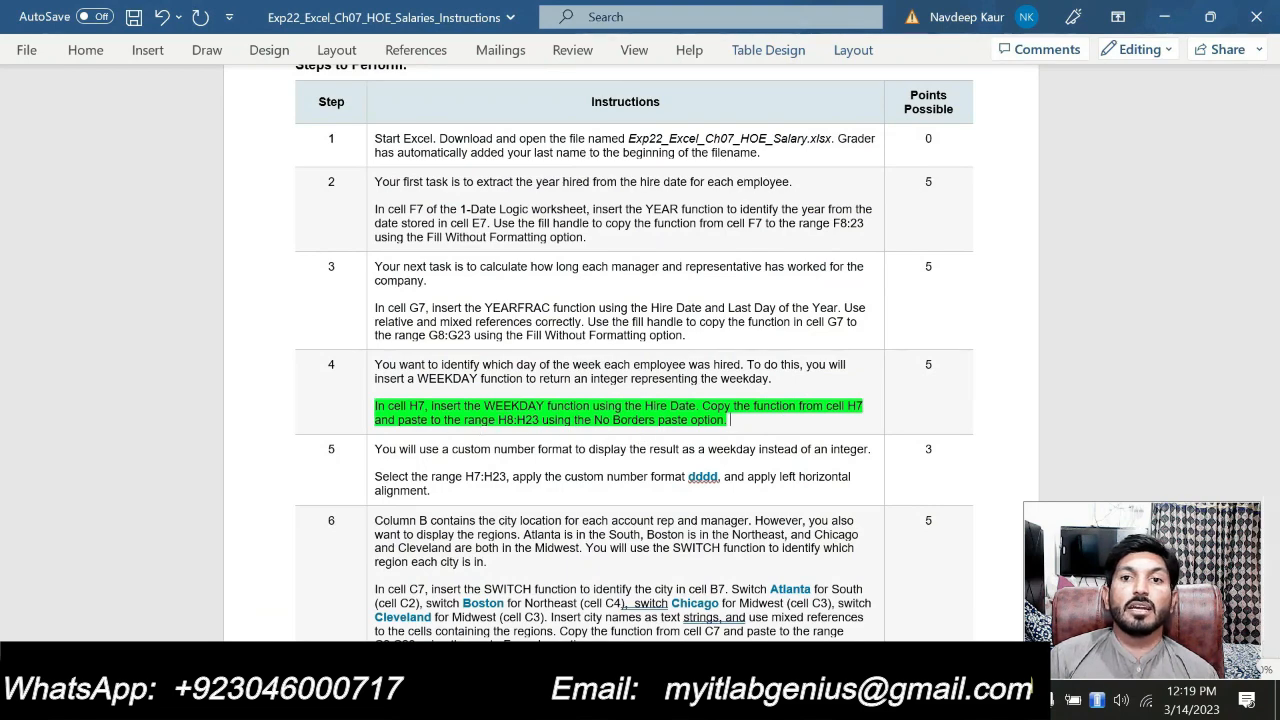
key(alt+Tab)
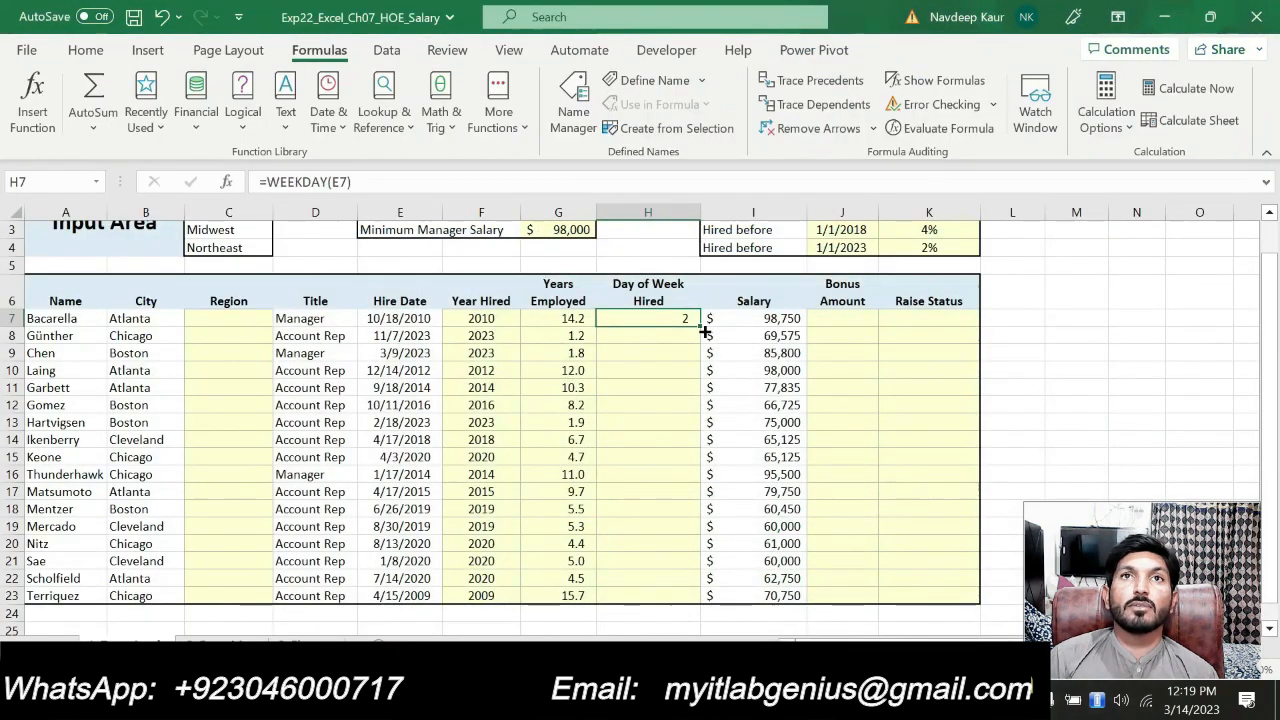
drag(697, 330, 677, 607)
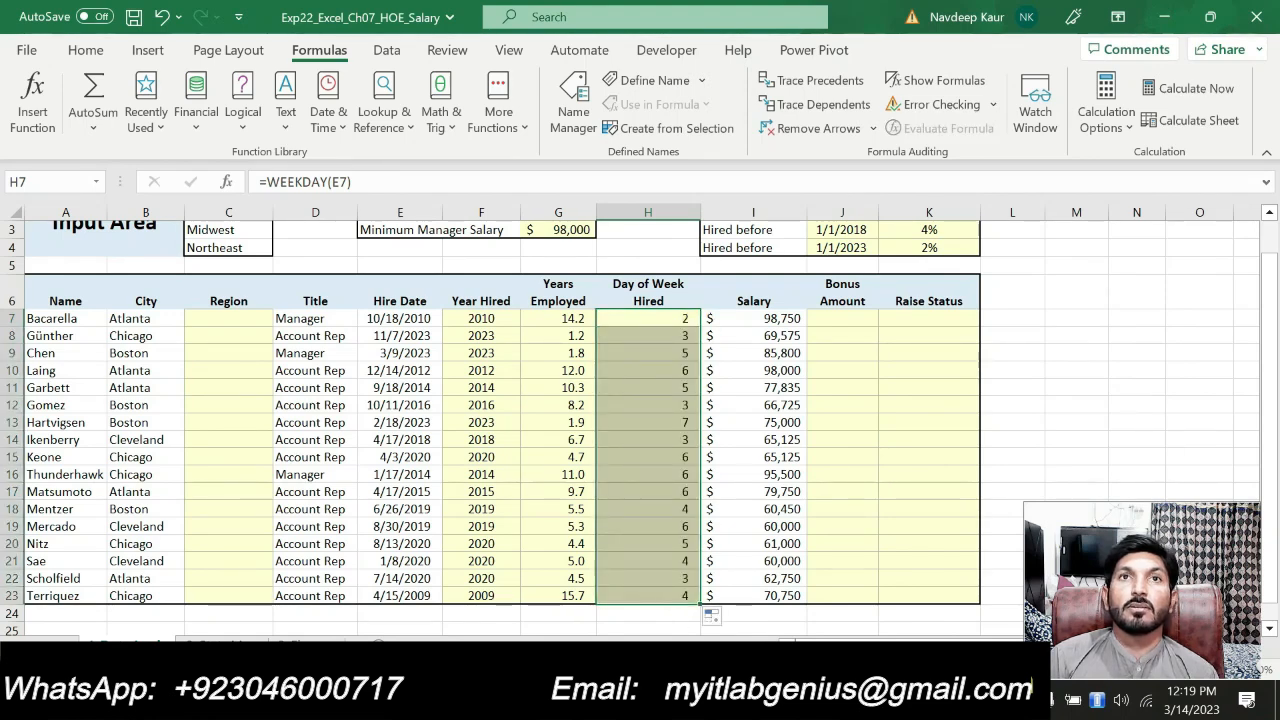
In the Word instructions, clear the step 4 highlight and highlight the step 5 paragraph about the custom number format in green.
key(alt+Tab)
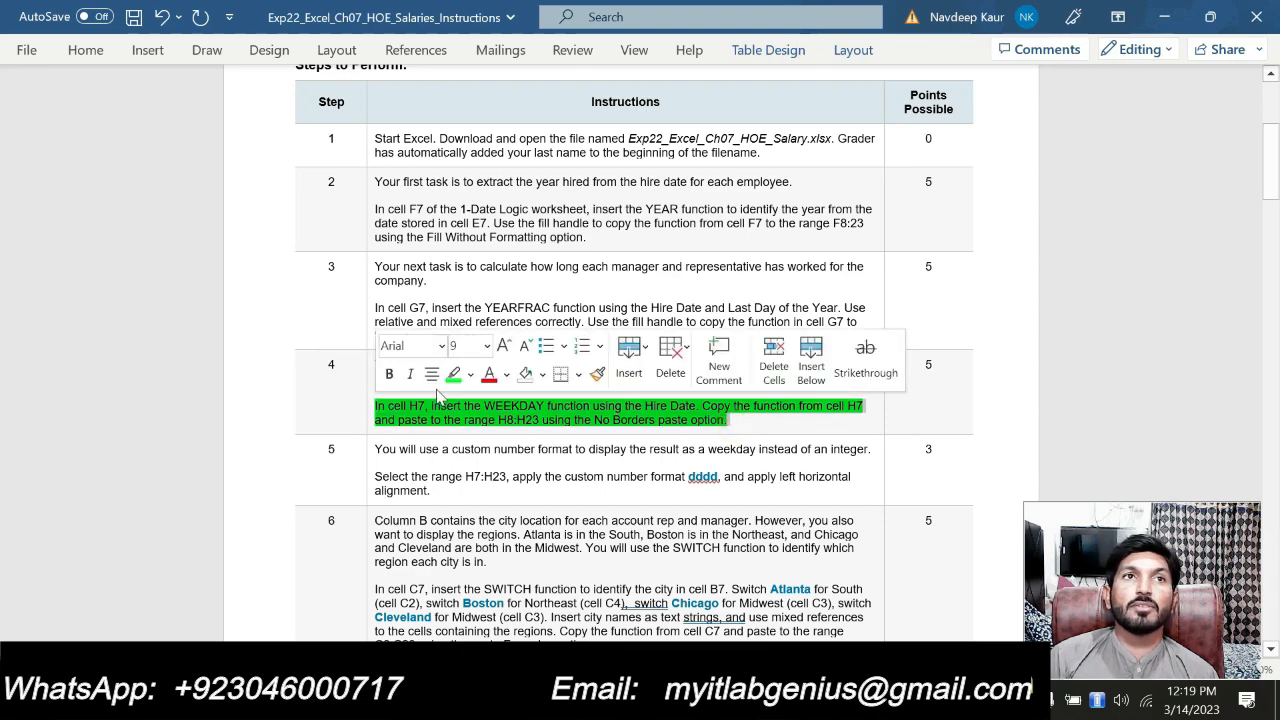
click(449, 372)
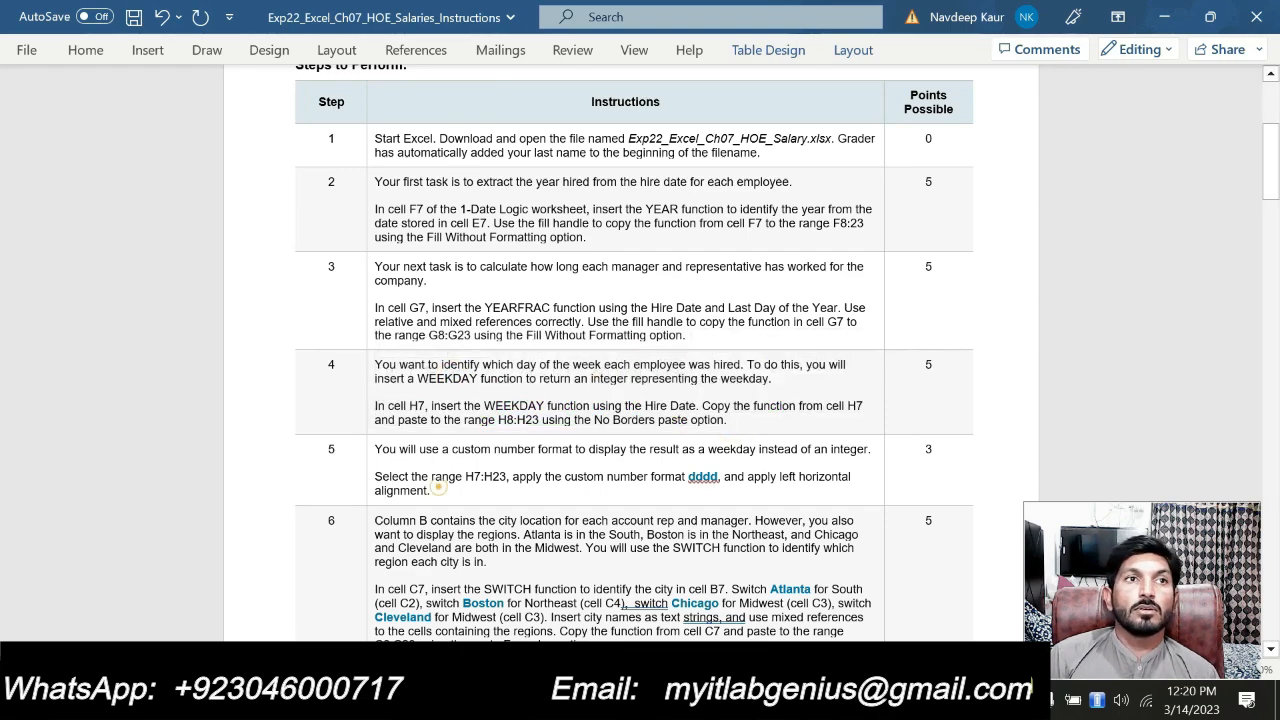
drag(375, 476, 430, 491)
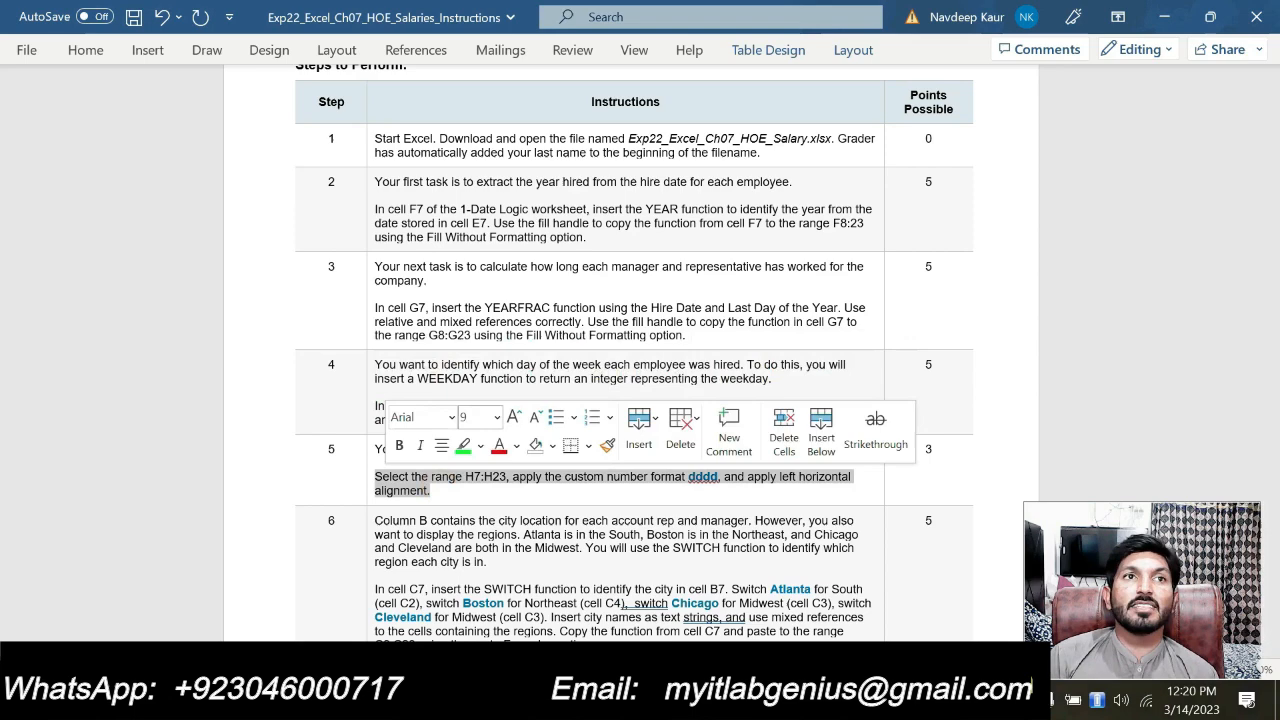
click(463, 445)
click(476, 495)
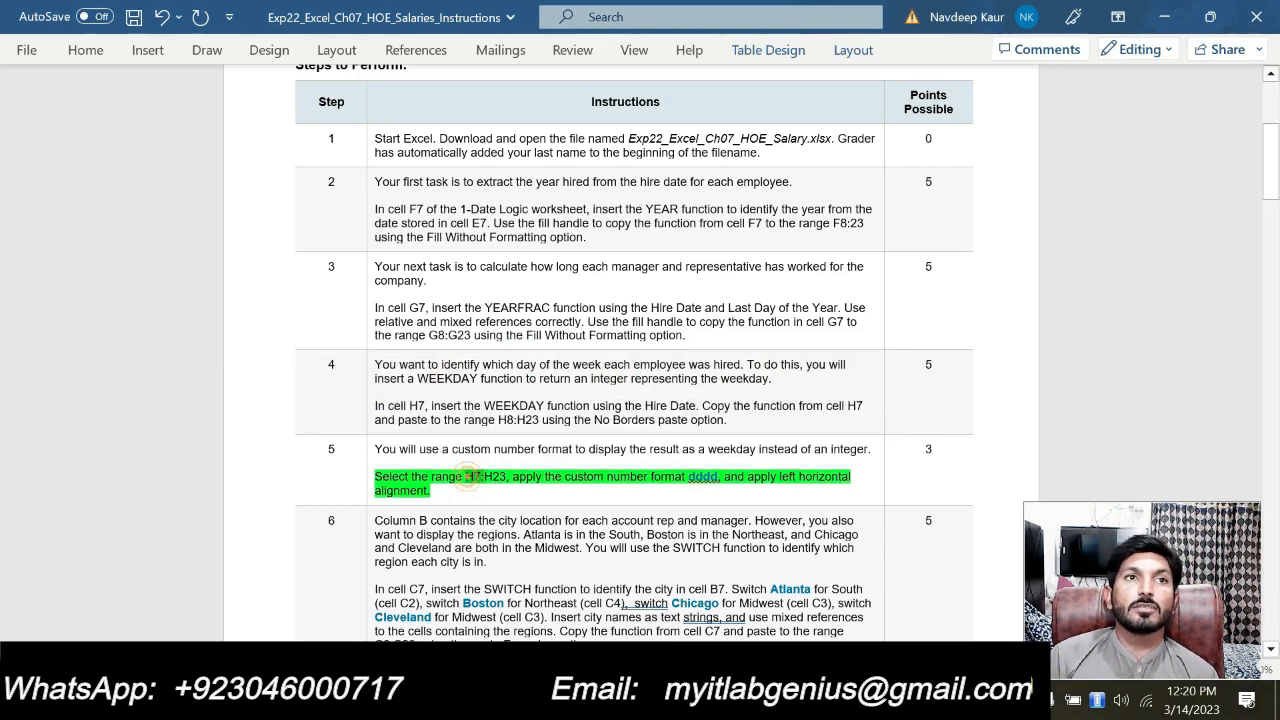
Copy the range reference H7:H23 from the step 5 instruction and use it to select that range in Excel.
drag(466, 477, 506, 477)
key(ctrl+c)
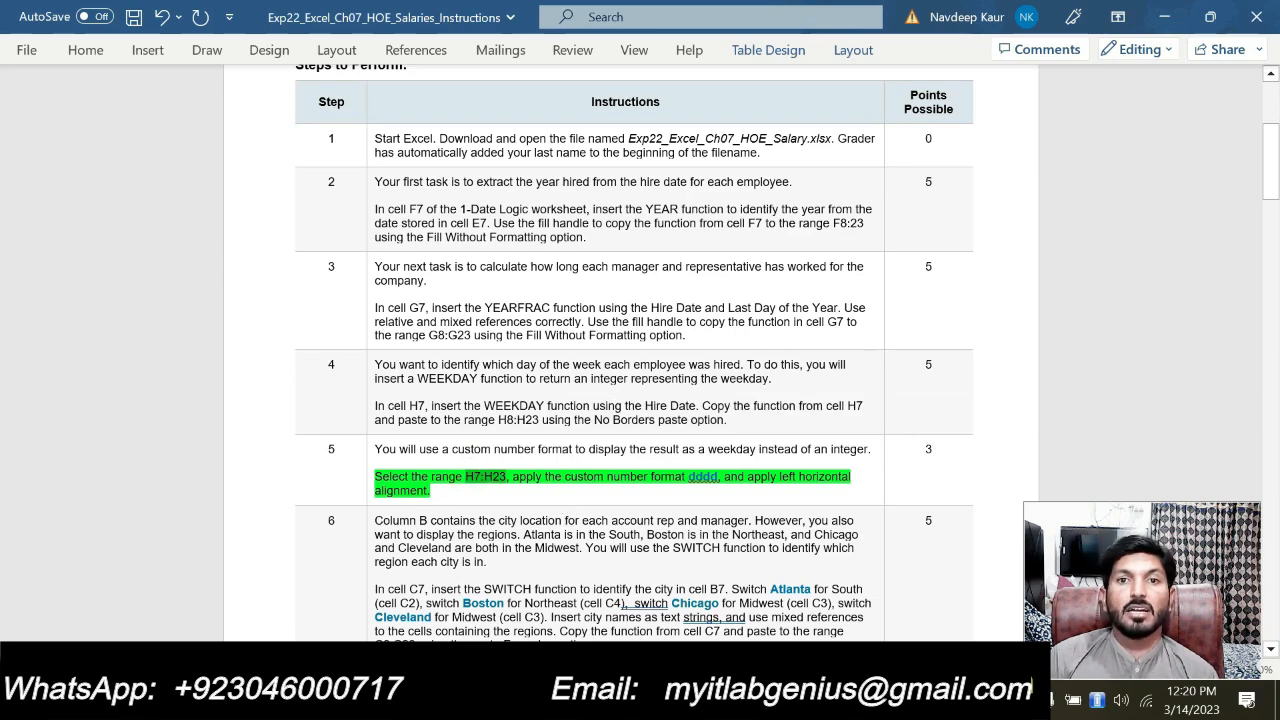
key(alt+Tab)
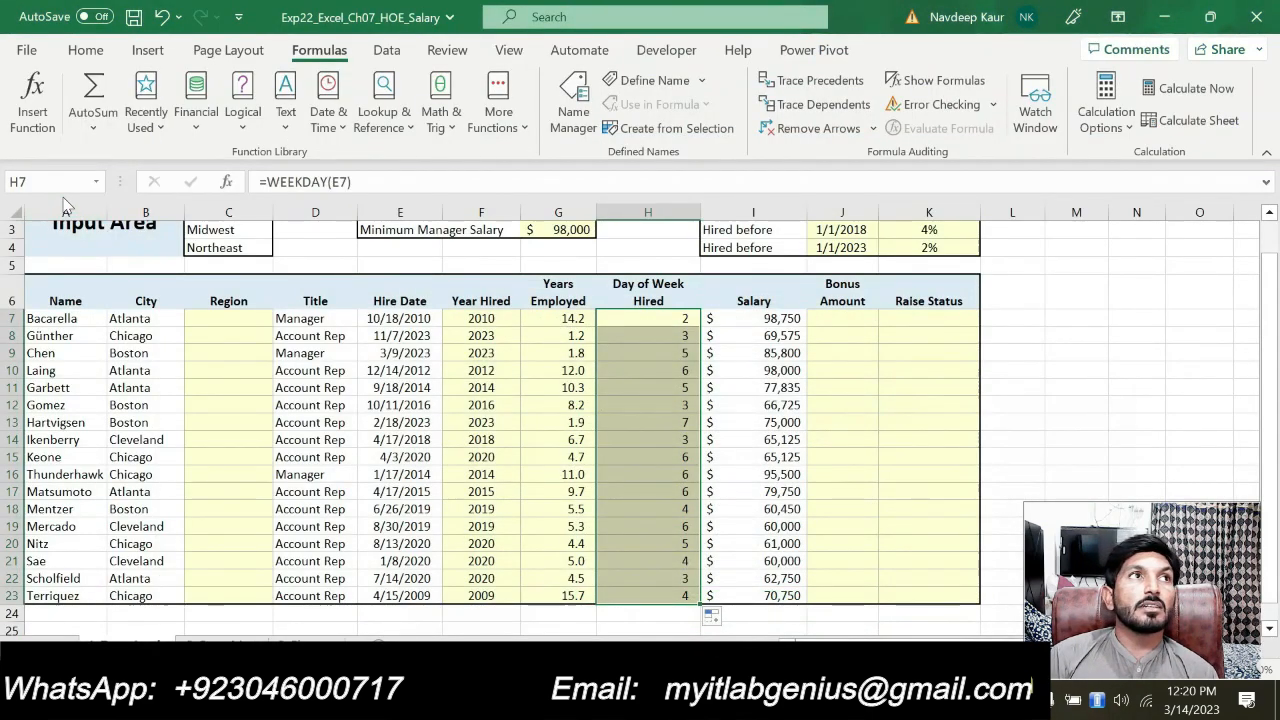
click(20, 182)
key(ctrl+v)
key(Return)
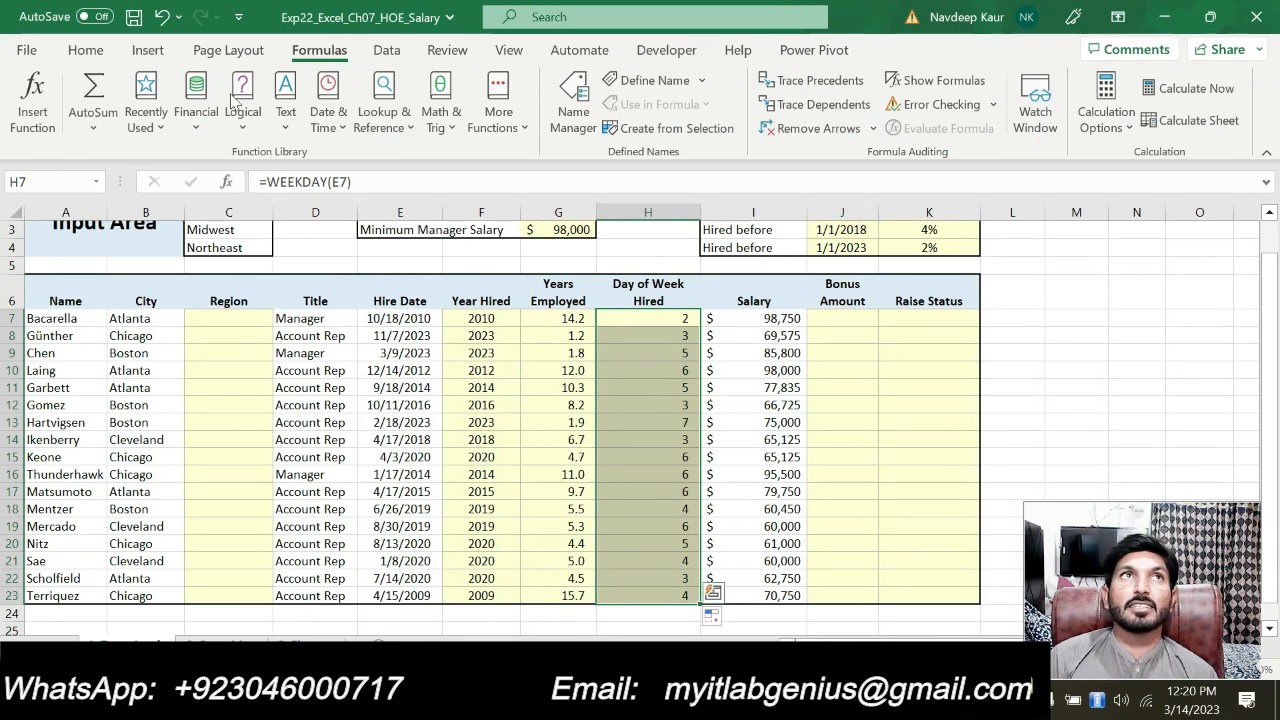
Apply the custom number format dddd to the selected range H7:H23 through the Format Cells dialog.
click(85, 52)
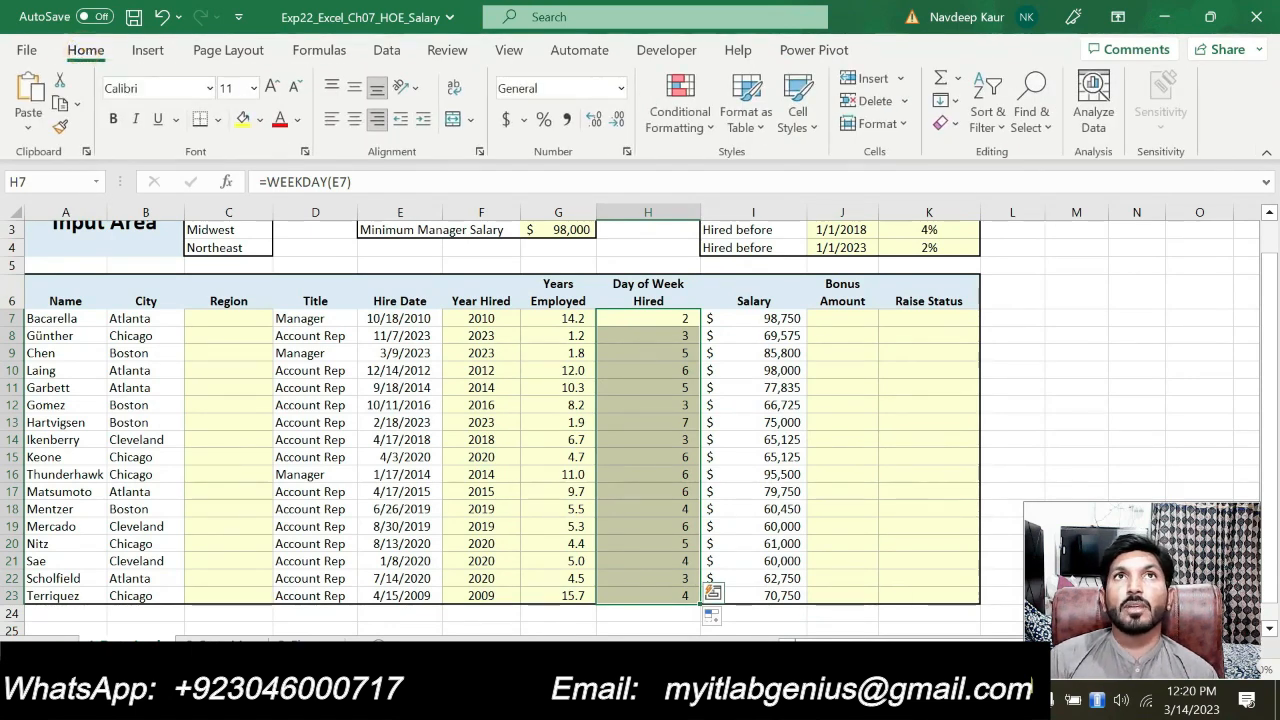
click(632, 153)
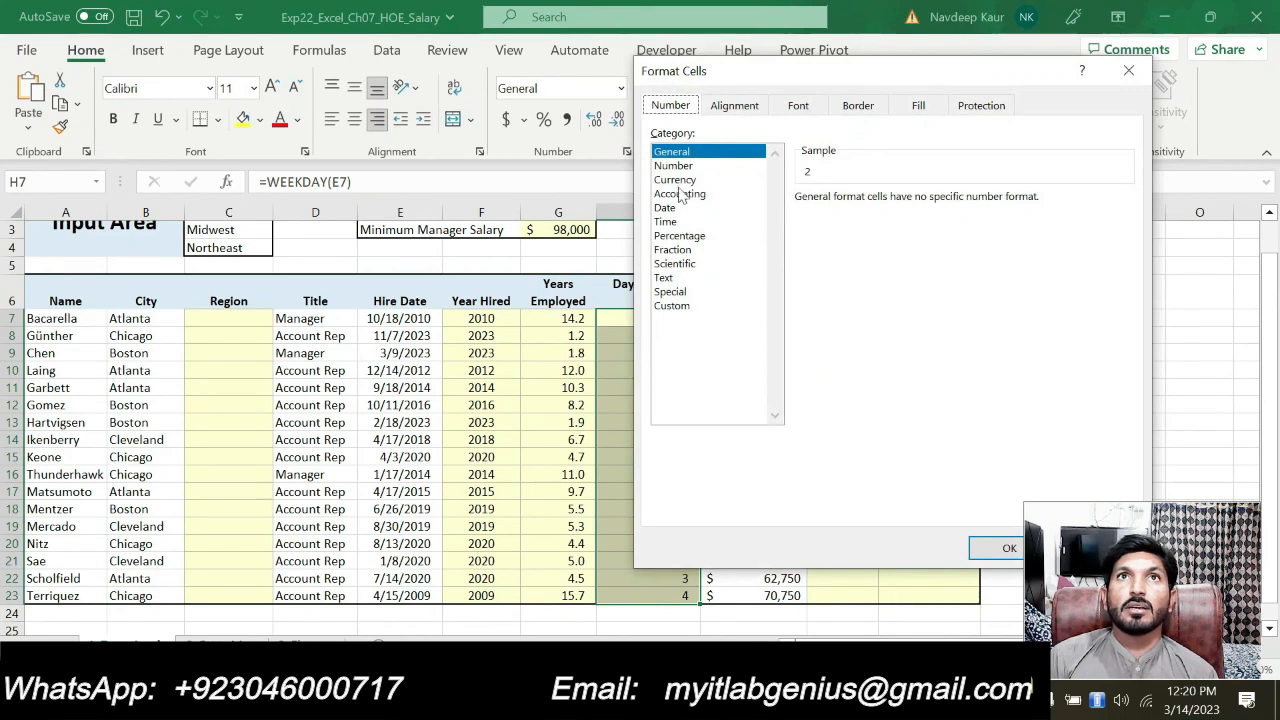
click(673, 306)
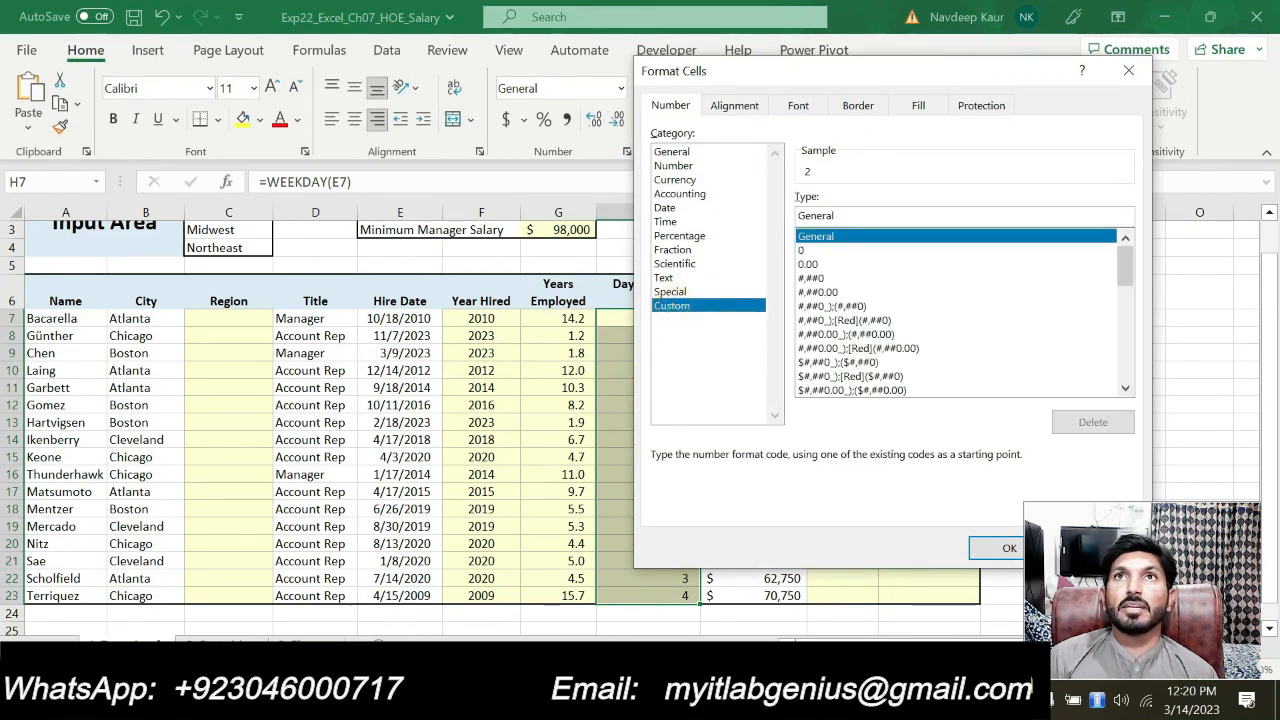
double_click(838, 212)
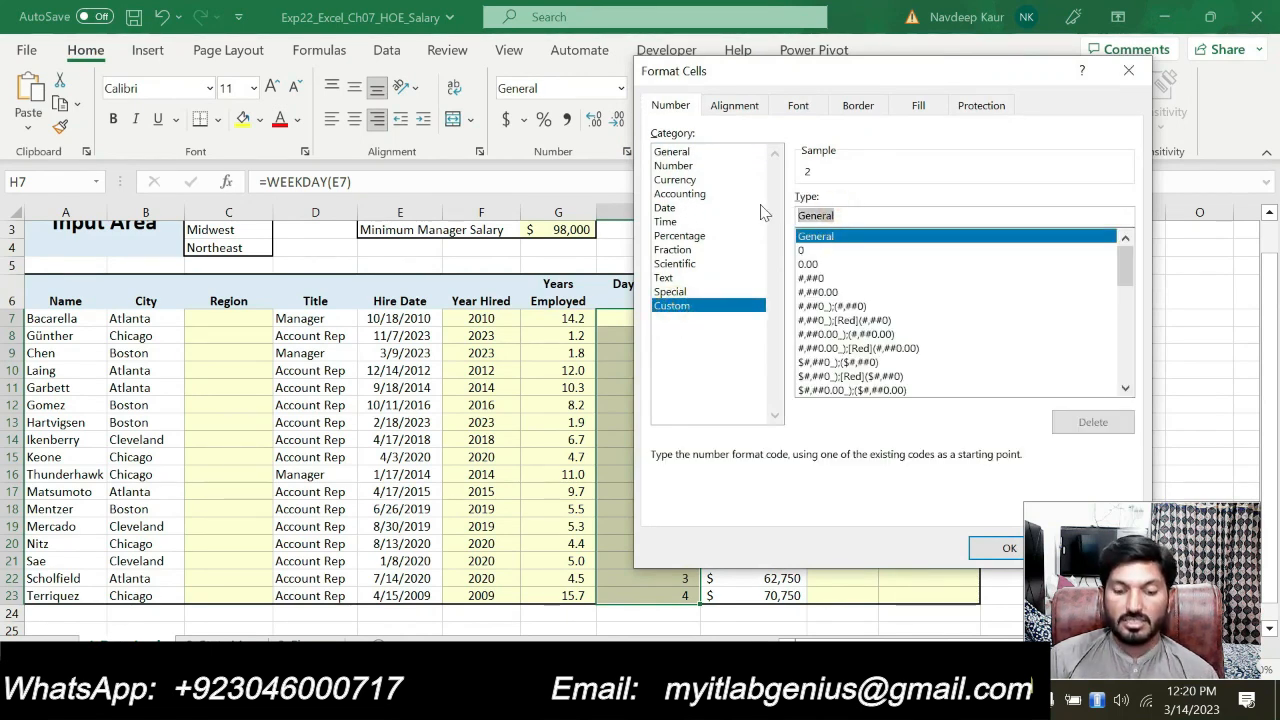
text(ddd)
key(BackSpace)
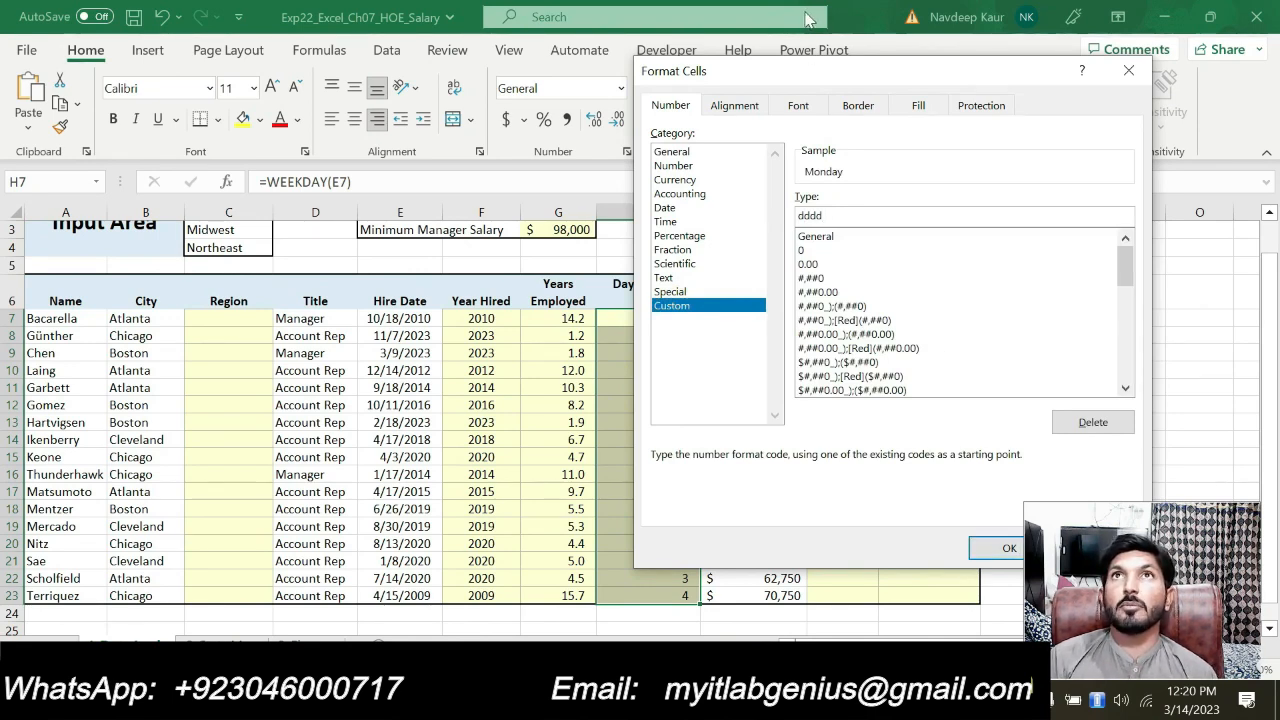
drag(809, 71, 545, 68)
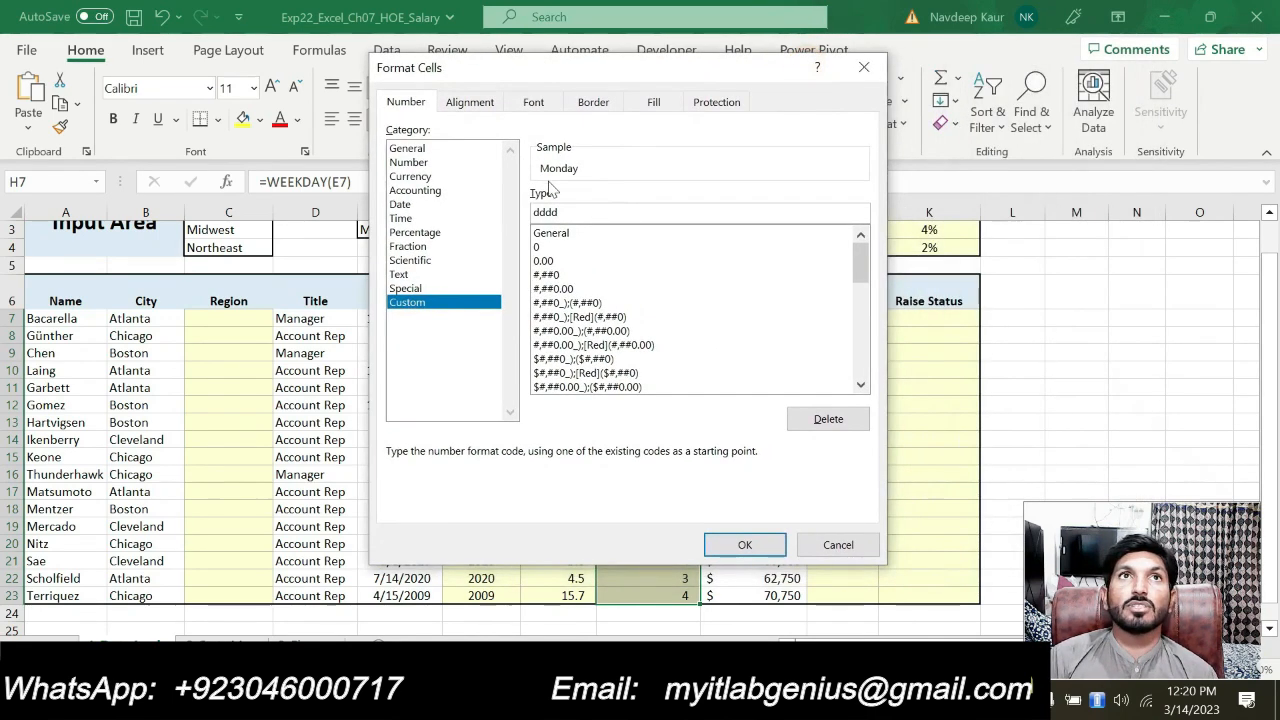
click(743, 545)
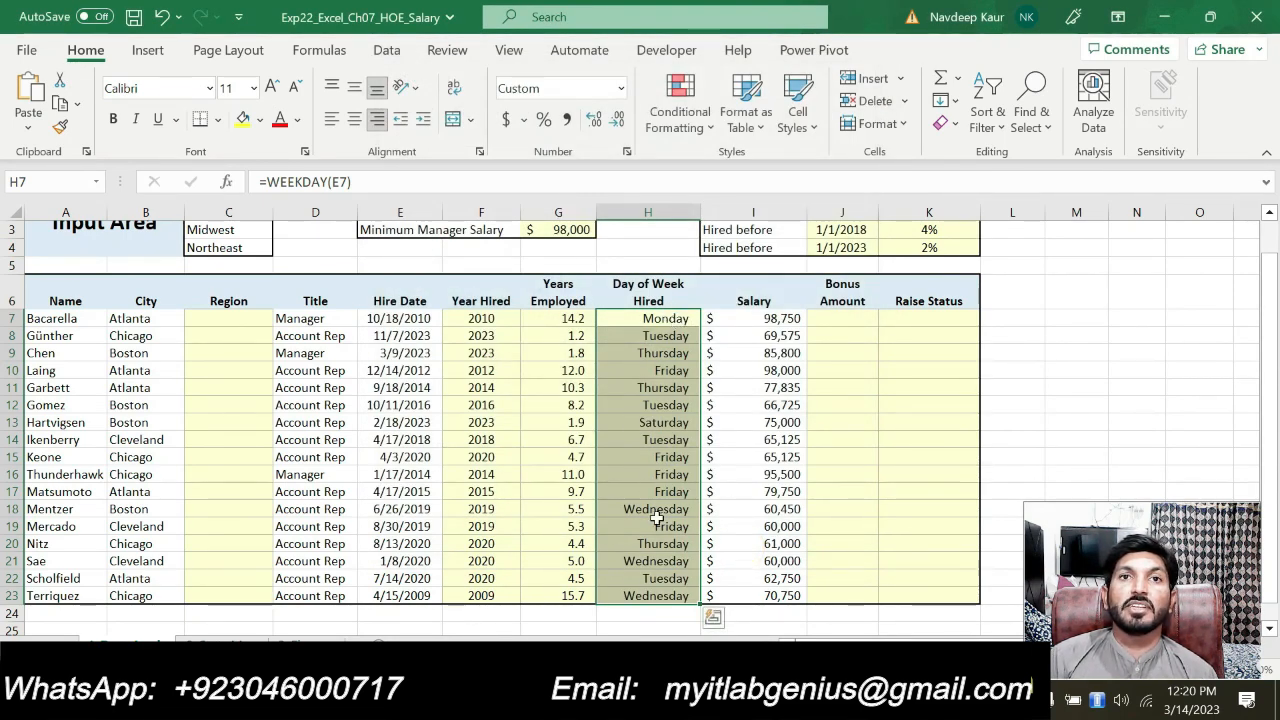
Check the step 5 alignment requirement in Word, left-align H7:H23 in Excel, and return to the step 5 paragraph in the instructions.
key(alt+Tab)
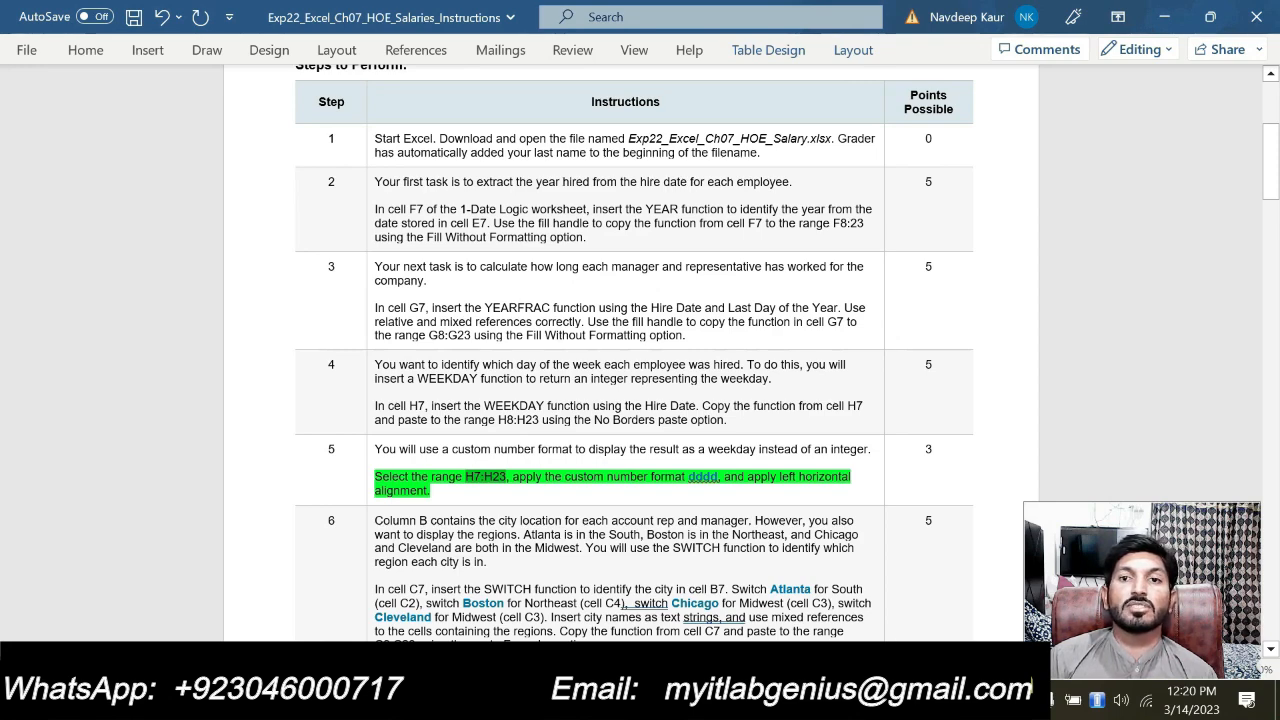
key(alt+Tab)
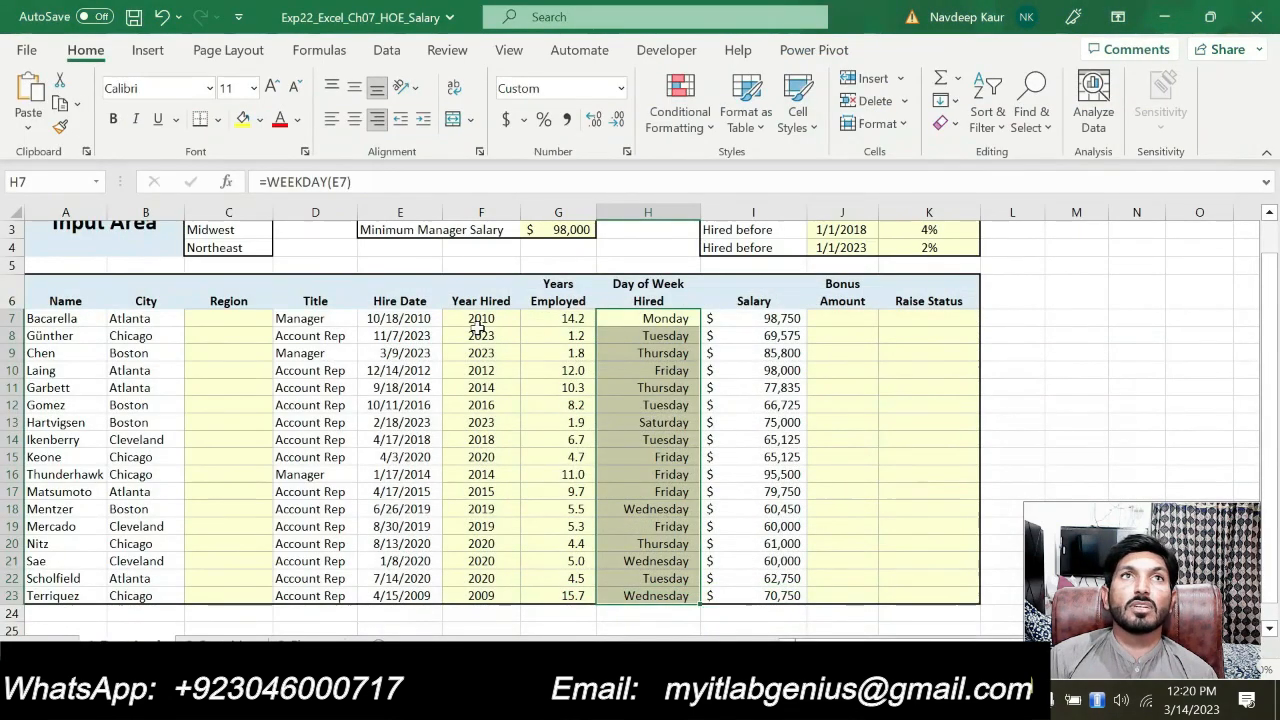
click(331, 118)
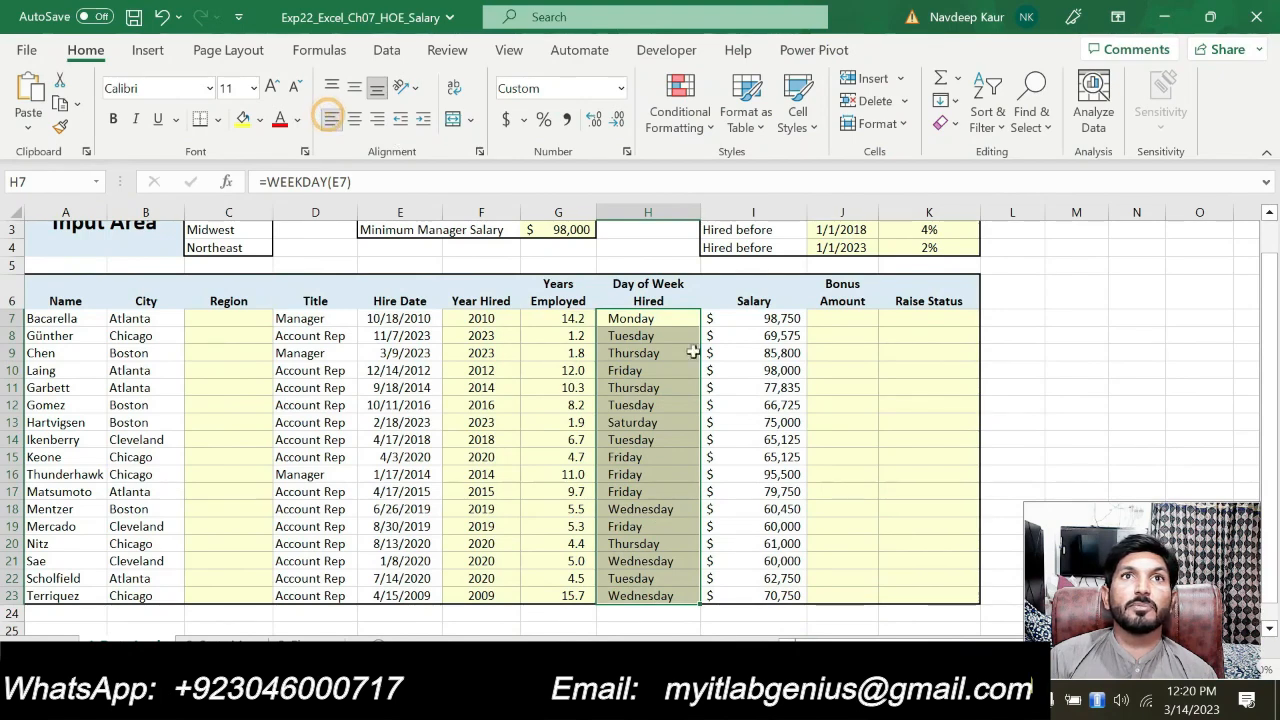
key(alt+Tab)
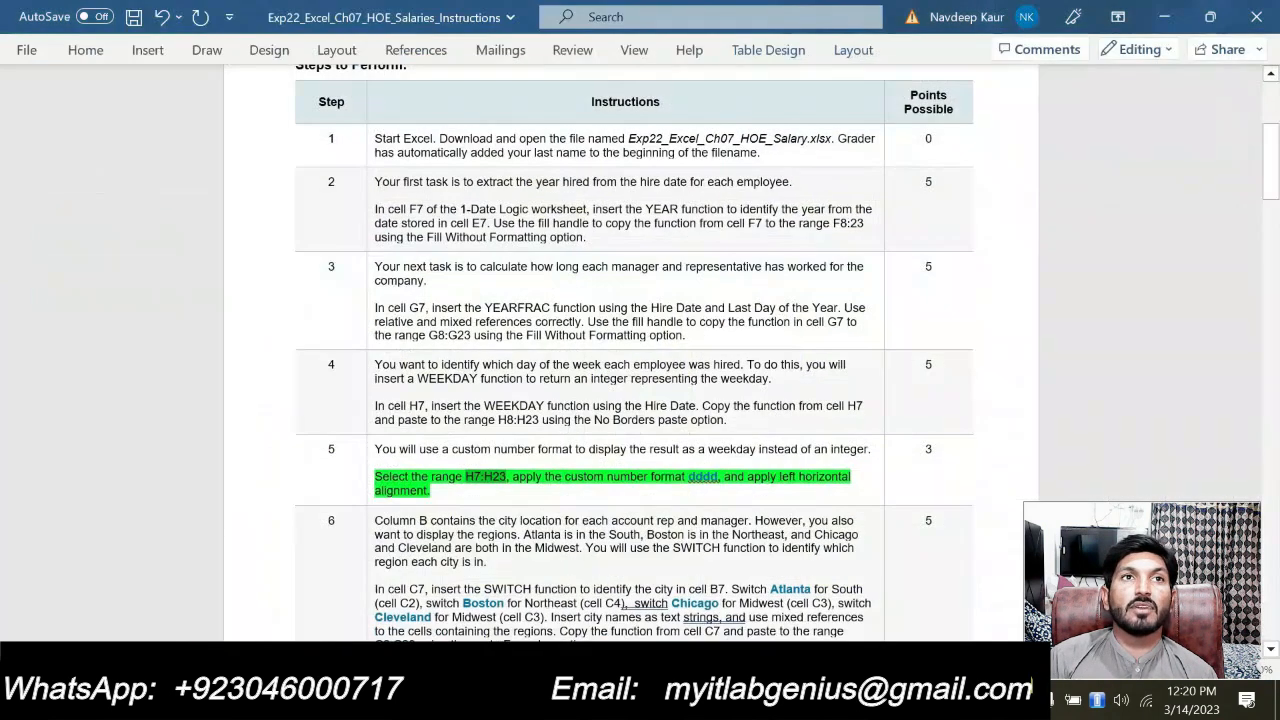
click(452, 490)
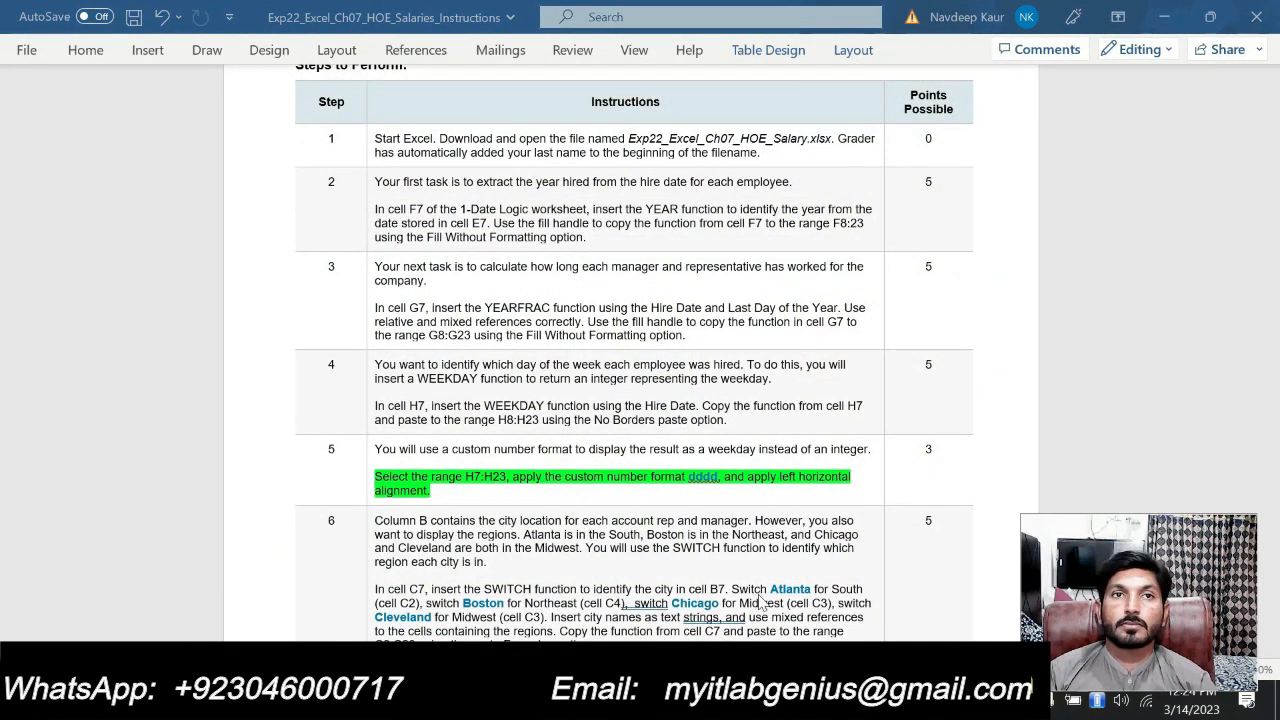
In the Word instructions, clear the step 5 highlight and highlight both step 6 paragraphs about the SWITCH function in green.
click(444, 490)
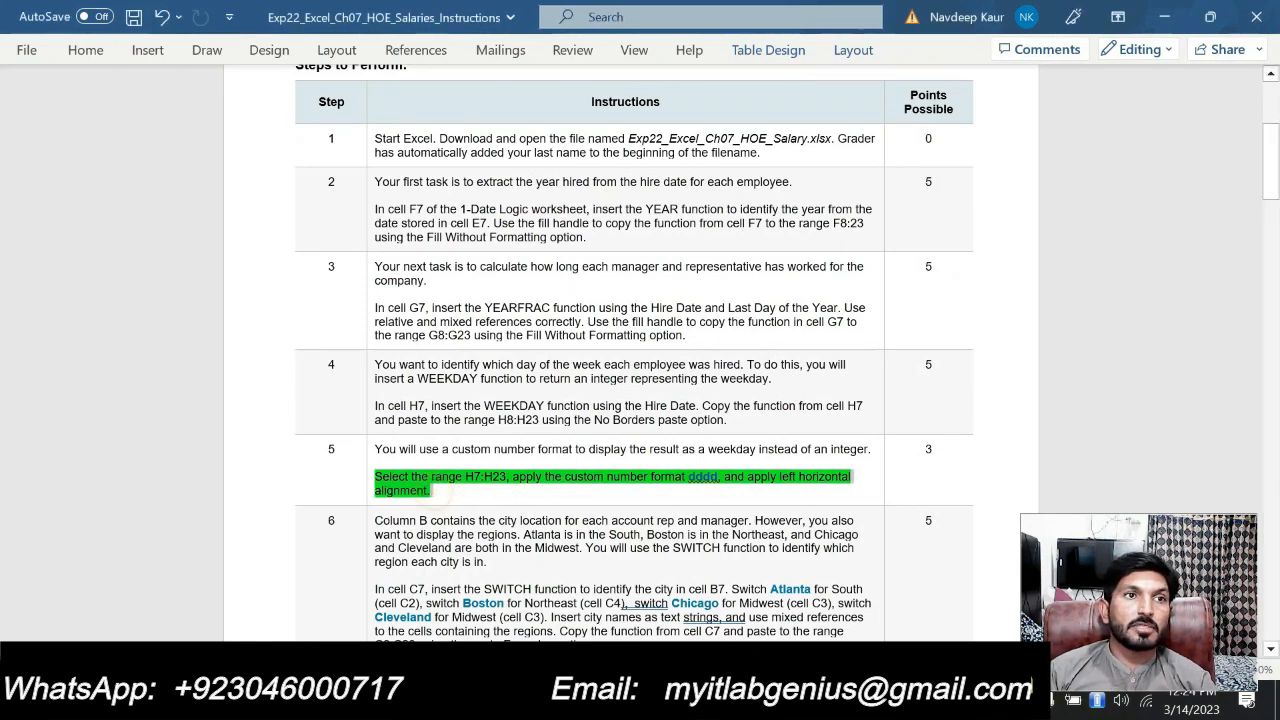
triple_click(440, 488)
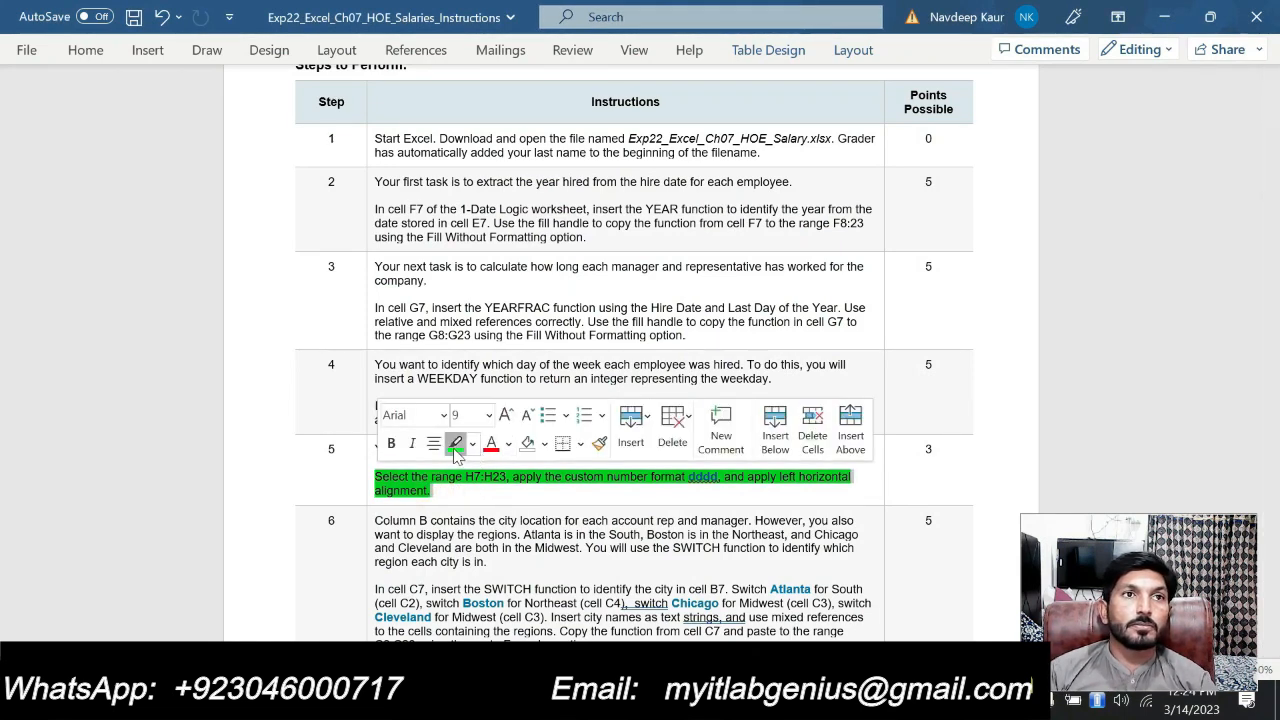
click(455, 443)
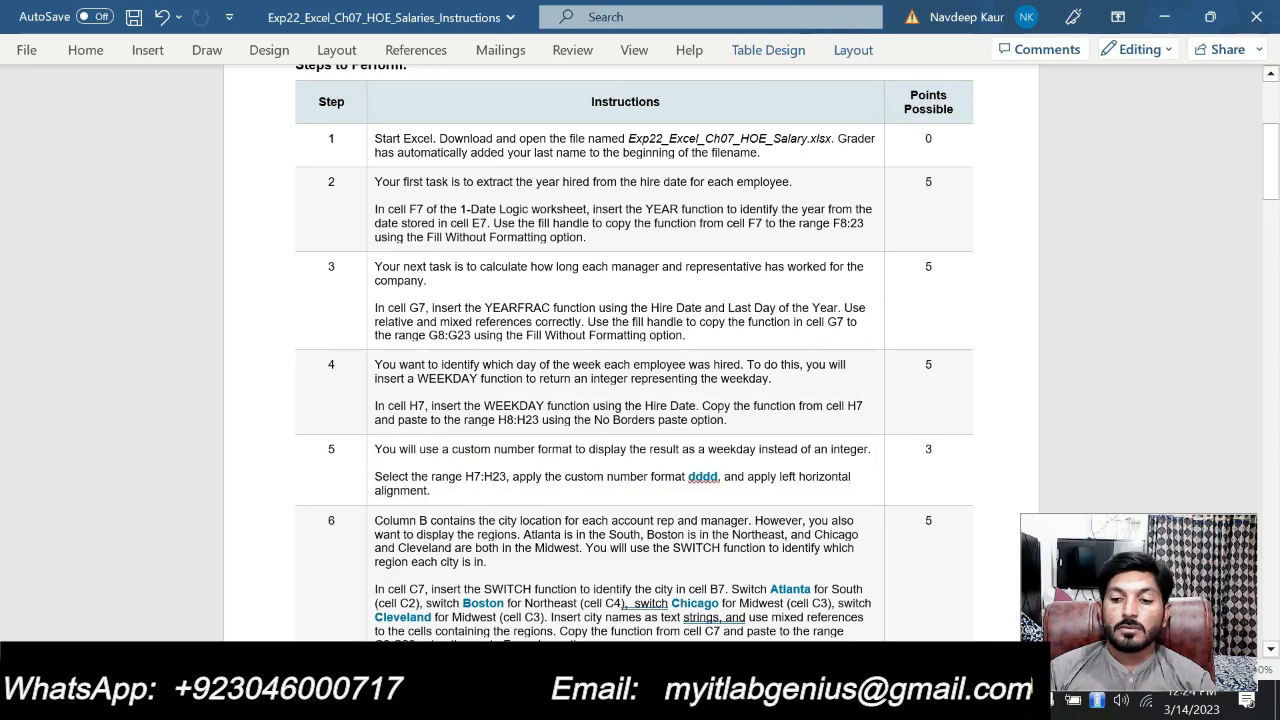
drag(1270, 165, 1270, 188)
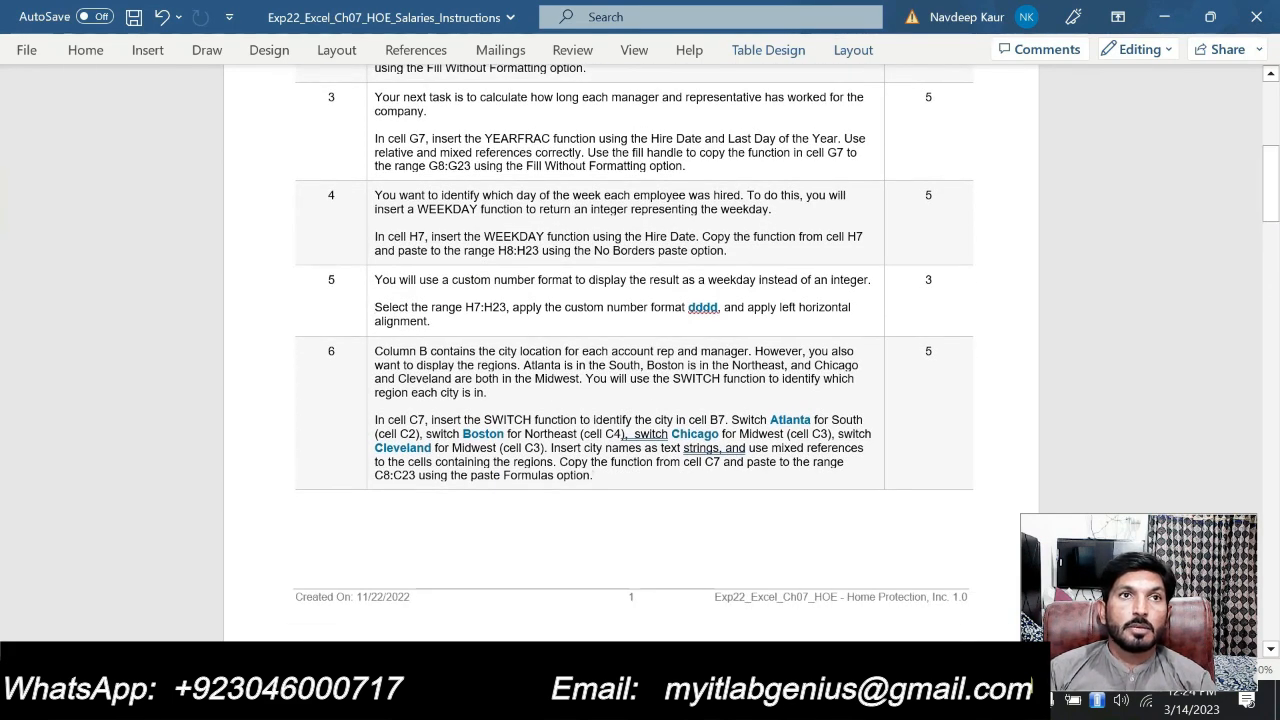
drag(593, 475, 378, 415)
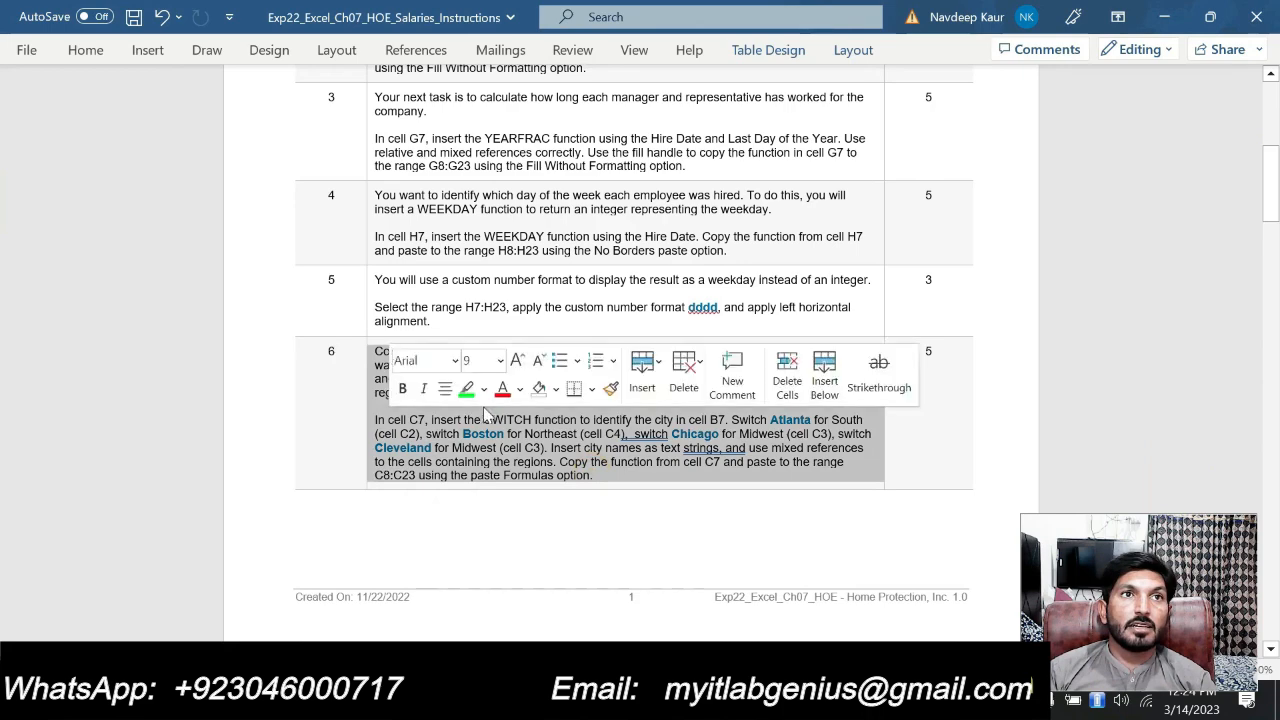
click(466, 389)
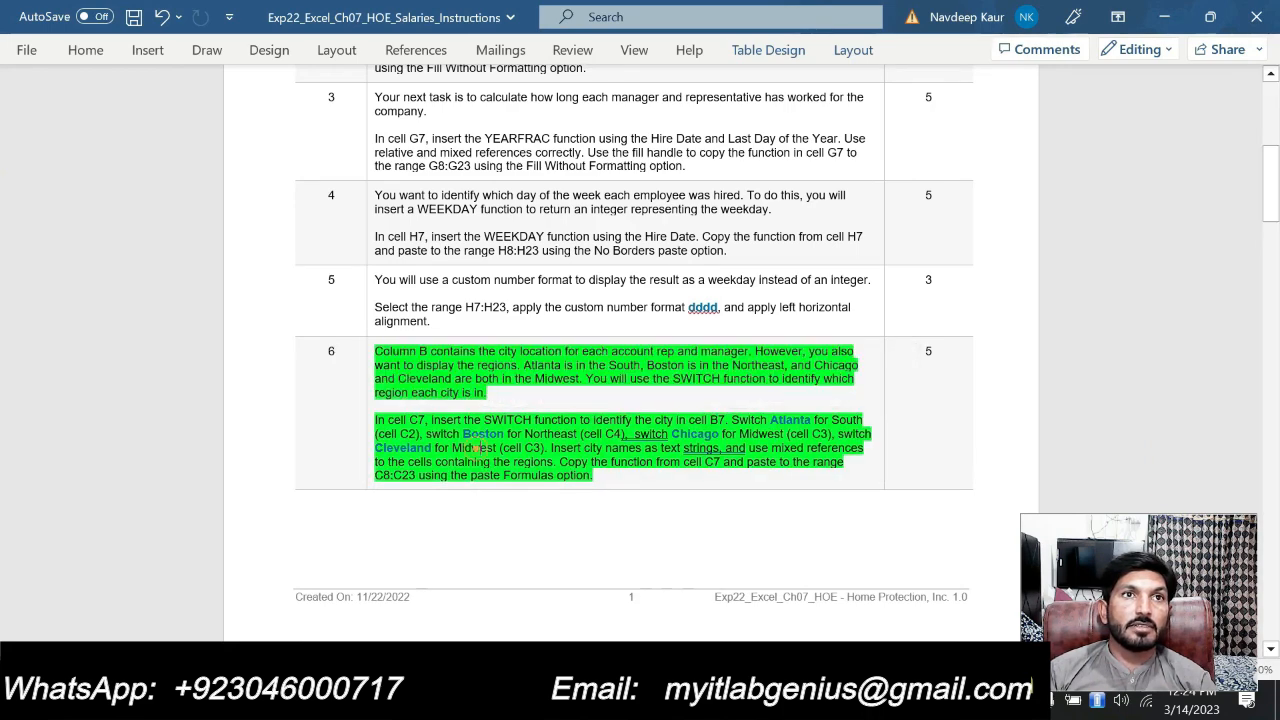
drag(492, 421, 514, 426)
click(514, 421)
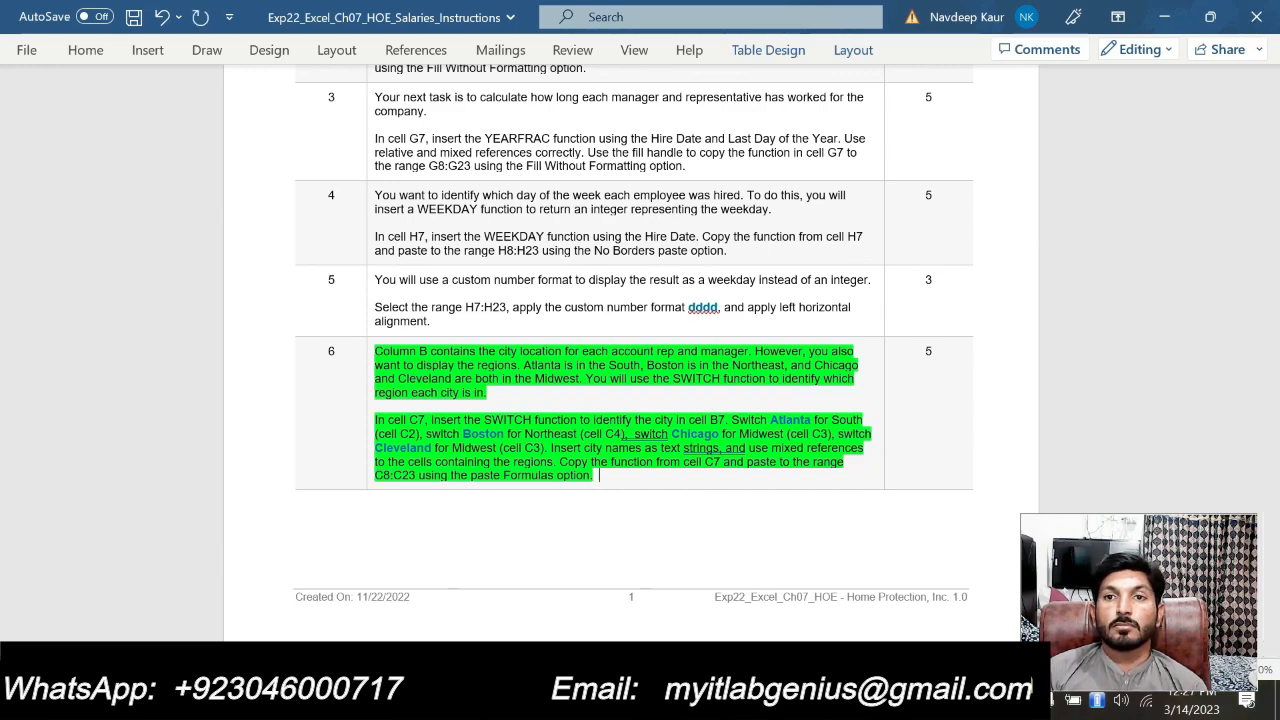
Switch to Excel and start a SWITCH function in cell C7 through Function Arguments, with B7 as the expression.
click(921, 625)
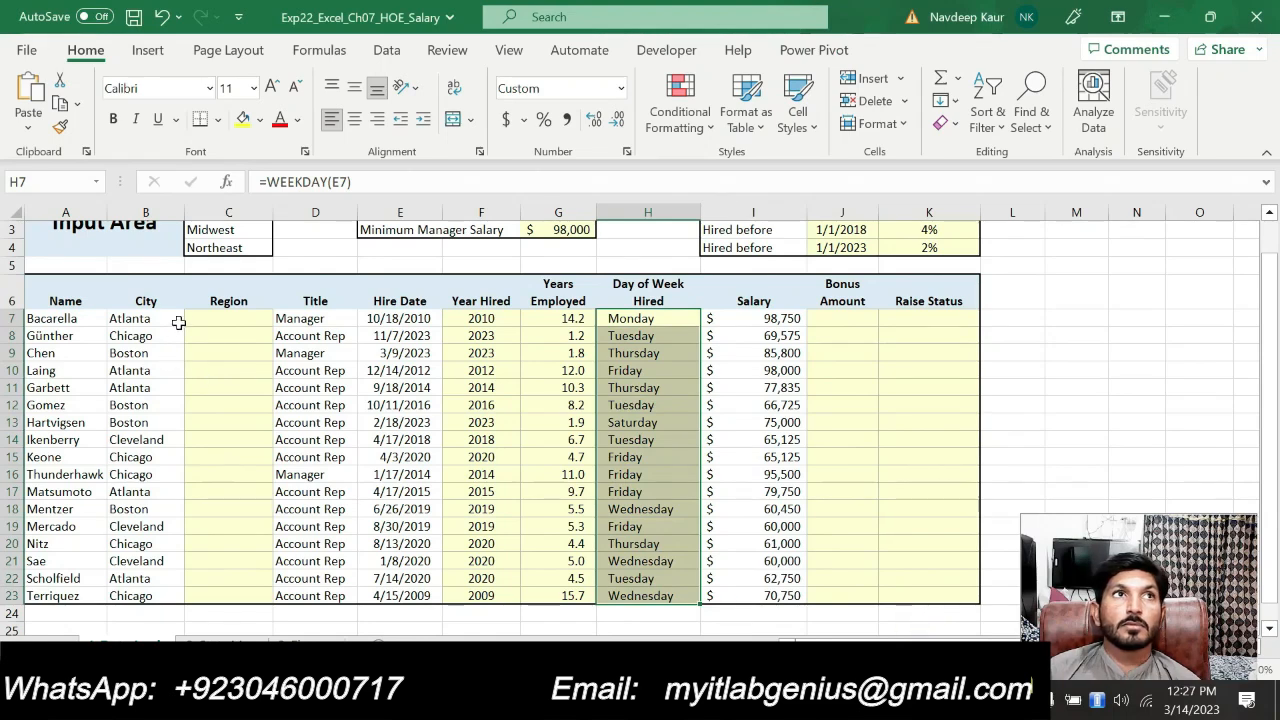
click(212, 320)
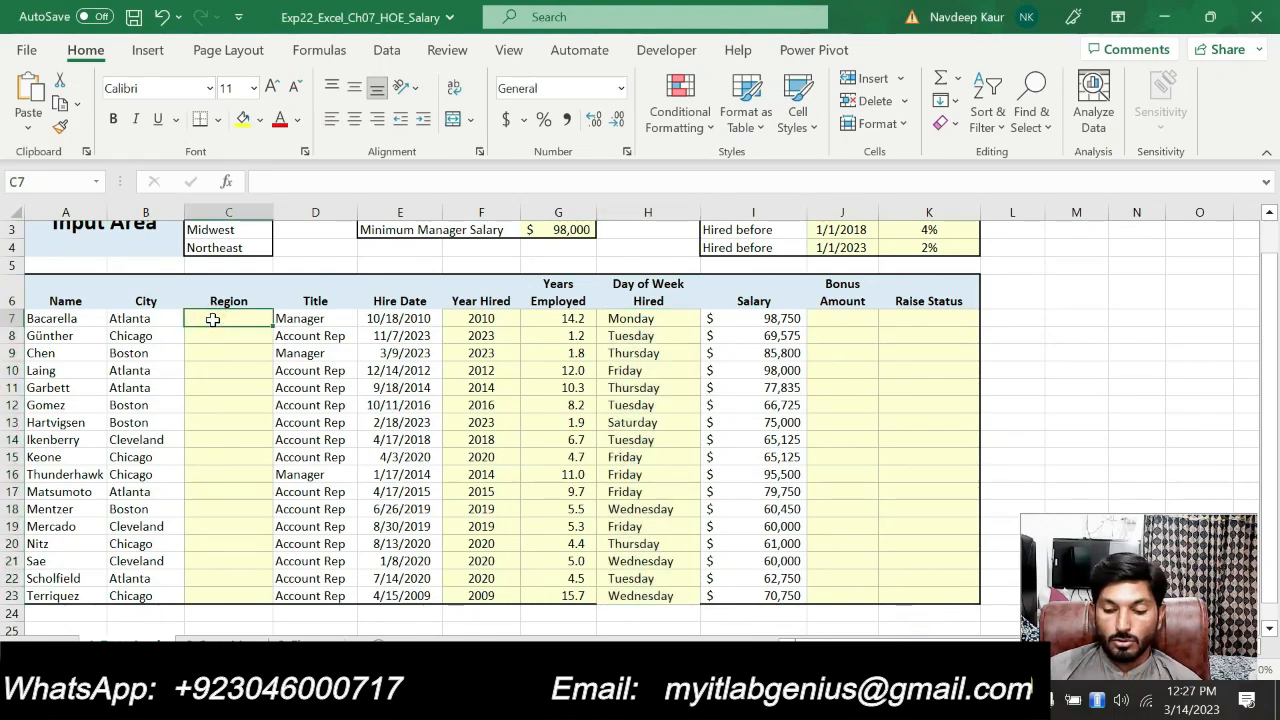
text(=swit)
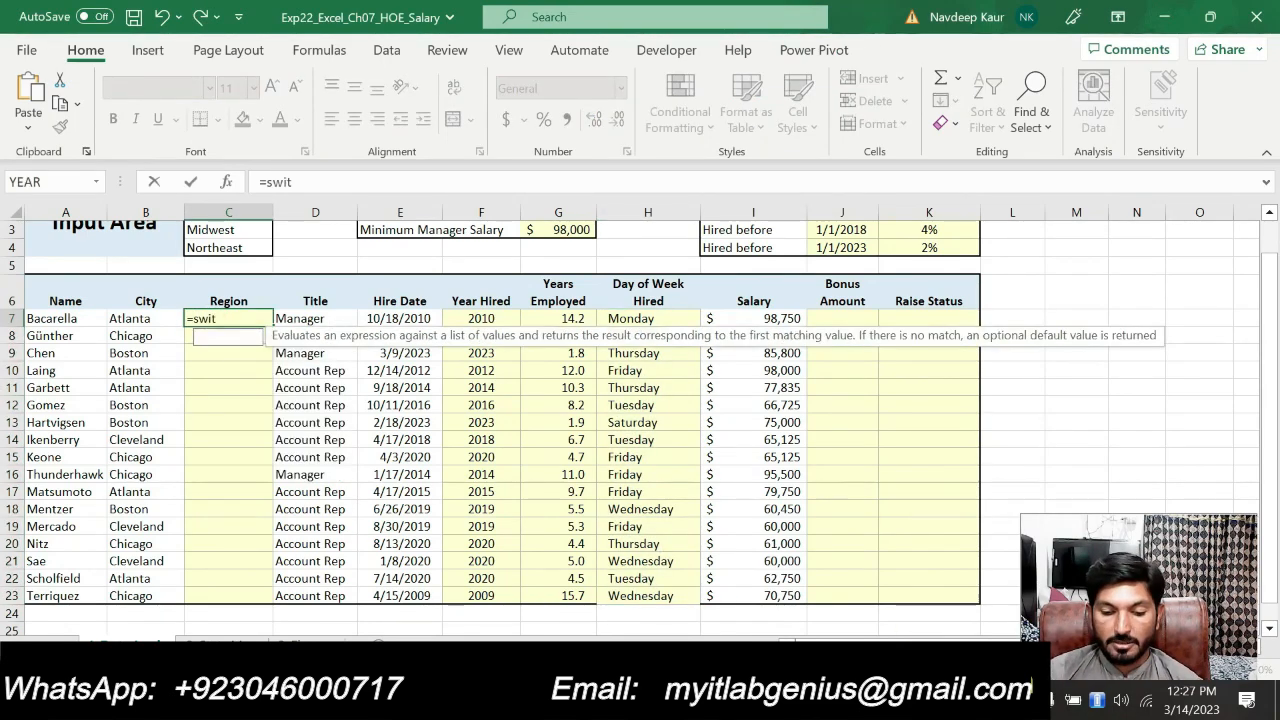
text(h)
key(BackSpace)
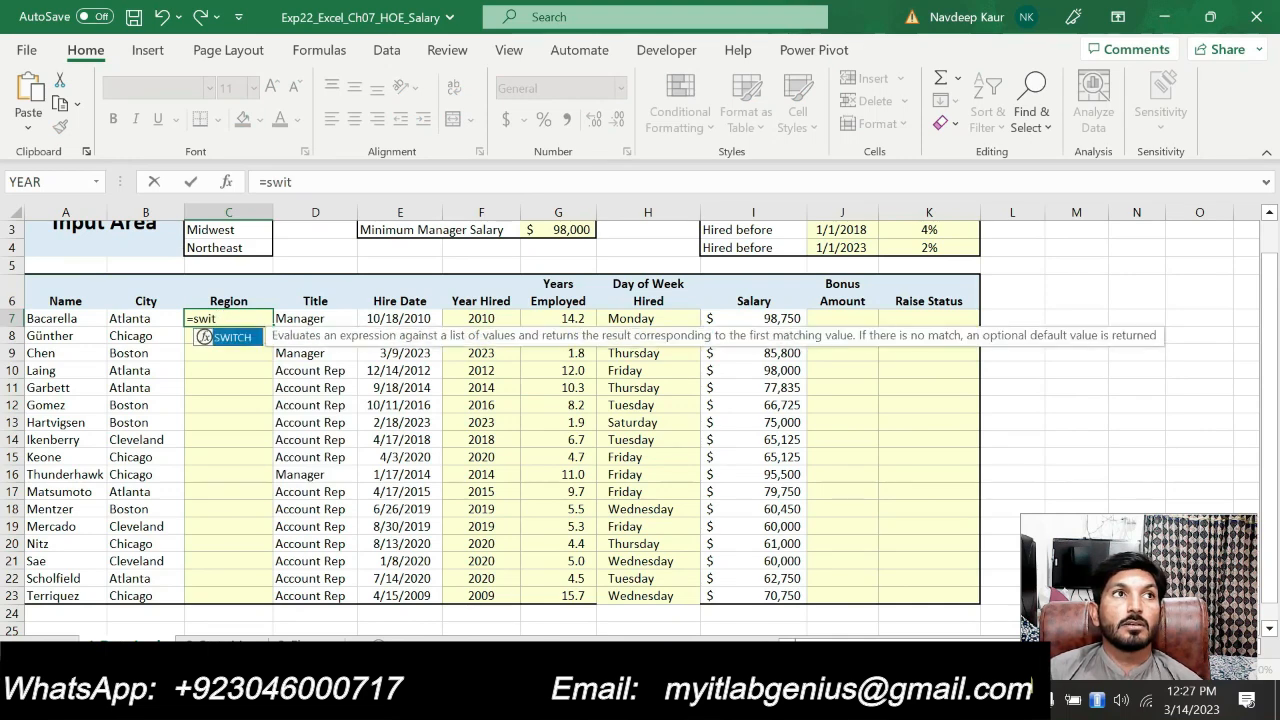
double_click(222, 337)
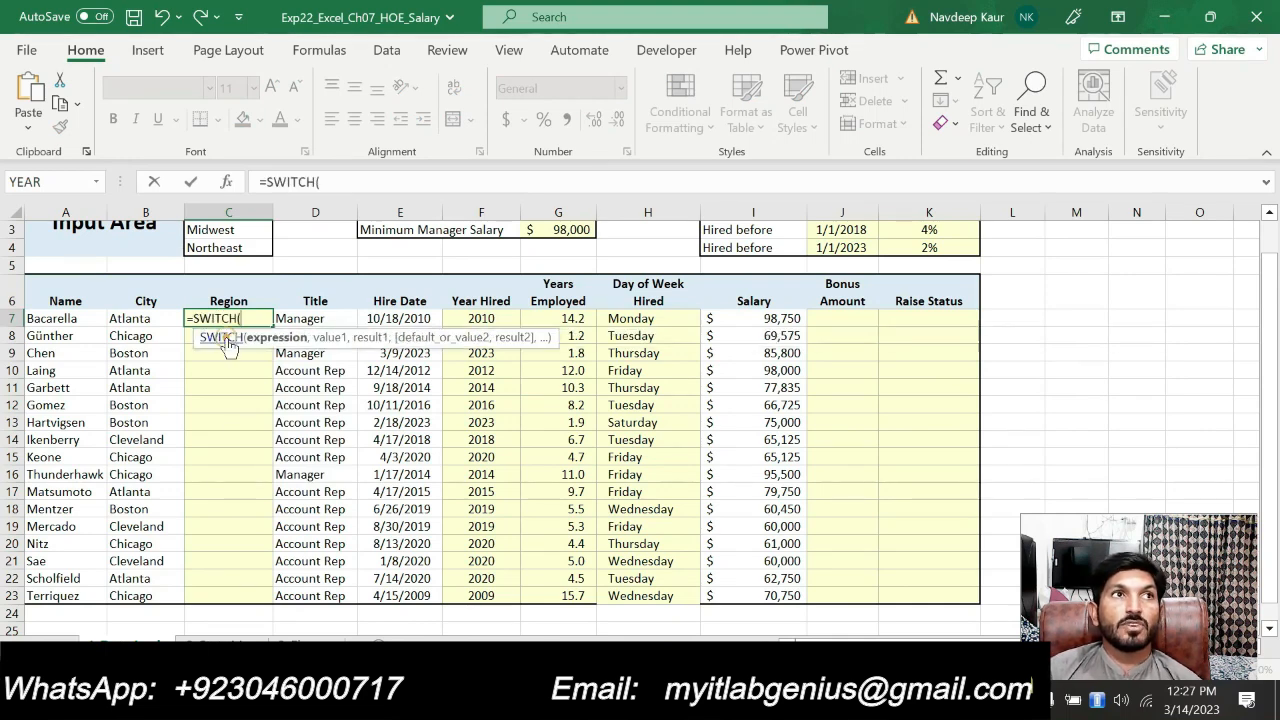
click(226, 182)
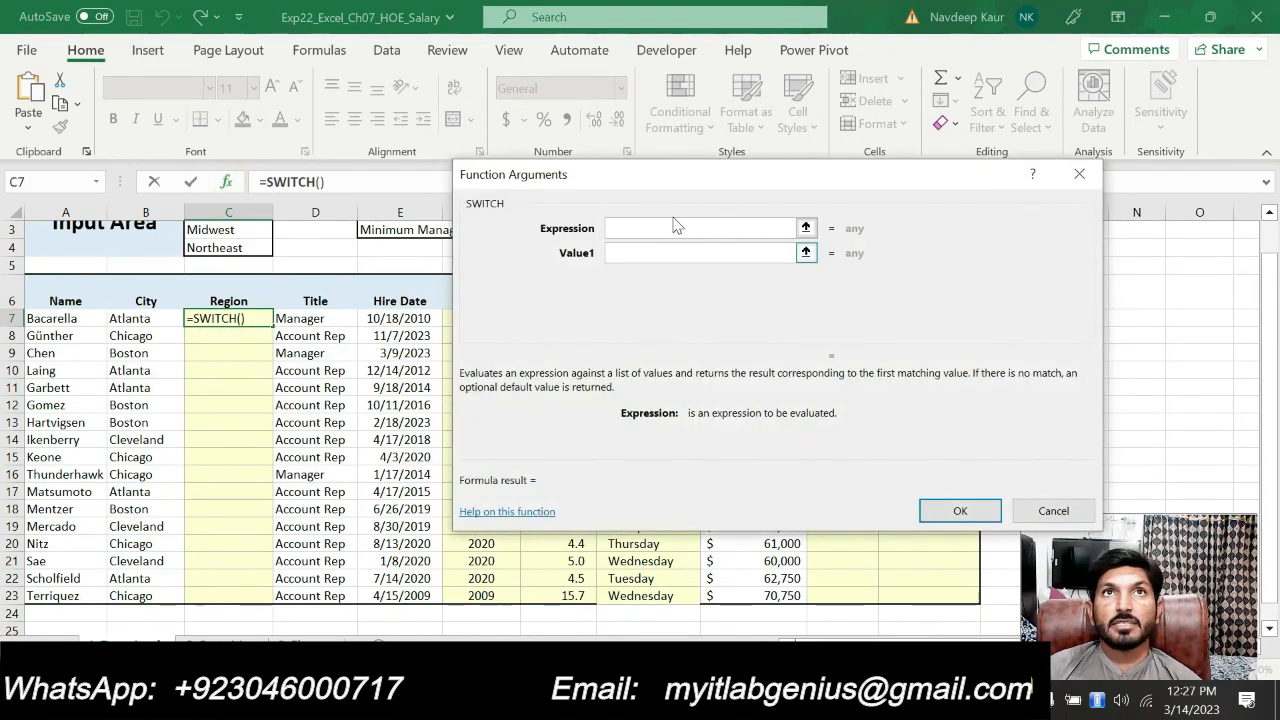
click(125, 318)
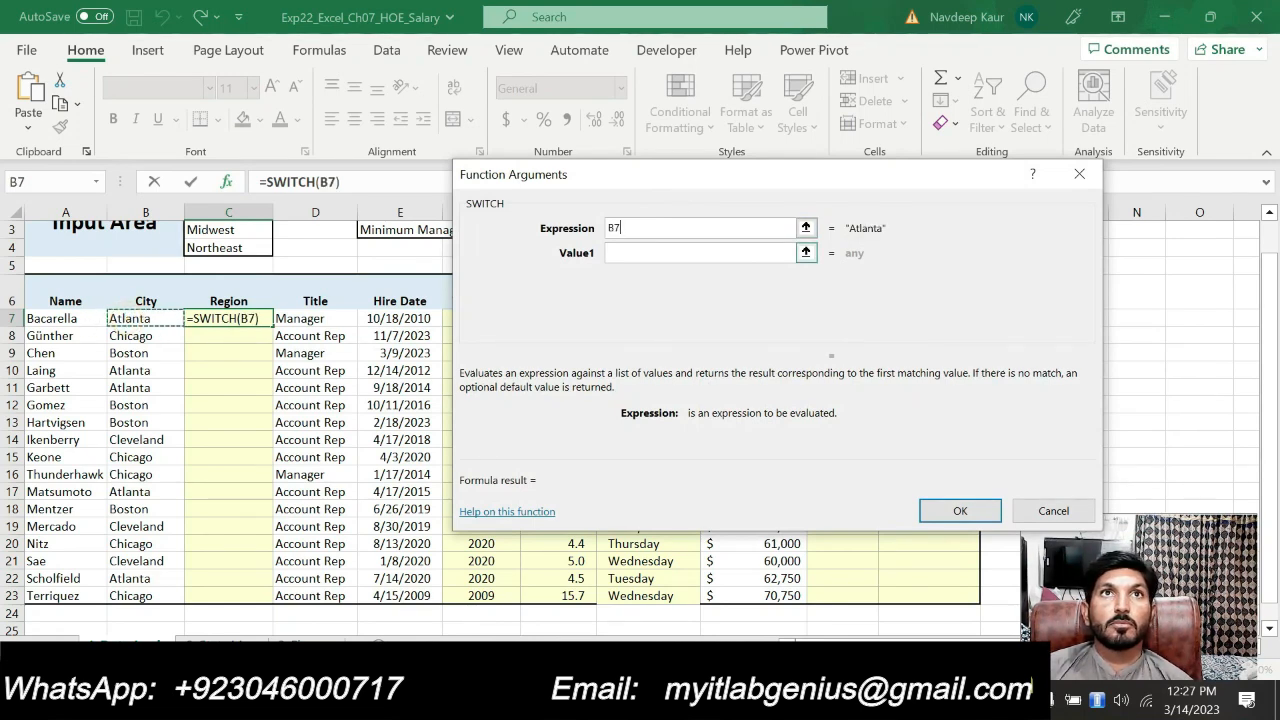
Copy the city name Atlanta from the step 6 instruction in Word and enter it as the text string "Atlanta" for Value1 in Excel.
click(634, 250)
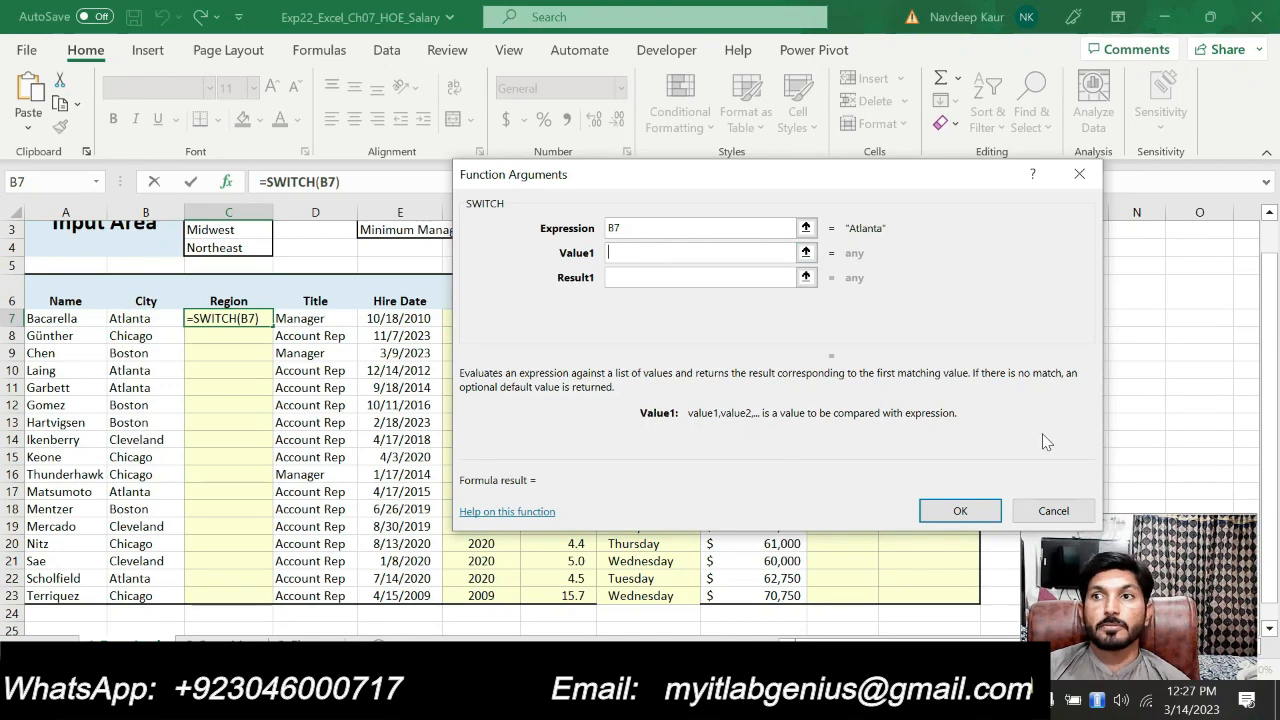
drag(1270, 316, 1276, 272)
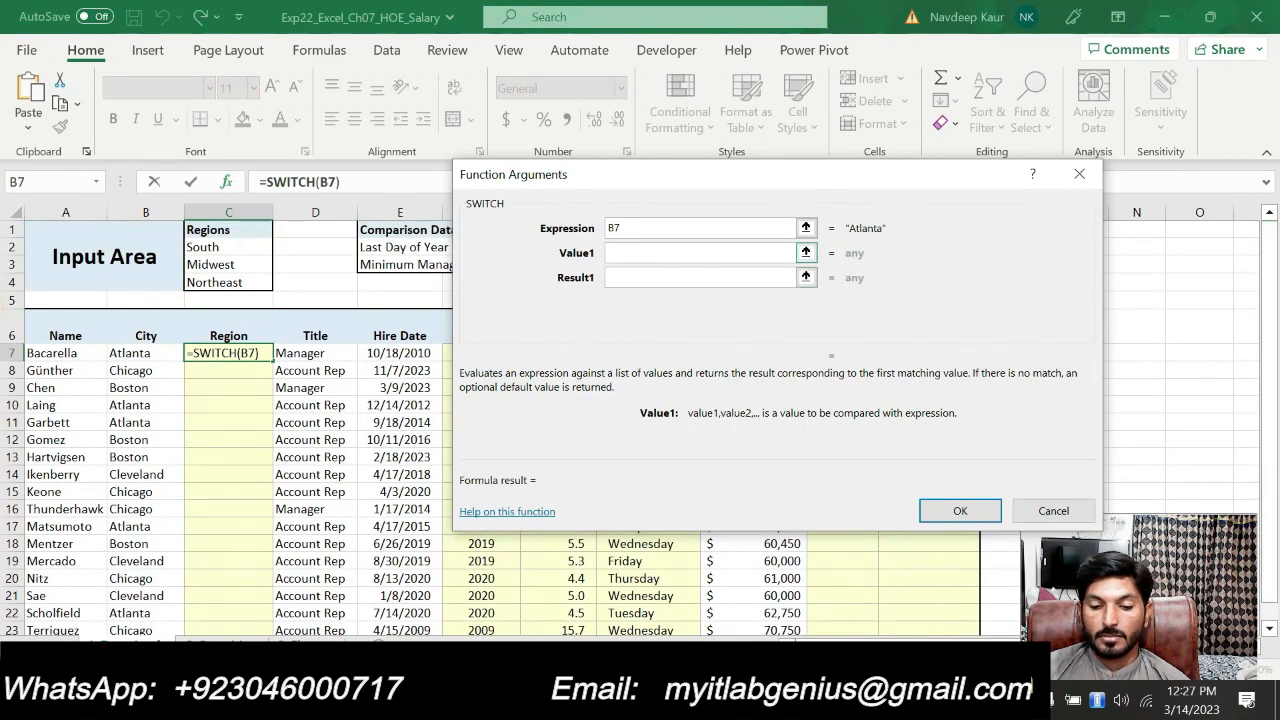
key(alt+Tab)
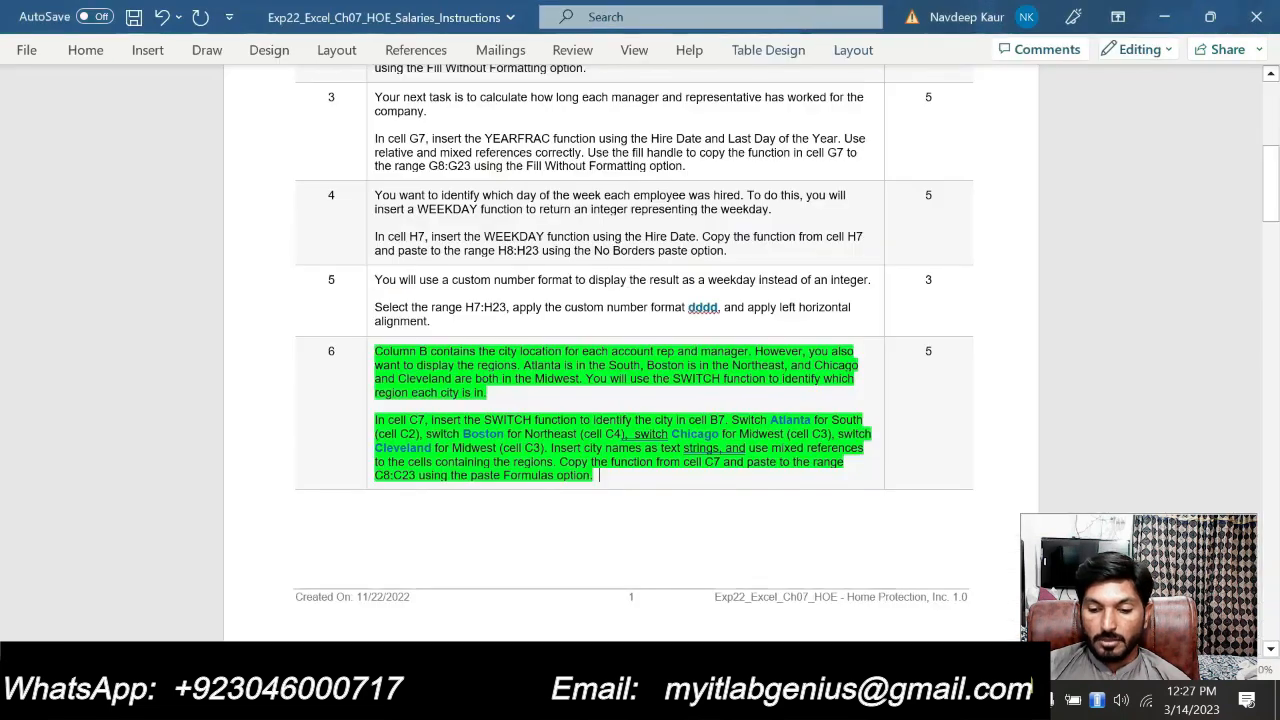
double_click(778, 419)
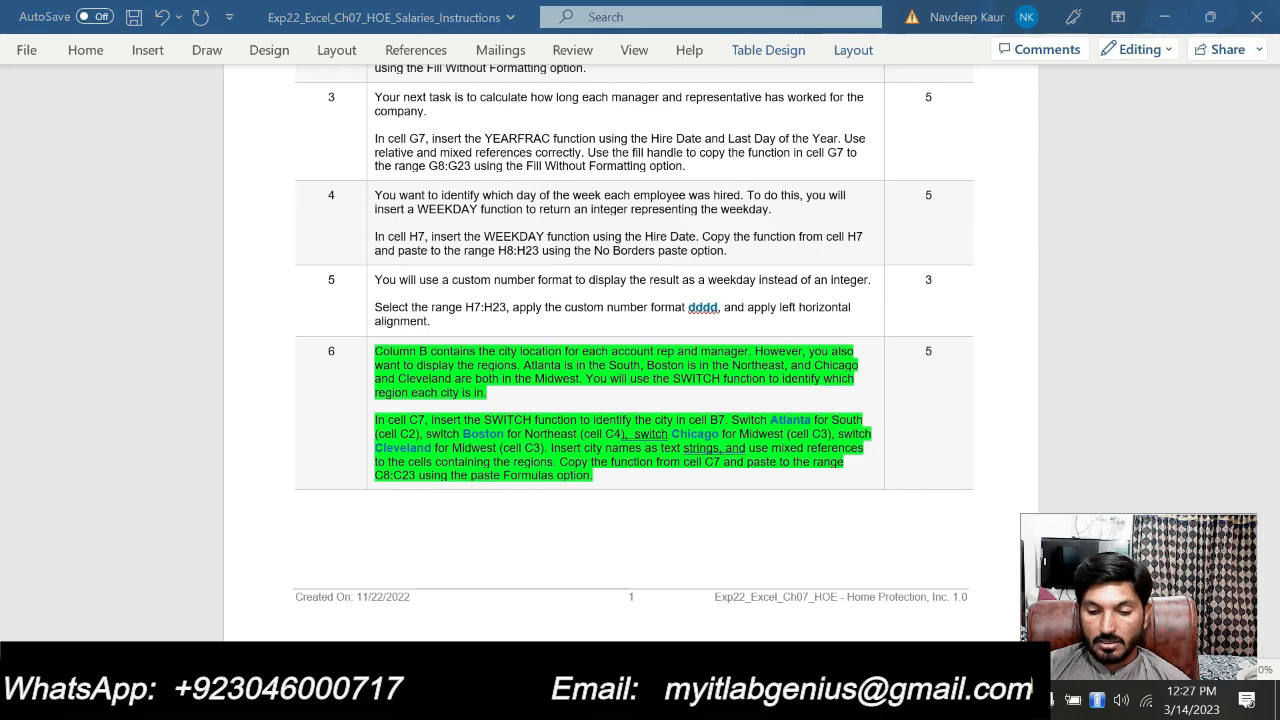
key(alt+Tab)
key(Tab)
key(ctrl+v)
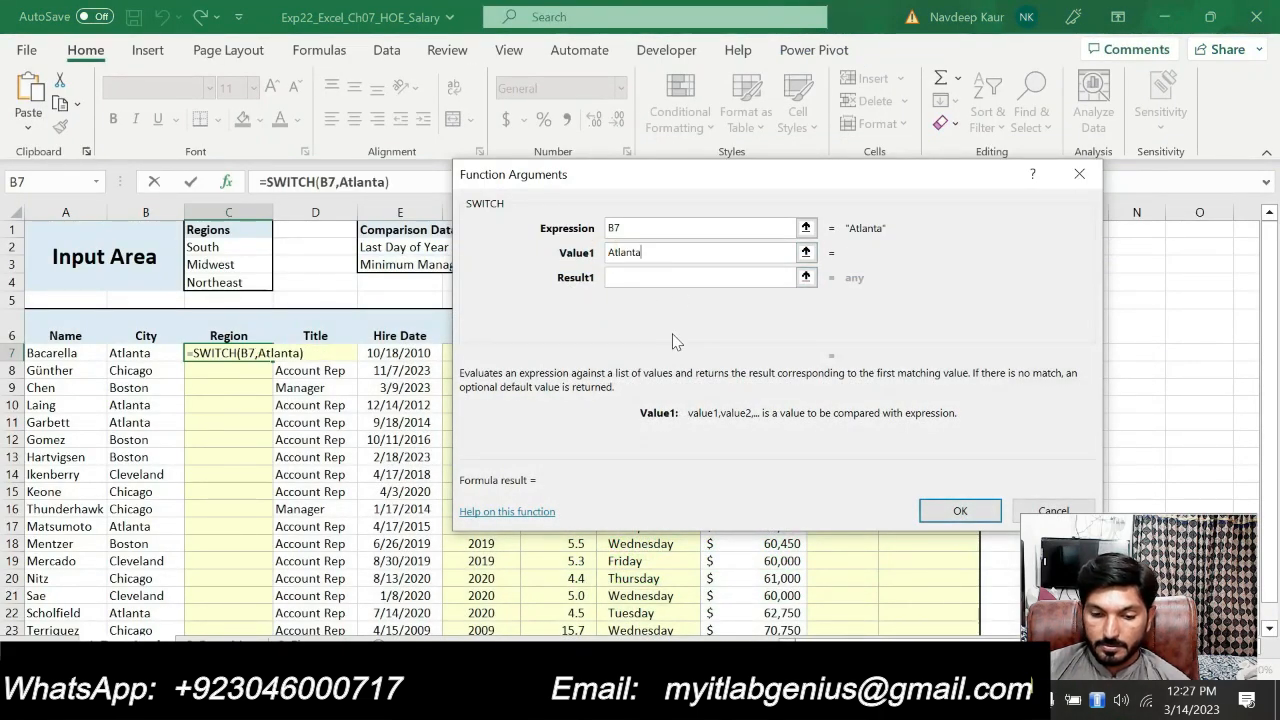
click(609, 252)
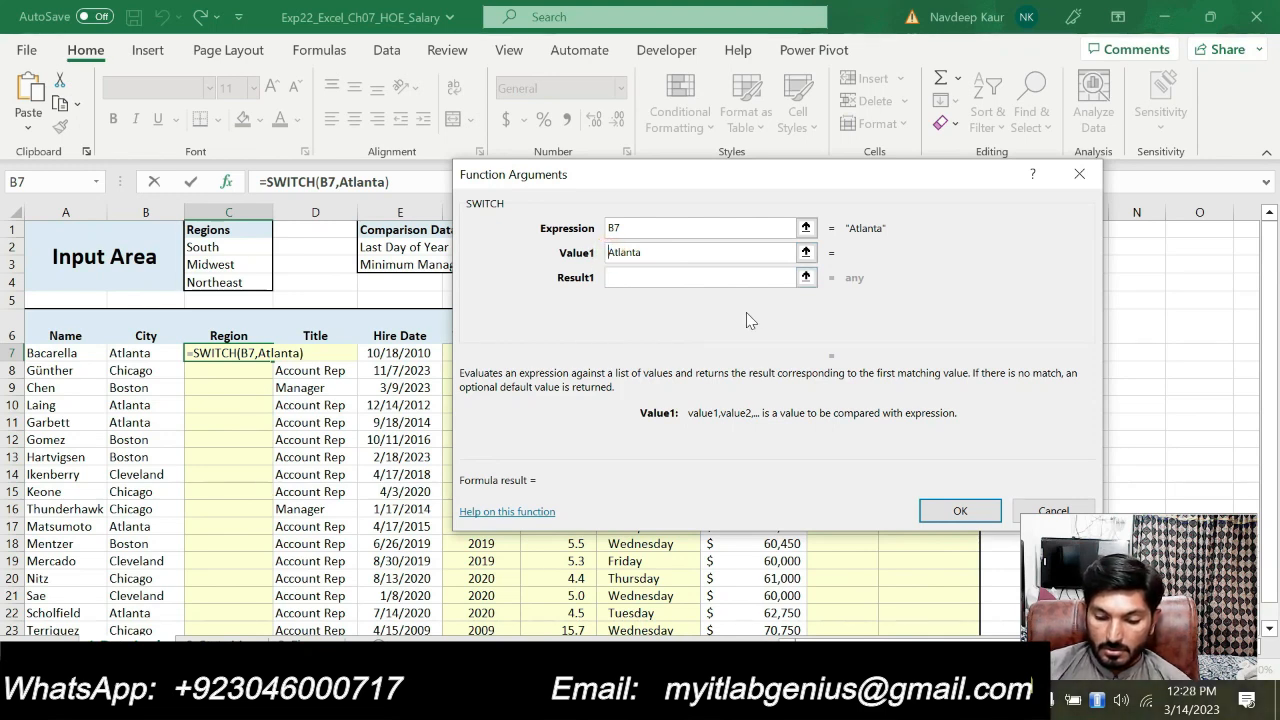
text(")
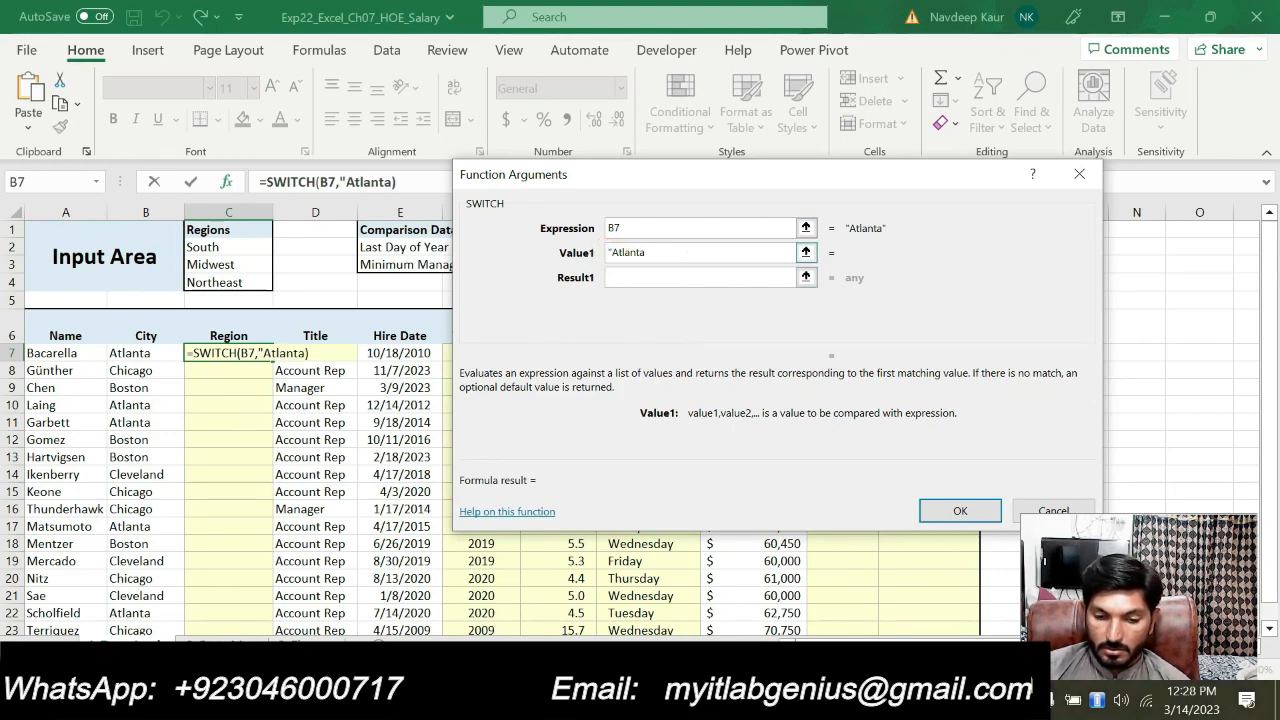
click(687, 252)
text(")
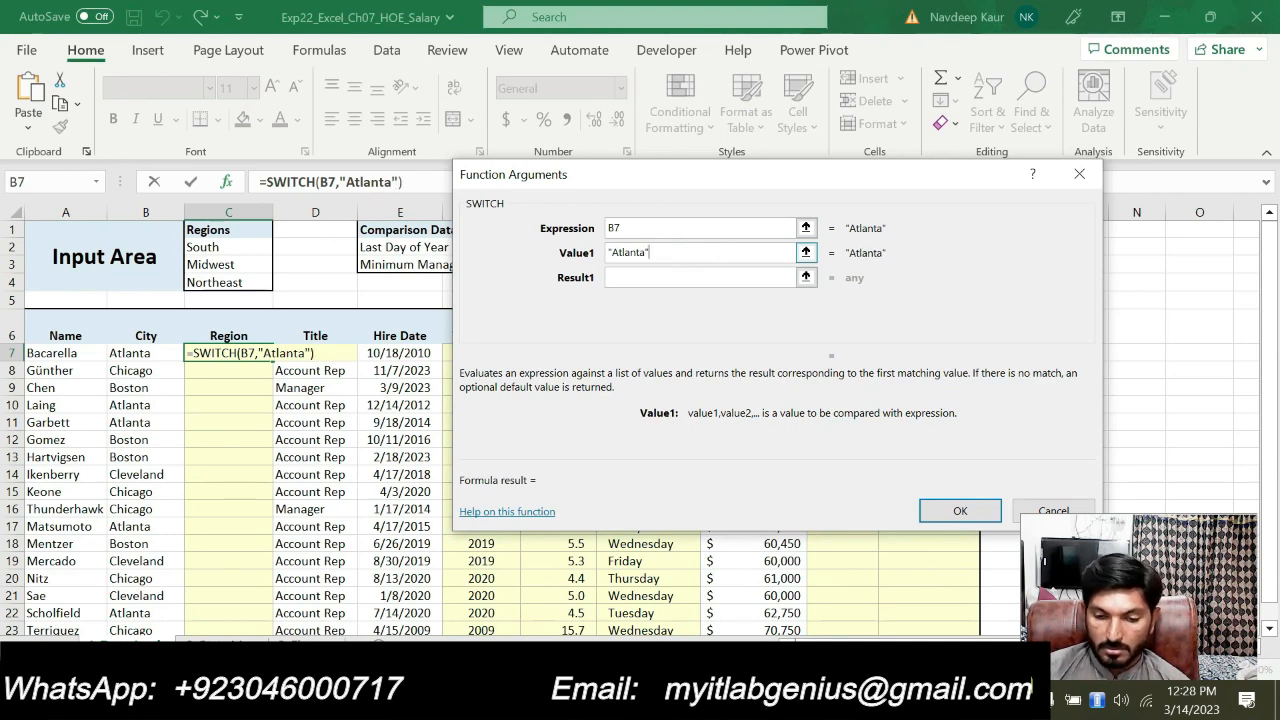
Set Result1 of the SWITCH function to the South region cell as $C$2.
click(622, 278)
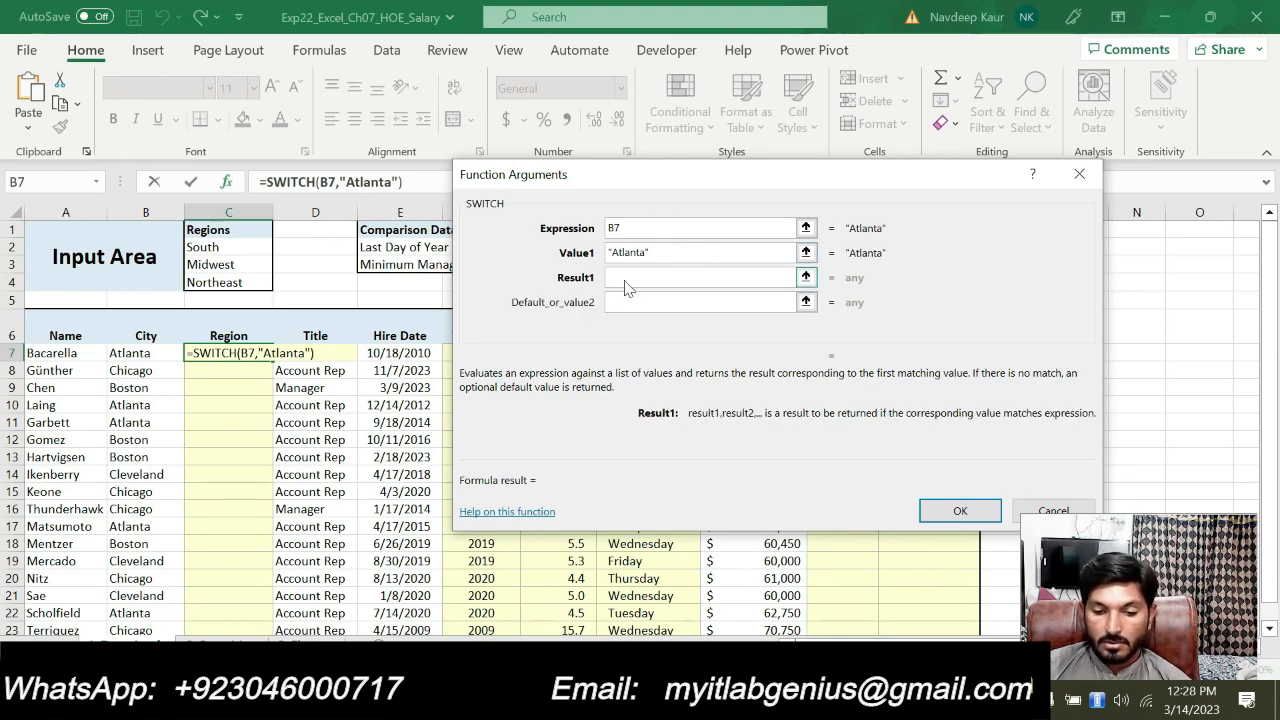
click(243, 246)
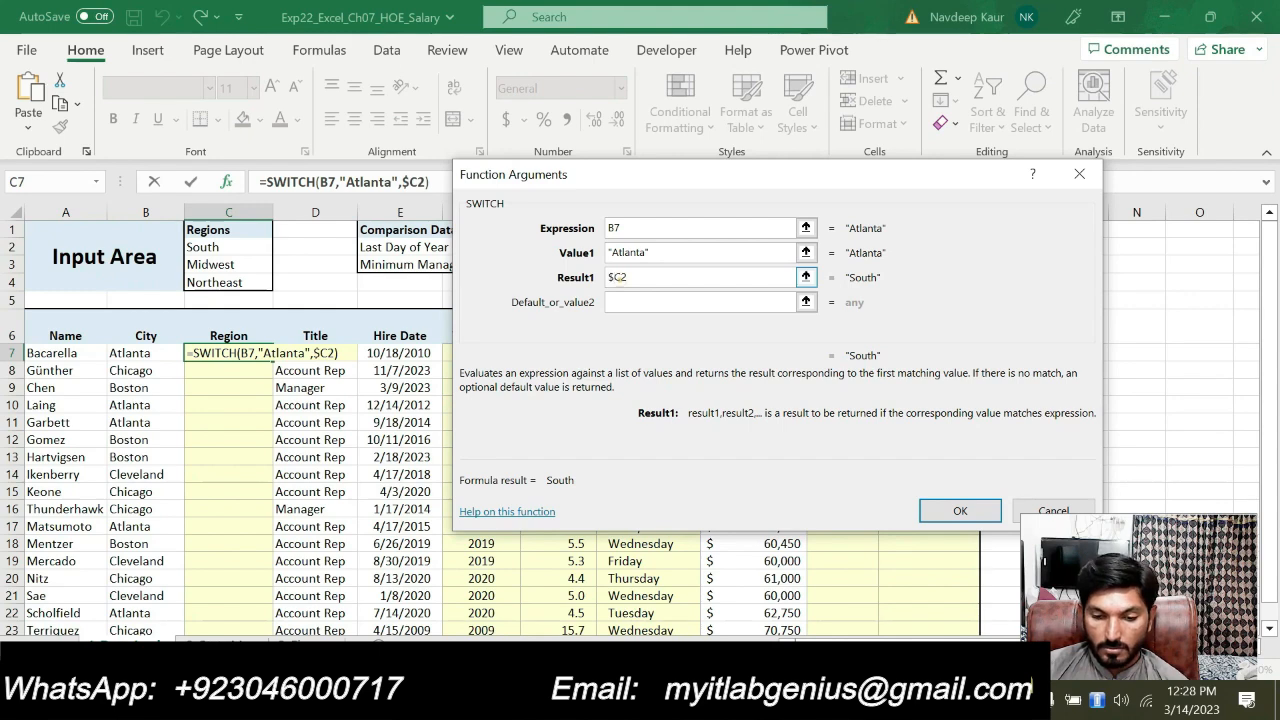
key(F4)
key(Tab)
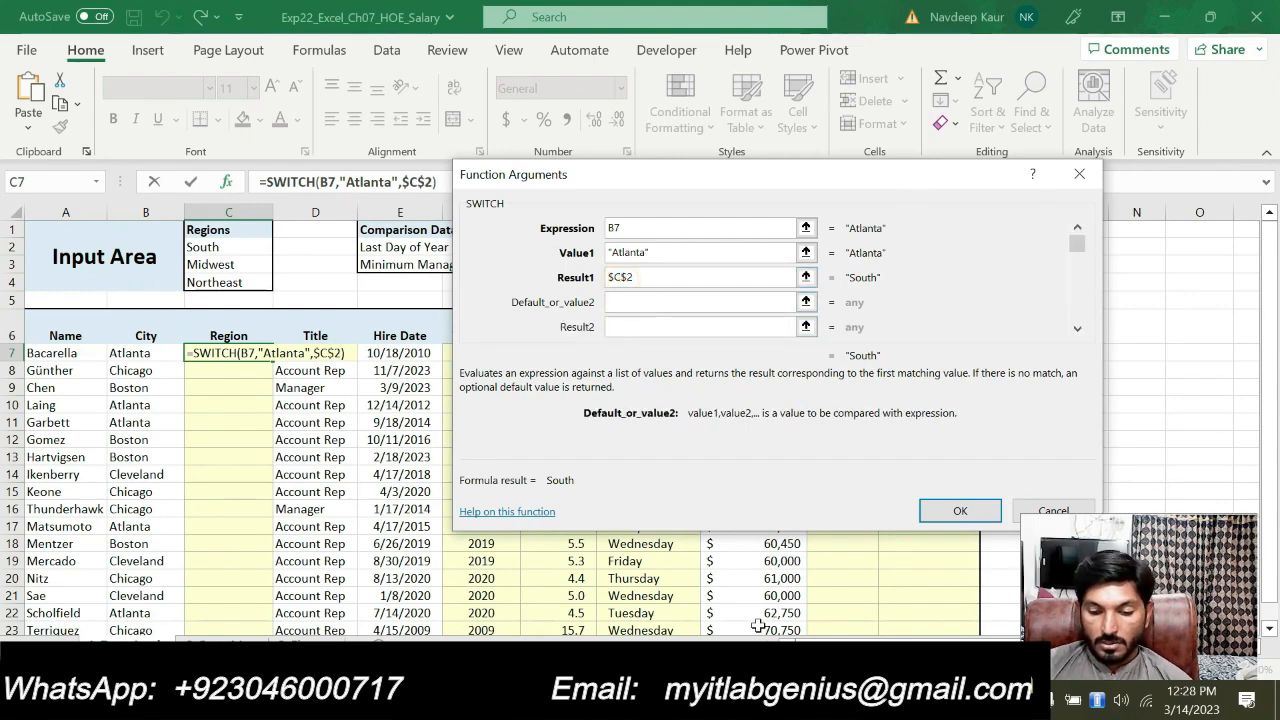
Copy the city name Boston from the step 6 instruction in Word and enter "Boston" as the second SWITCH value in Excel.
key(alt+Tab)
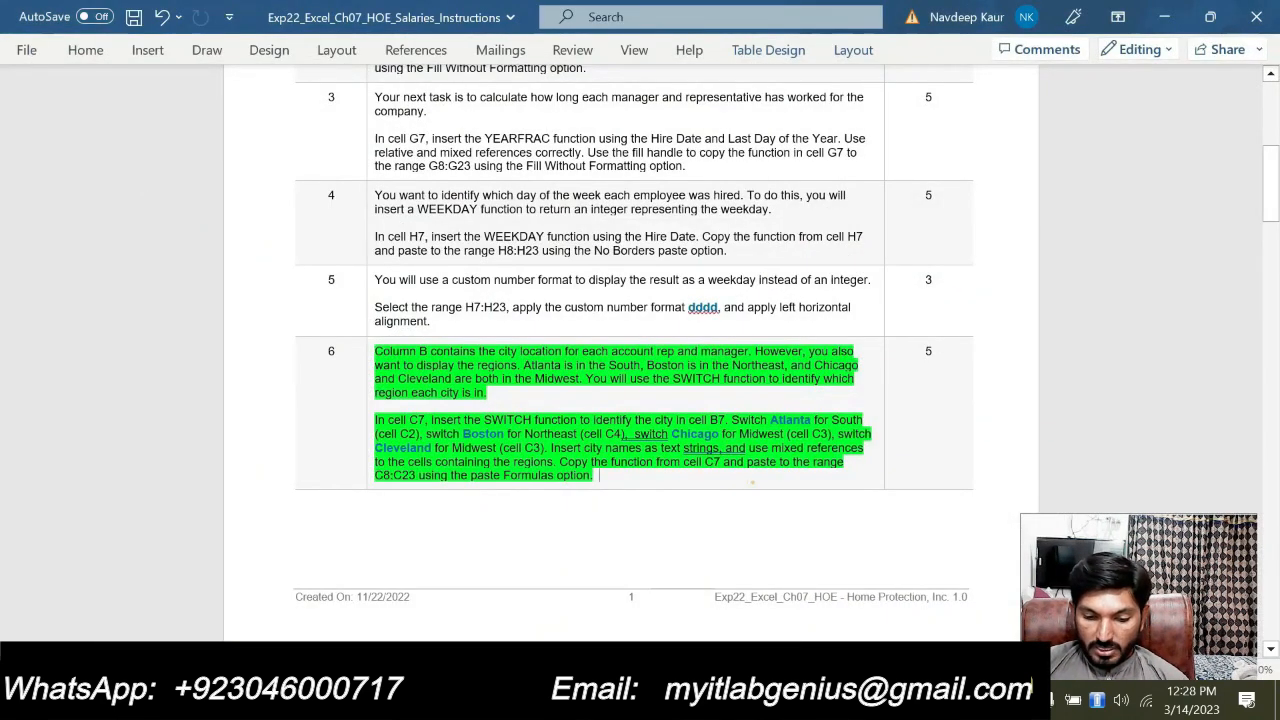
double_click(483, 434)
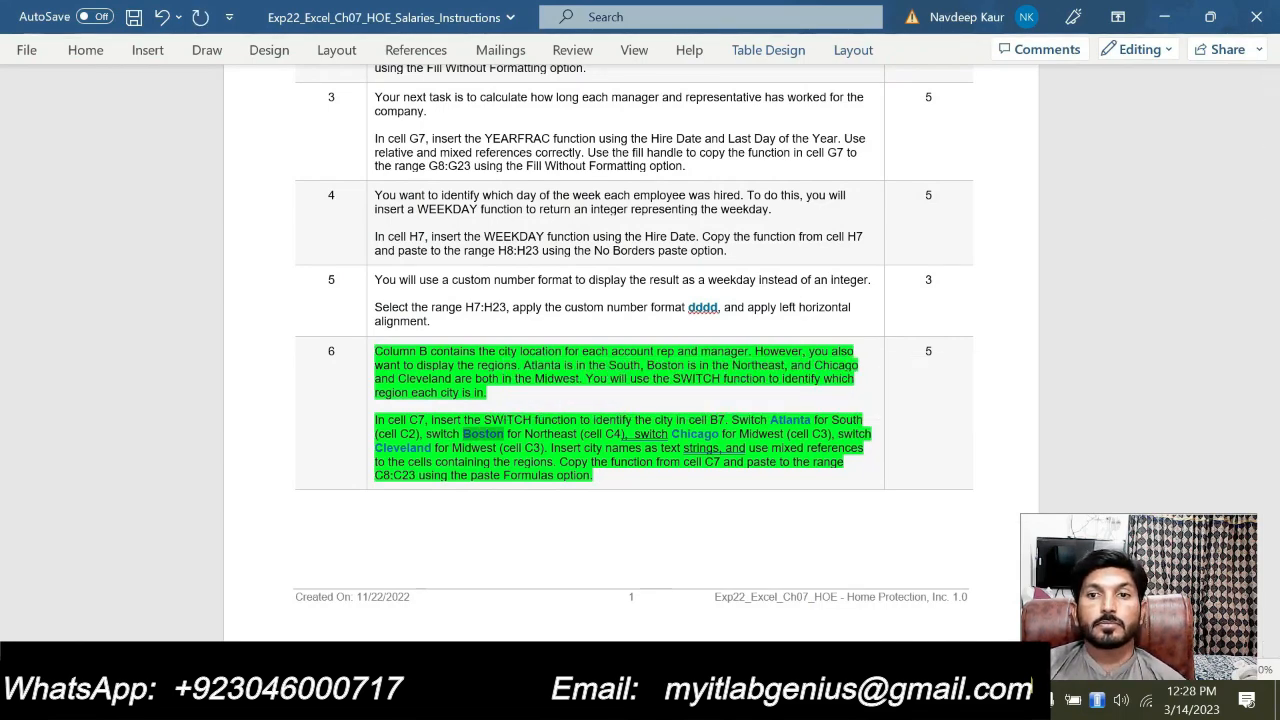
key(alt+Tab)
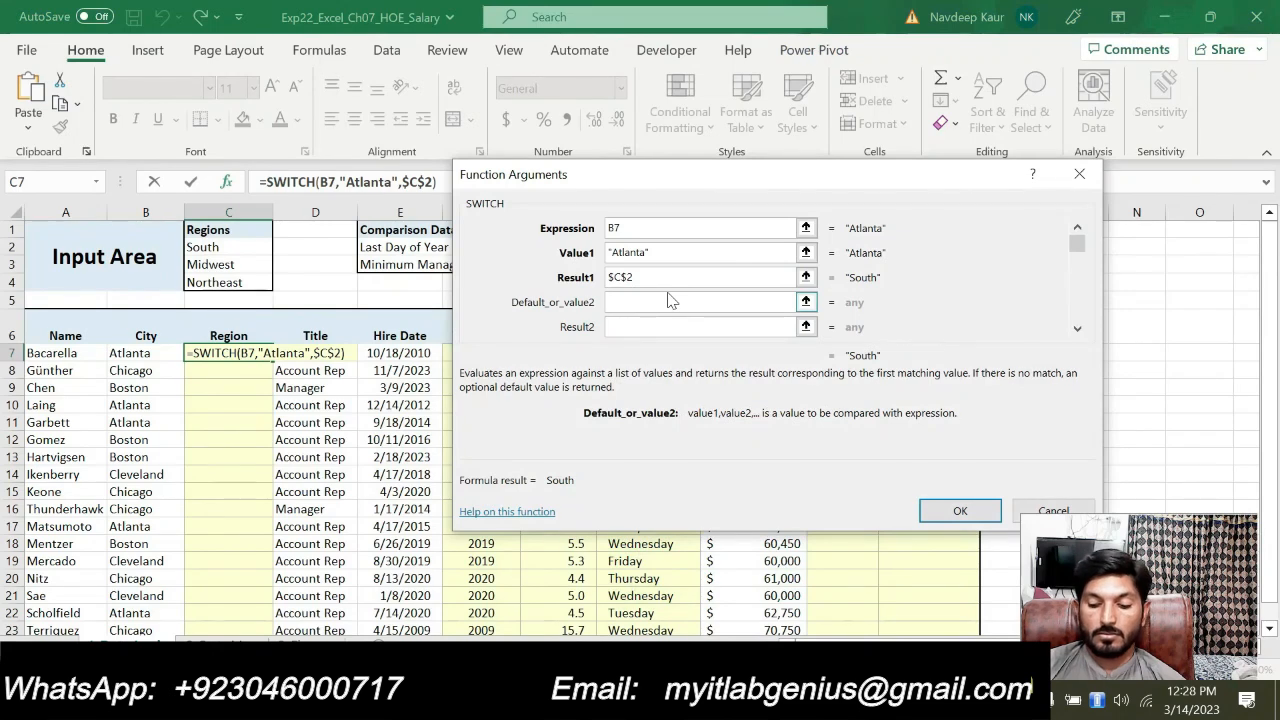
key(ctrl+v)
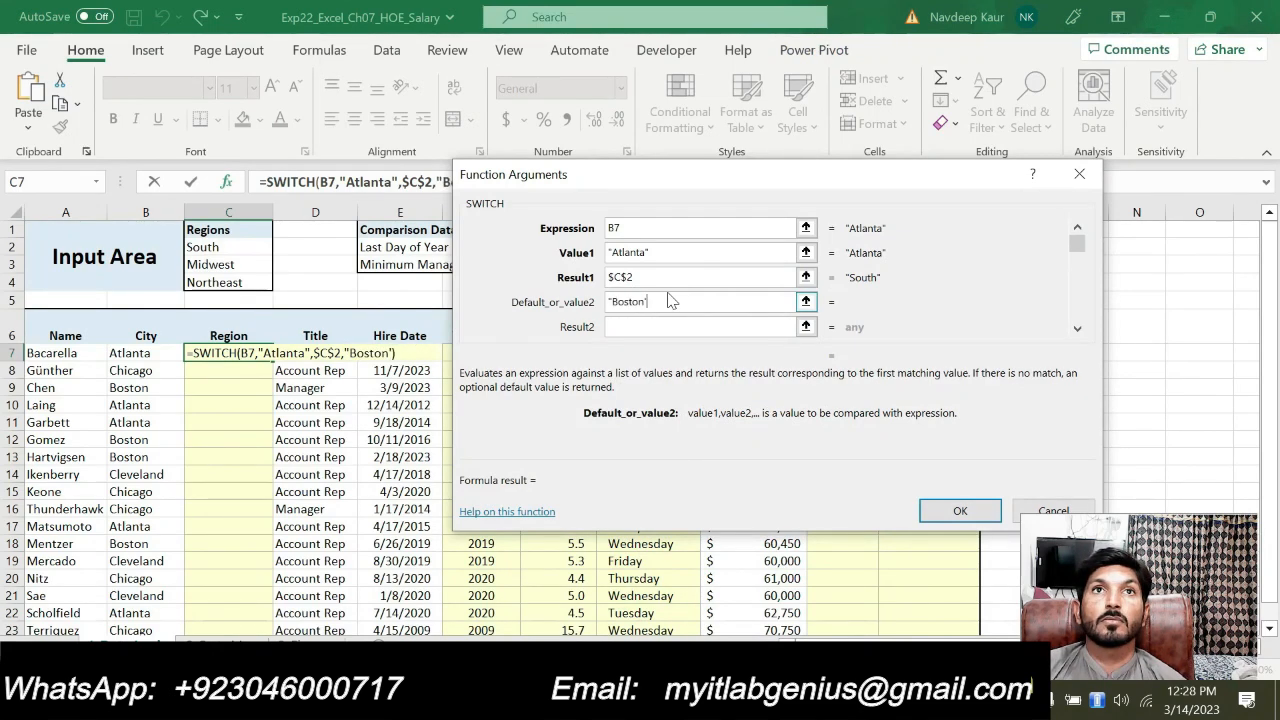
text(")
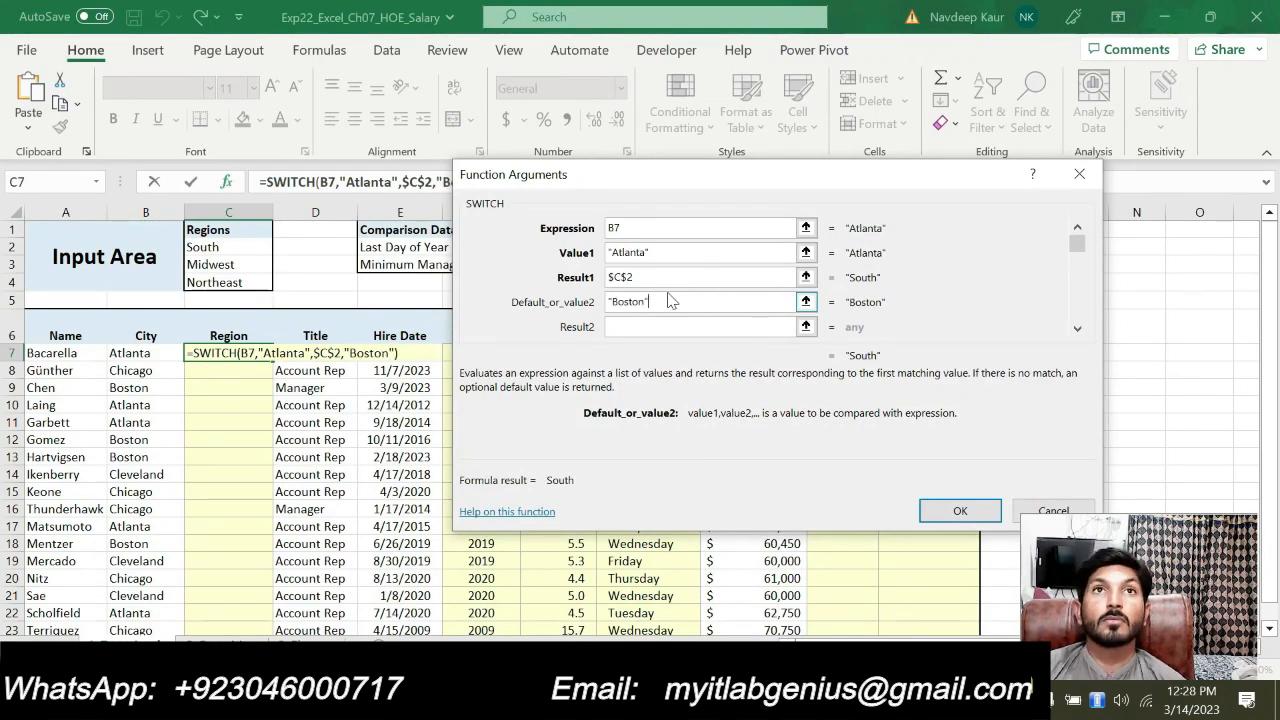
Check Boston's region cell in Word's step 6 instruction and set Result2 of the SWITCH function in Excel to the Northeast cell as $C$4.
click(635, 324)
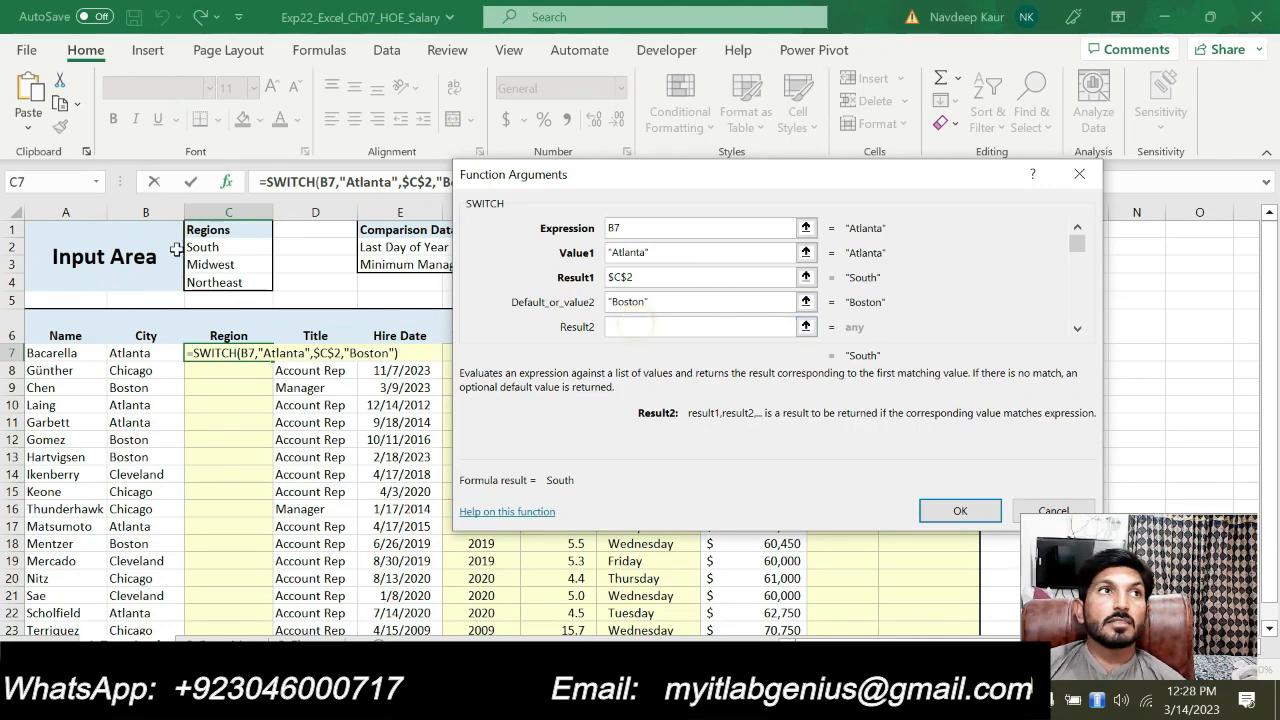
click(221, 266)
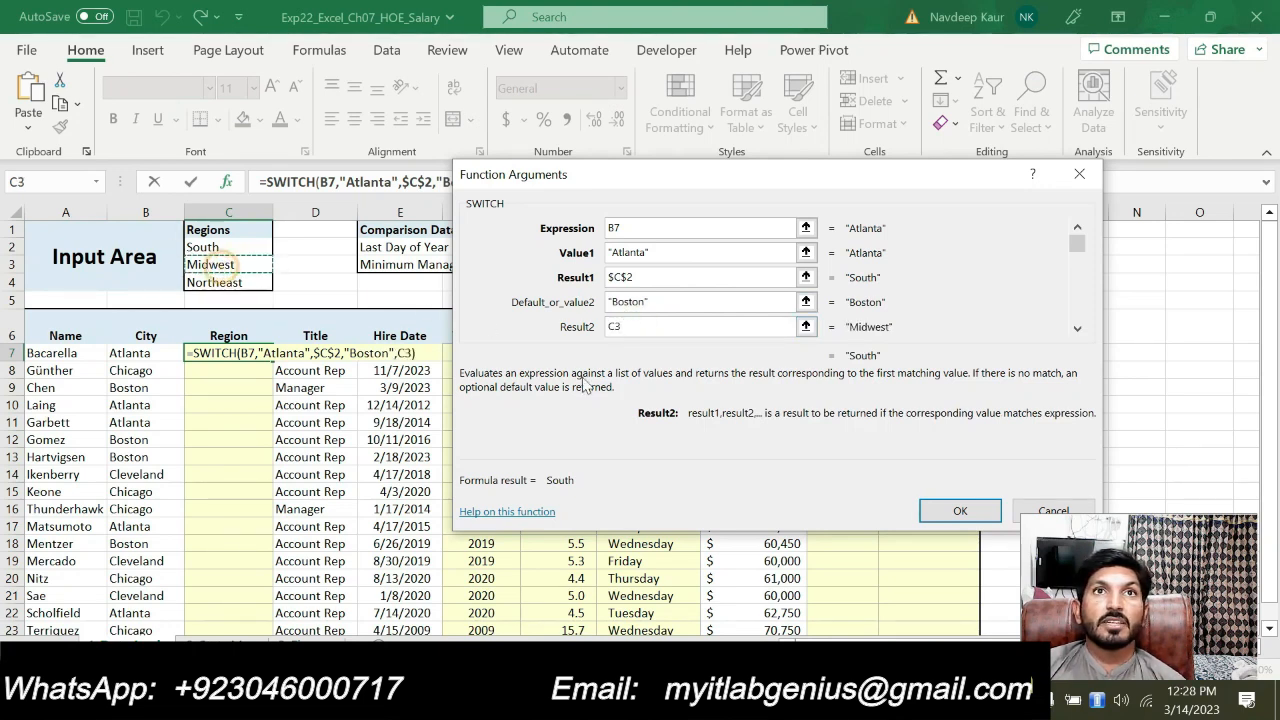
click(612, 326)
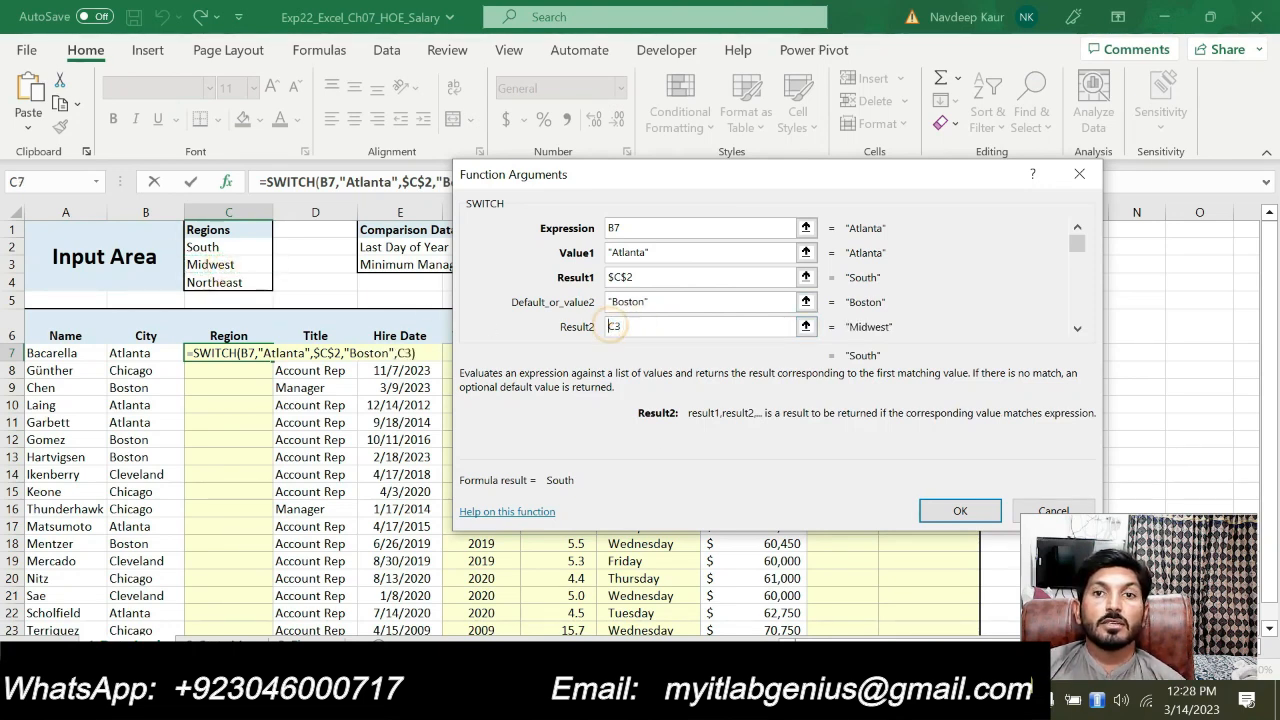
key(alt+Tab)
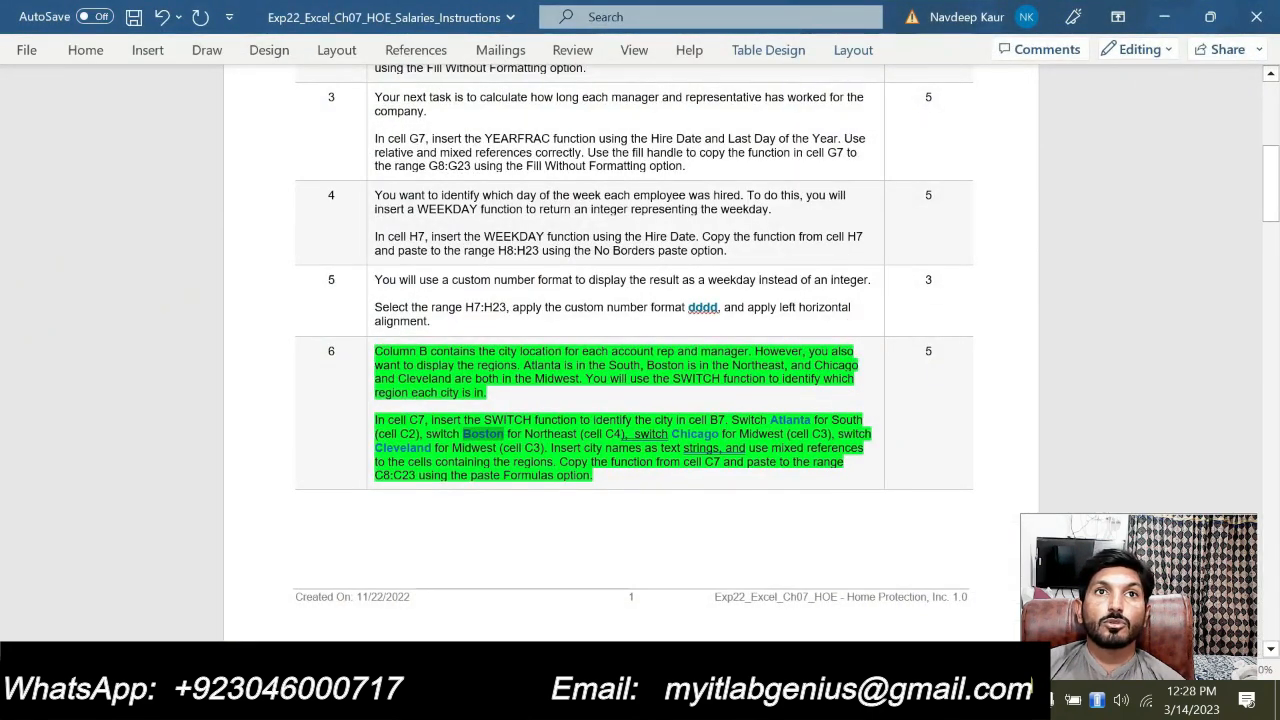
key(alt+Tab)
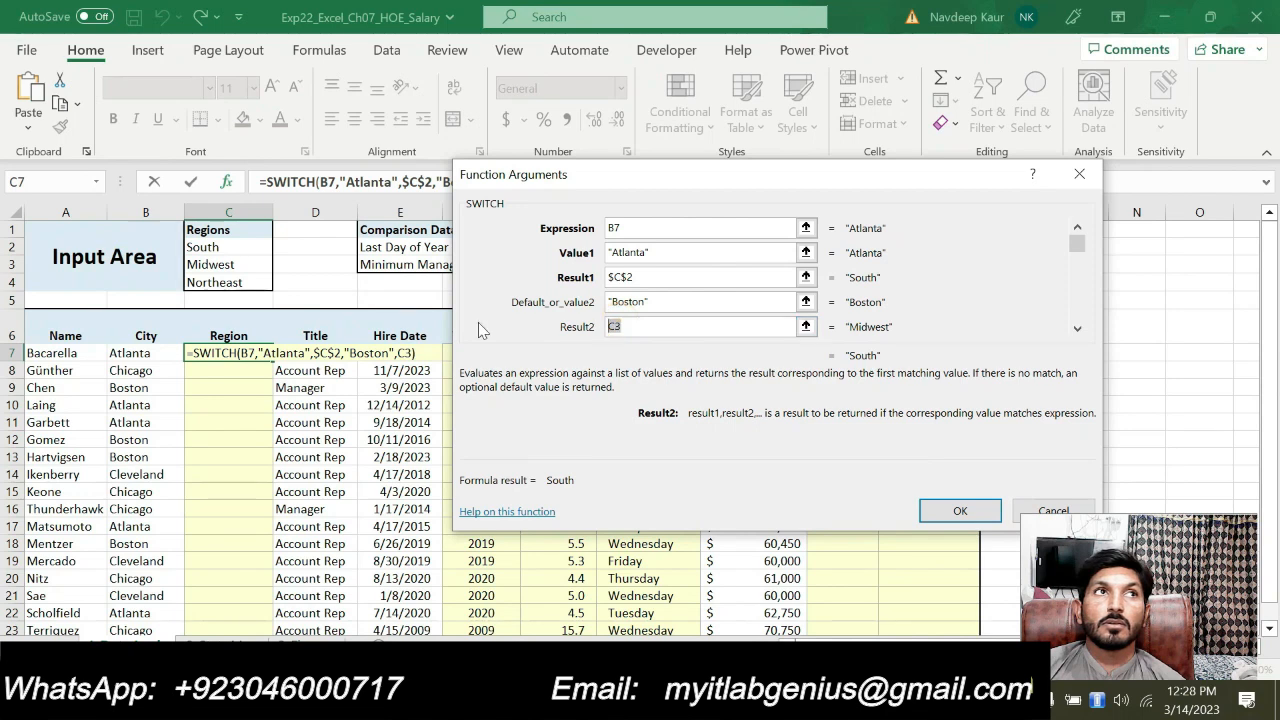
click(211, 281)
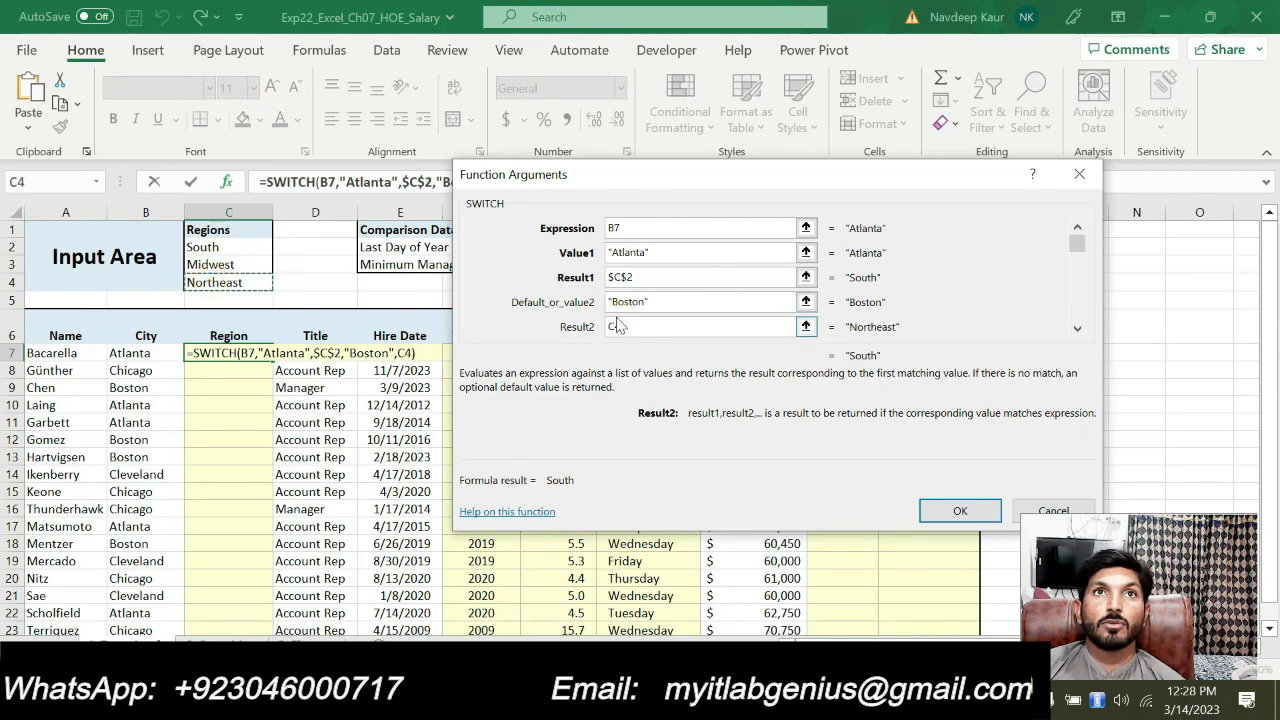
click(610, 326)
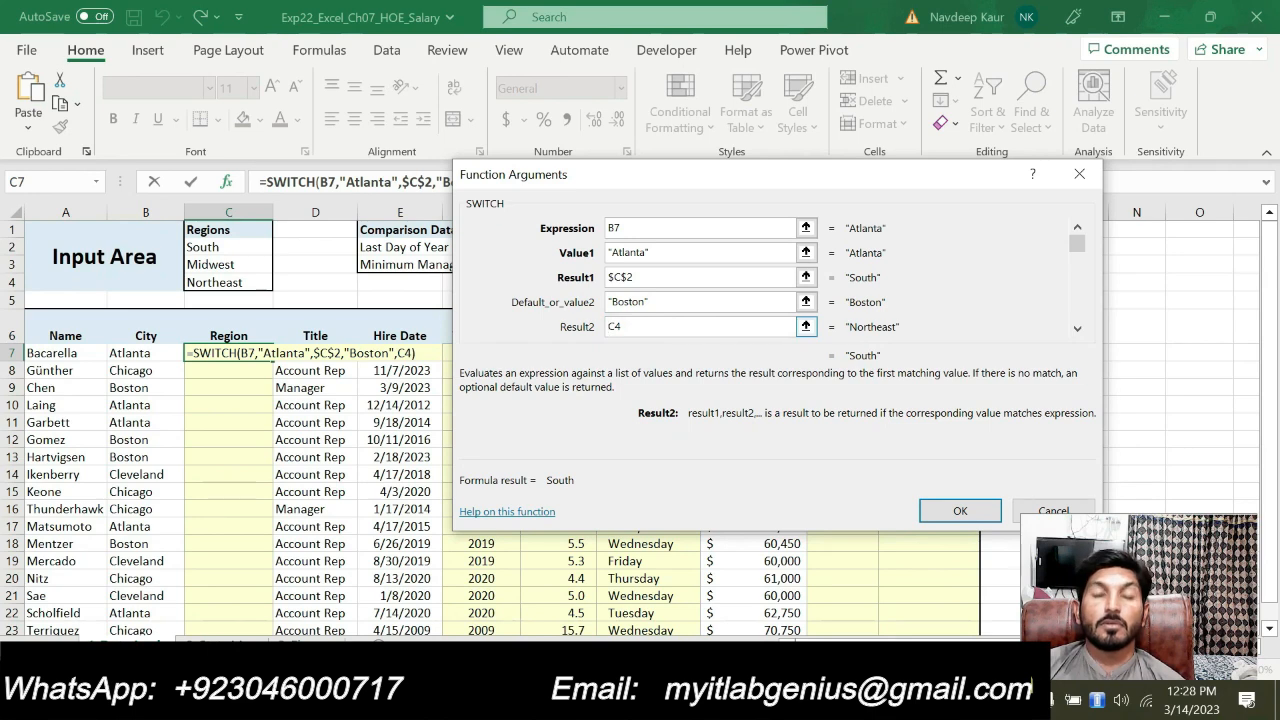
text($)
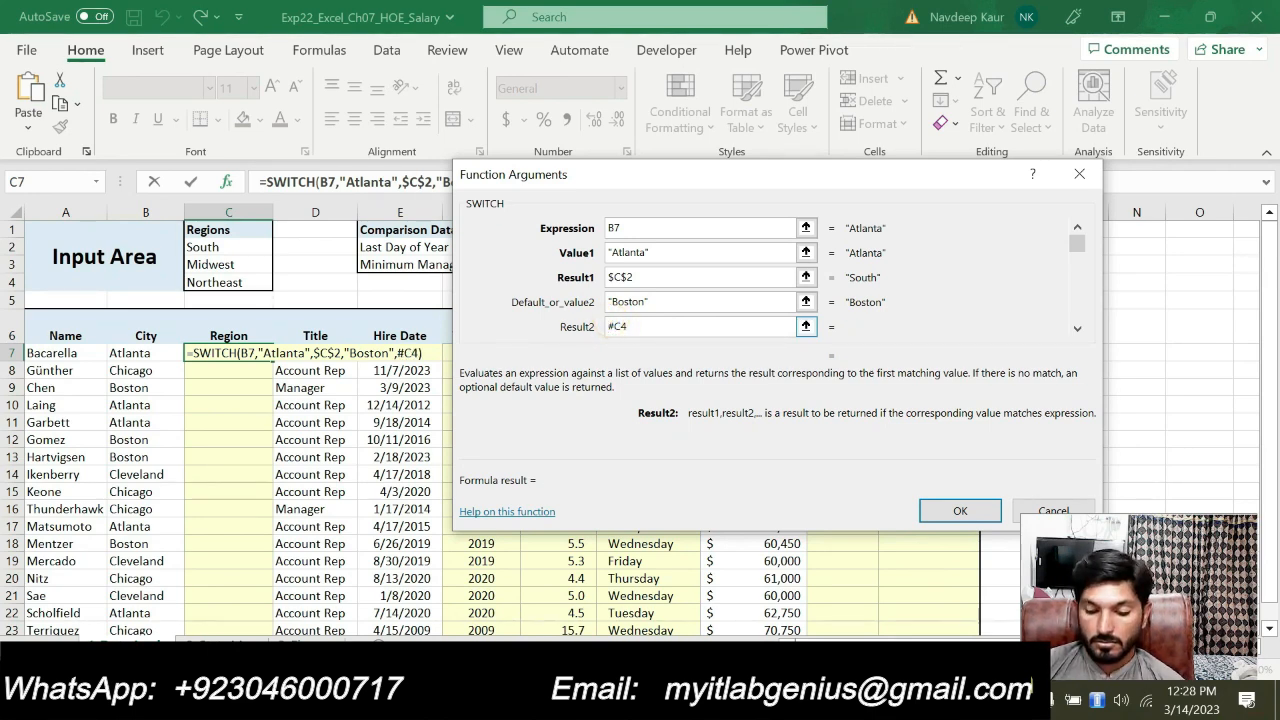
key(BackSpace)
text($)
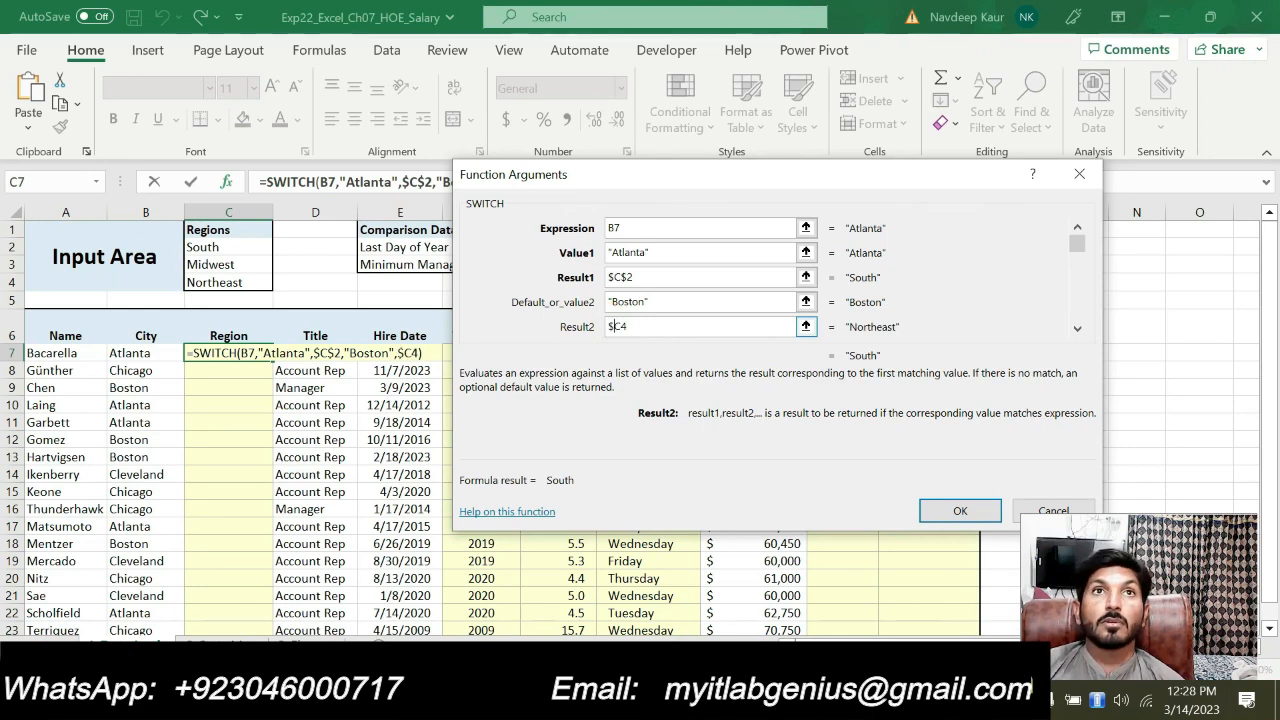
click(619, 326)
text($)
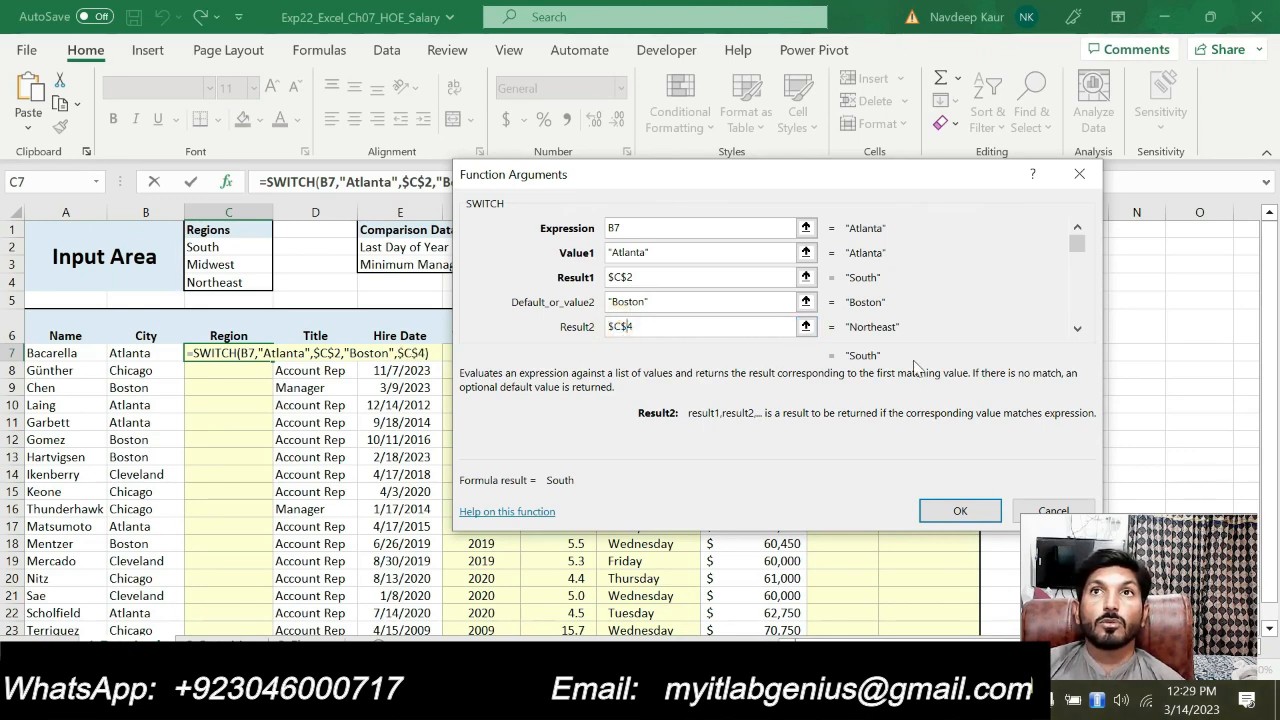
Copy the city name Chicago from the step 6 instruction in Word and enter "Chicago" as the third SWITCH value in Excel.
click(1077, 328)
click(1077, 328)
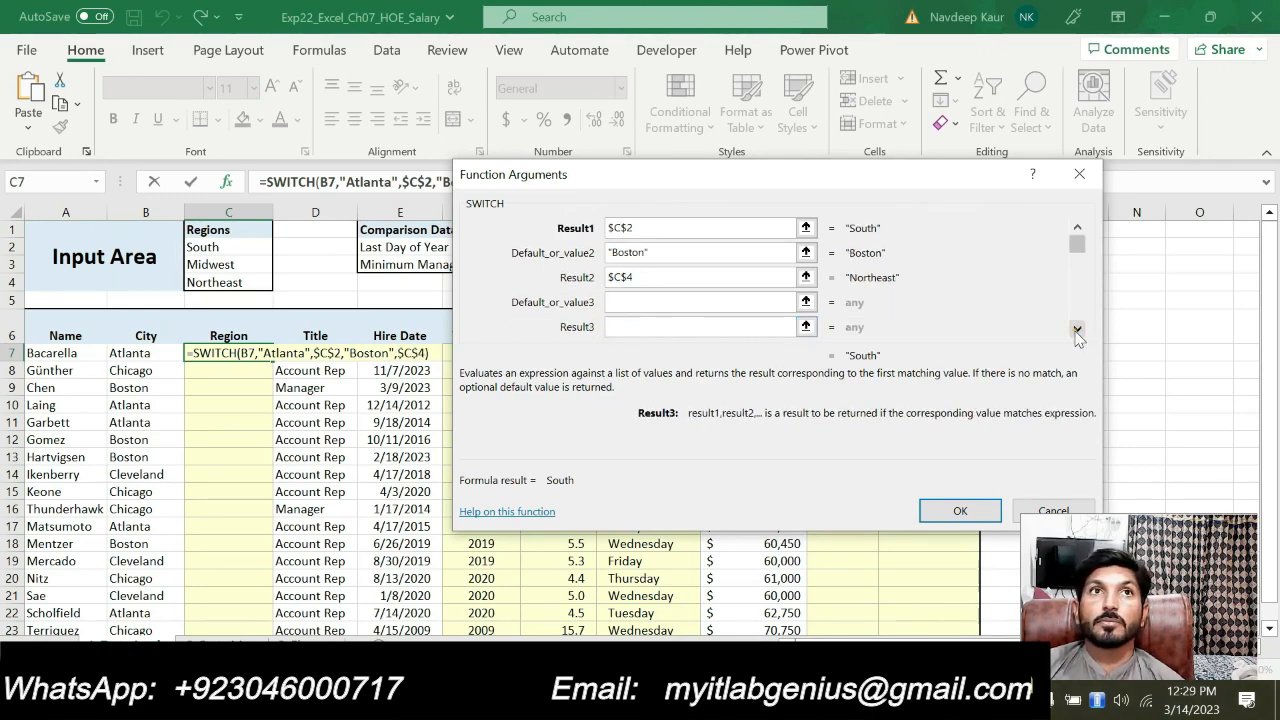
click(653, 300)
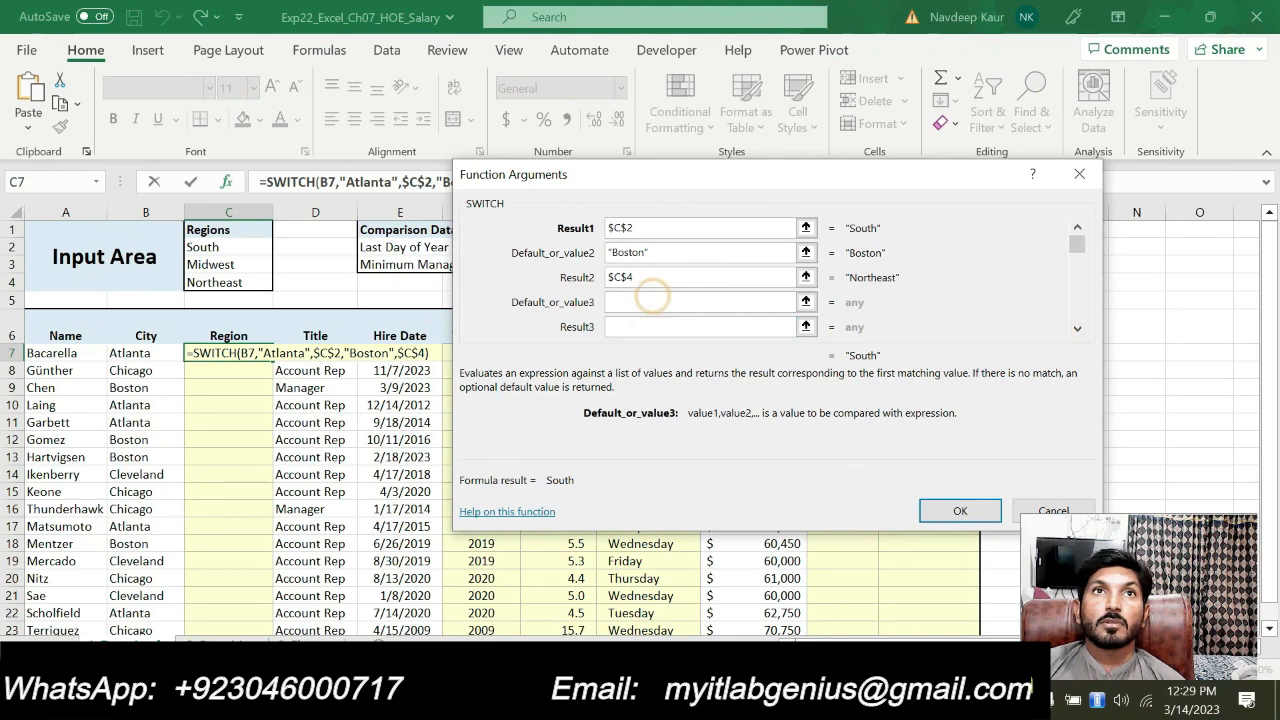
key(alt+Tab)
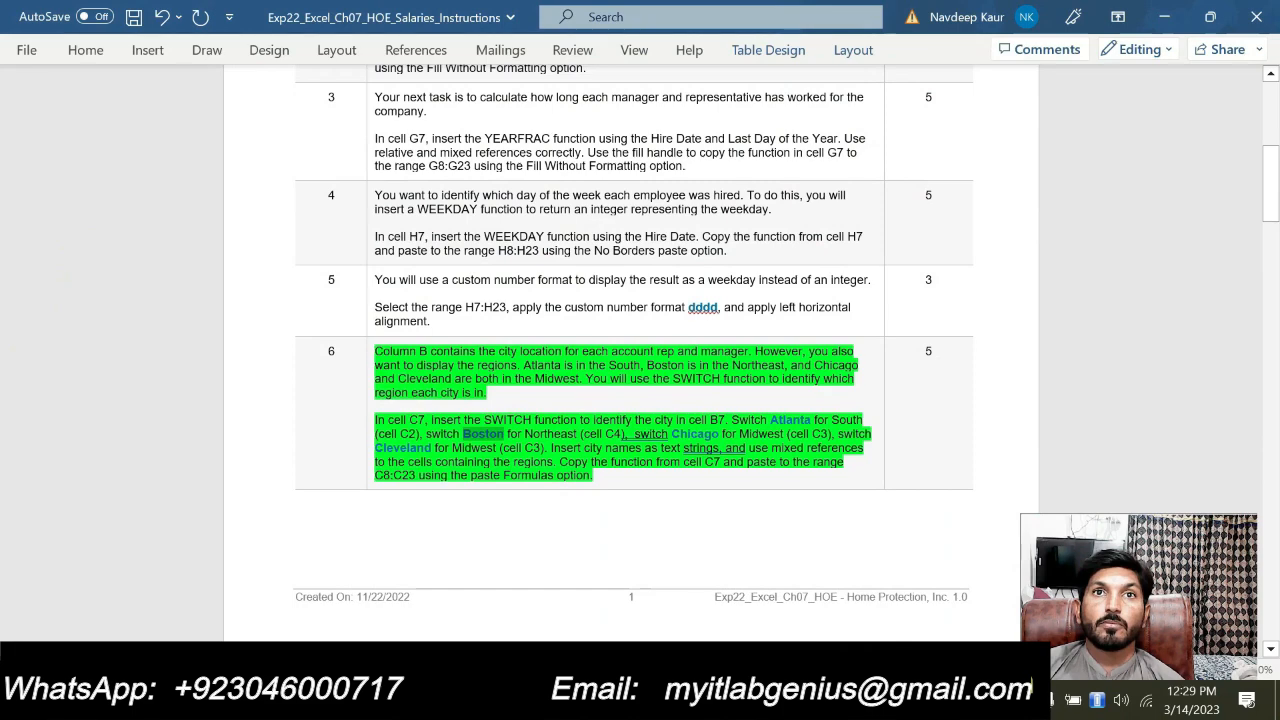
drag(673, 434, 703, 434)
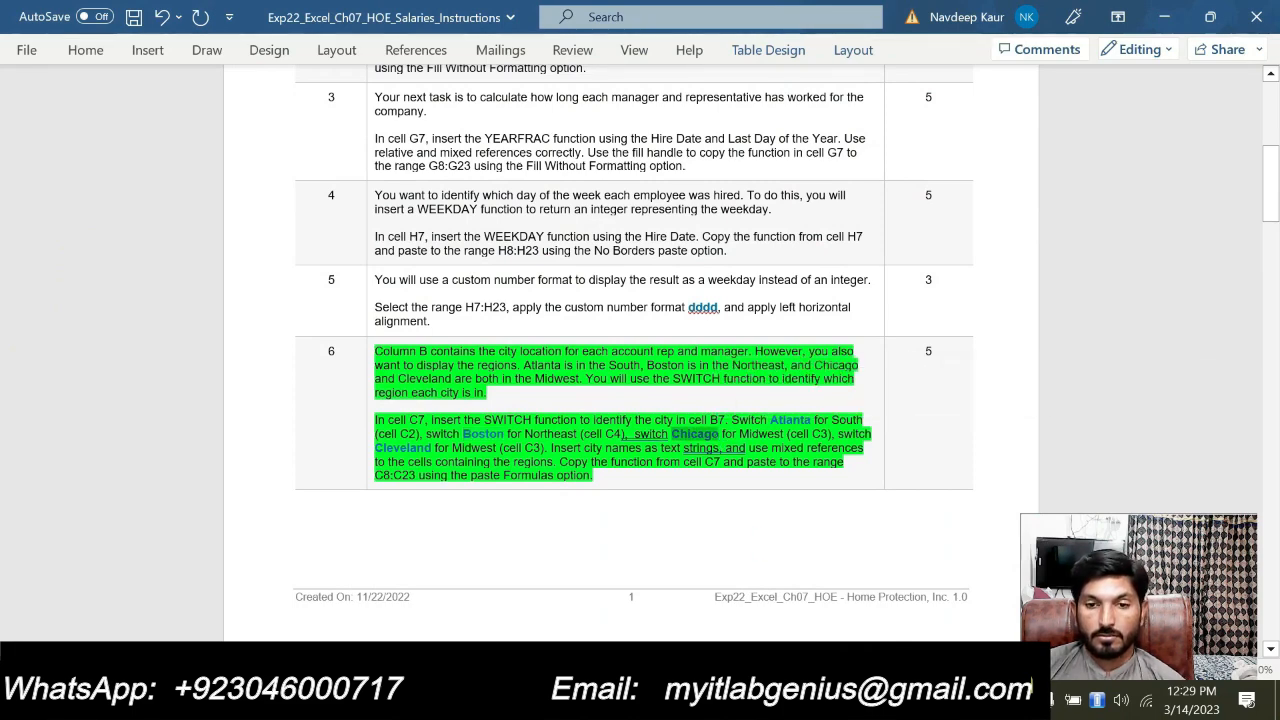
key(alt+Tab)
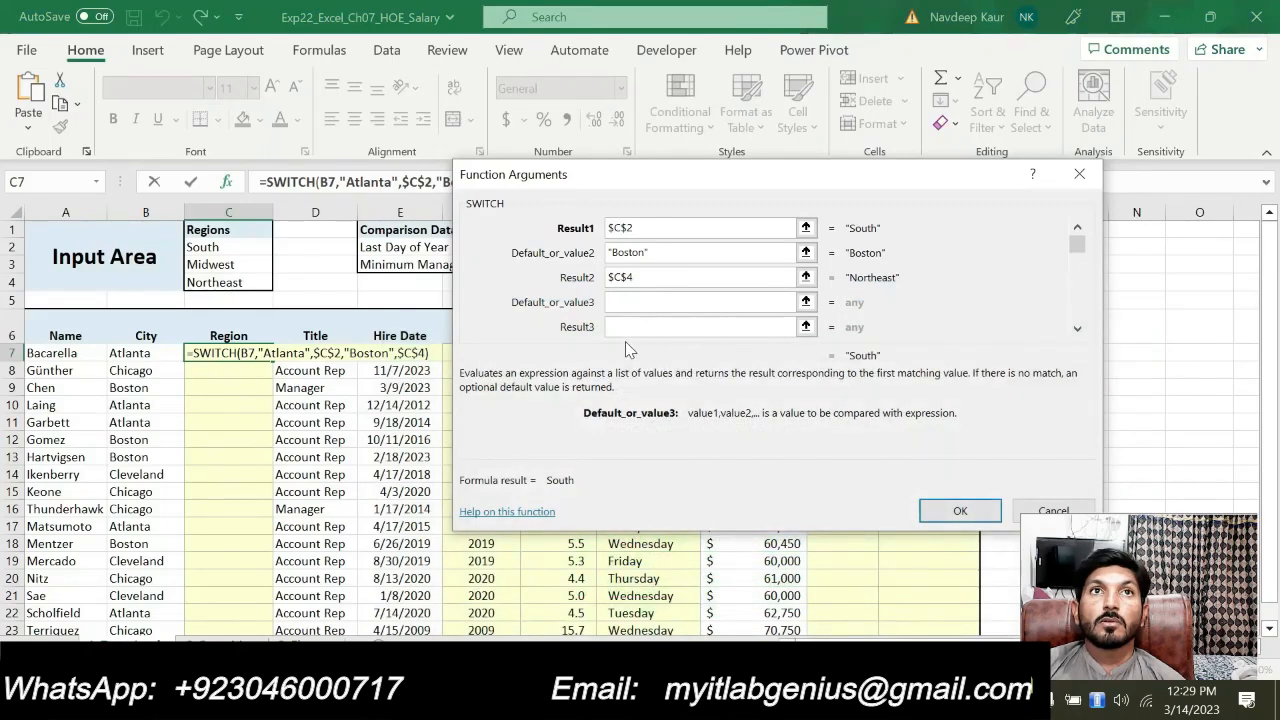
text(")
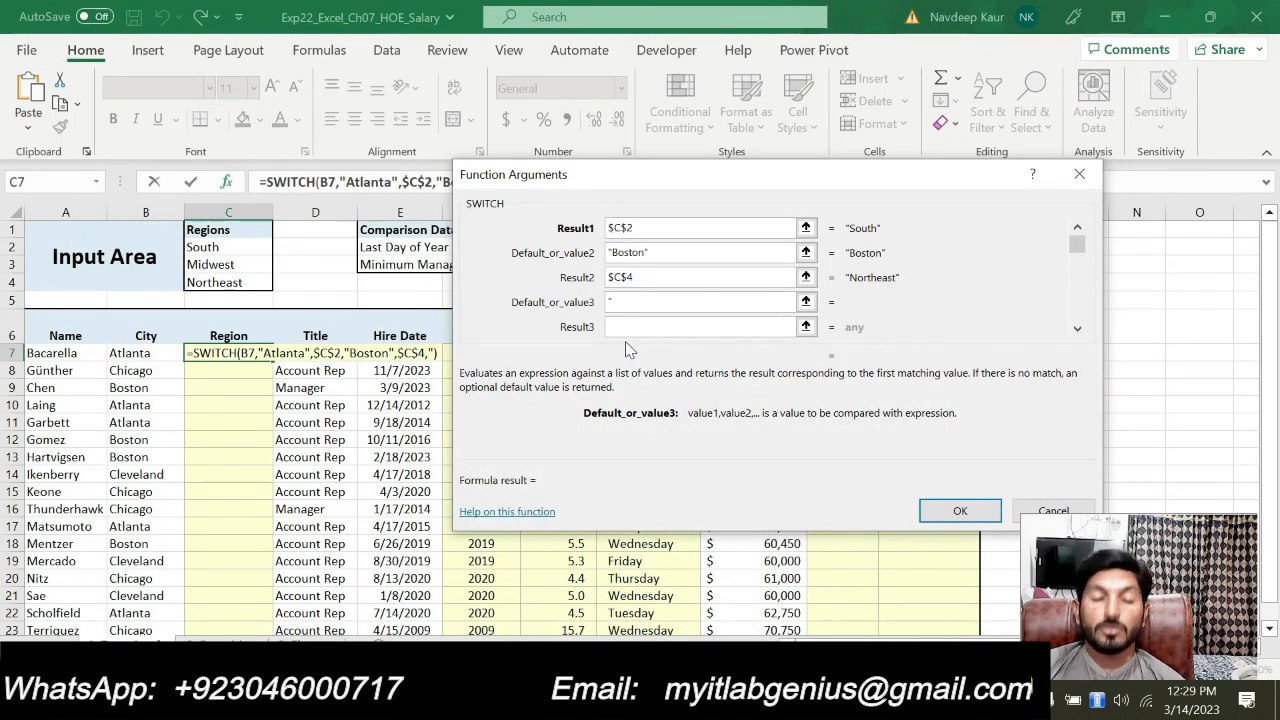
key(ctrl+v)
text(")
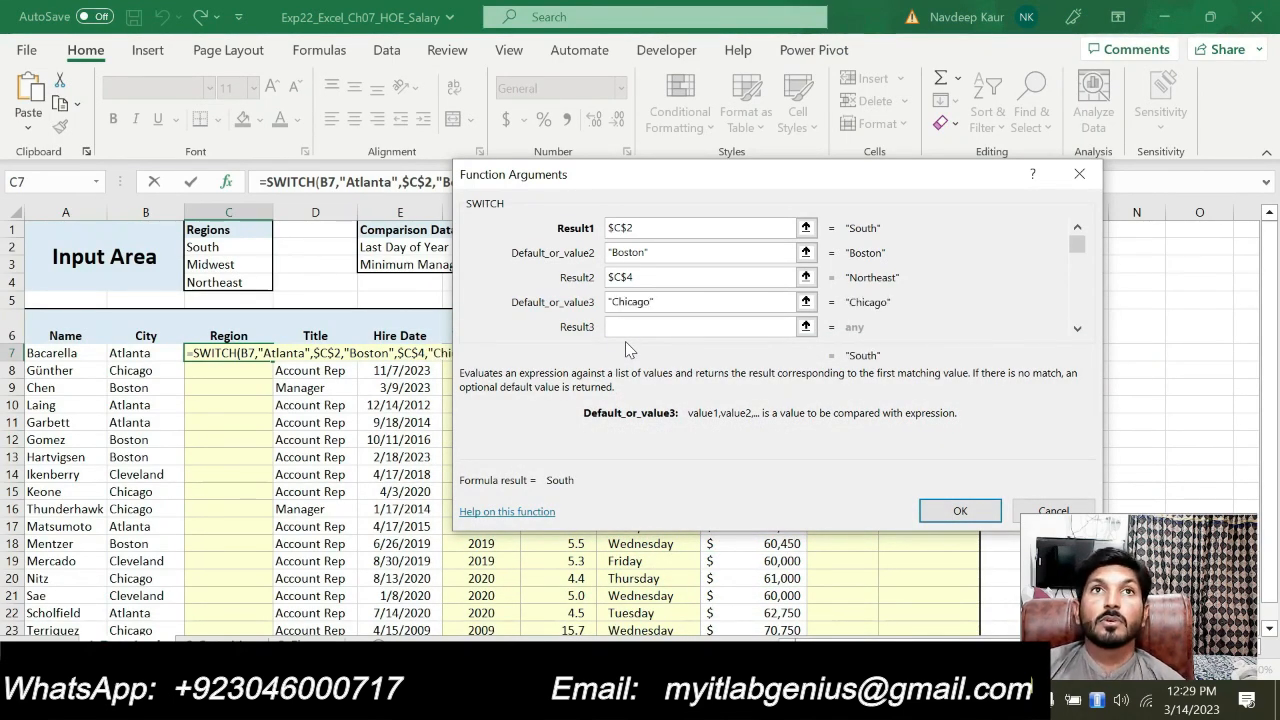
Check Chicago's region cell in the Word instructions and set Result3 of the SWITCH function in Excel to the Midwest cell as $C$3.
click(628, 328)
key(Return)
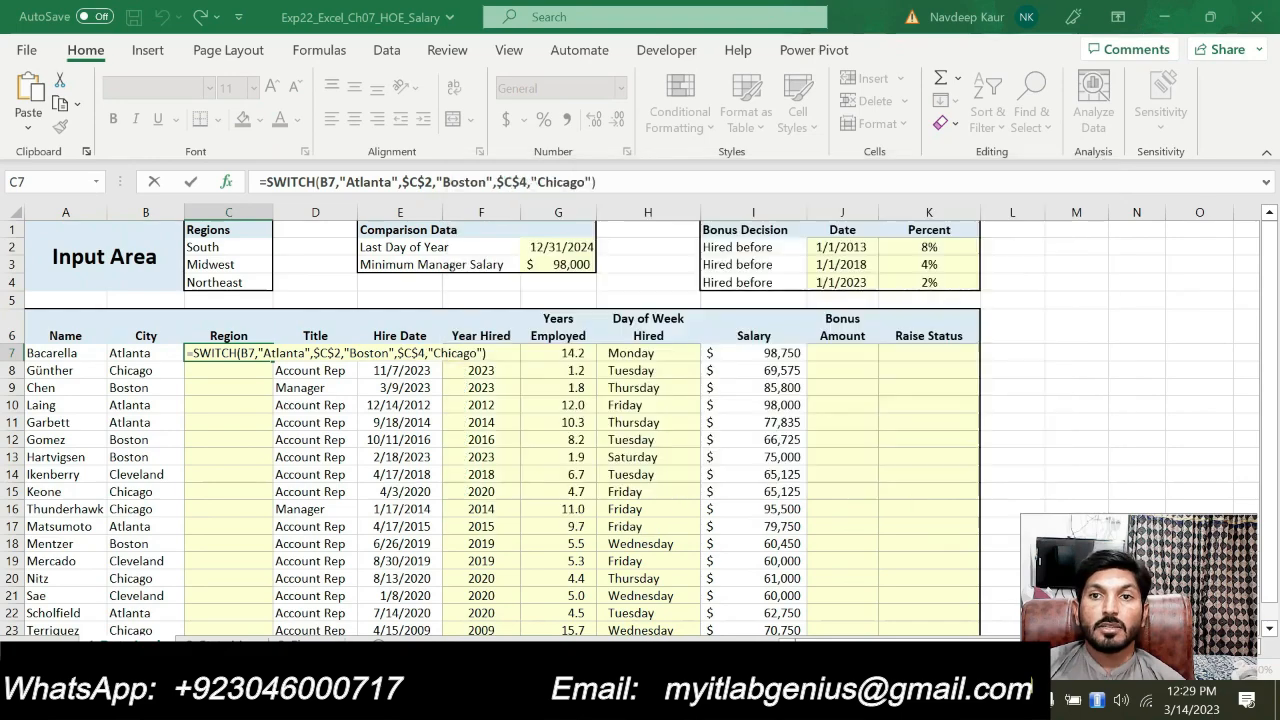
key(alt+Tab)
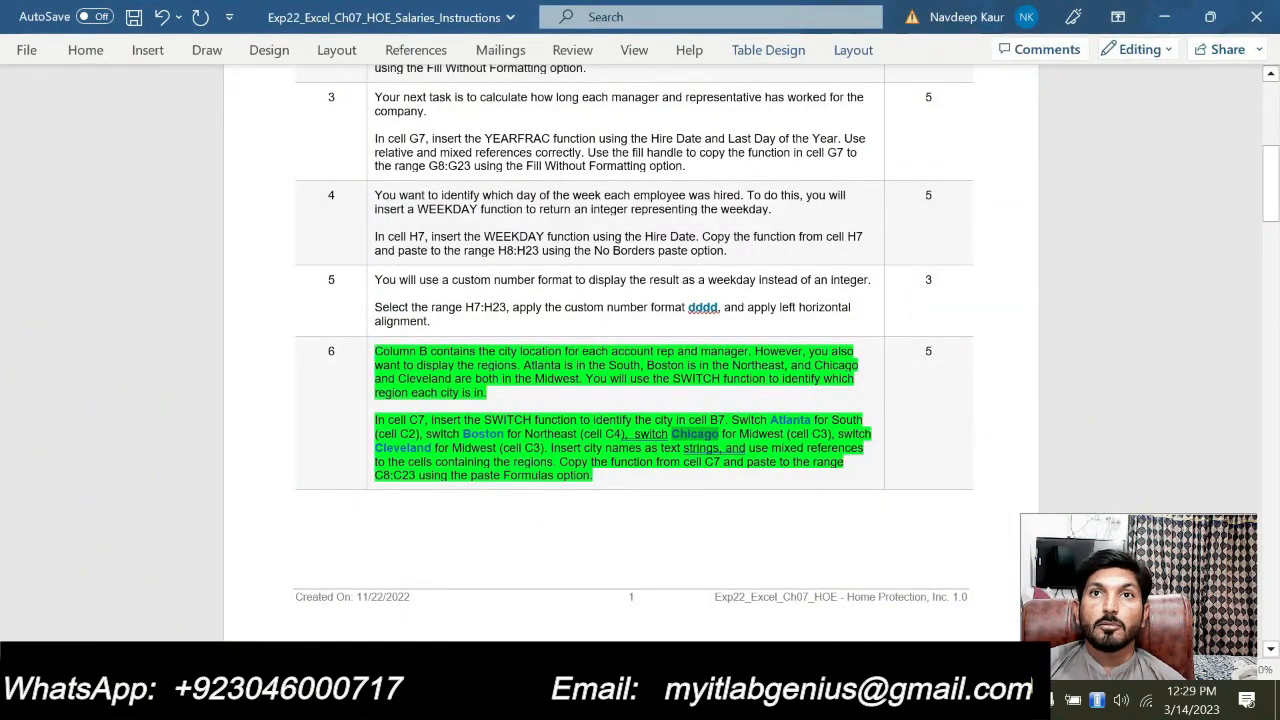
key(alt+Tab)
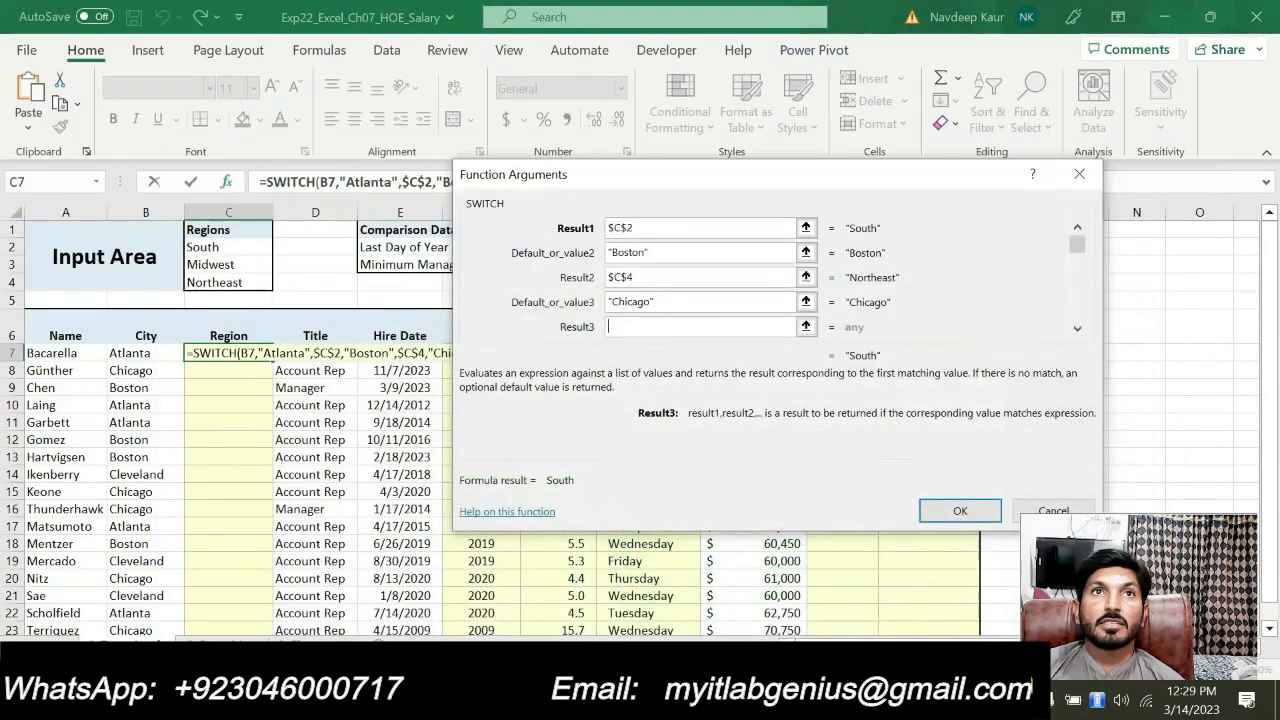
click(255, 282)
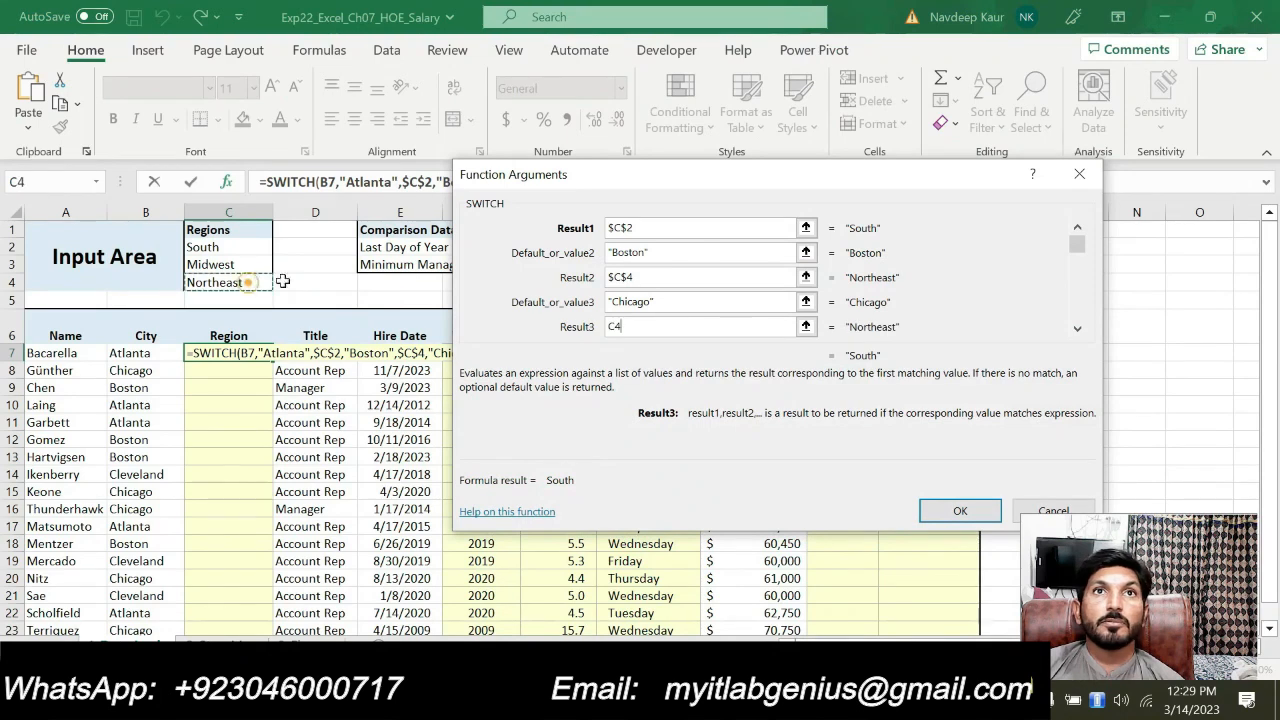
key(BackSpace)
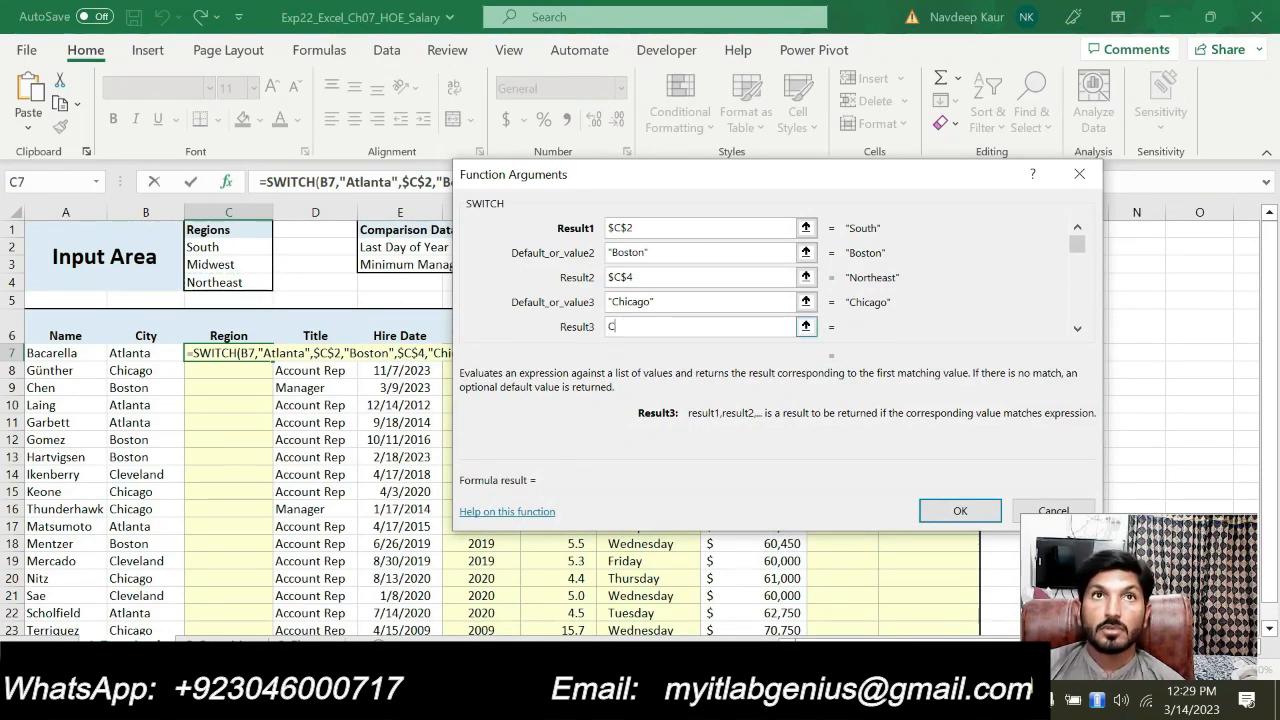
text(3)
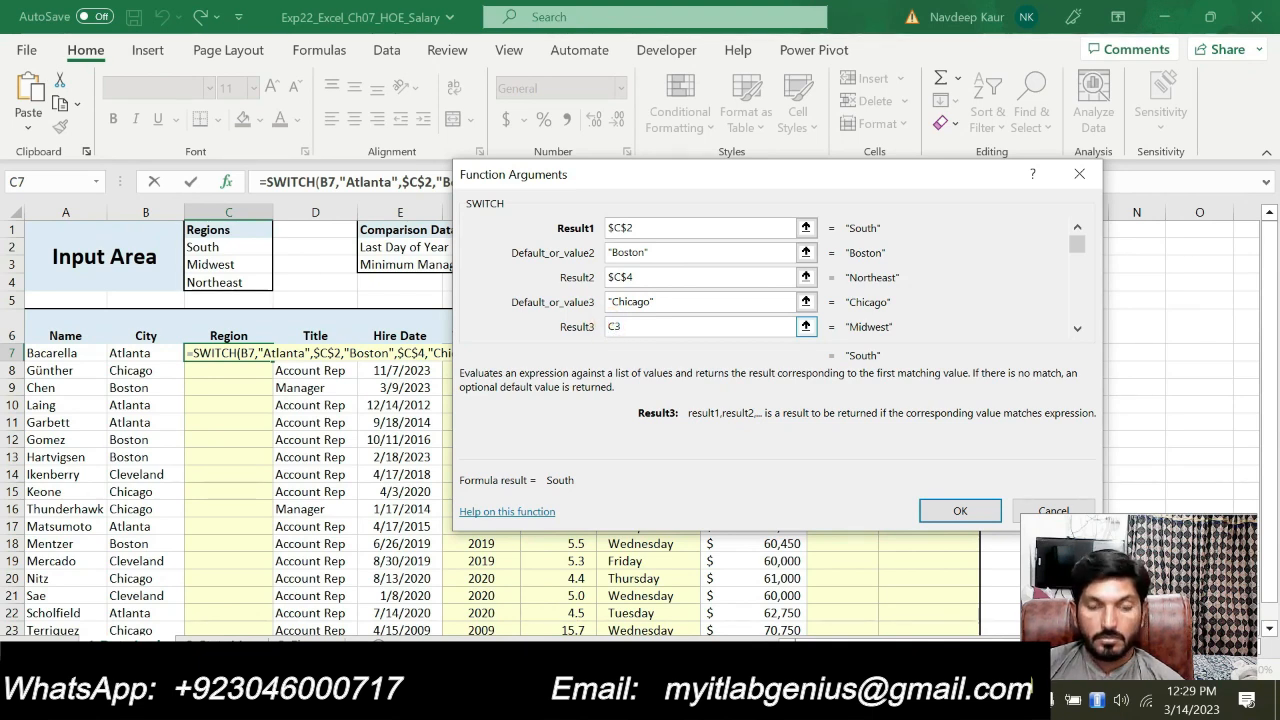
key(Home)
text($)
key(Right)
text($)
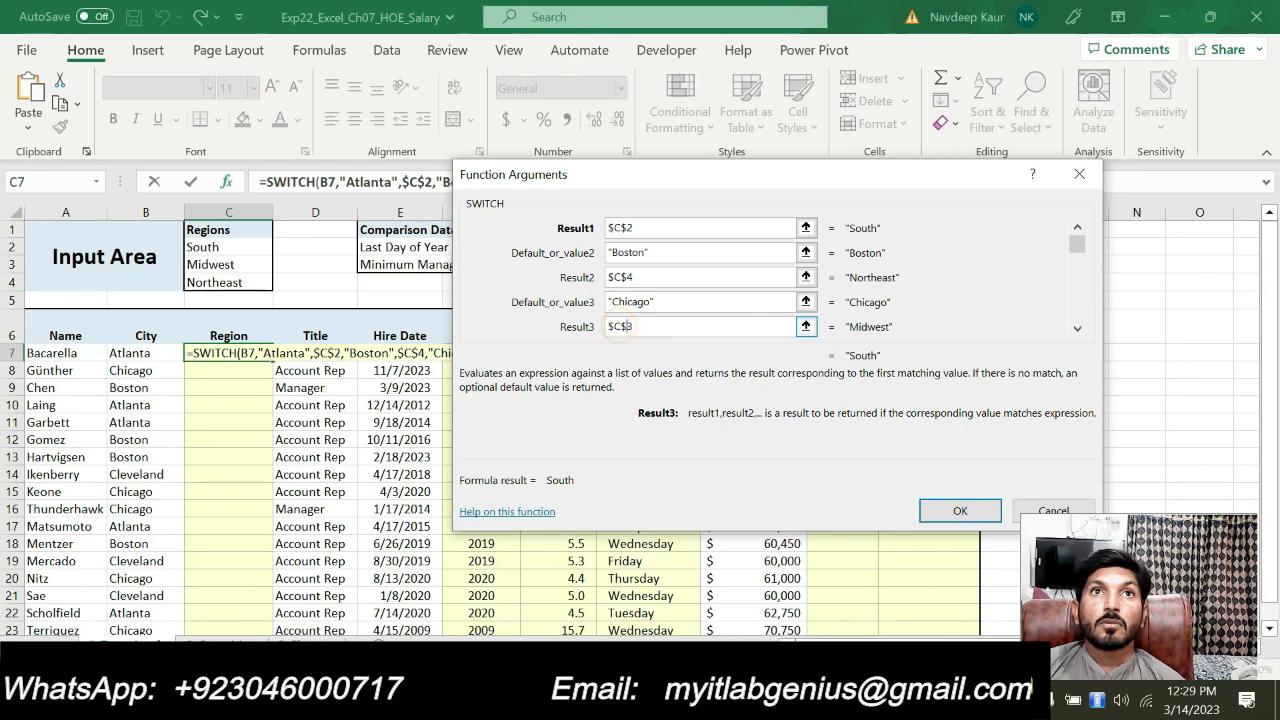
Copy the city name Cleveland from the step 6 instruction in Word and enter "Cleveland" as the fourth SWITCH value in Excel.
click(1077, 330)
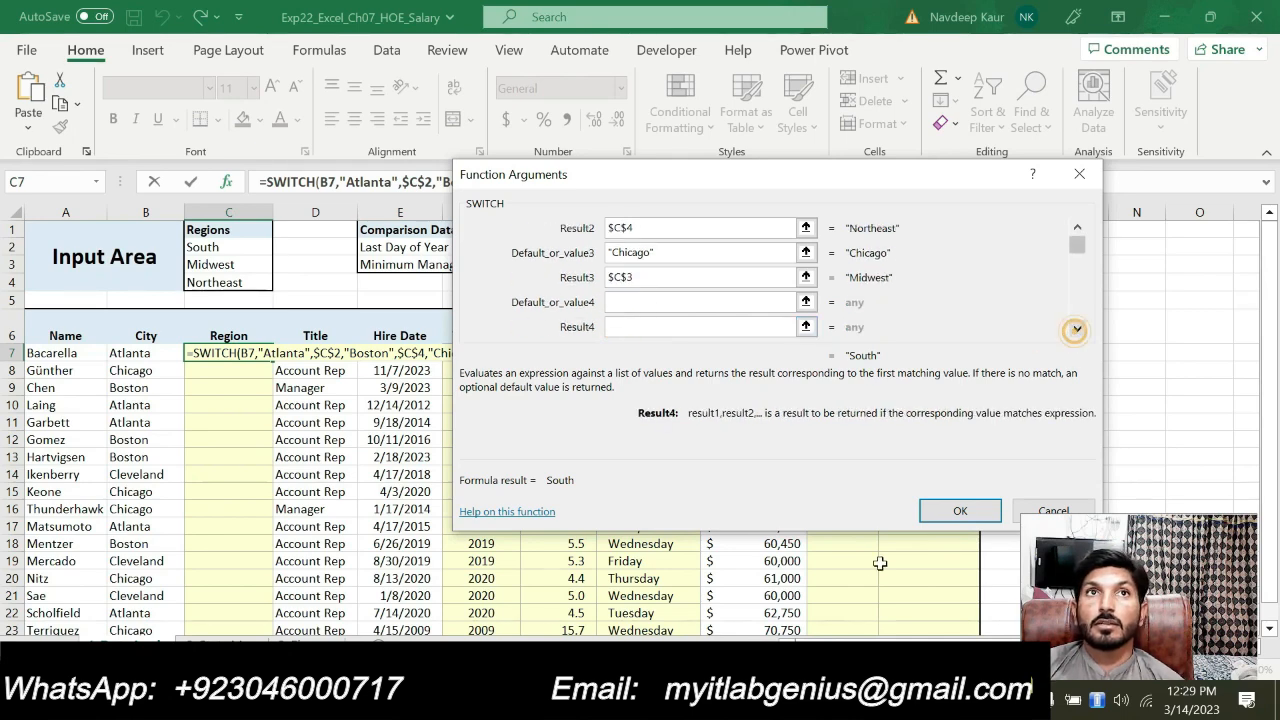
key(alt+Tab)
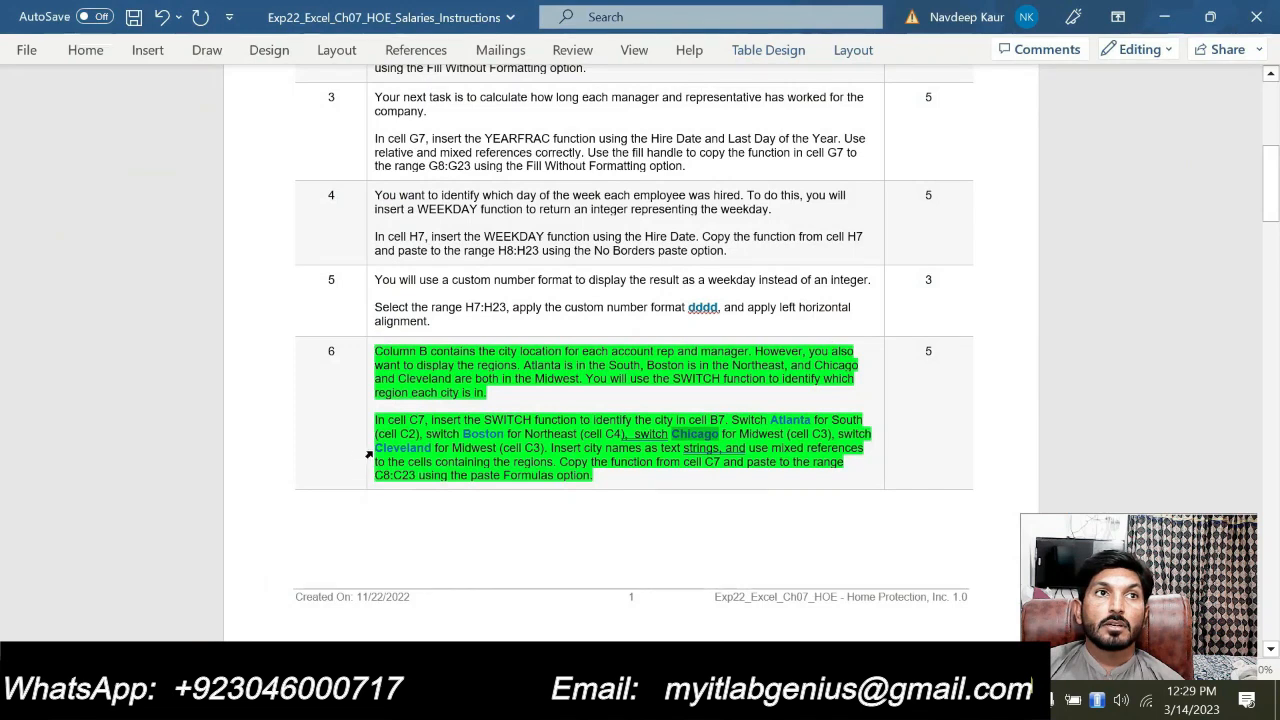
double_click(403, 448)
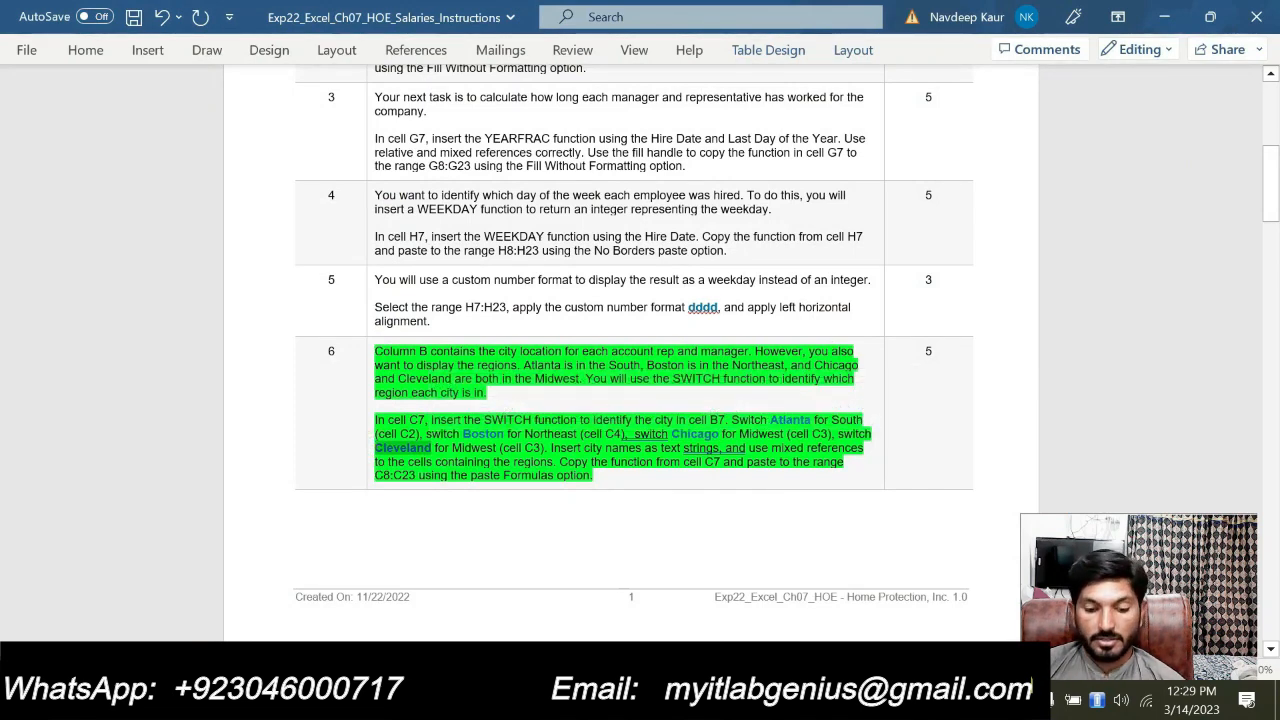
key(alt+Tab)
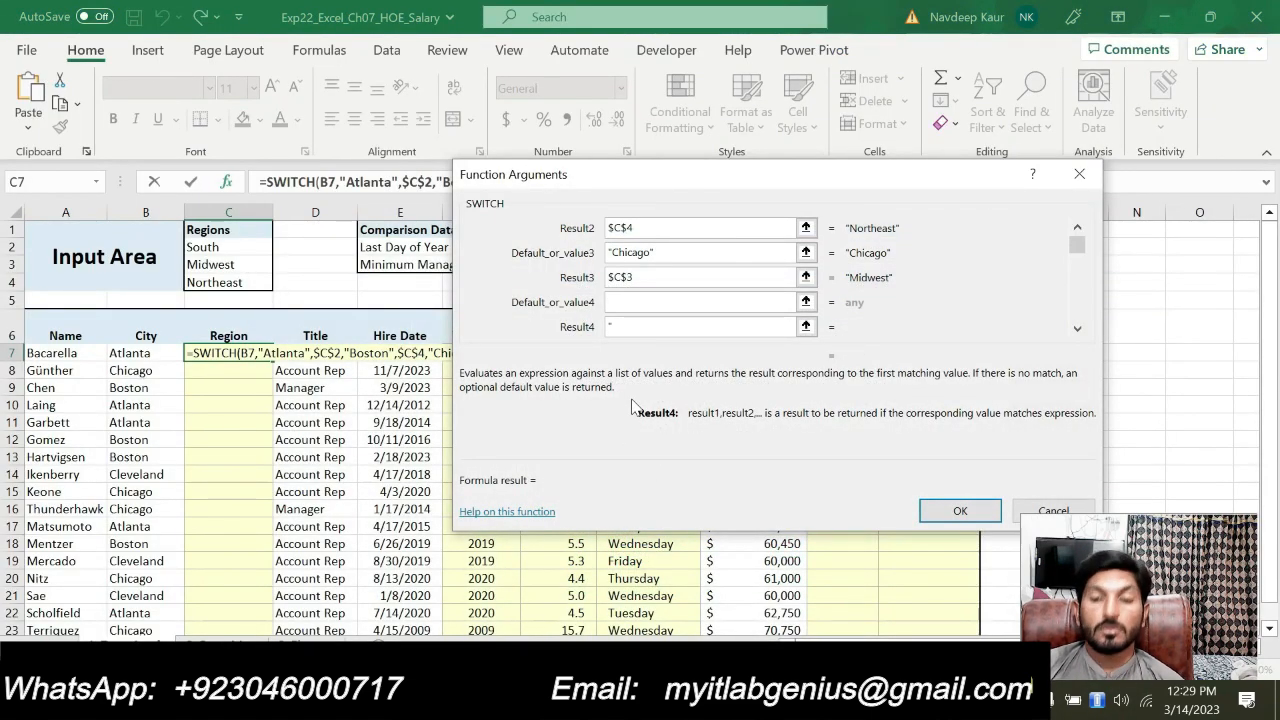
key(BackSpace)
click(627, 302)
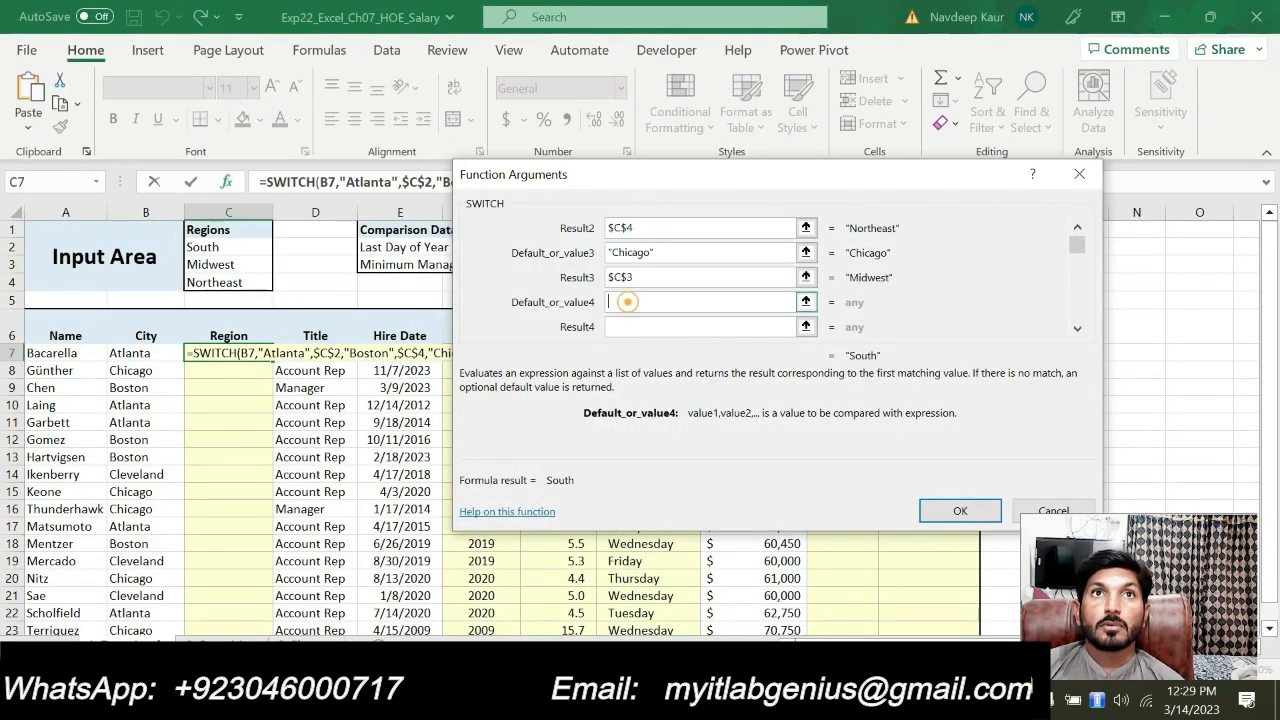
text("Cleveland)
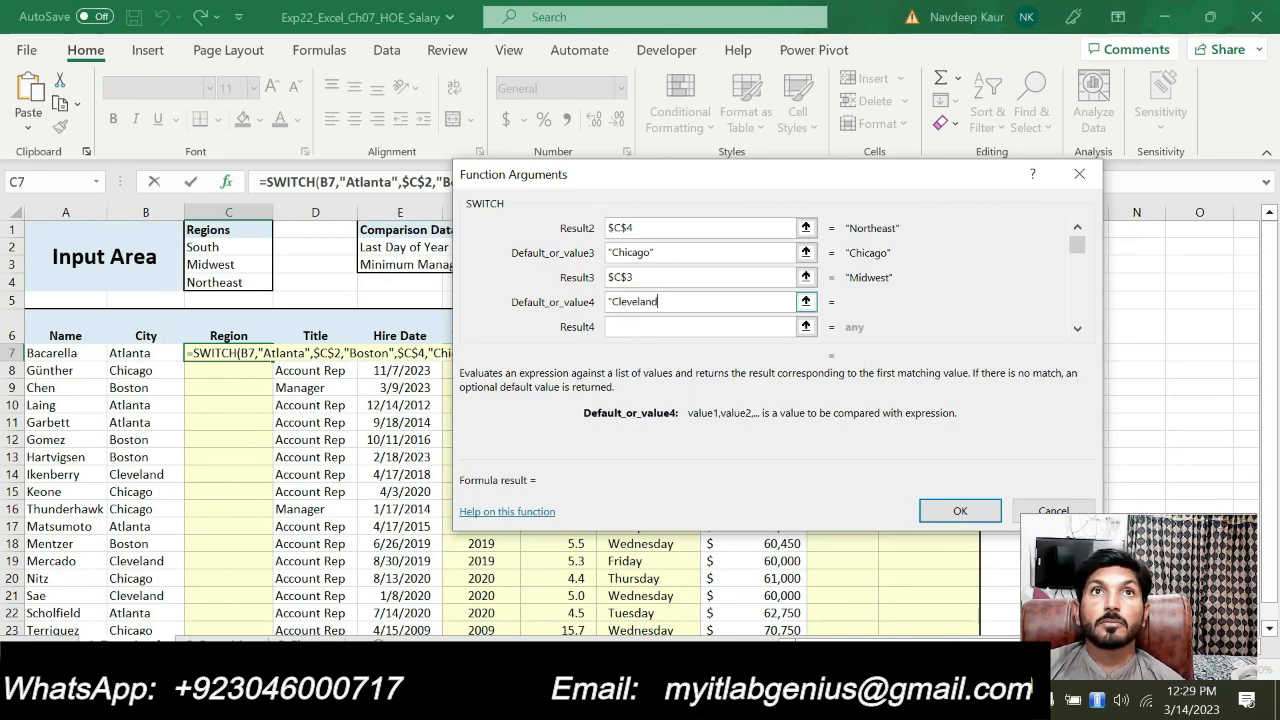
text(")
Check Cleveland's region cell in Word's step 6 instruction and set Result4 of the SWITCH function in Excel to the Midwest cell as $C$3.
click(627, 327)
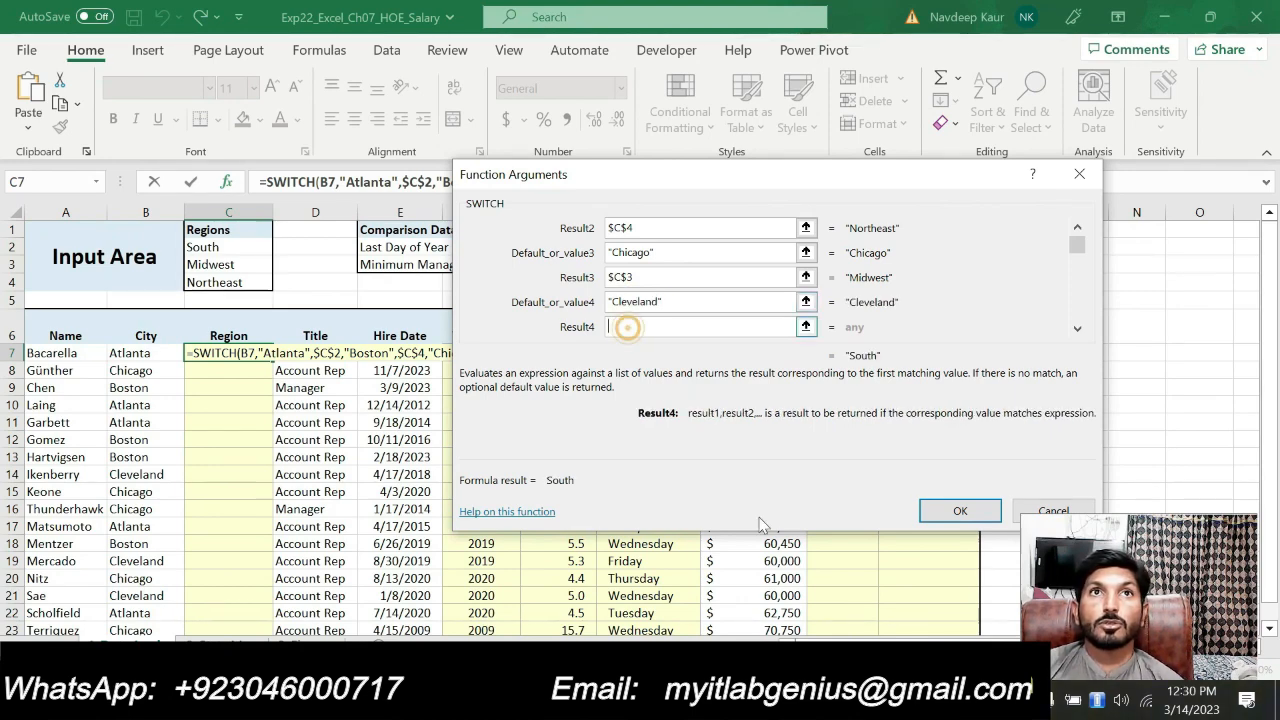
key(alt+Tab)
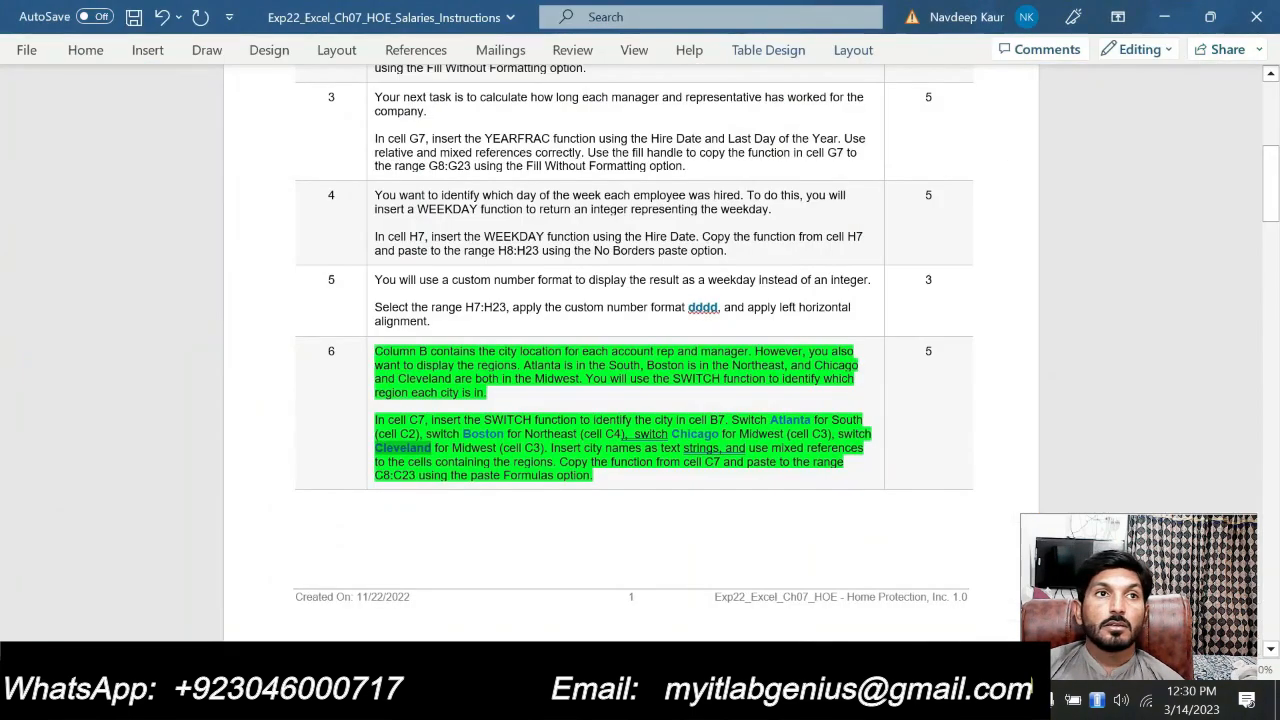
drag(506, 448, 540, 448)
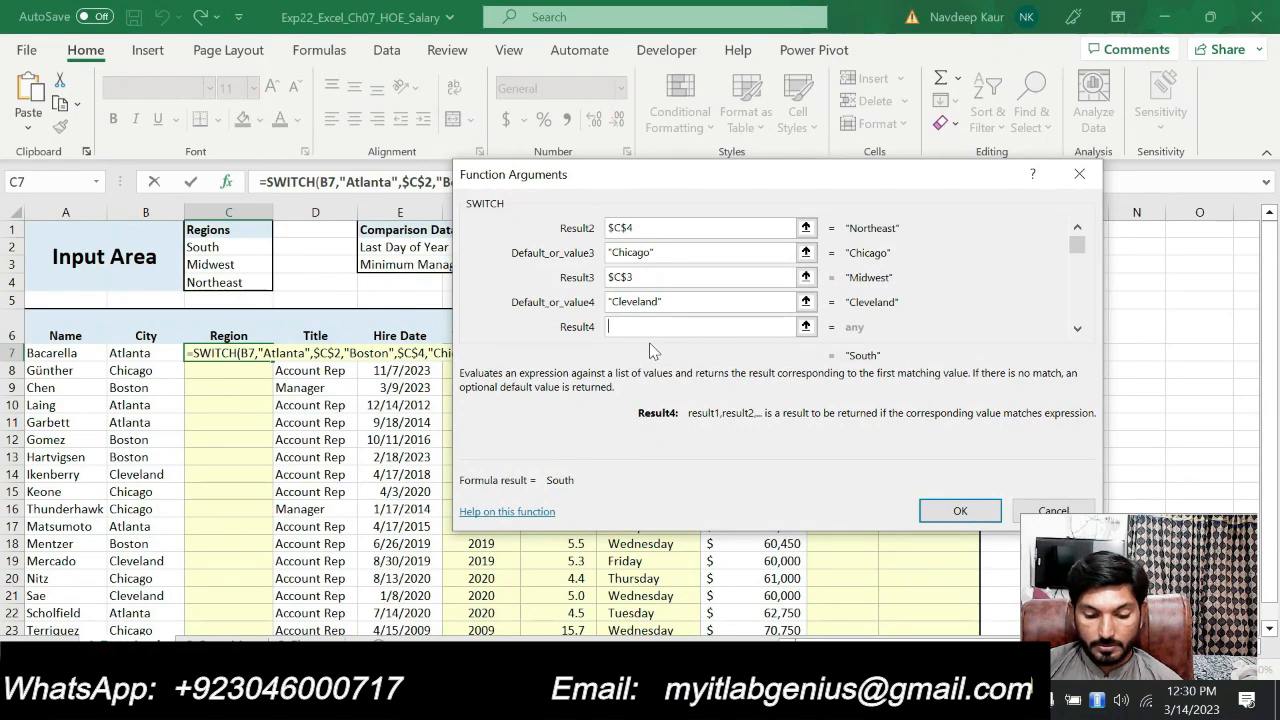
text(c2)
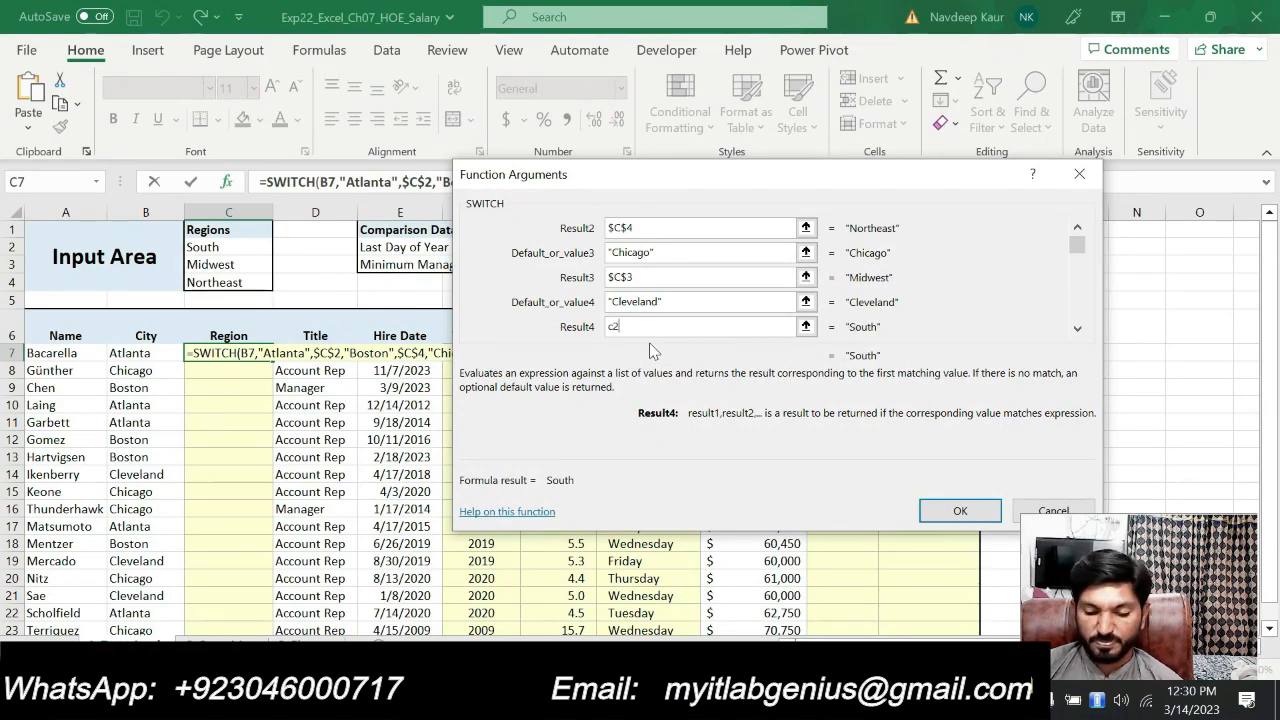
key(BackSpace)
key(BackSpace)
text(C3)
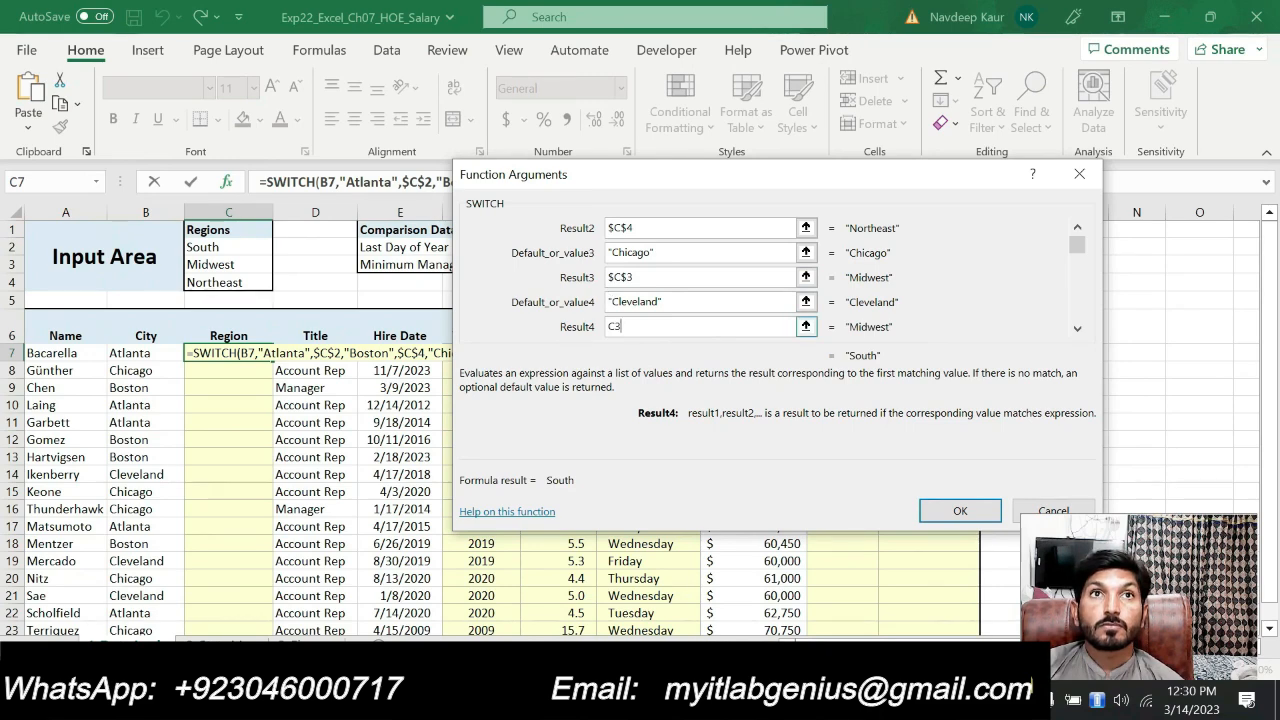
click(609, 326)
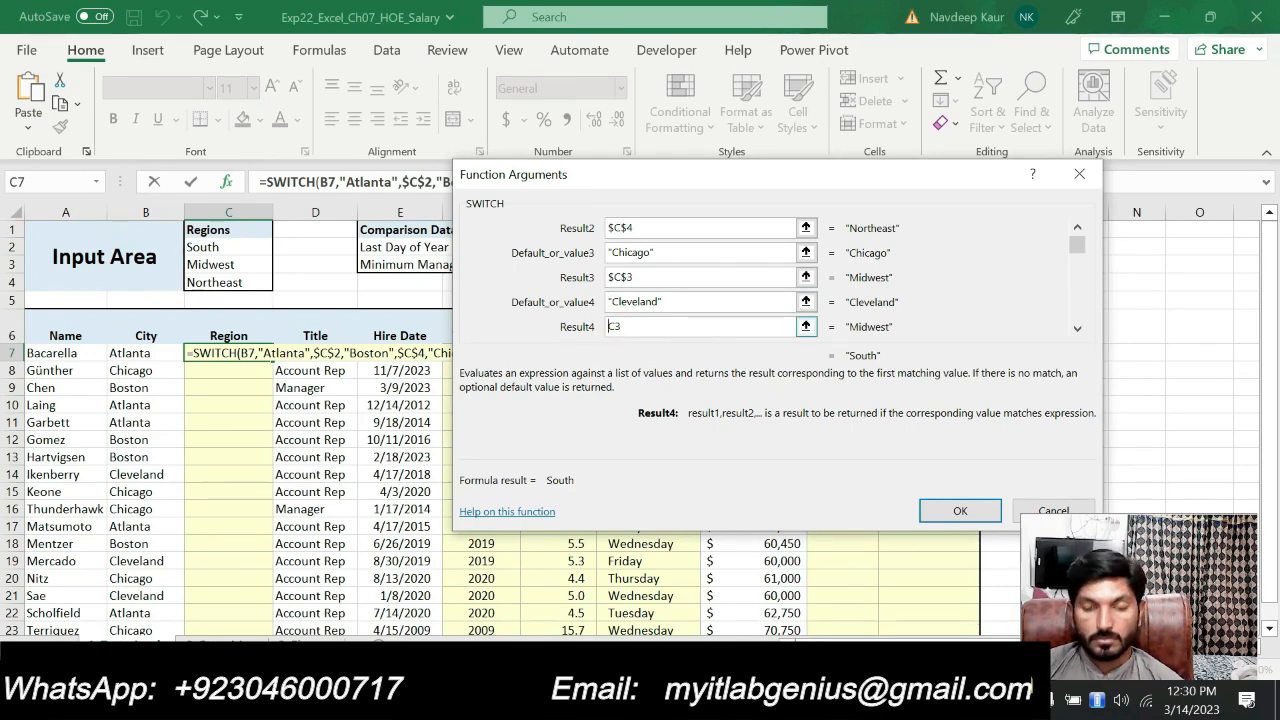
text($)
click(620, 326)
text($)
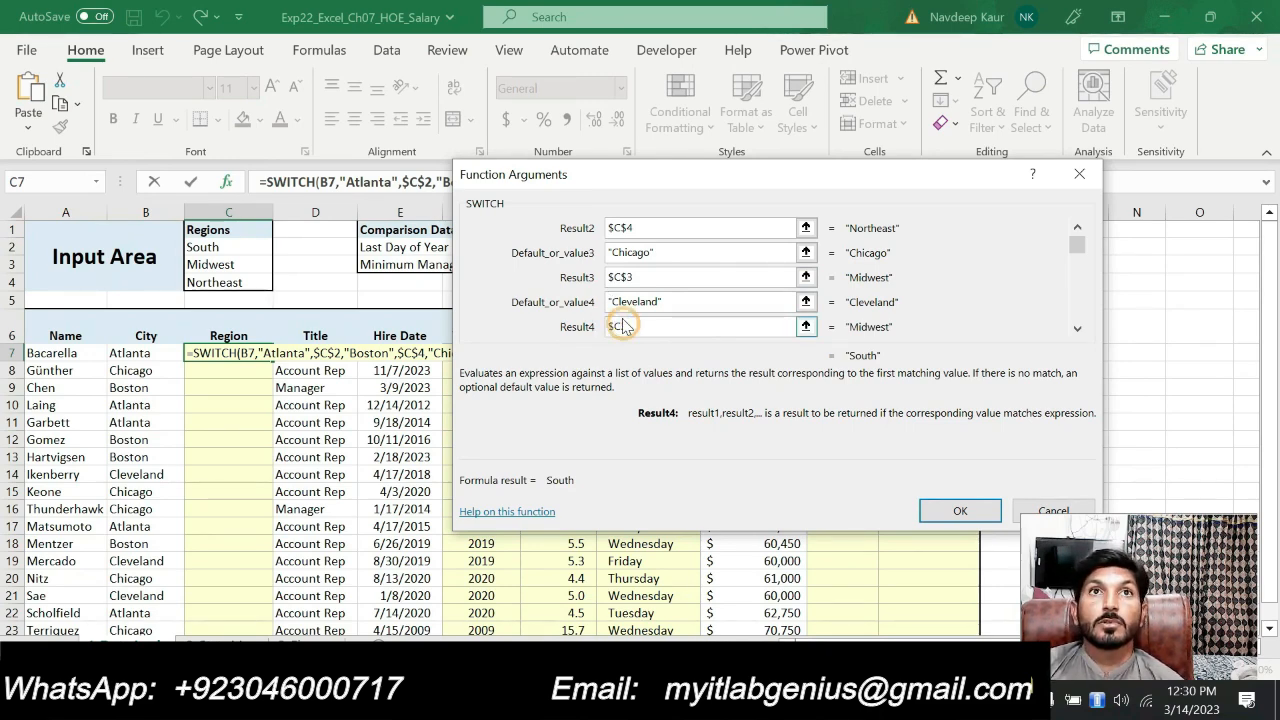
Accept the SWITCH function in C7 and copy it down to the range C8:C23.
click(945, 517)
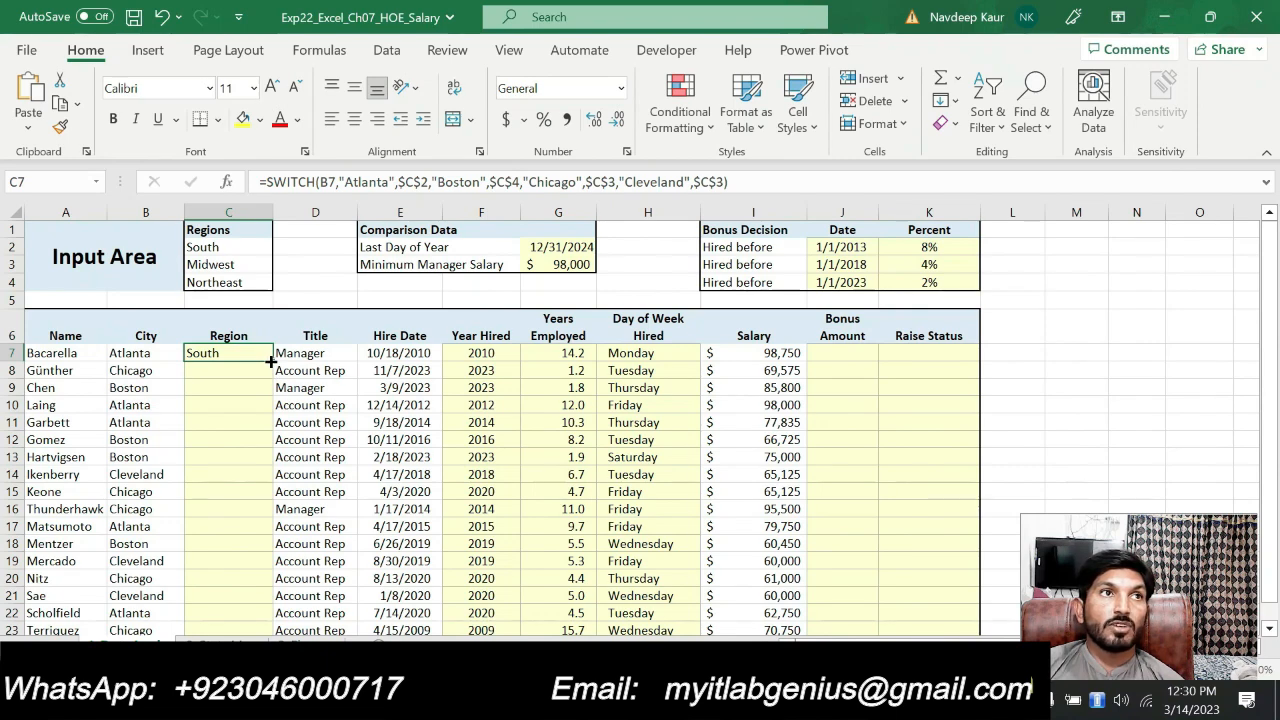
drag(268, 362, 257, 598)
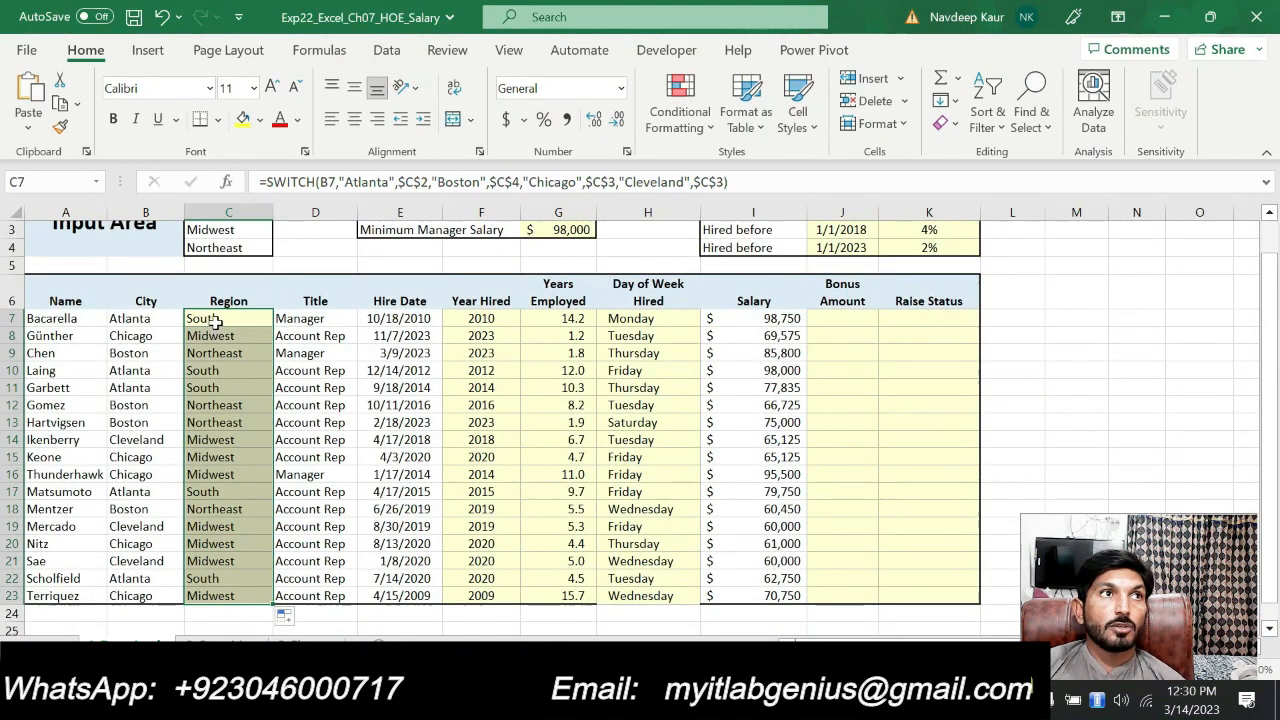
Compare the Atlanta and Boston rows' regions with step 6 of the Word instructions and examine the SWITCH formula in C9.
click(135, 318)
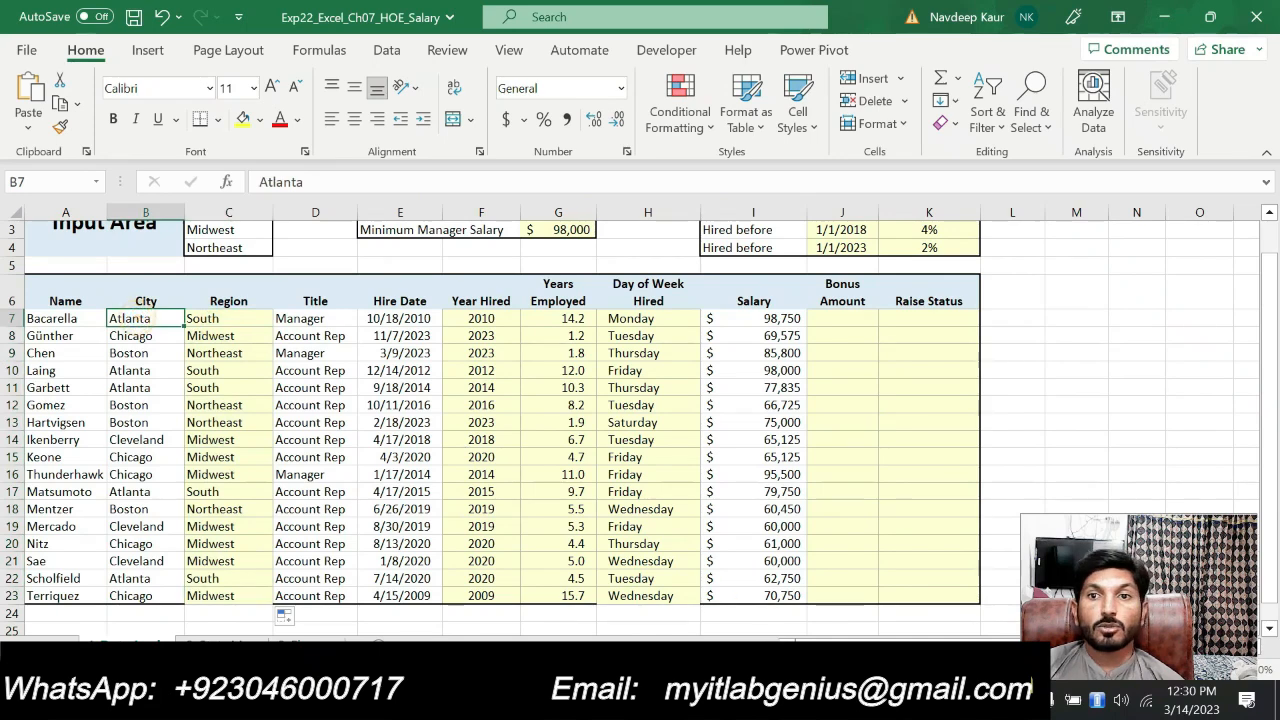
key(alt+Tab)
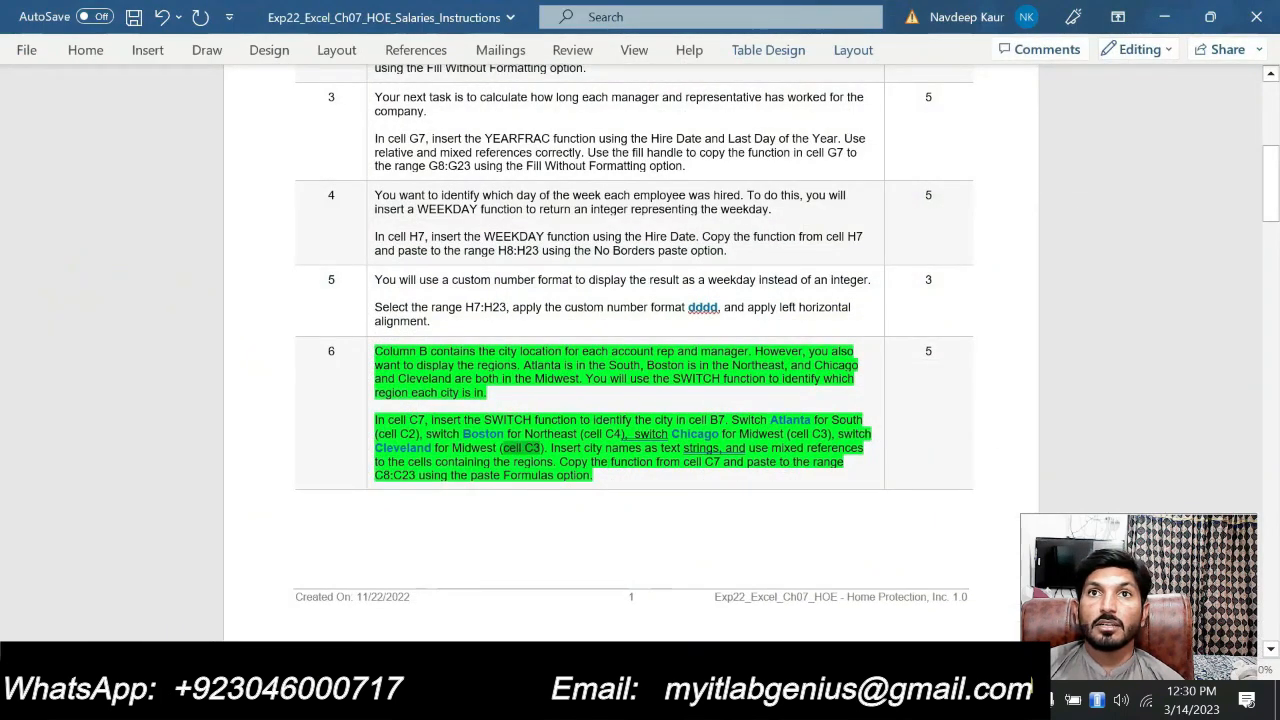
drag(770, 420, 862, 420)
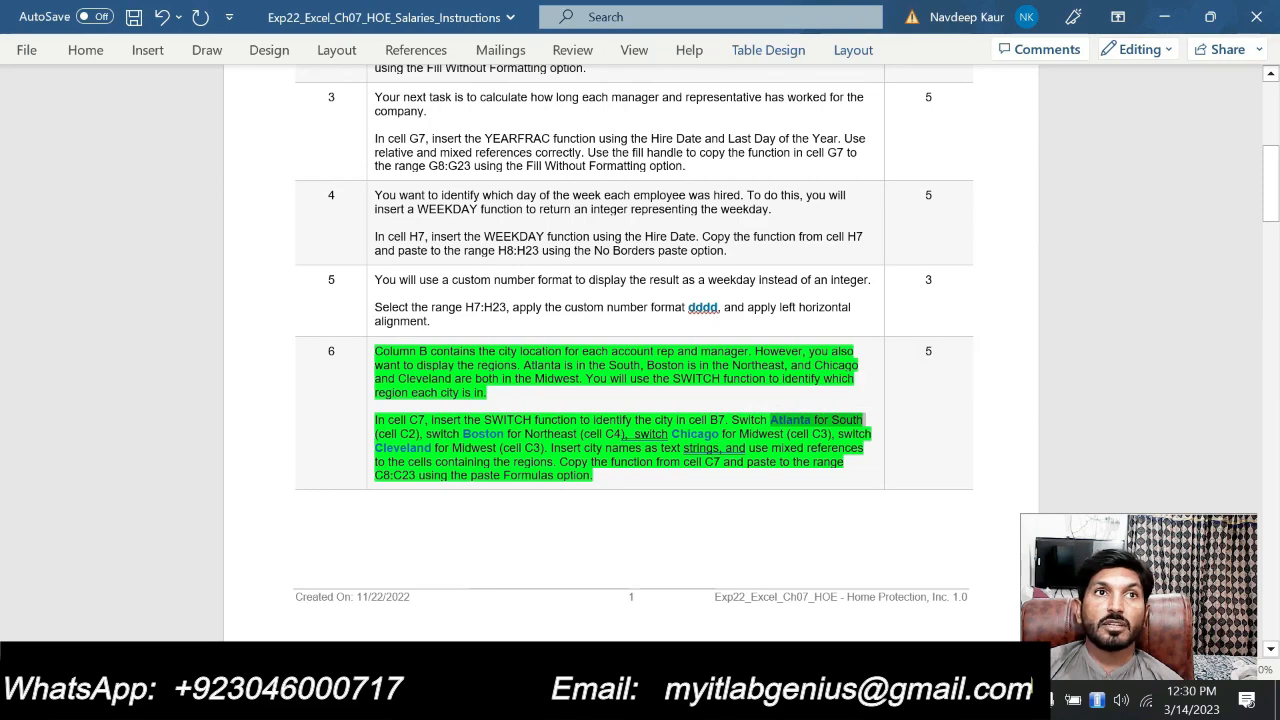
drag(463, 434, 578, 434)
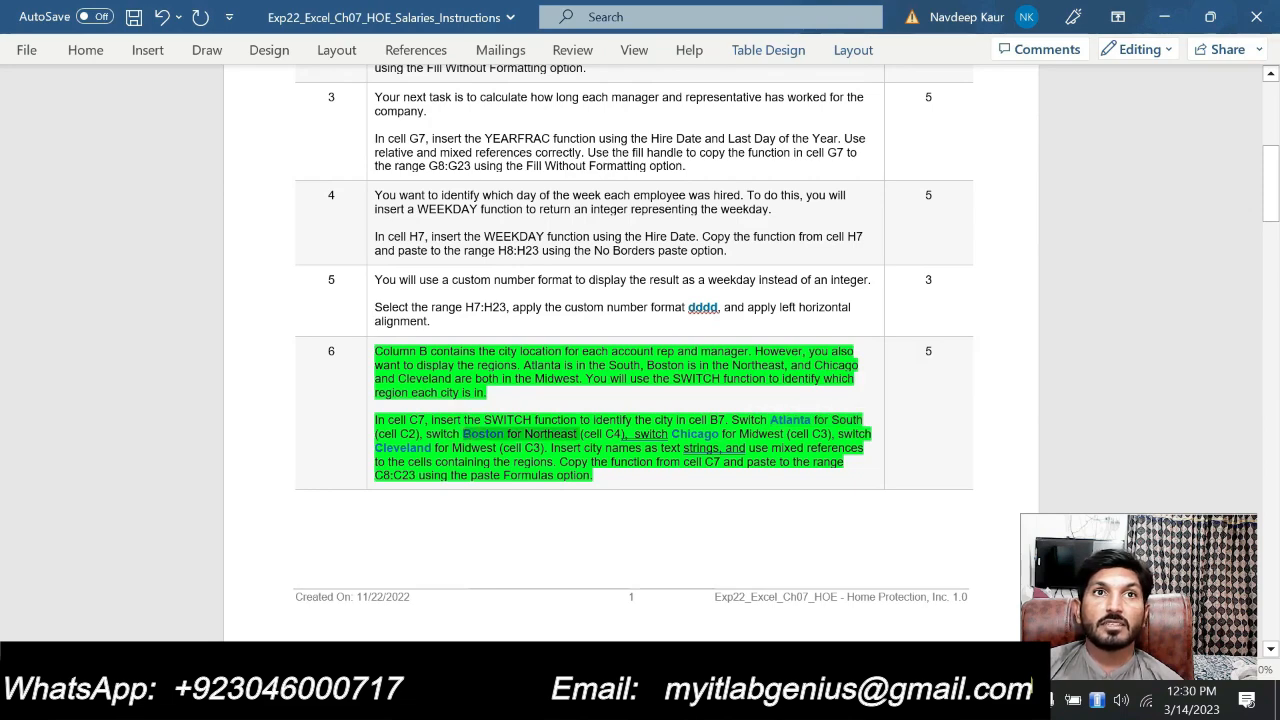
key(alt+Tab)
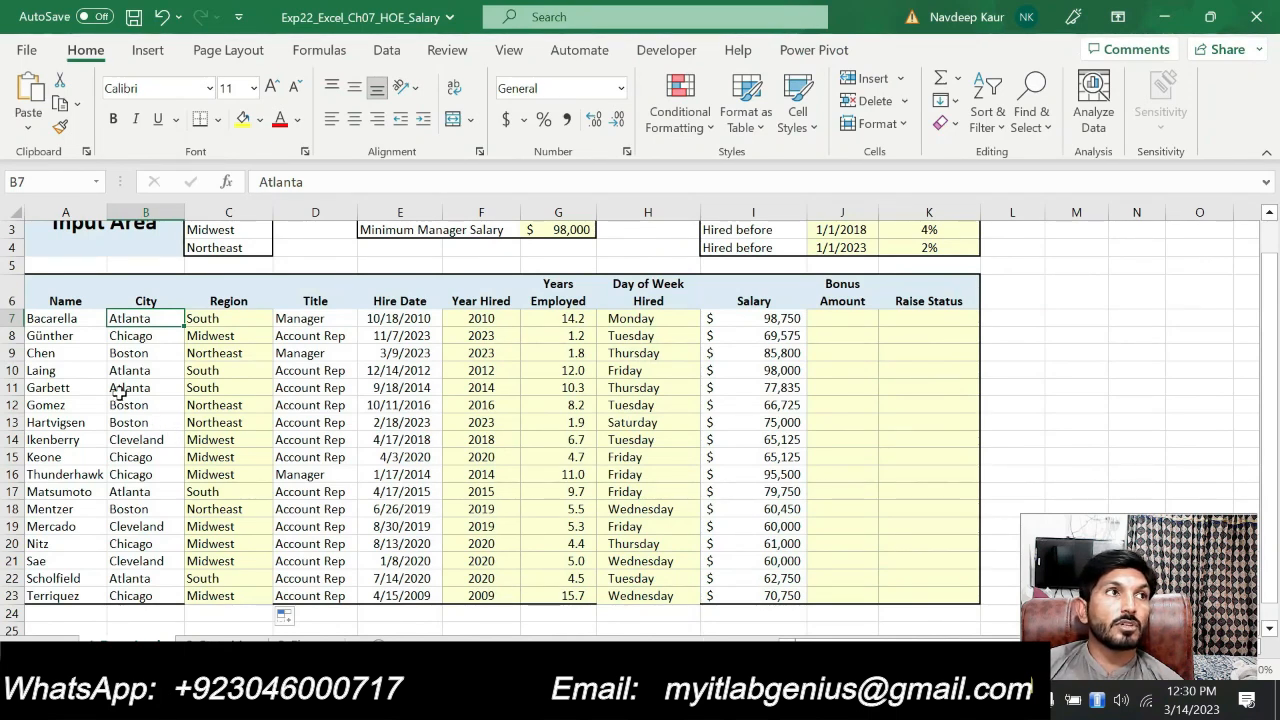
click(152, 353)
click(229, 353)
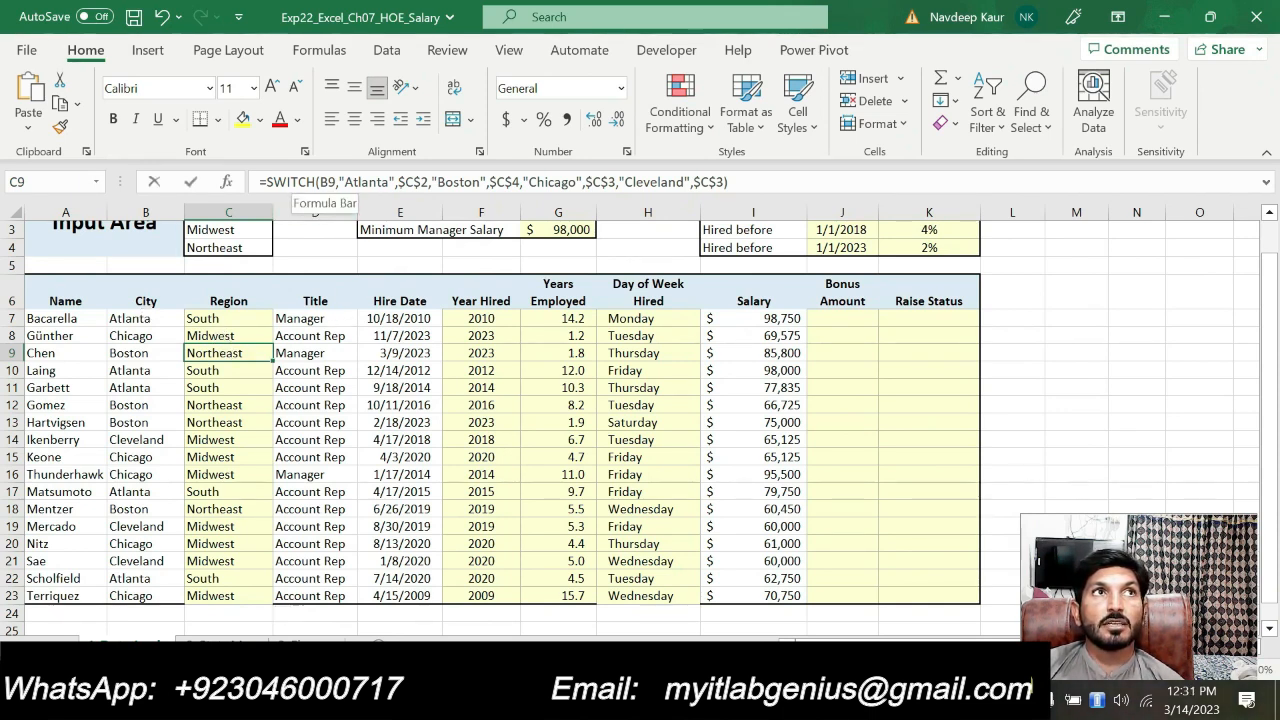
drag(265, 182, 730, 182)
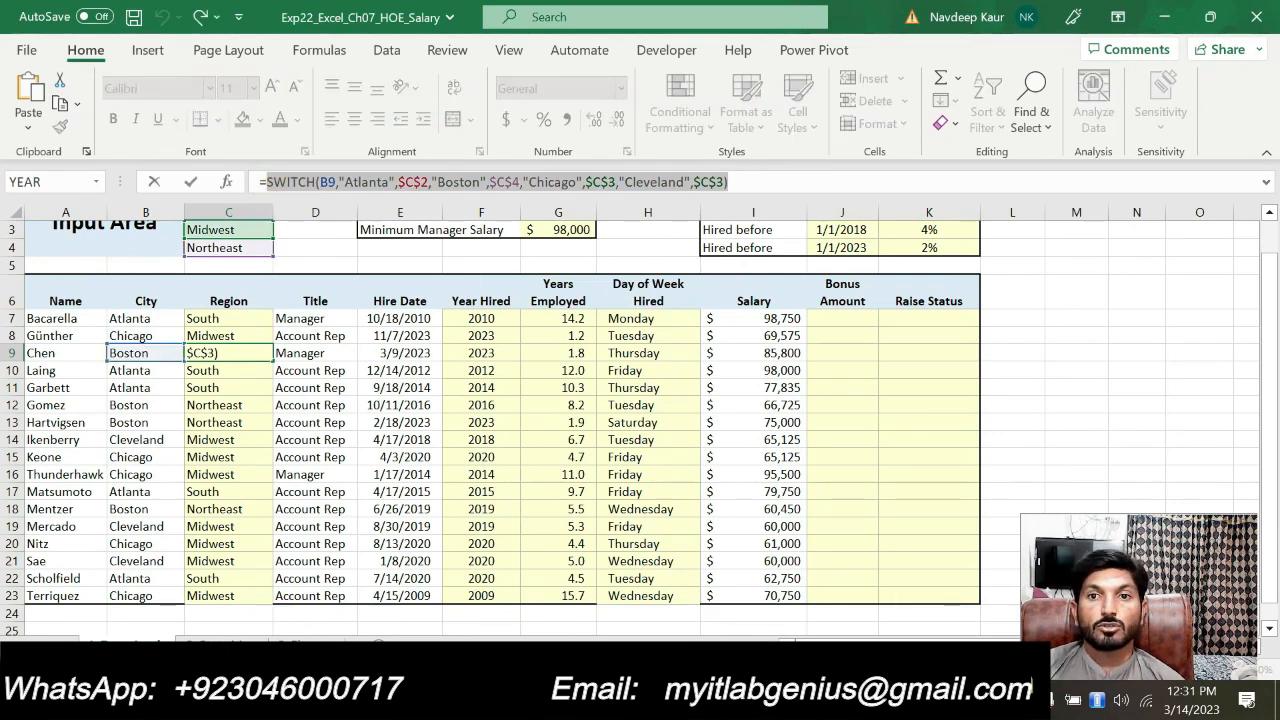
Switch to the Word instructions and undo the green highlight on step 6.
key(alt+Tab)
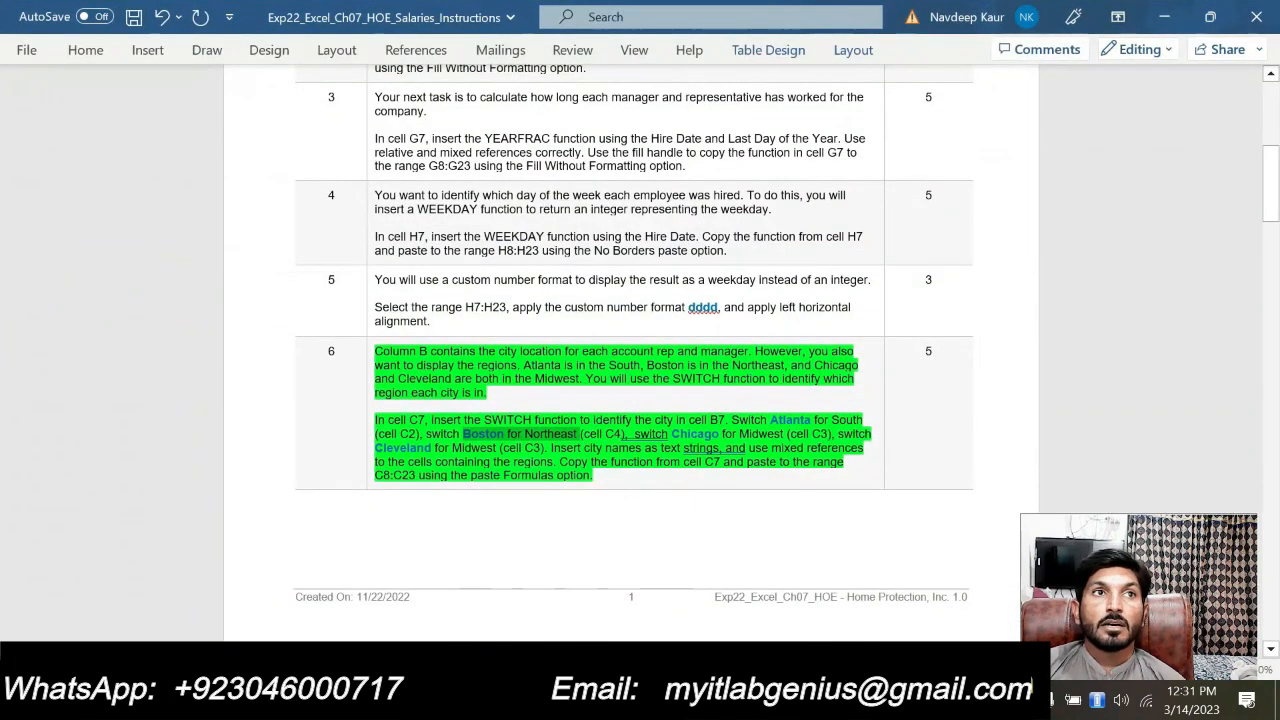
click(616, 477)
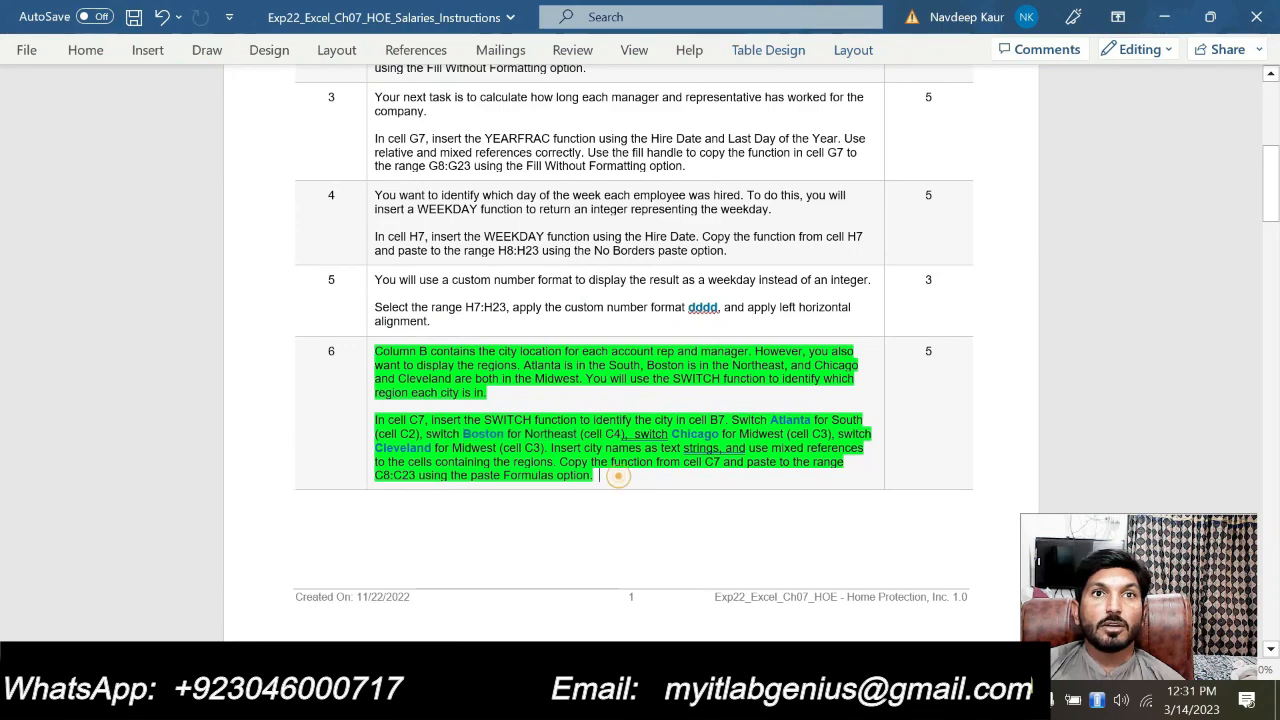
key(ctrl+z)
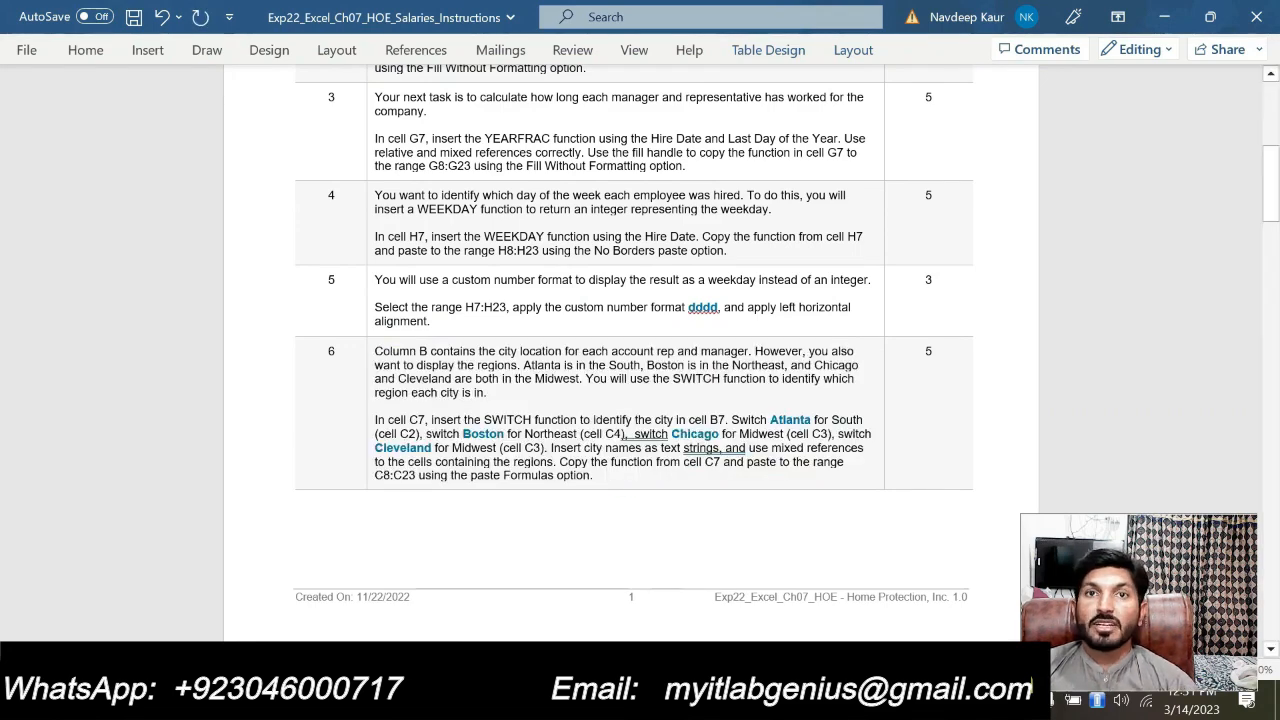
Highlight the full step 7 instruction text in green in Word and return to cell J7 in the Excel workbook.
drag(1277, 181, 1277, 265)
drag(497, 314, 463, 235)
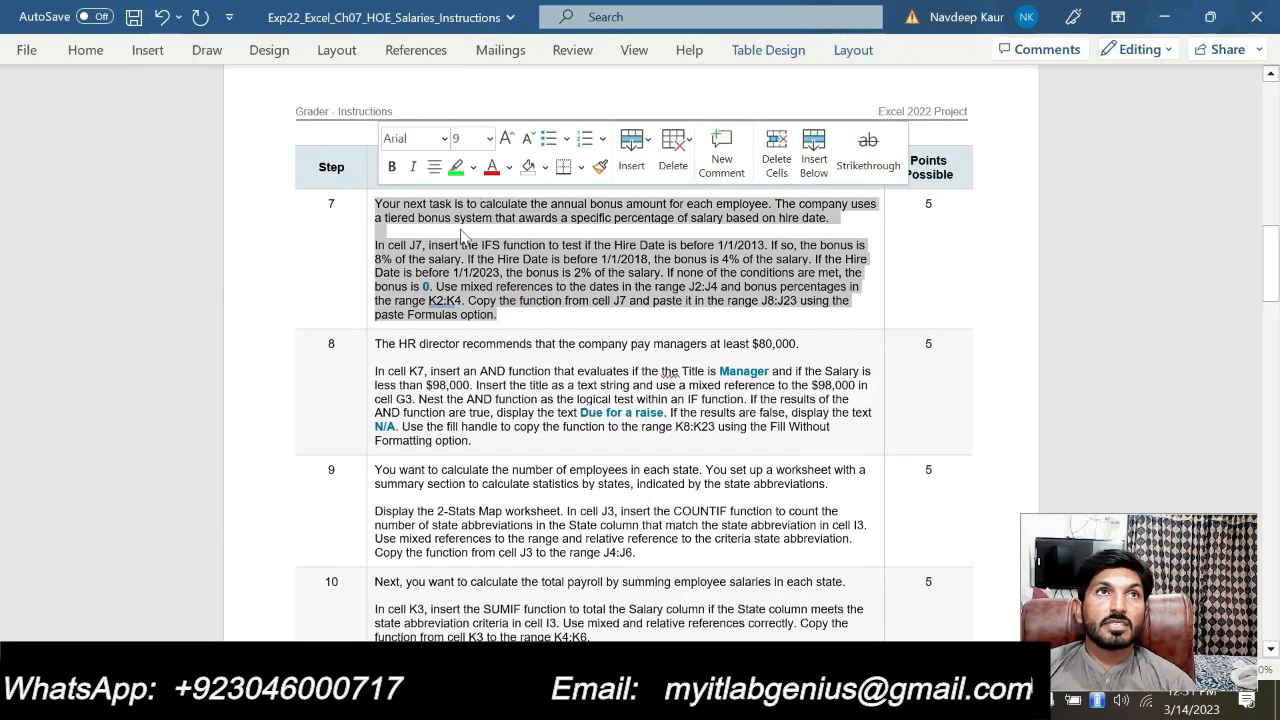
click(456, 167)
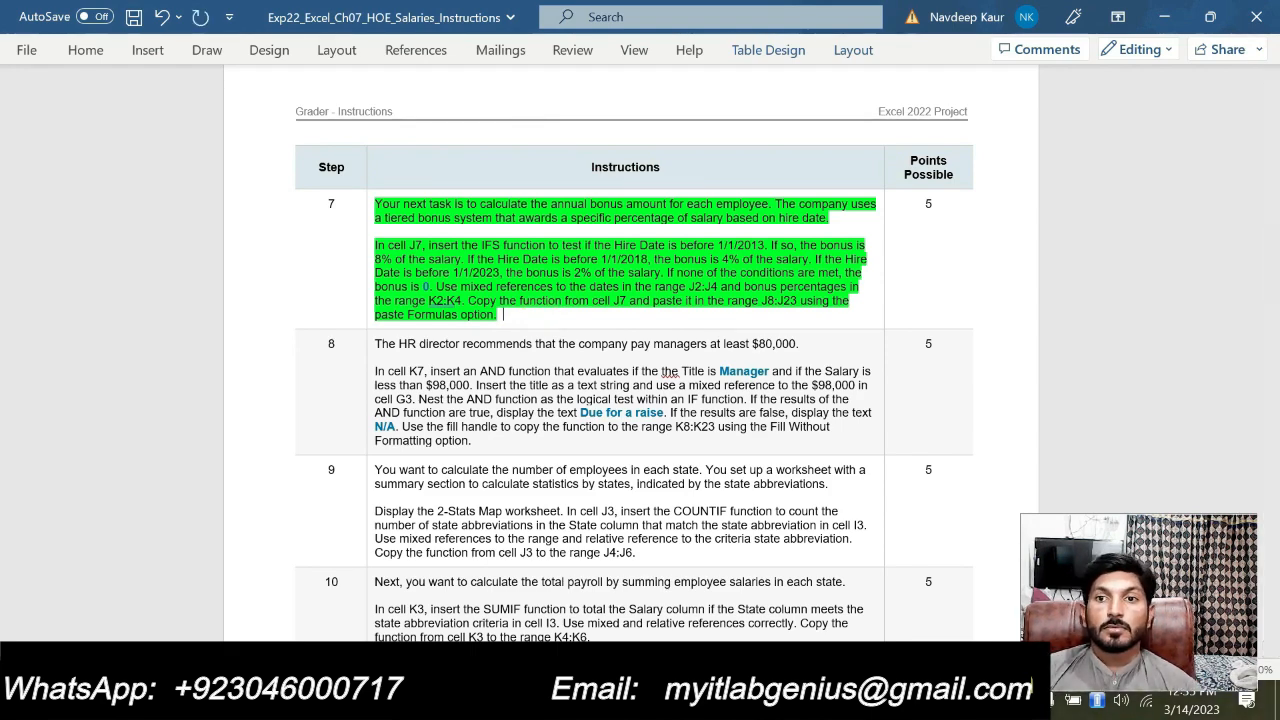
mouse_move(838, 700)
click(770, 602)
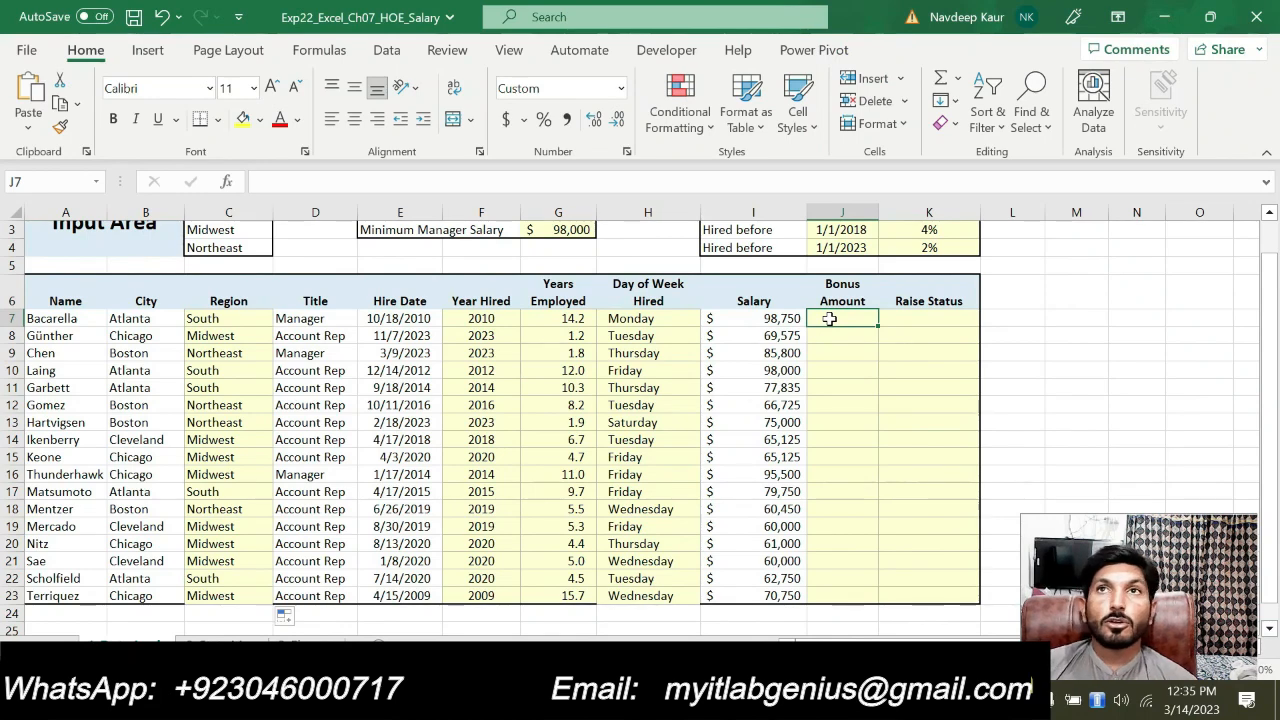
text(=)
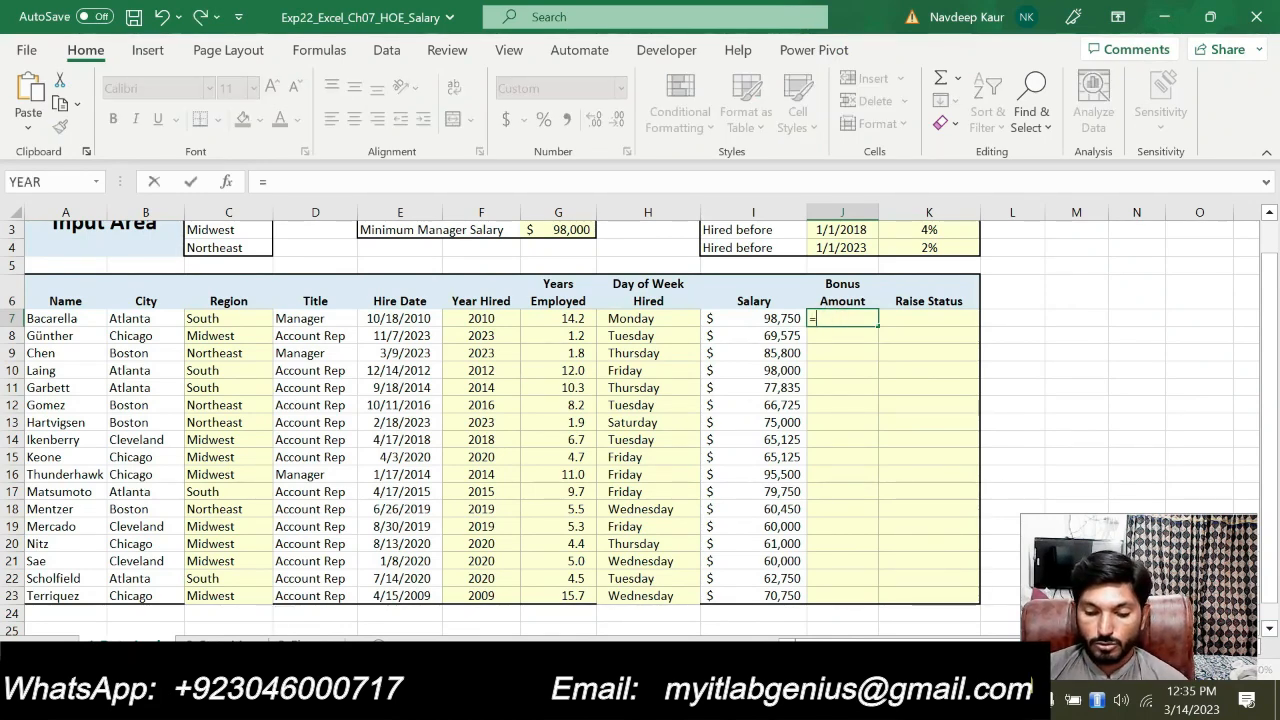
text(IFS)
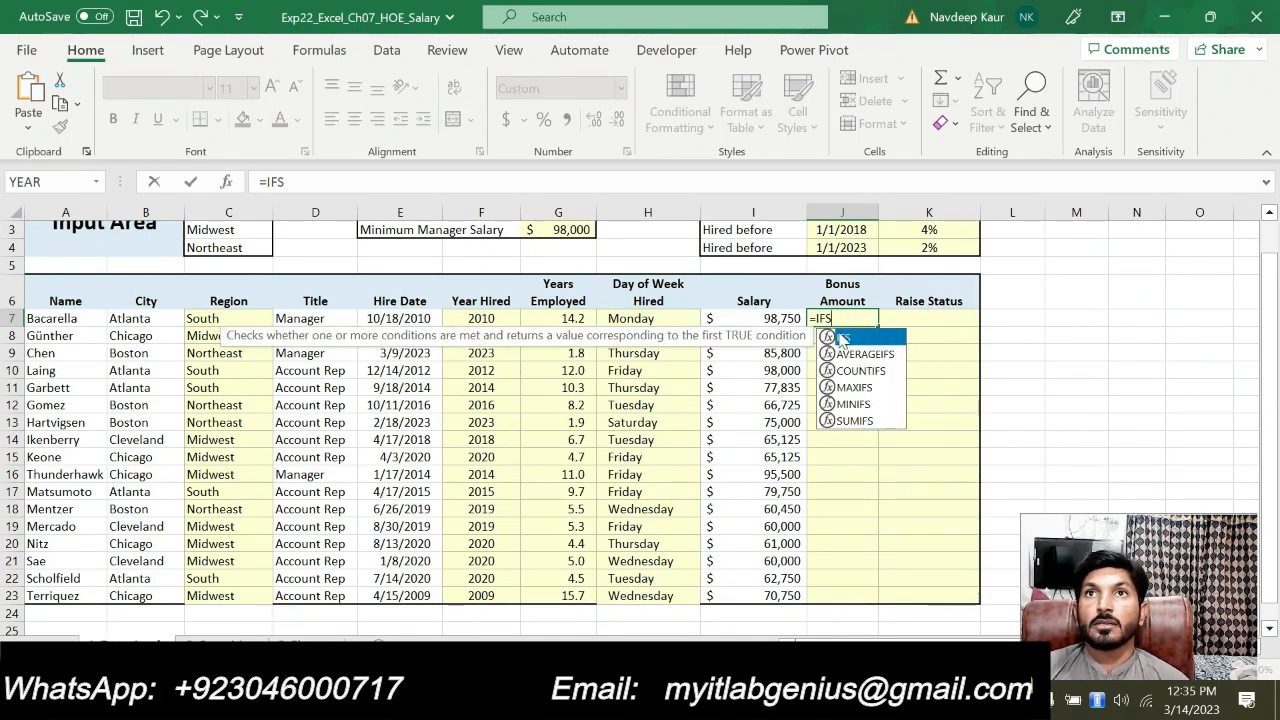
double_click(845, 340)
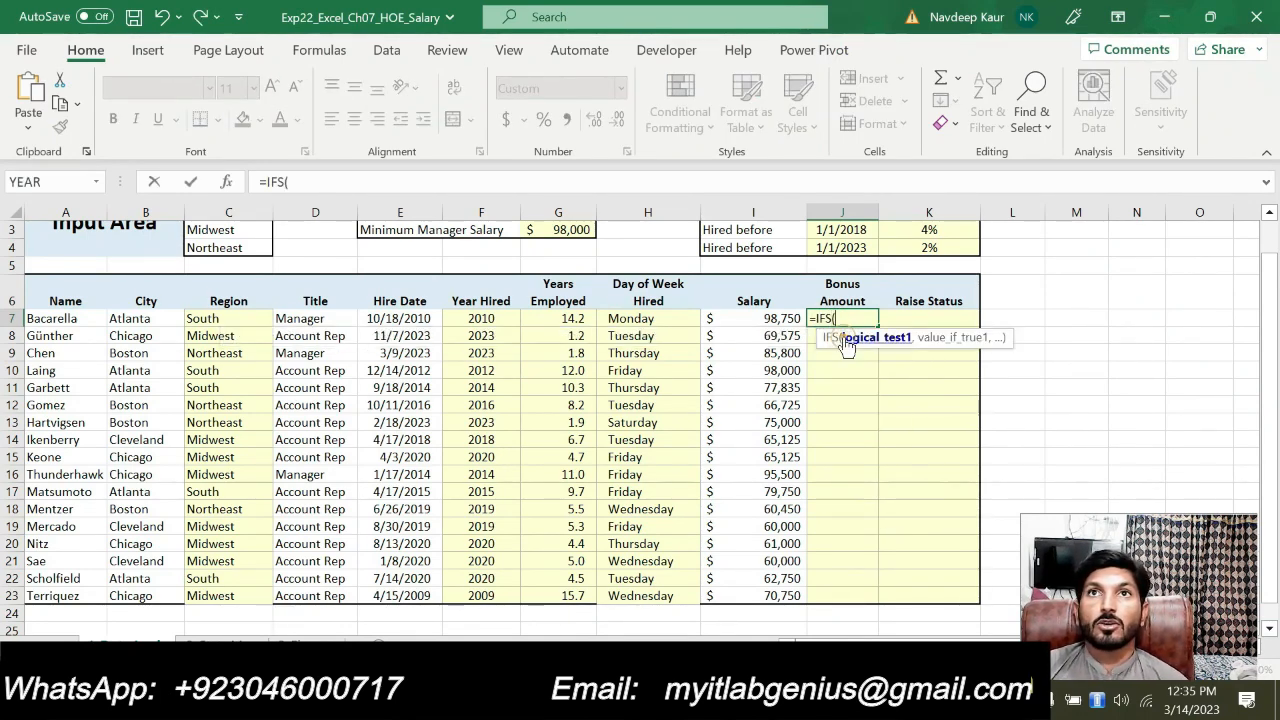
click(228, 186)
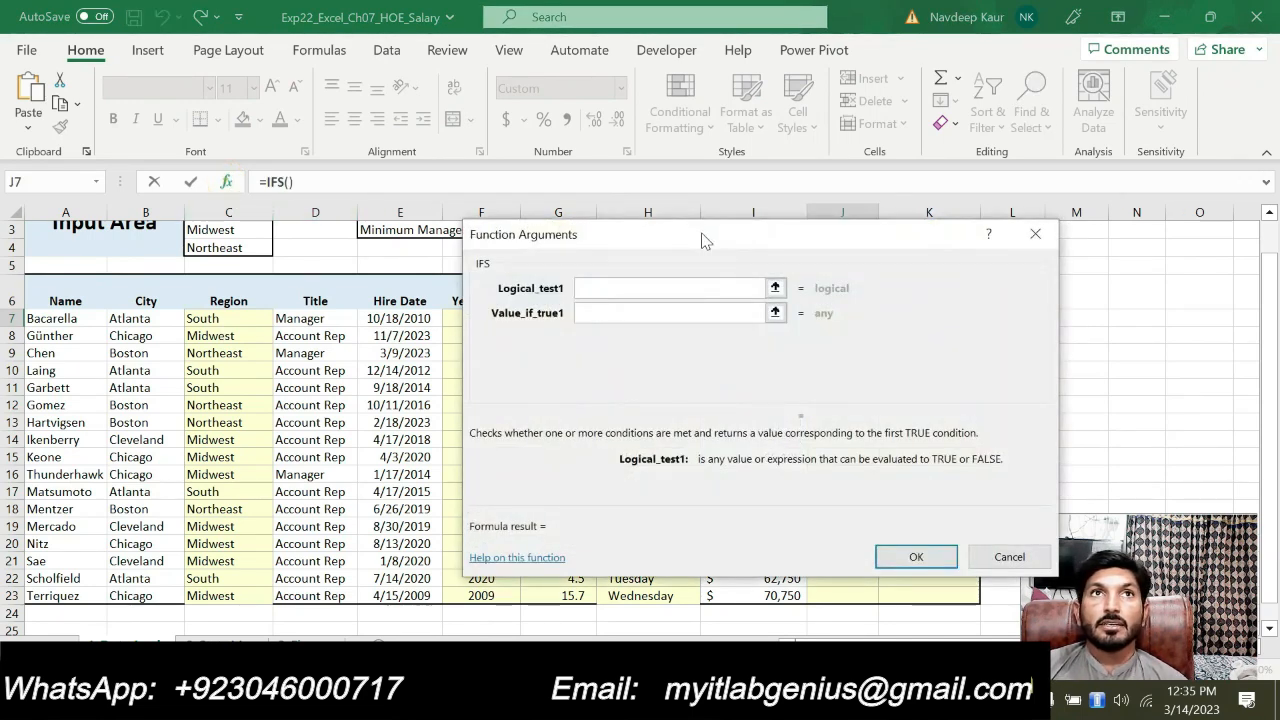
drag(700, 235, 760, 201)
drag(494, 265, 370, 217)
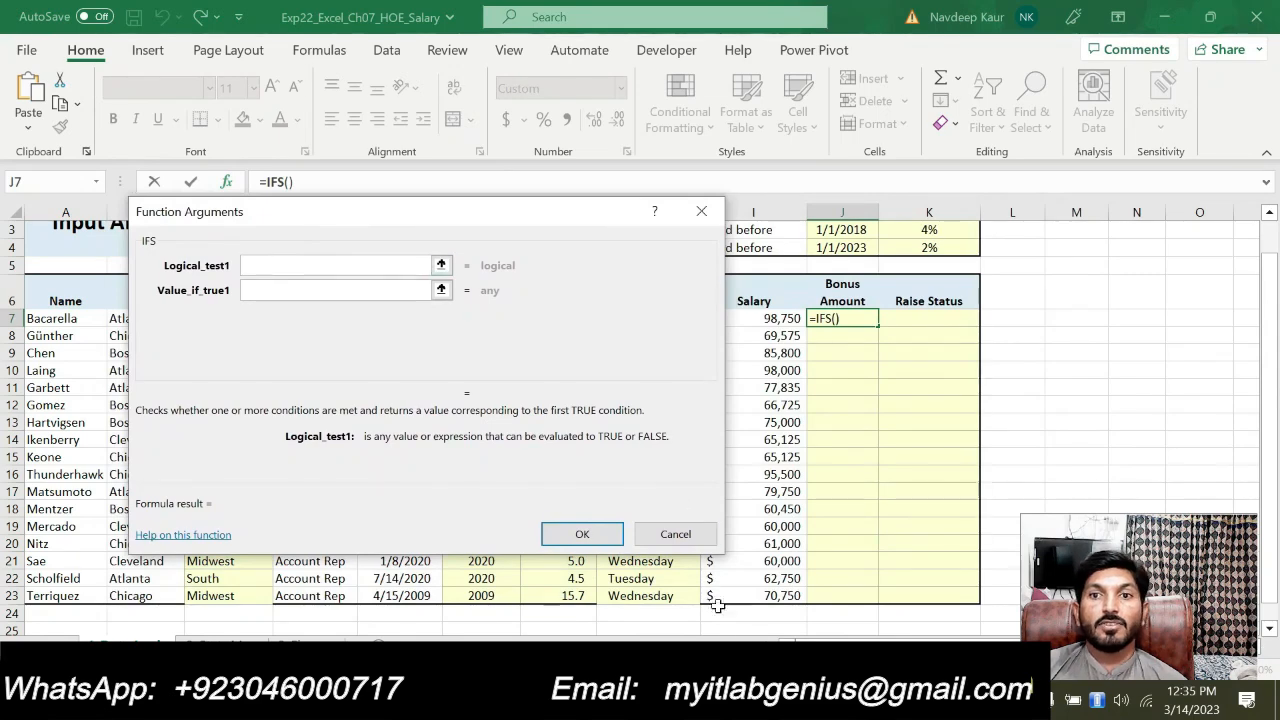
key(alt+Tab)
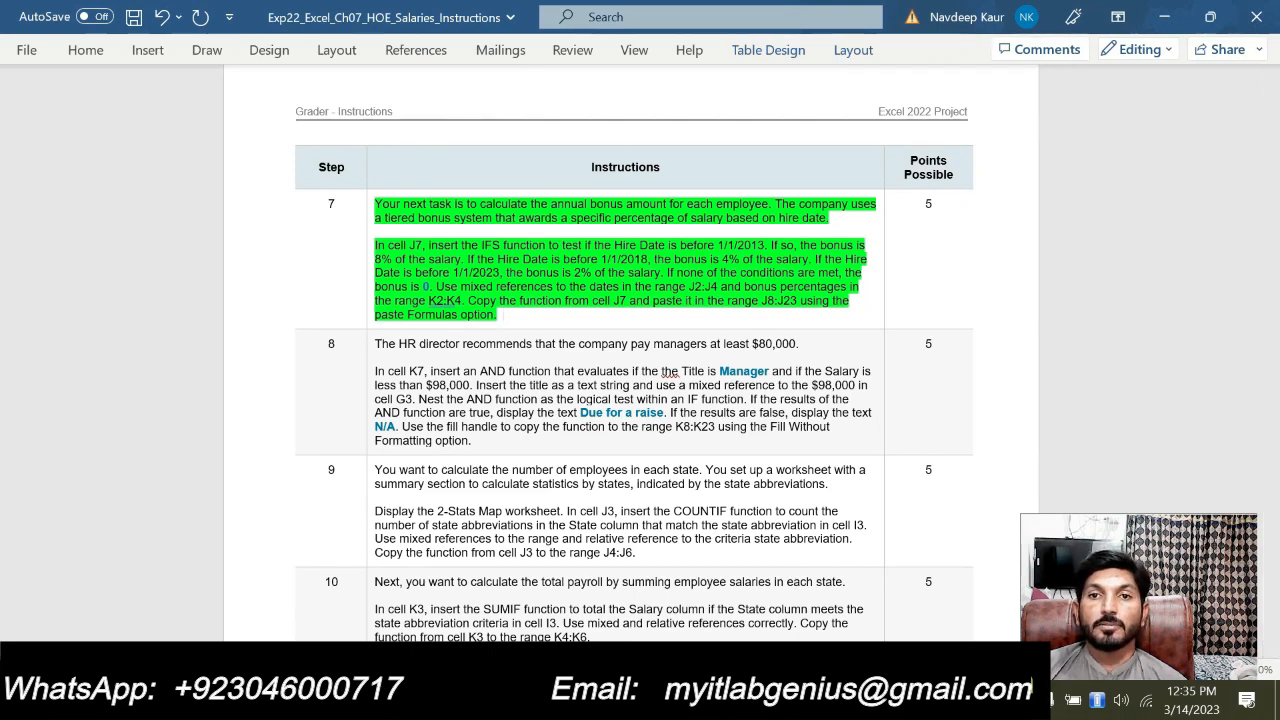
key(alt+Tab)
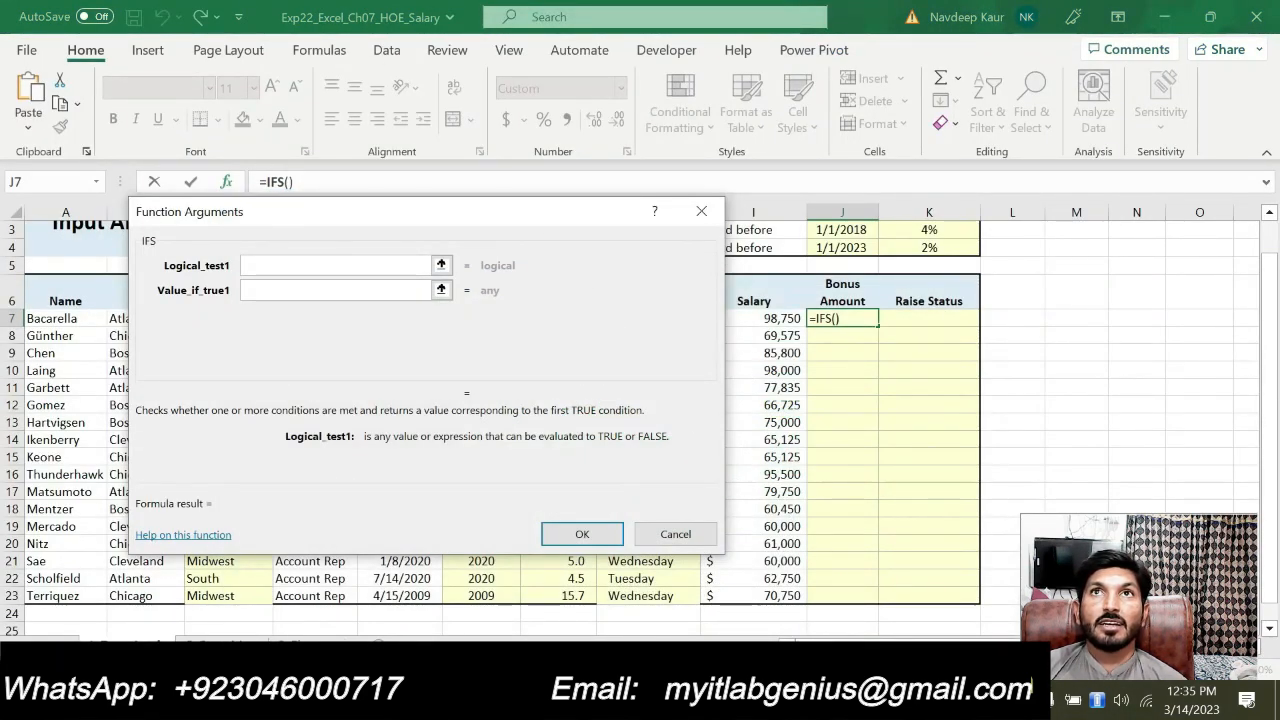
drag(533, 218, 500, 315)
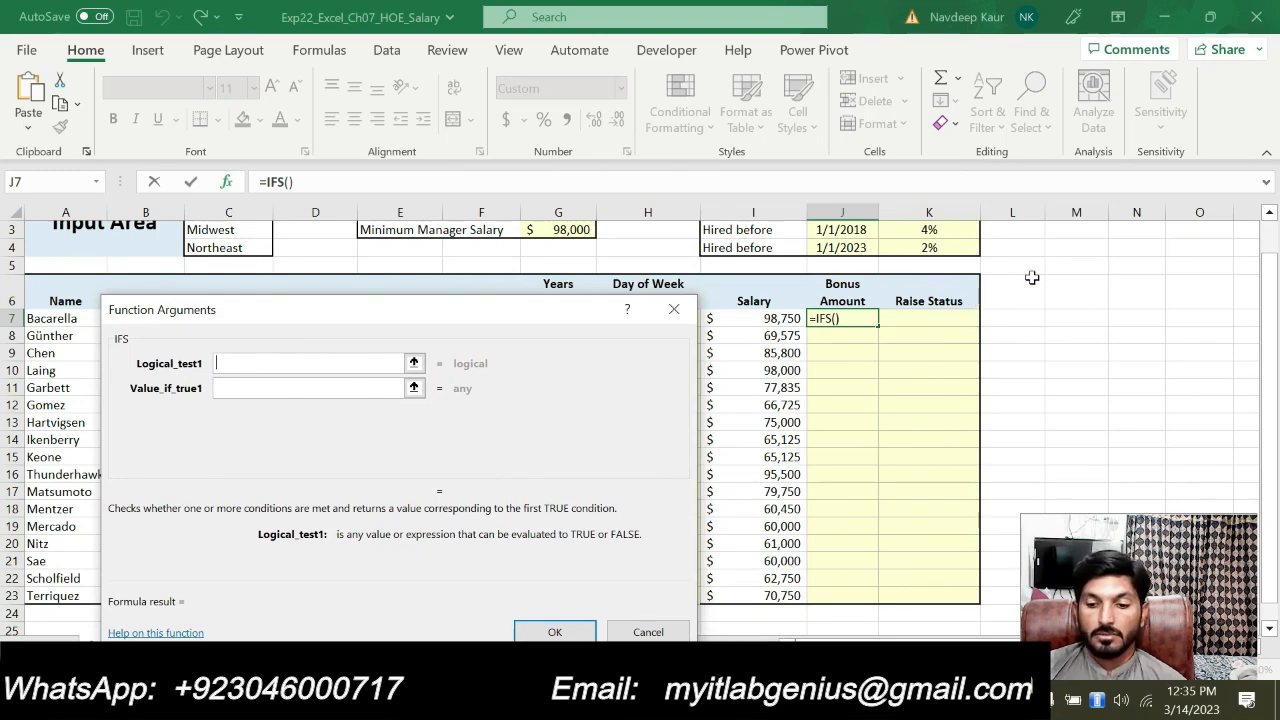
click(692, 316)
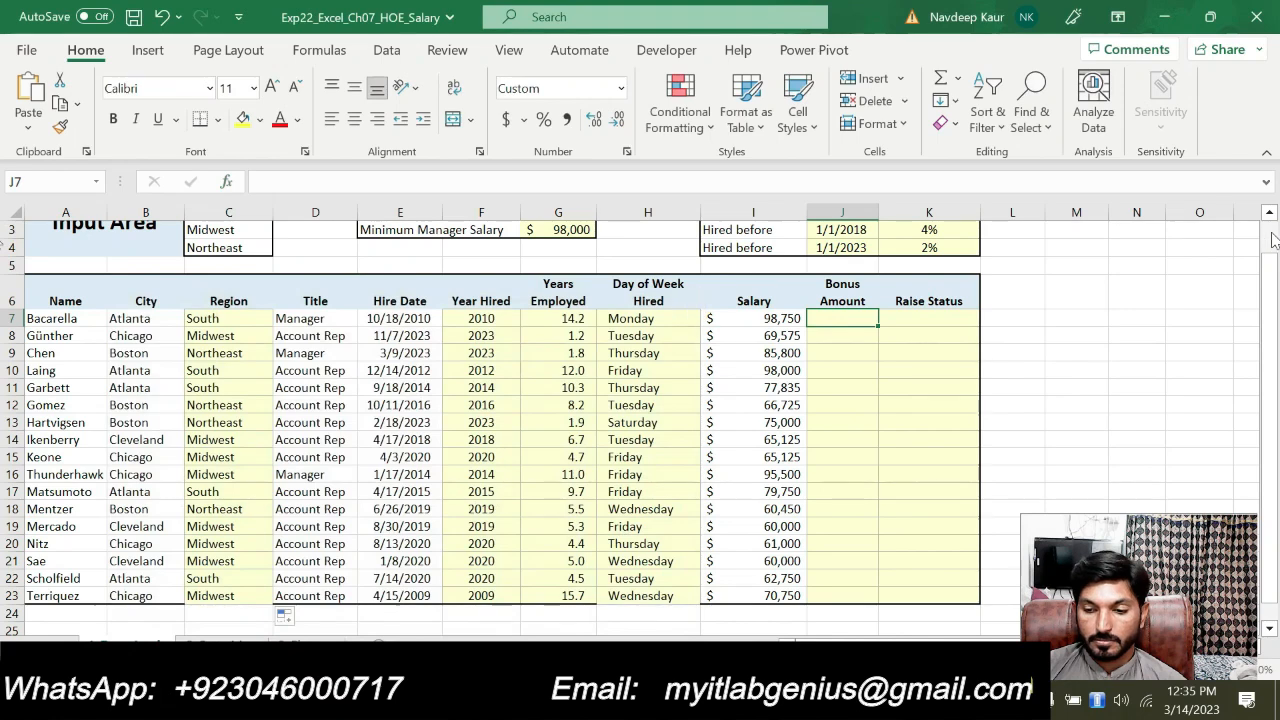
Start an IFS function in cell J7 and bring up its function arguments.
scroll(1211, 240, up, 2)
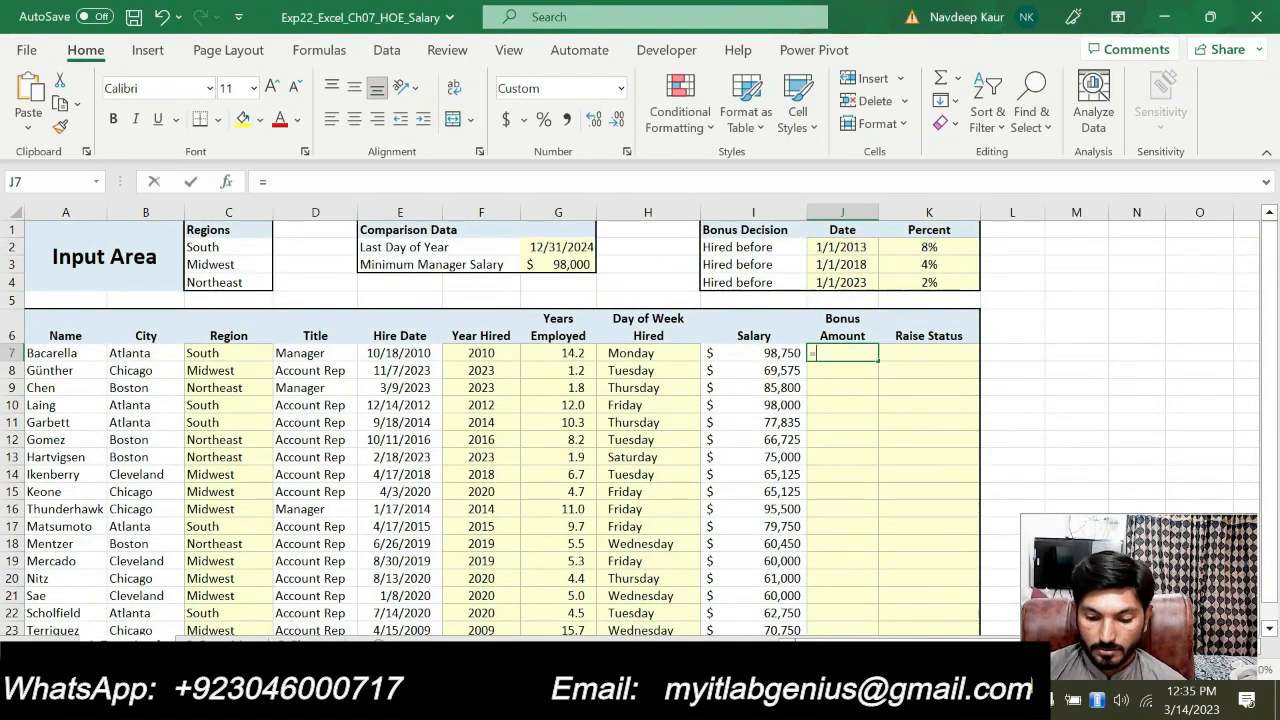
text(=IFS)
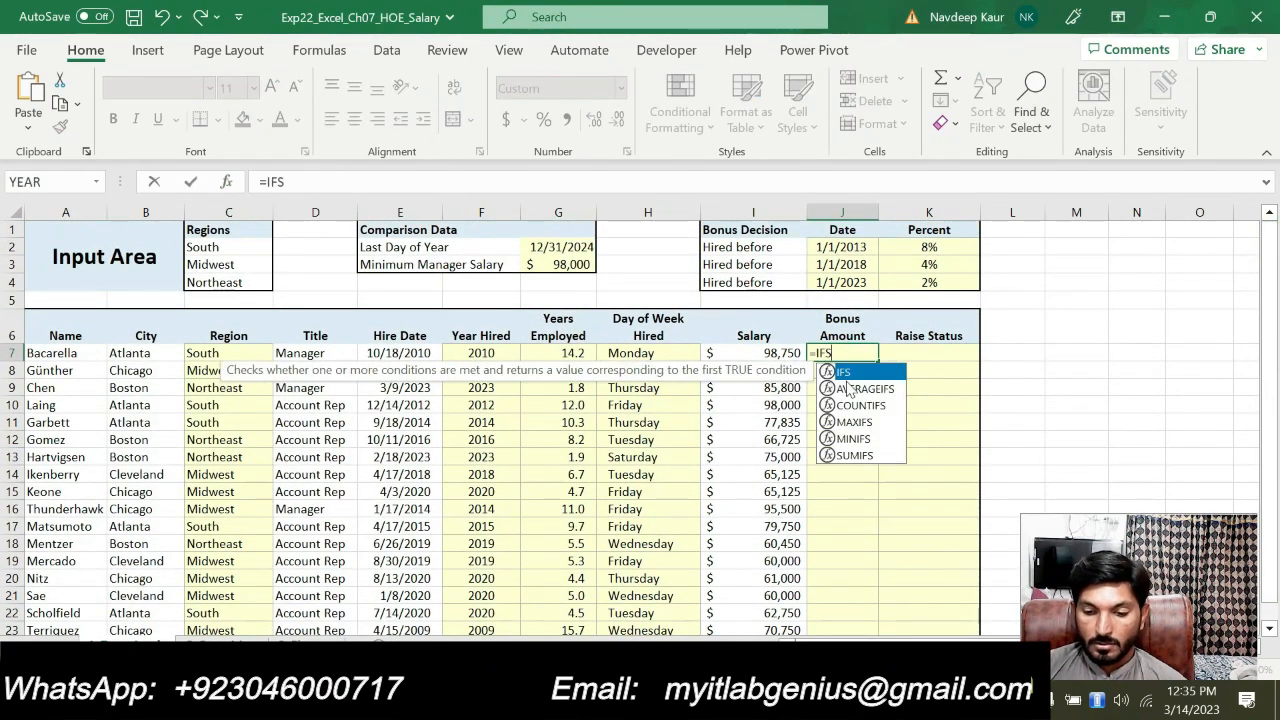
double_click(852, 372)
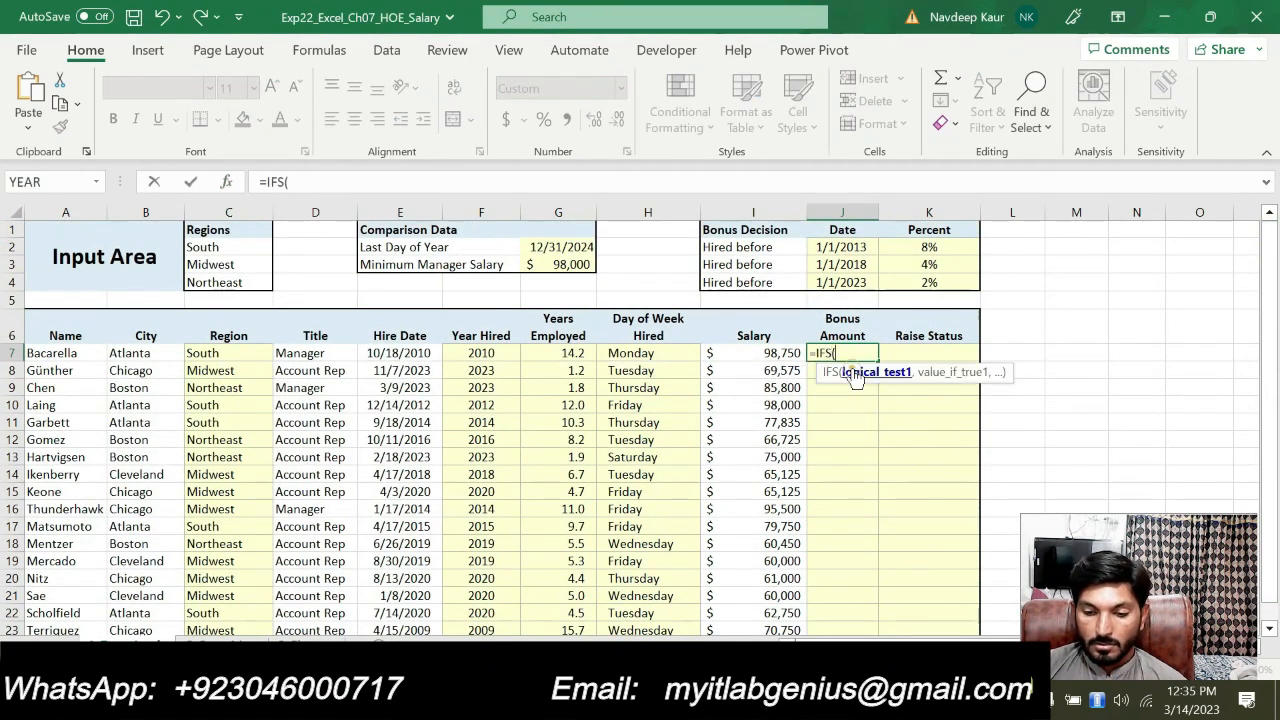
click(228, 184)
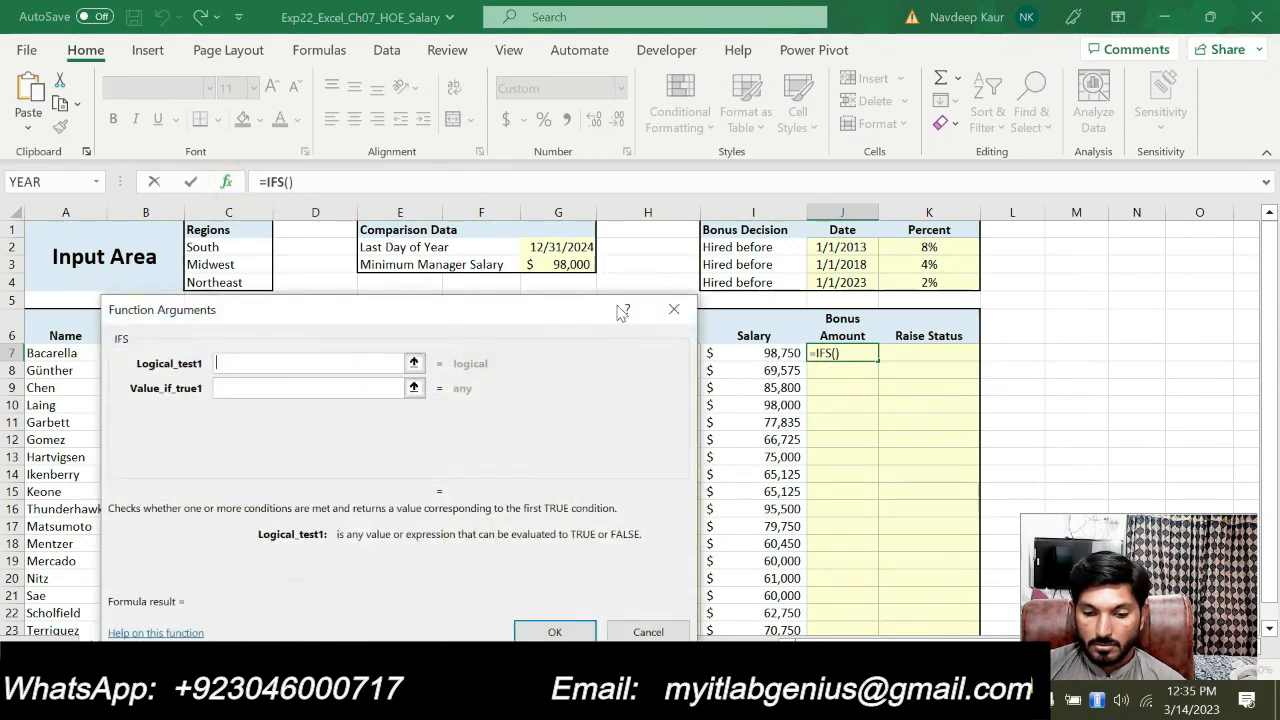
click(322, 361)
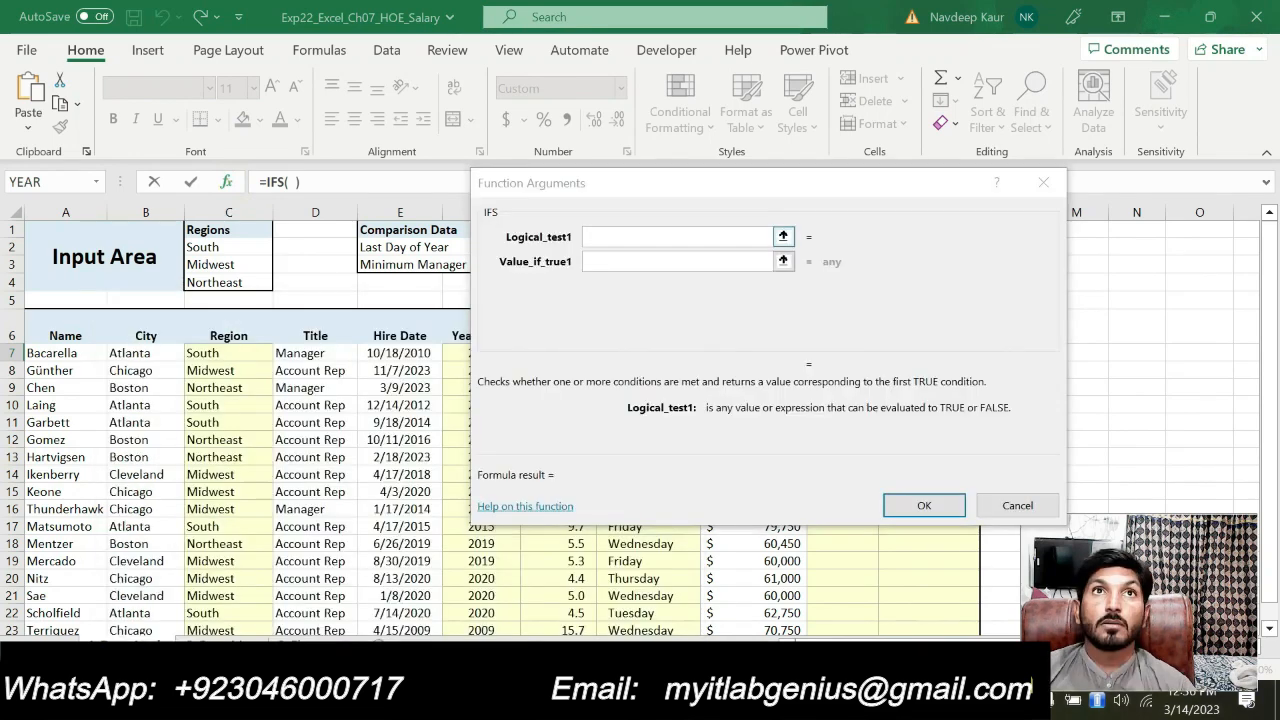
Set the first IFS logical test to E7<$J$2, comparing the hire date with the first bonus date.
click(650, 244)
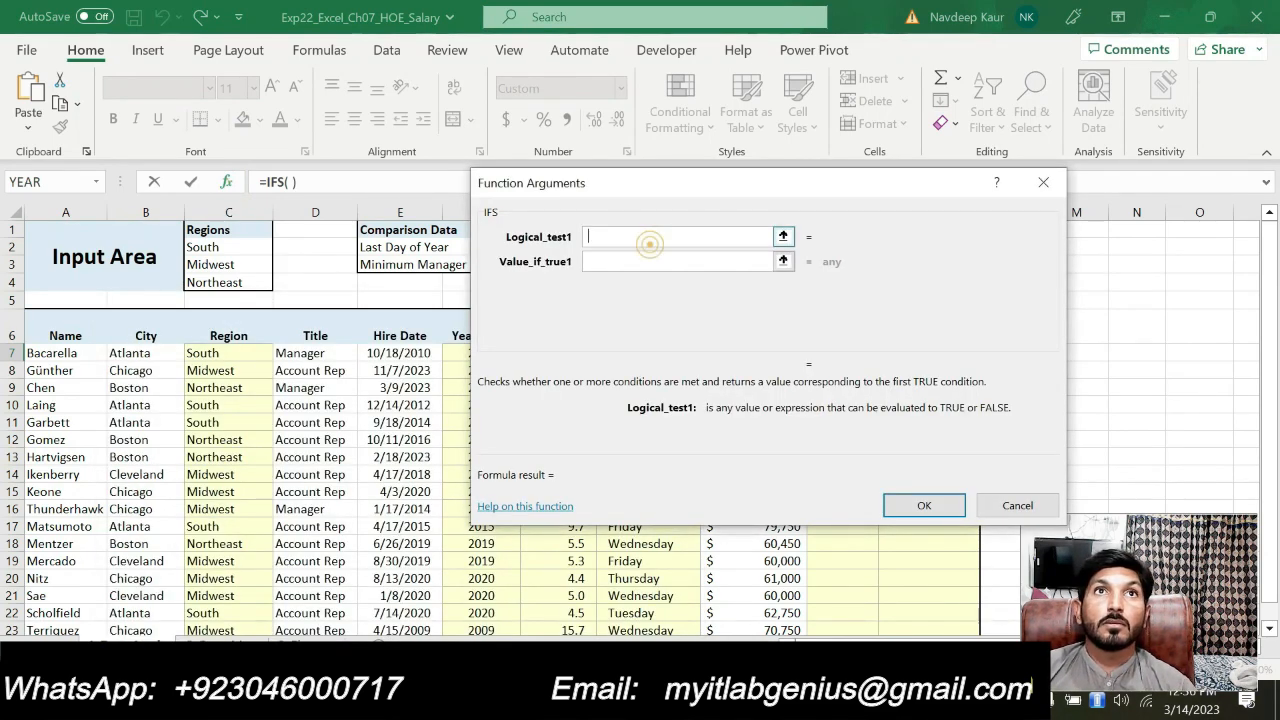
click(390, 353)
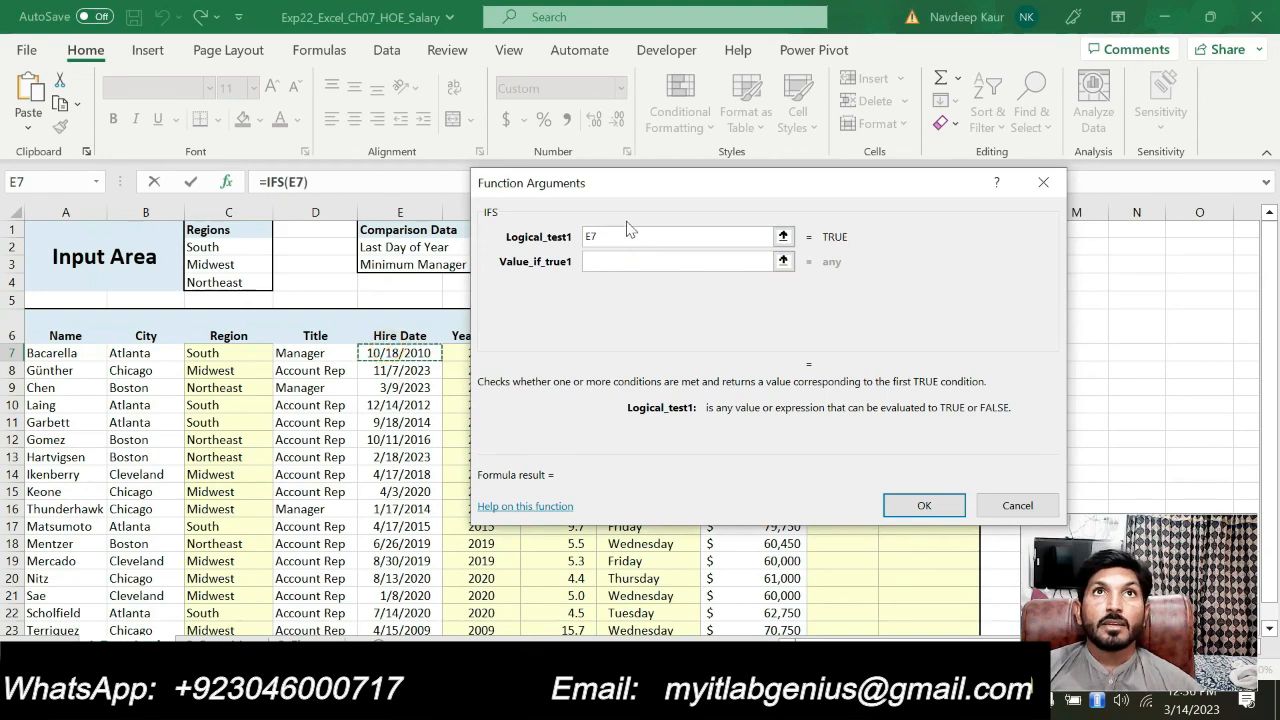
drag(618, 192, 266, 262)
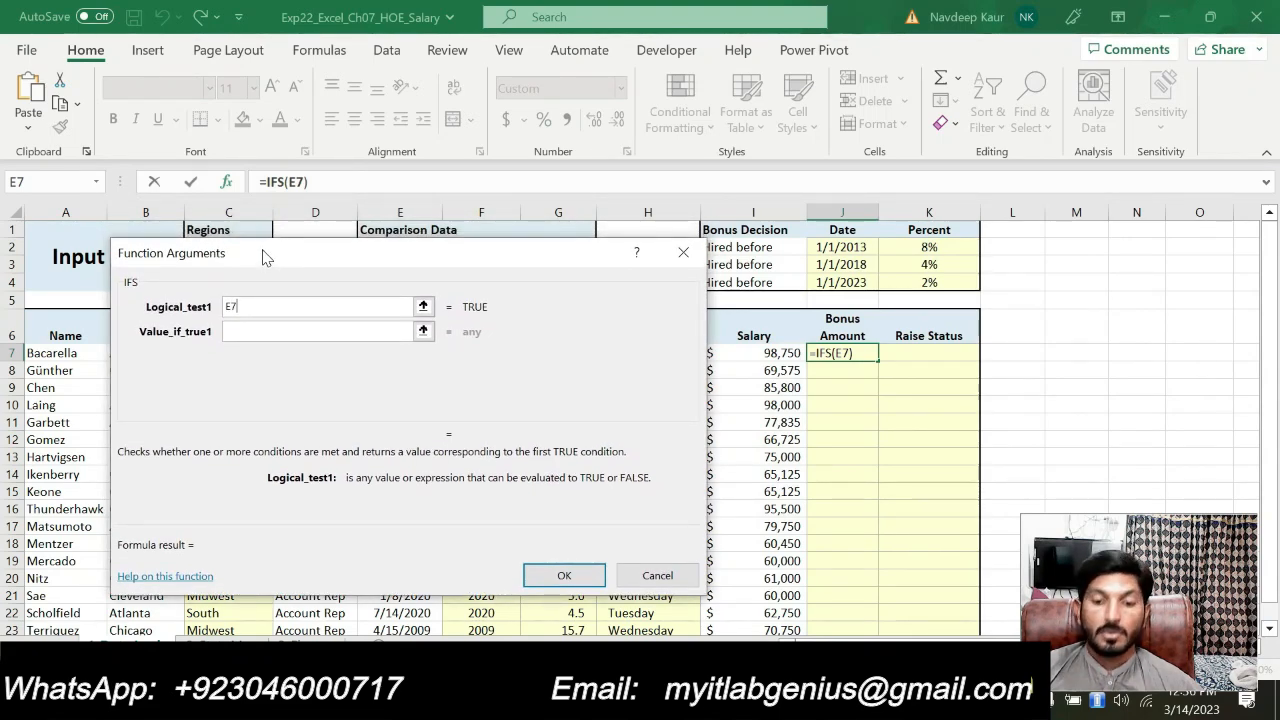
text(<)
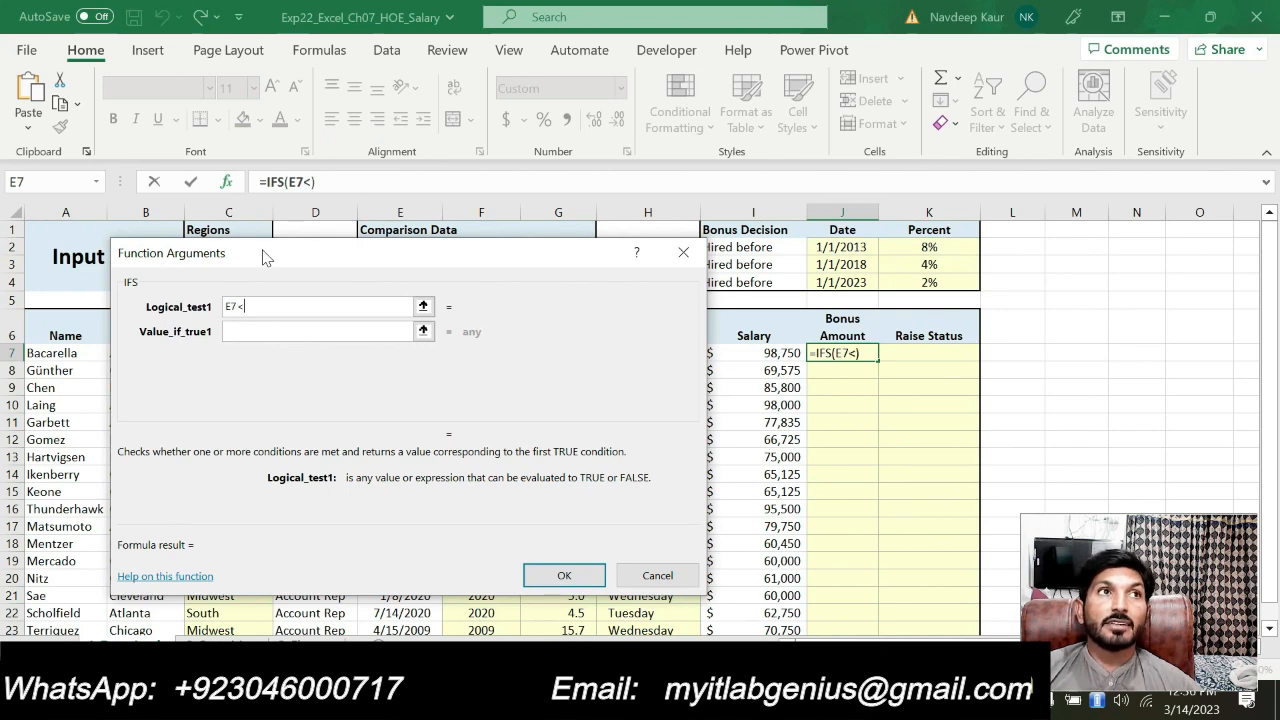
click(840, 247)
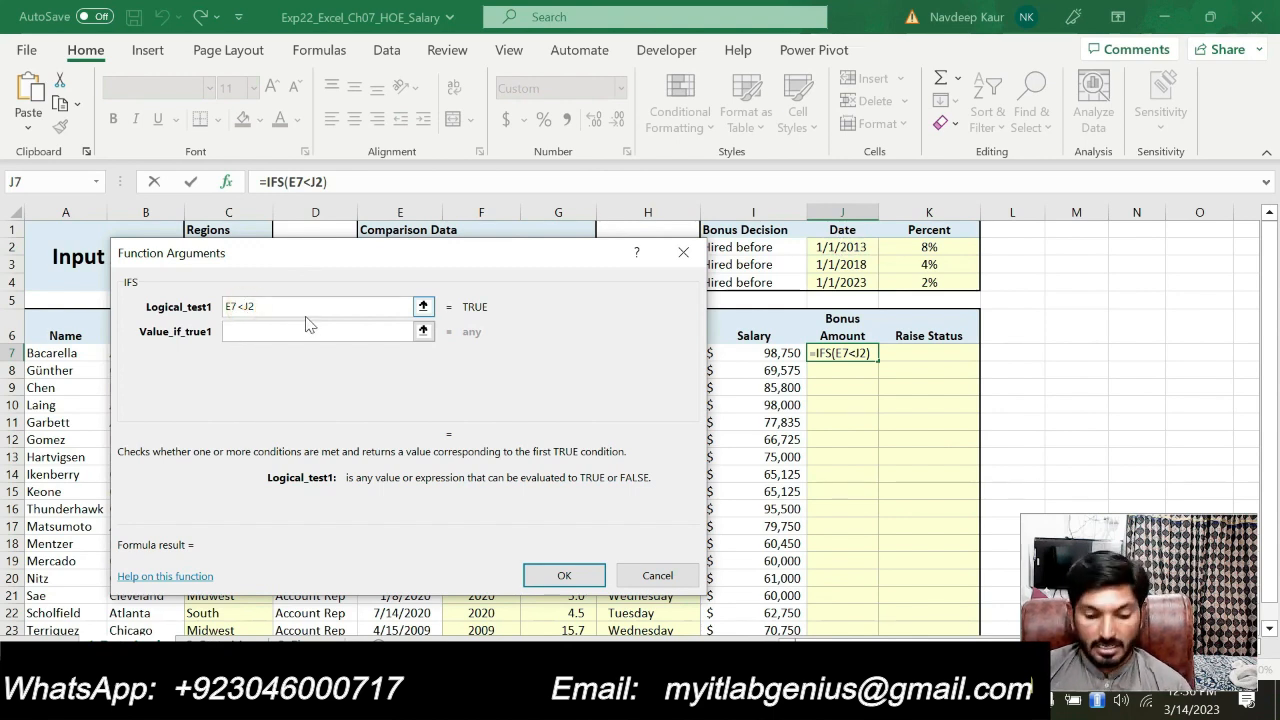
text($)
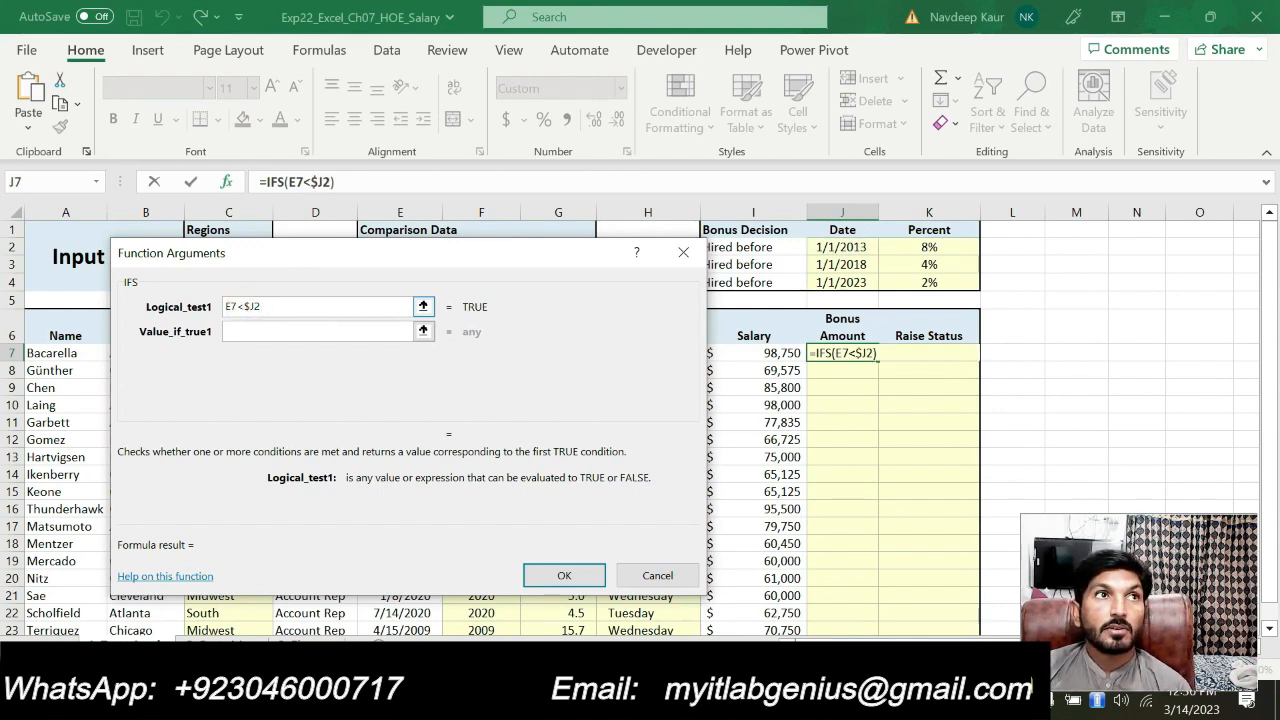
click(255, 306)
text($)
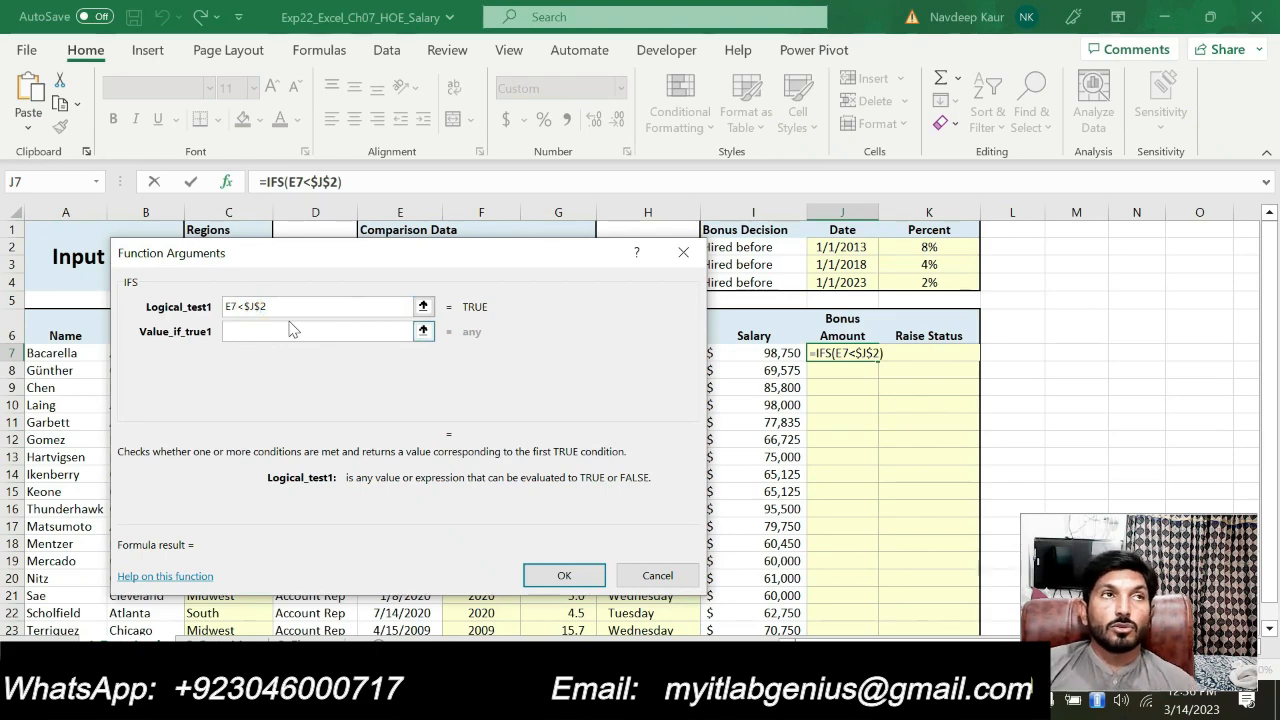
Check step 7 in the Word instructions, then set the IFS function's first value-if-true in Excel to $K$2*I7.
click(758, 700)
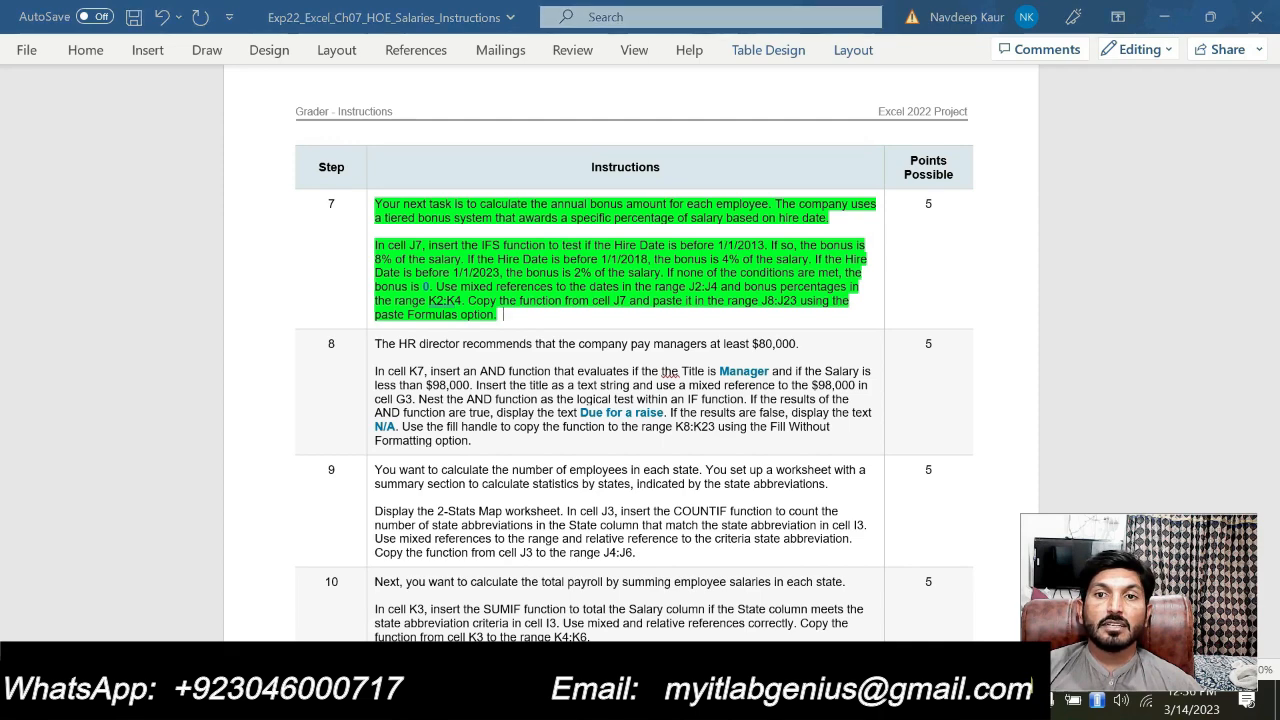
key(alt+Tab)
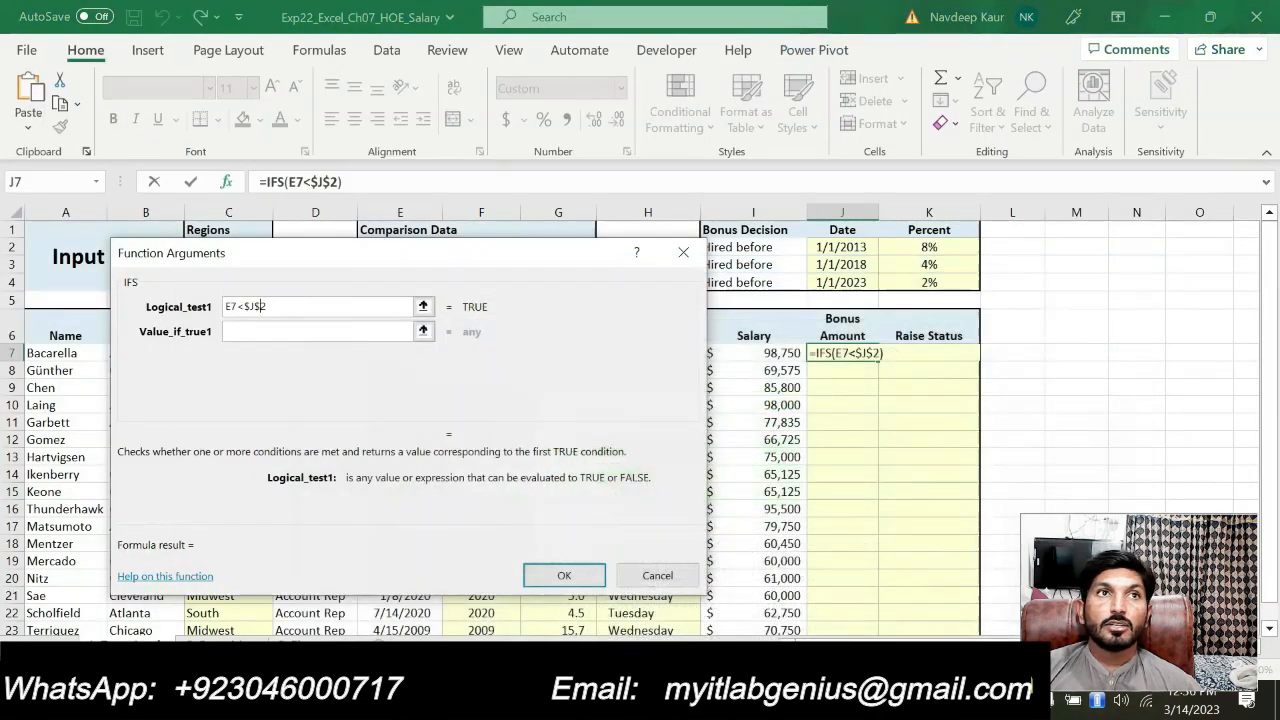
click(319, 327)
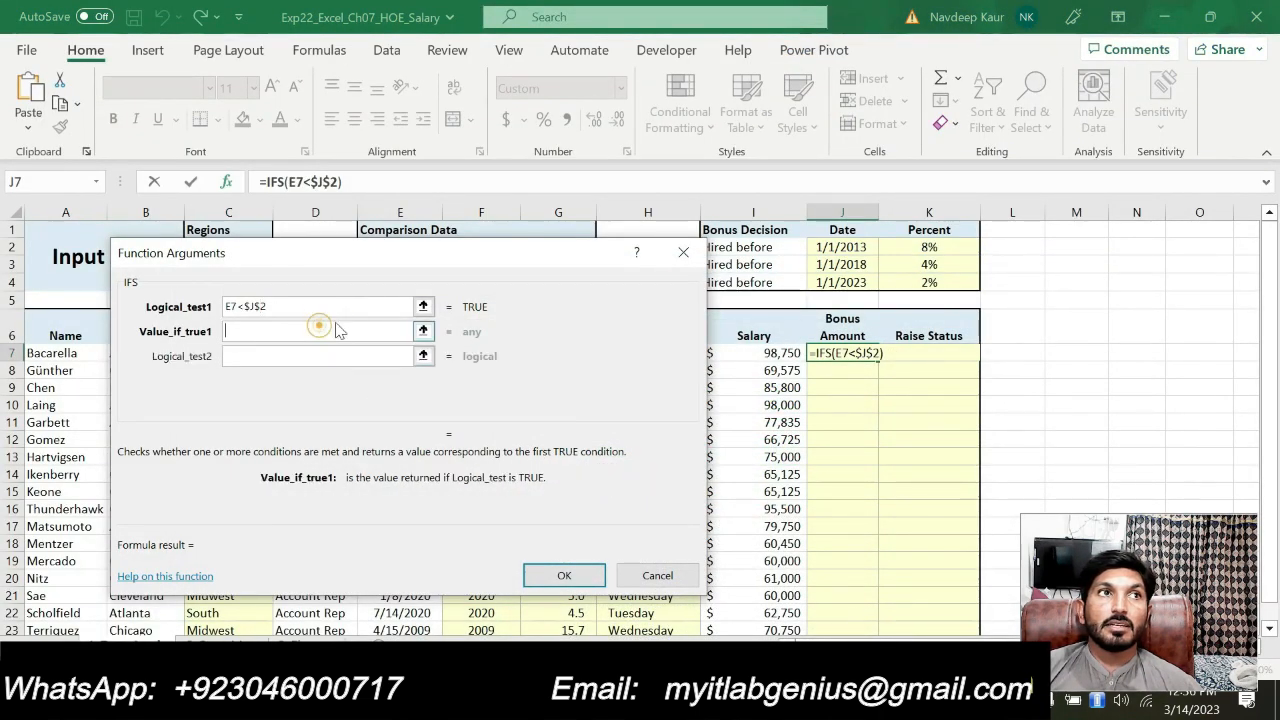
click(945, 248)
click(229, 331)
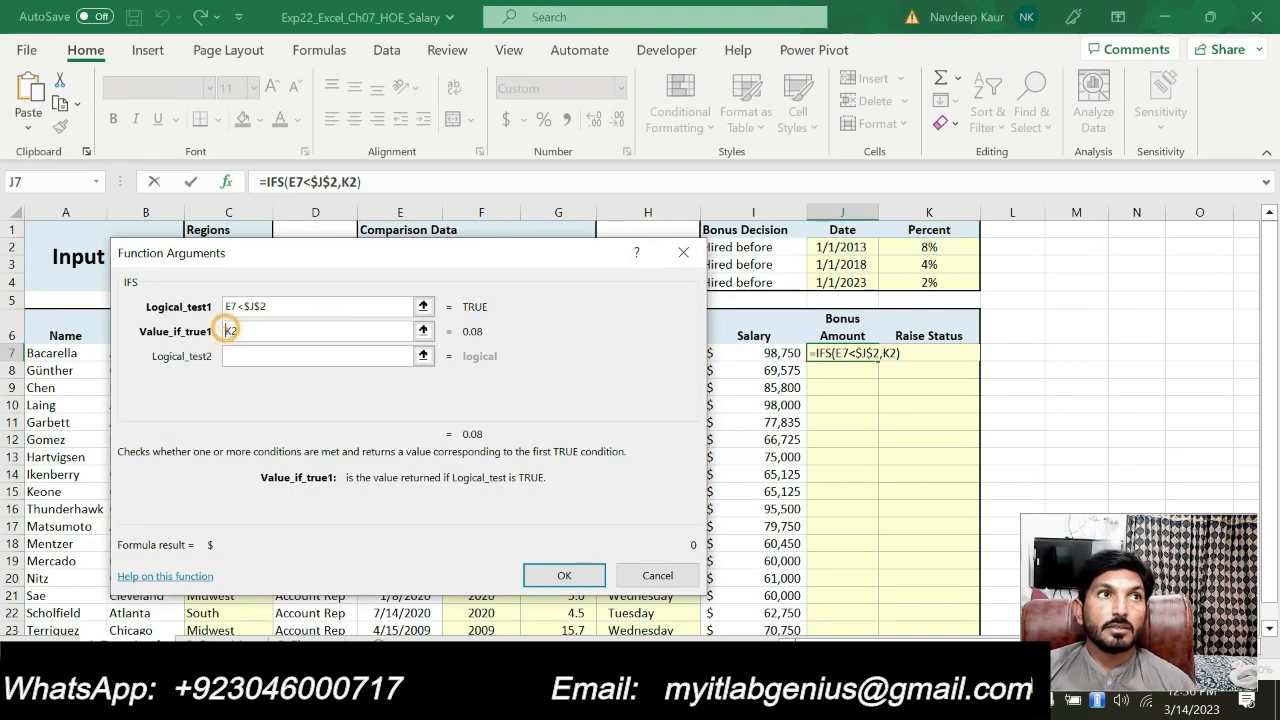
text($)
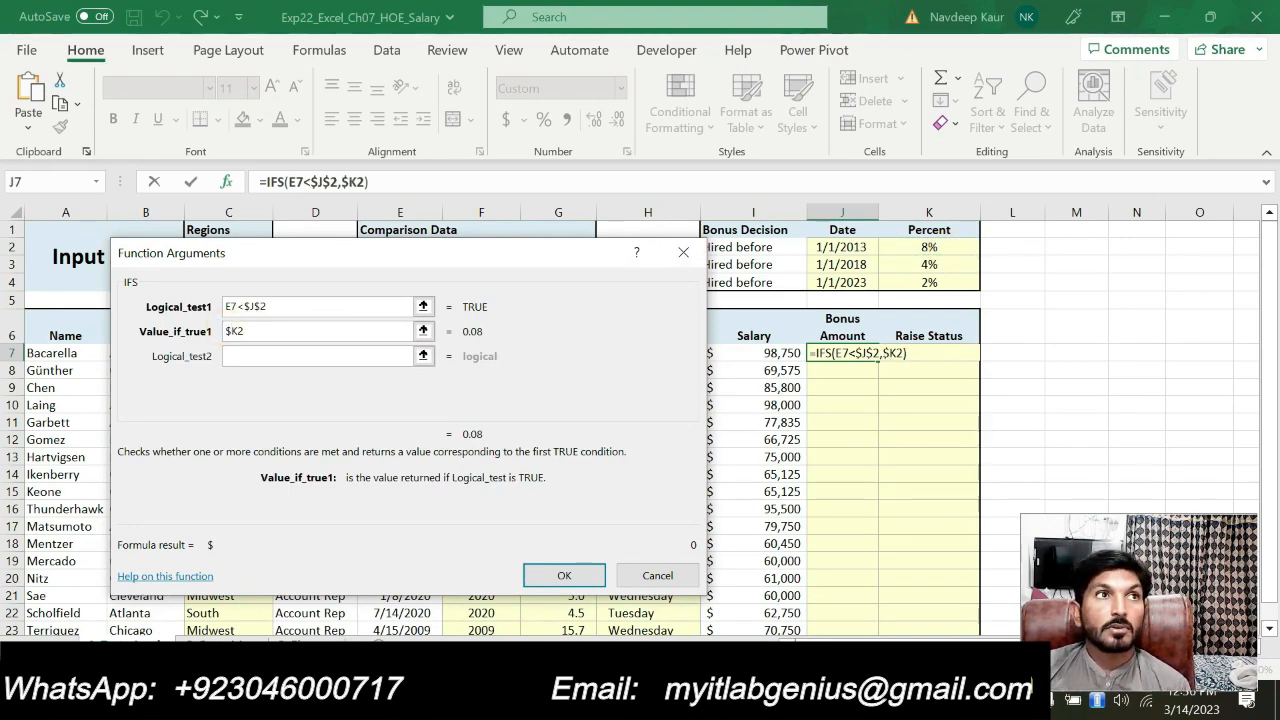
click(237, 331)
text($2)
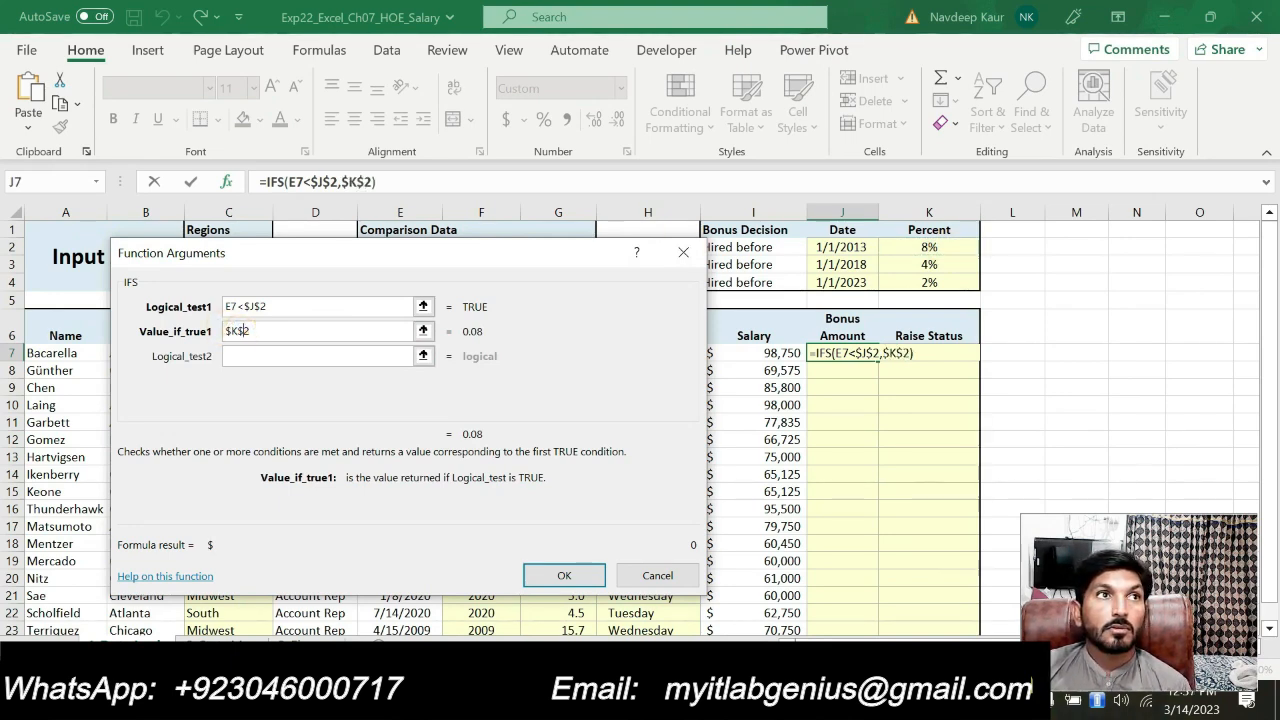
text(*)
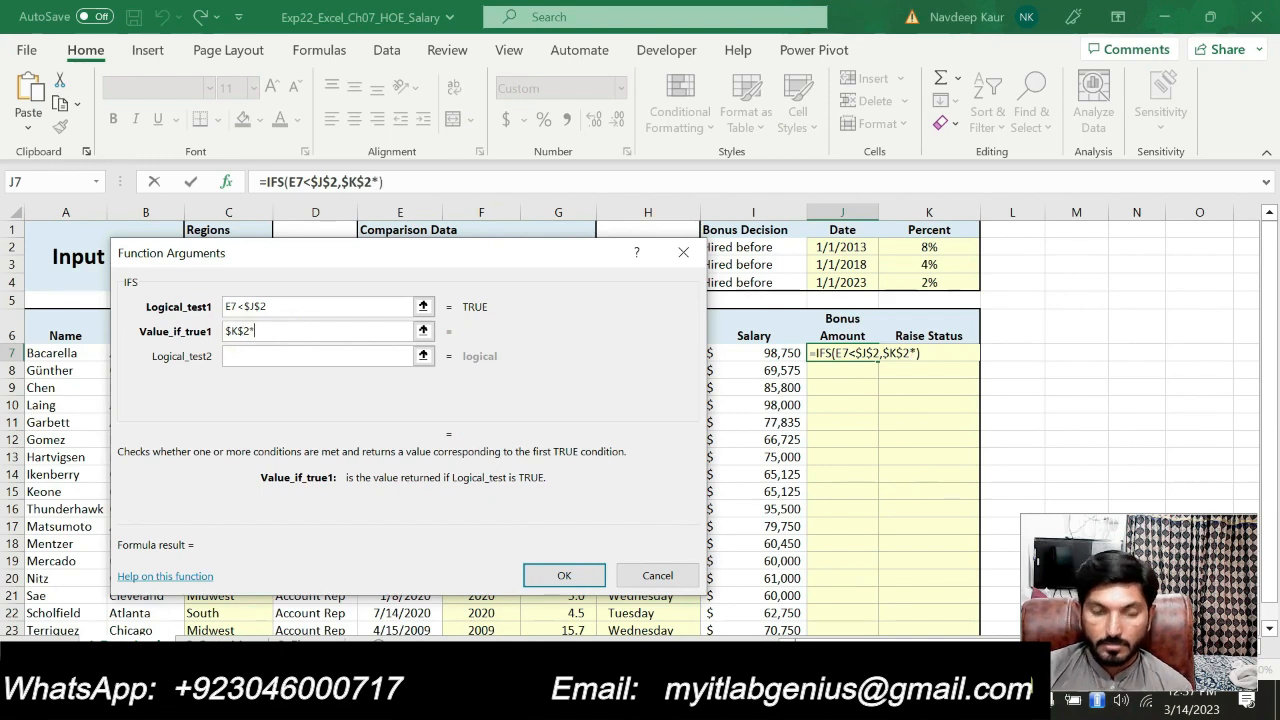
click(781, 354)
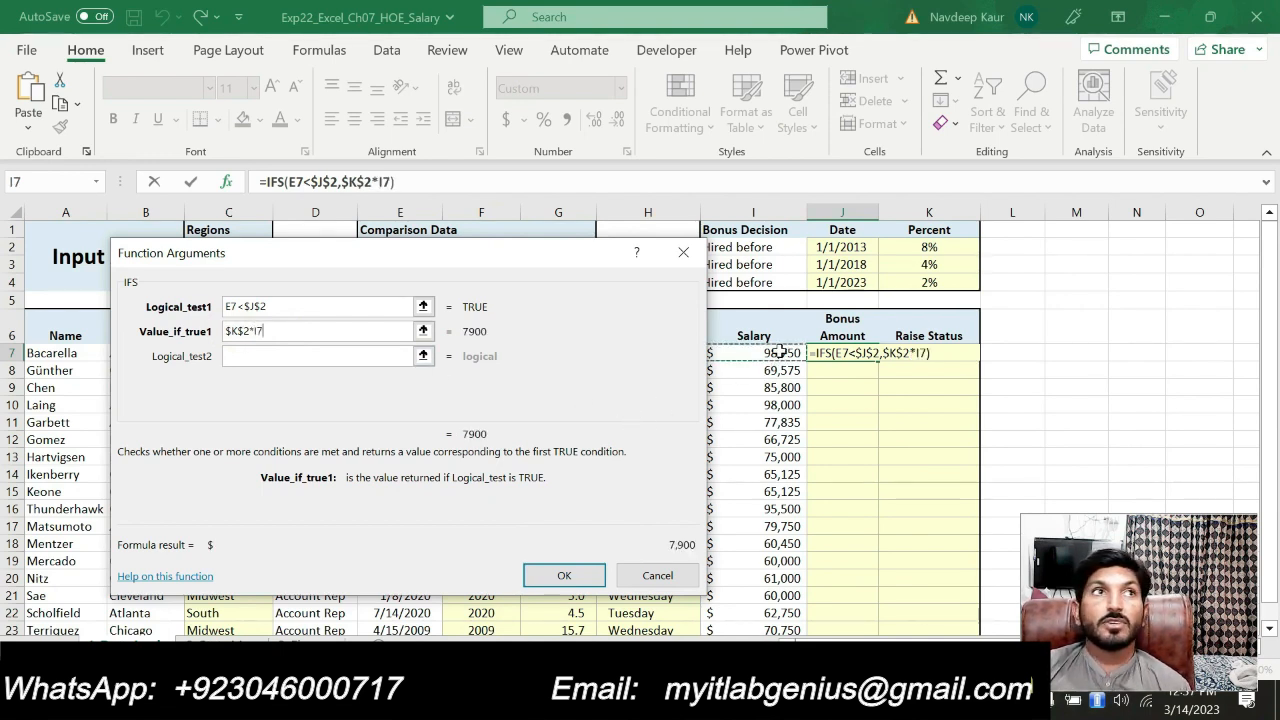
Make the salary reference in the first value-if-true absolute as $I$7 and move on to the second logical test.
click(251, 329)
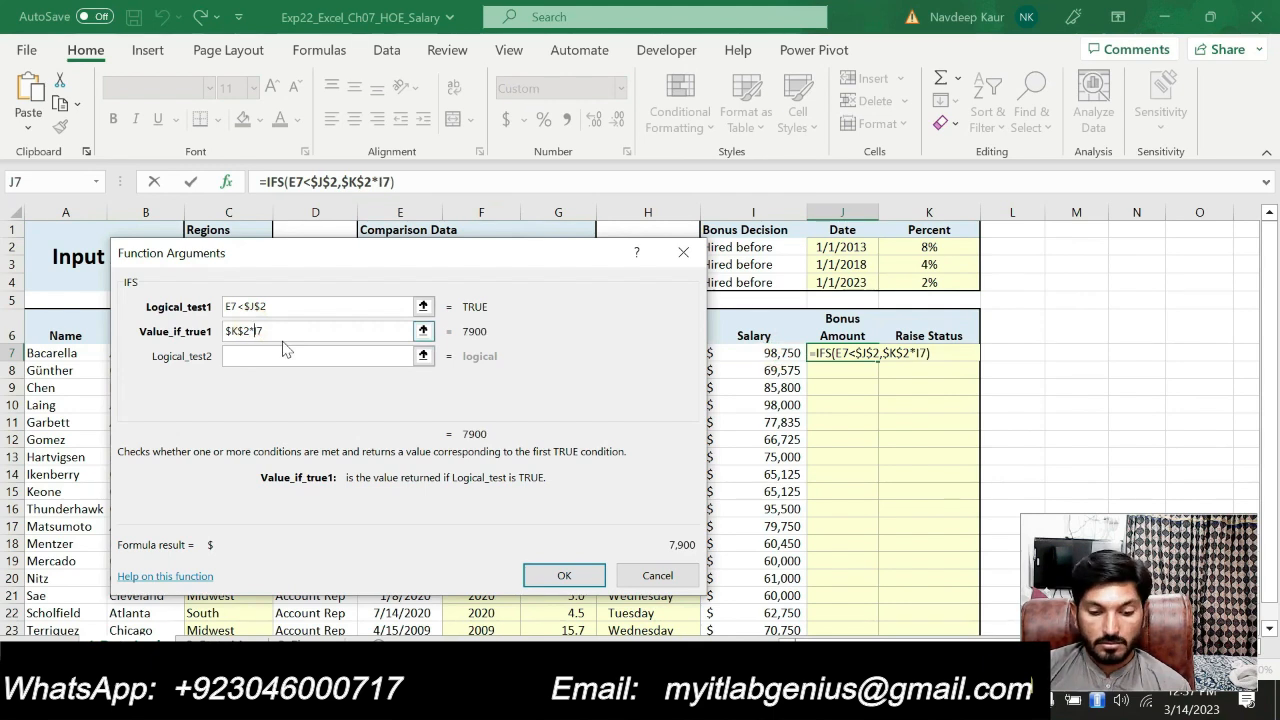
text($)
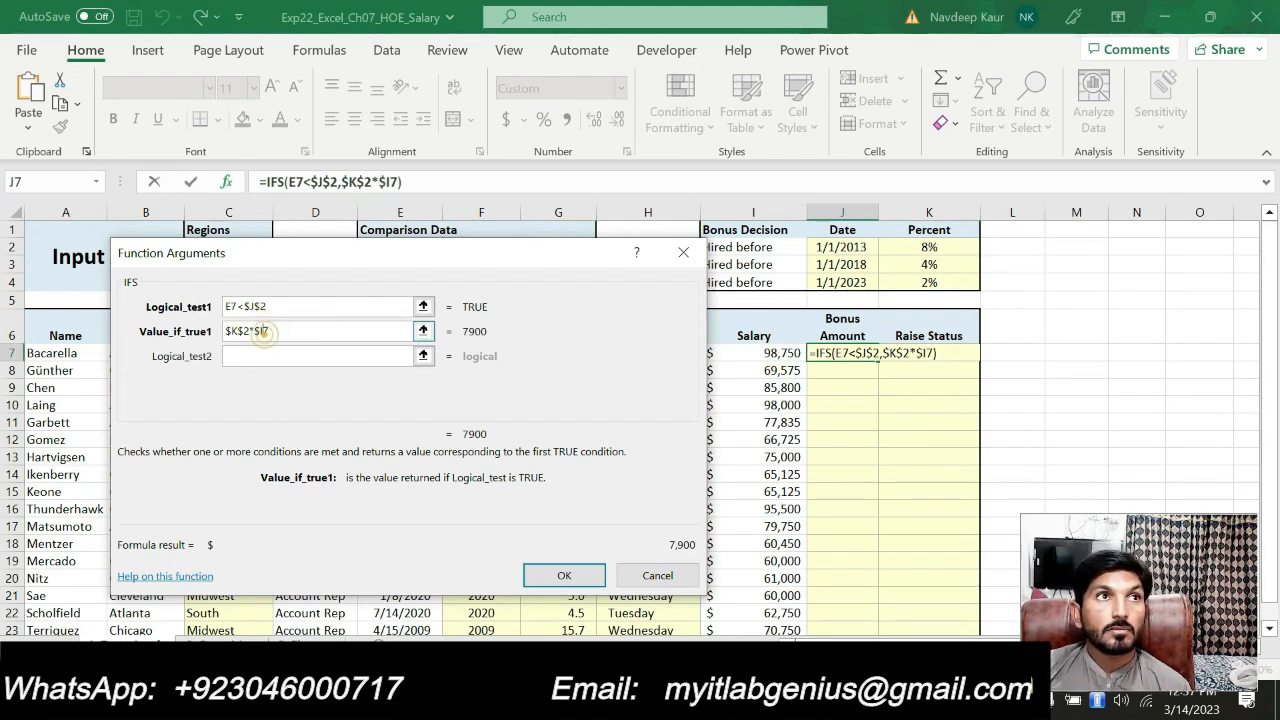
click(266, 331)
text($)
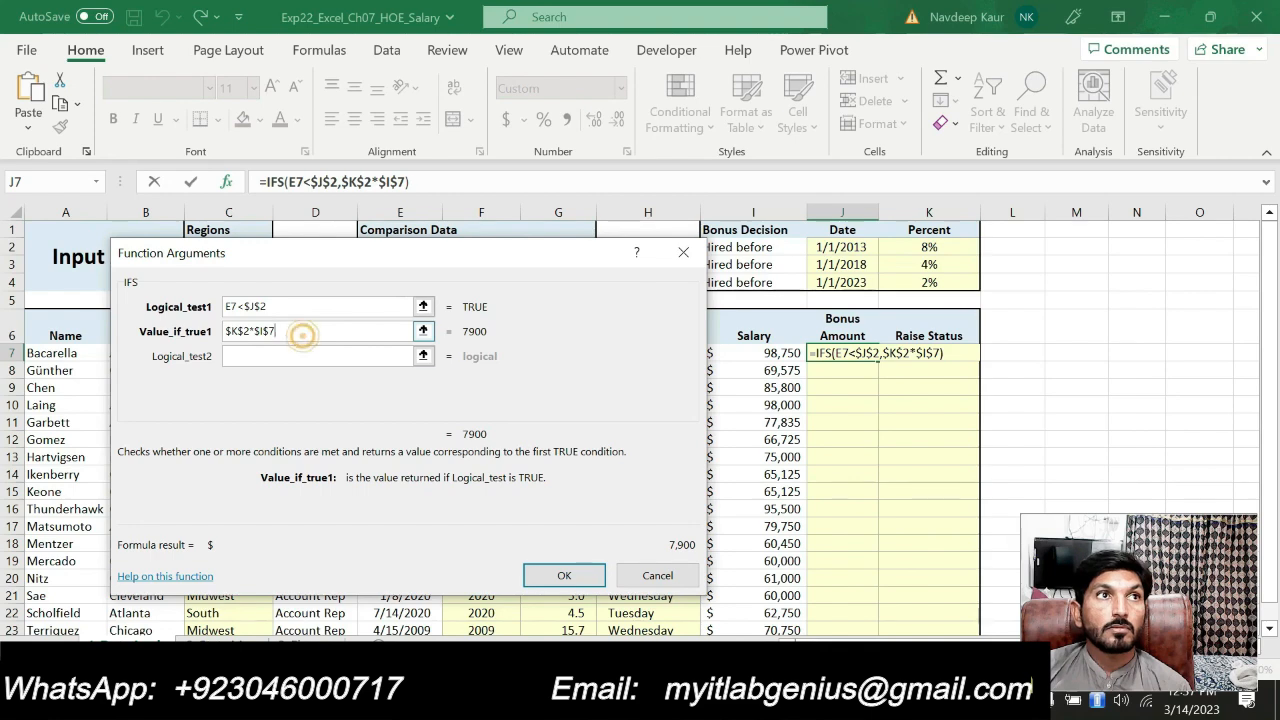
click(311, 356)
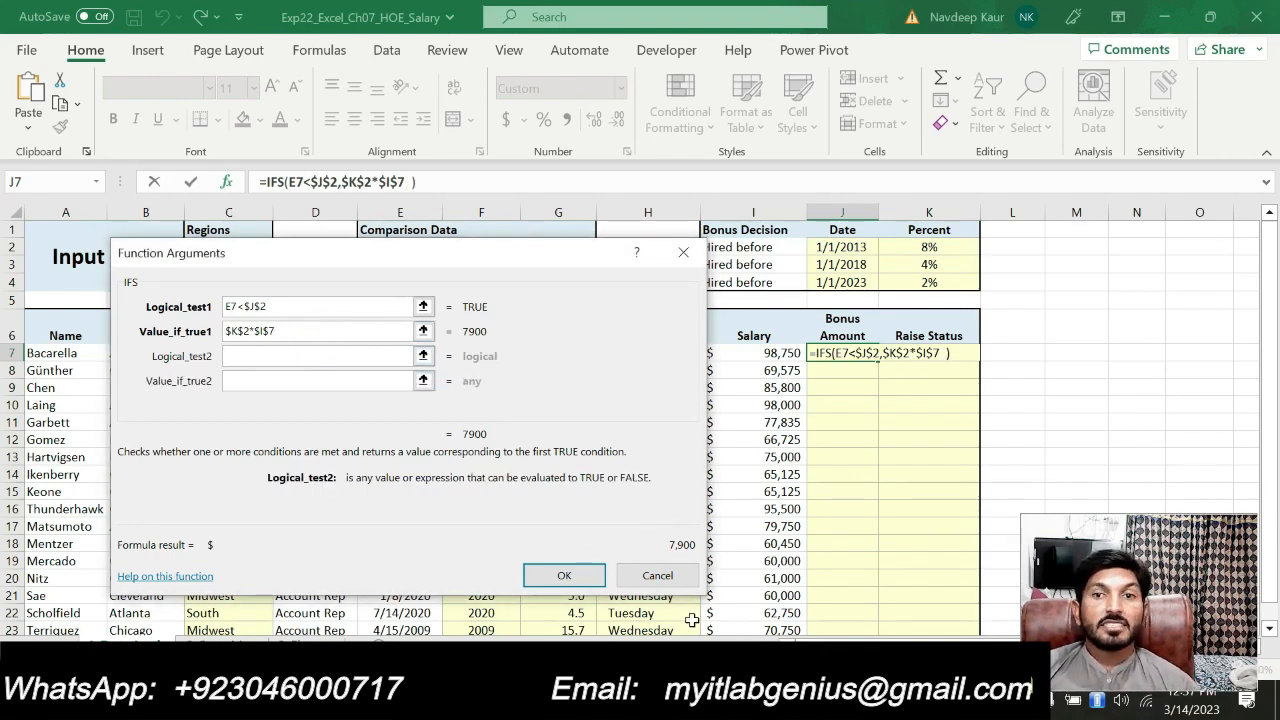
Check the second hire-date condition in the step 7 instructions and set the IFS function's second logical test to E7<$J$3.
key(alt+Tab)
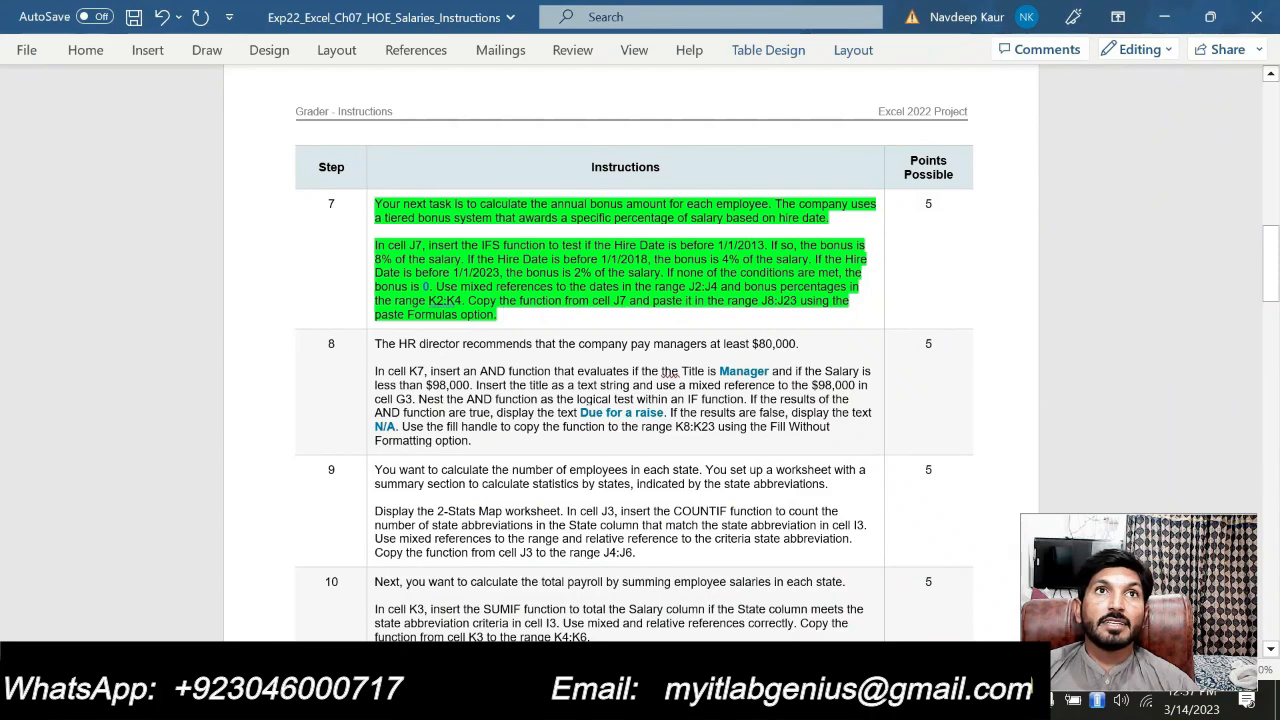
drag(522, 259, 648, 259)
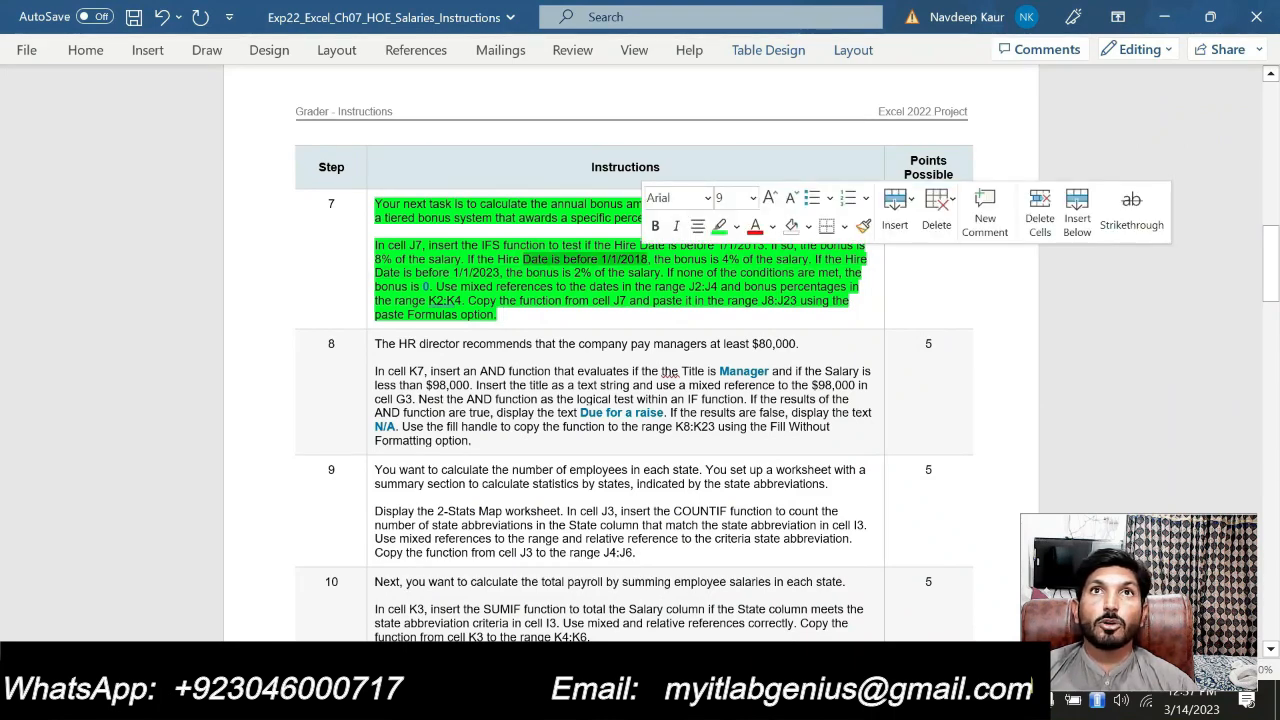
key(alt+Tab)
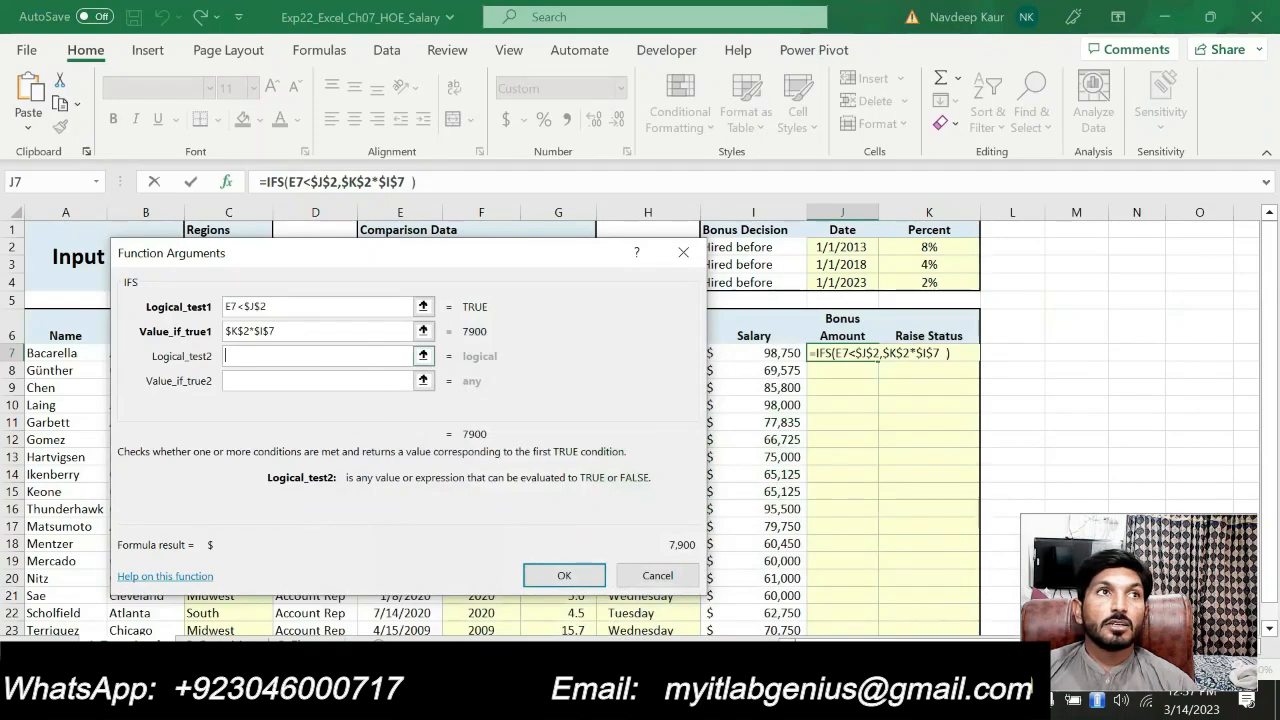
drag(304, 258, 345, 256)
click(397, 353)
text(<)
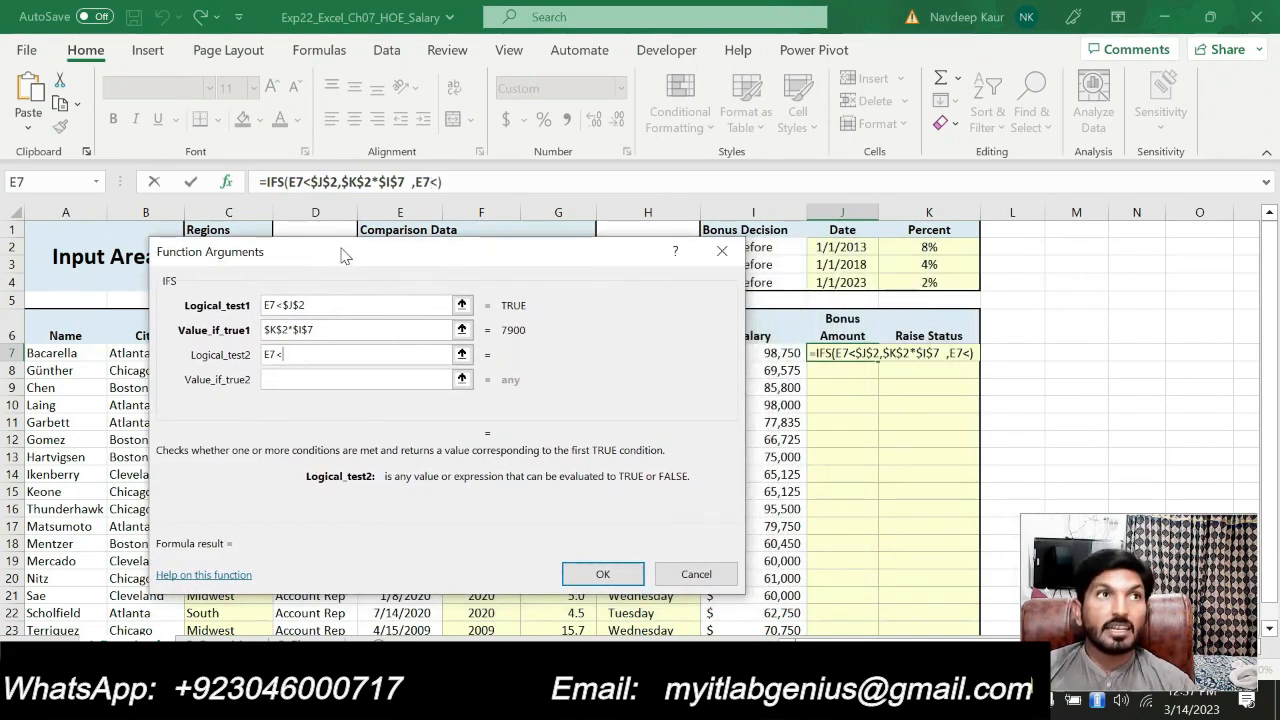
click(858, 263)
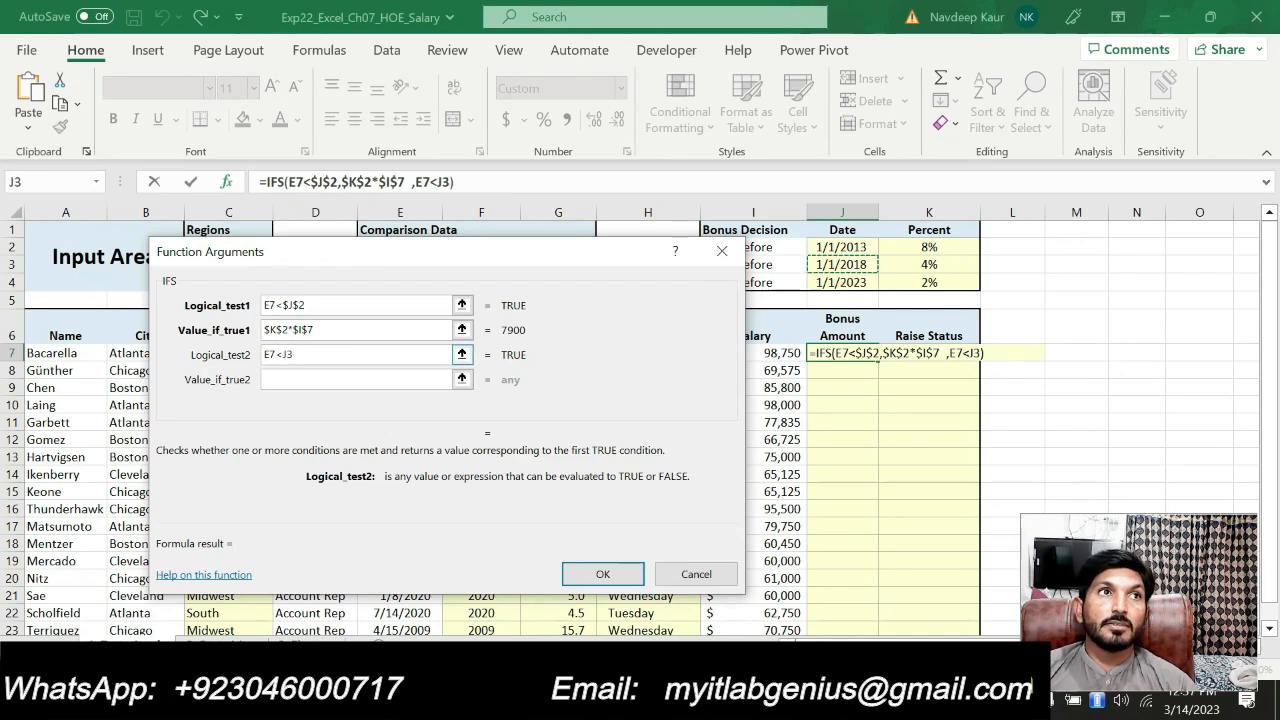
click(281, 354)
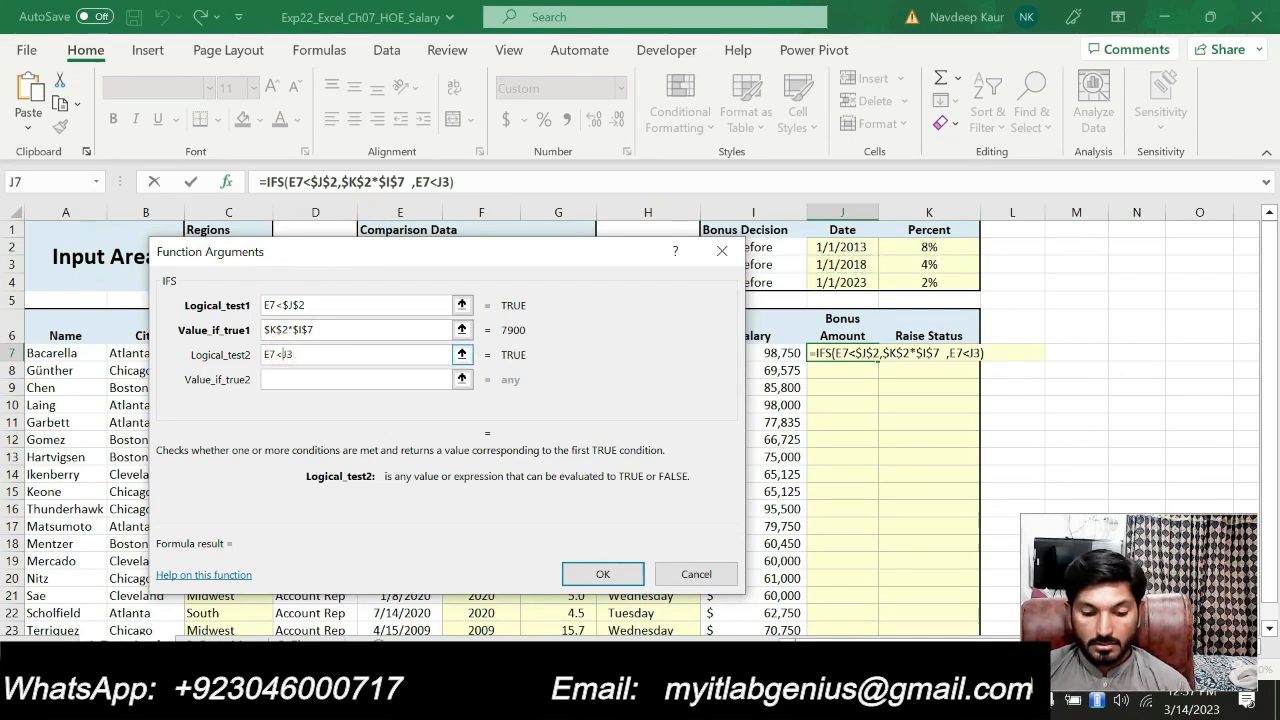
text($)
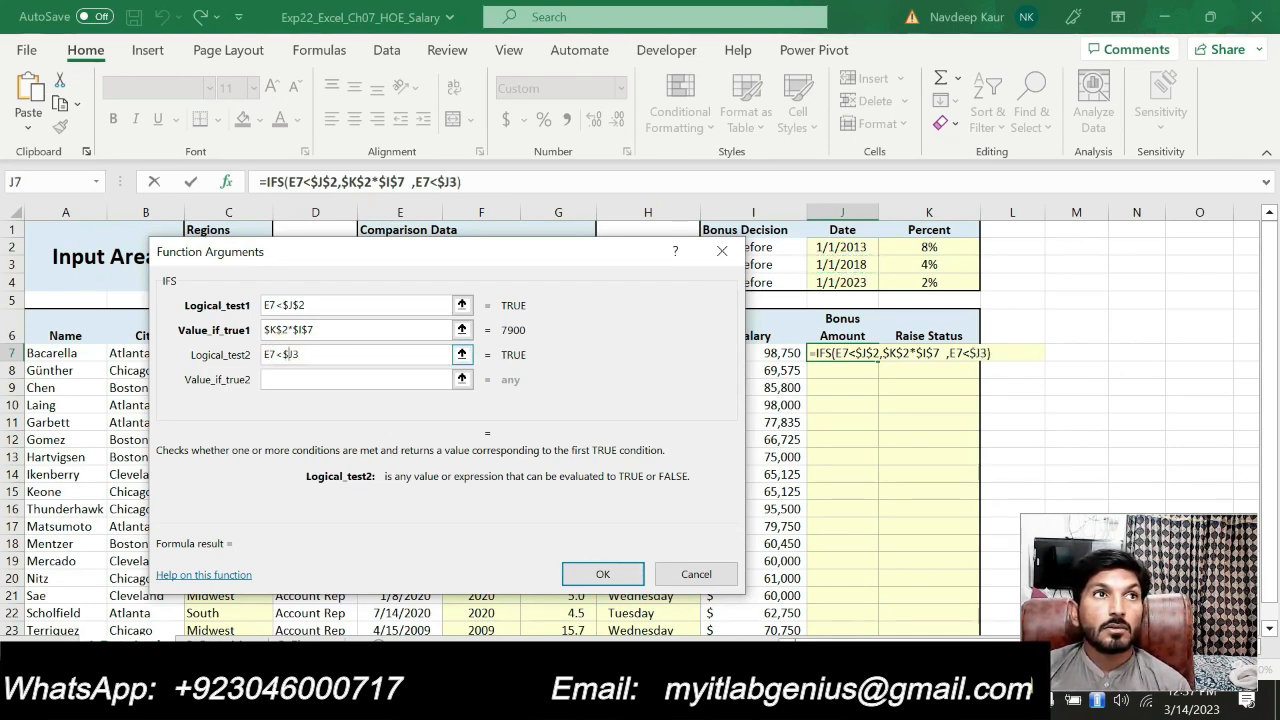
click(296, 354)
text($)
Set the IFS function's value for the second condition to the percentage reference $K$3.
key(Tab)
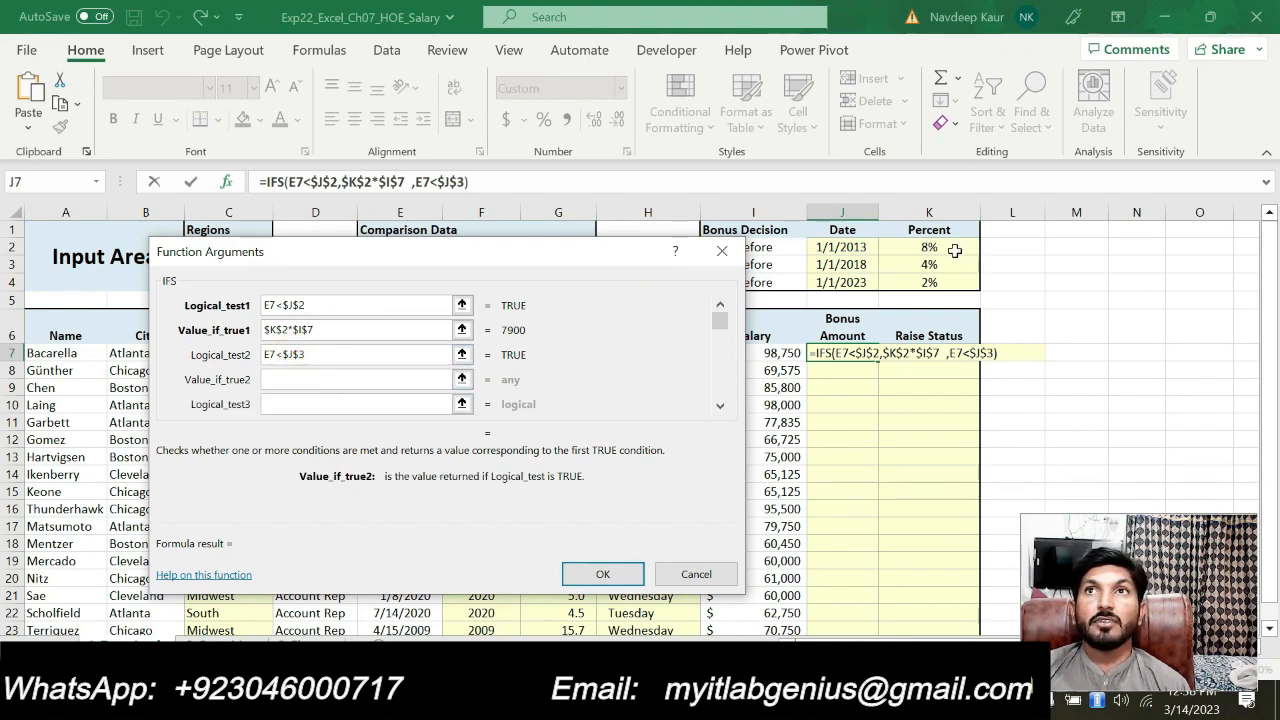
click(930, 265)
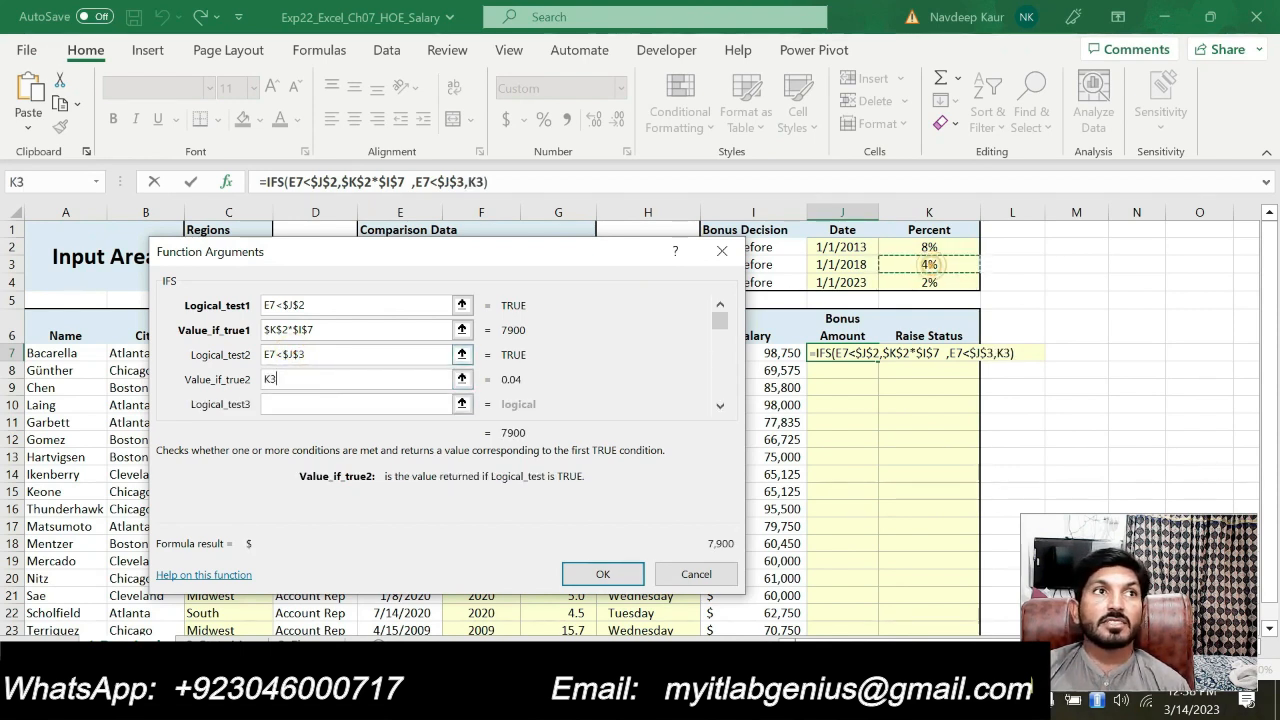
click(266, 379)
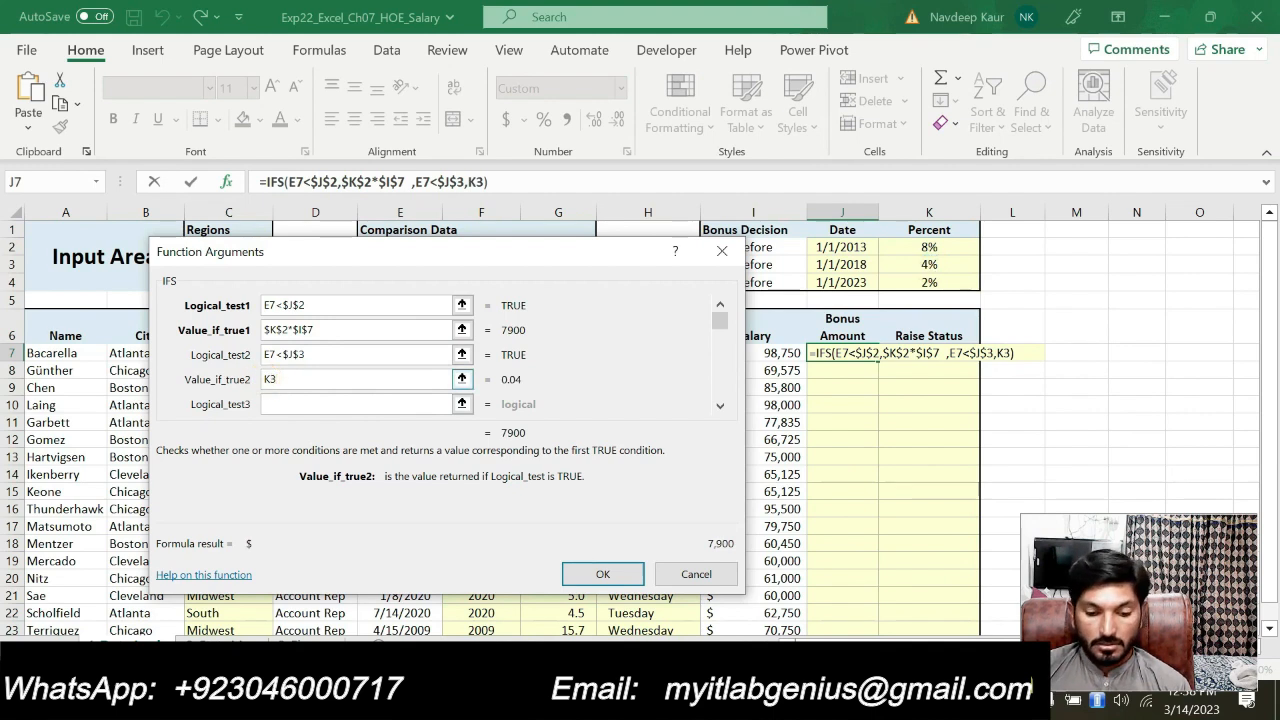
text($)
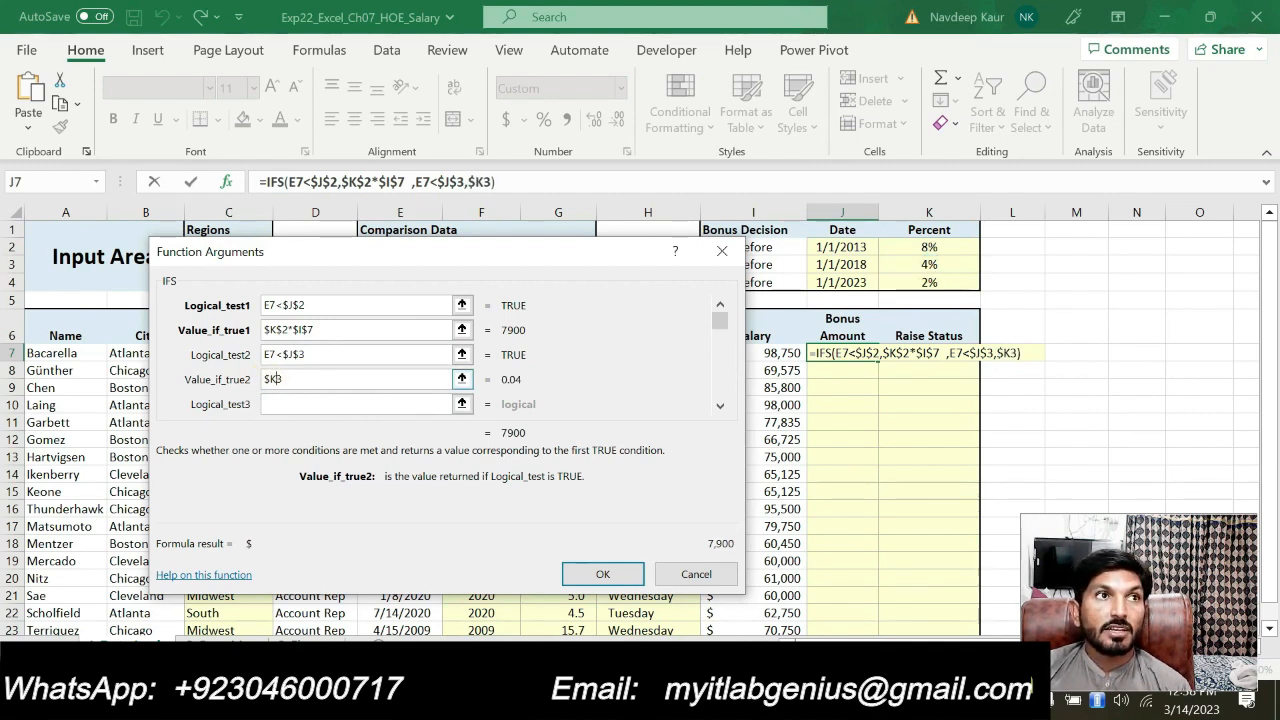
click(278, 379)
text($)
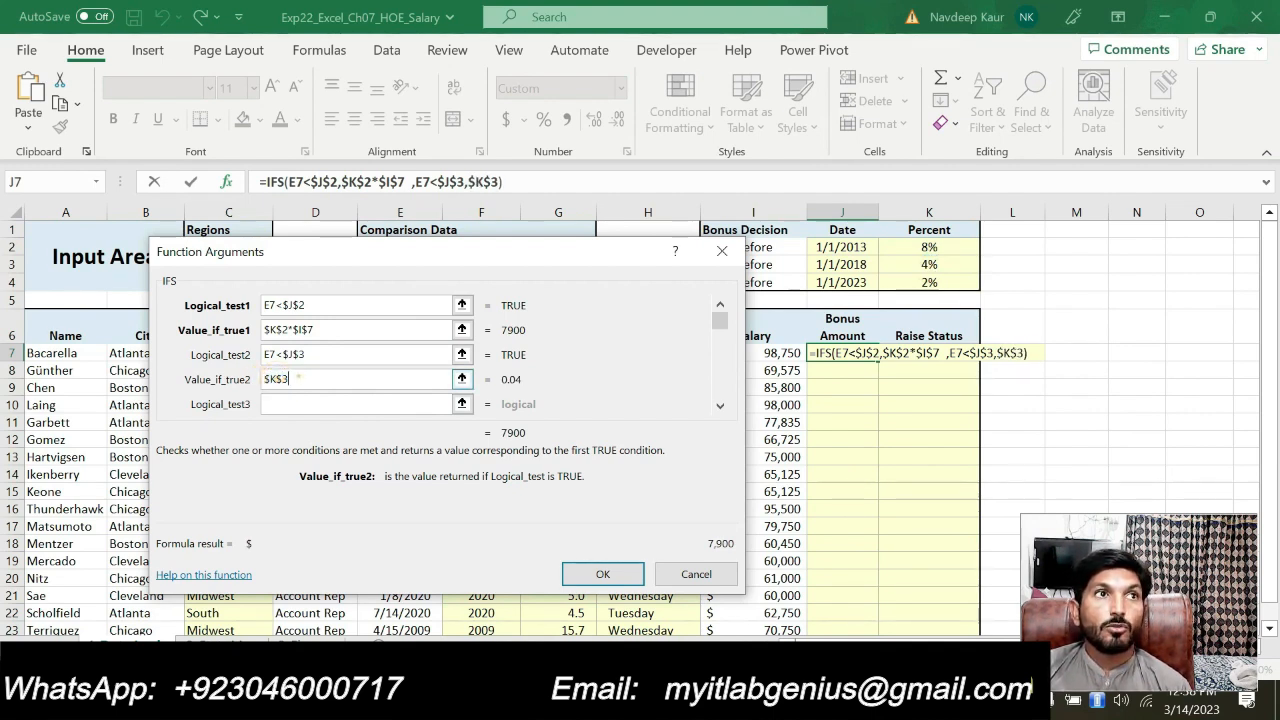
Consult the step 7 instructions again and set the IFS function's third logical test to E7<$J$4.
click(309, 403)
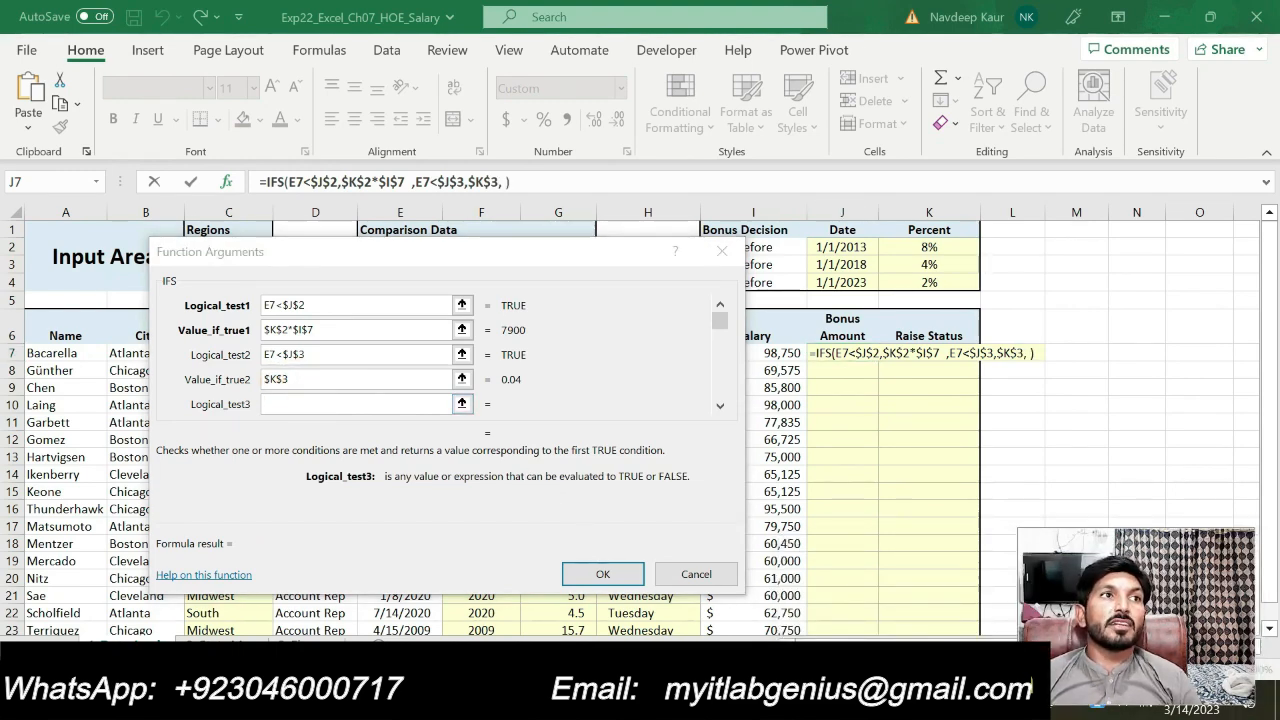
click(355, 405)
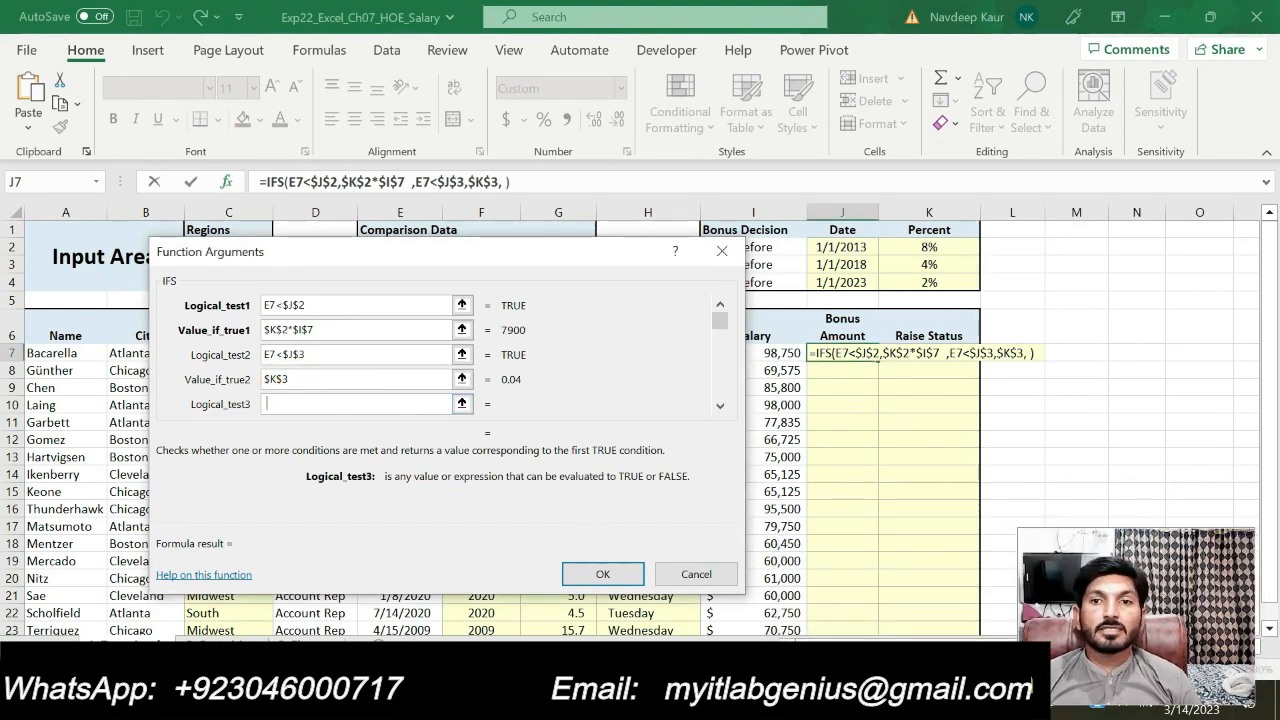
key(alt+Tab)
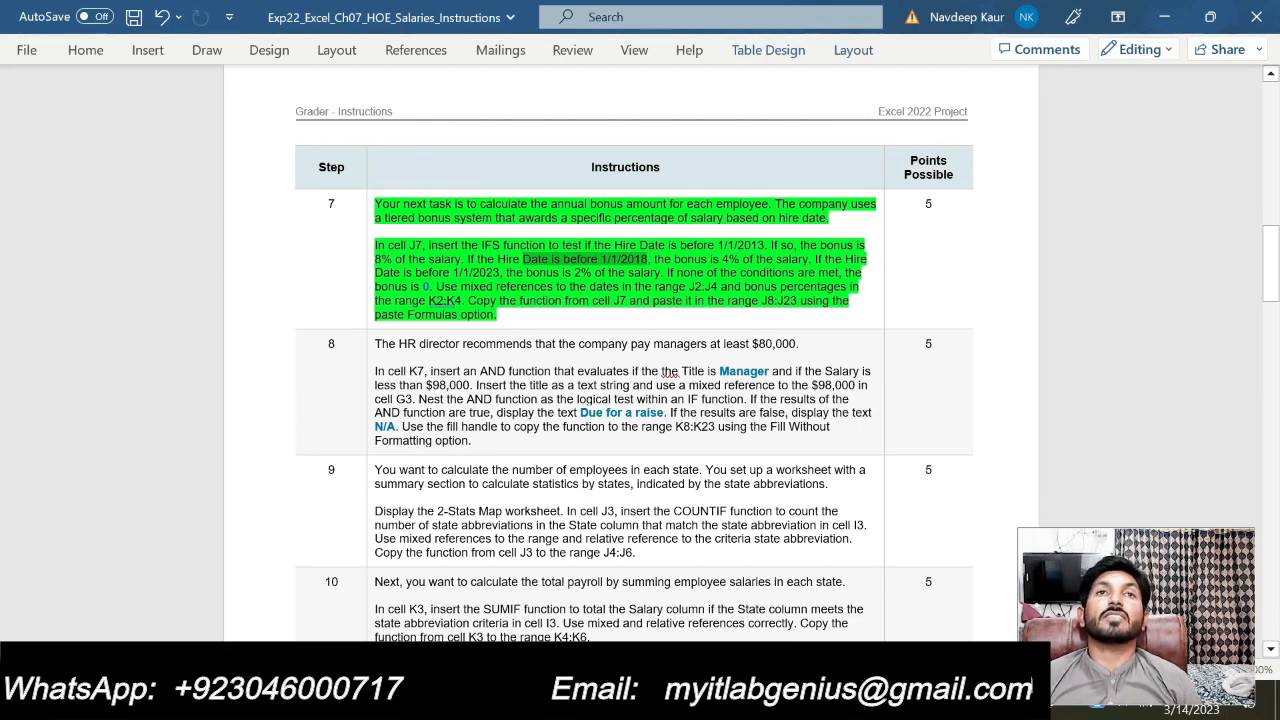
click(640, 703)
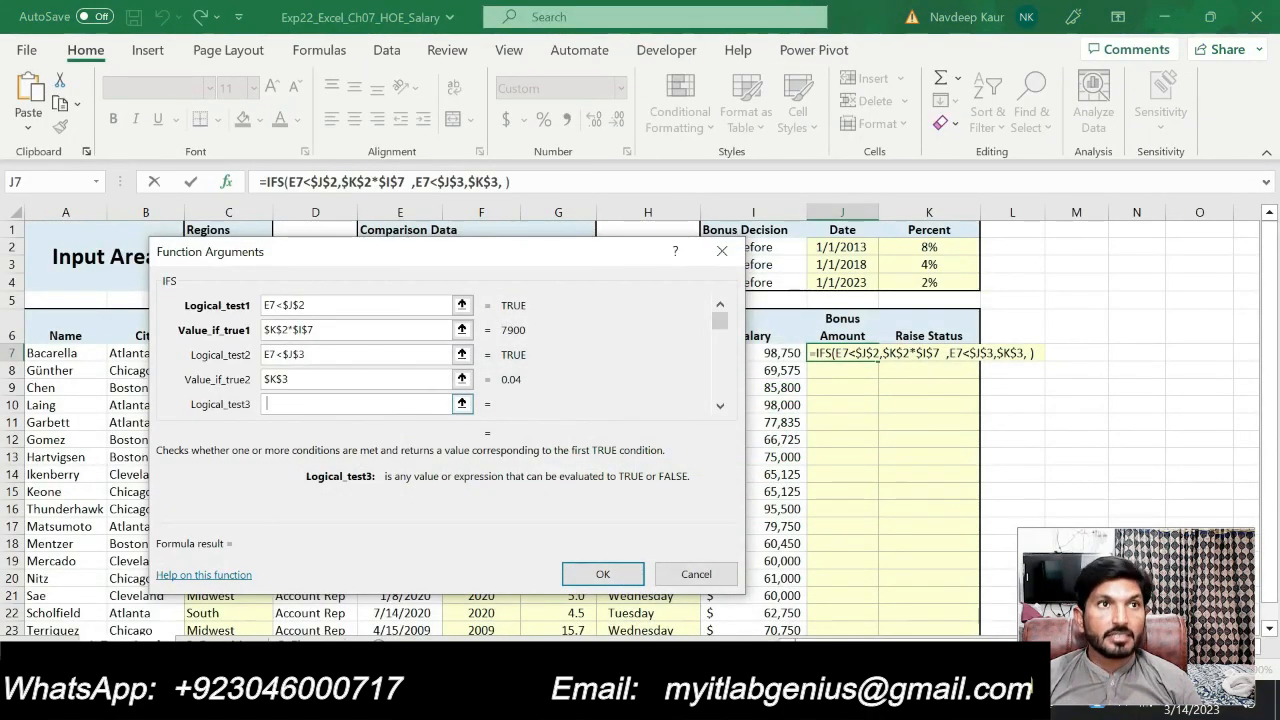
drag(376, 252, 674, 232)
click(397, 351)
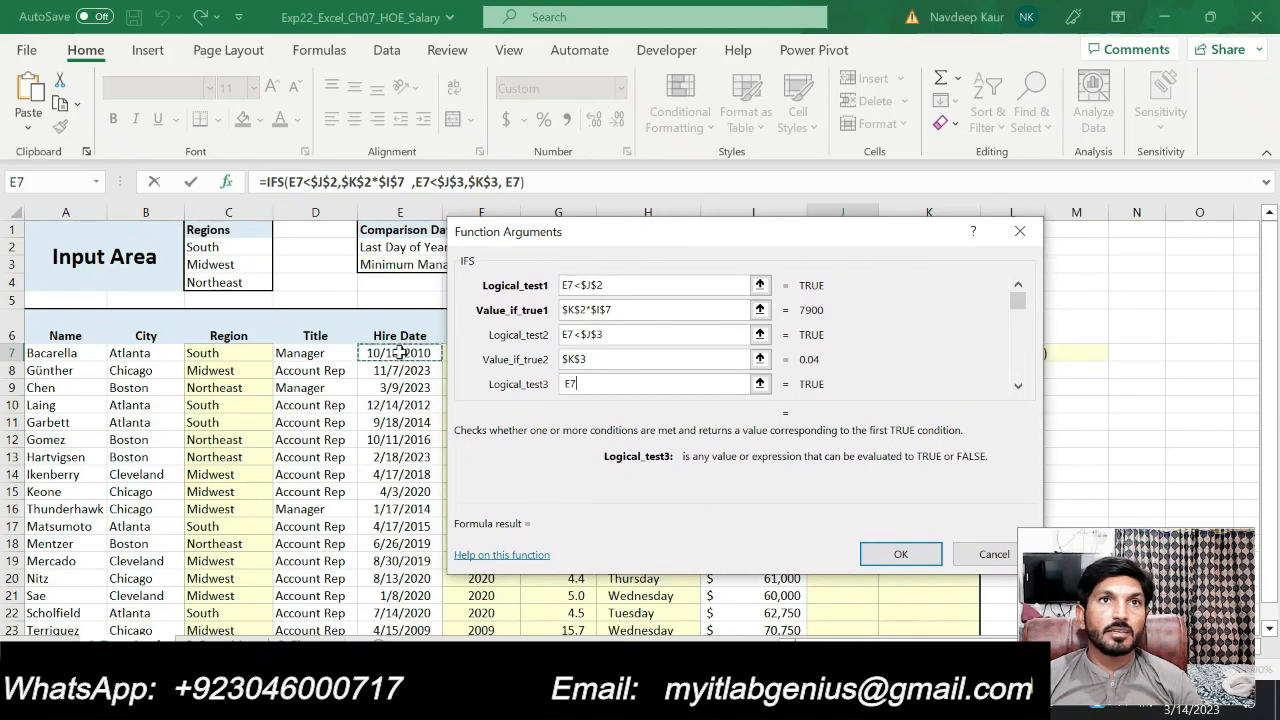
text(<)
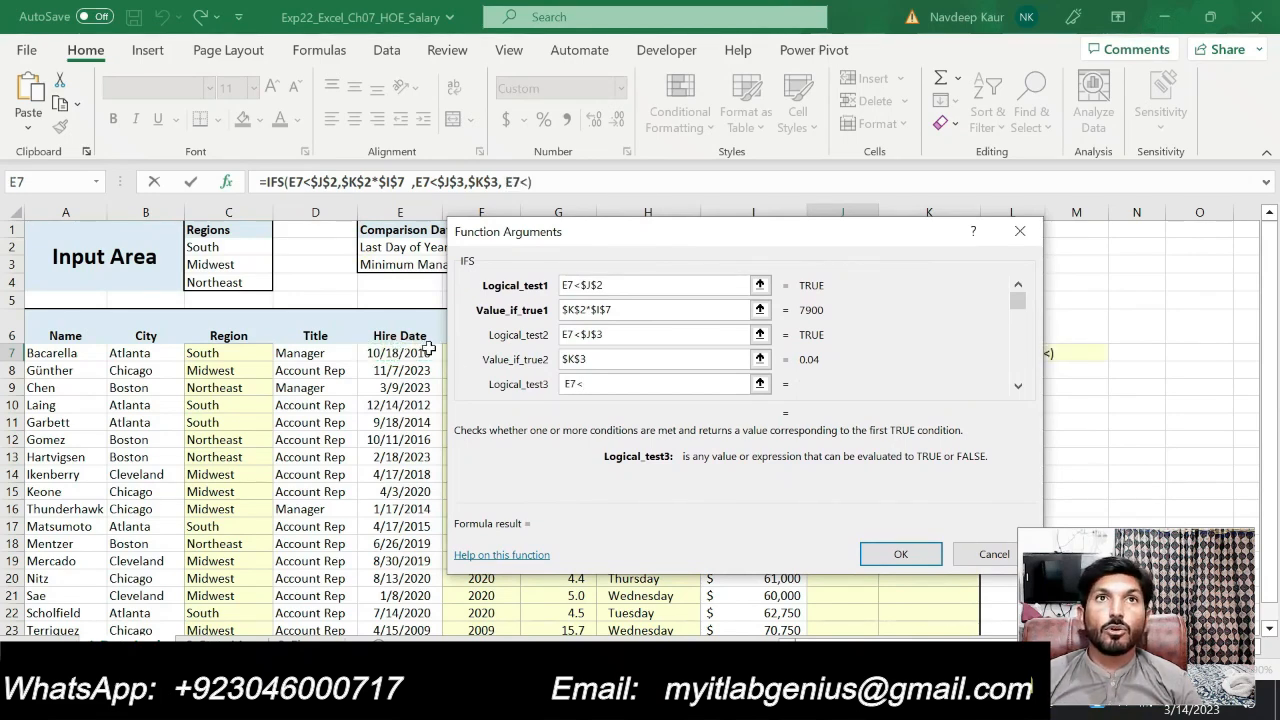
drag(694, 234, 378, 230)
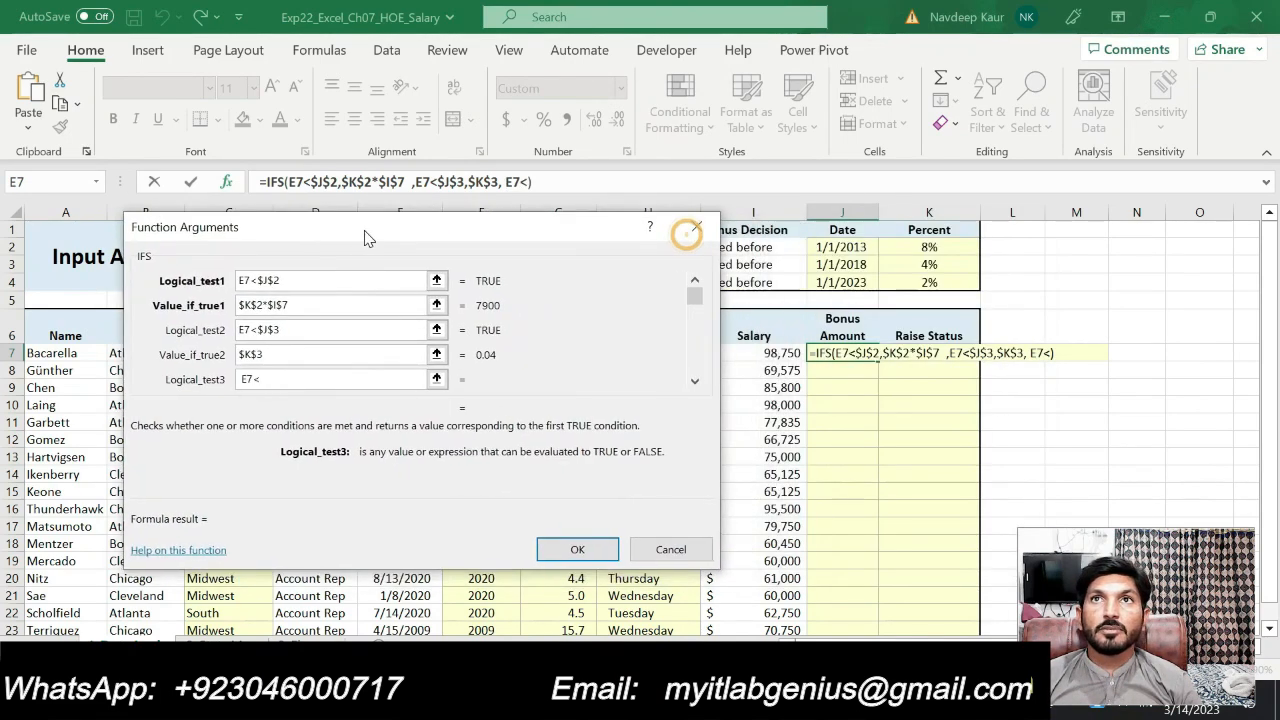
click(828, 281)
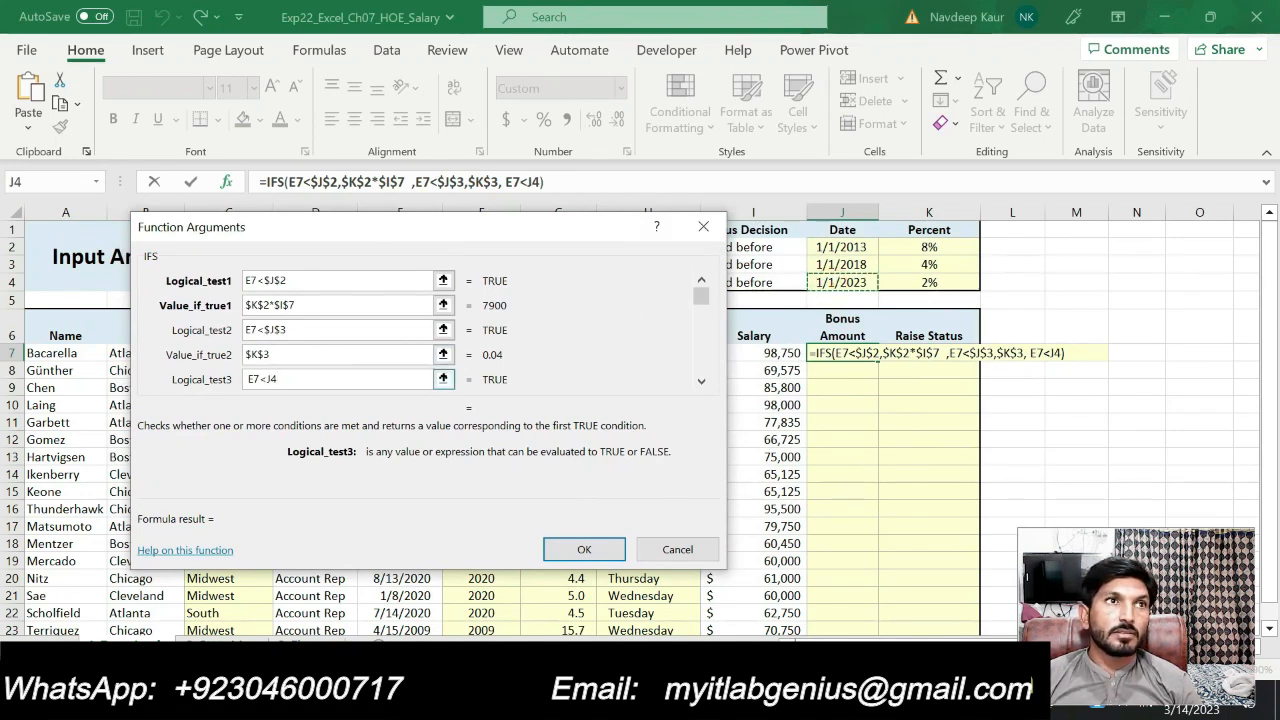
click(269, 380)
text($)
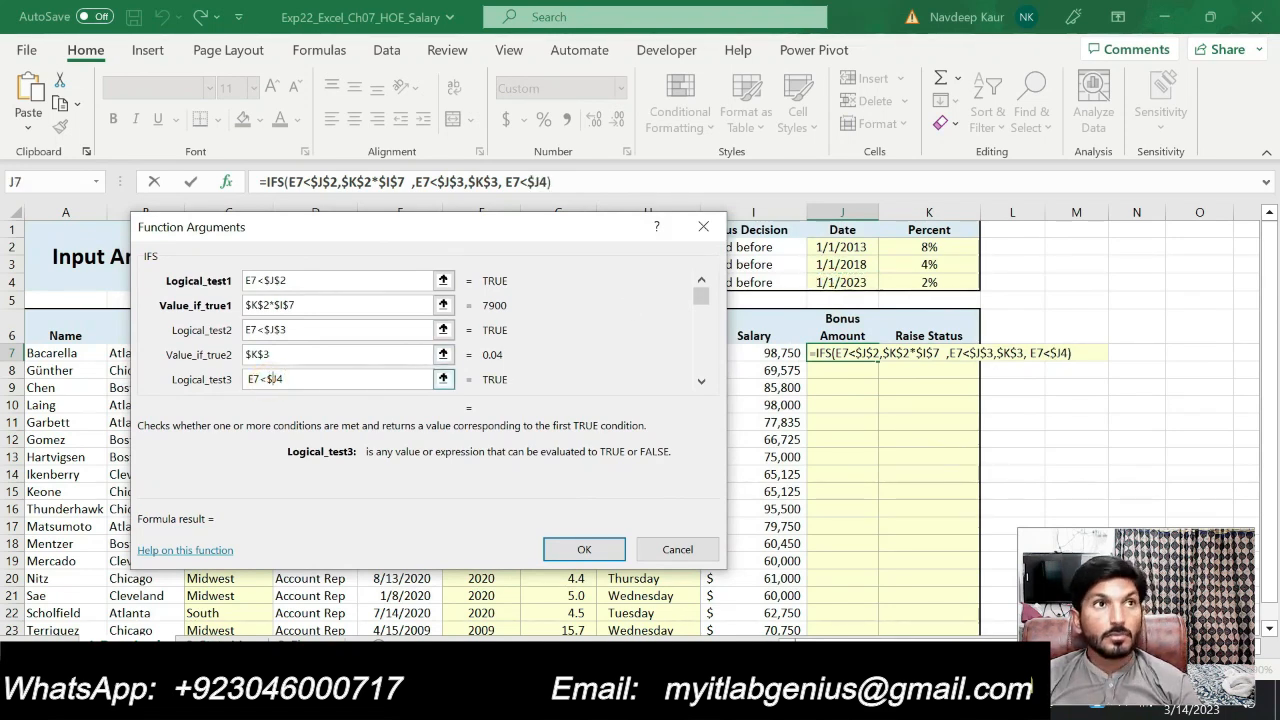
key(Right)
text($)
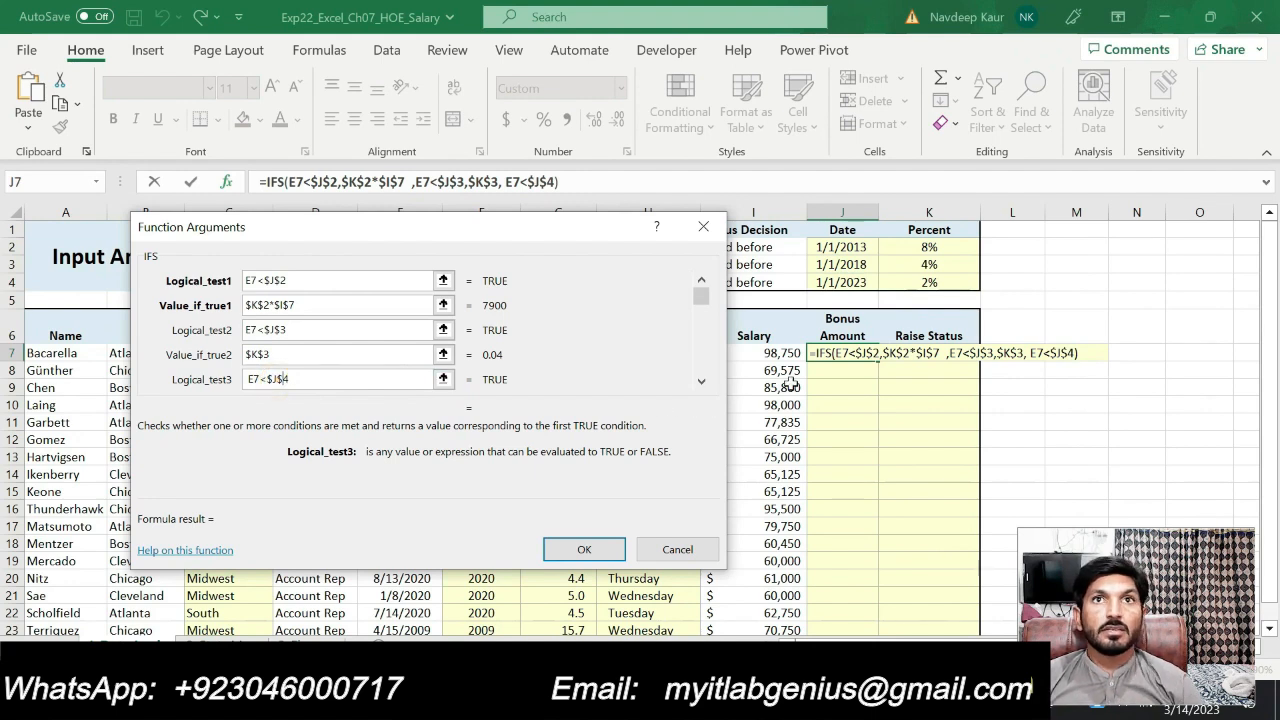
Set the IFS function's value for the third condition to the bonus percentage times salary, $K$4*$I$7.
click(701, 383)
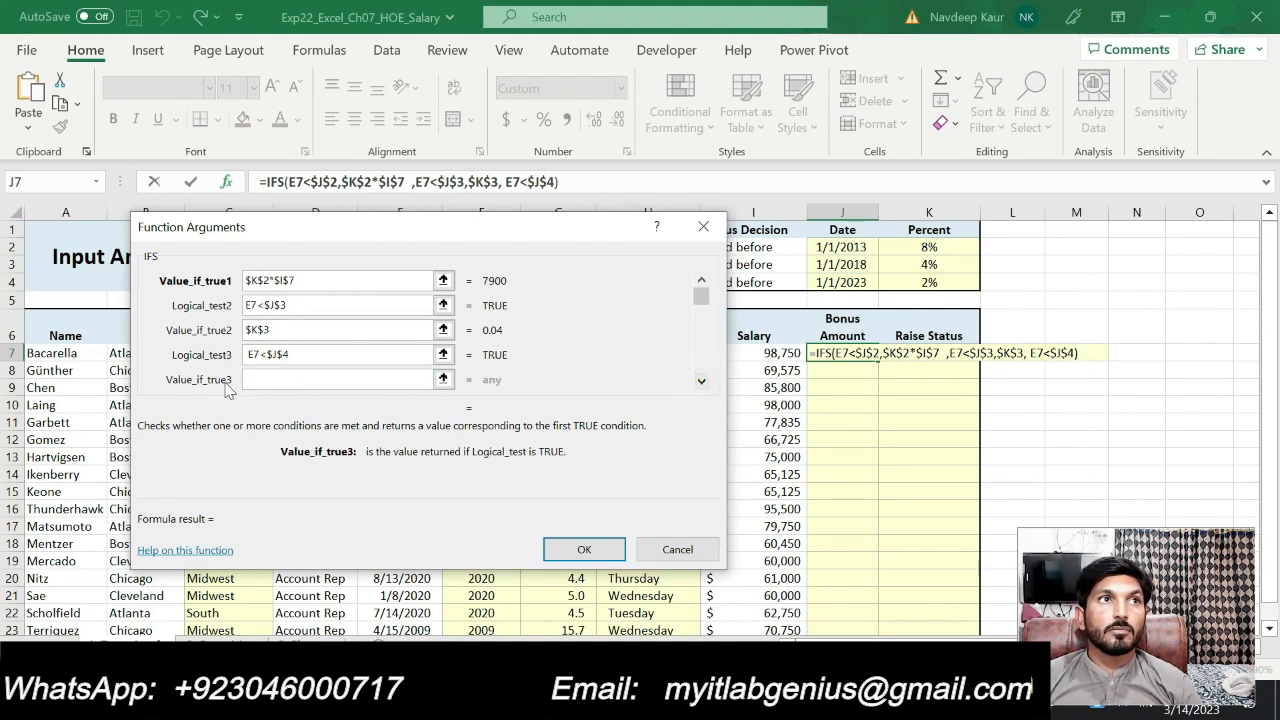
click(920, 282)
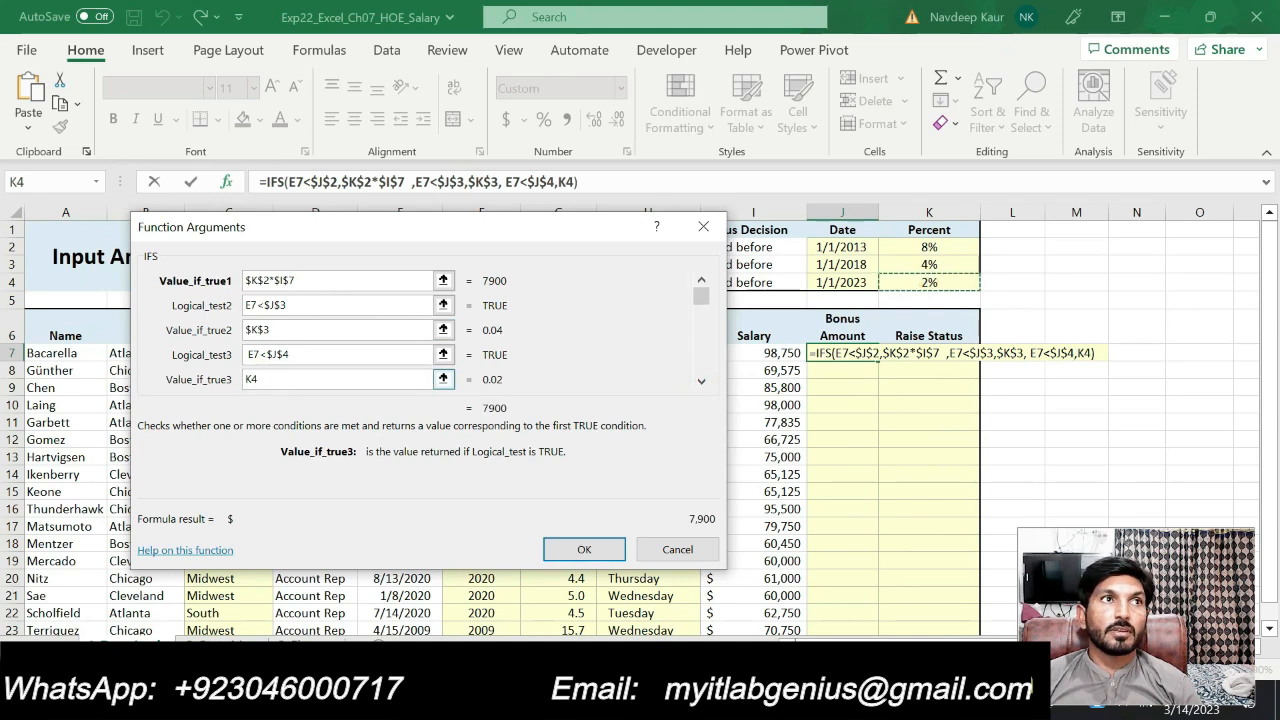
click(246, 379)
text($K)
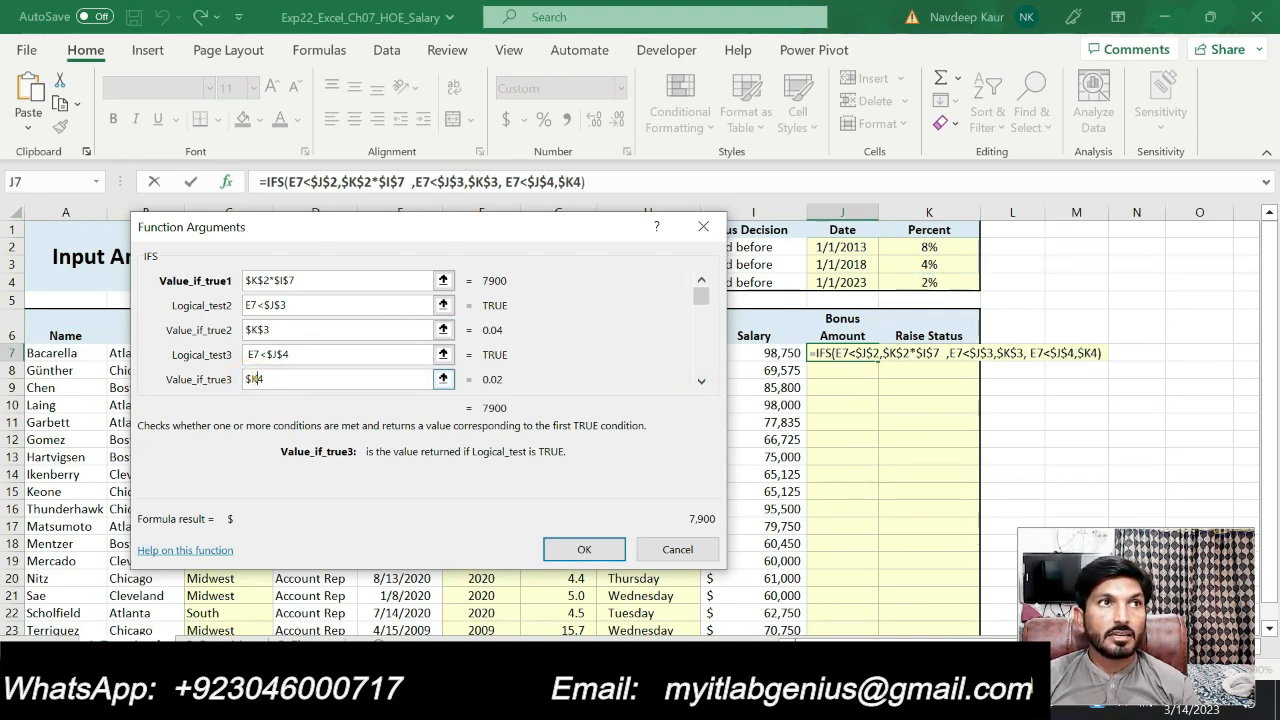
text($)
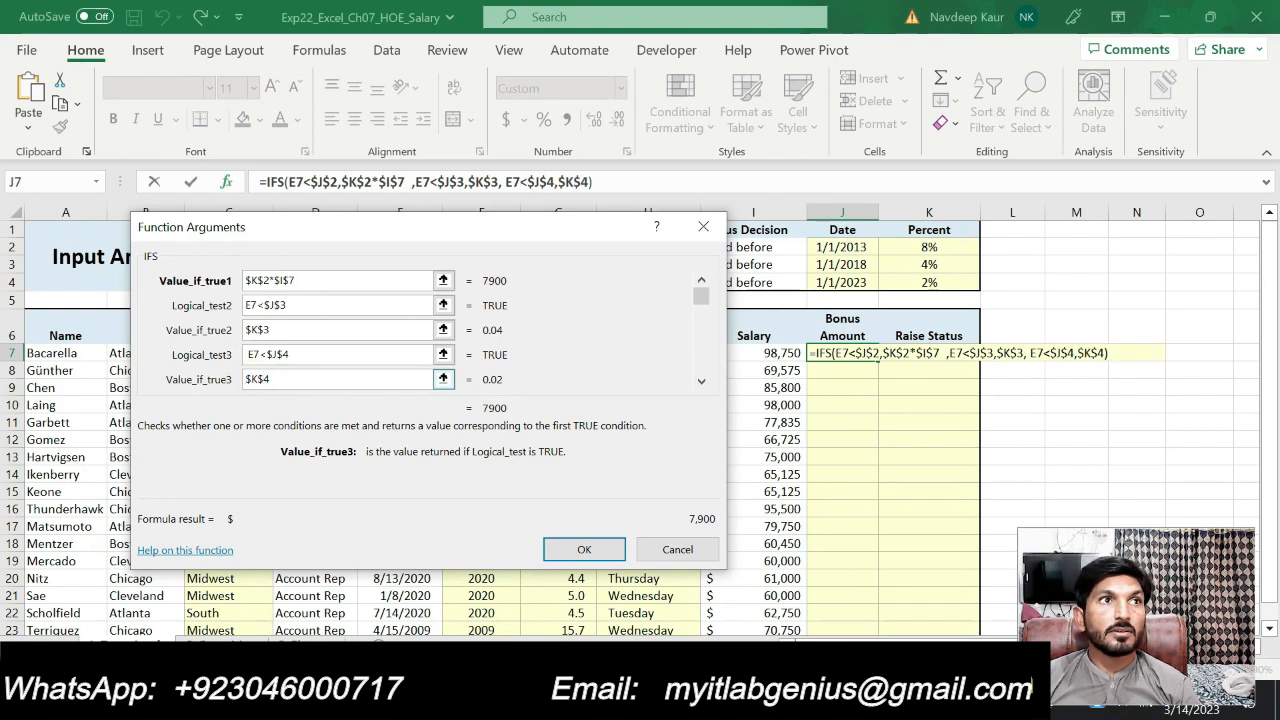
click(339, 374)
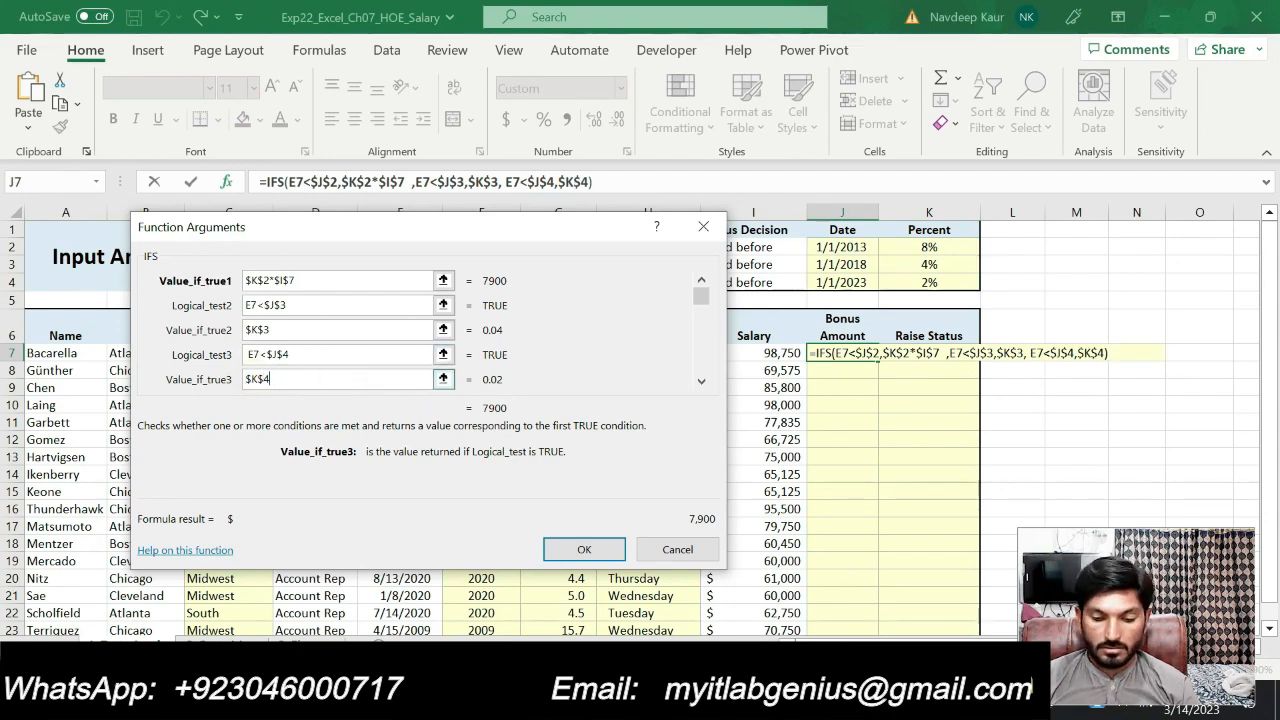
text(*)
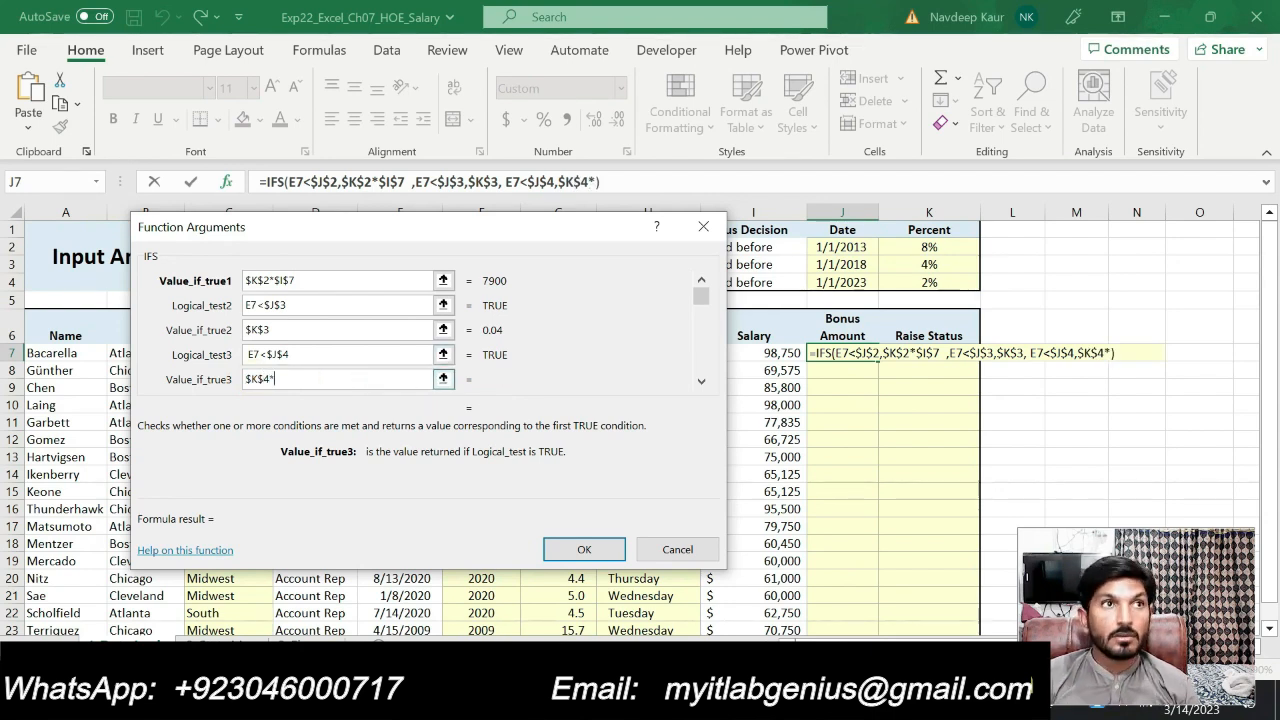
click(780, 353)
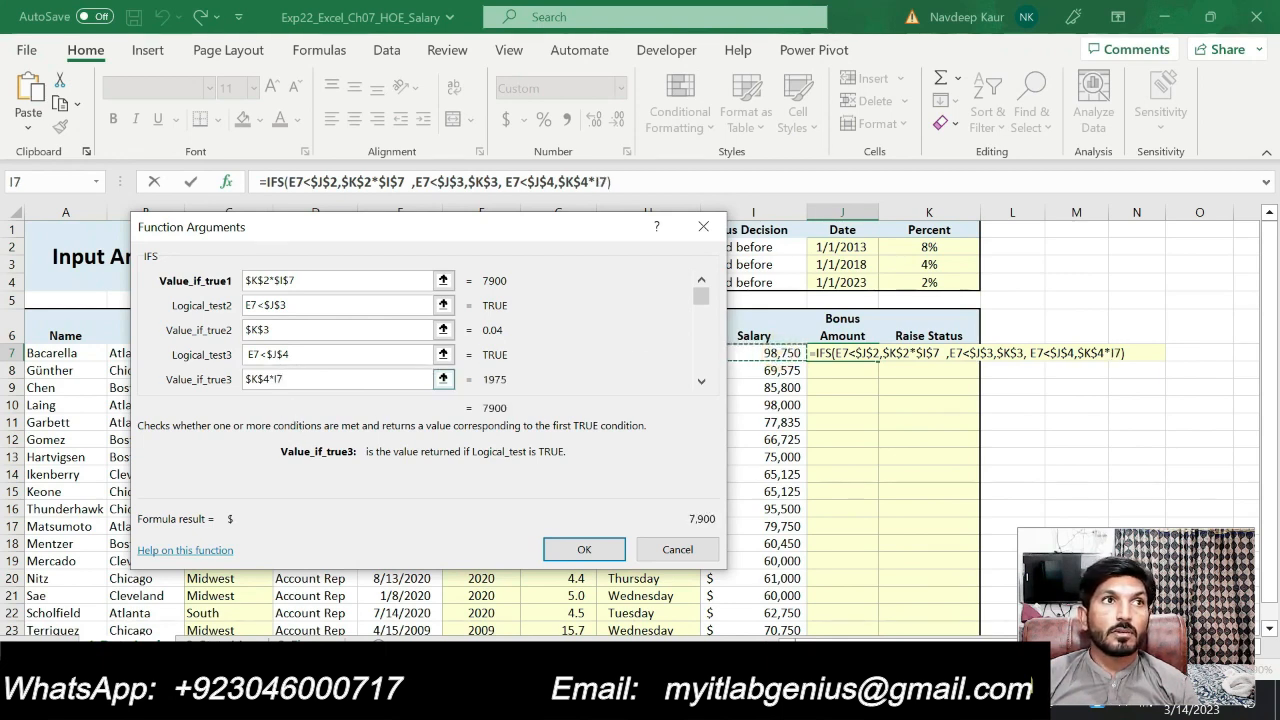
click(273, 380)
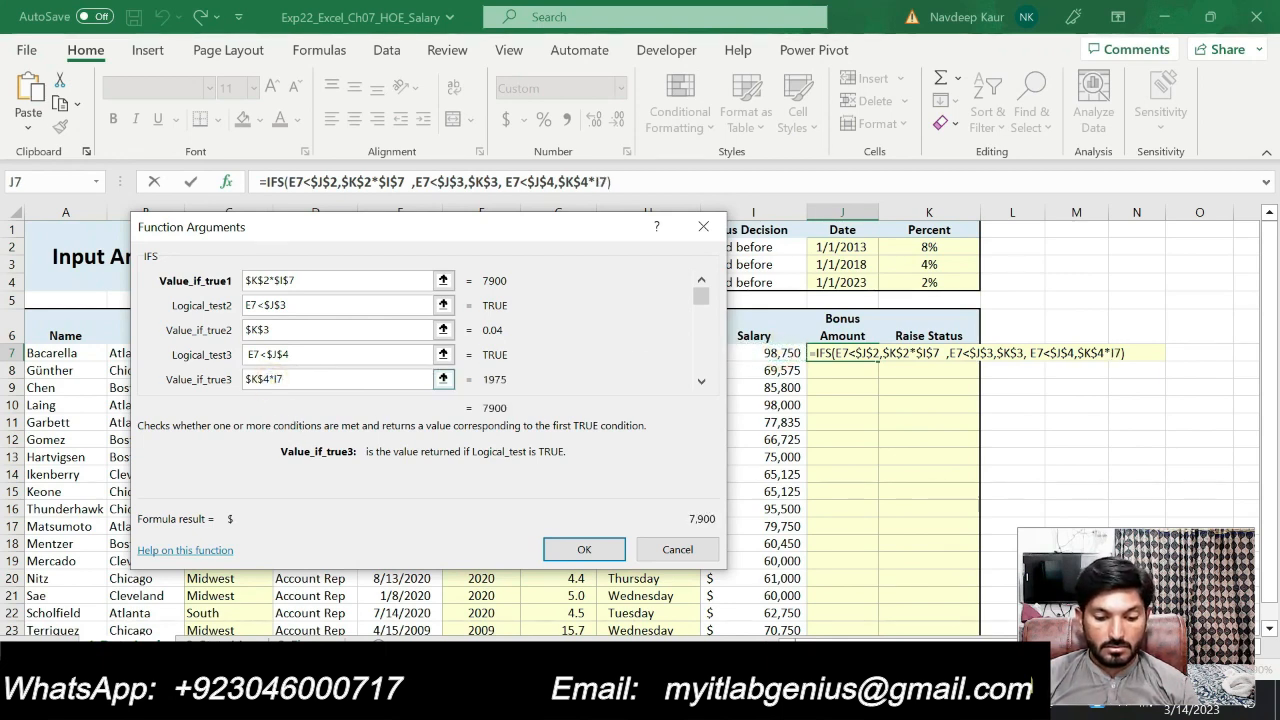
text($)
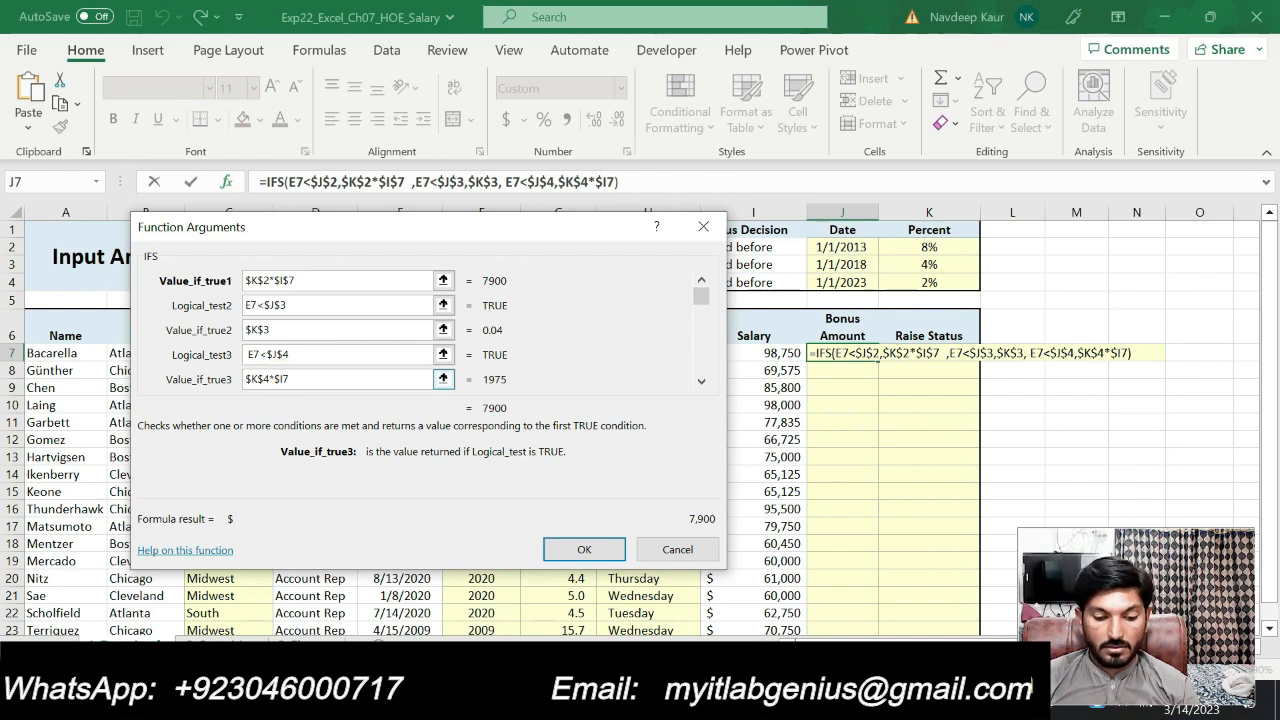
text($)
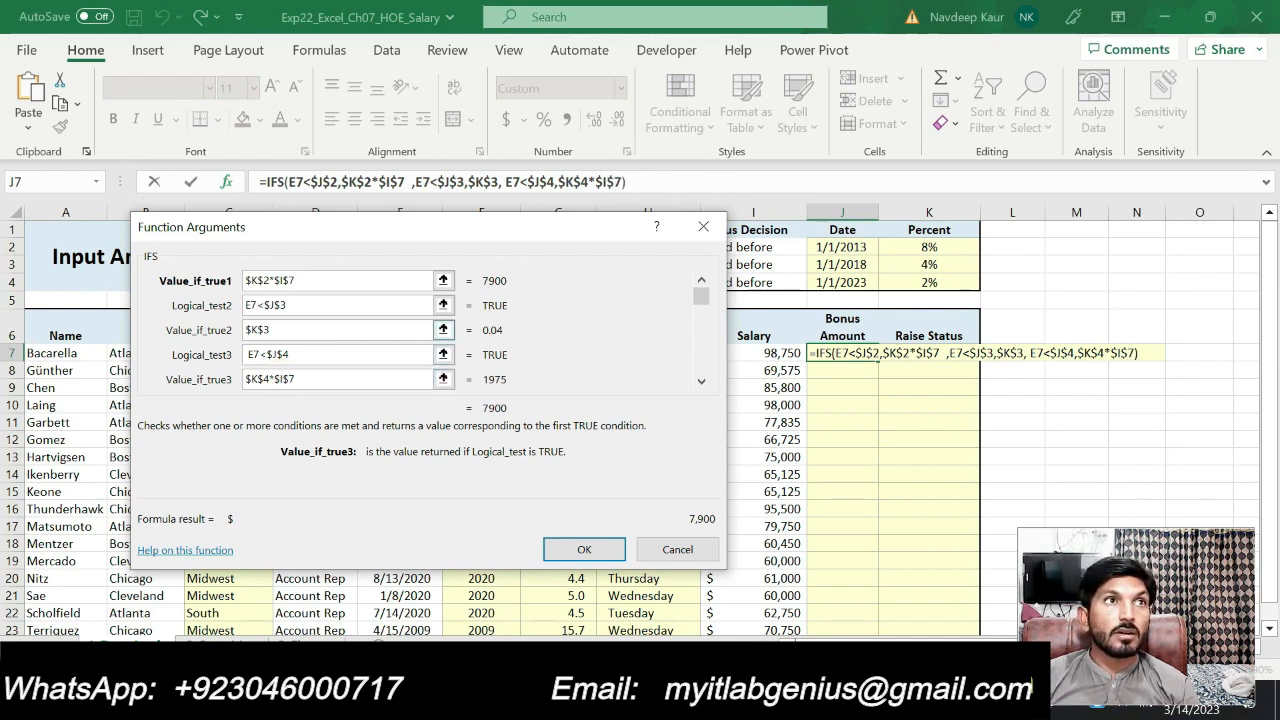
Set the IFS function's value for the second condition to the bonus percentage times salary, $K$3*$I$7.
click(279, 329)
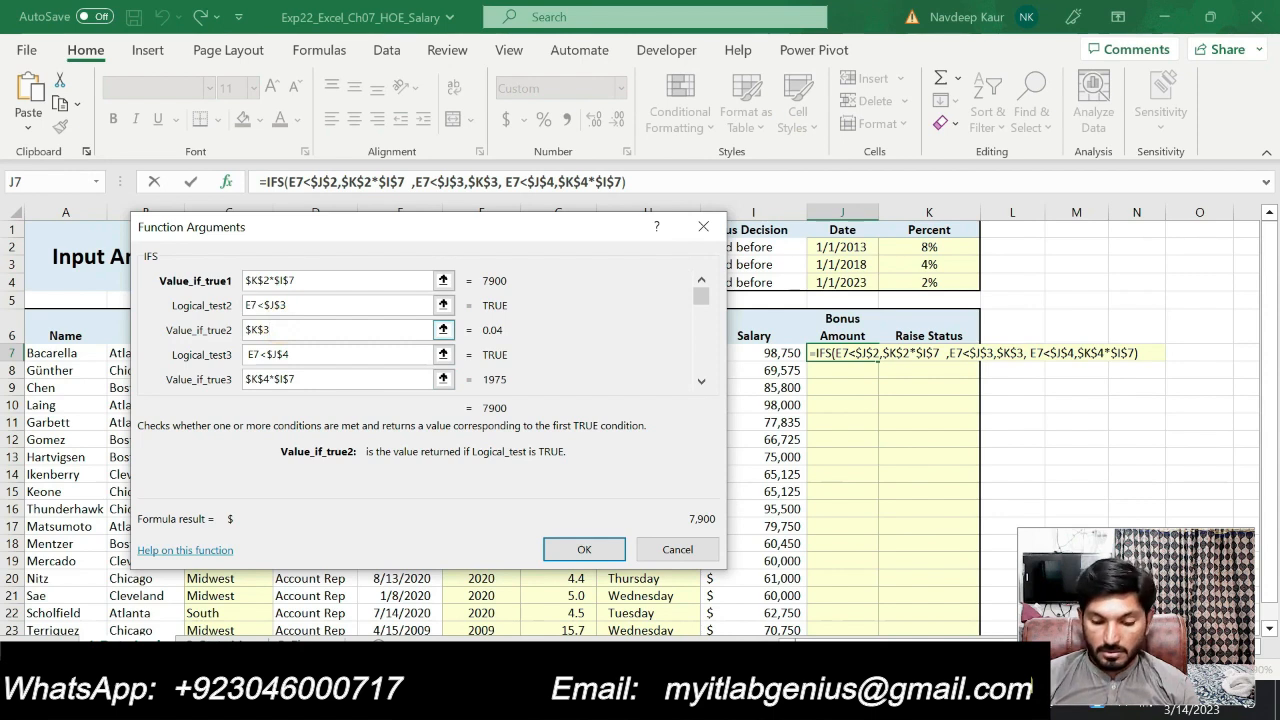
text(*)
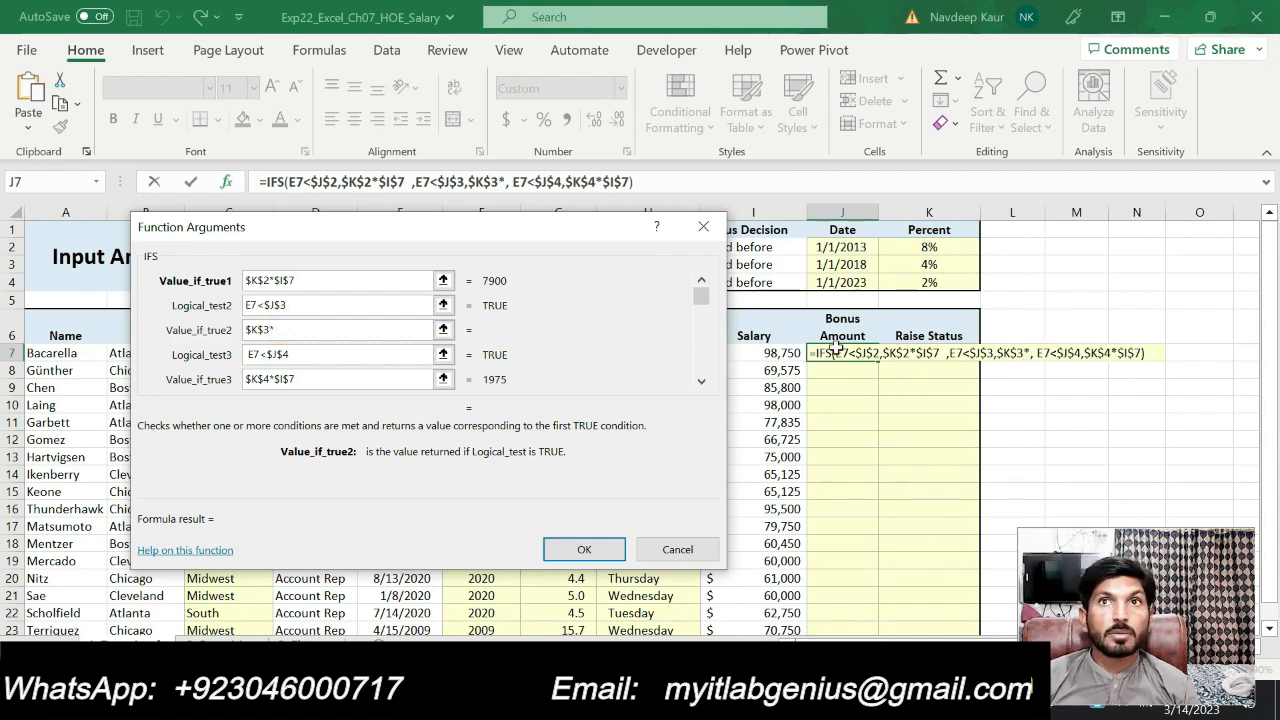
click(783, 352)
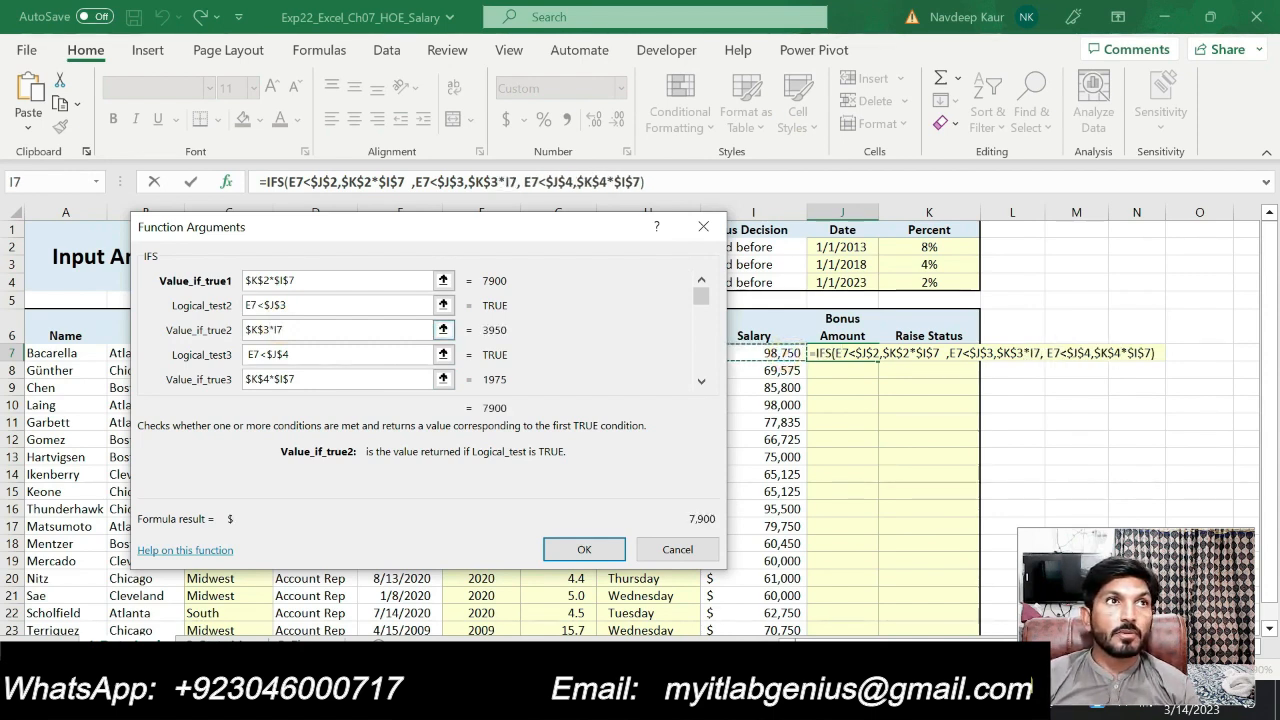
click(270, 329)
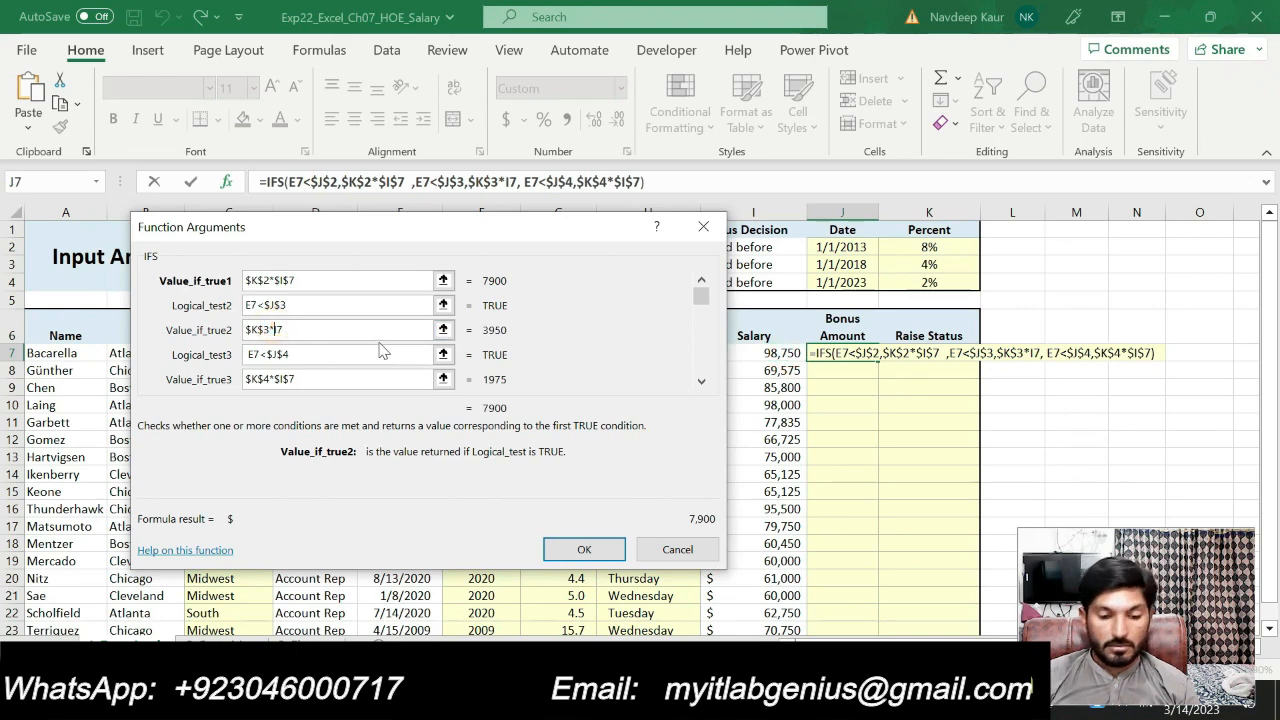
key(F4)
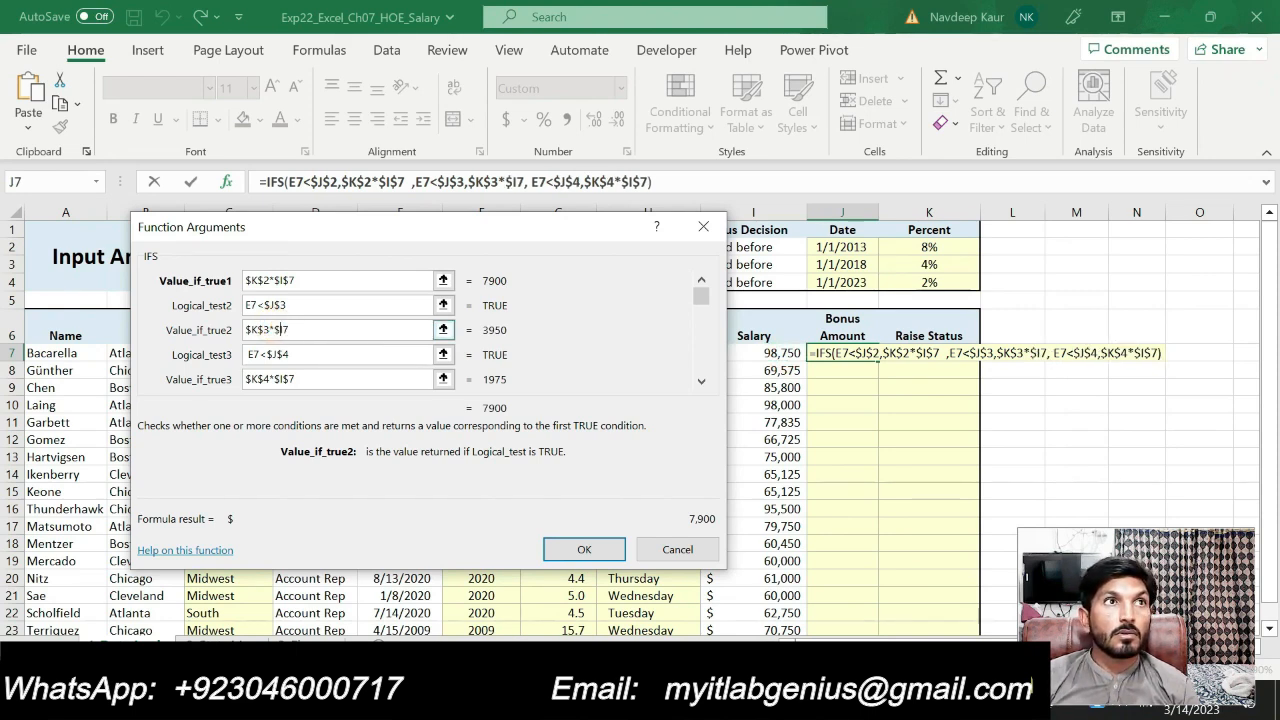
click(283, 329)
text($)
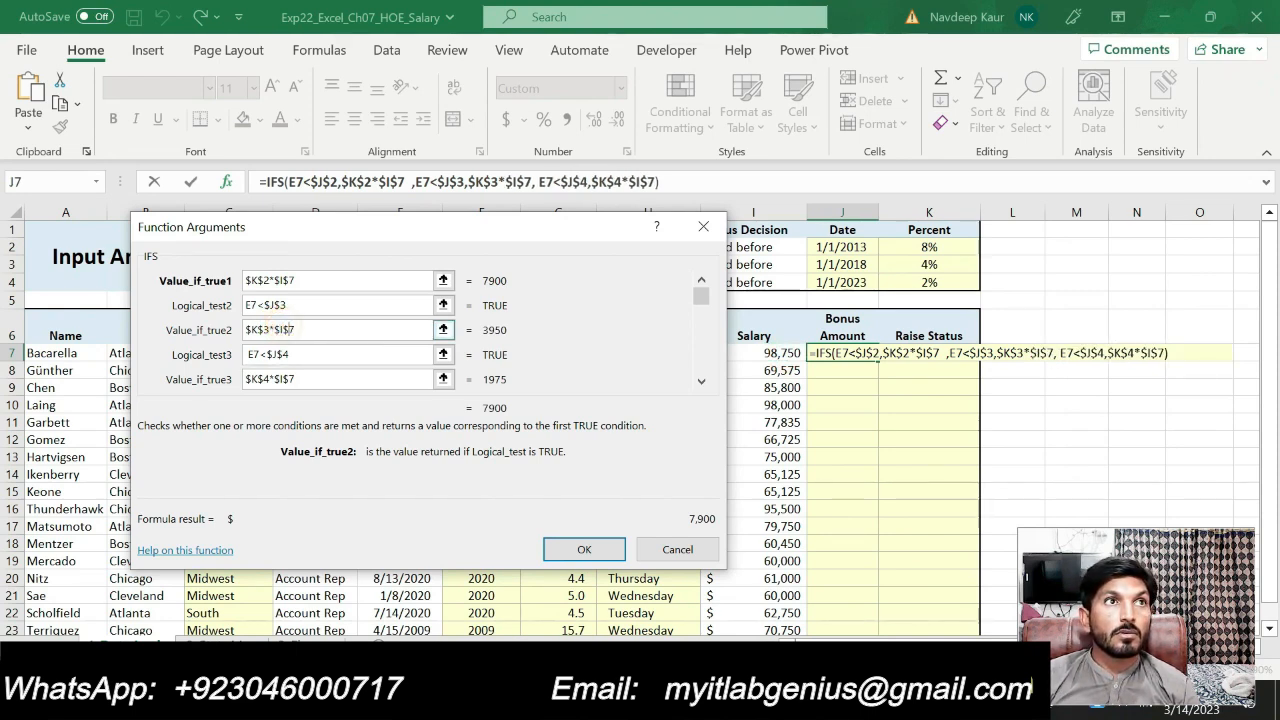
Set the IFS function's fourth logical test to TRUE and its corresponding value to "$0".
click(701, 281)
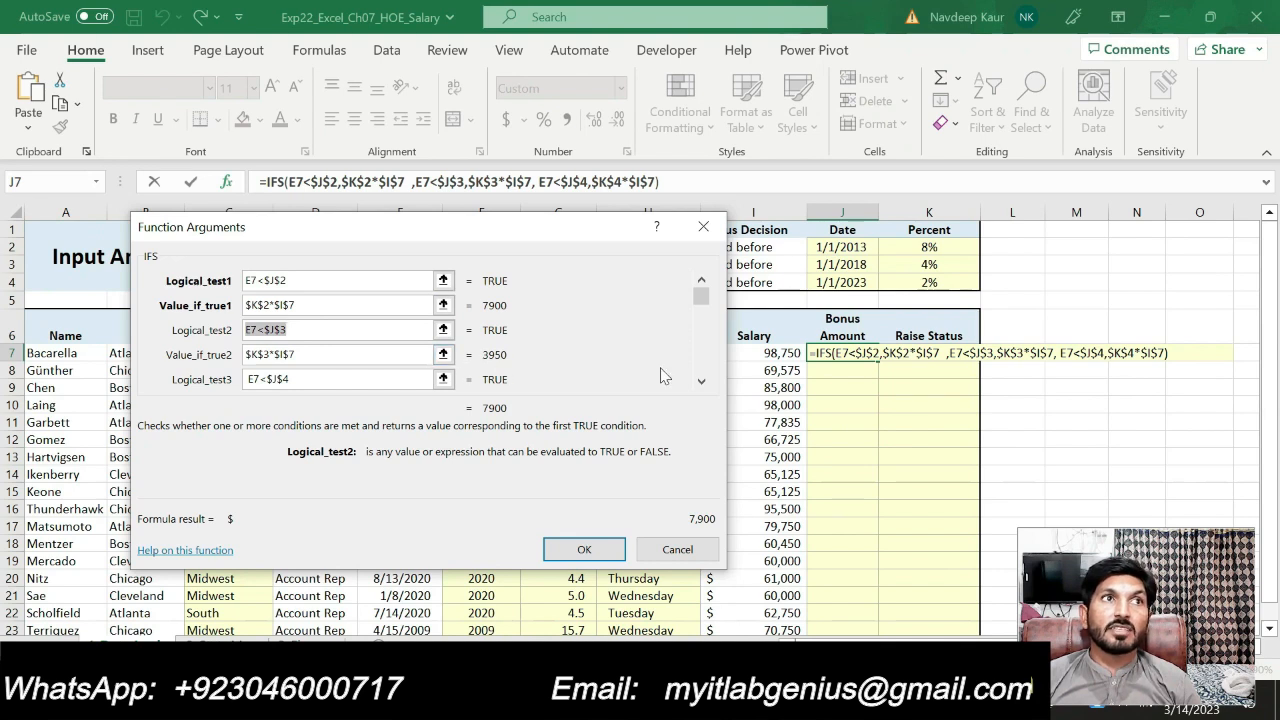
click(701, 381)
click(701, 381)
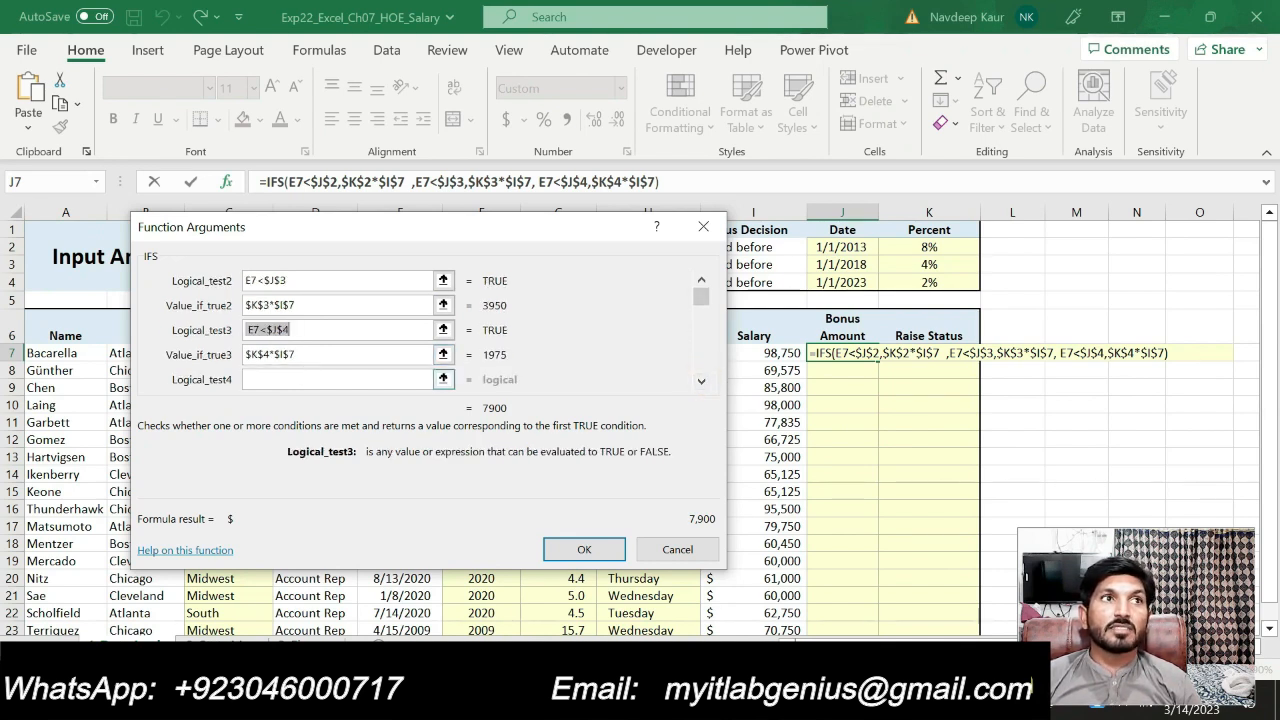
click(290, 380)
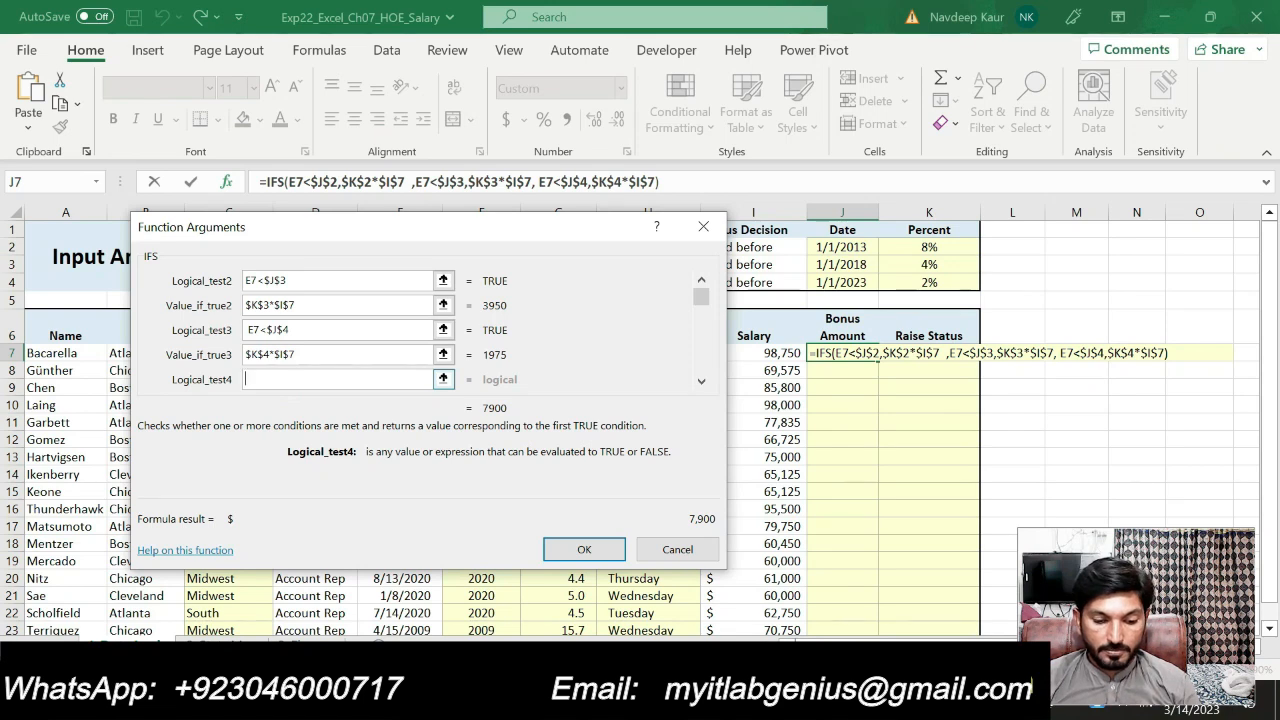
text(TRUE)
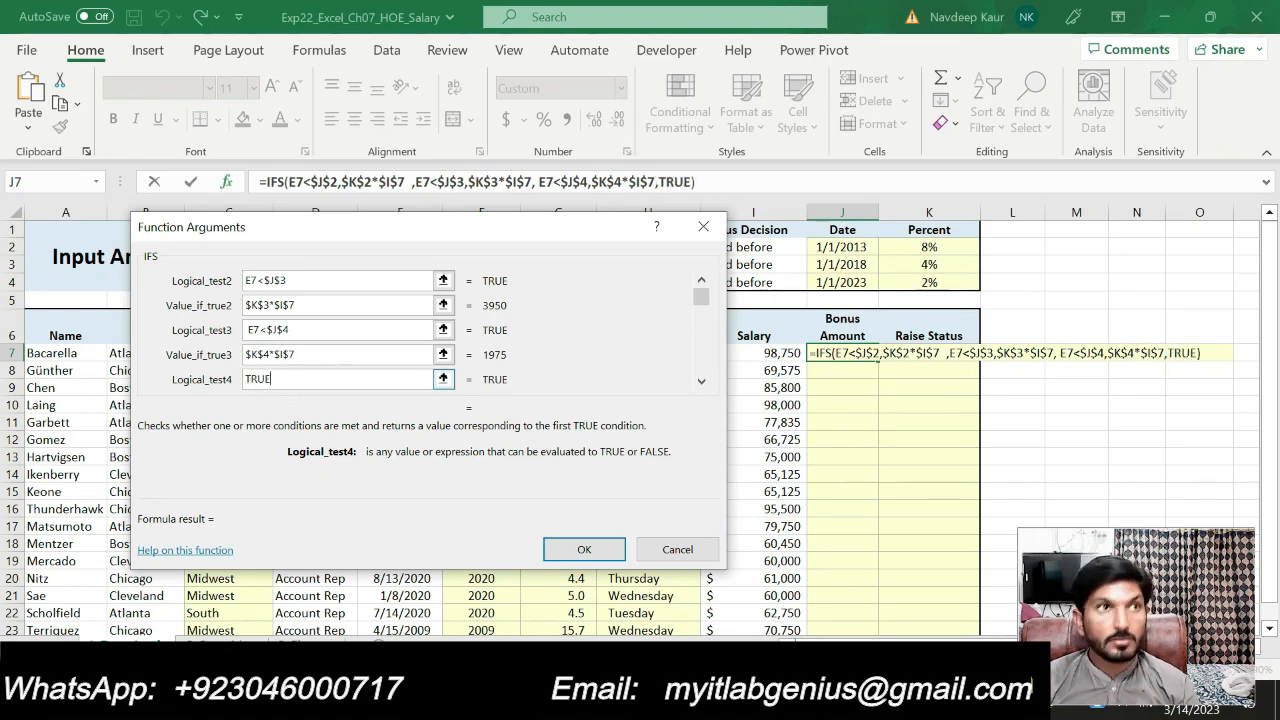
click(701, 380)
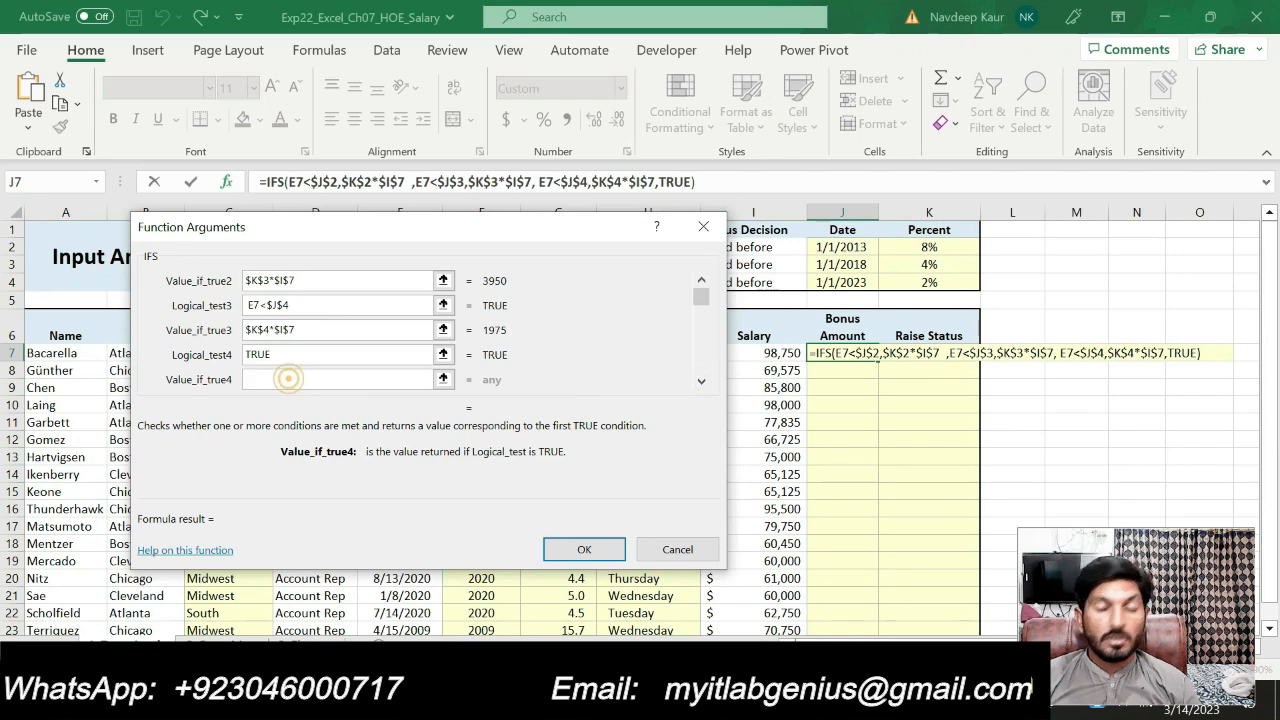
text(")
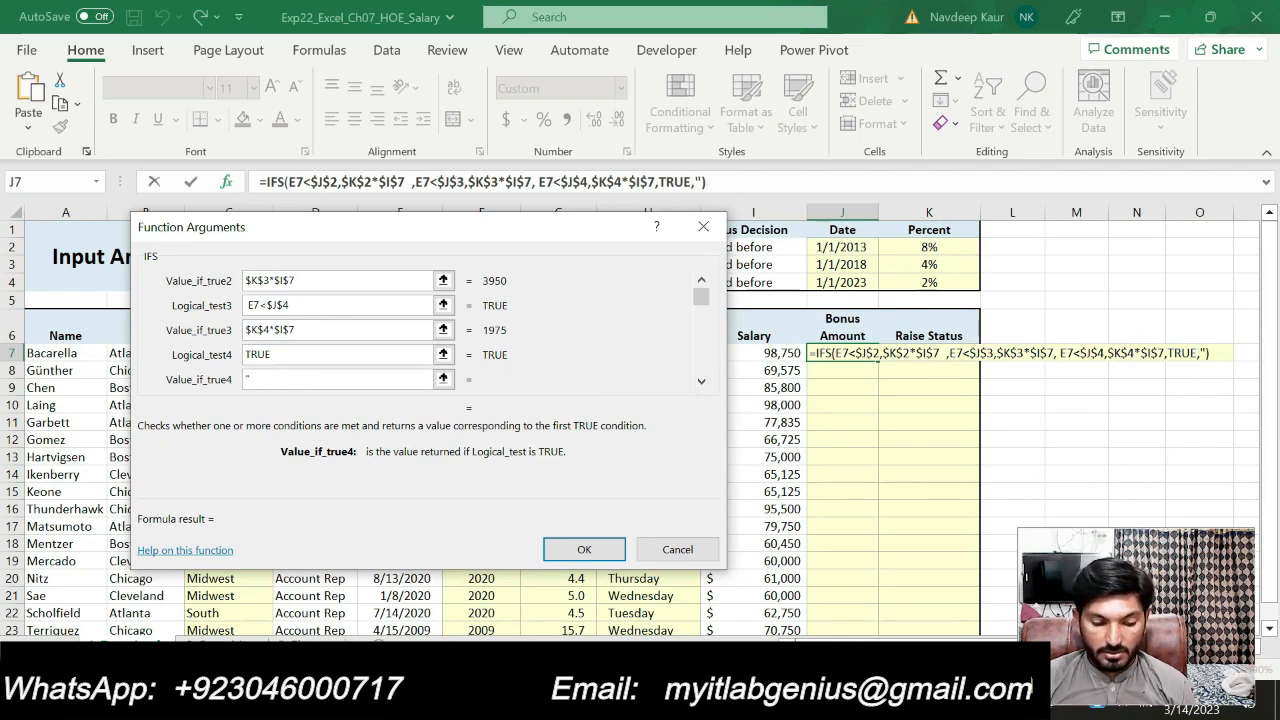
text($0")
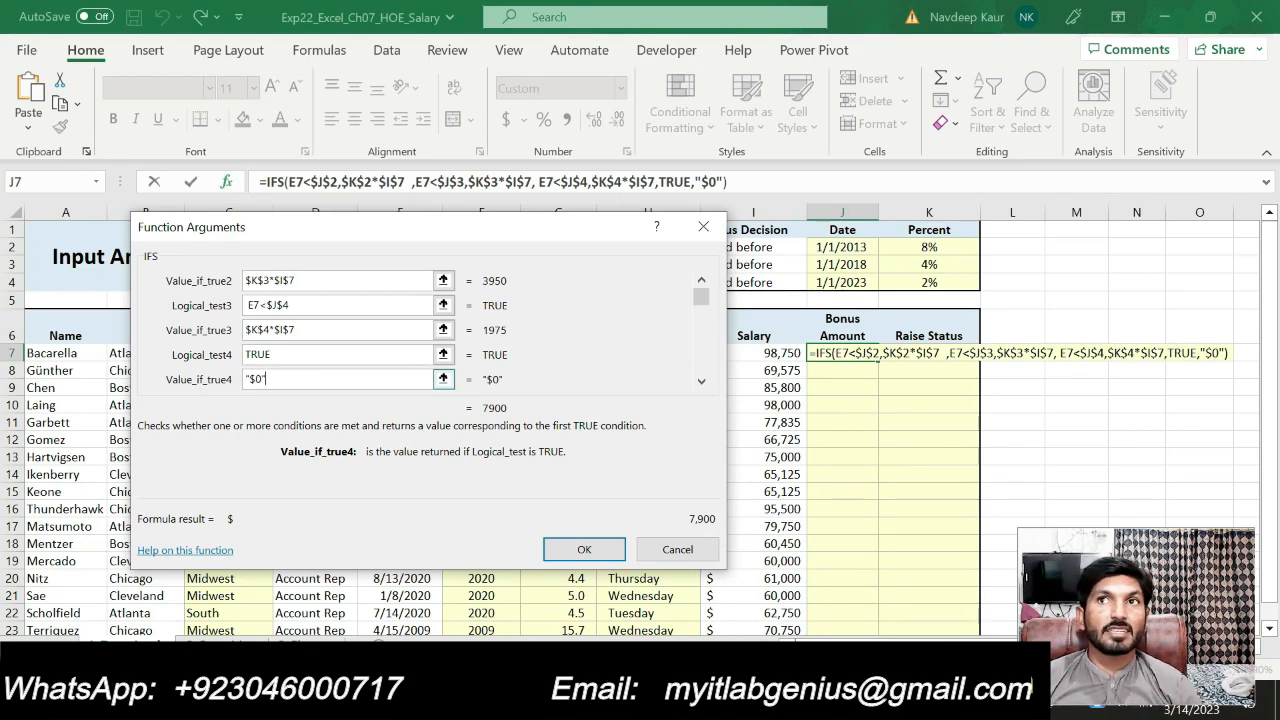
Enter the completed IFS formula in cell J7 and copy it down through J23.
click(577, 549)
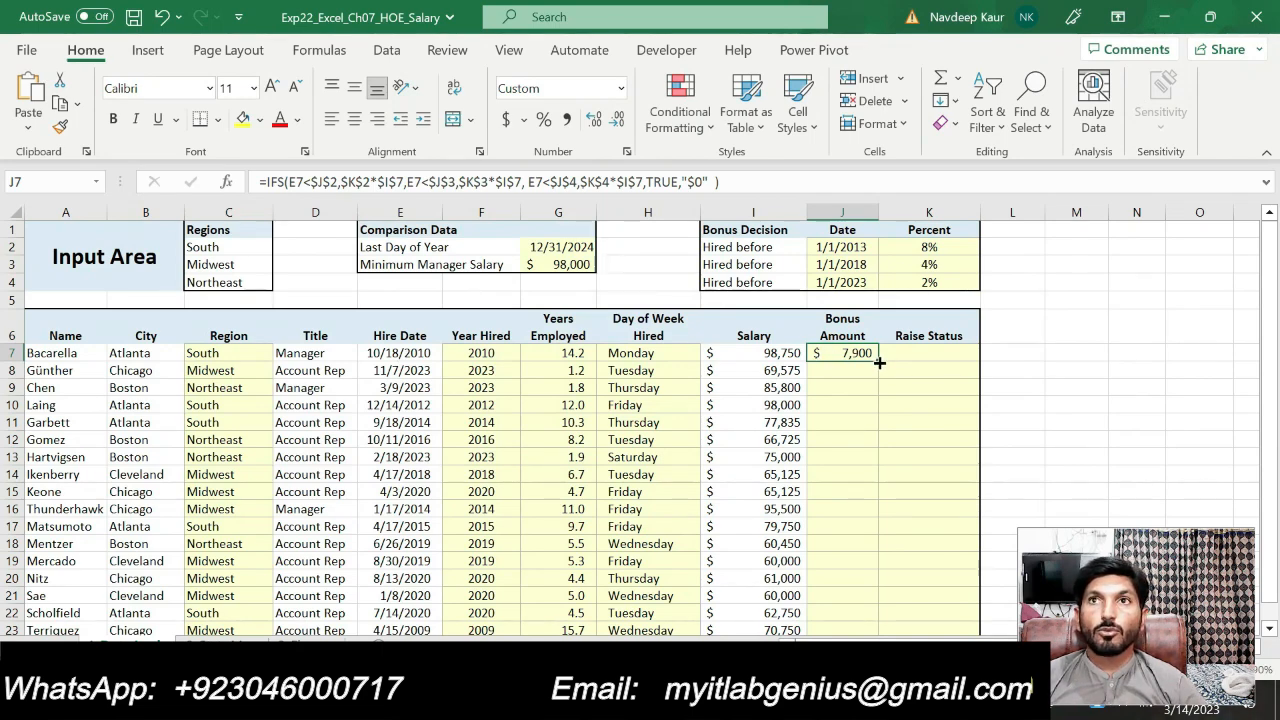
drag(879, 363, 855, 597)
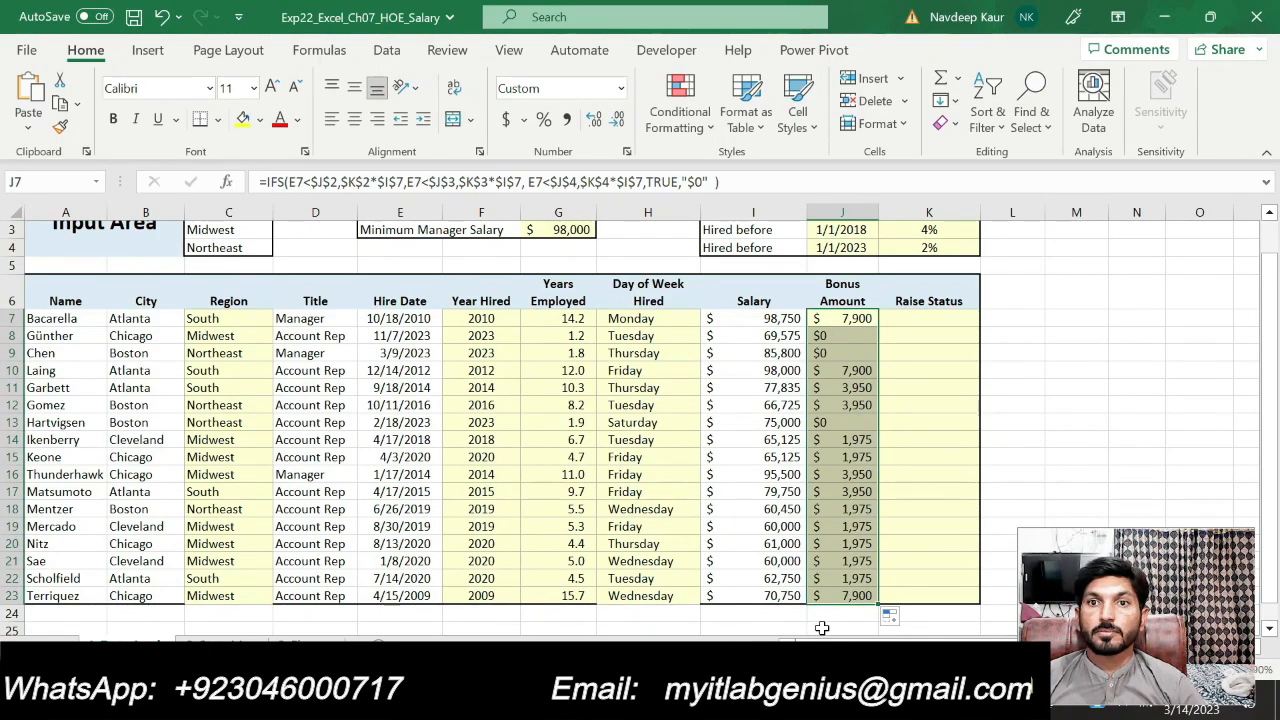
In the Word instructions, clear step 7's highlight and highlight step 8's second paragraph in green, then return to cell K7 in the Excel workbook.
key(alt+Tab)
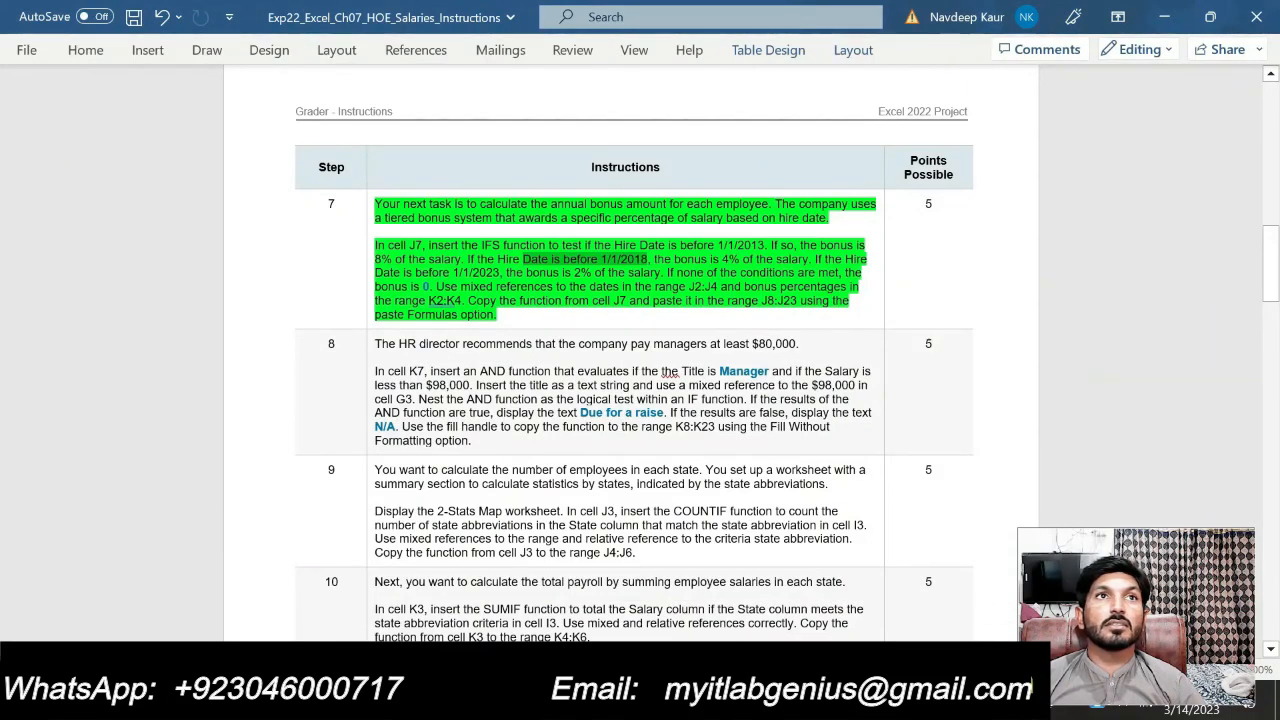
drag(497, 314, 380, 208)
click(454, 171)
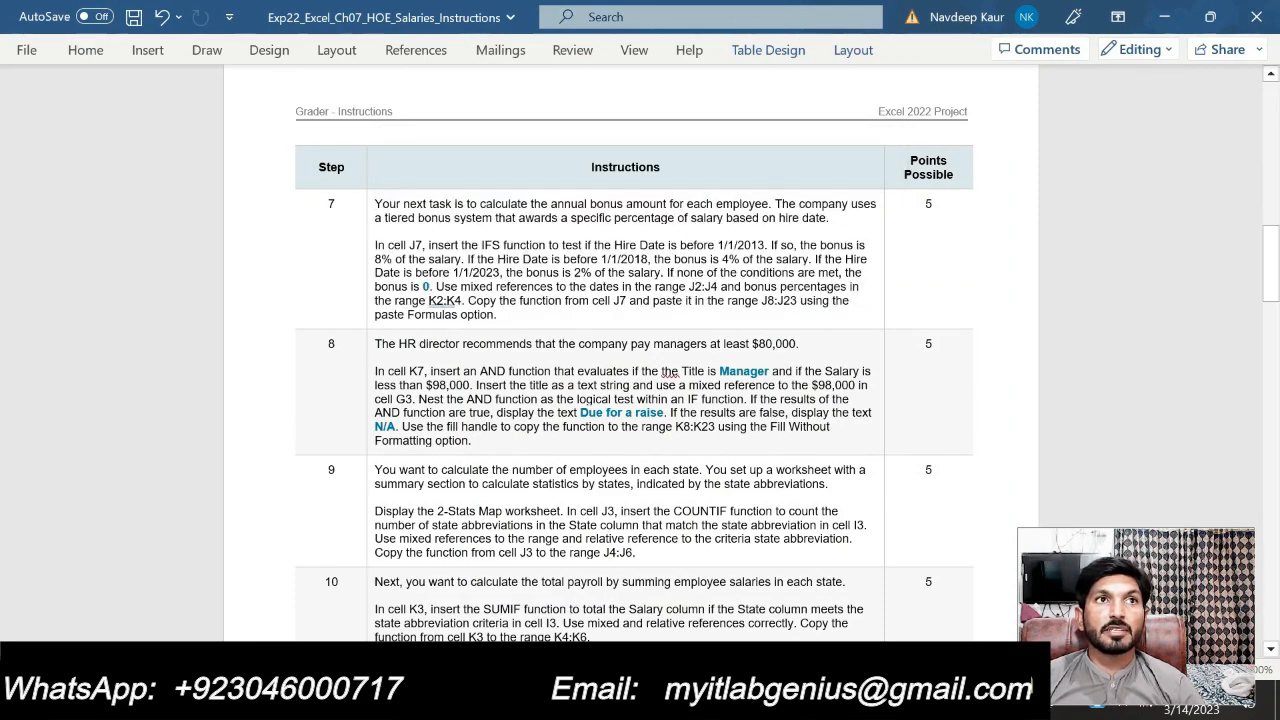
drag(373, 371, 472, 441)
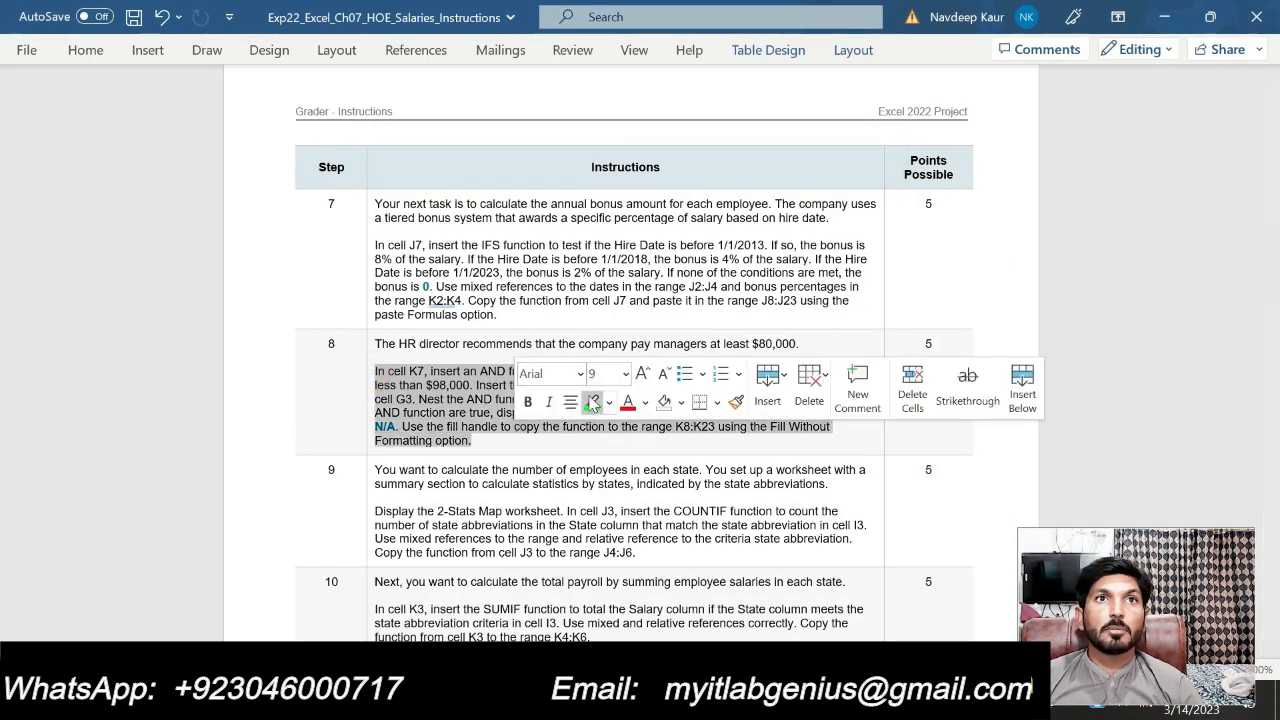
click(593, 402)
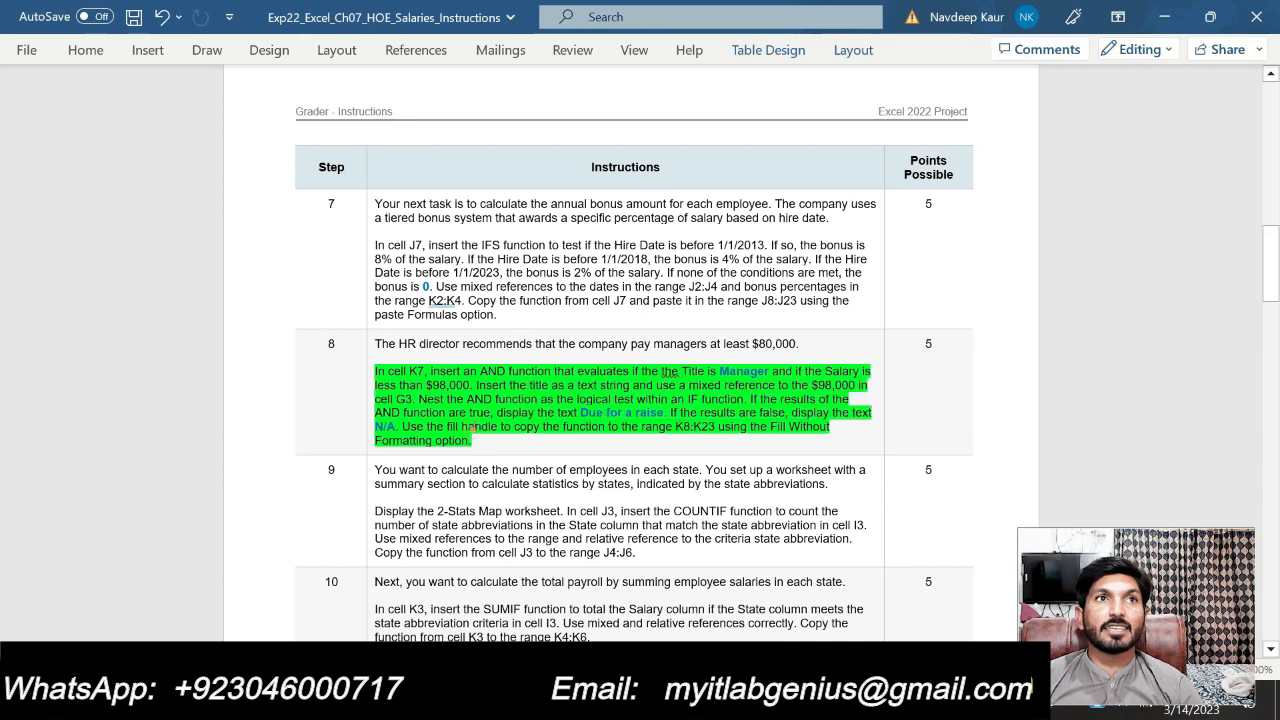
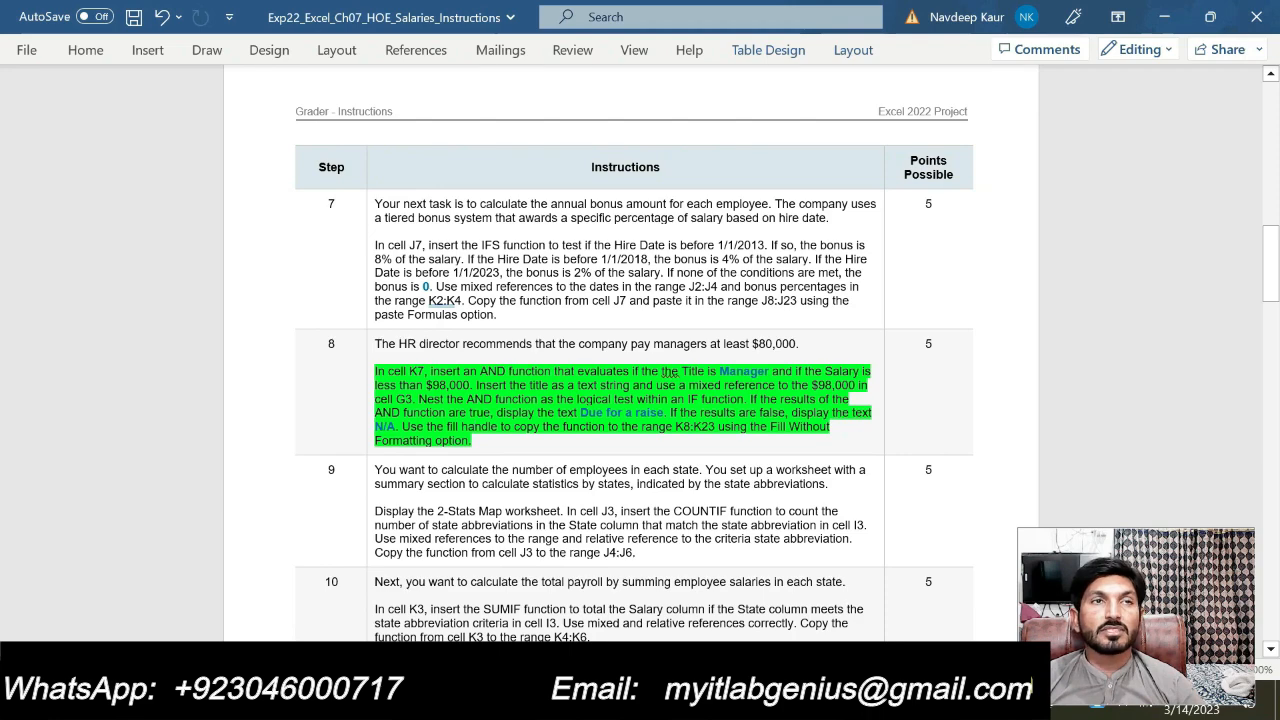
key(alt+Tab)
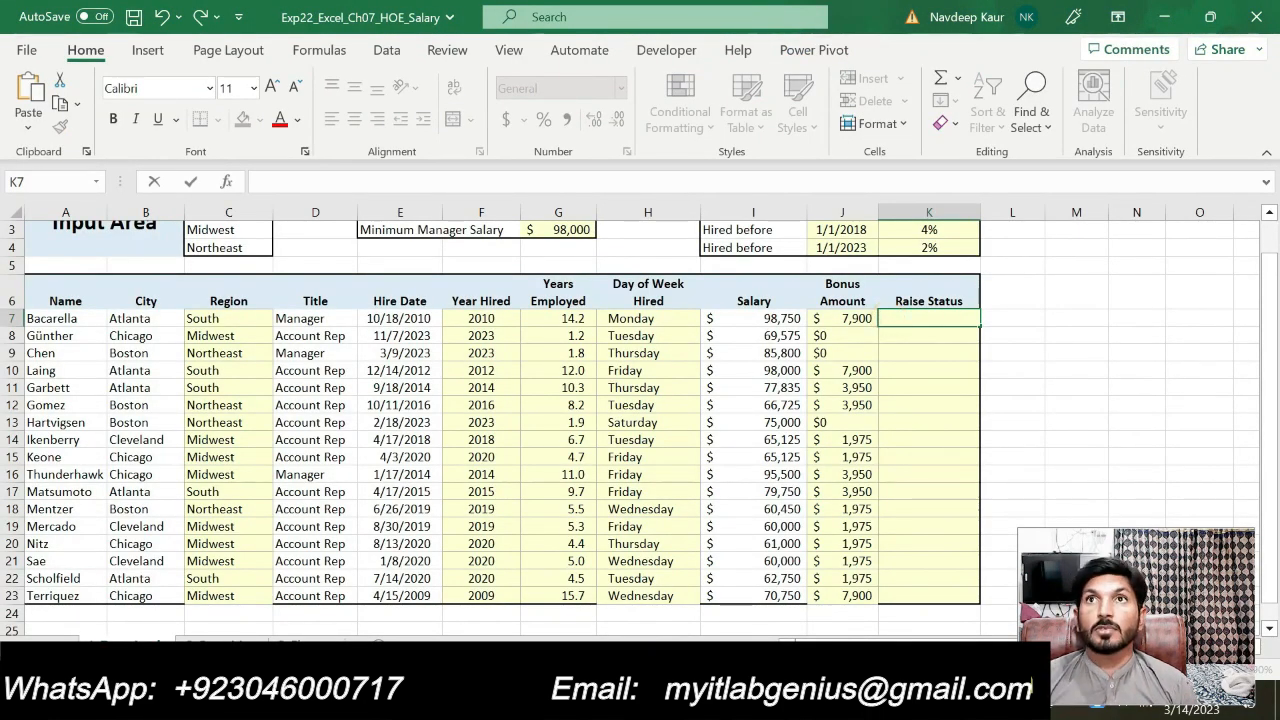
text(IF)
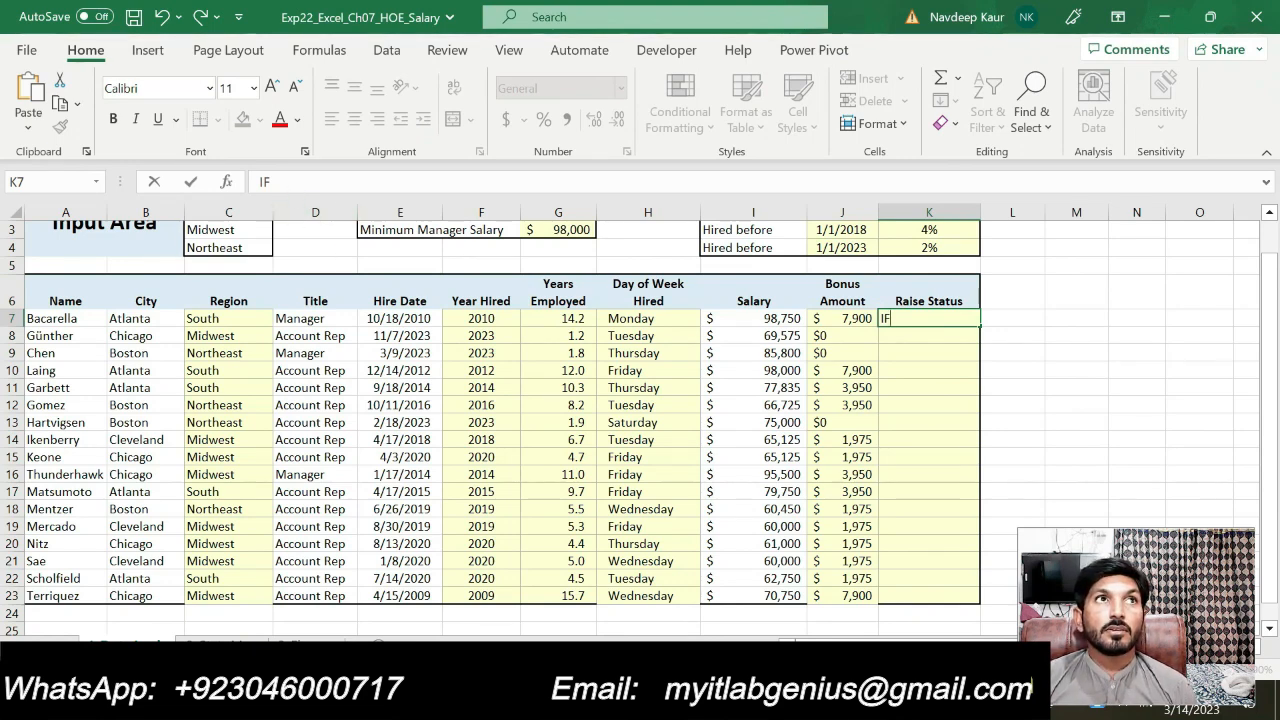
text(=IF)
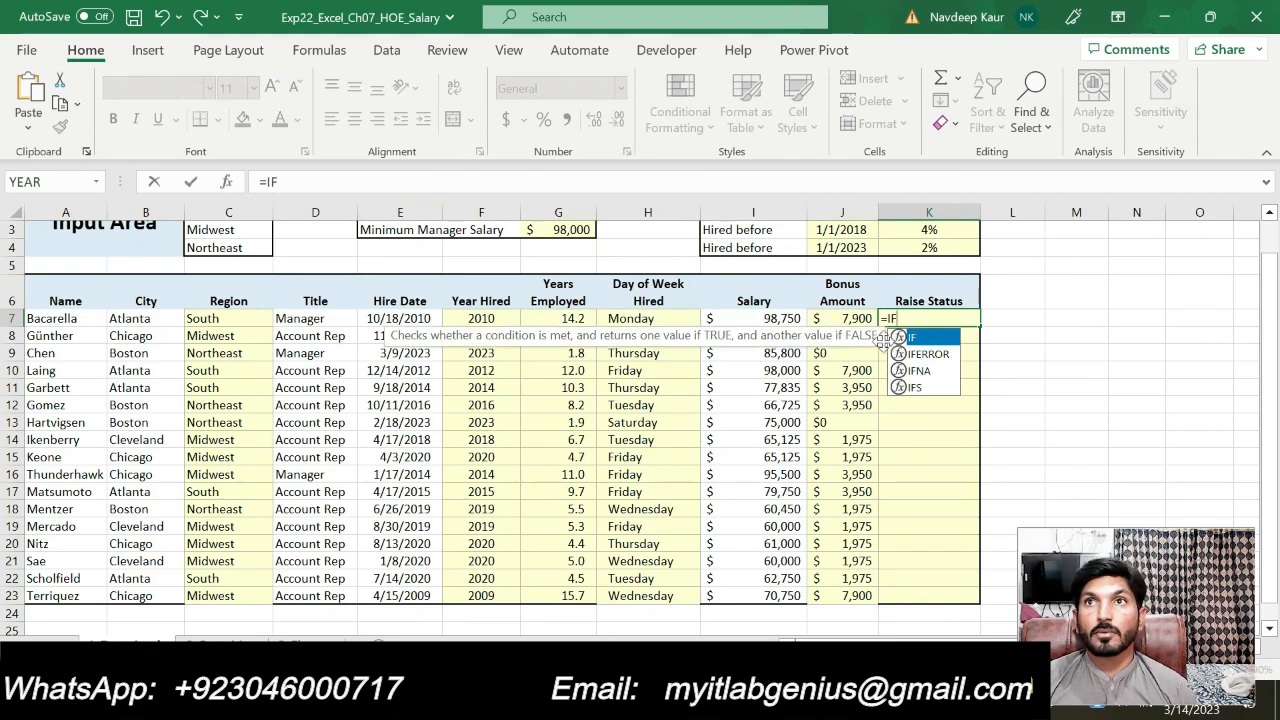
double_click(930, 338)
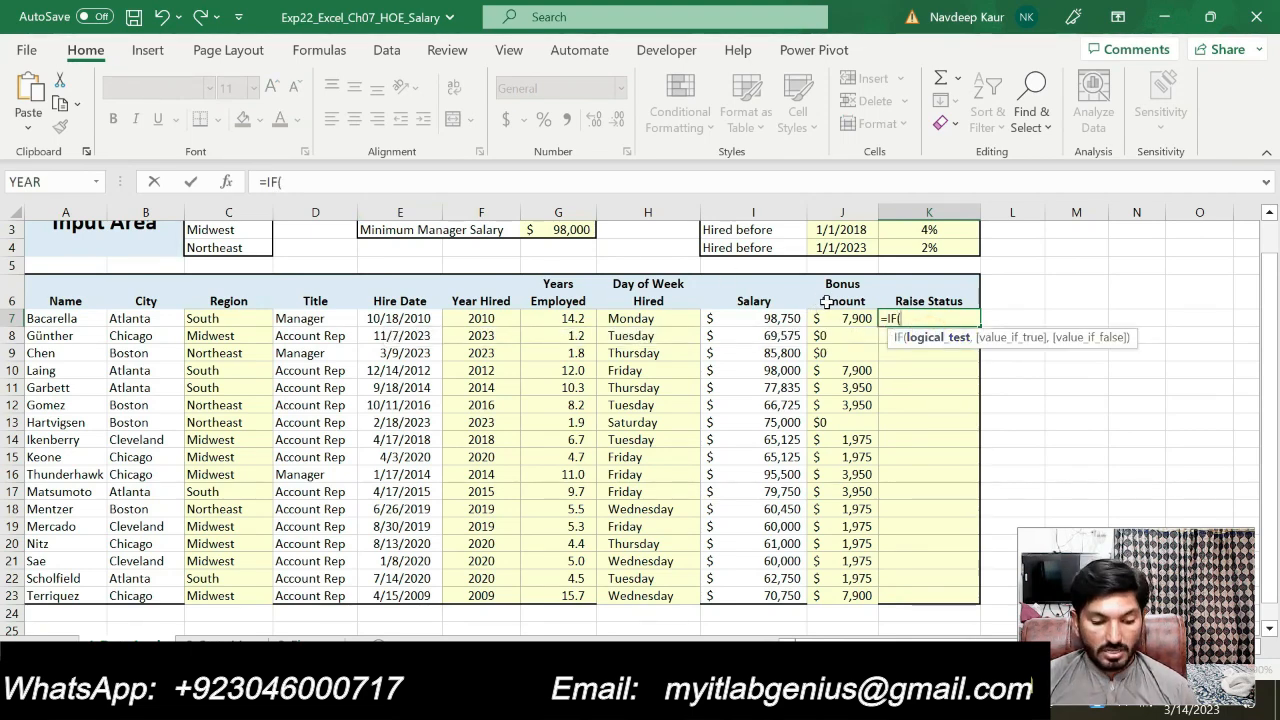
text(AND)
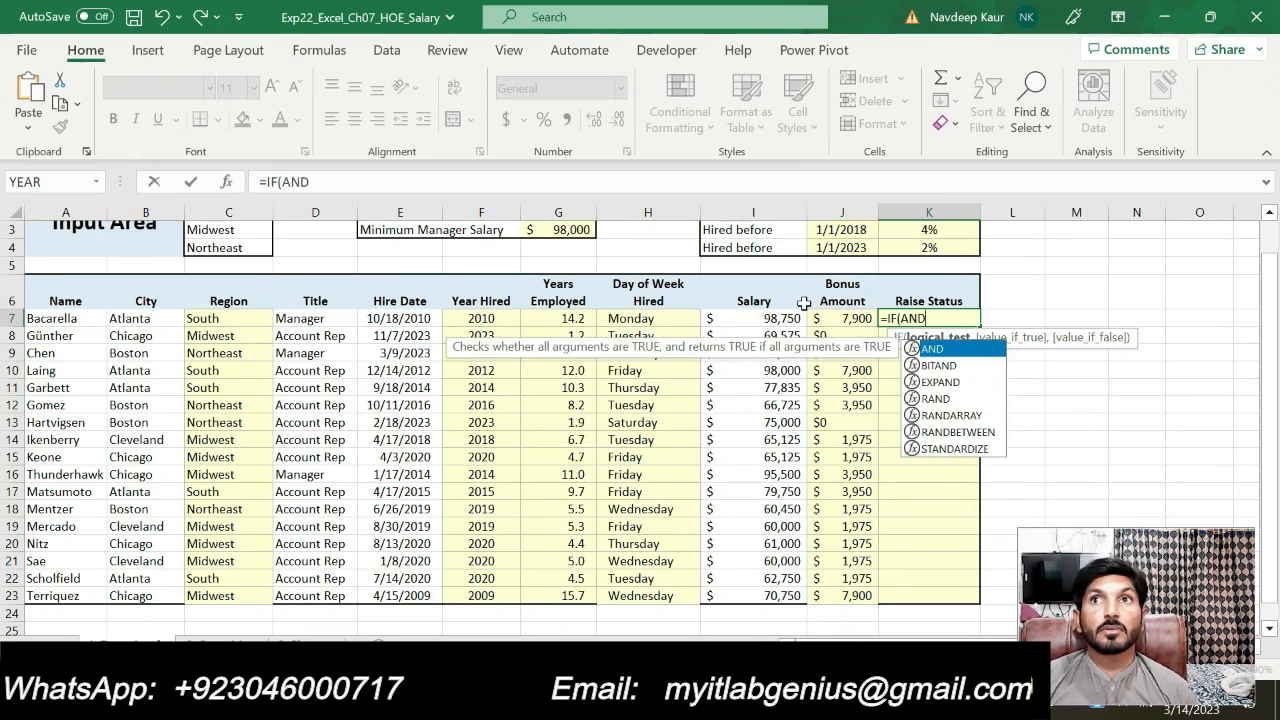
double_click(932, 350)
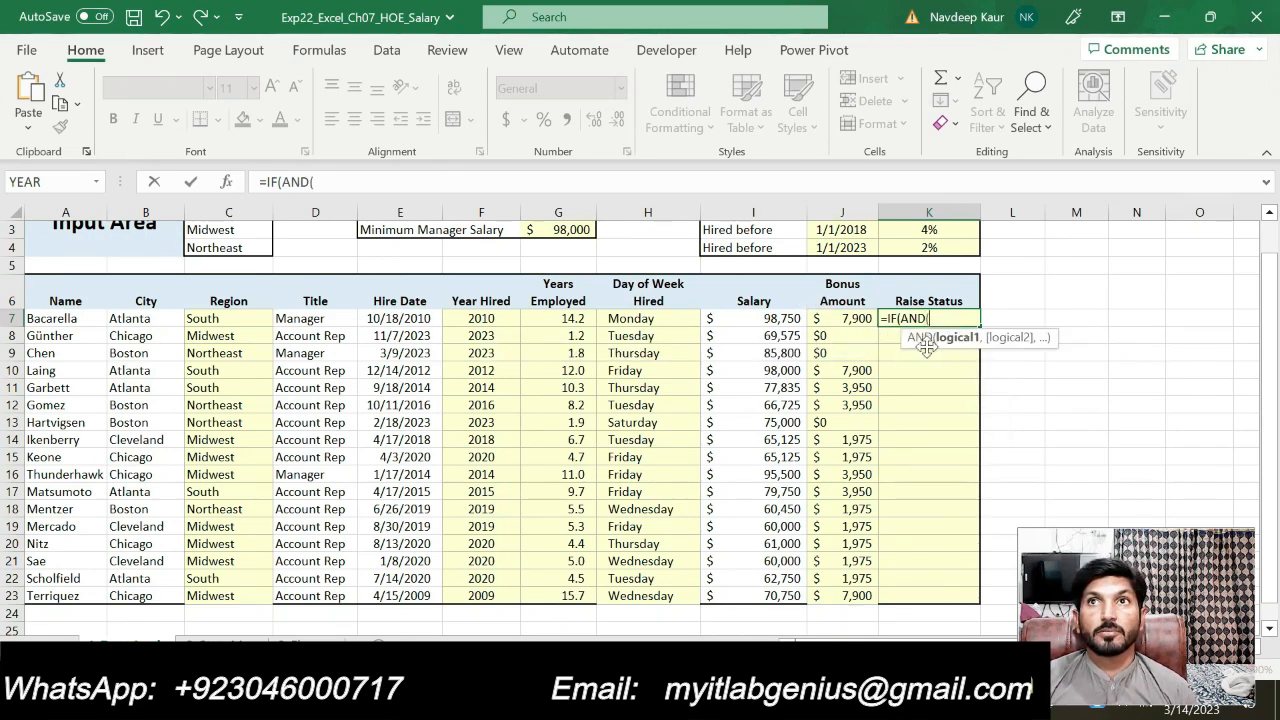
click(228, 182)
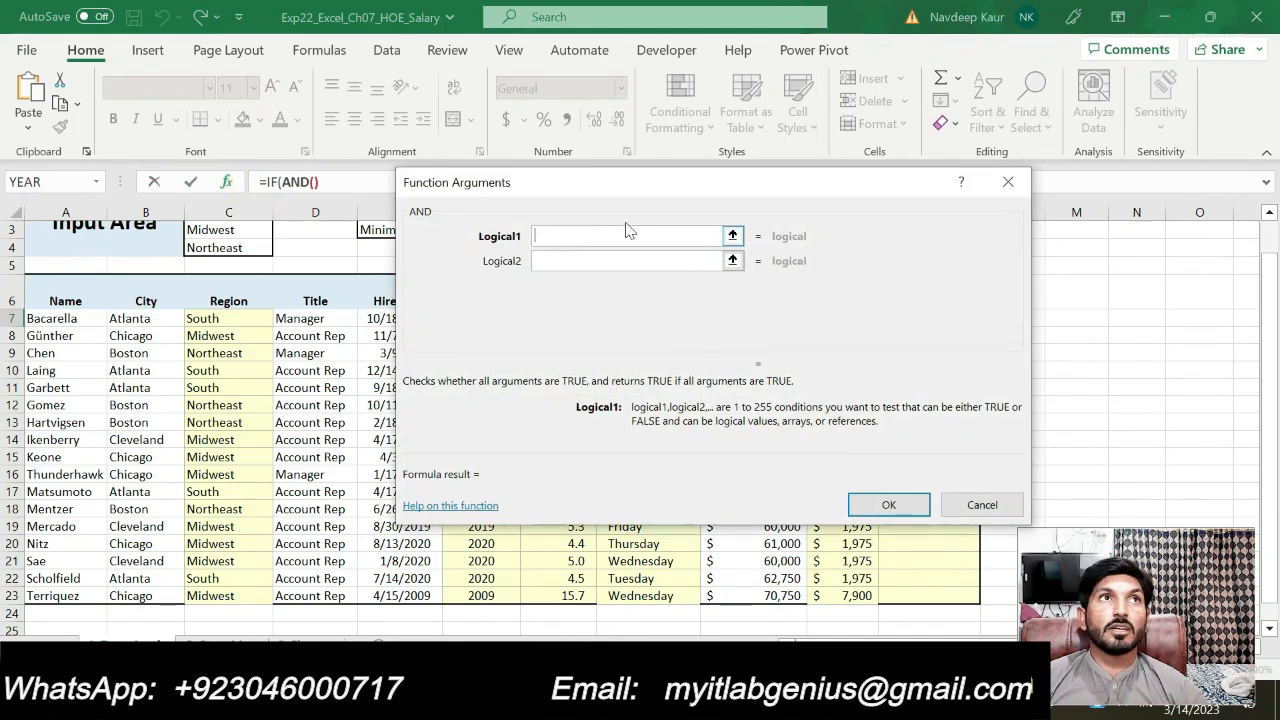
click(1008, 182)
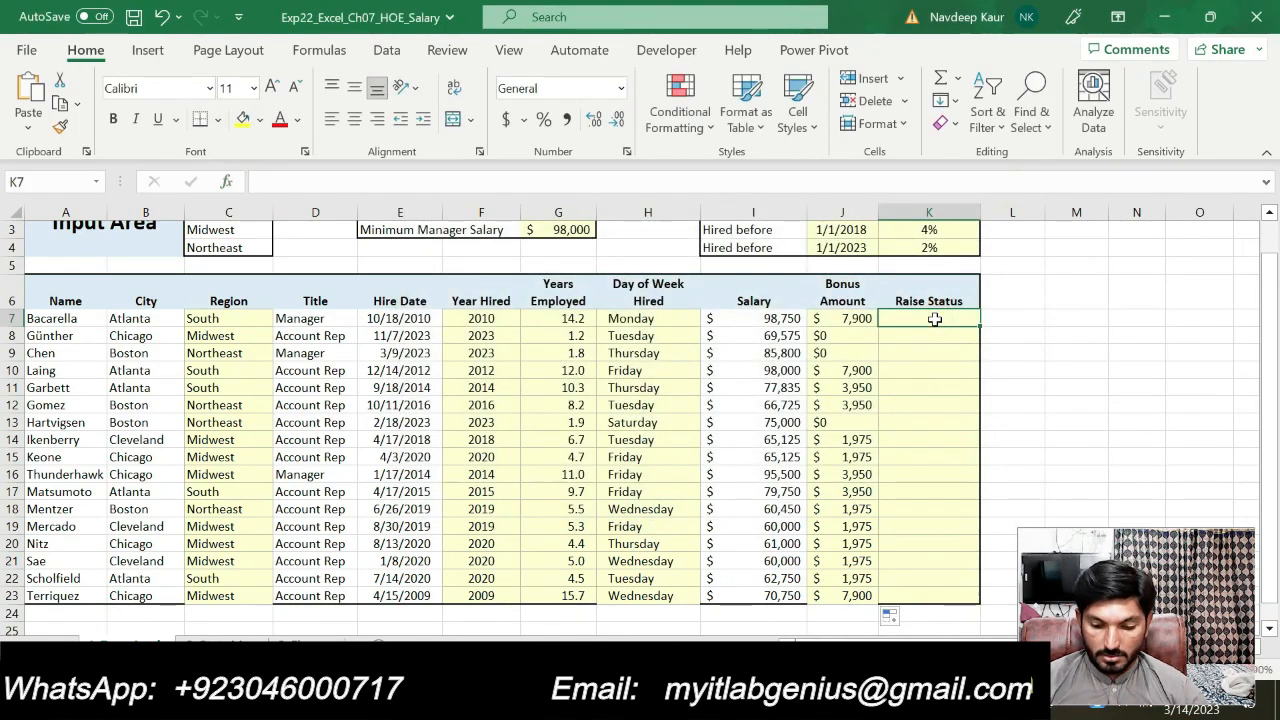
Start an IF function in cell K7 using its function arguments and begin the logical test with a nested AND(.
text(=IF)
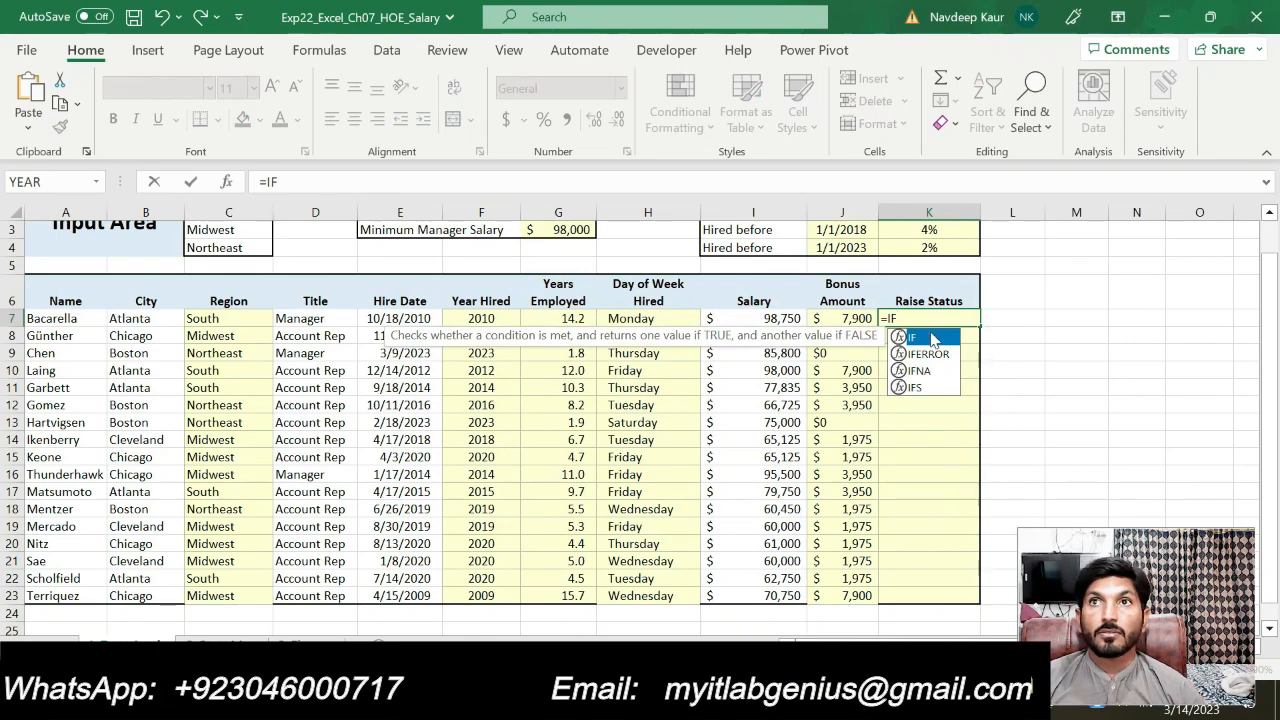
double_click(931, 343)
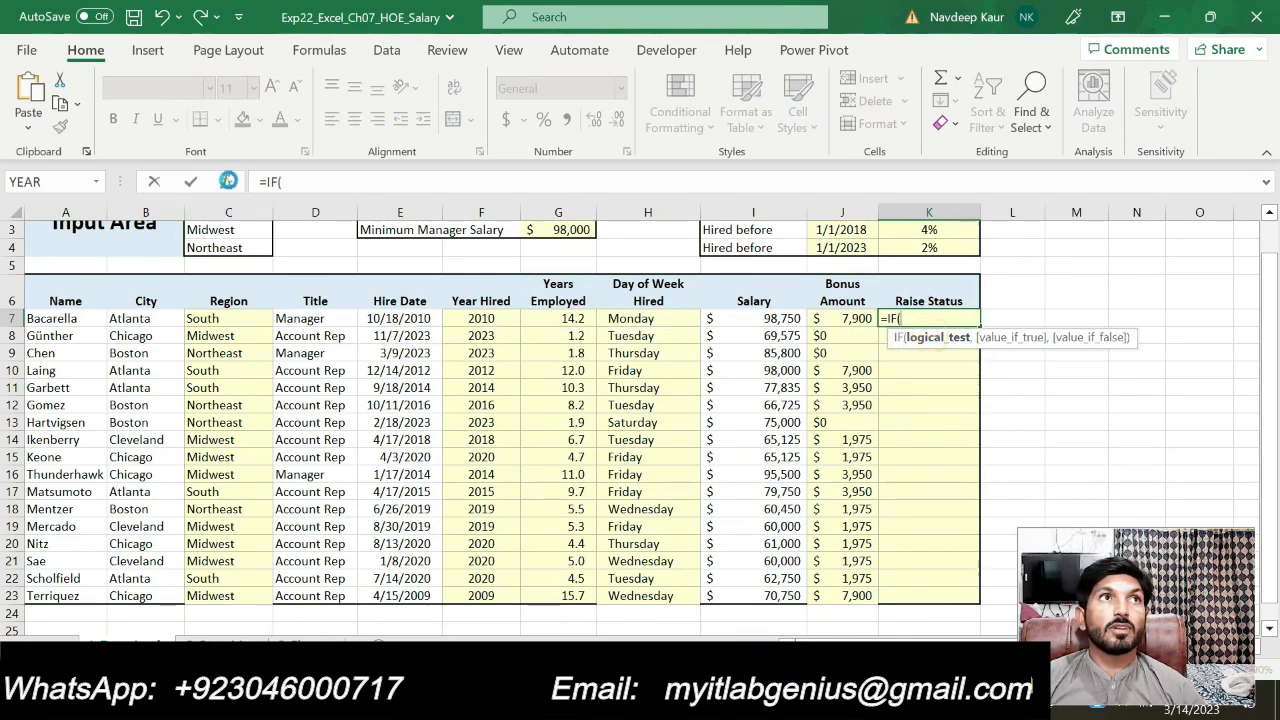
click(228, 181)
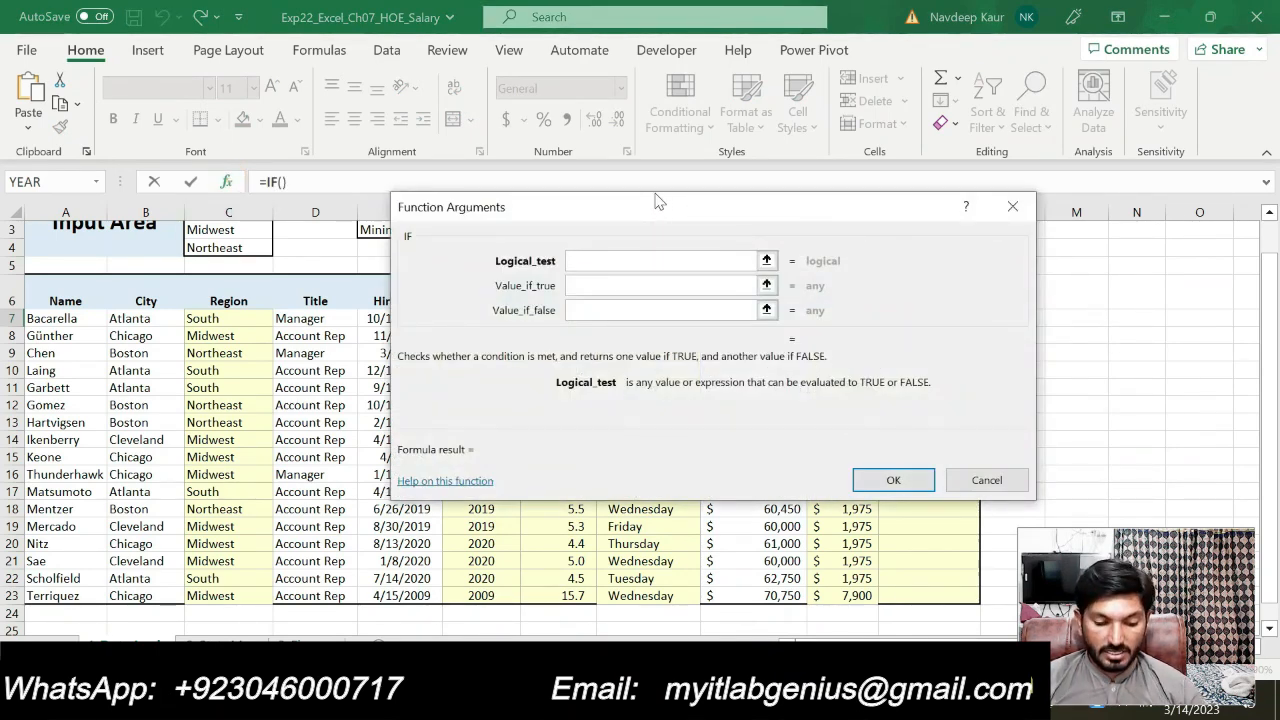
text(AND)
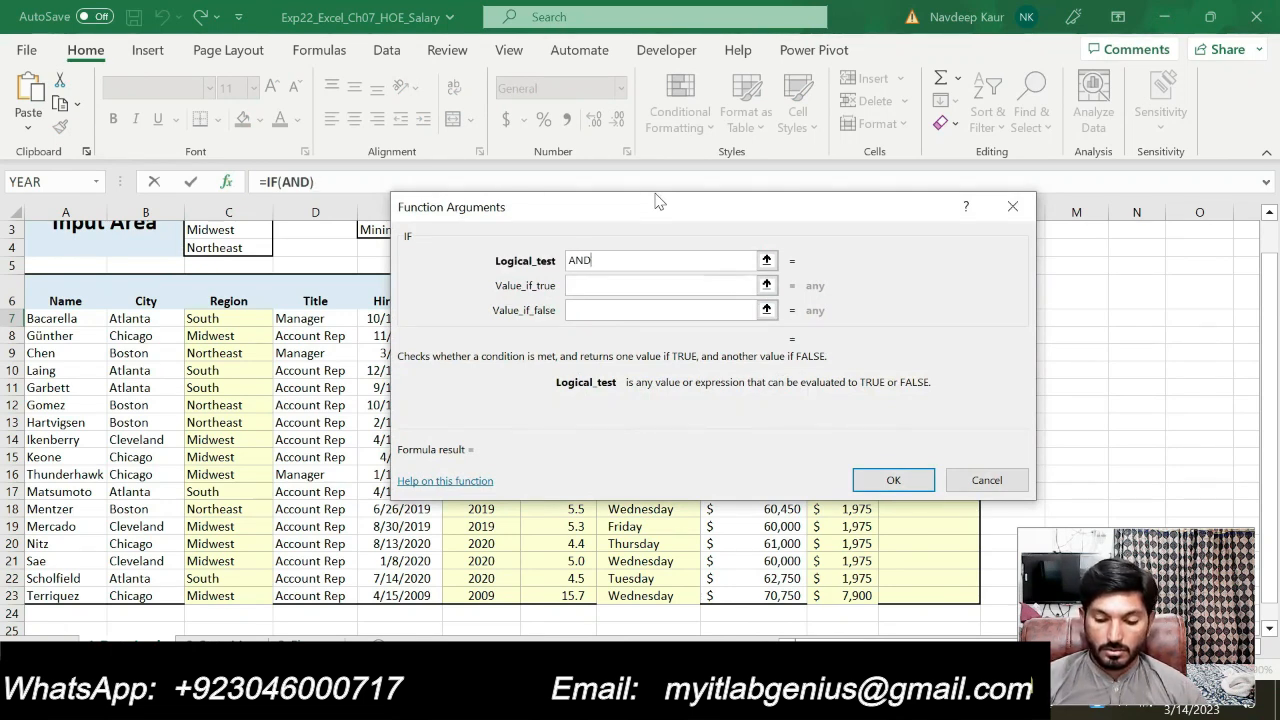
text(()
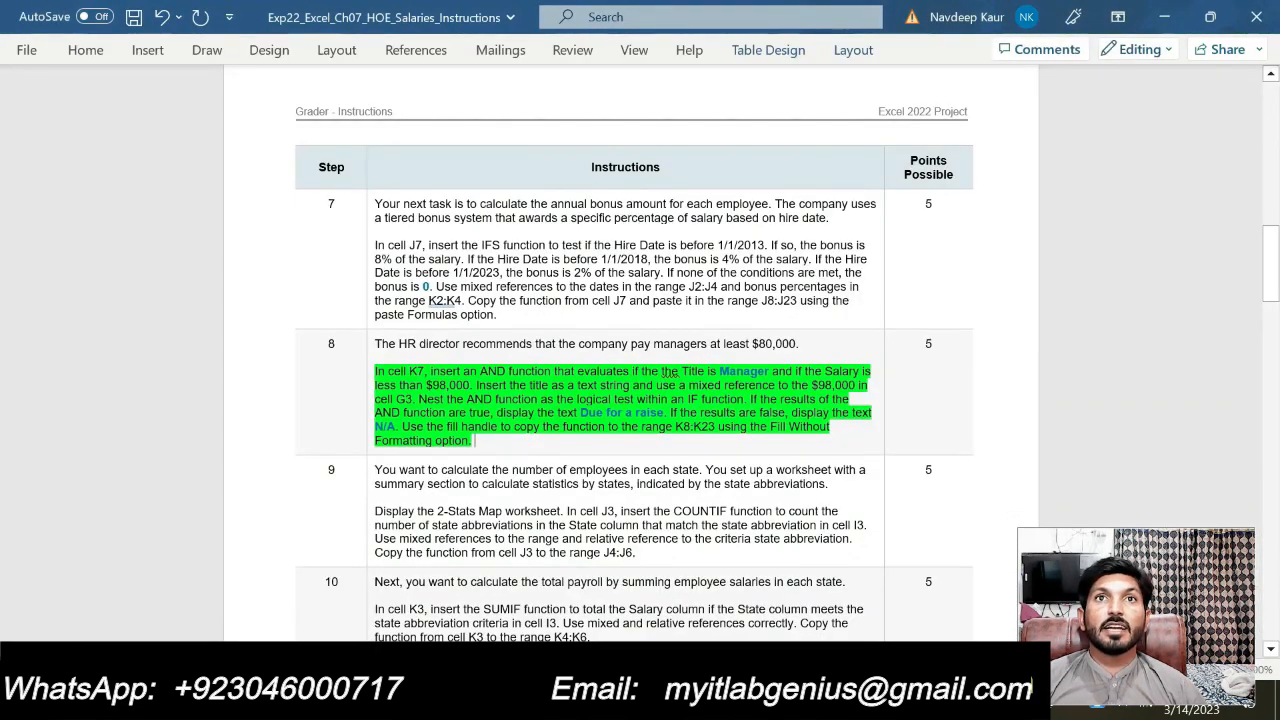
Check the AND conditions in the step 8 instructions in Word and return to the IF function arguments in Excel.
click(686, 703)
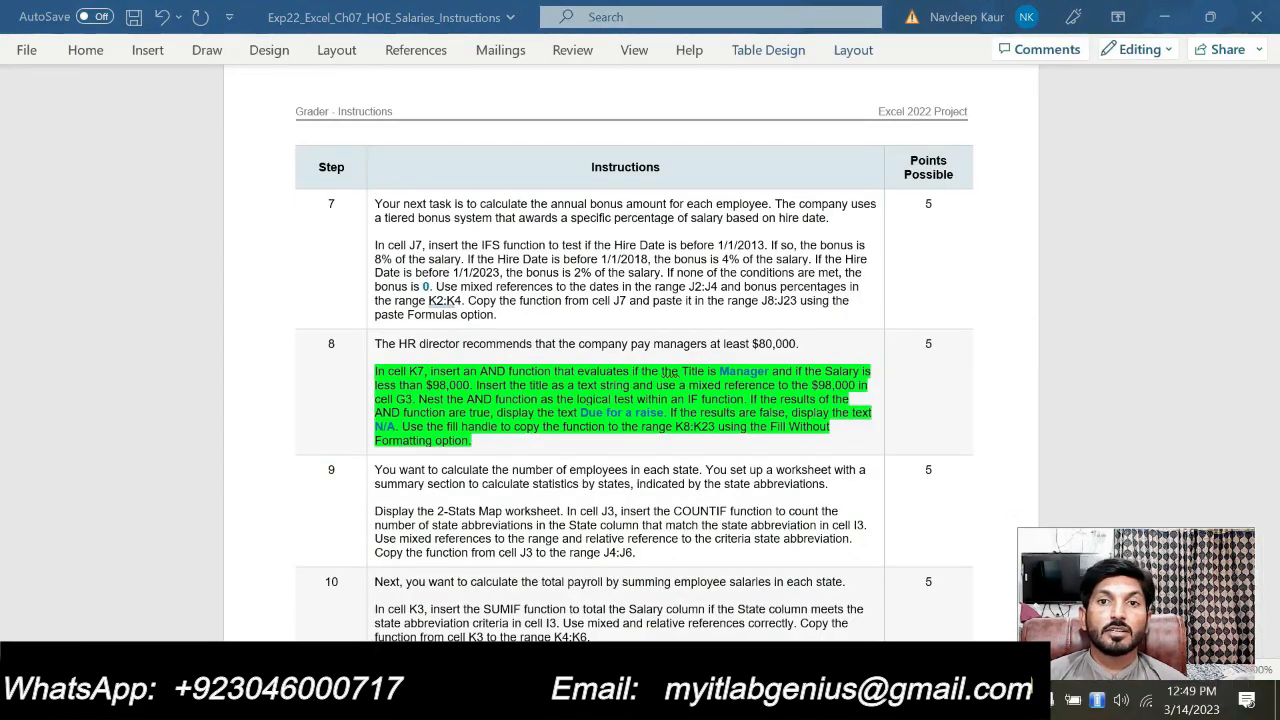
click(797, 702)
right_click(797, 702)
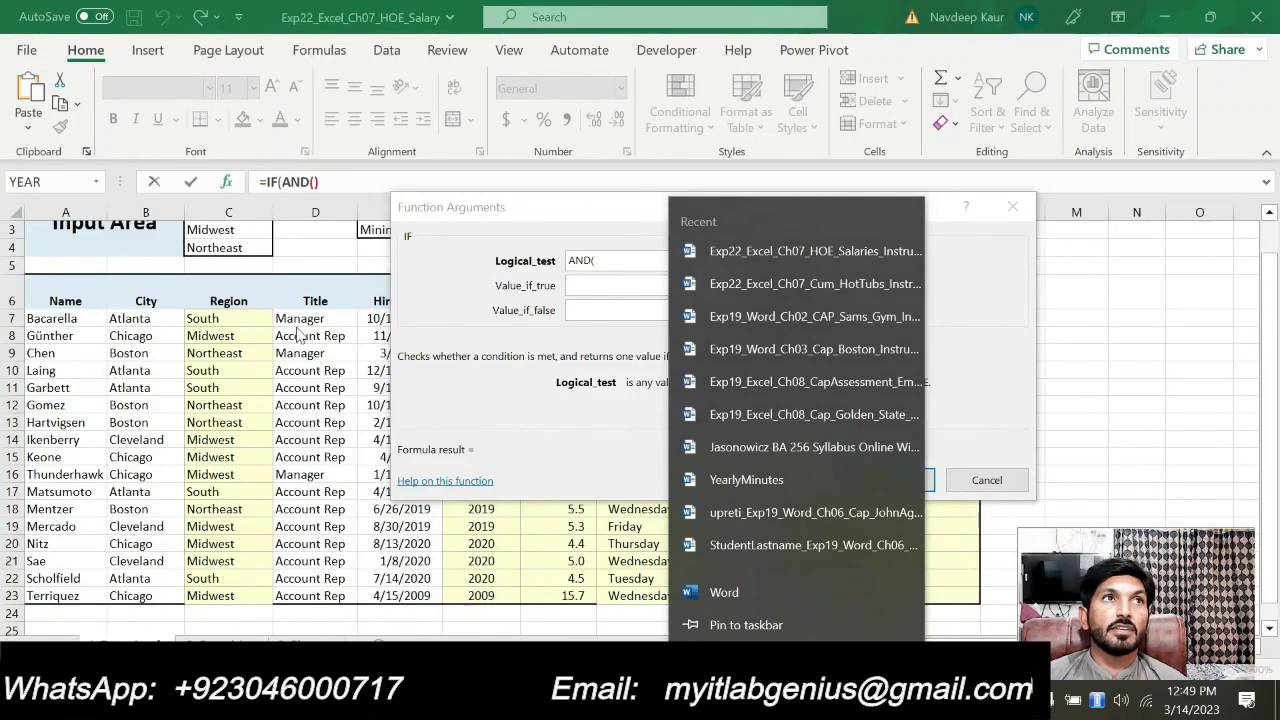
Add the first AND condition to the IF logical test, checking that title cell D7 equals "Manager".
click(297, 335)
click(307, 317)
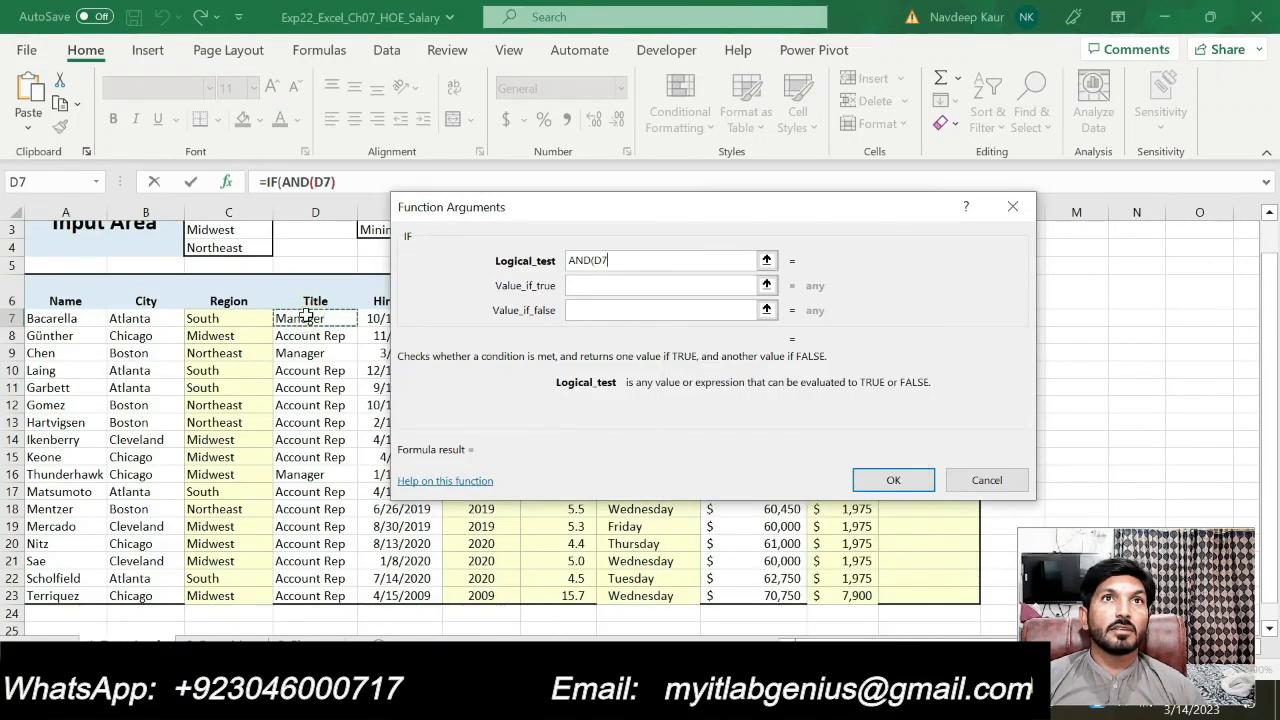
text(=)
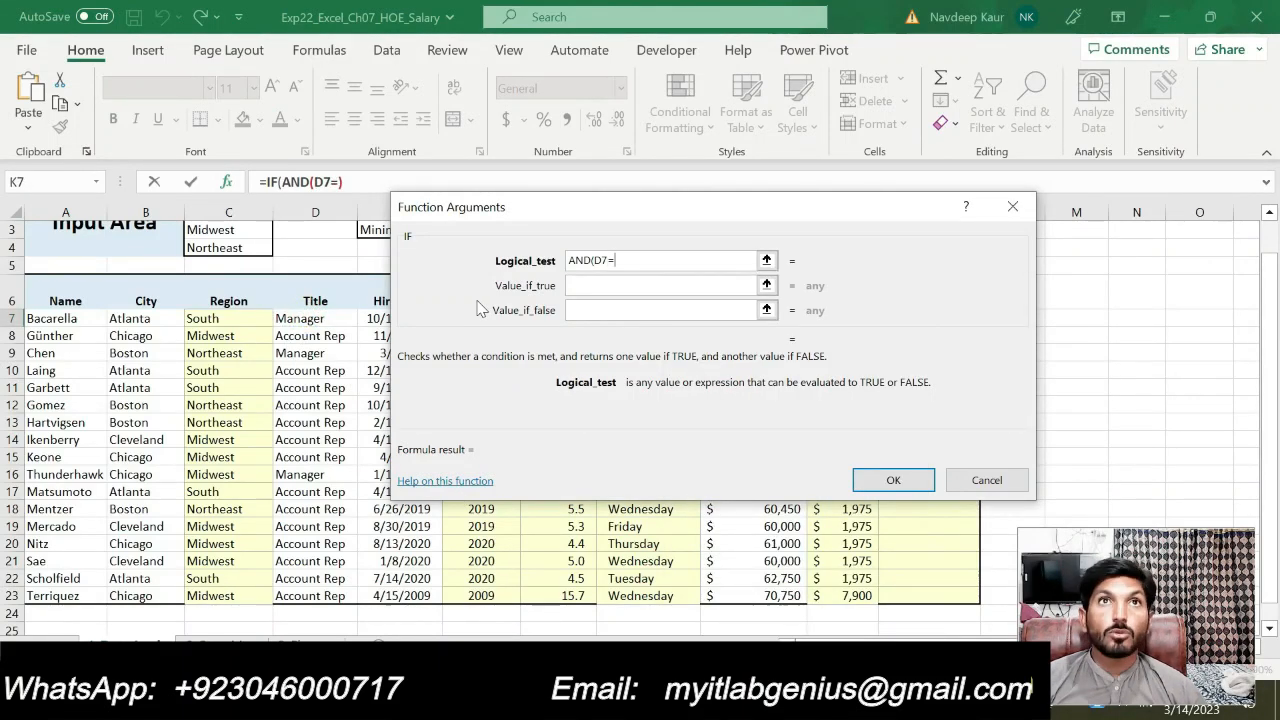
text(")
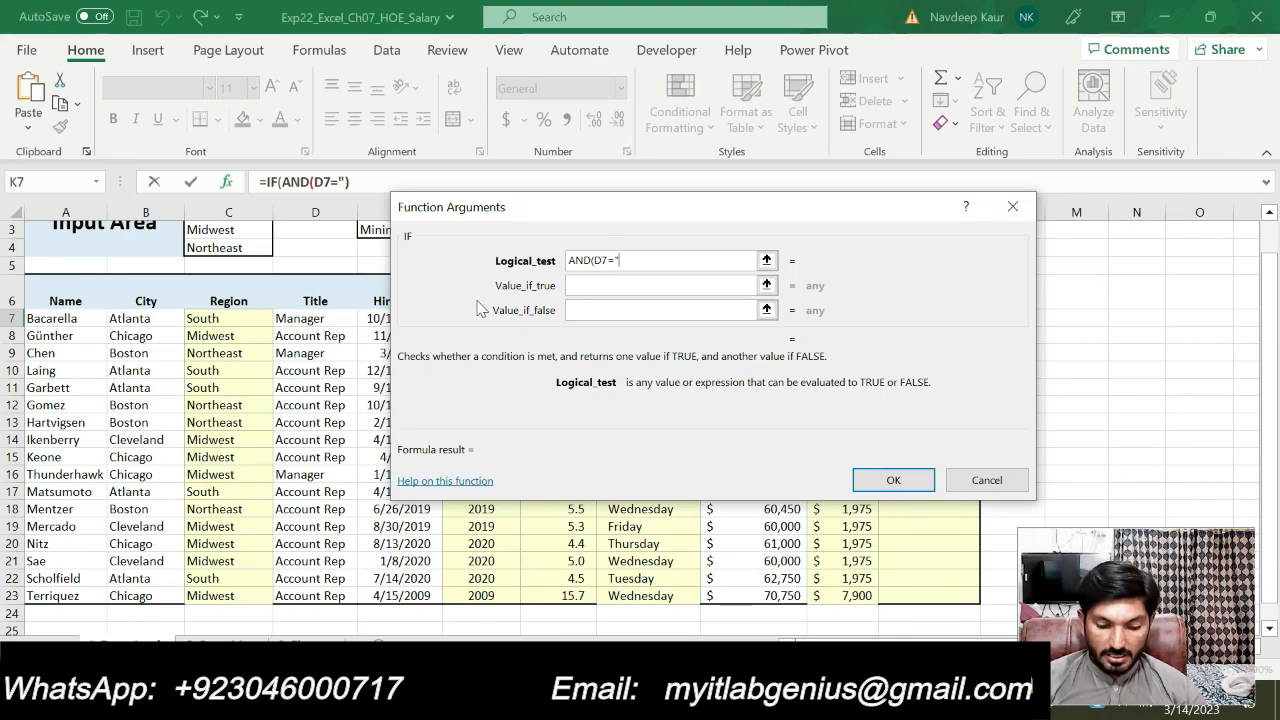
text(Manager)
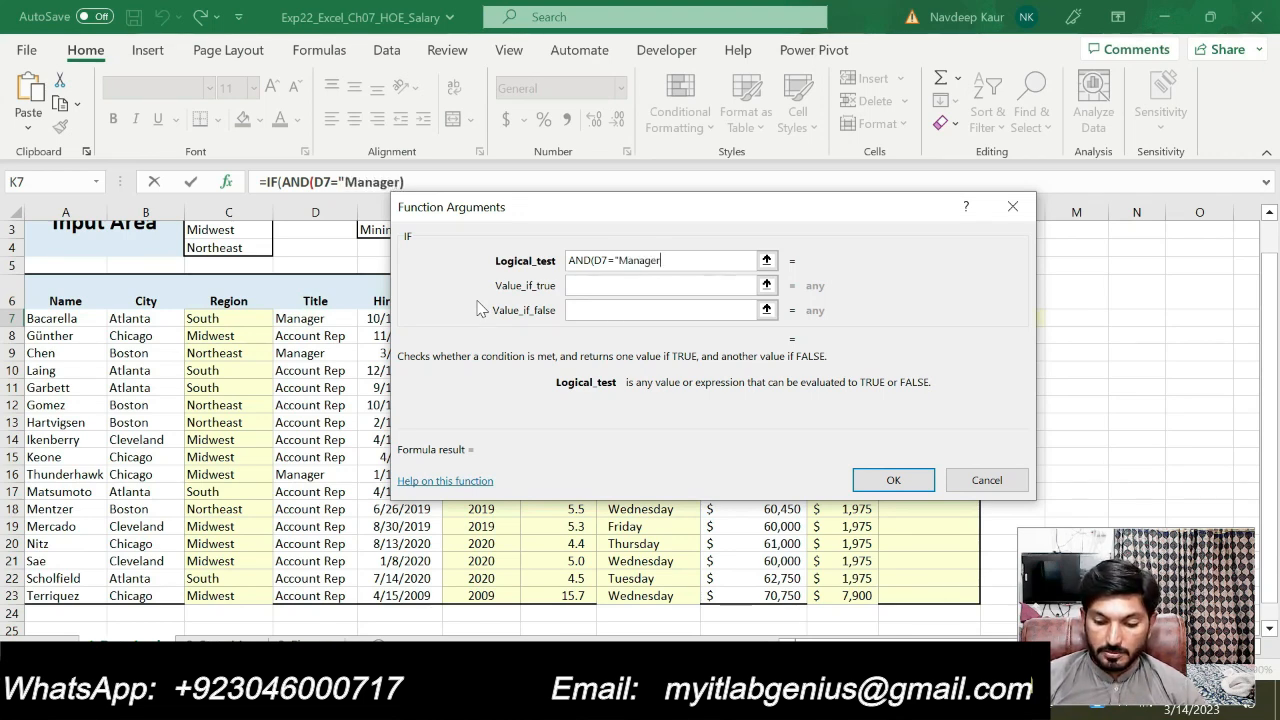
text(",)
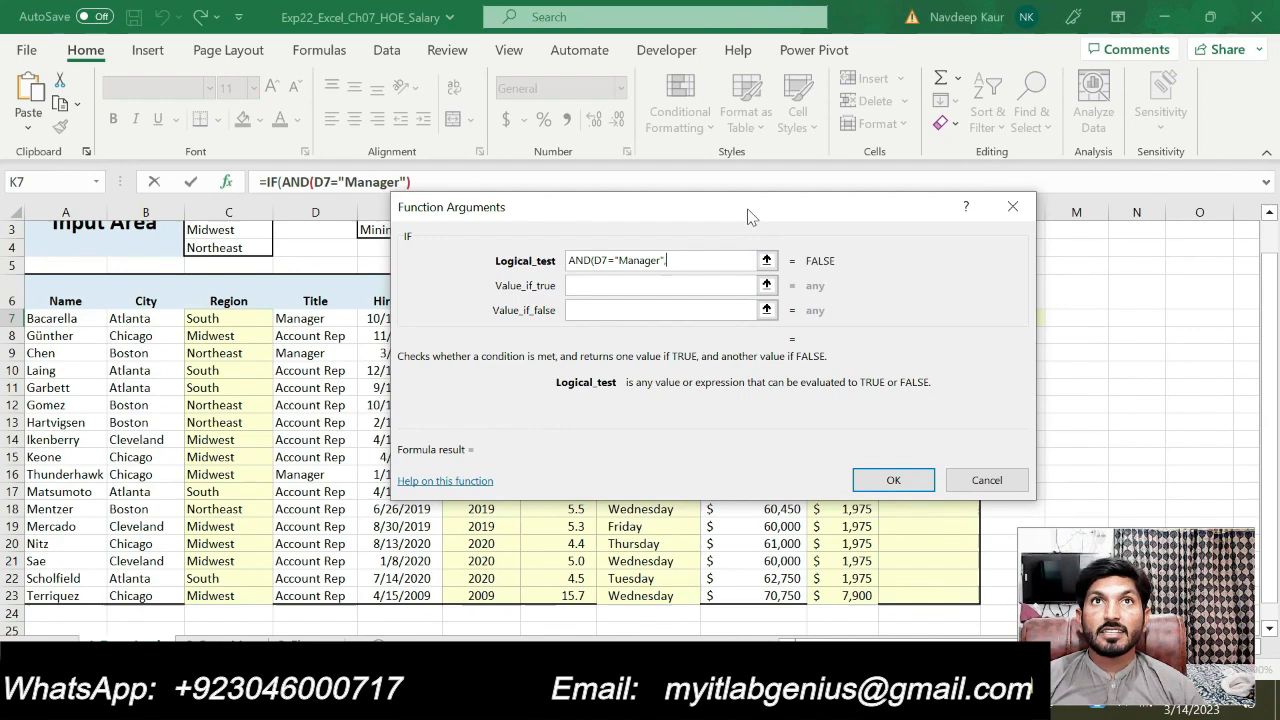
Add the second AND condition I7<98000 to the logical test and close the AND function.
drag(749, 214, 390, 287)
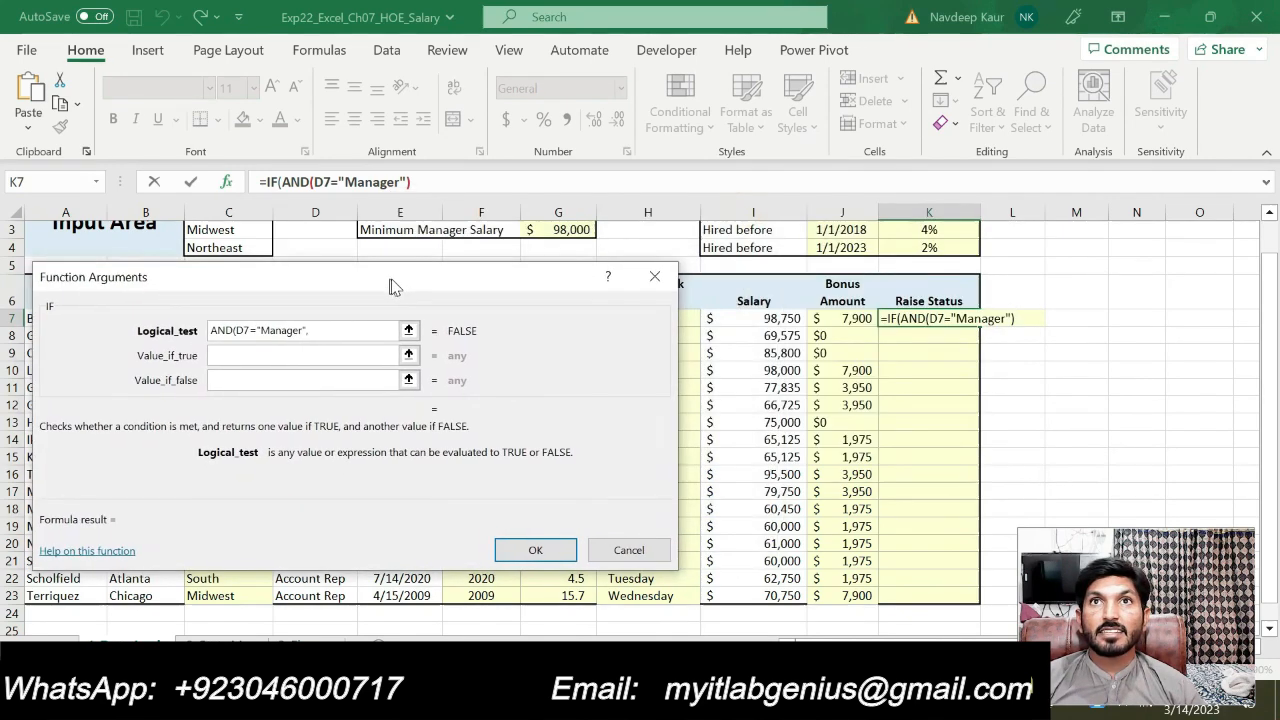
click(752, 318)
text(<)
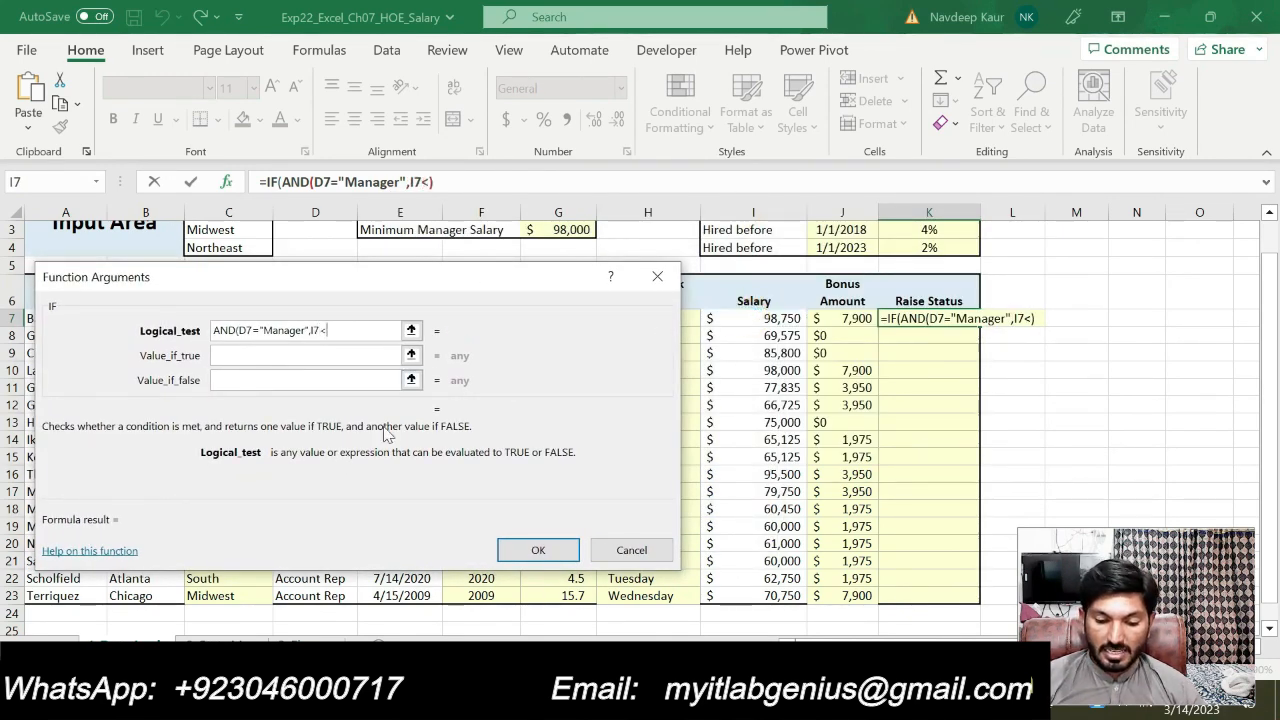
text(98000)
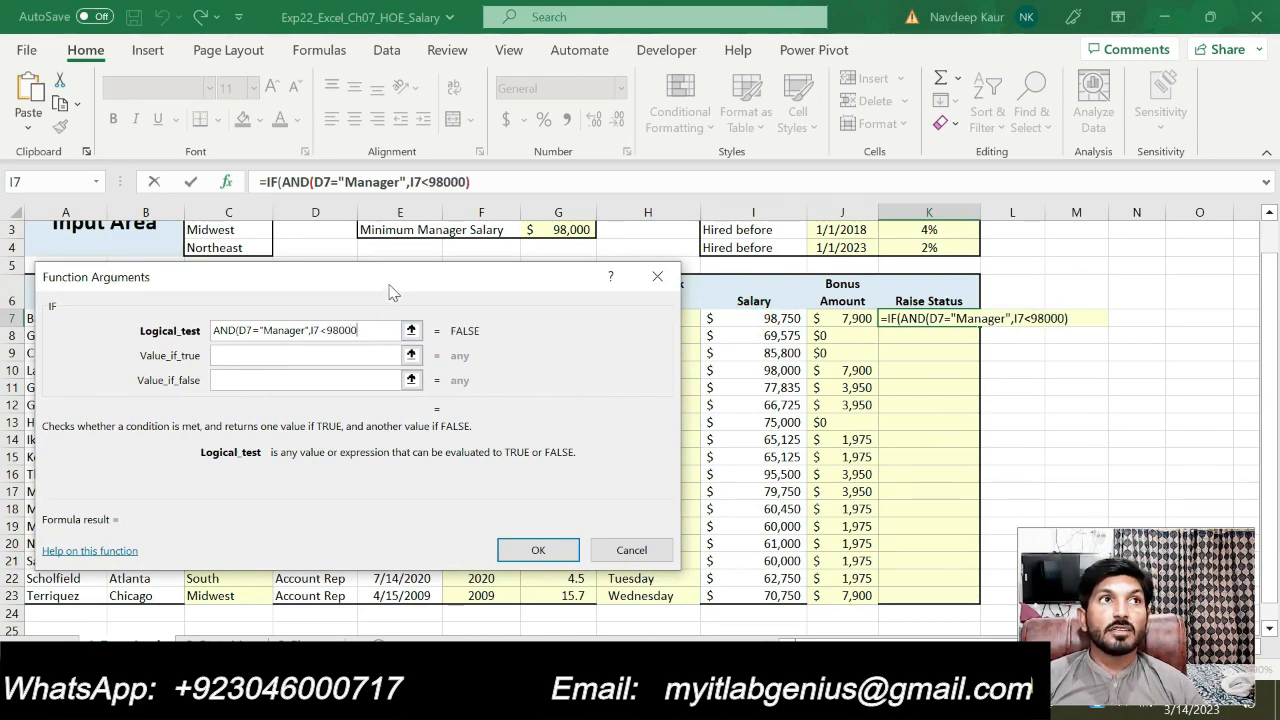
drag(390, 289, 455, 273)
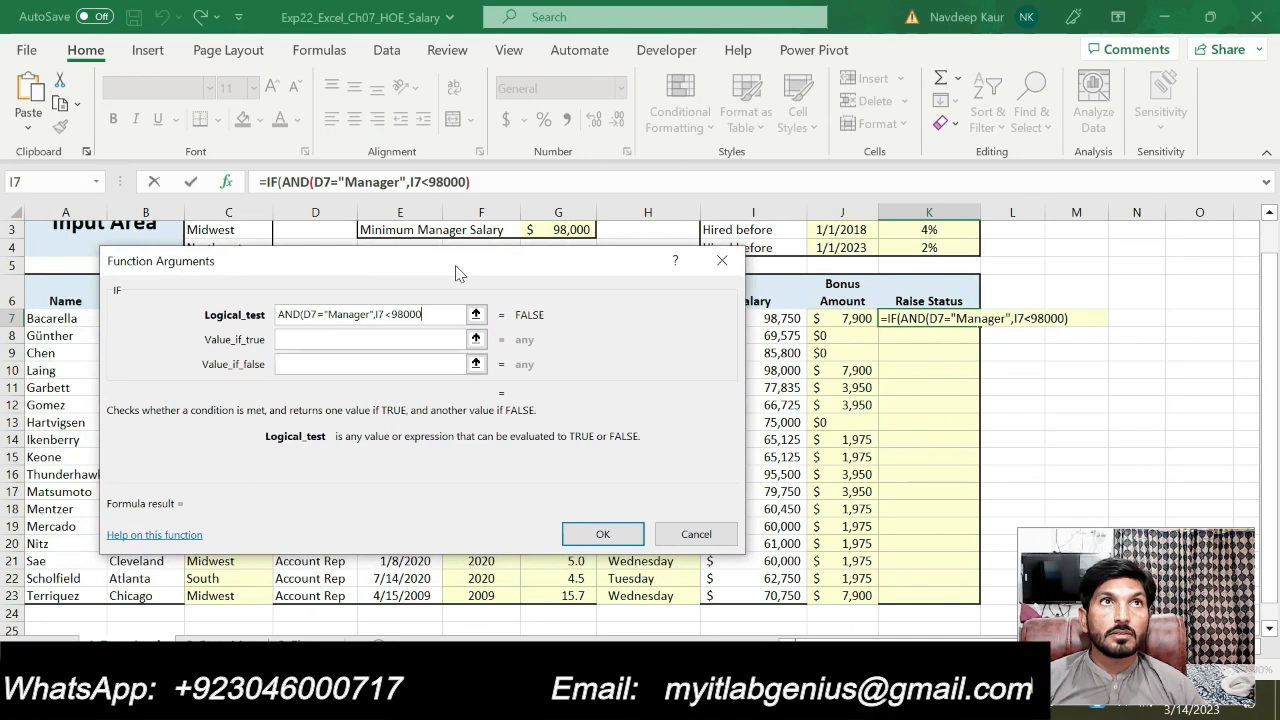
click(358, 339)
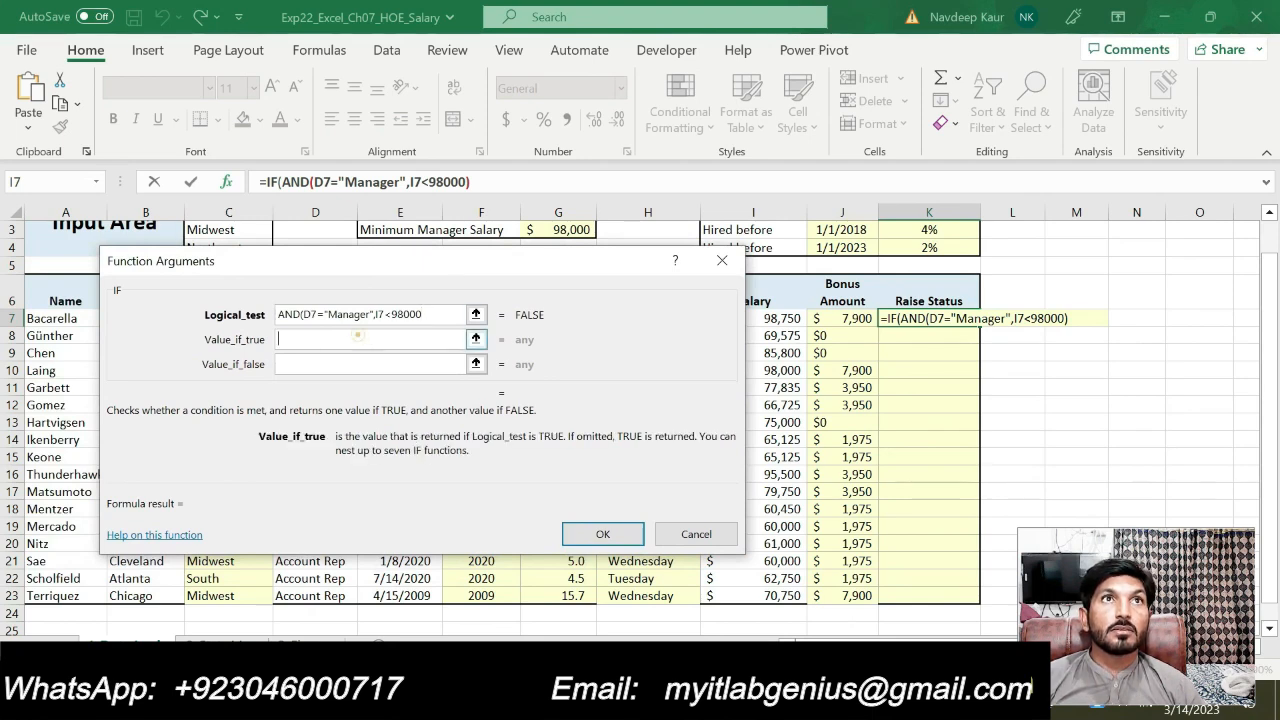
click(430, 314)
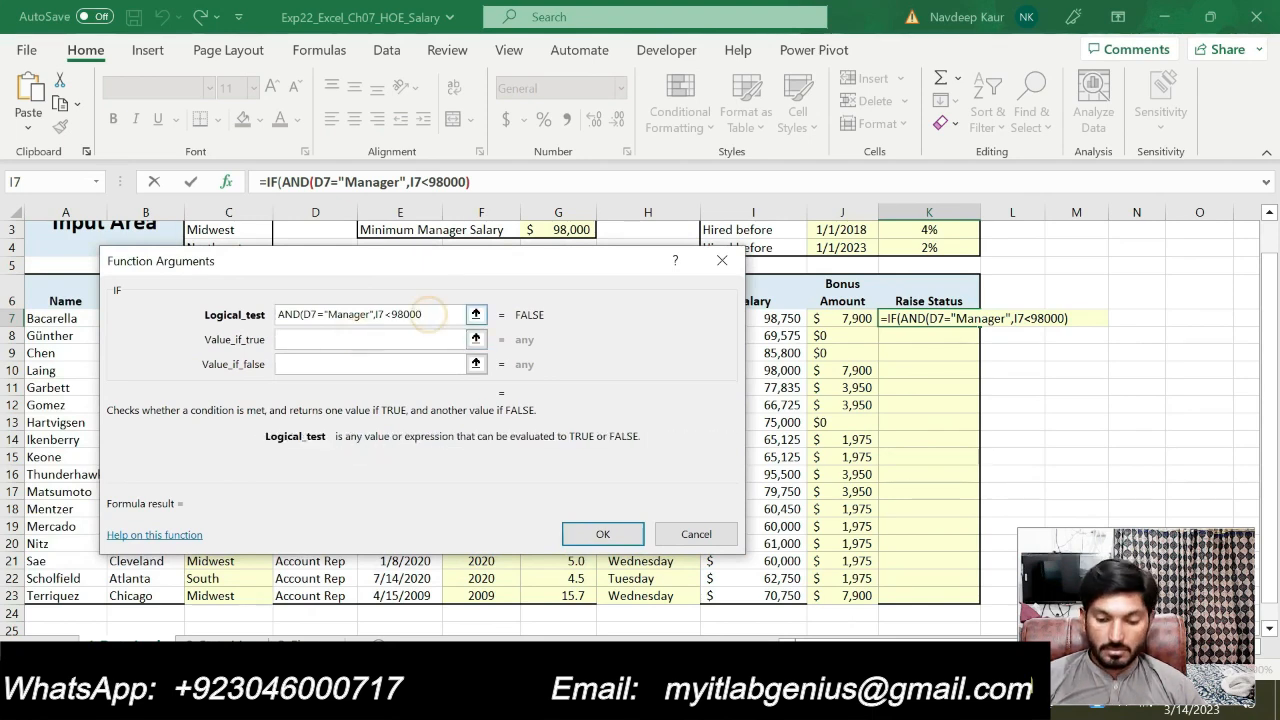
text())
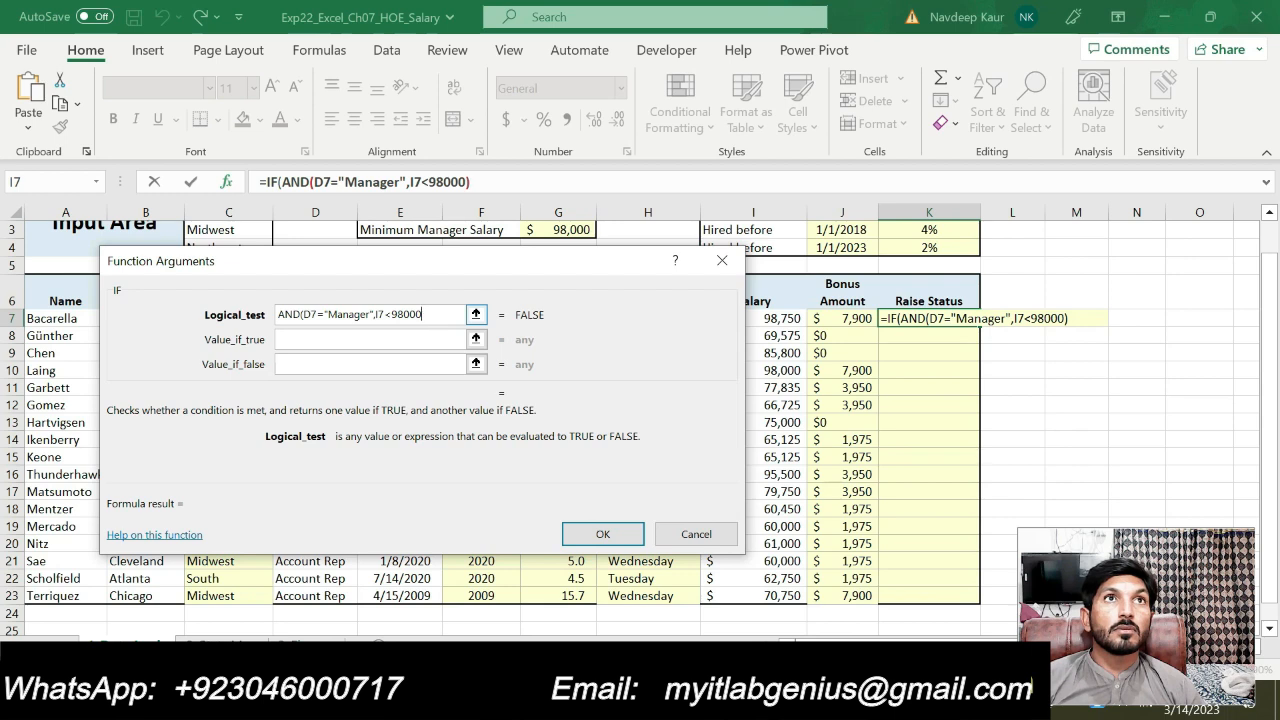
Set the IF function's value if true to the text "Due for raise".
click(392, 339)
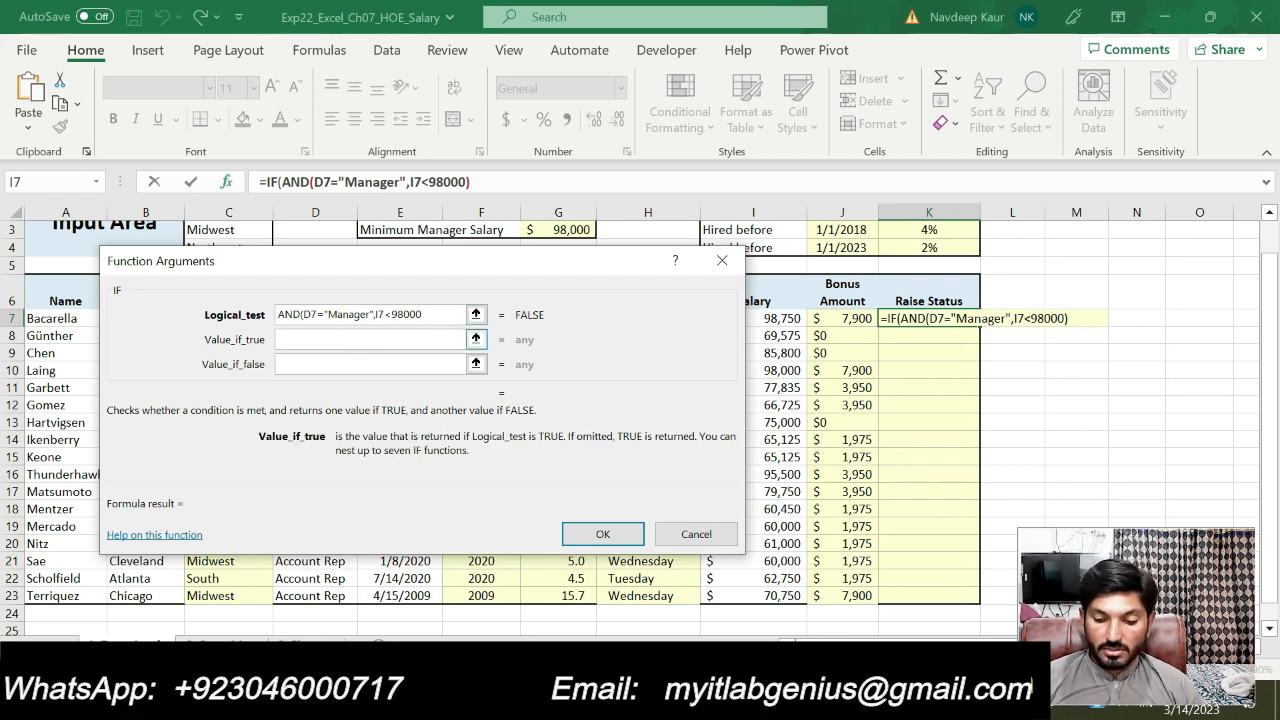
text("d)
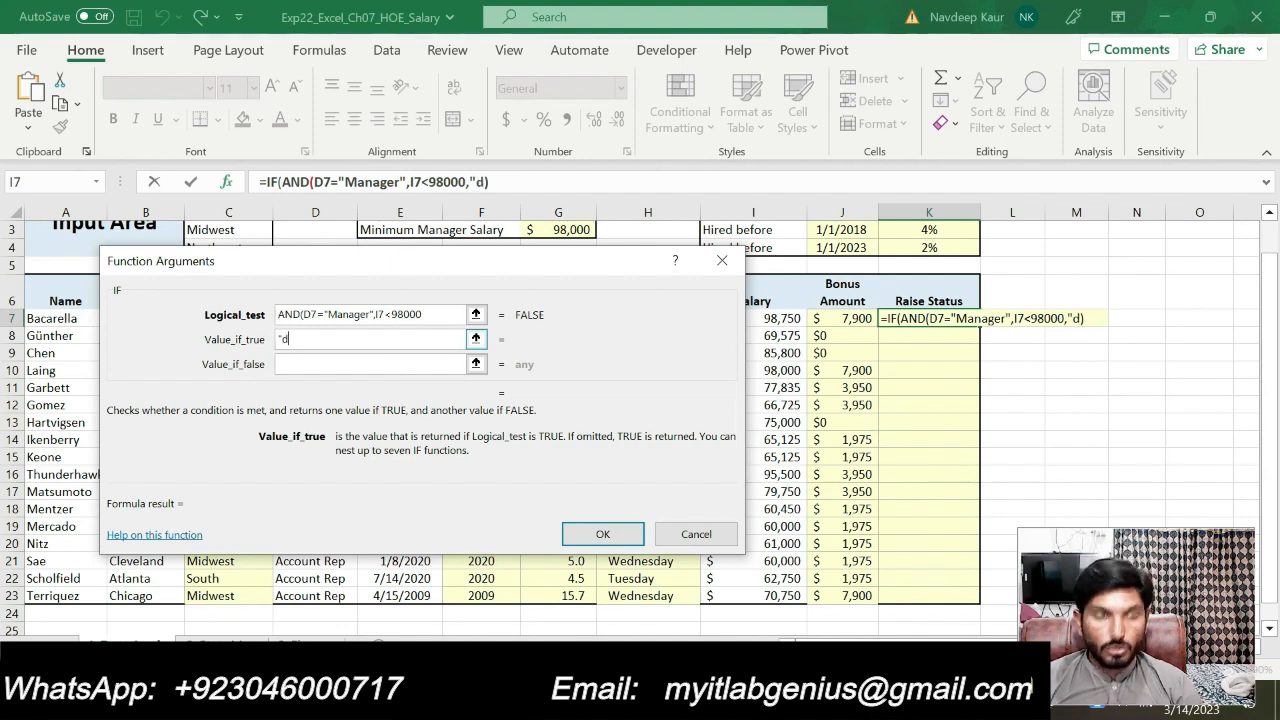
key(BackSpace)
text(Du)
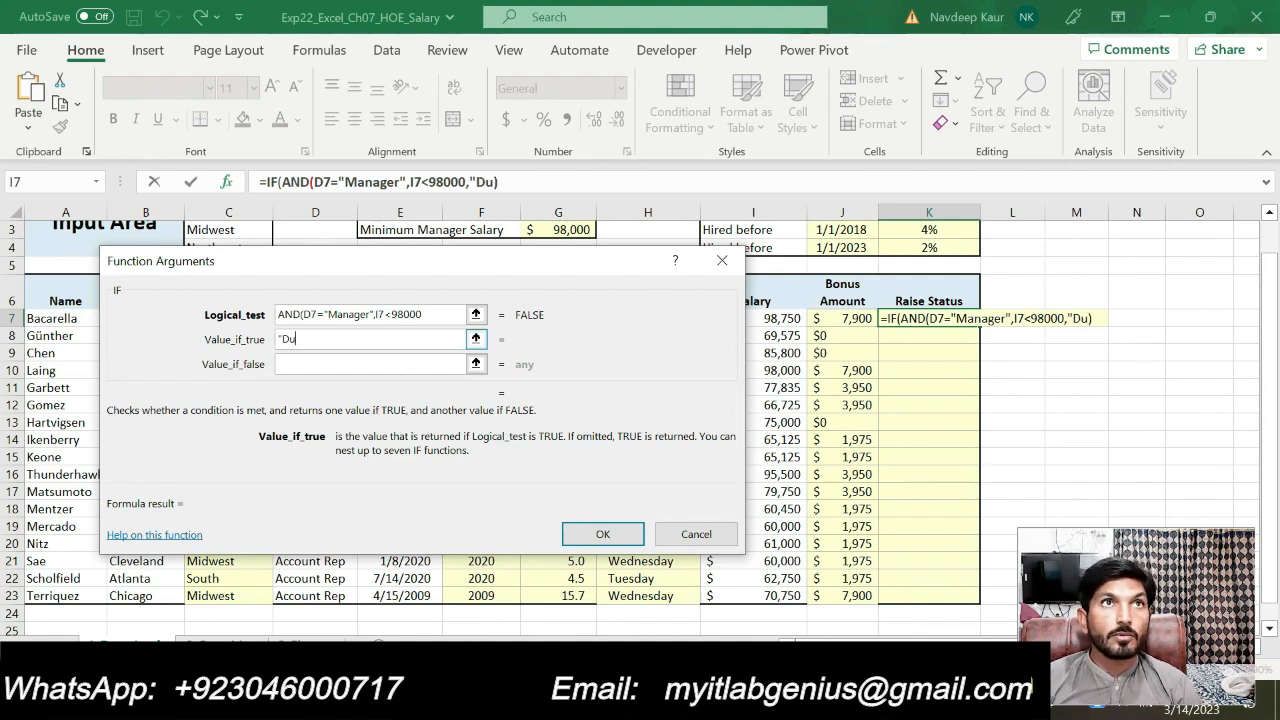
text(e for )
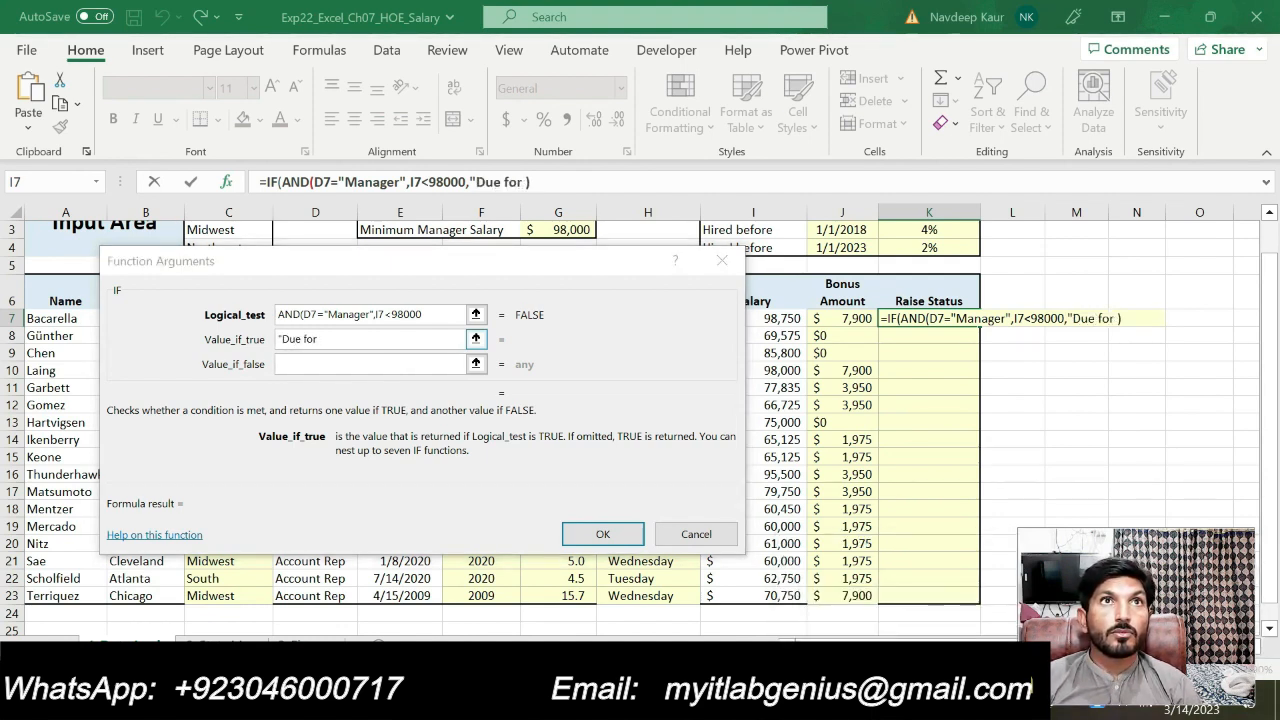
text(E)
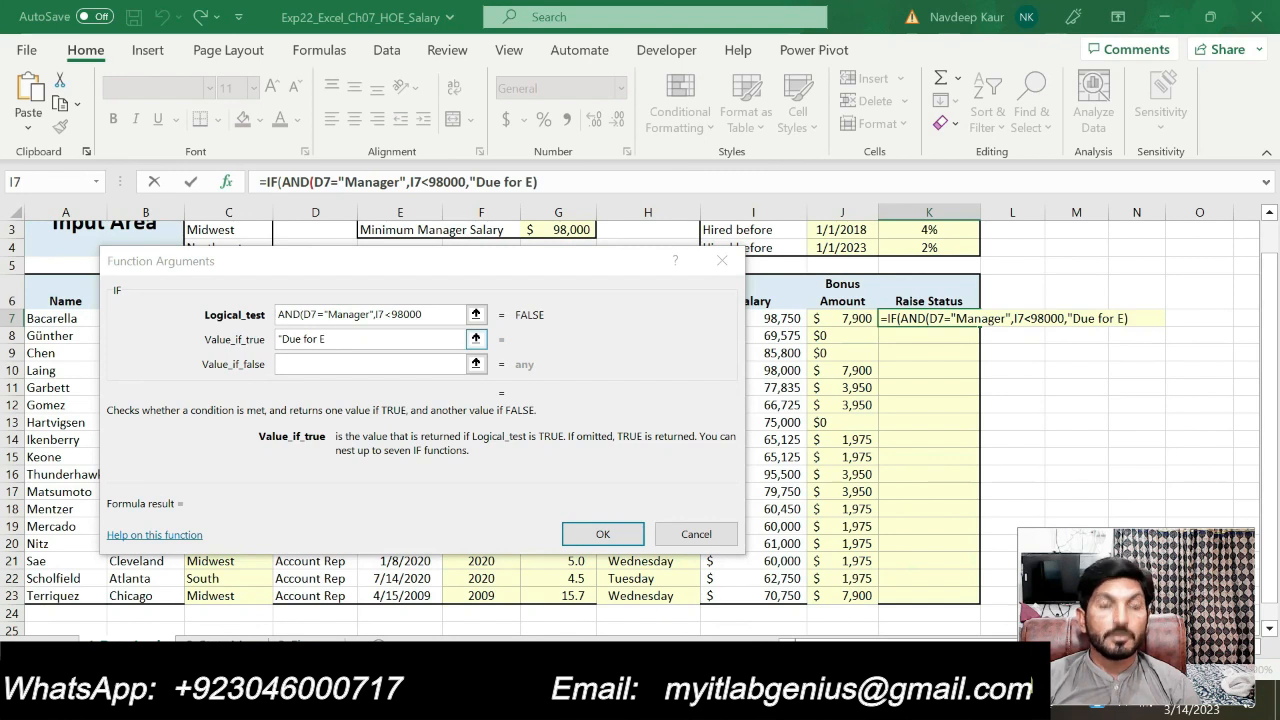
text(Rai)
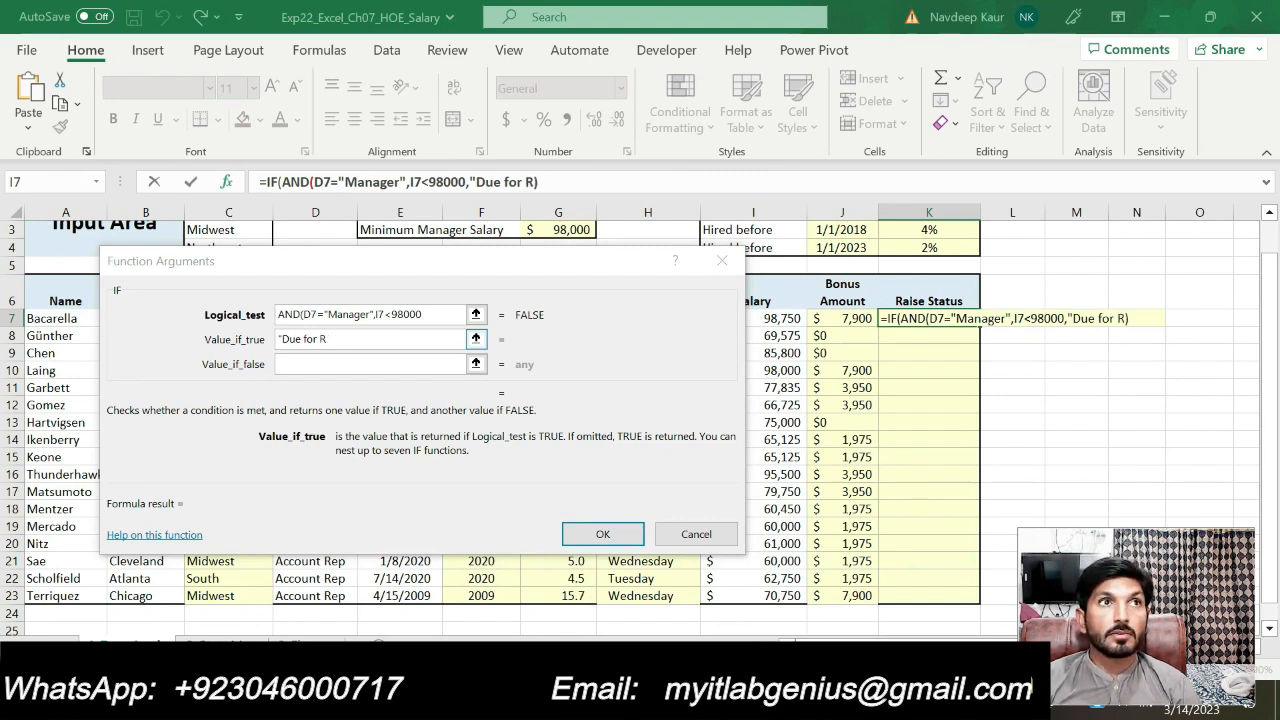
key(BackSpace)
text(raise)
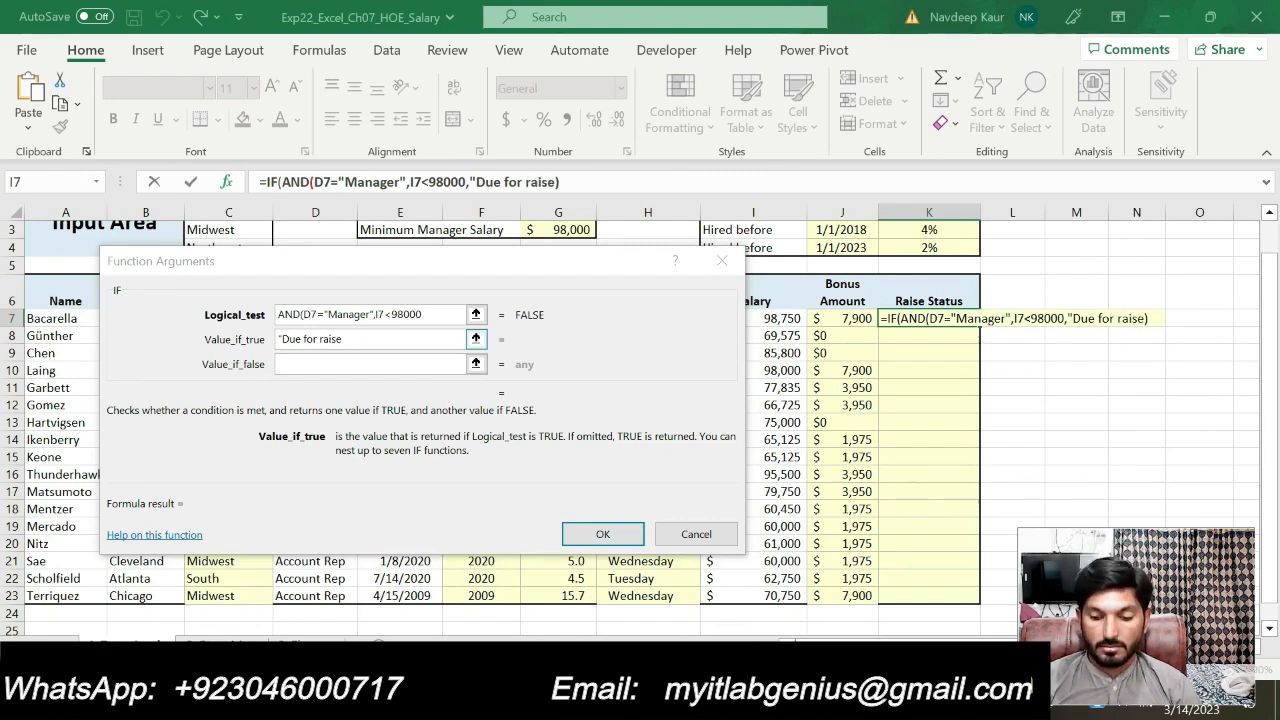
text(")
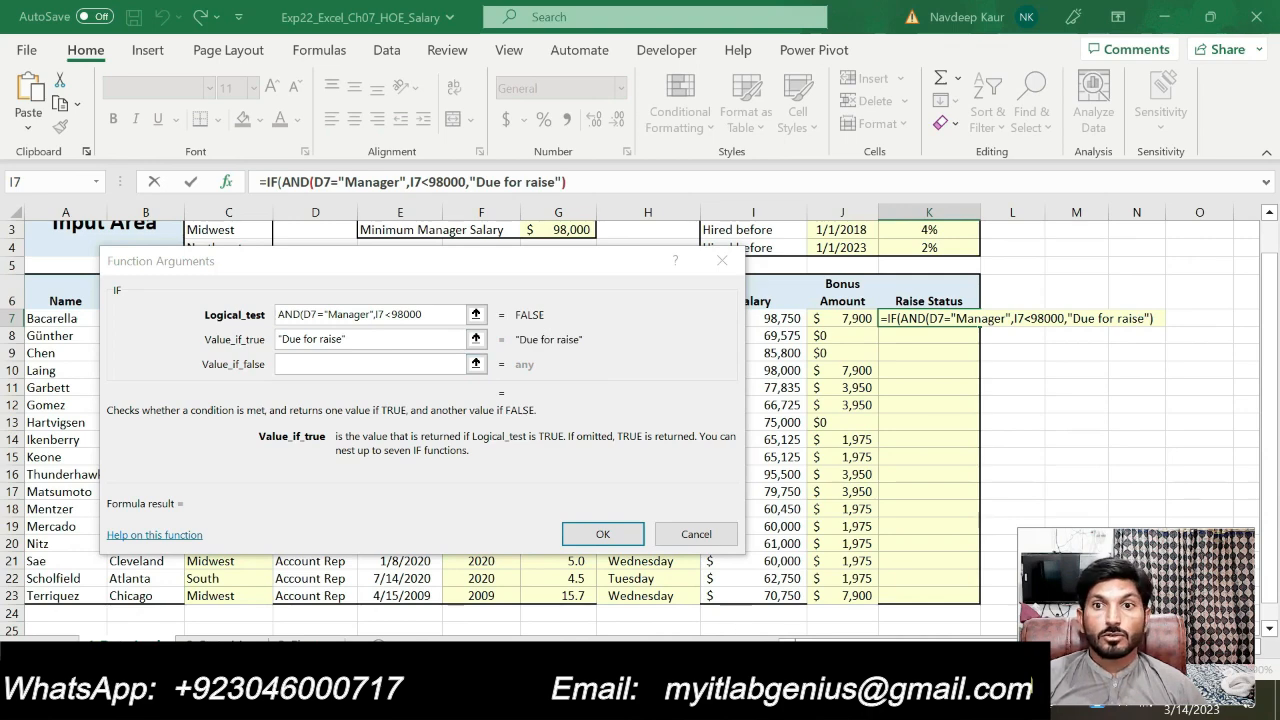
Check the required text in the Word instructions and correct the Excel value if true to "Due for a raise".
click(775, 702)
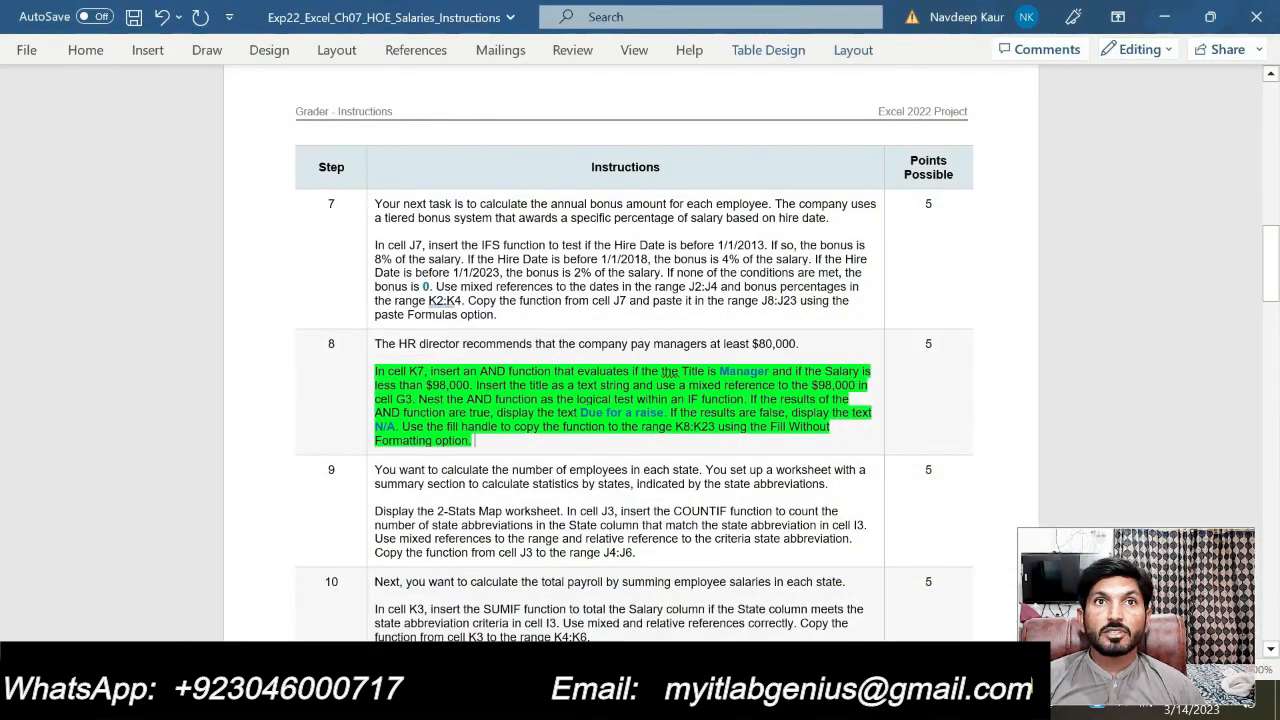
key(alt+Tab)
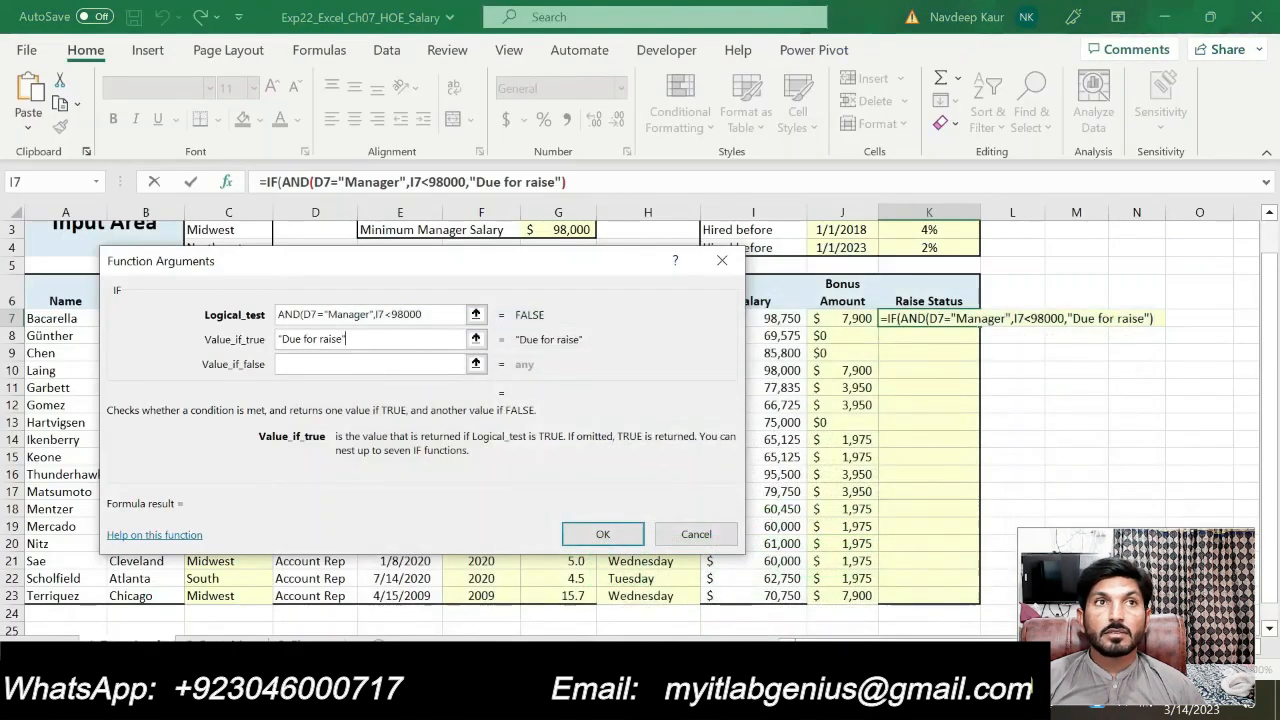
click(304, 339)
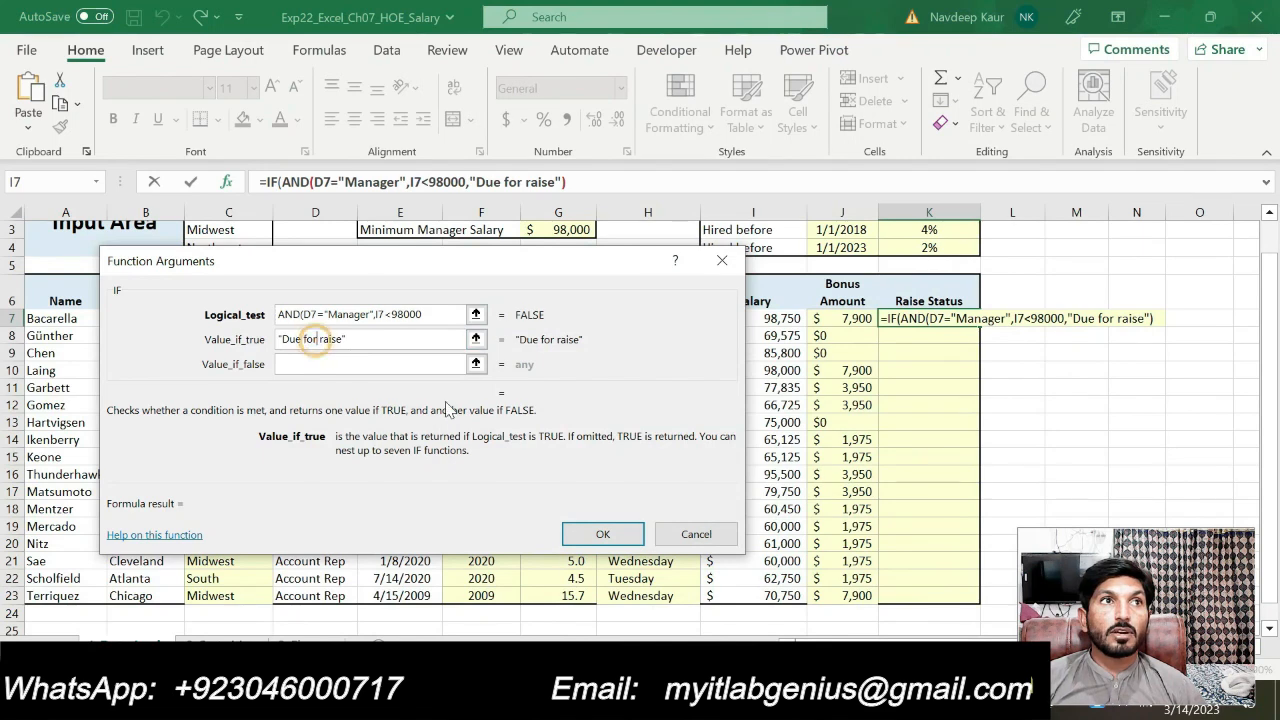
text(a)
Set the value if false to "N/A" and enter the completed IF formula in cell K7.
click(366, 364)
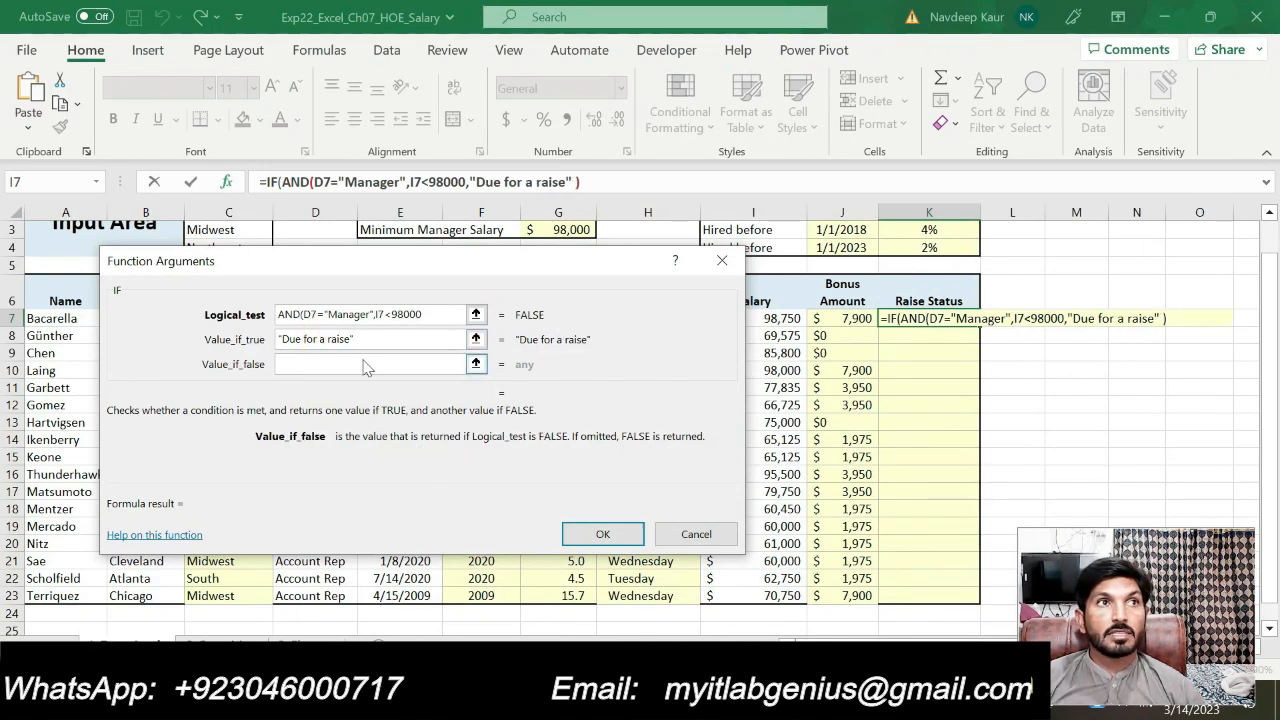
text("N)
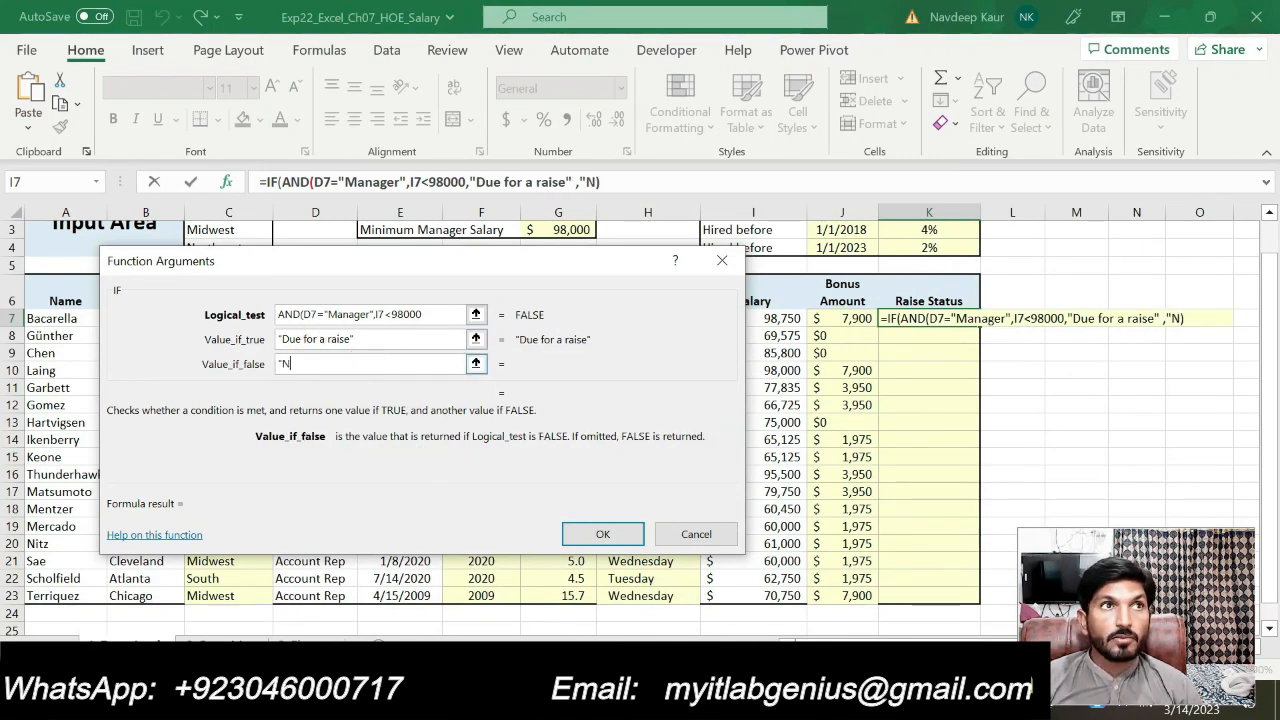
text(/A")
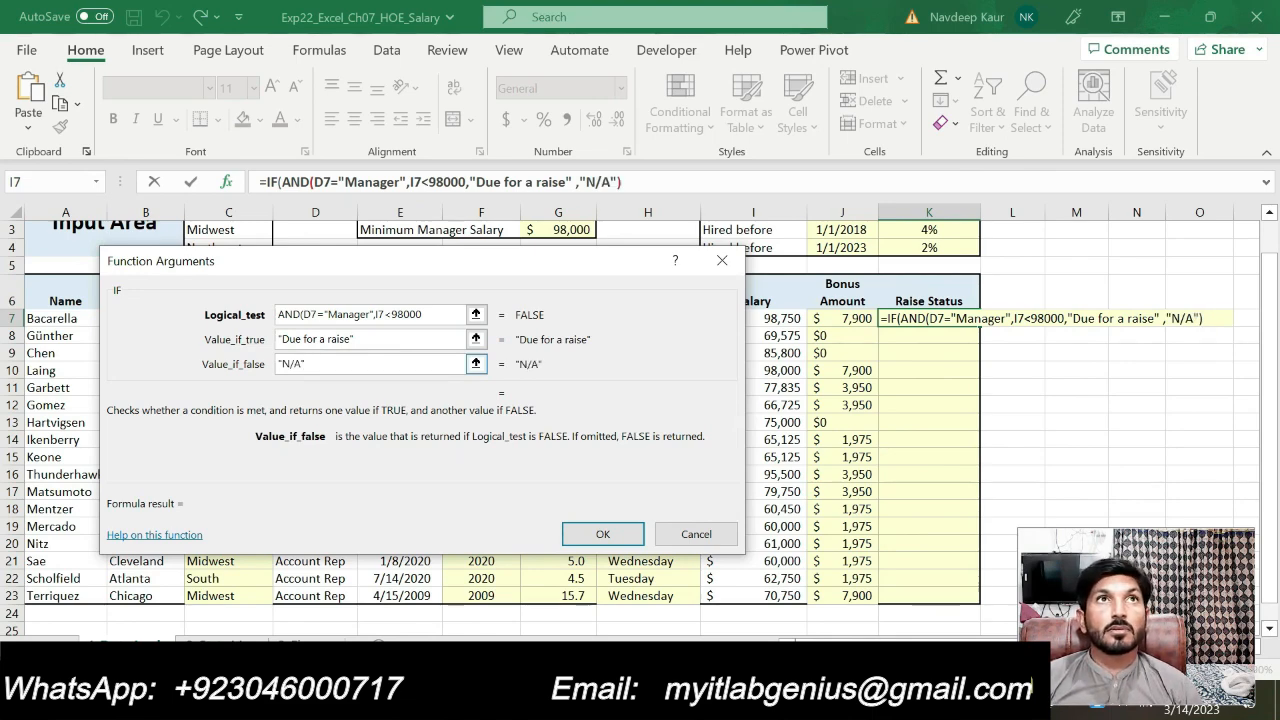
click(603, 535)
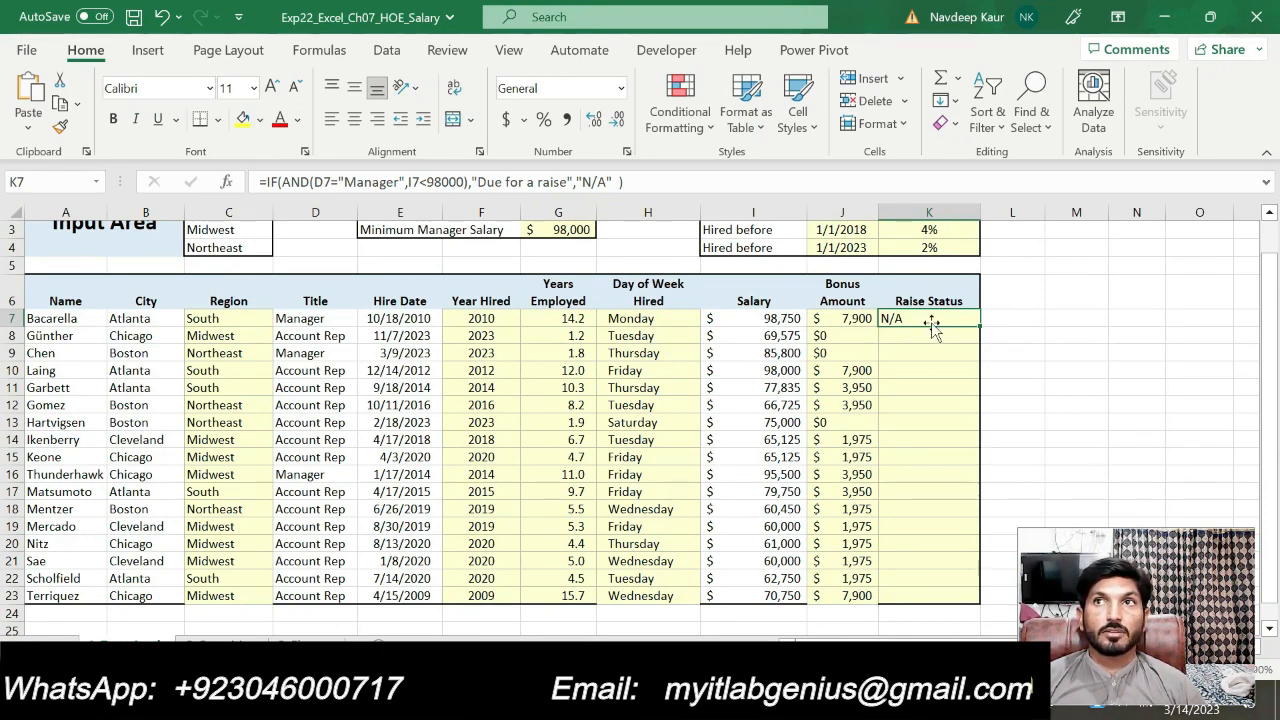
Fill the K7 formula down through K23 without formatting.
drag(978, 326, 972, 606)
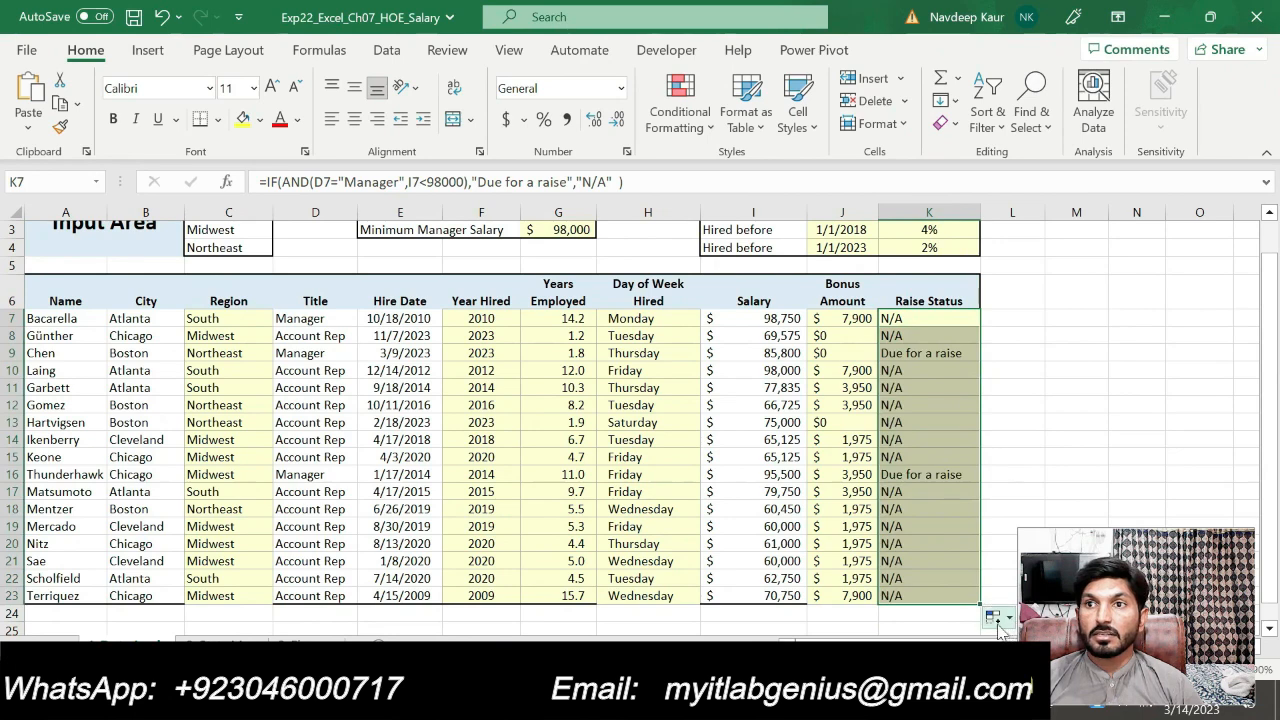
click(996, 617)
click(1021, 576)
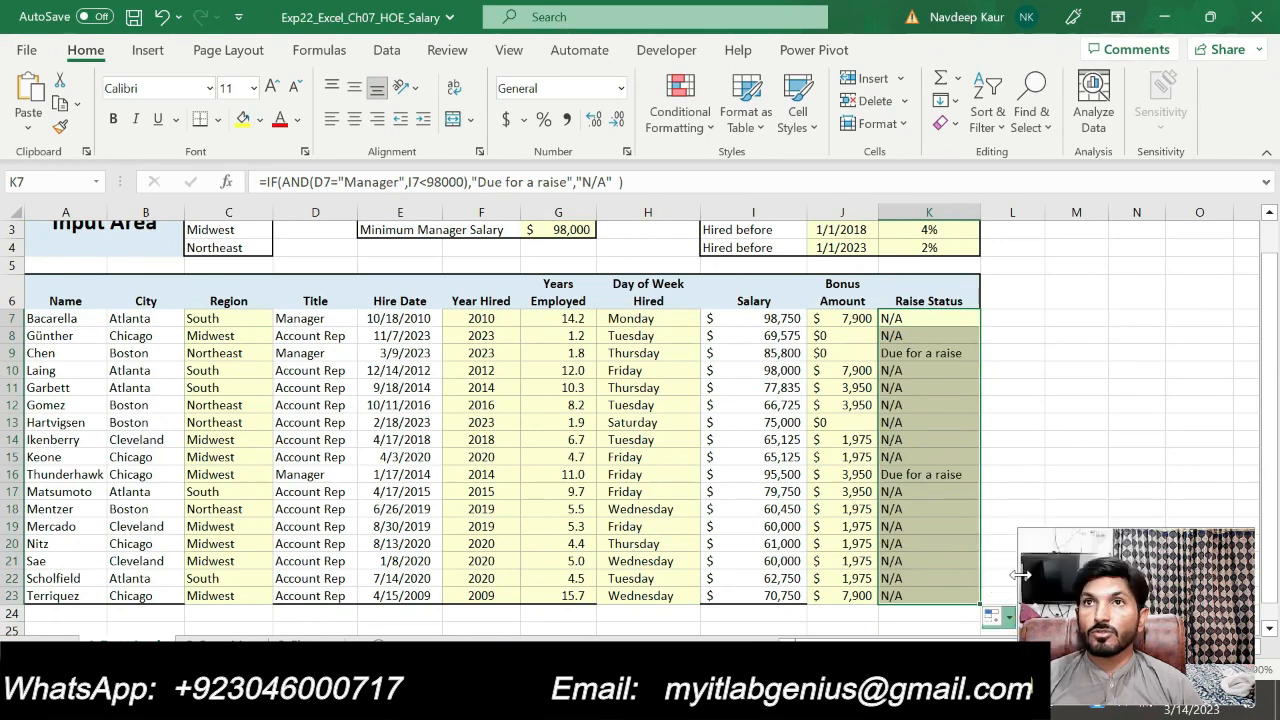
Check the Raise Status formulas in rows 9 and 16 against their titles and salaries, and return to the Word instructions.
click(893, 350)
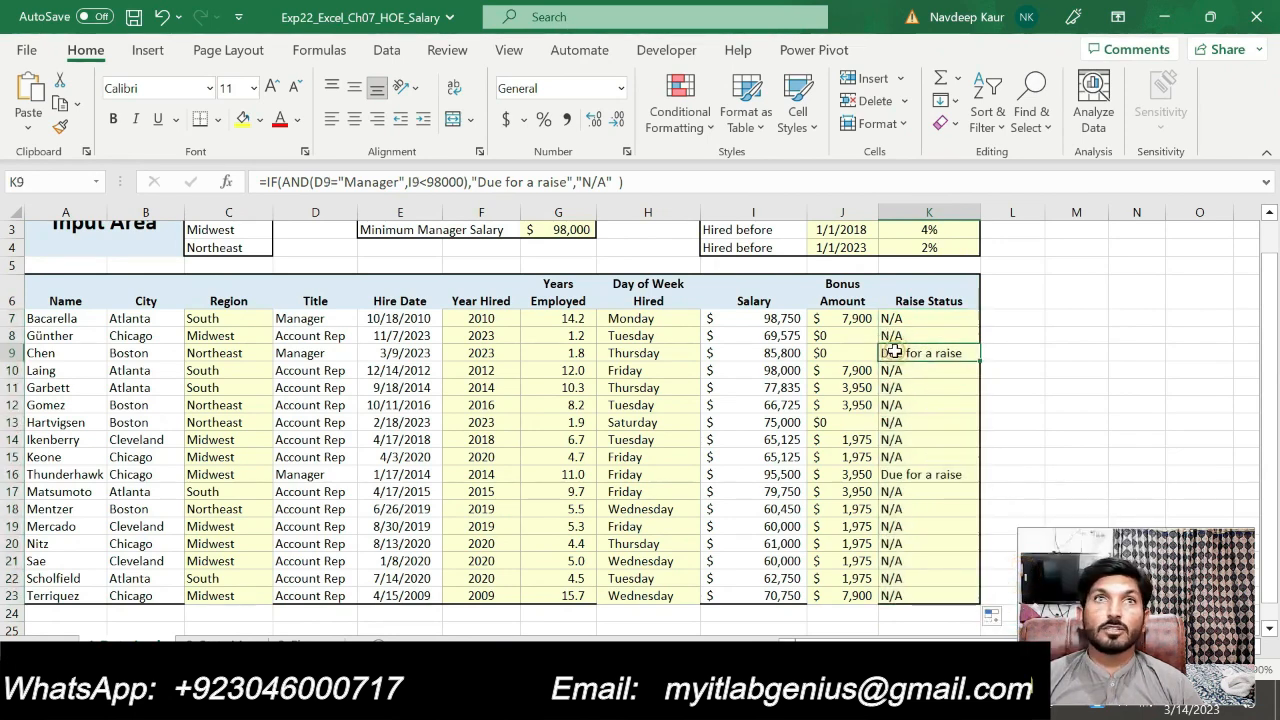
click(309, 357)
click(790, 352)
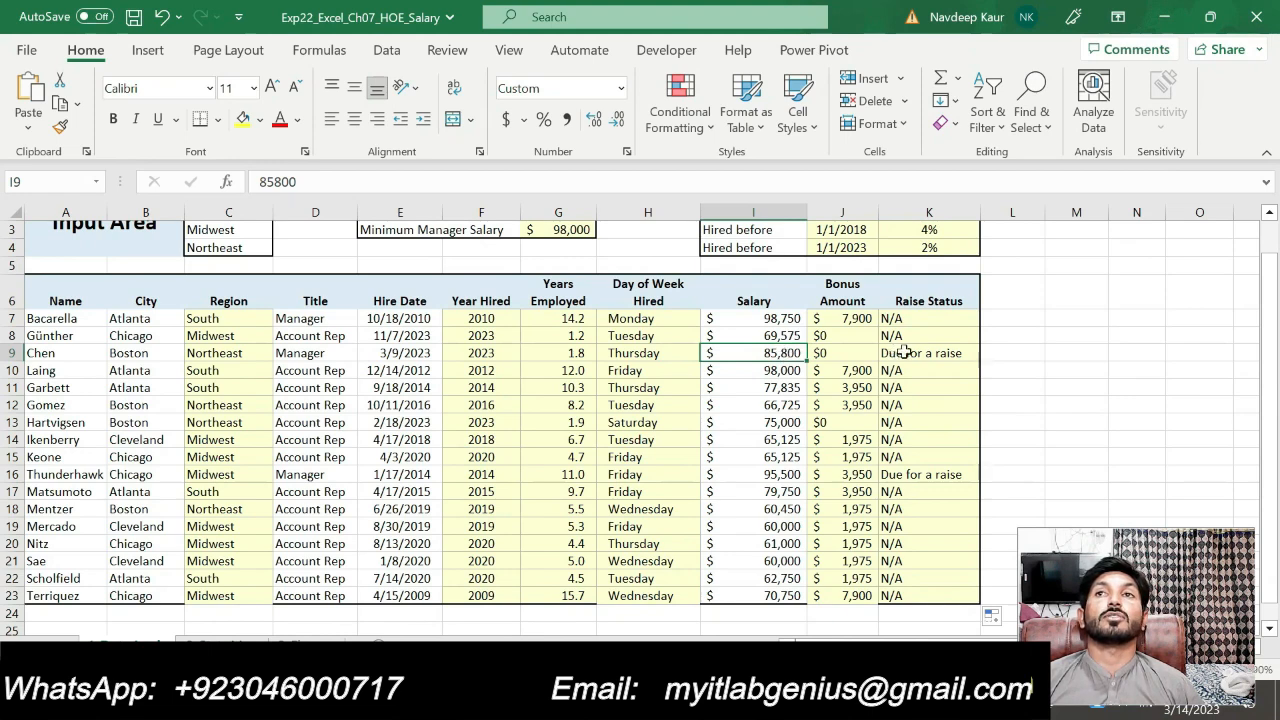
click(899, 475)
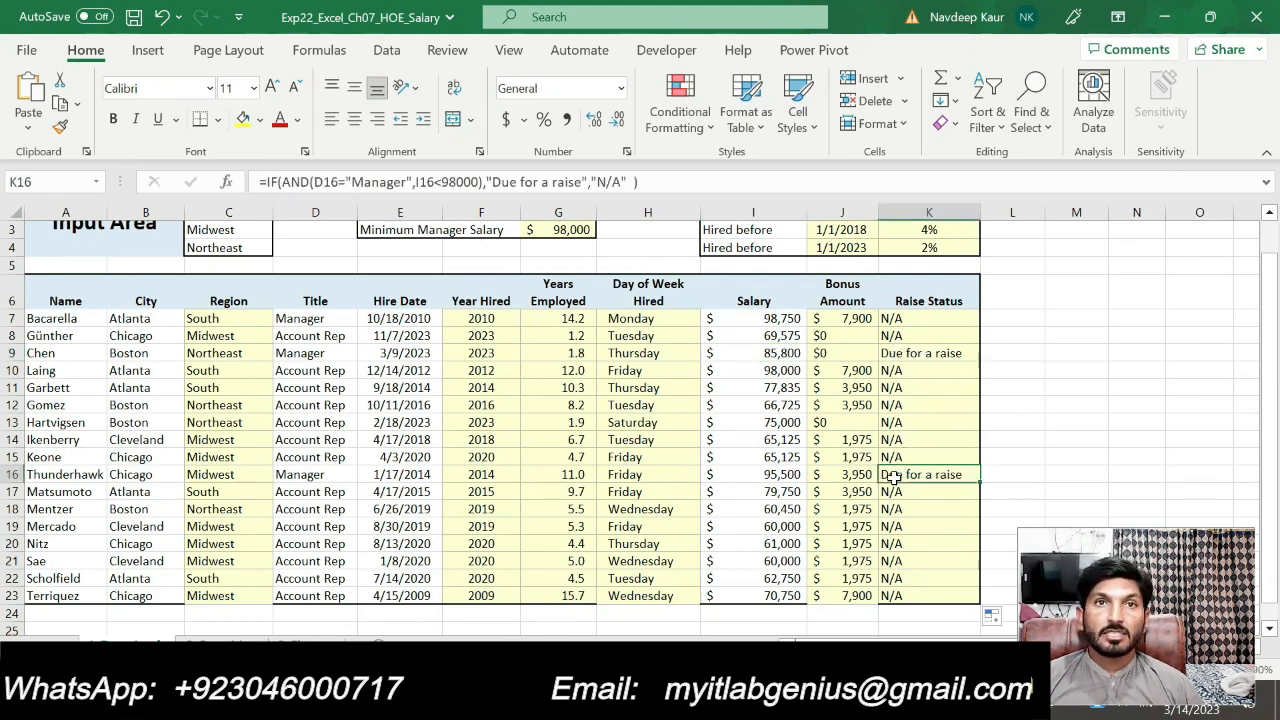
click(285, 478)
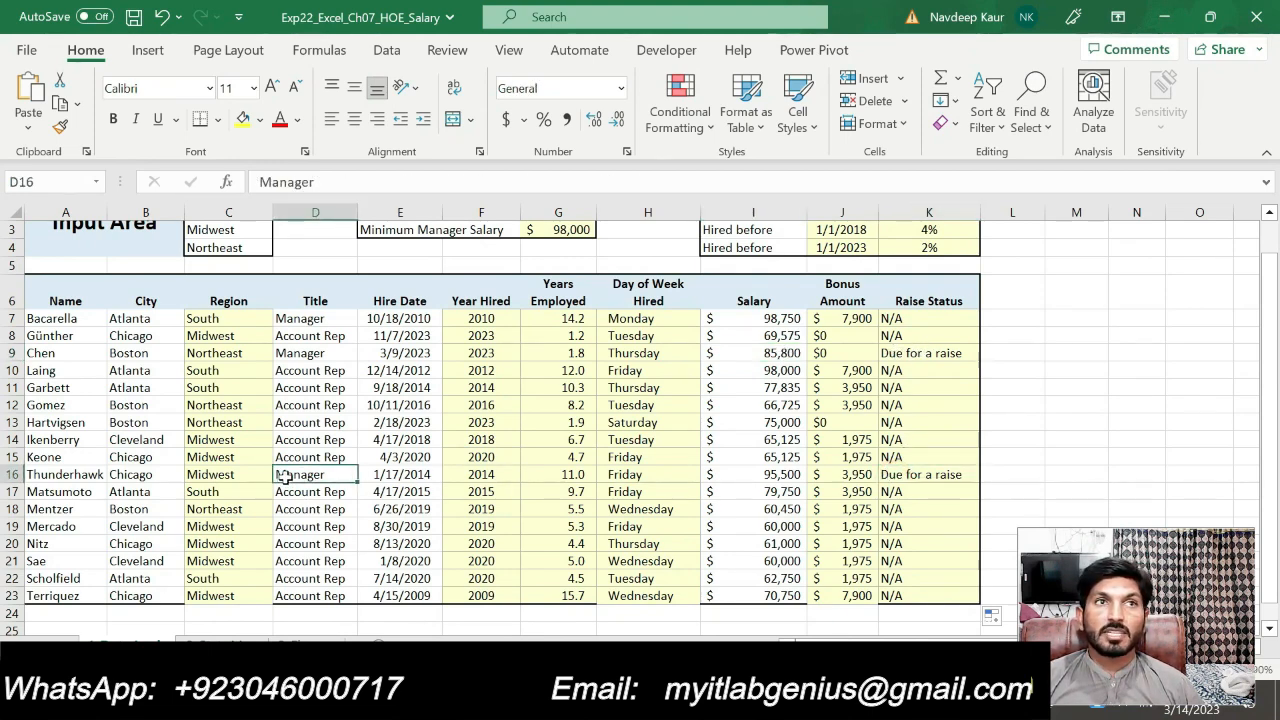
click(783, 475)
click(903, 475)
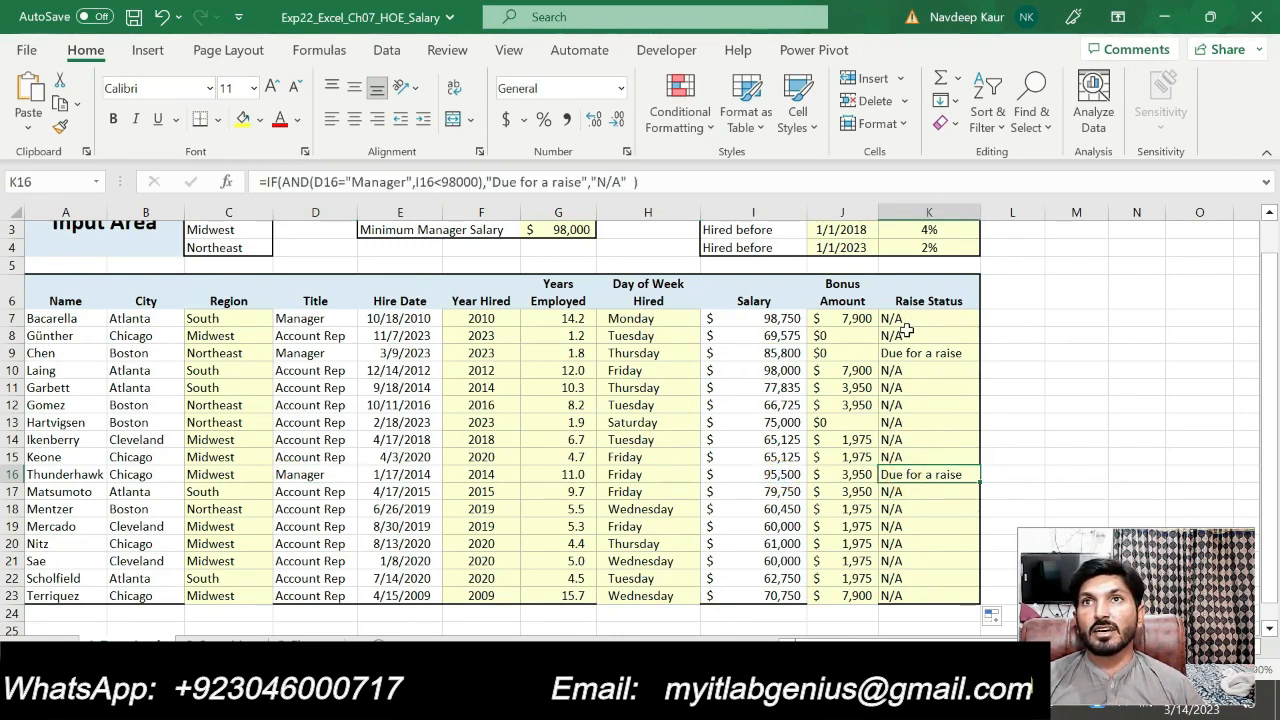
click(940, 705)
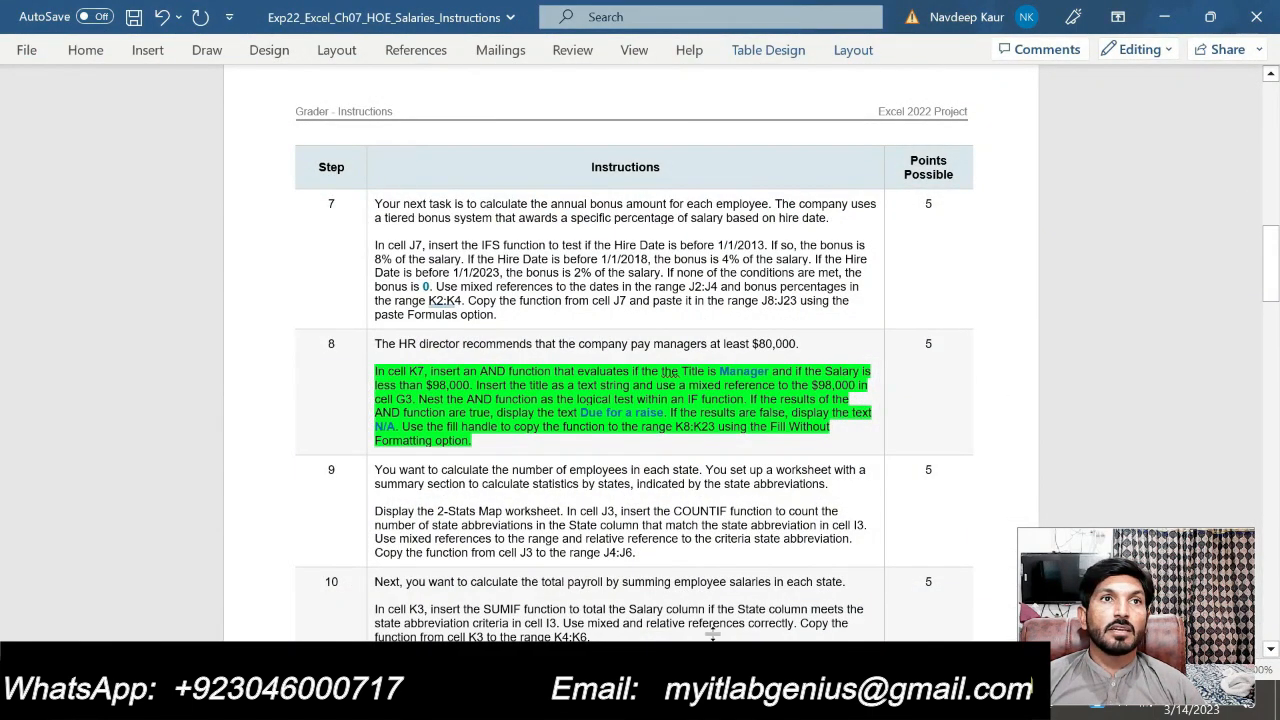
Remove the green highlight from step 8 of the instructions and highlight step 9's COUNTIF paragraph in green.
drag(375, 371, 492, 440)
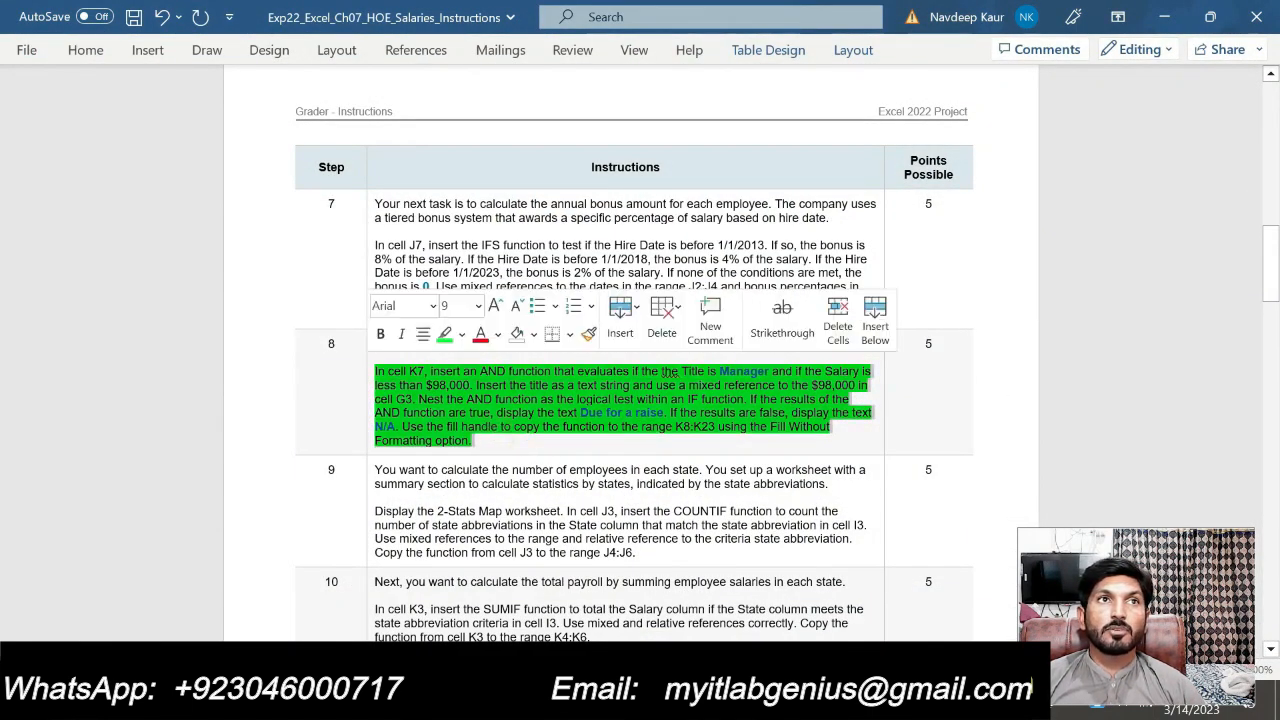
click(445, 336)
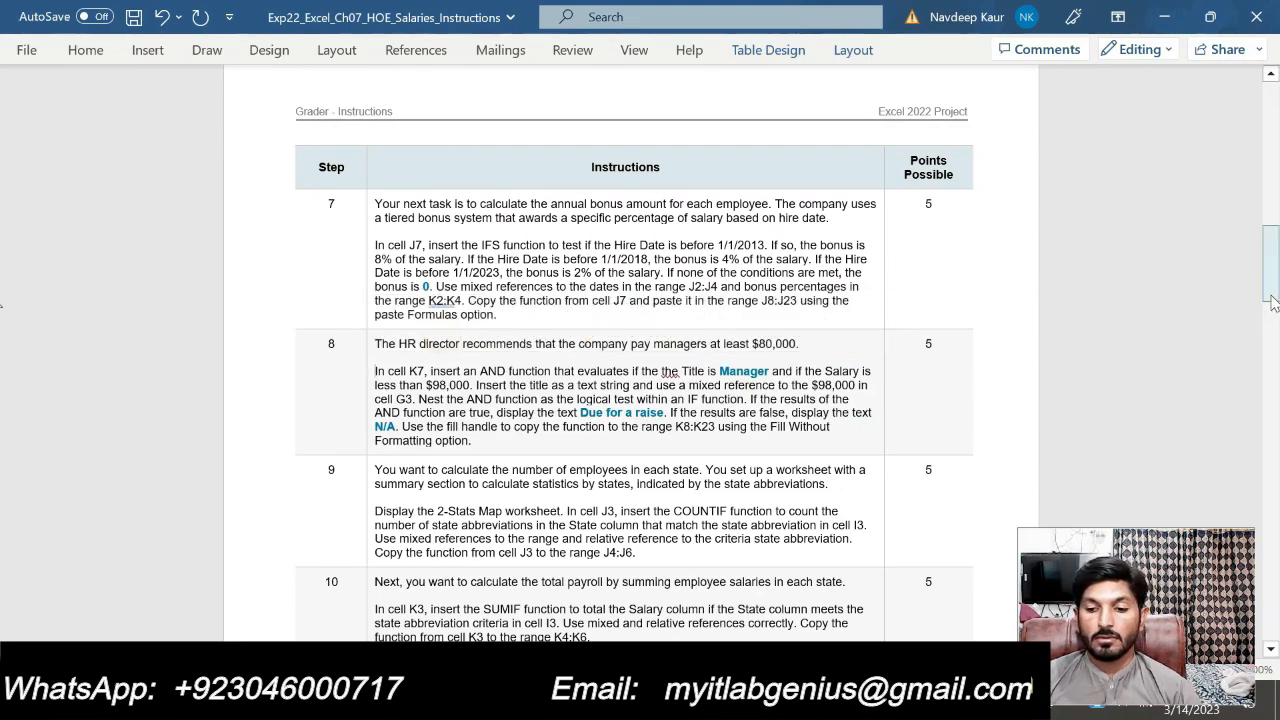
drag(1272, 302, 1272, 342)
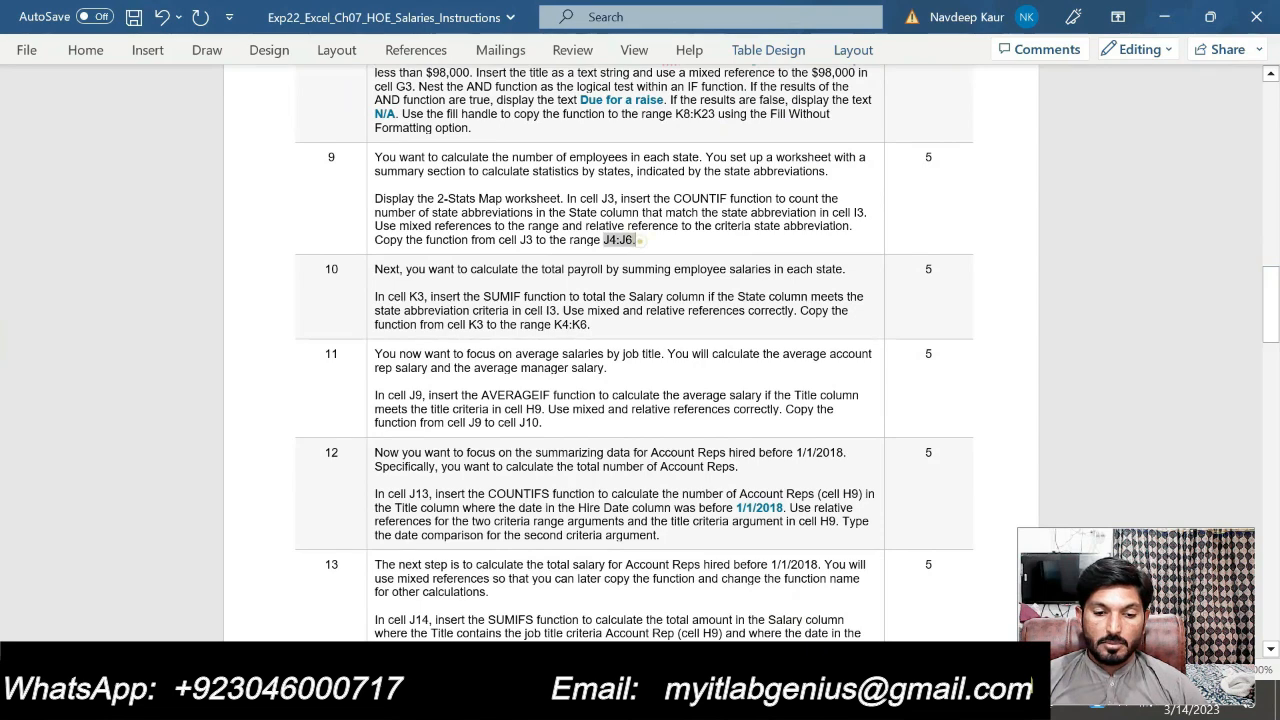
drag(636, 241, 376, 199)
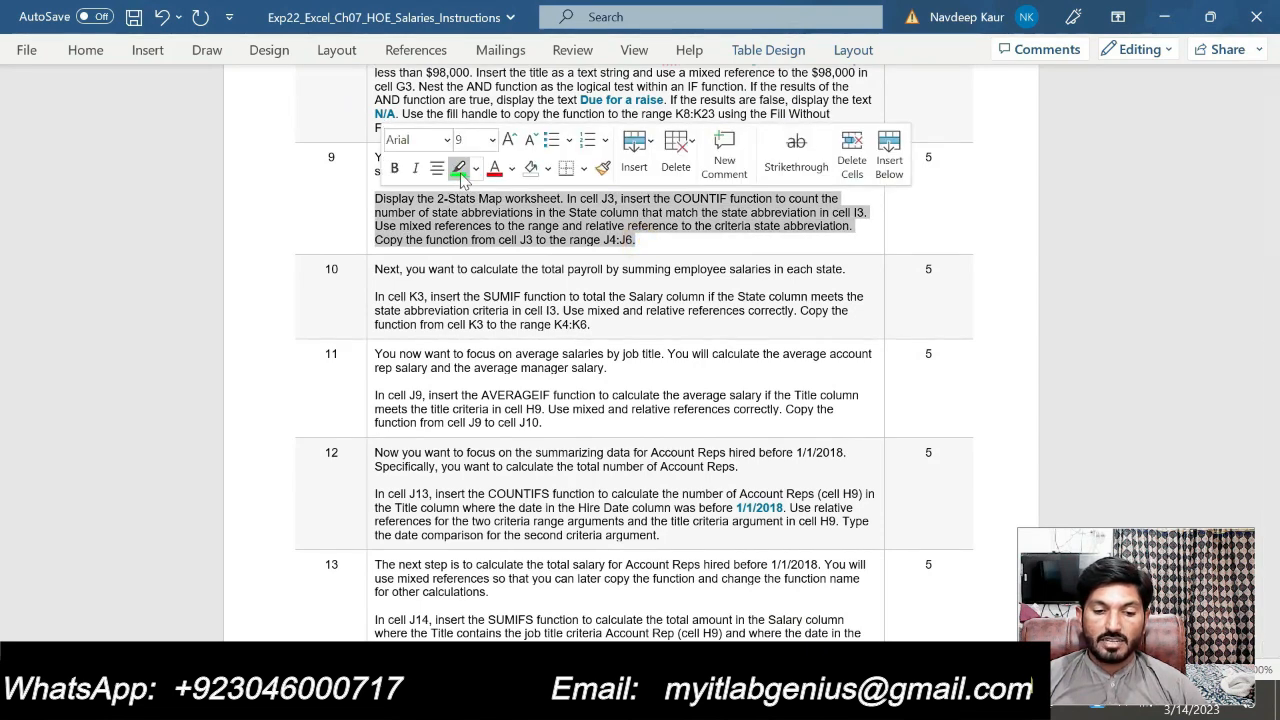
click(459, 168)
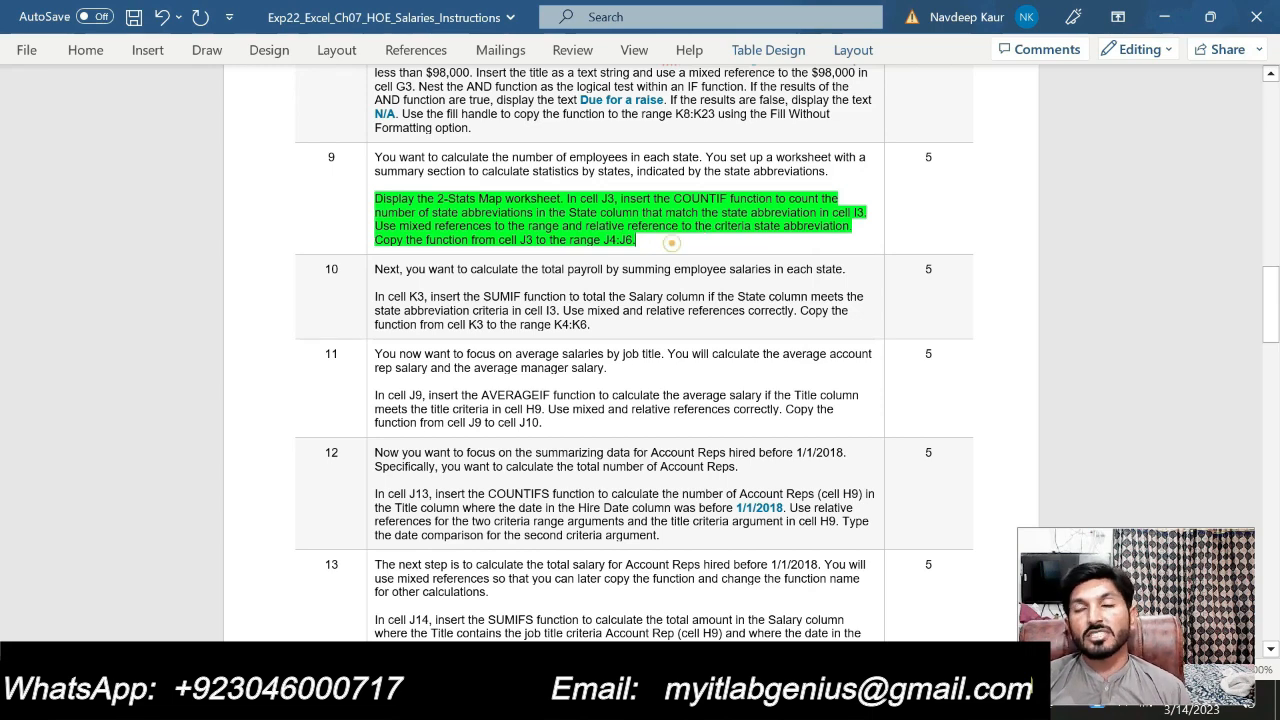
Switch to the Excel salary workbook and start a COUNTIF function in cell J3 with its function arguments dialog open.
key(alt+Tab)
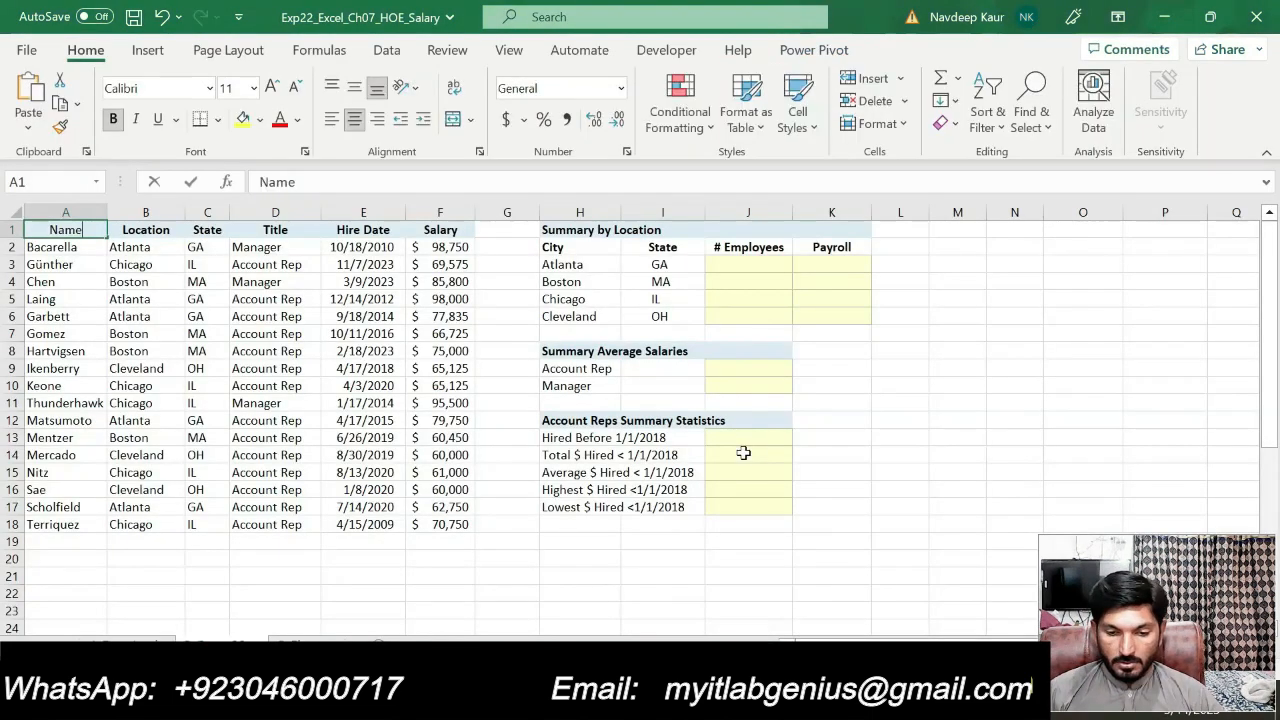
click(744, 265)
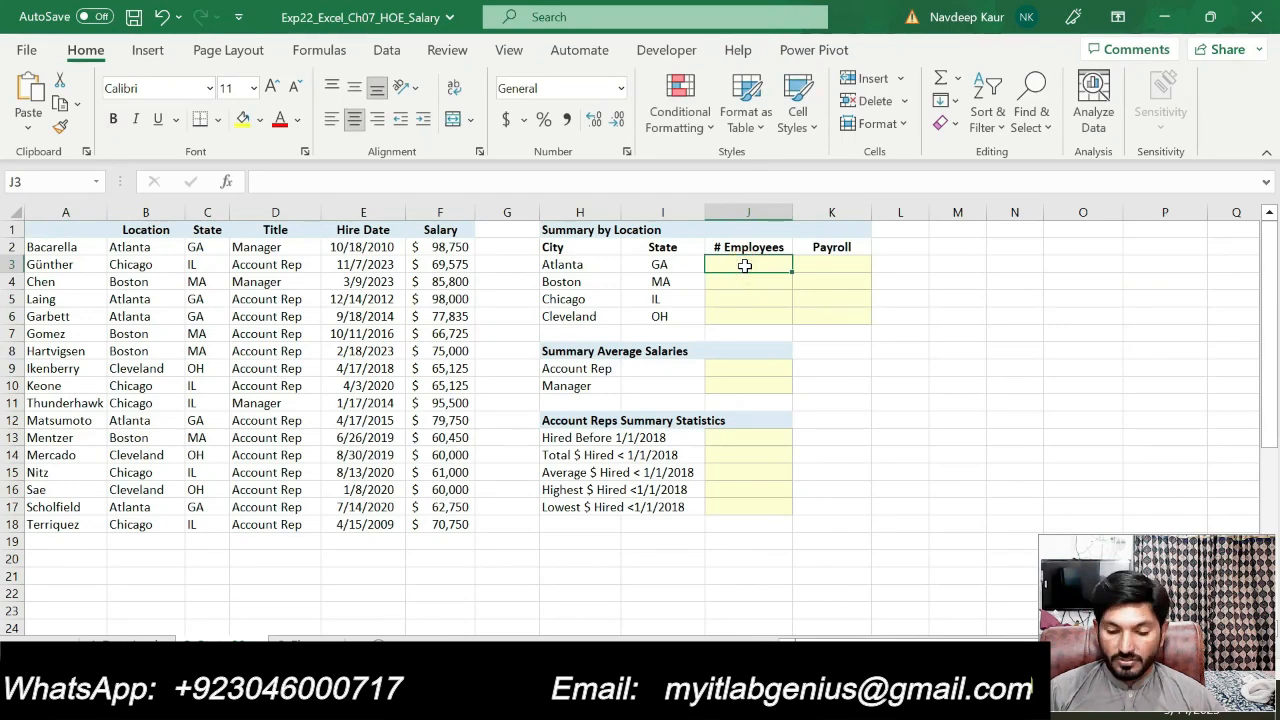
text(=)
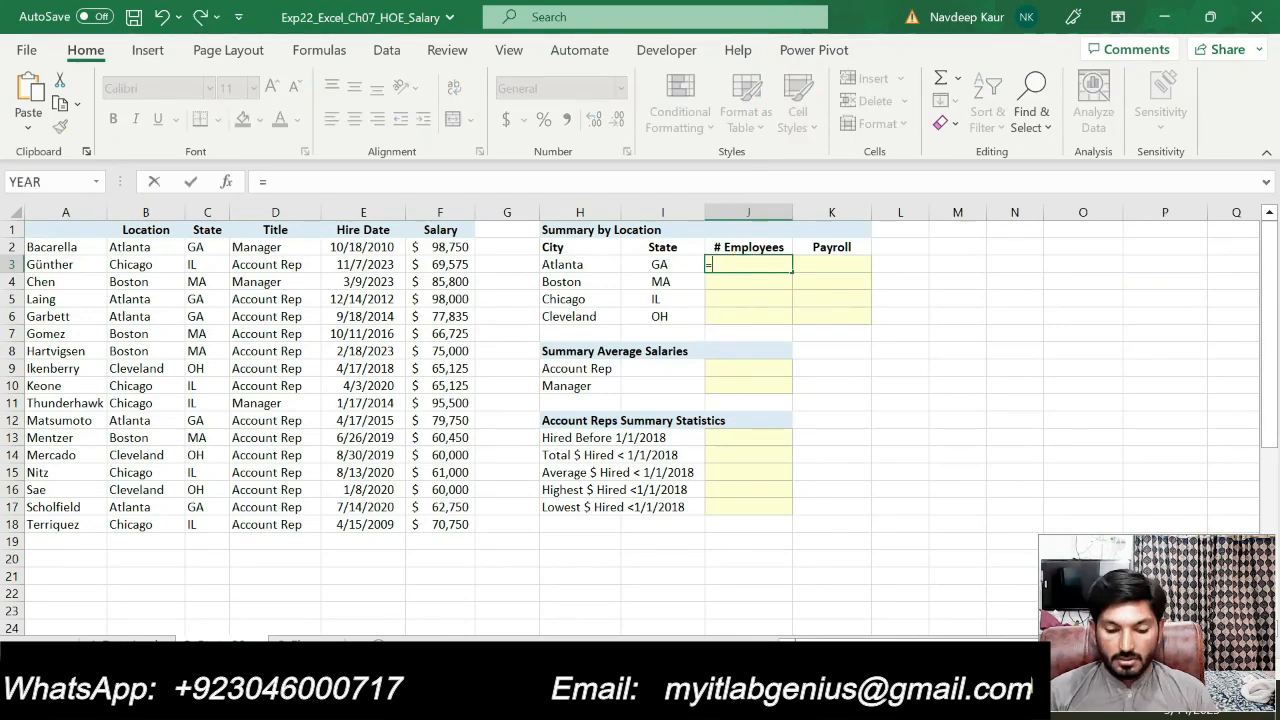
text(COUN)
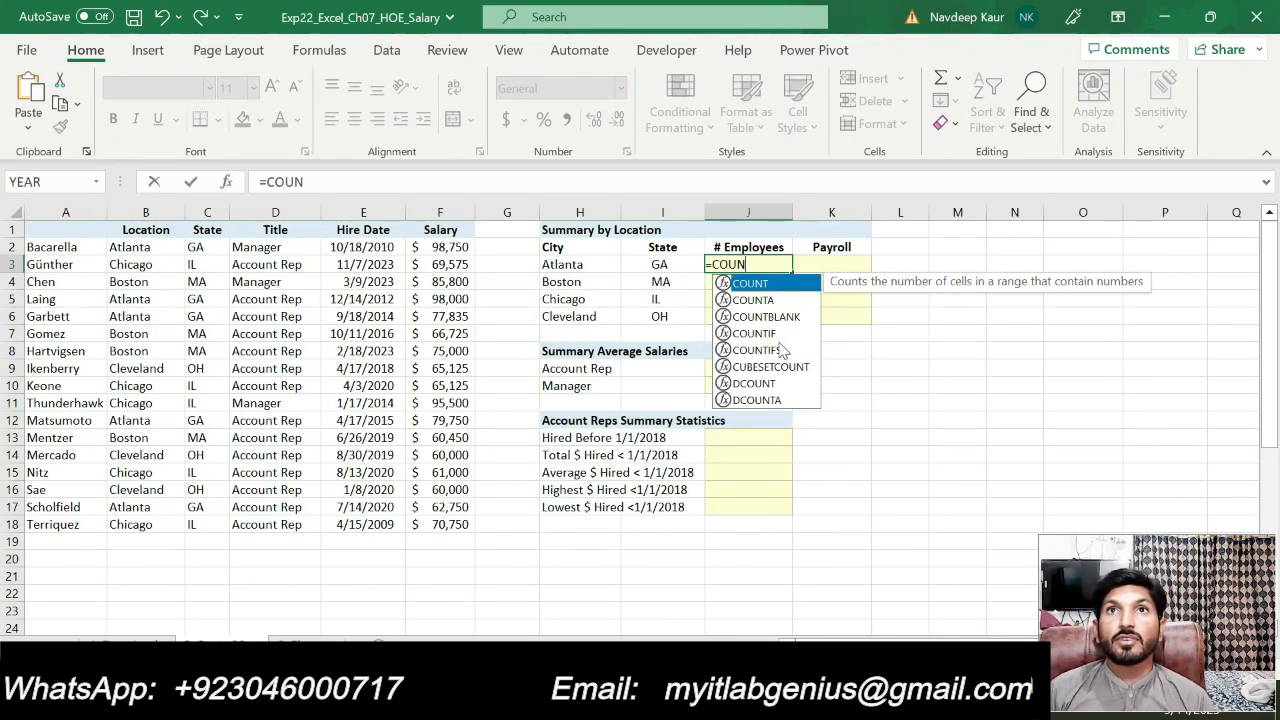
double_click(760, 333)
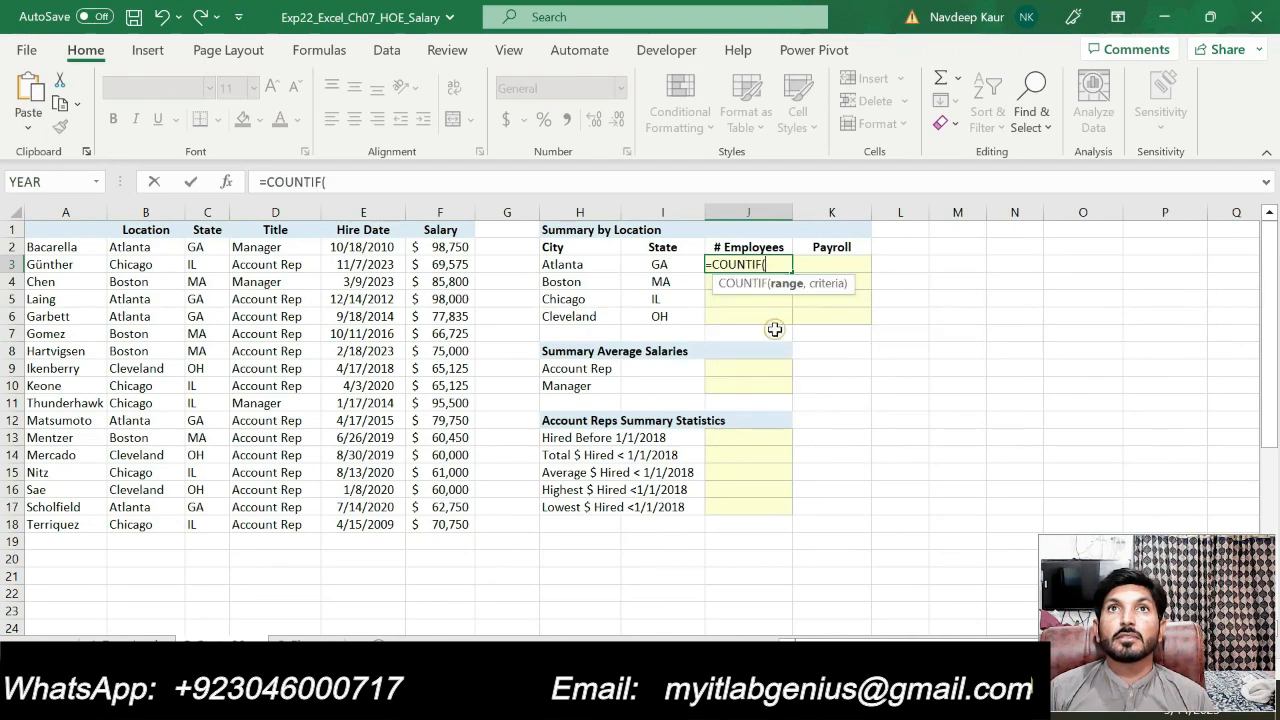
click(226, 182)
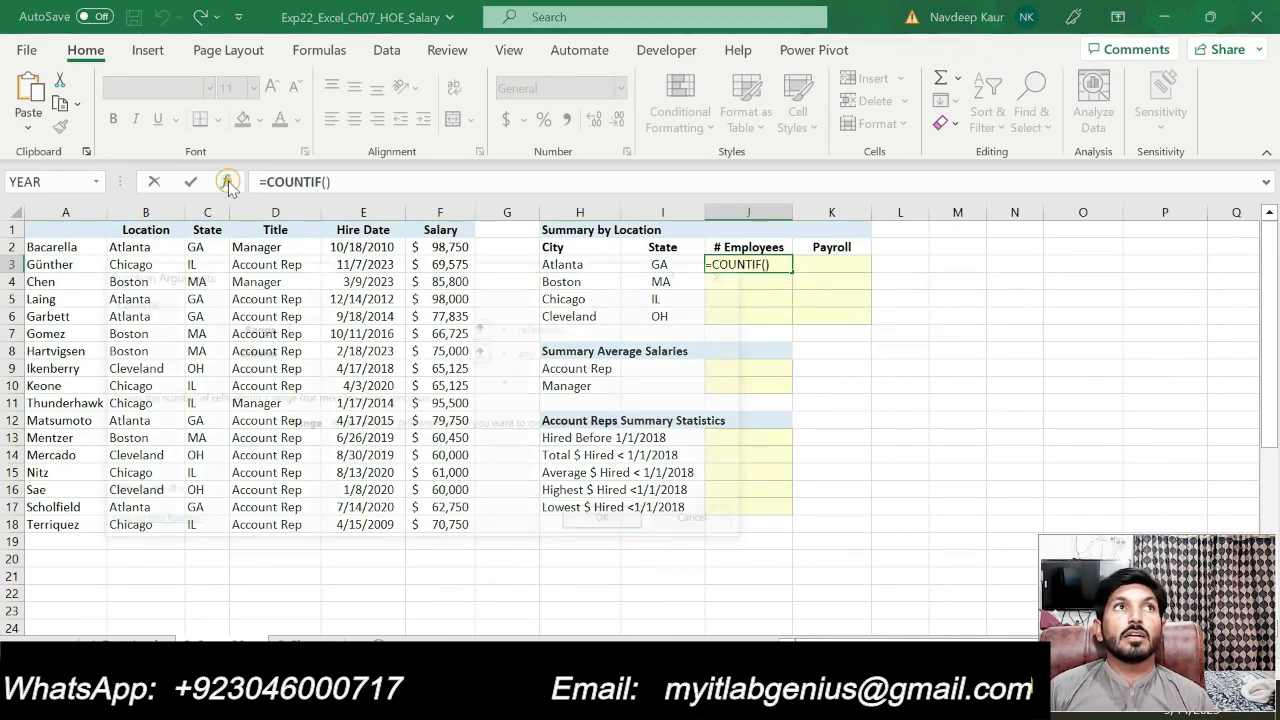
drag(426, 277, 791, 227)
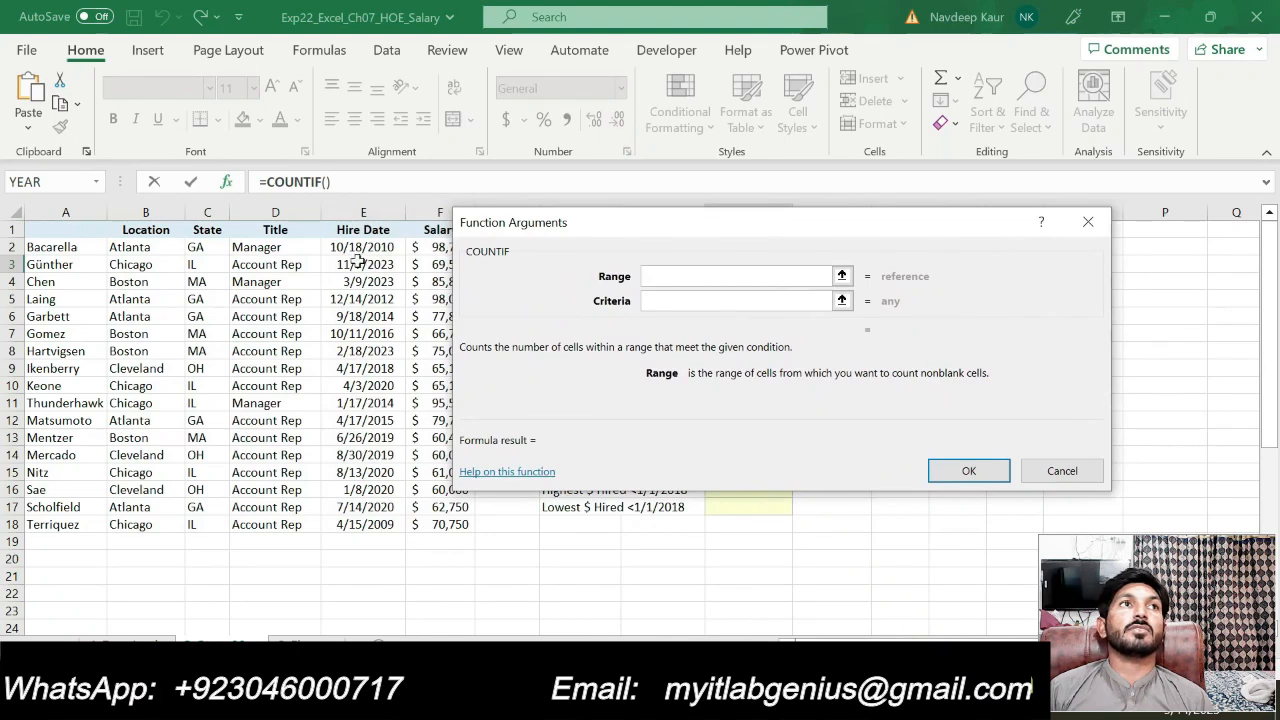
Set the COUNTIF range to C2:C18 and the criteria to I3, and enter the formula in J3.
drag(210, 247, 218, 520)
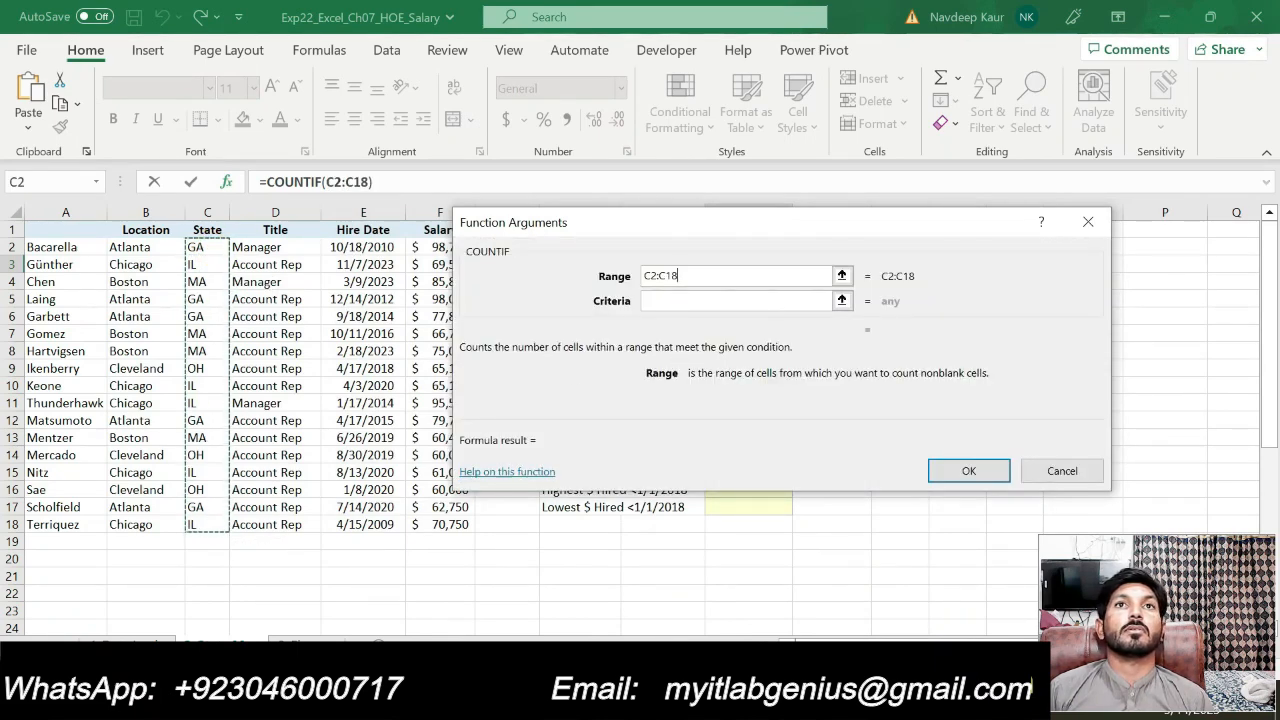
click(660, 300)
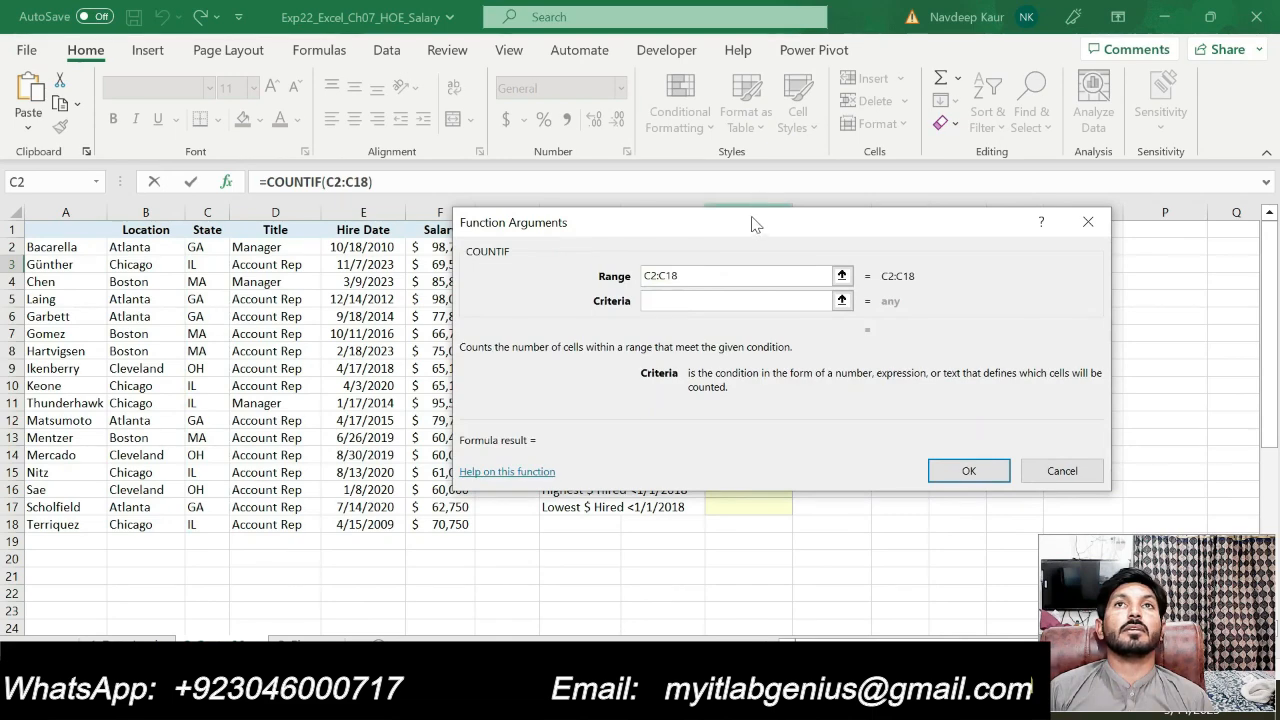
drag(752, 228, 697, 328)
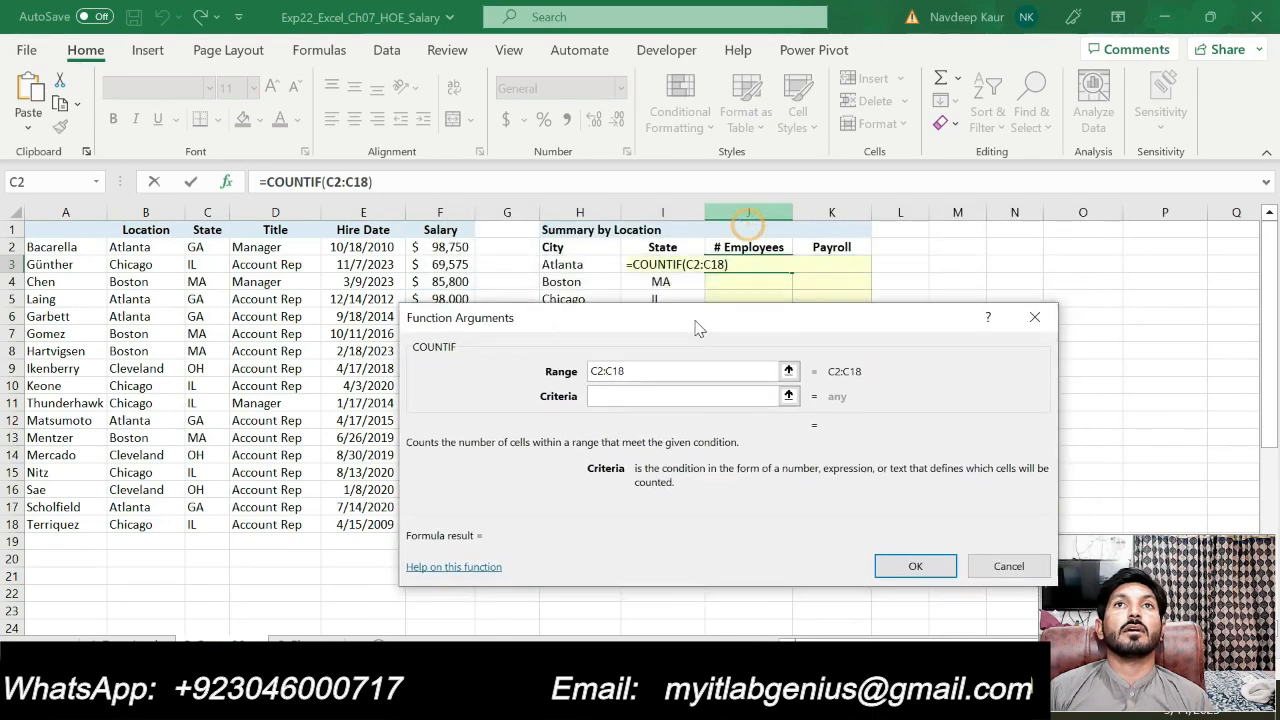
click(602, 265)
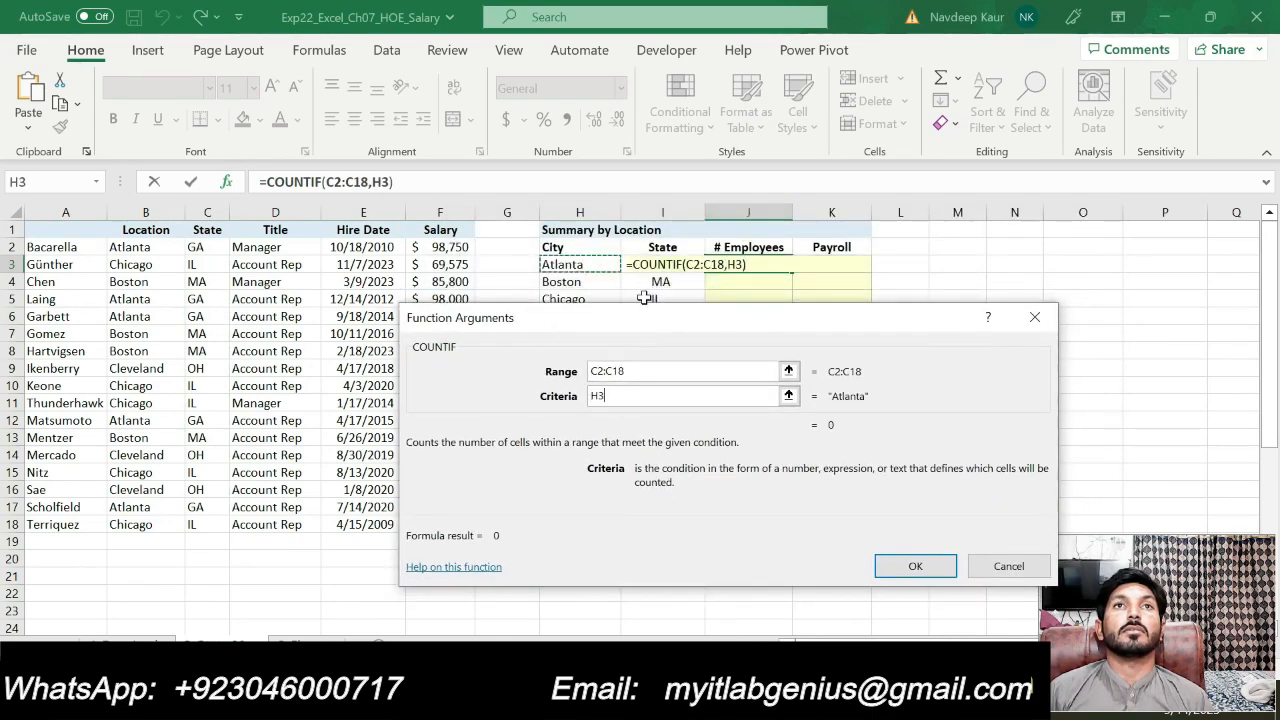
key(BackSpace)
key(BackSpace)
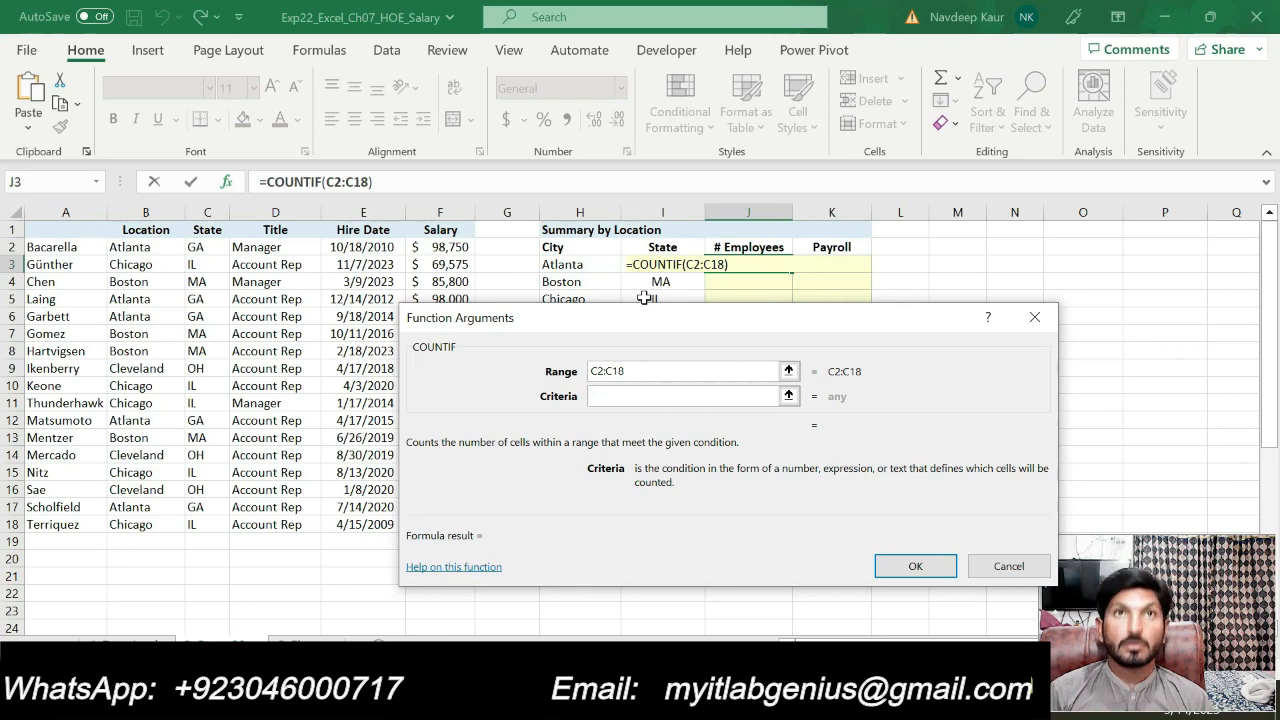
click(630, 265)
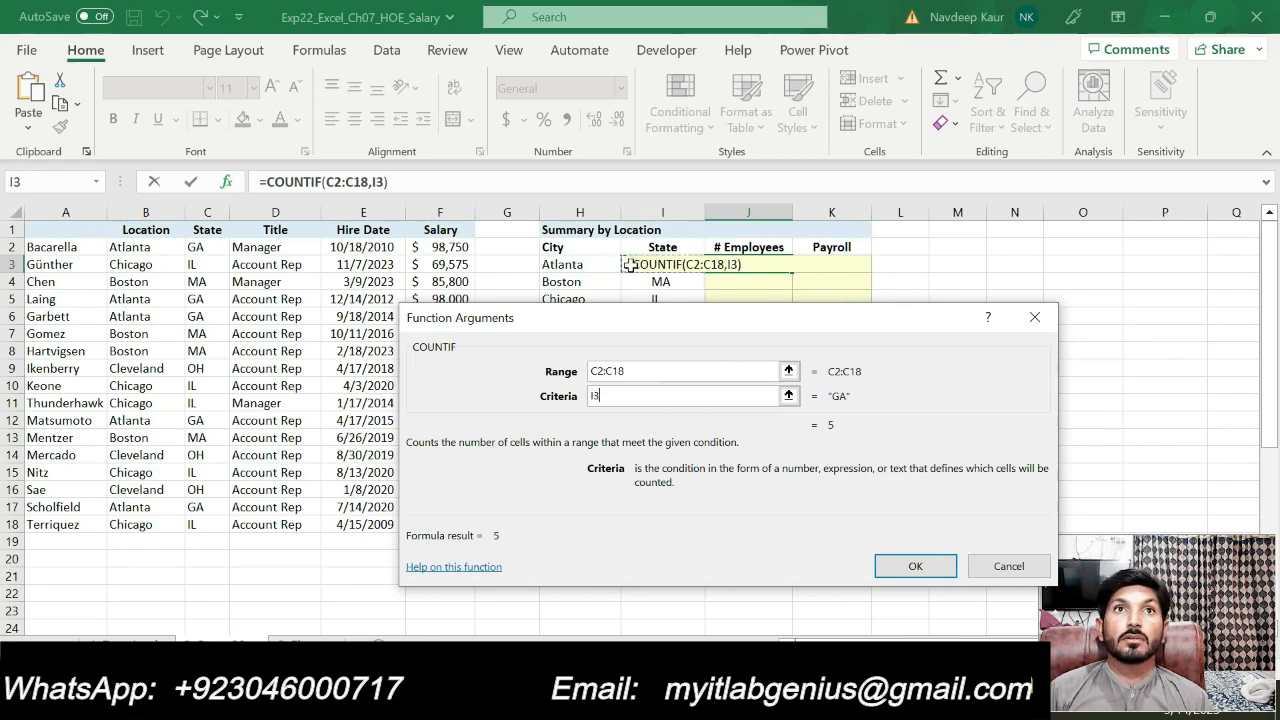
click(912, 566)
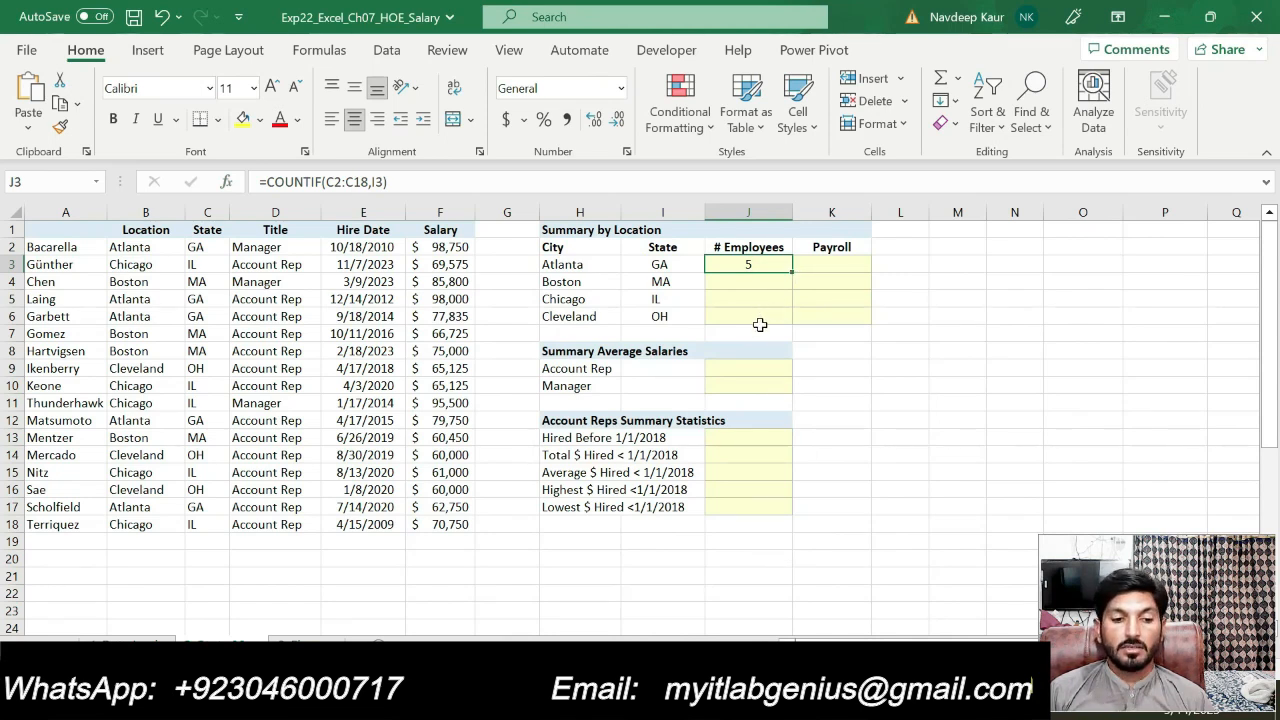
Copy the COUNTIF formula from J3 down through J6.
click(760, 327)
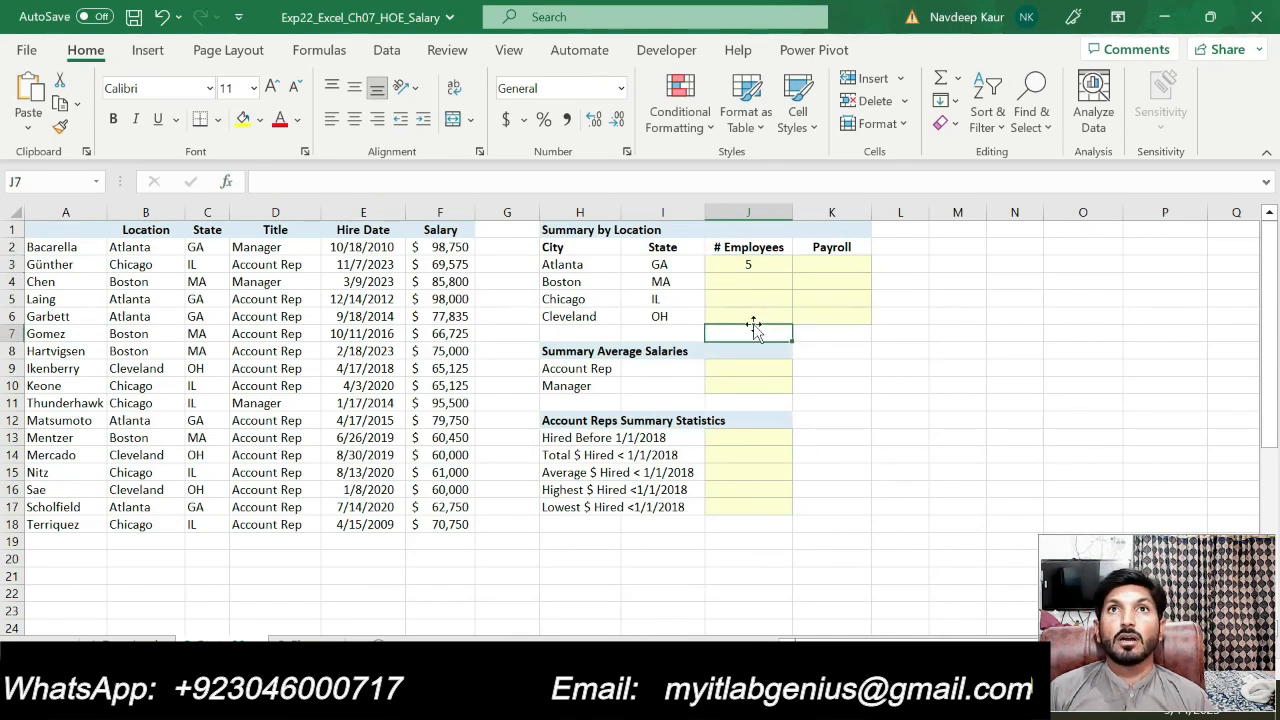
click(752, 316)
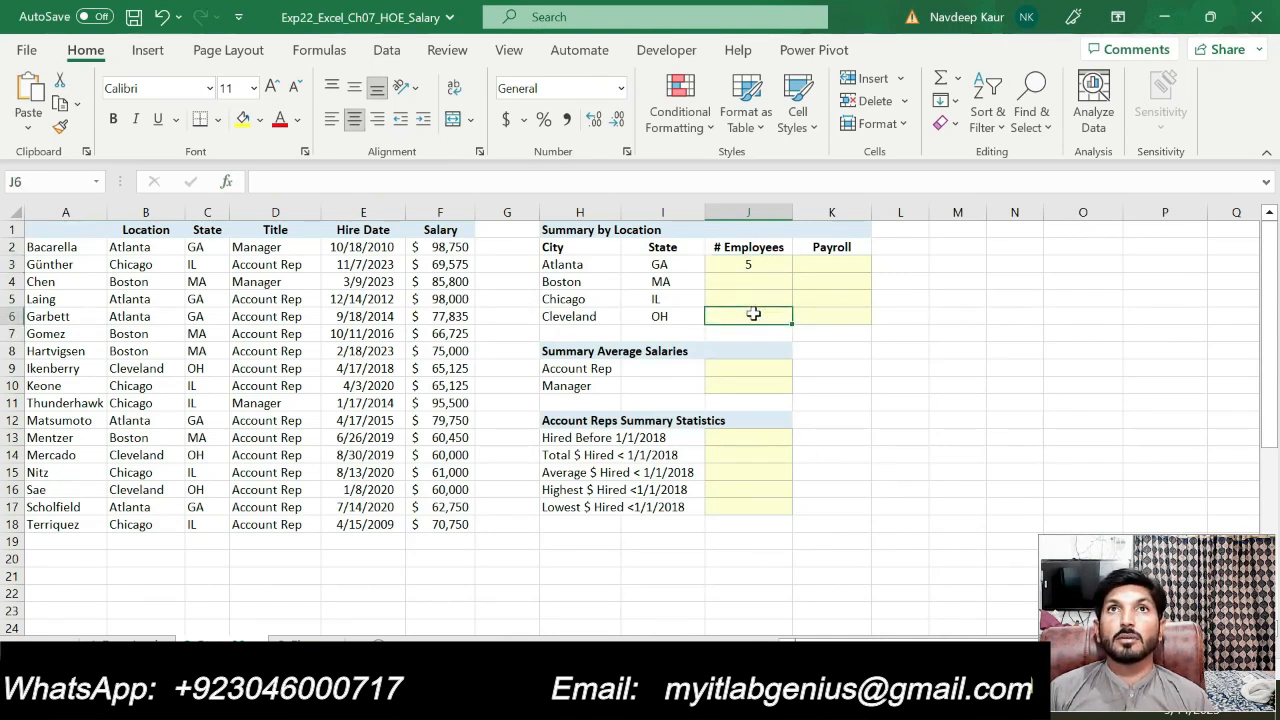
click(778, 263)
drag(793, 268, 793, 322)
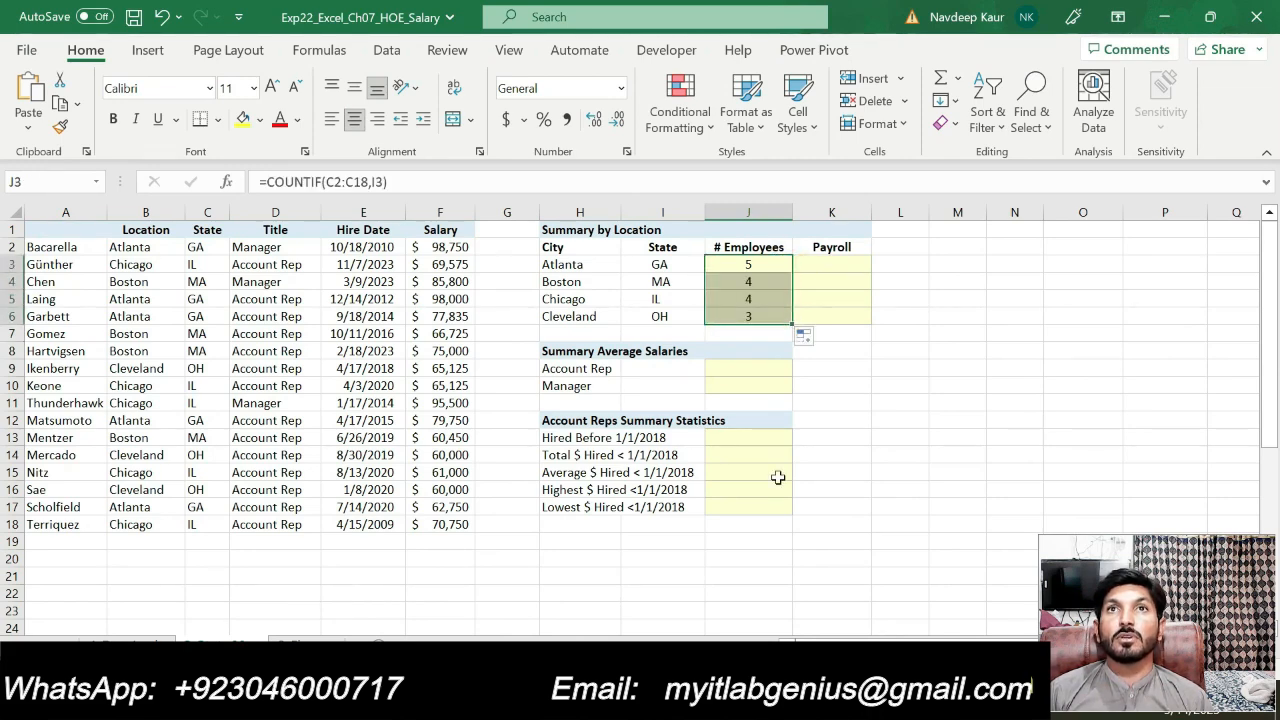
Switch to the Word instructions, clear step 9's highlight, and highlight step 10's SUMIF paragraph in green.
key(alt+Tab)
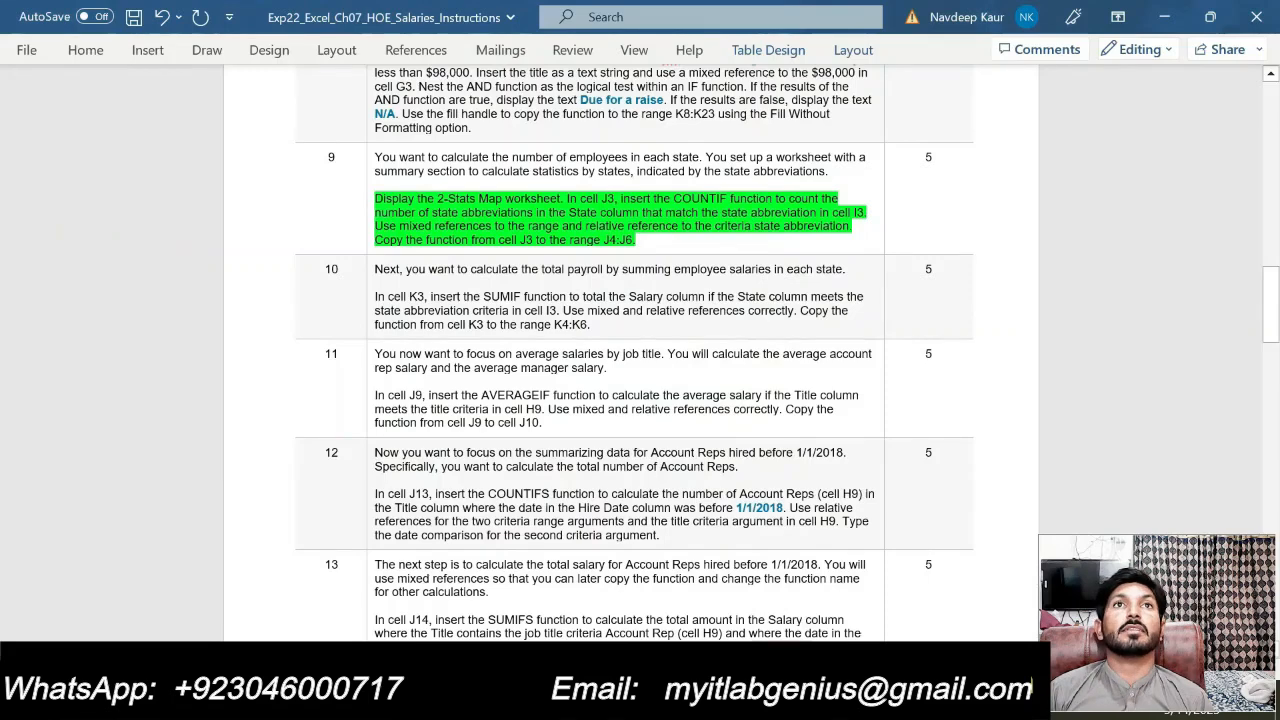
drag(647, 253, 374, 198)
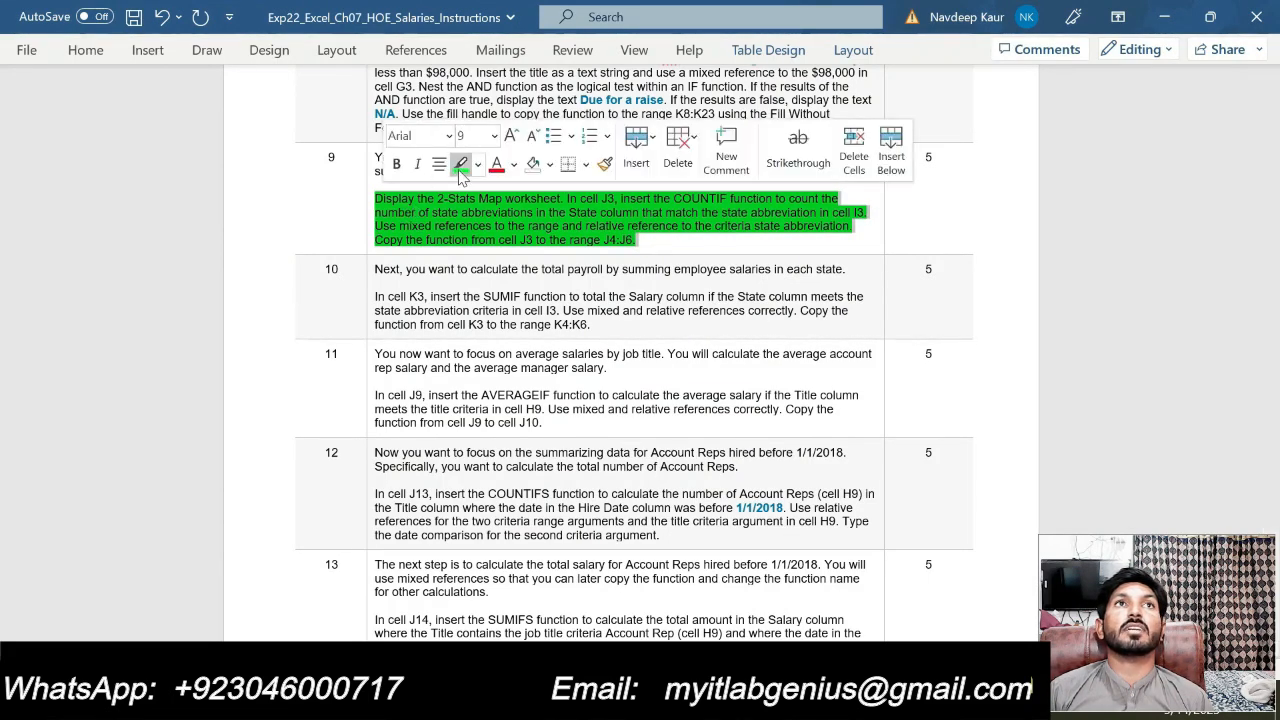
click(460, 165)
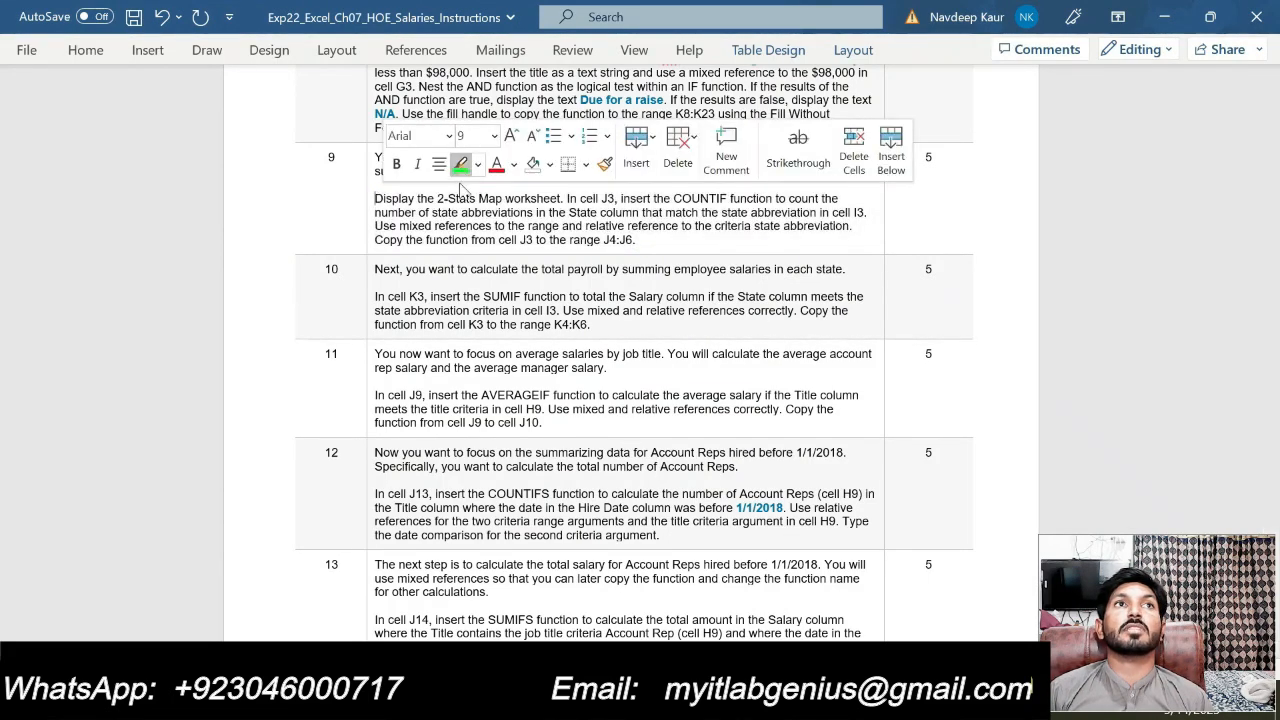
triple_click(376, 298)
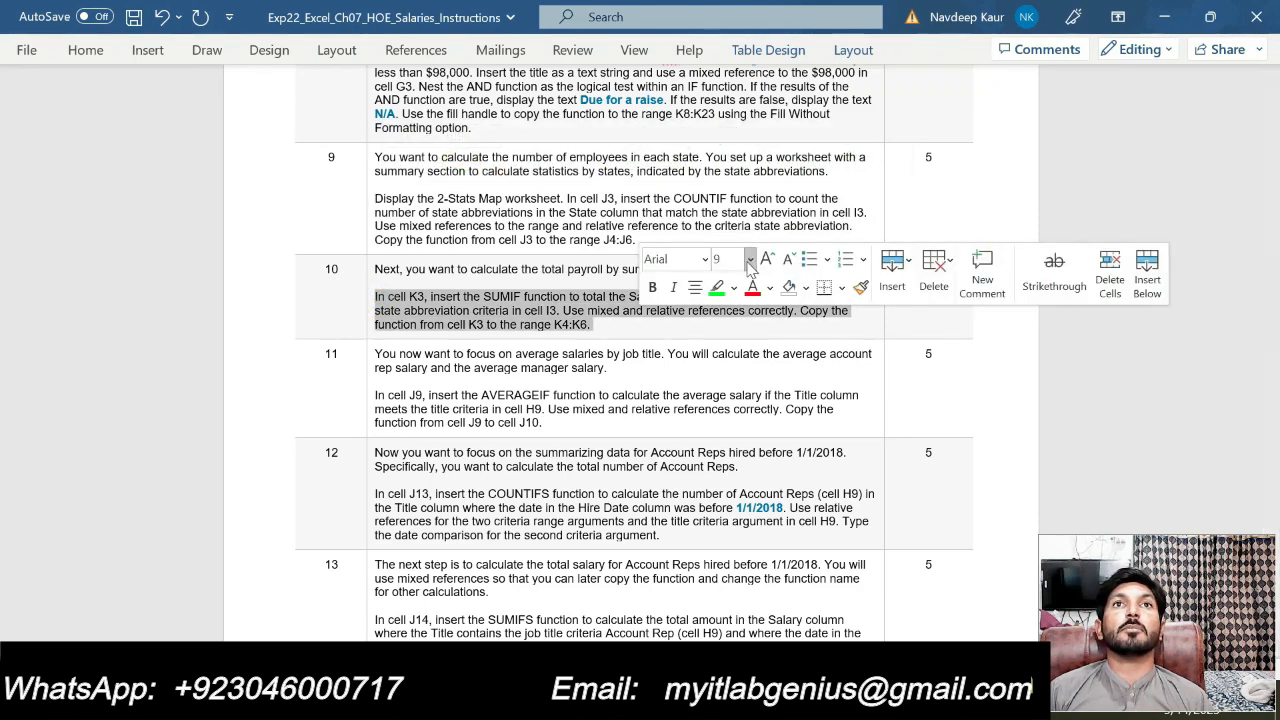
click(716, 290)
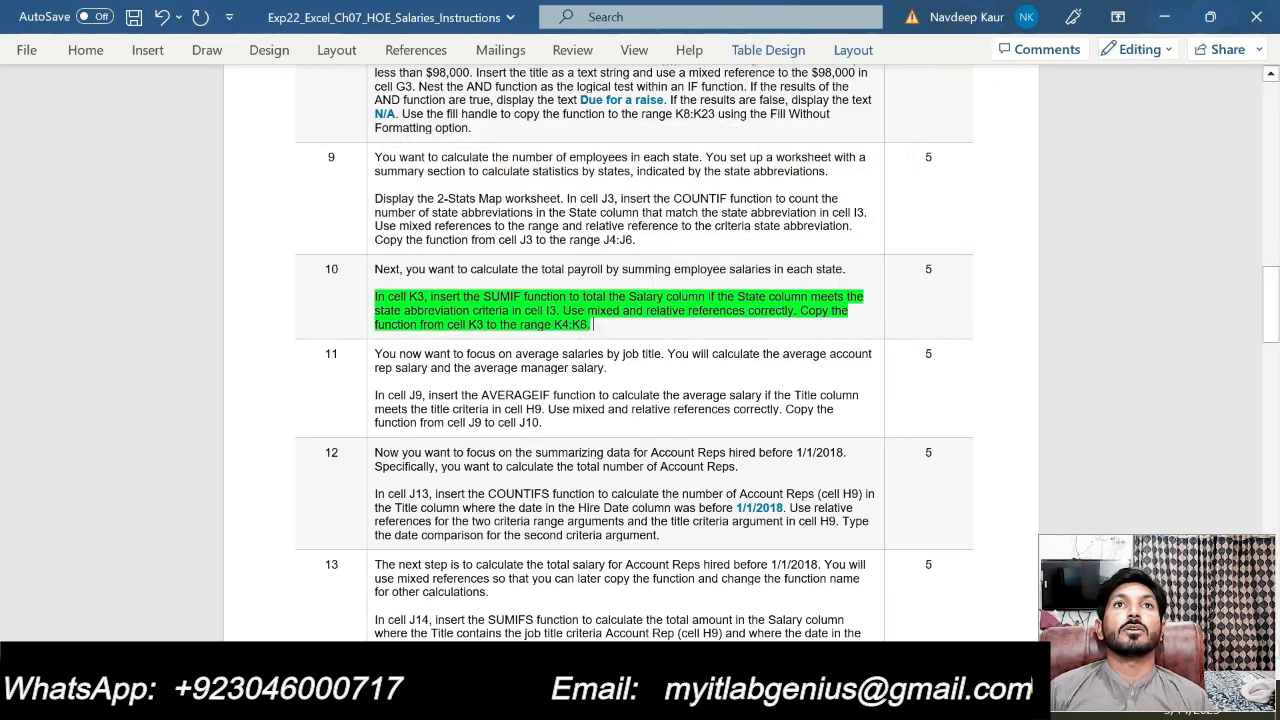
click(598, 326)
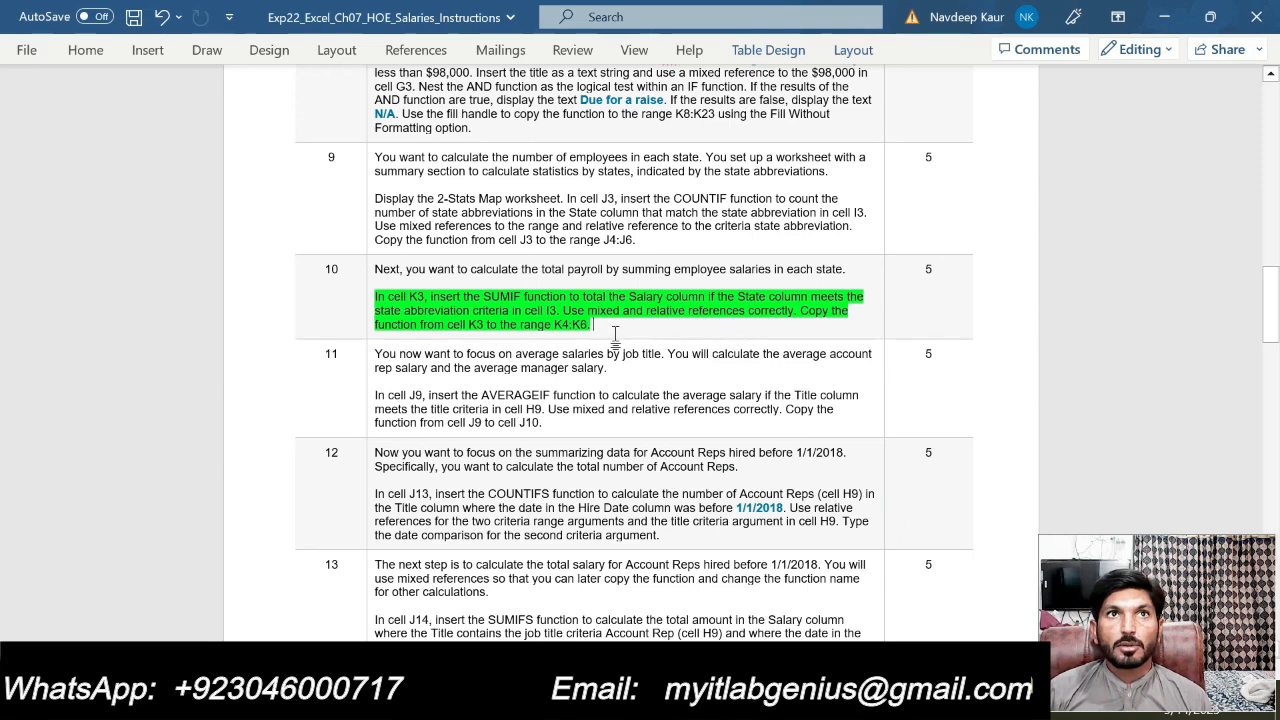
Switch to the Excel salary workbook and start a SUMIF function in cell K3 with its function arguments dialog open.
key(alt+Tab)
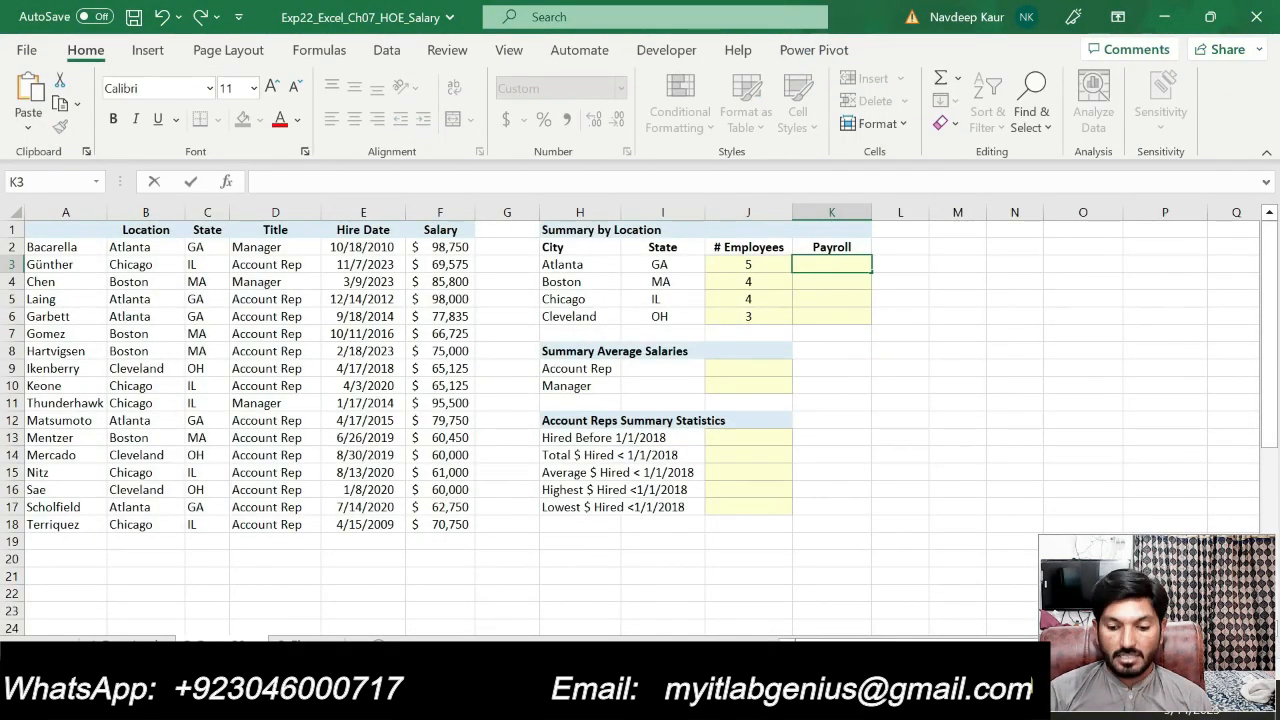
text(=SUM)
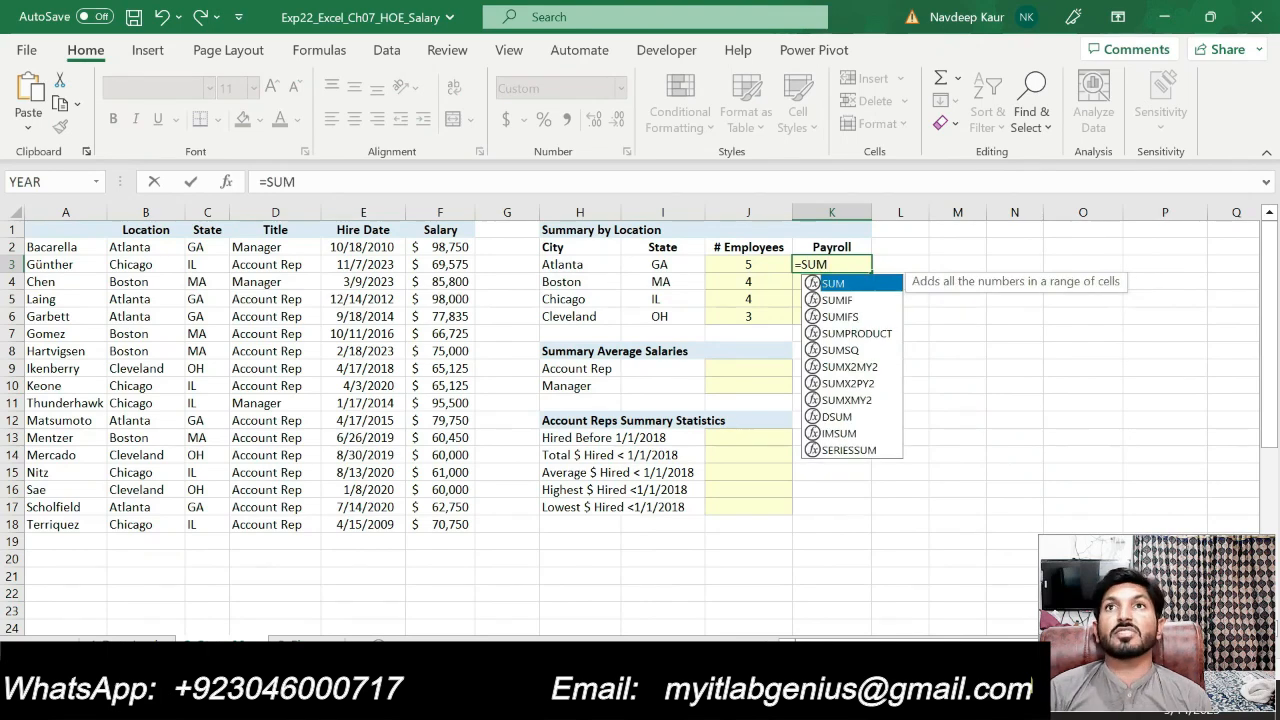
double_click(837, 300)
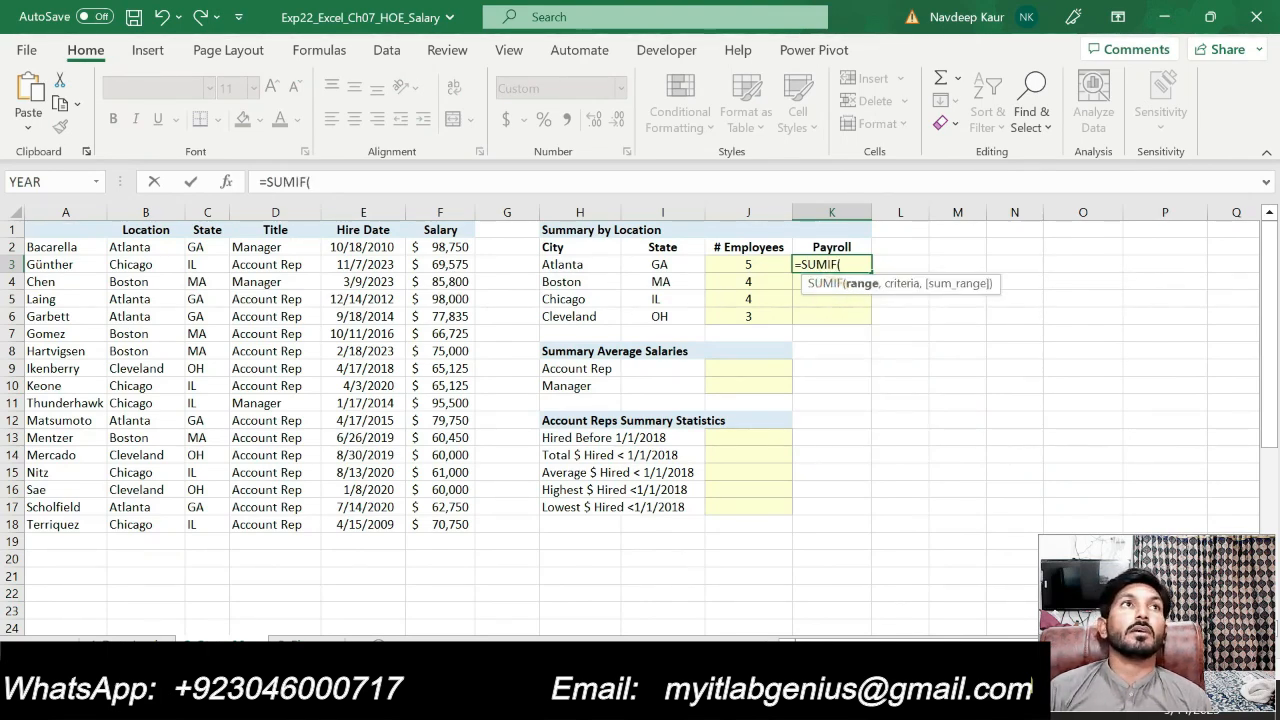
click(227, 182)
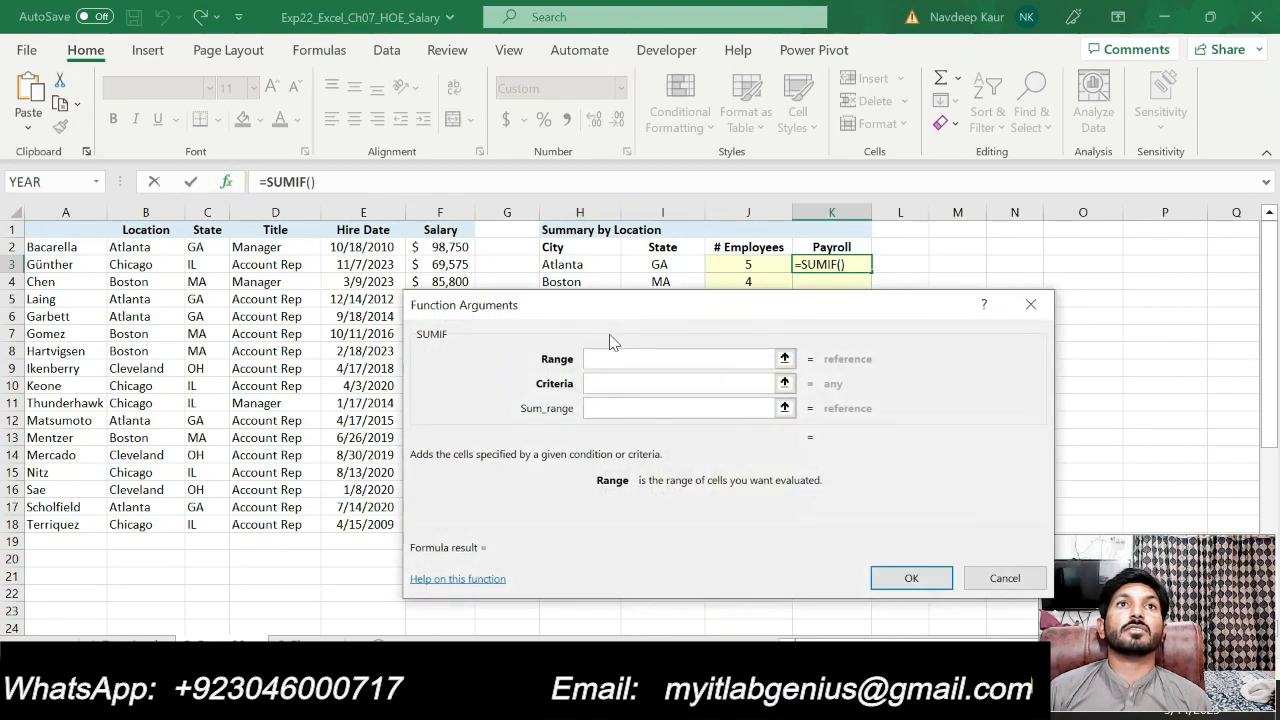
drag(620, 312, 571, 293)
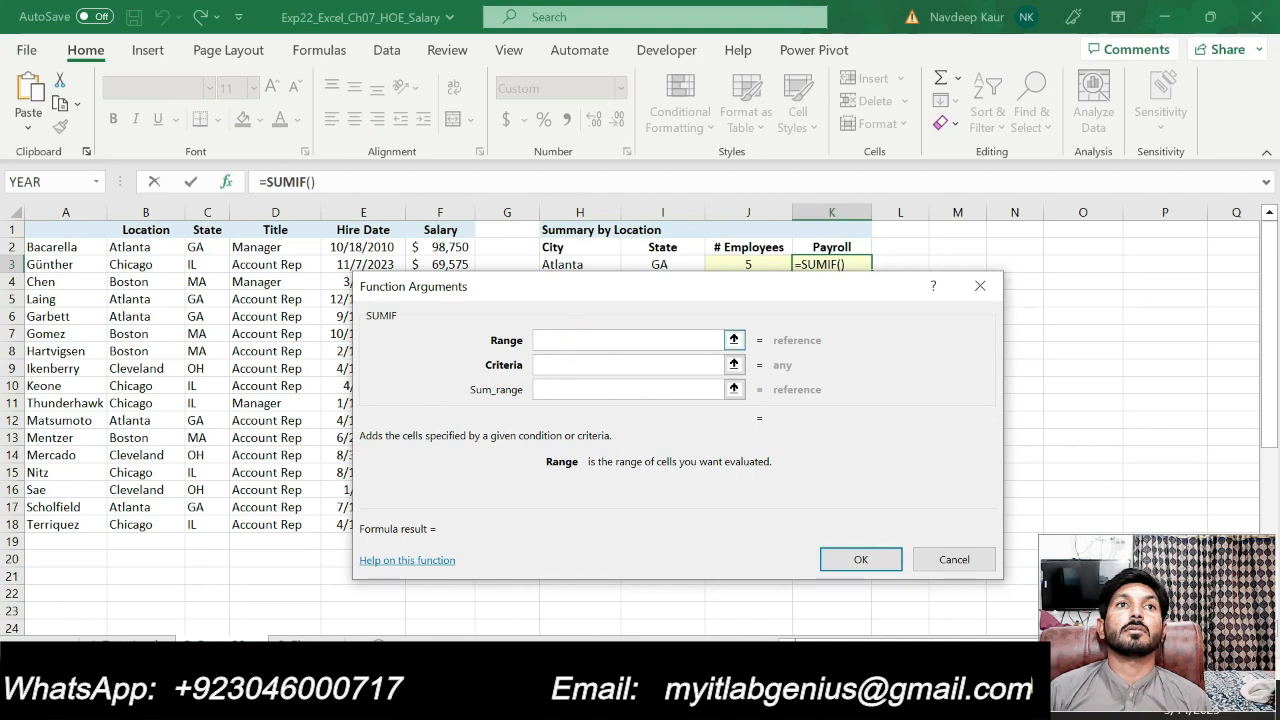
Set the SUMIF range to the State column cells C2:C18 with absolute references, $C$2:$C$18.
click(543, 339)
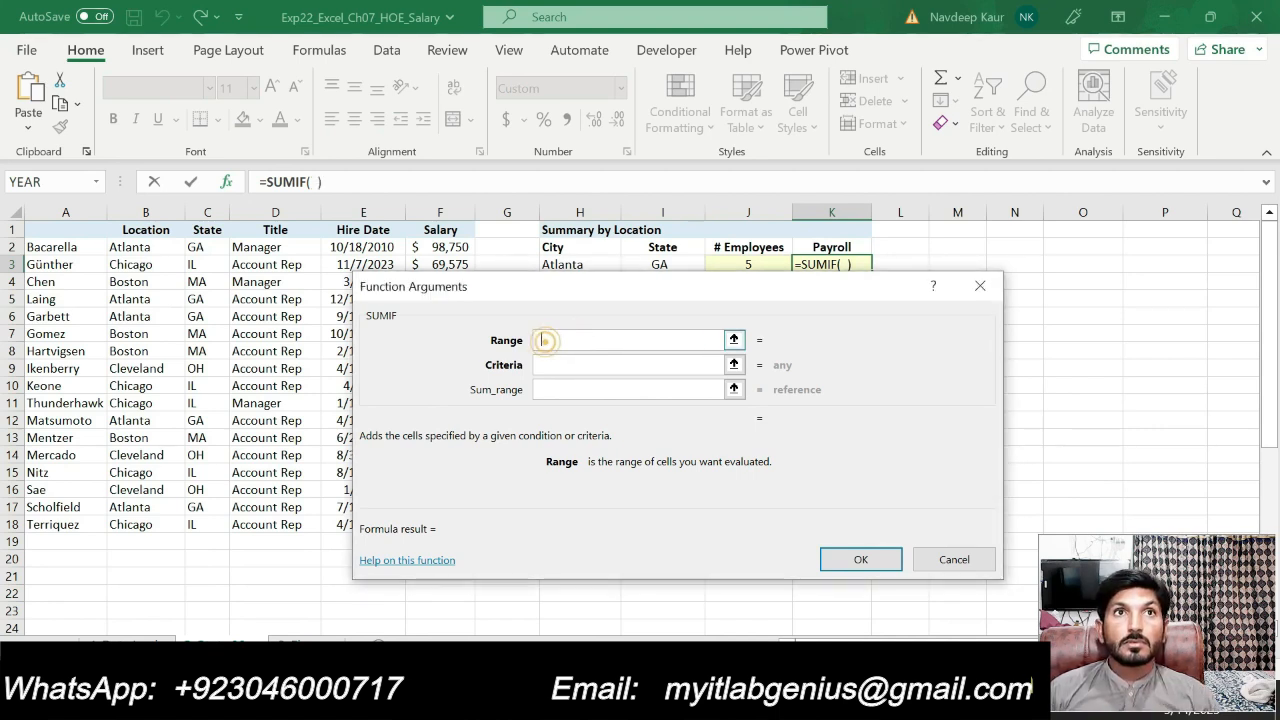
key(BackSpace)
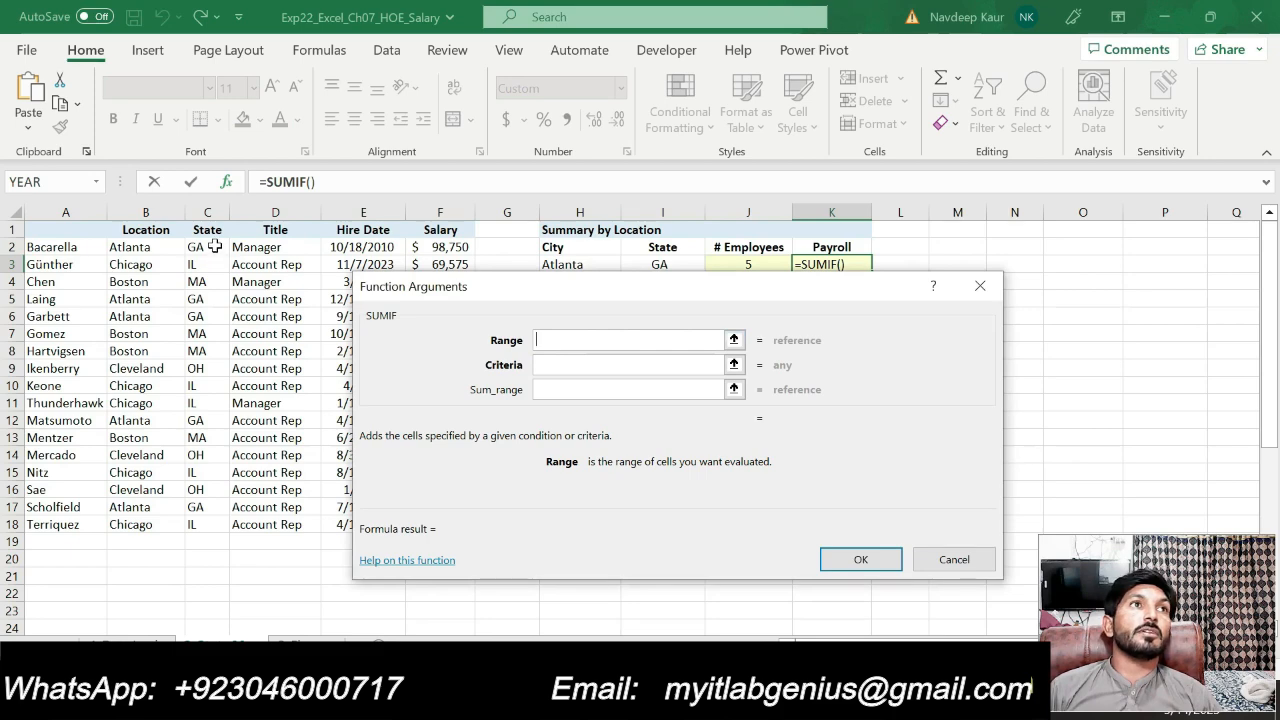
drag(214, 246, 205, 530)
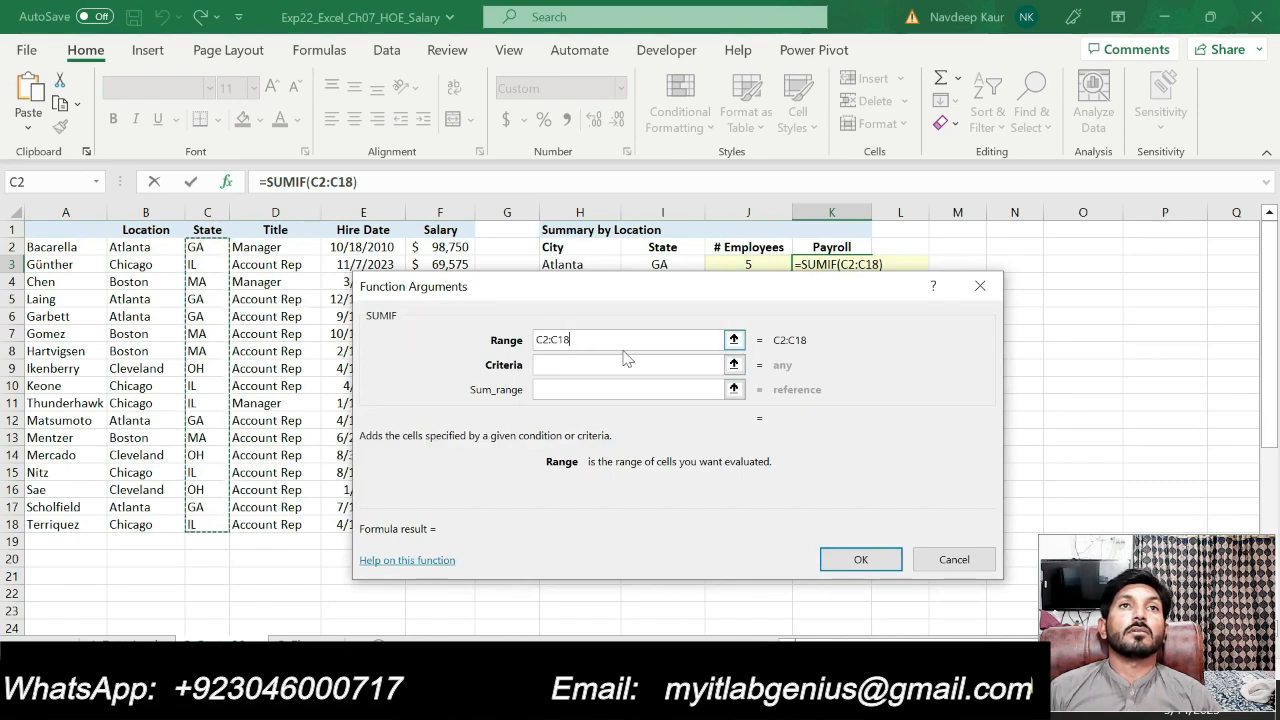
click(537, 340)
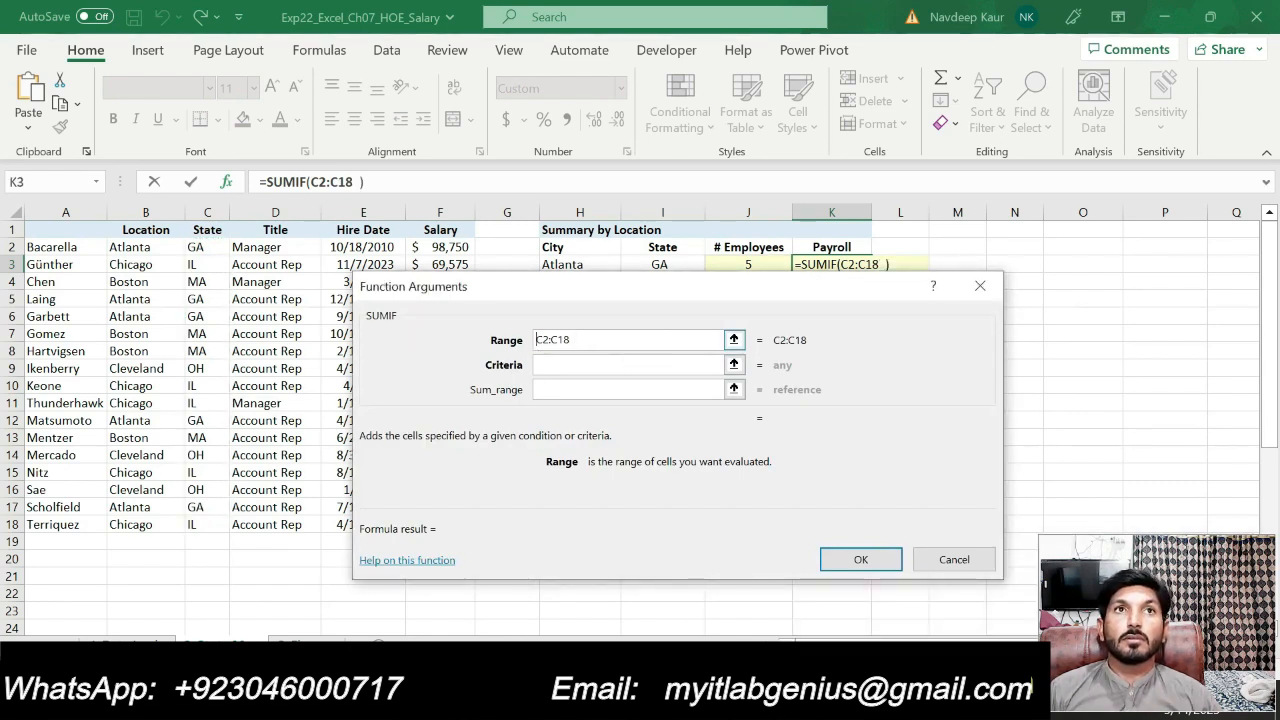
text($)
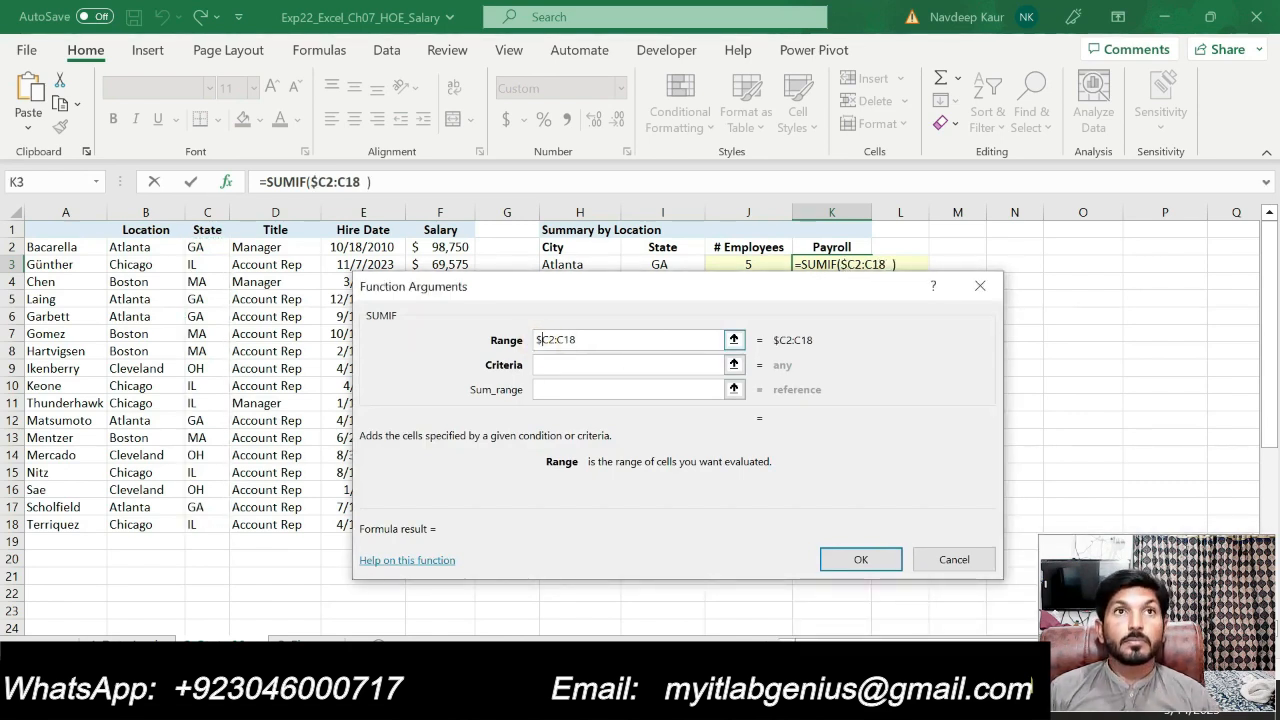
click(553, 340)
text($)
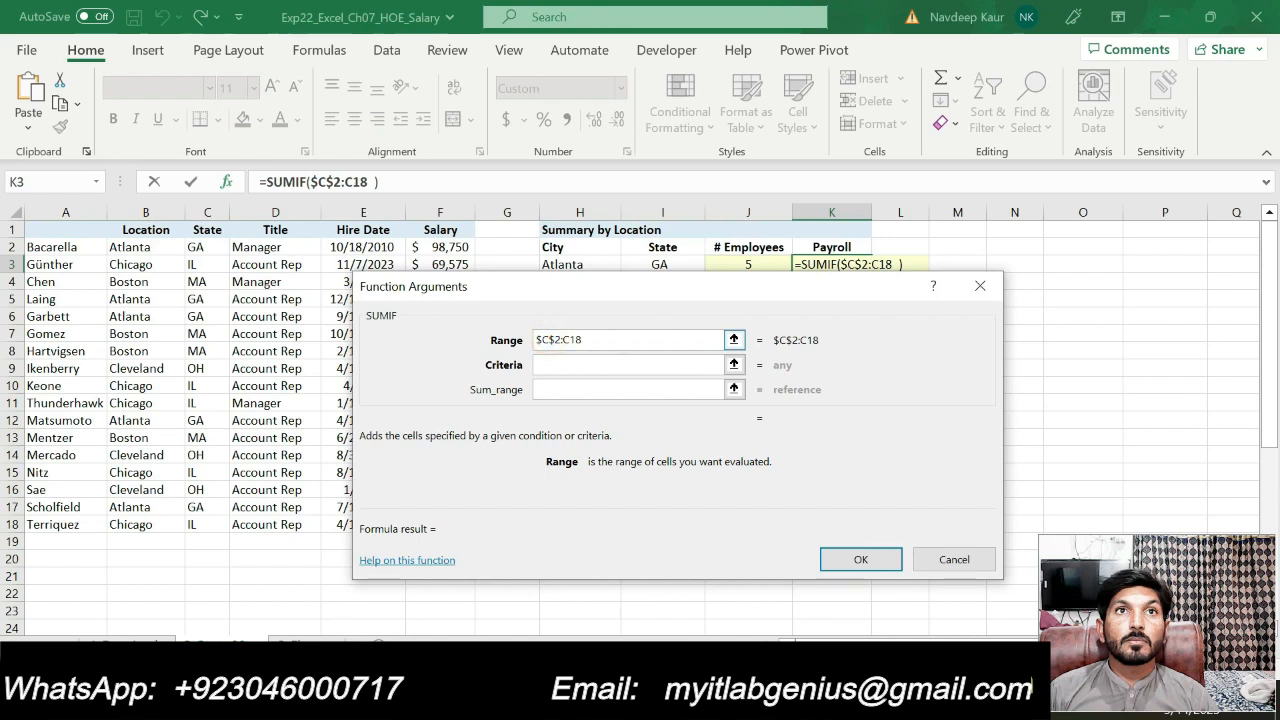
click(562, 340)
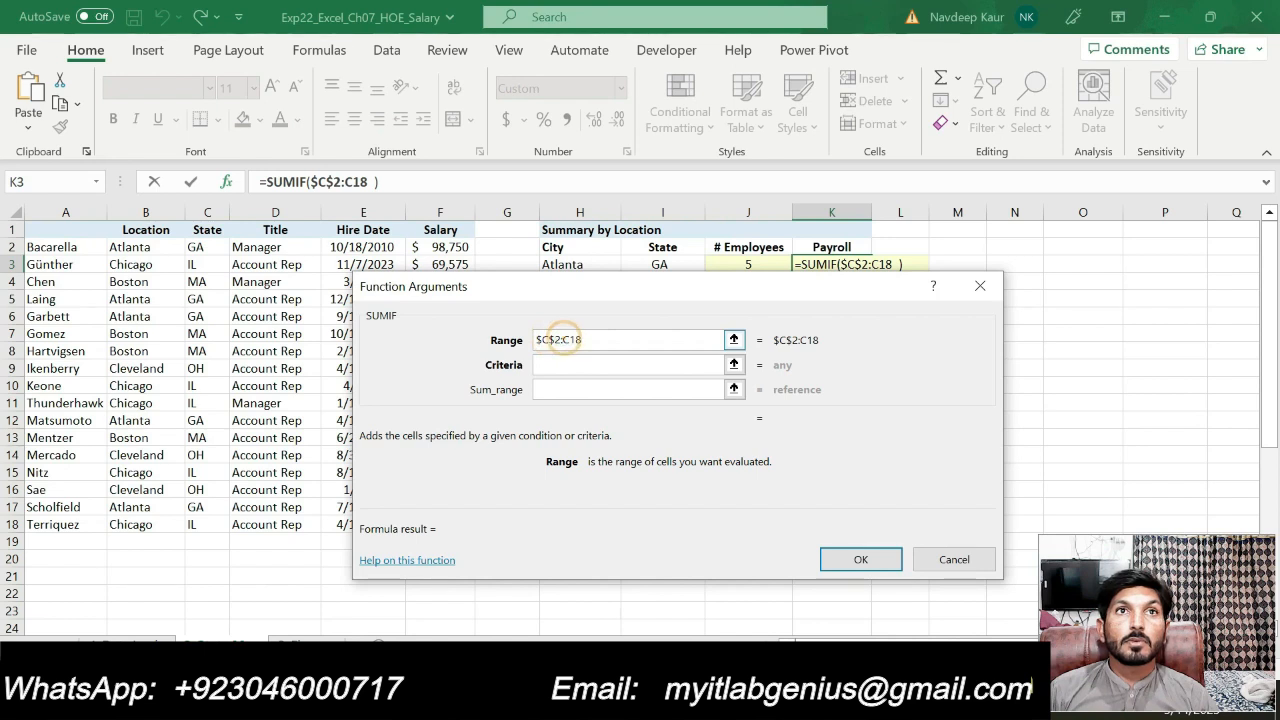
text($)
click(576, 340)
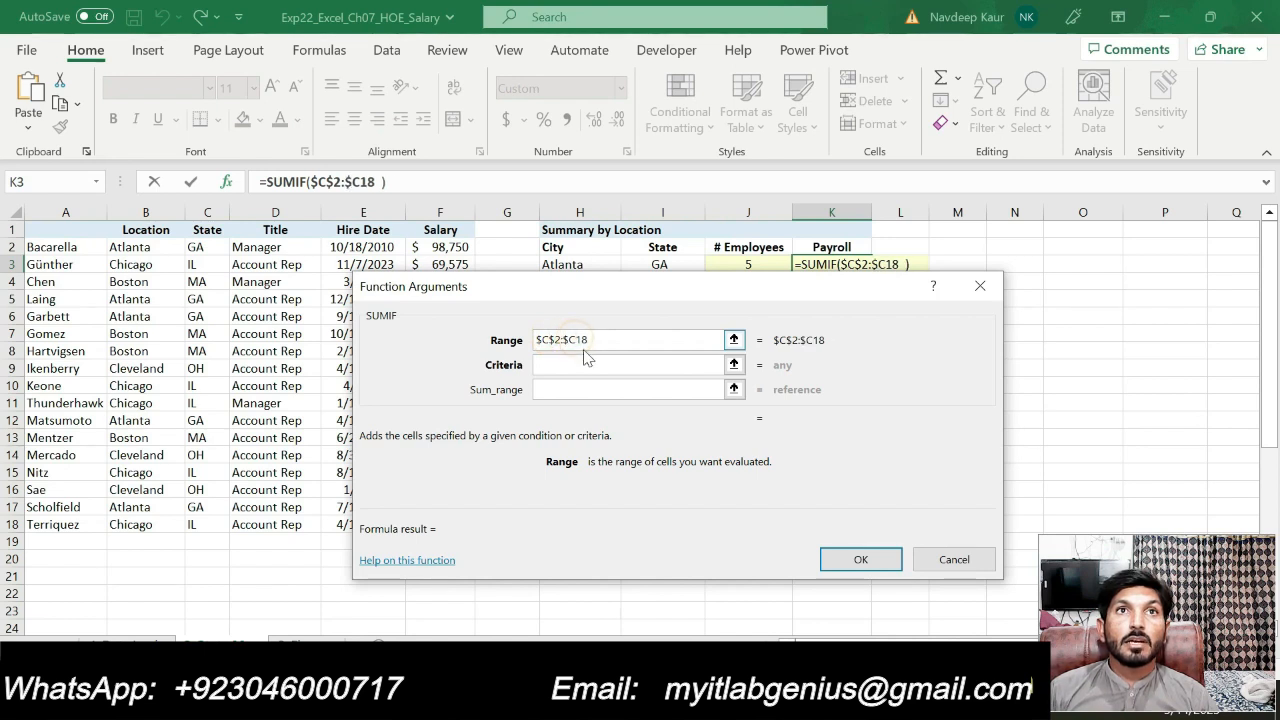
text($)
Complete the SUMIF in K3 with criteria I3 and sum range F2:F18, and copy the formula down through K6.
click(575, 364)
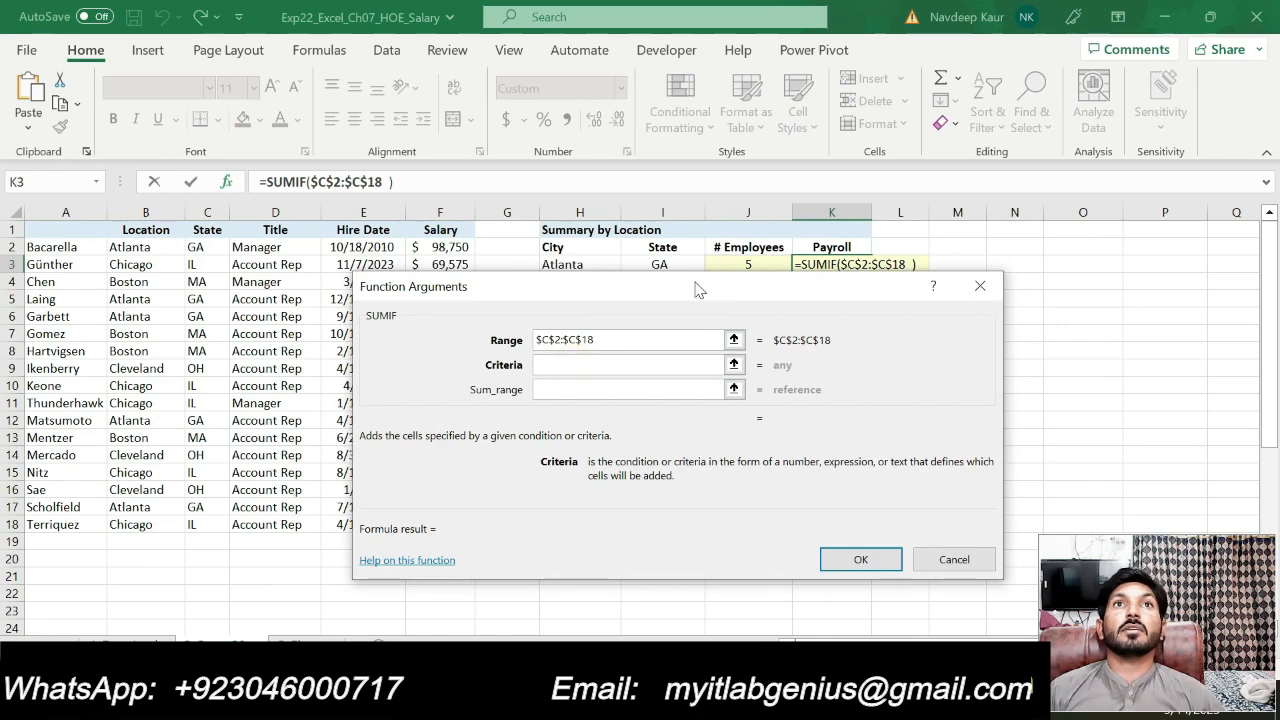
click(660, 264)
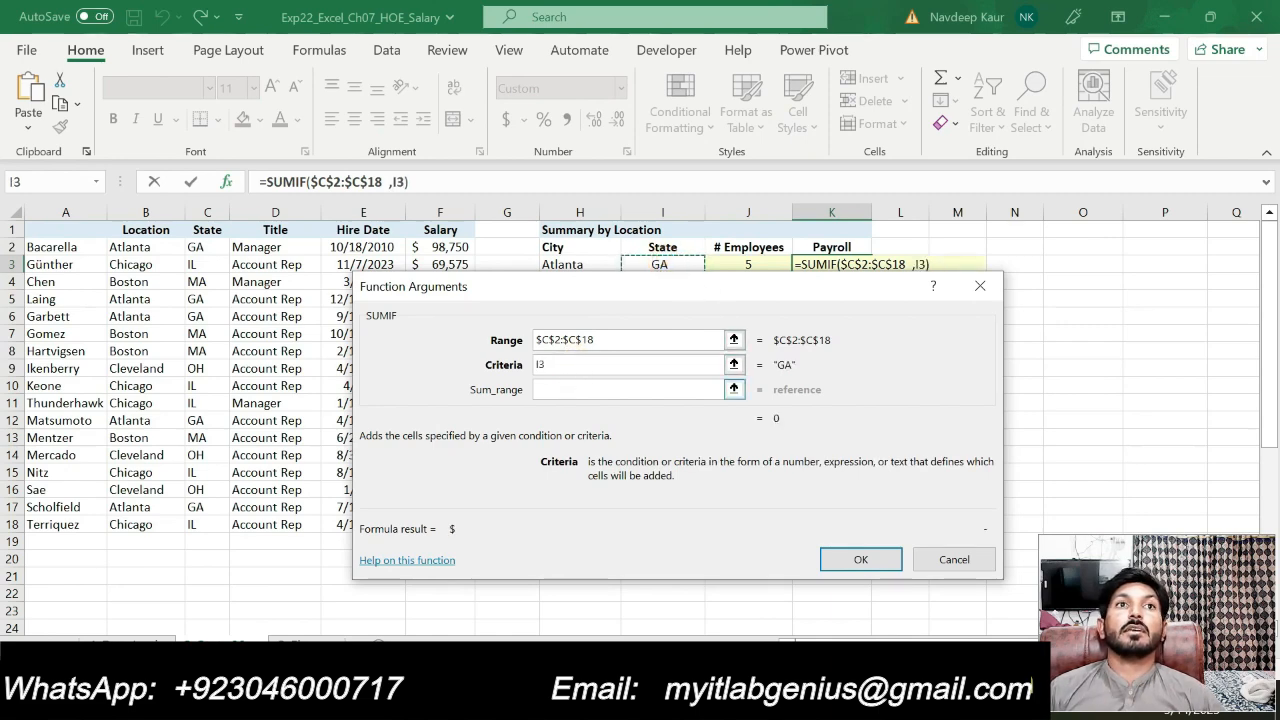
key(Tab)
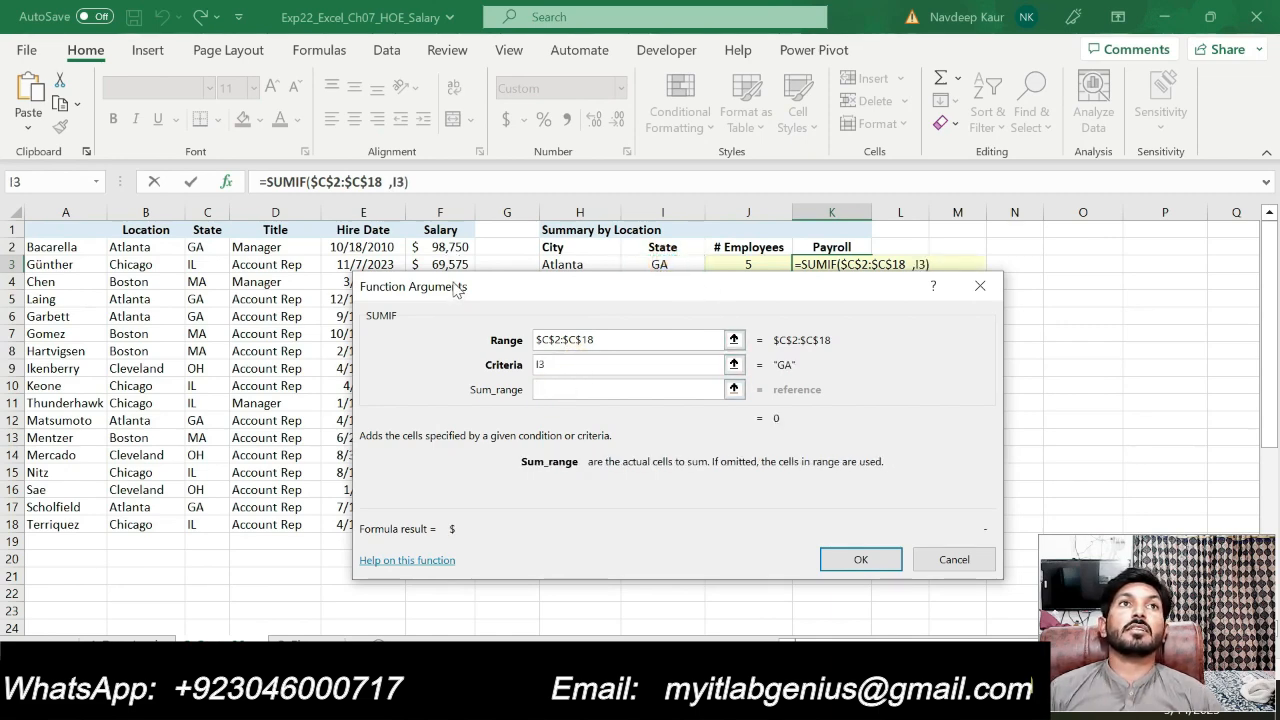
drag(455, 288, 629, 252)
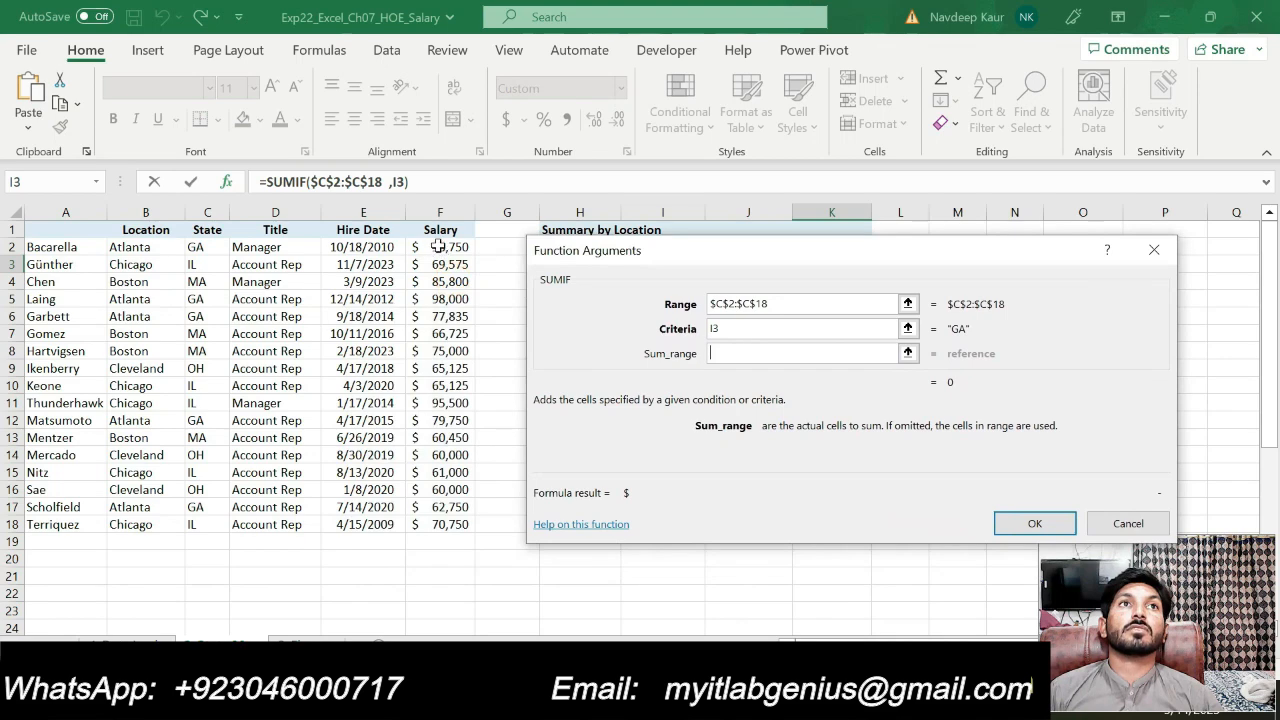
drag(440, 250, 451, 524)
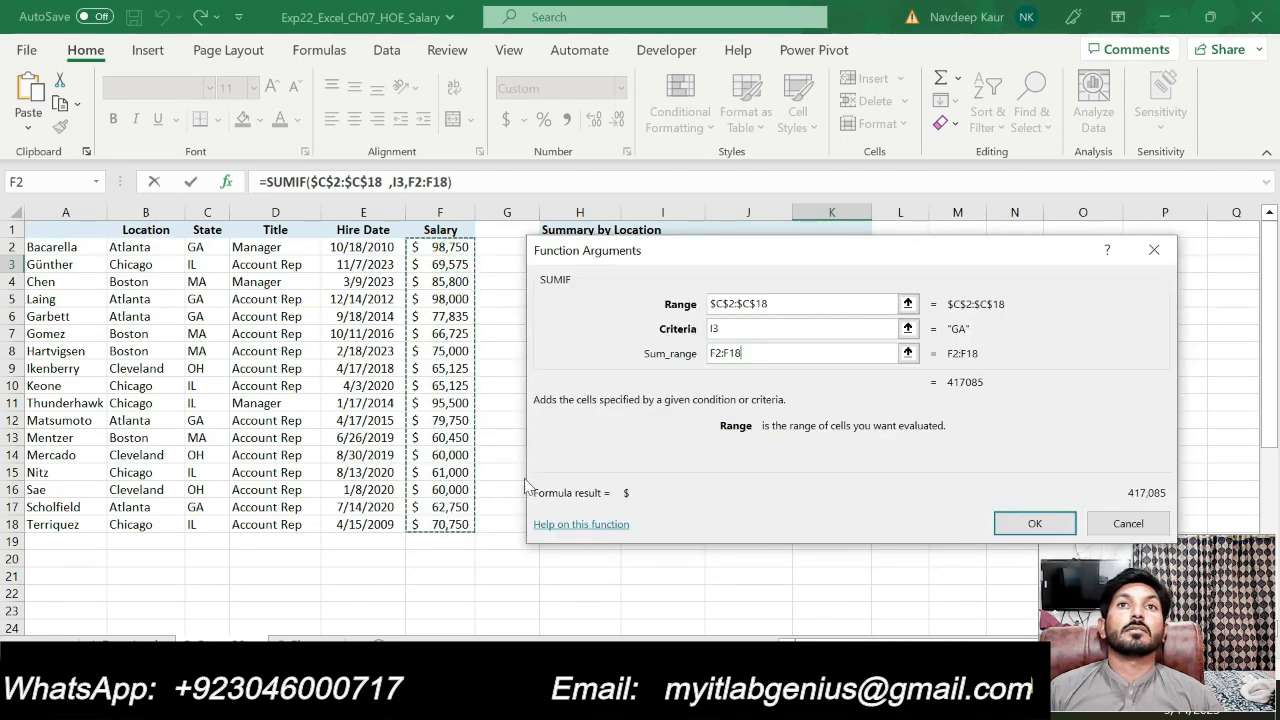
click(1035, 522)
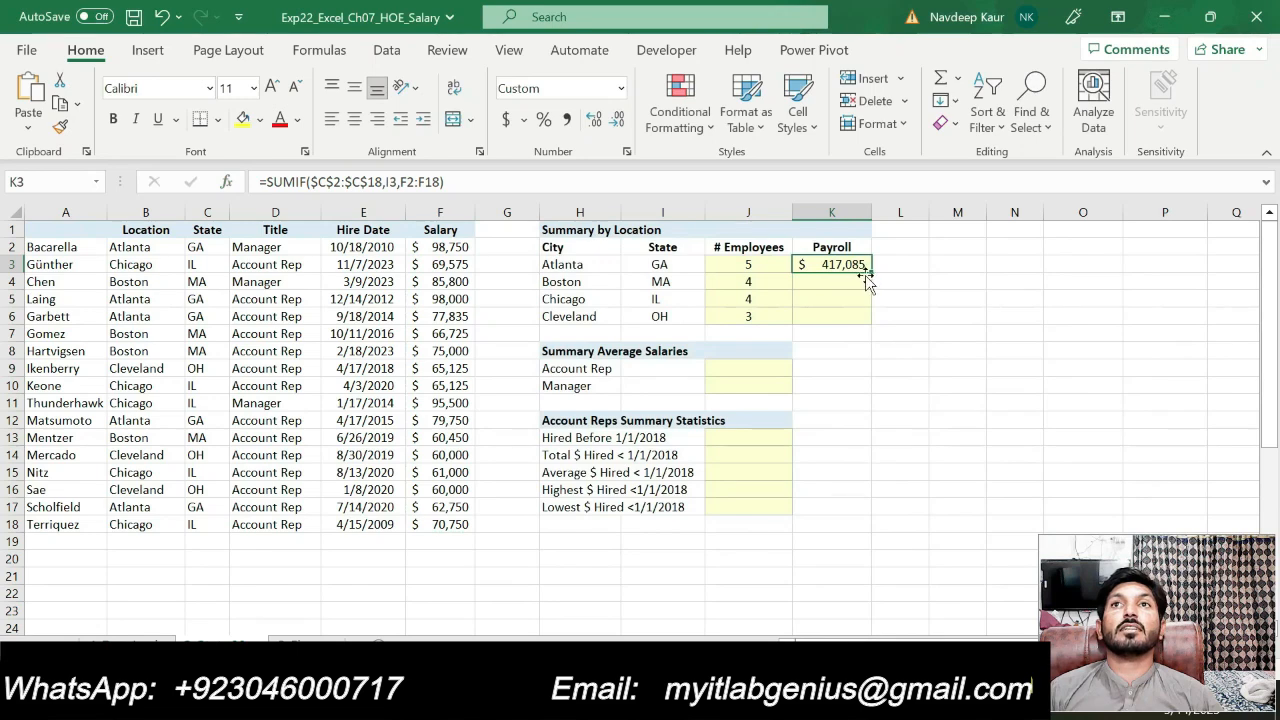
drag(873, 268, 867, 321)
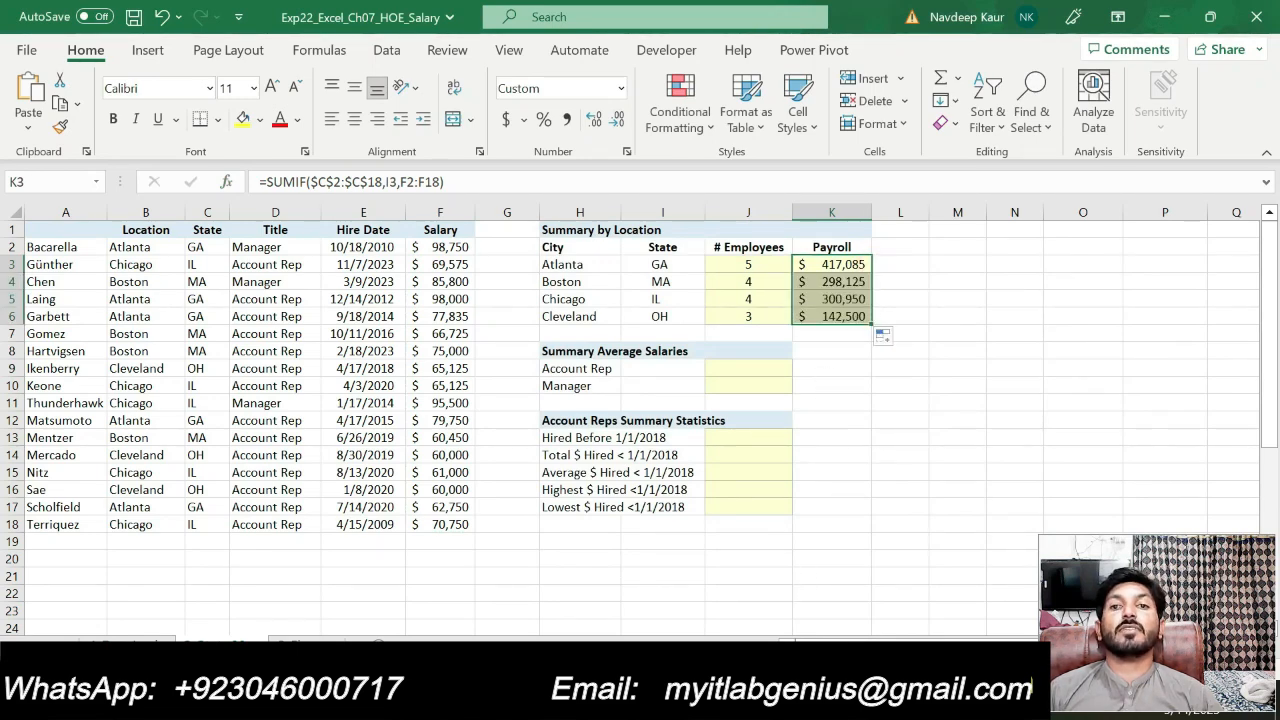
Switch to the Word instructions, clear step 10's highlight, and highlight step 11's AVERAGEIF paragraph in green.
key(alt+Tab)
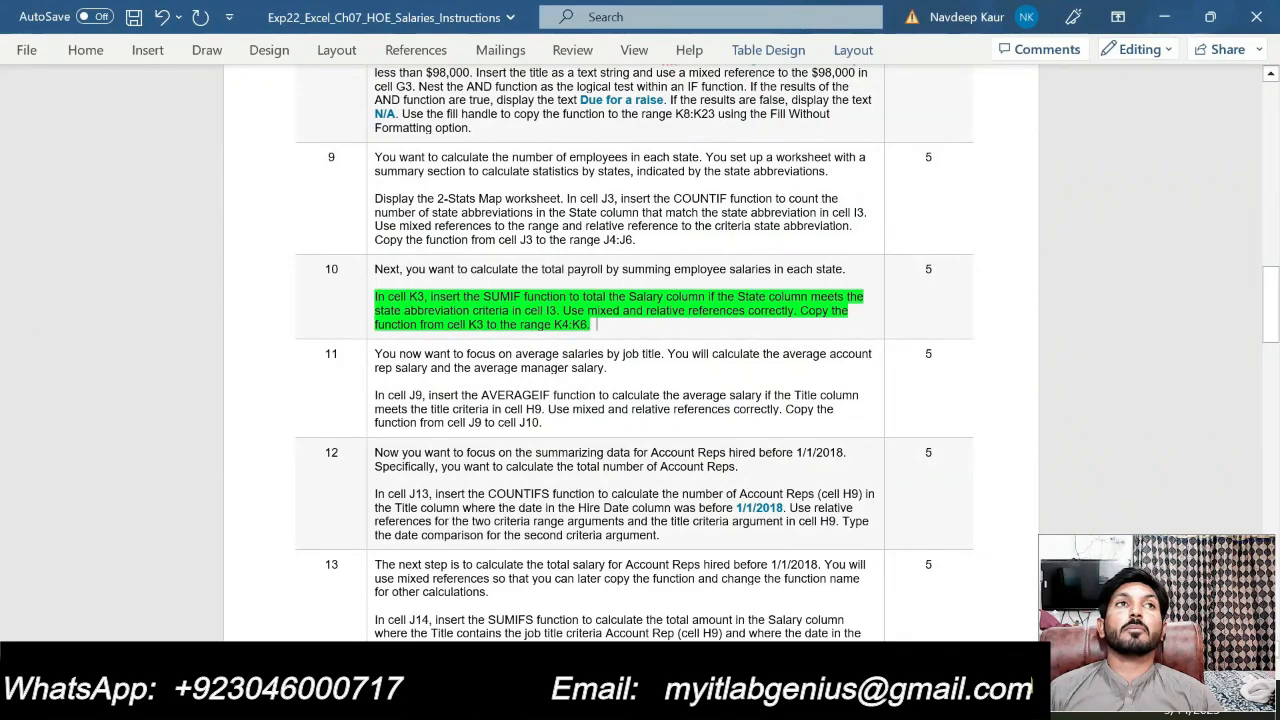
drag(596, 325, 376, 298)
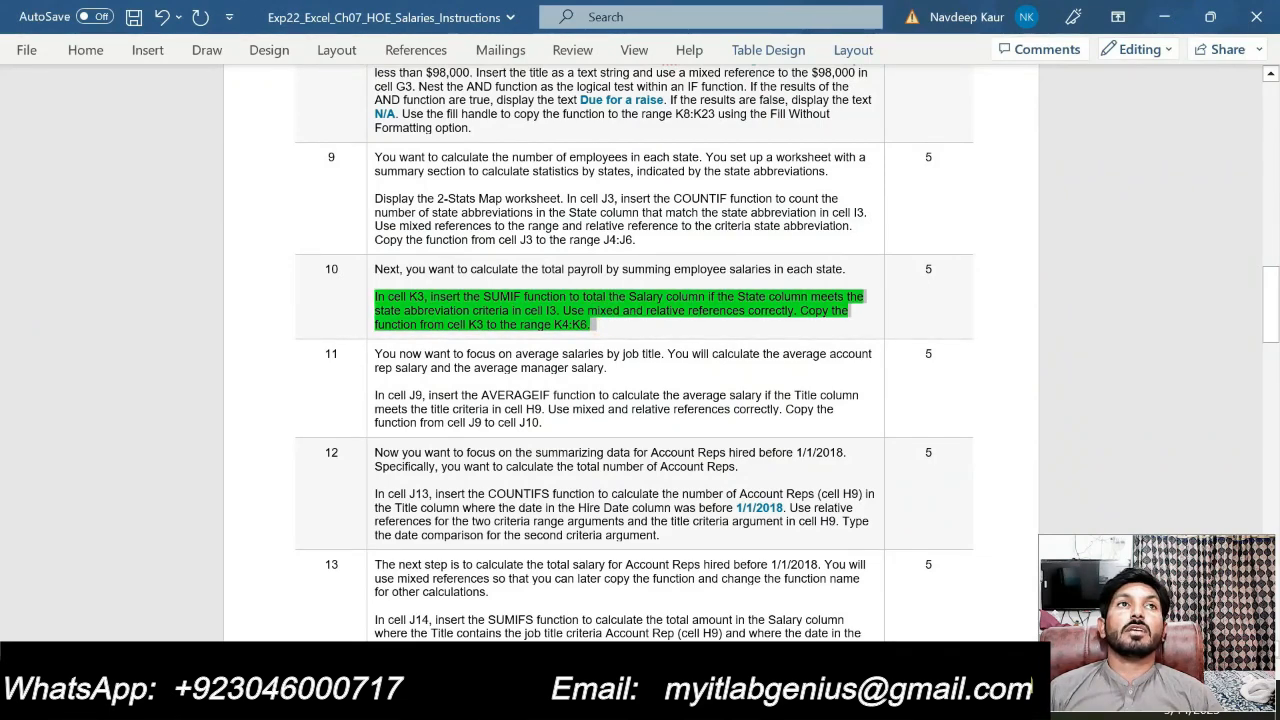
click(459, 262)
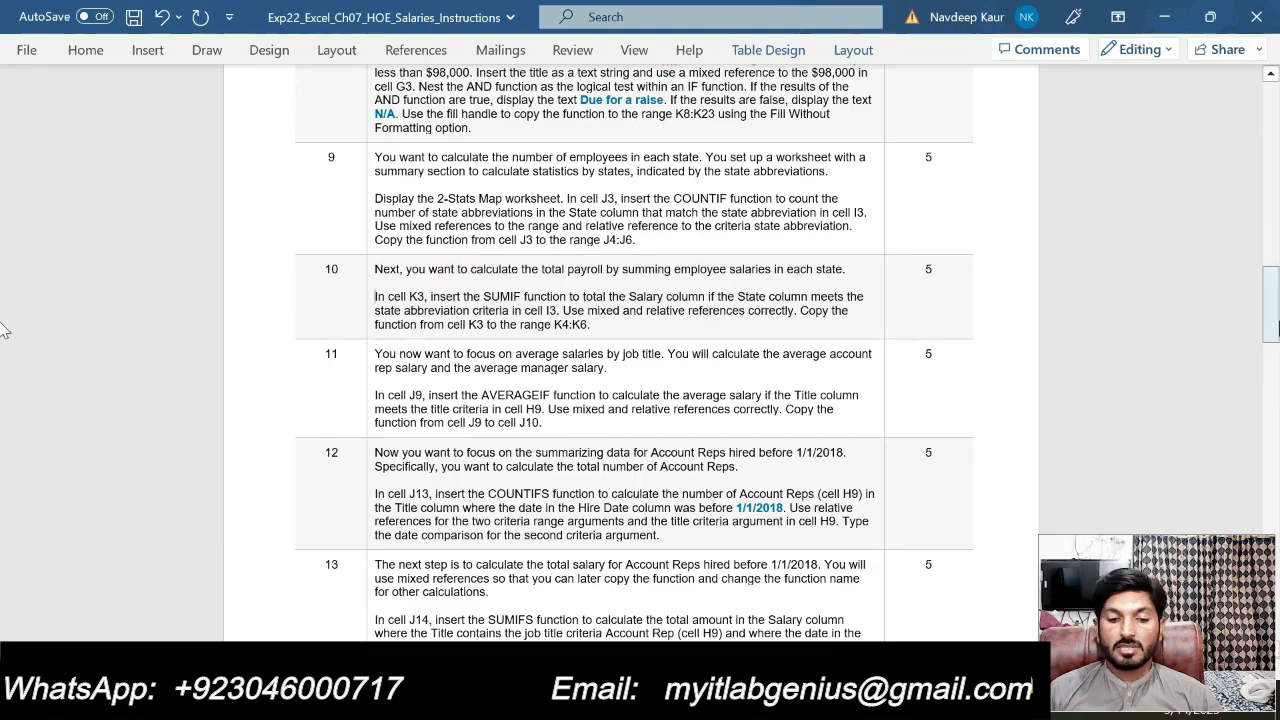
mouse_move(1277, 321)
mouse_down()
mouse_move(1277, 471)
mouse_move(1277, 332)
mouse_move(1277, 345)
mouse_up()
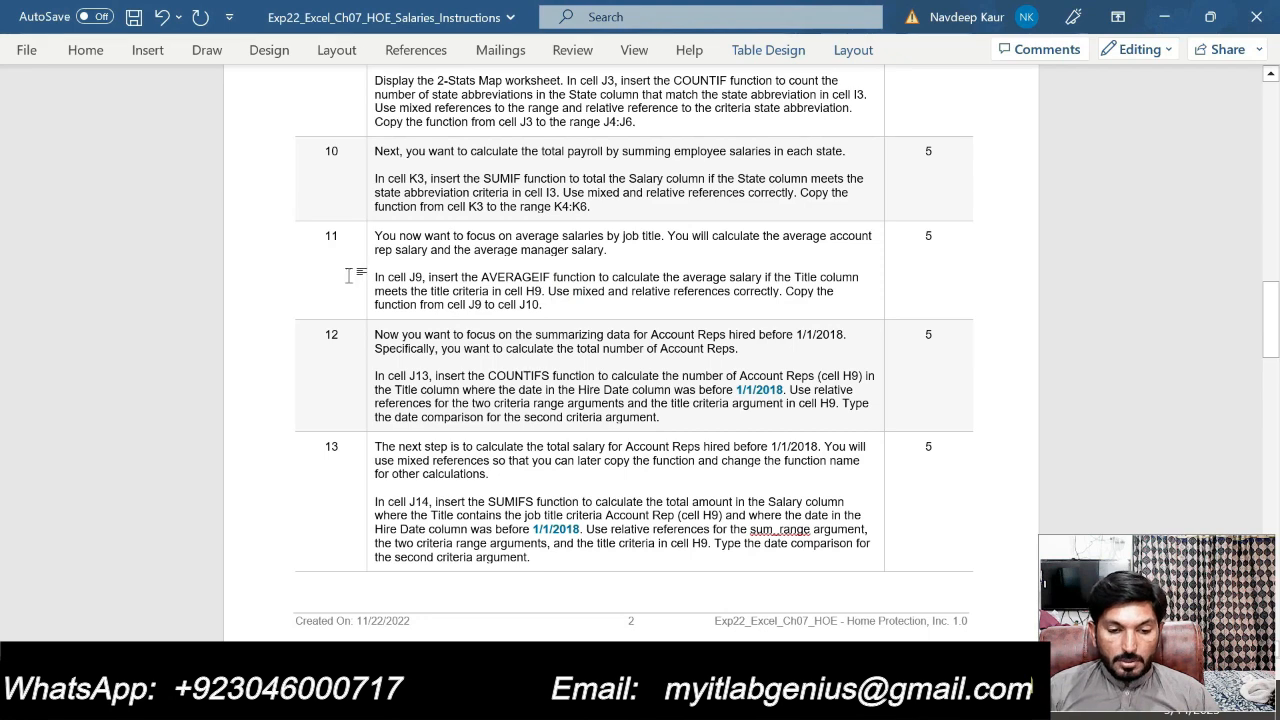
drag(375, 277, 542, 305)
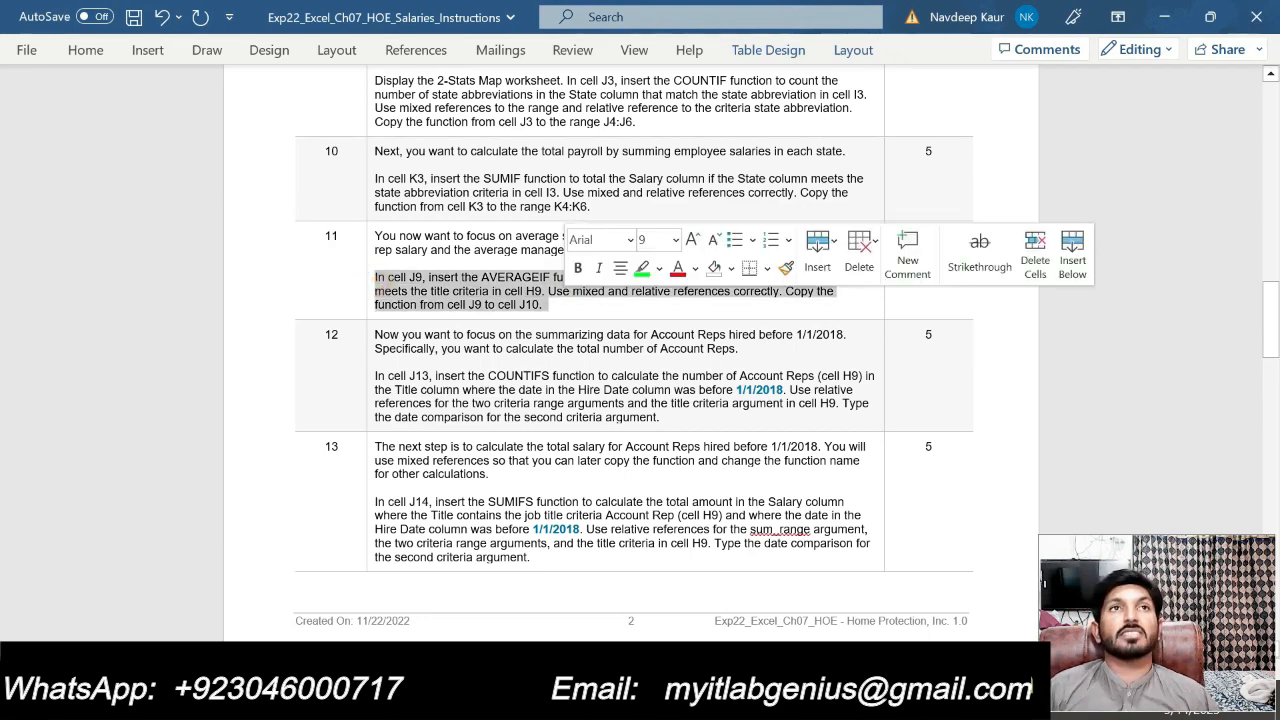
click(644, 268)
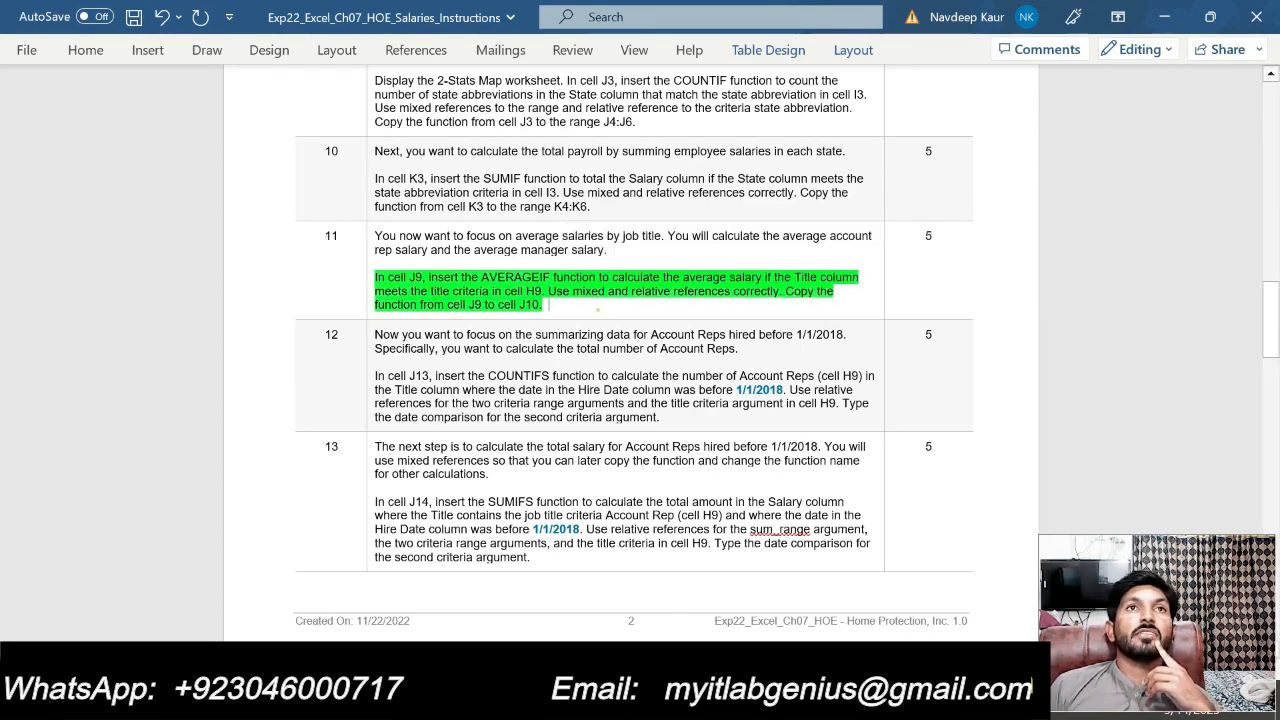
click(597, 311)
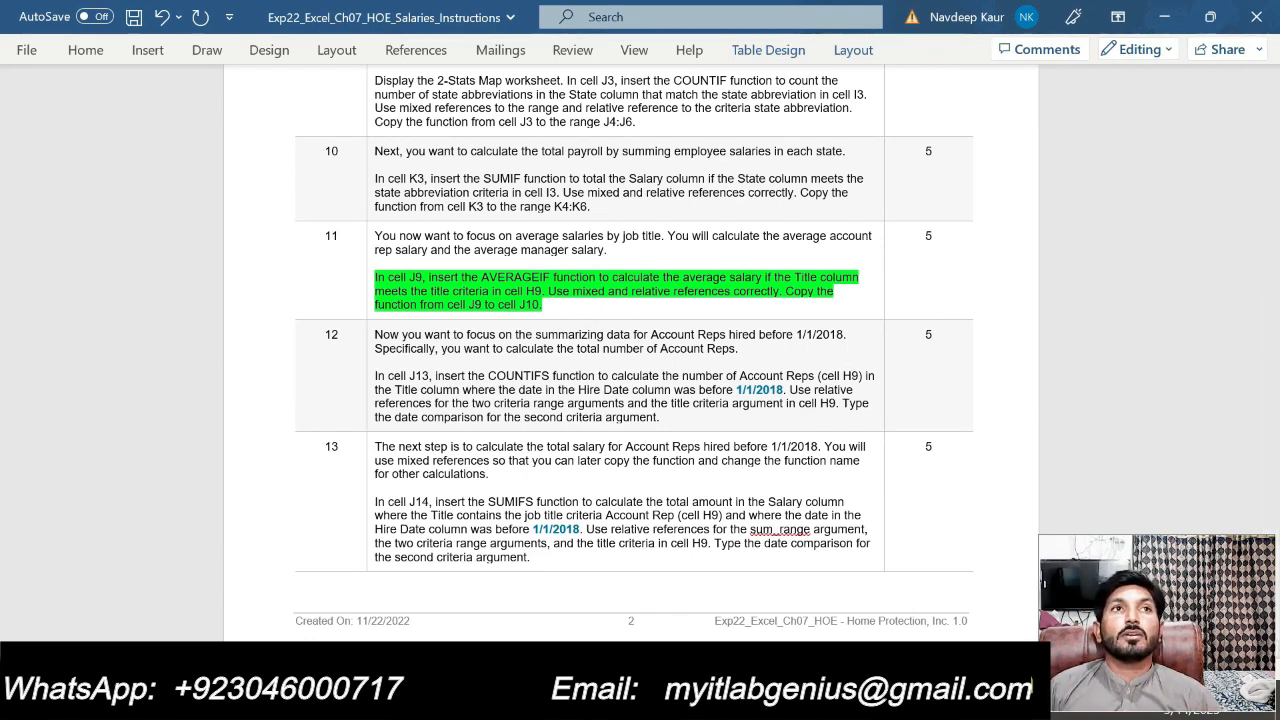
Switch to the Excel solution workbook and examine the function arguments of the AVERAGEIF formula in cell J9.
mouse_move(797, 701)
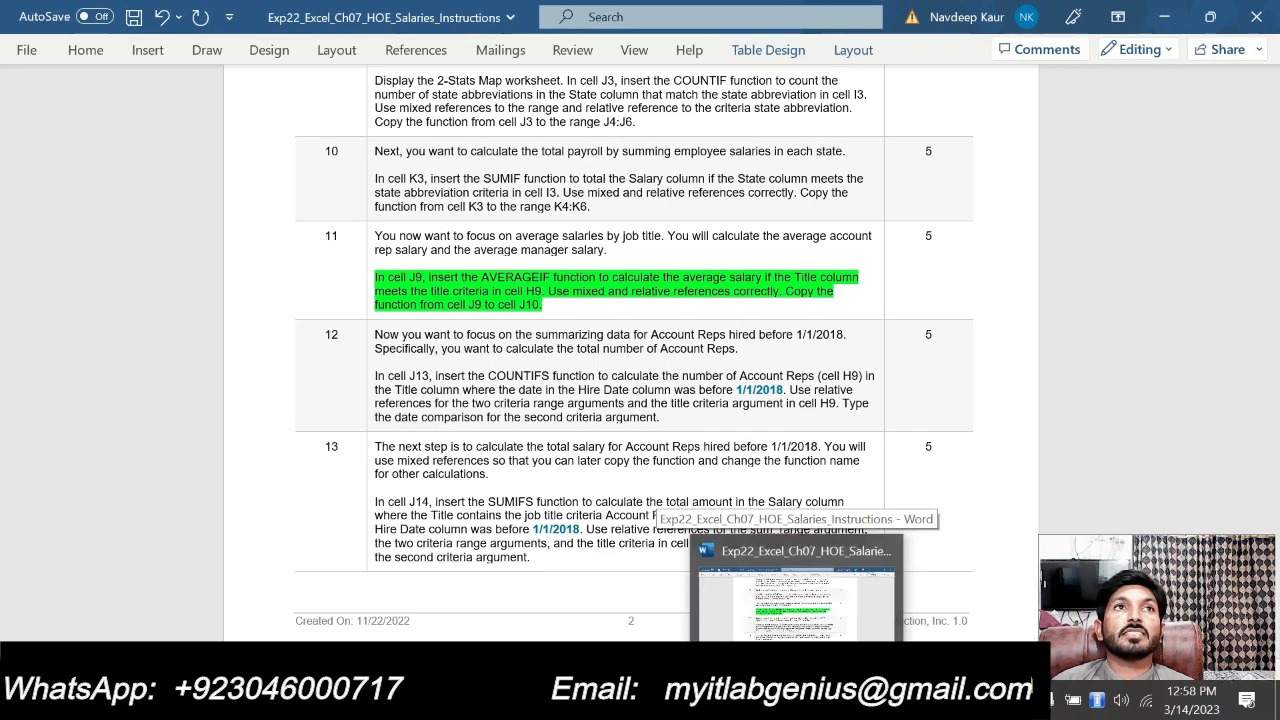
click(797, 701)
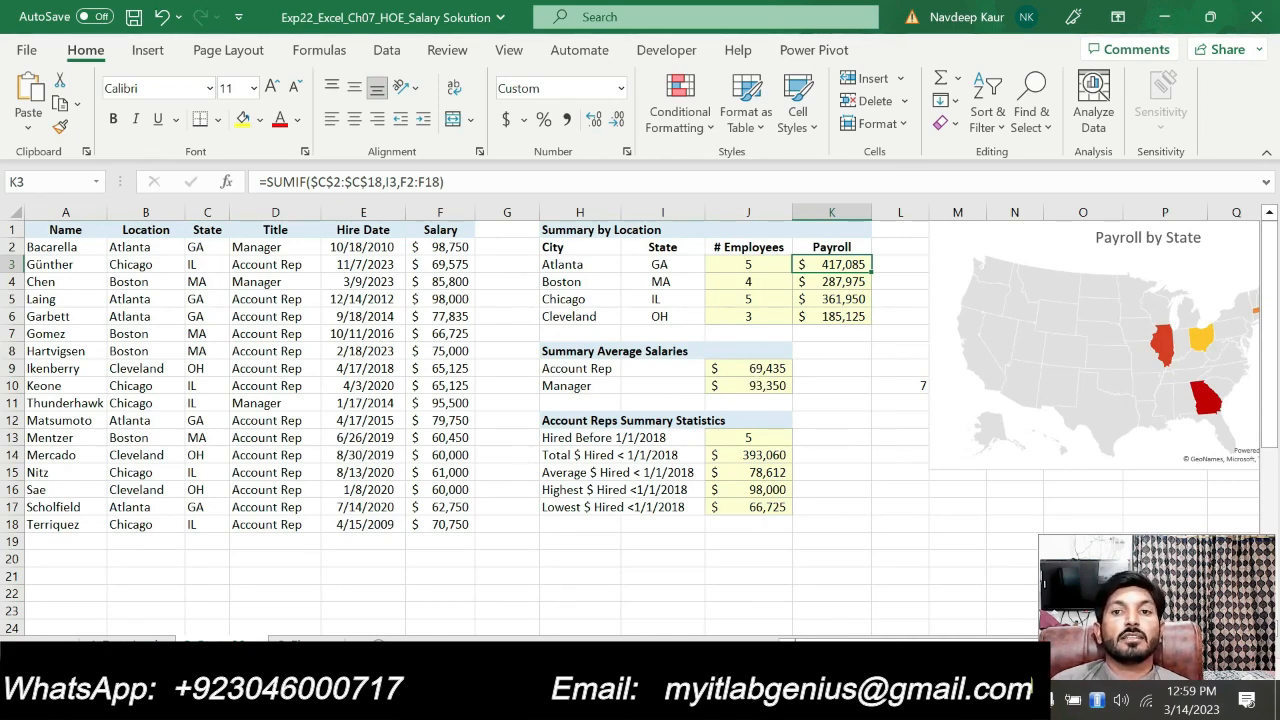
key(alt+Tab)
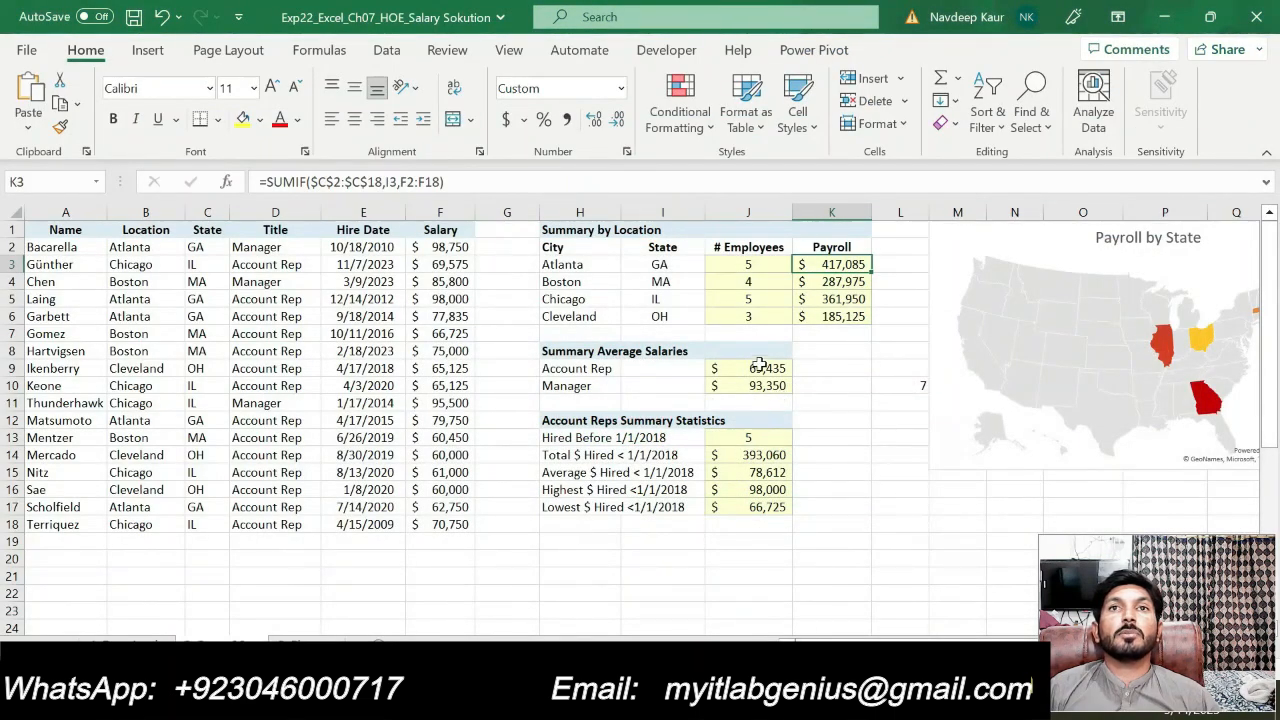
click(760, 367)
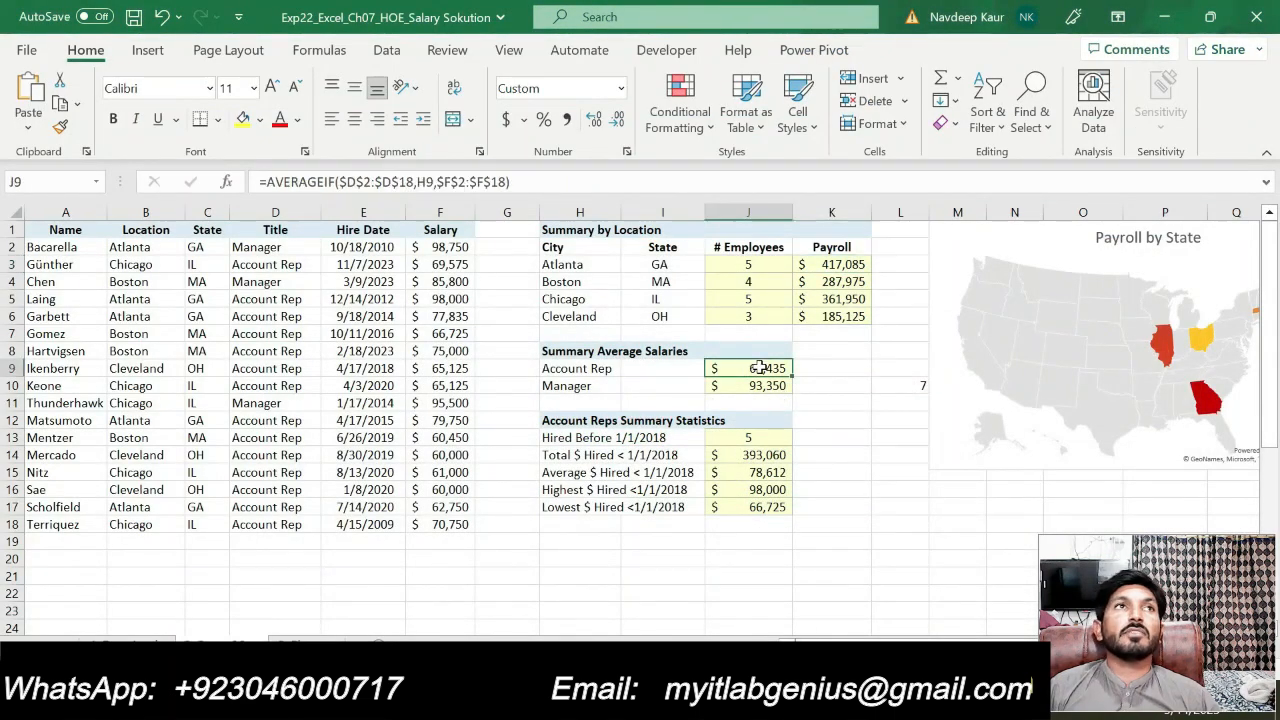
click(226, 182)
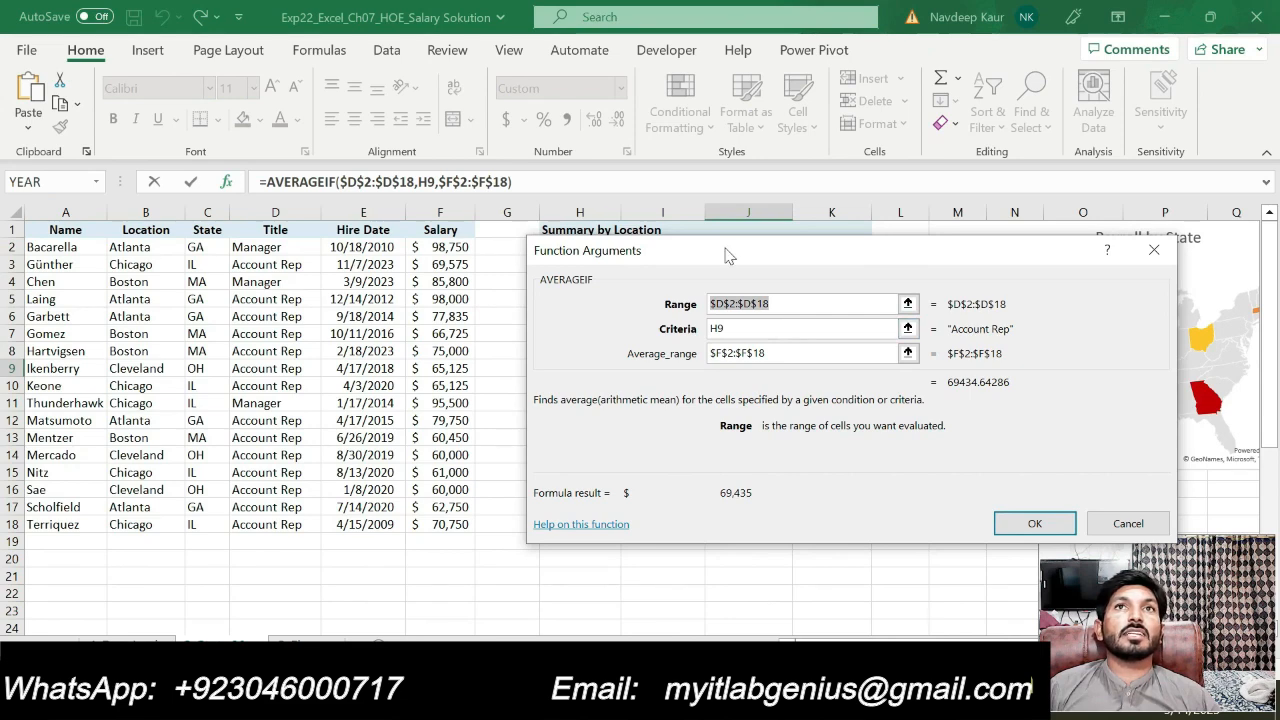
drag(731, 253, 590, 429)
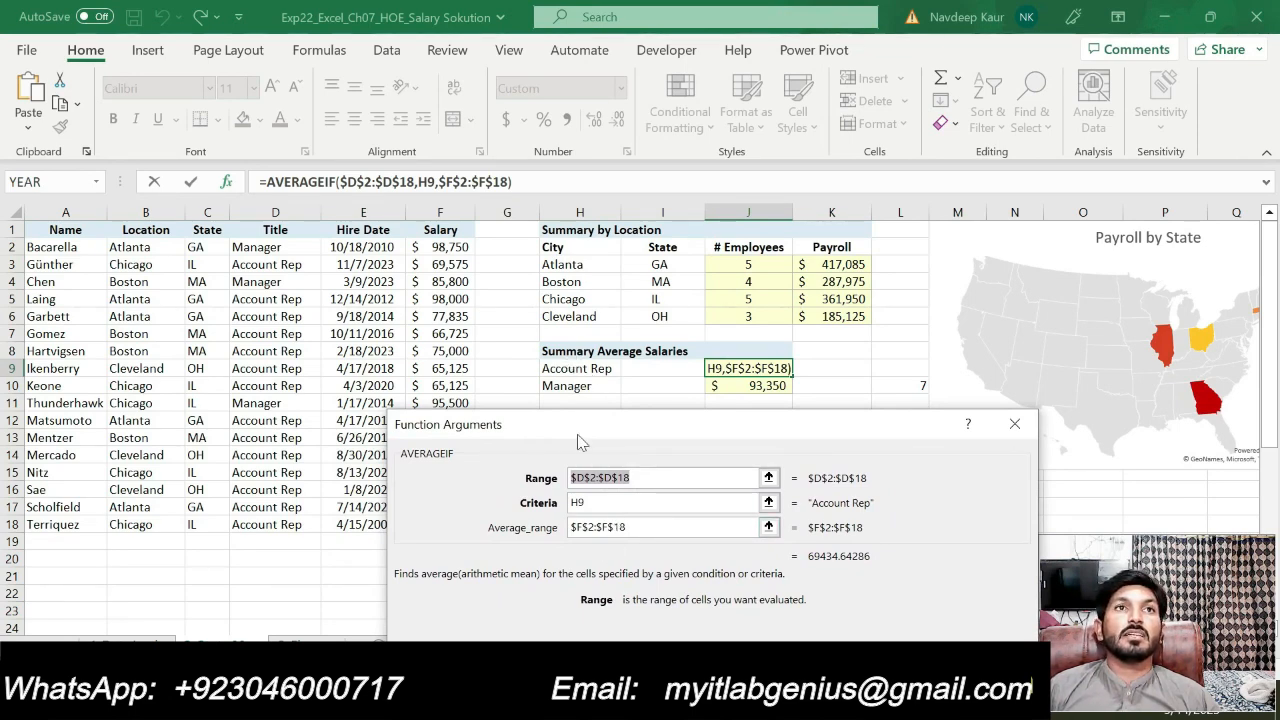
drag(561, 427, 506, 212)
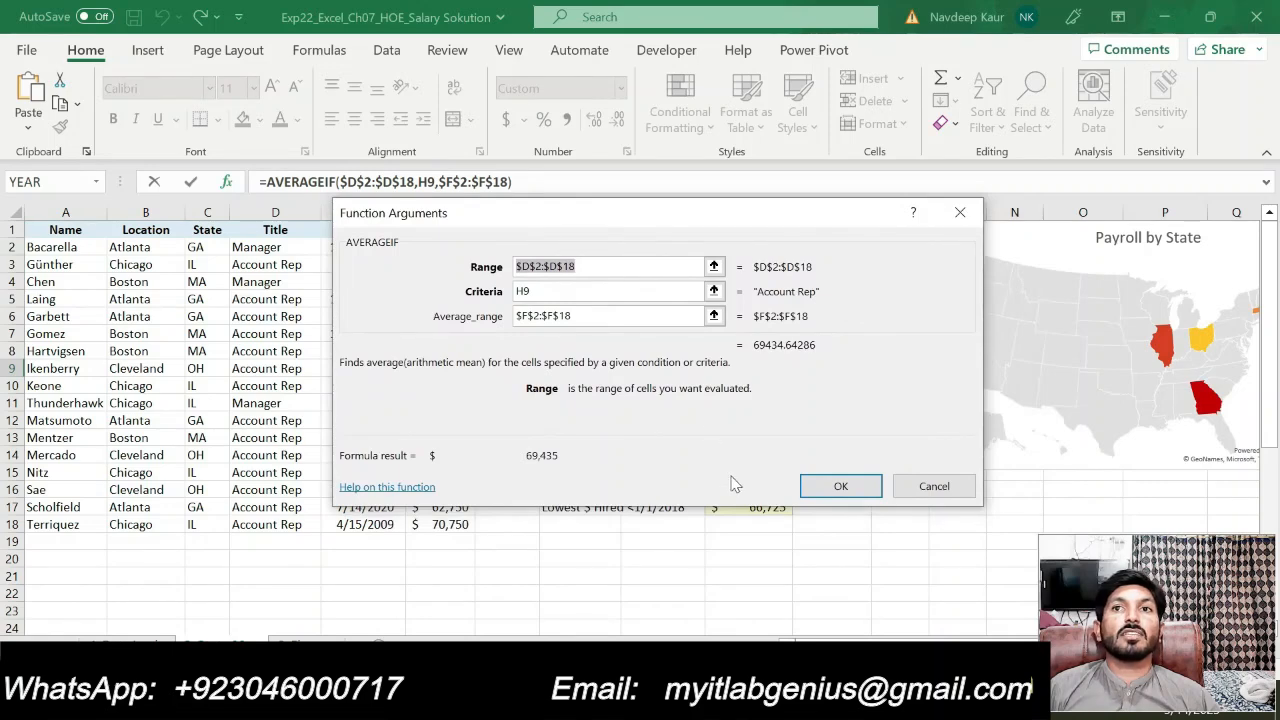
click(815, 497)
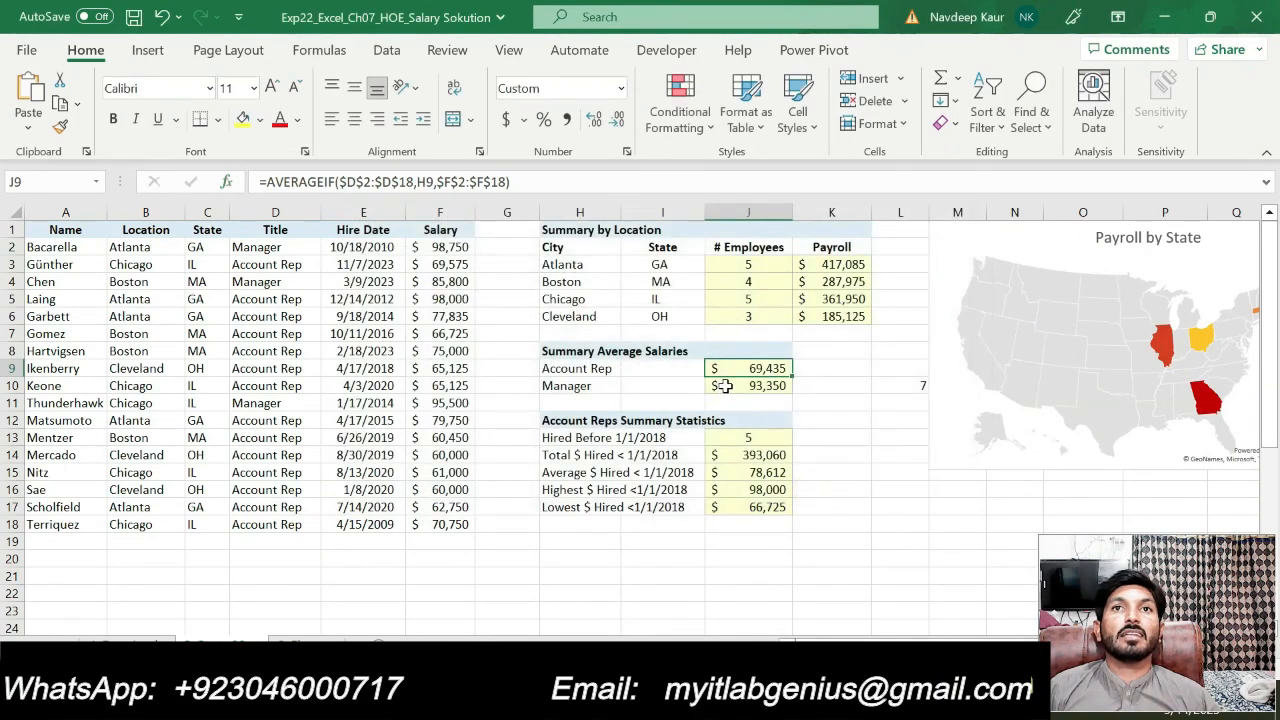
Check the AVERAGEIF formula in J10, and remove the green highlight from step 11's paragraph in the Word instructions.
click(732, 385)
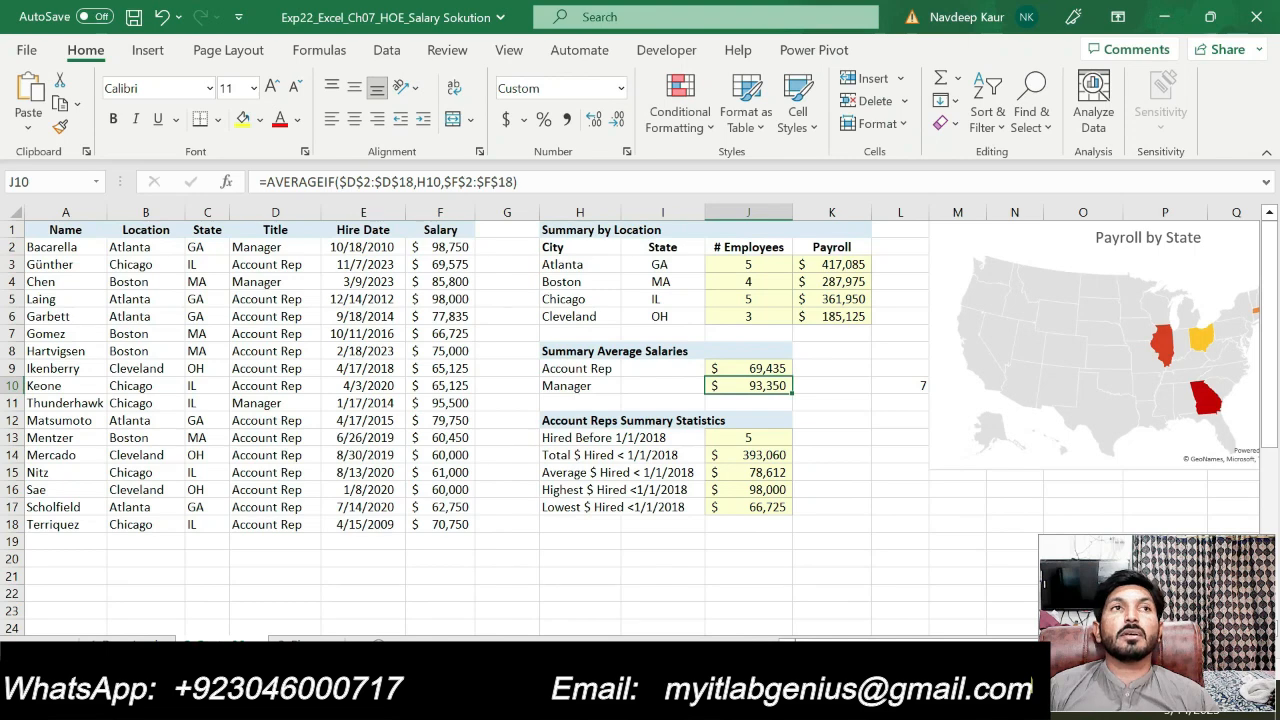
key(alt+Tab)
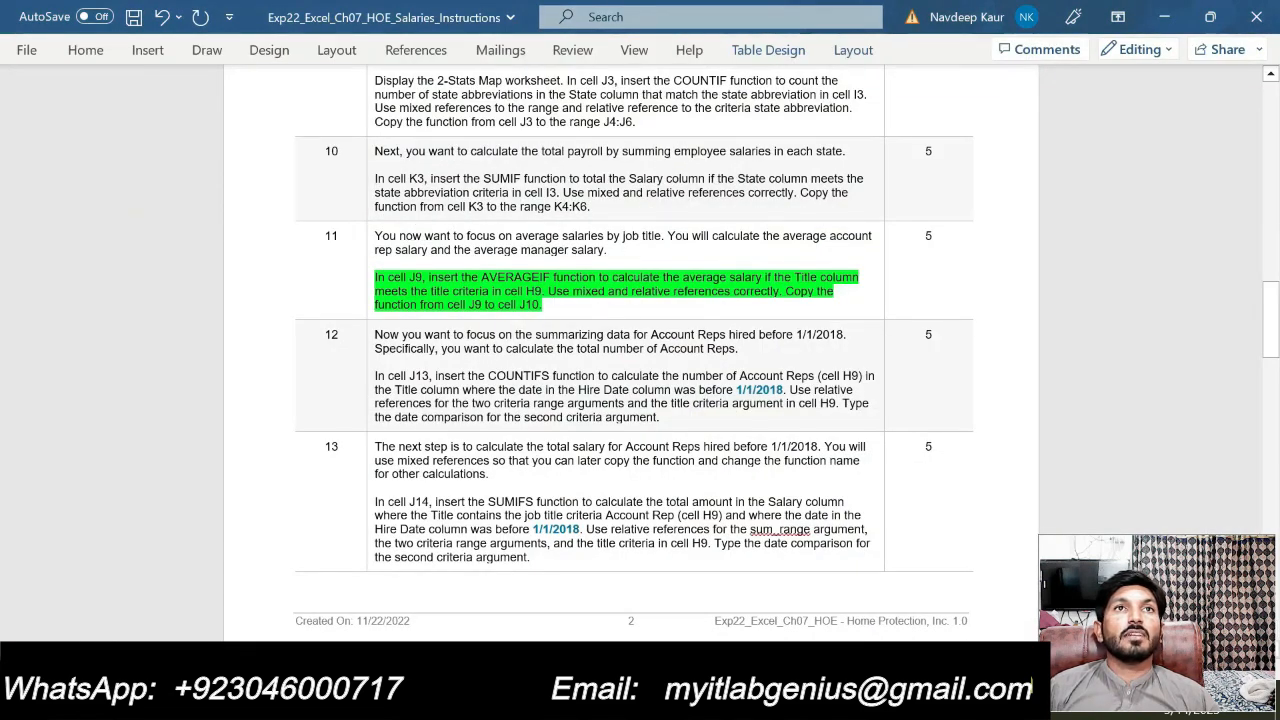
drag(549, 307, 375, 278)
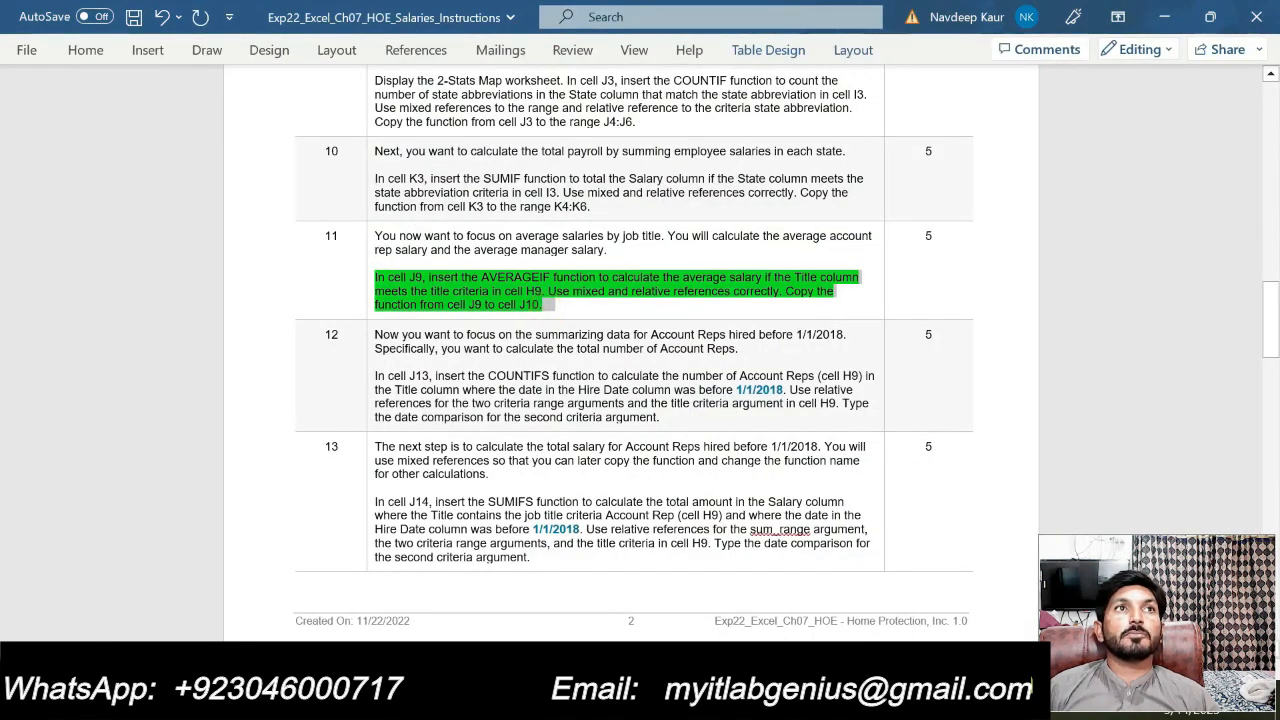
click(451, 244)
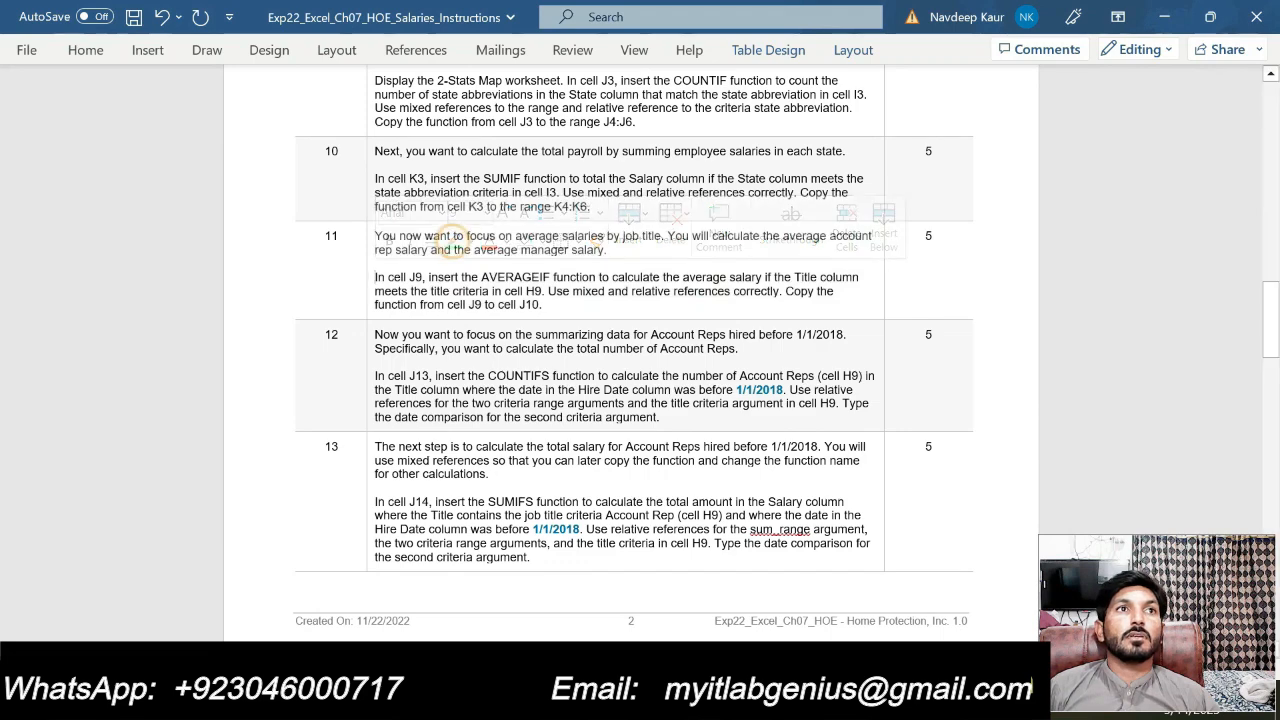
Read step 12's COUNTIFS instruction in Word and examine the Hired Before 1/1/2018 row in the Excel solution workbook.
drag(376, 376, 712, 418)
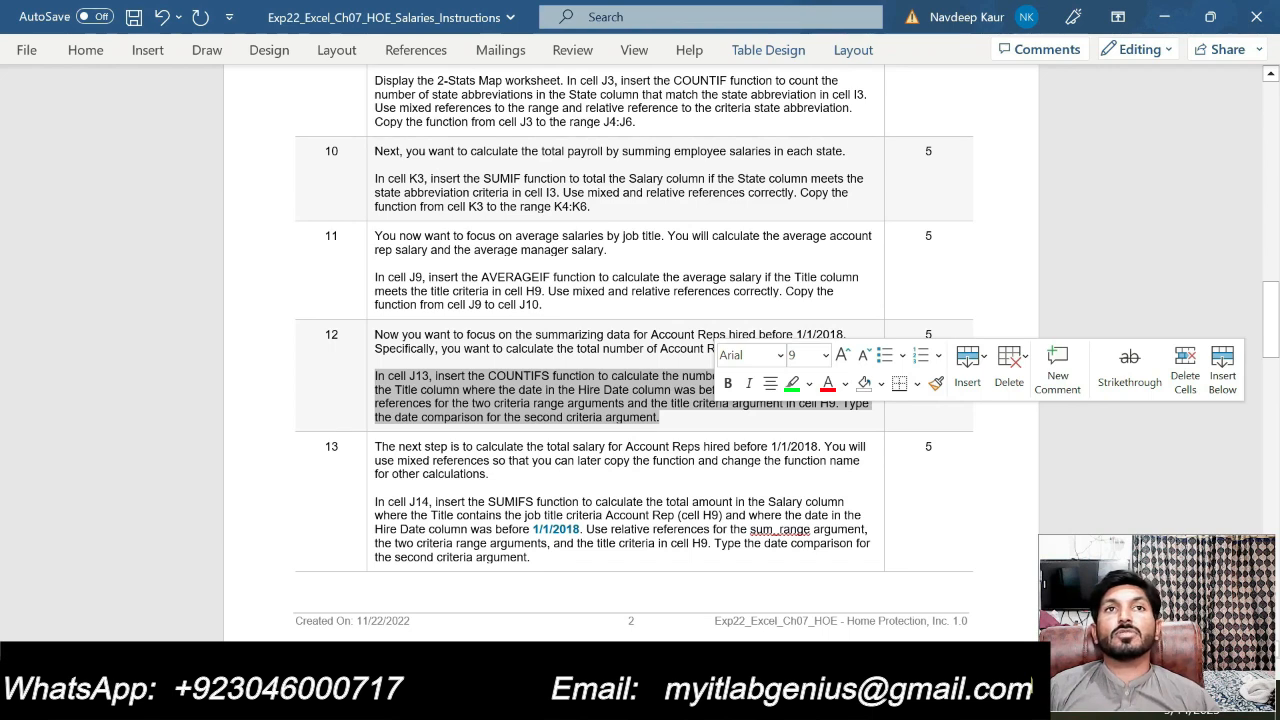
click(680, 418)
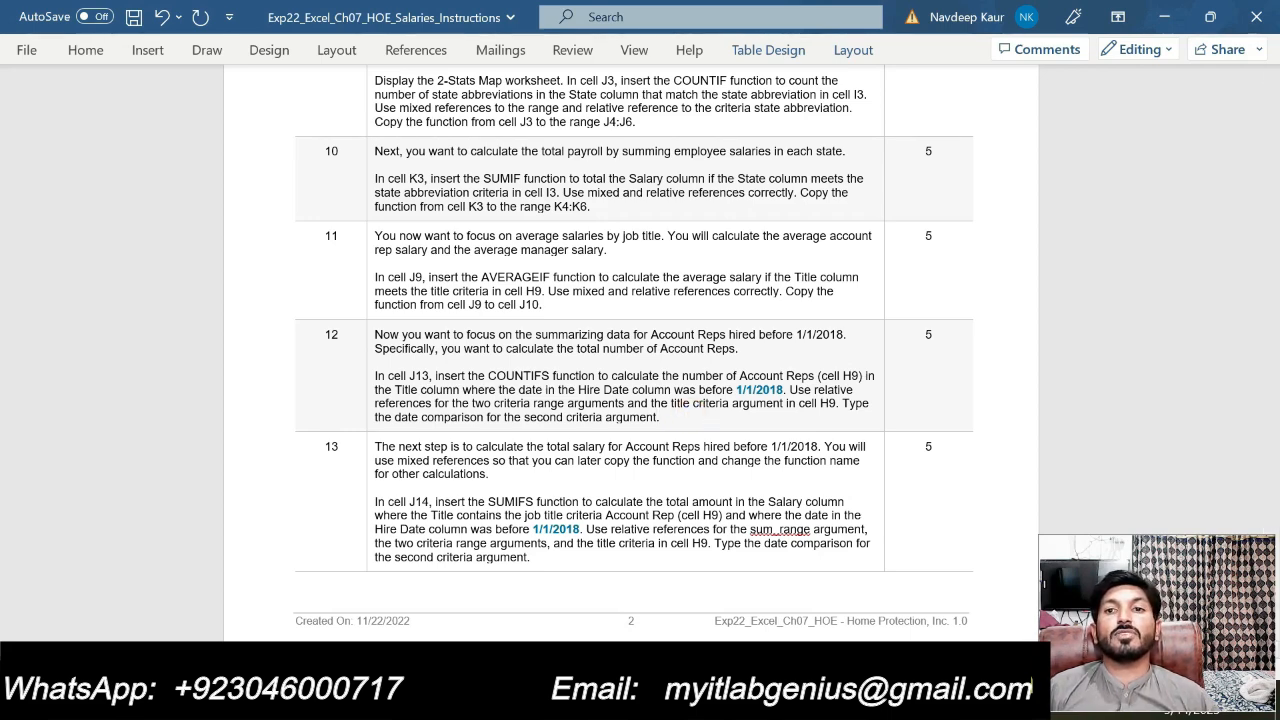
key(alt+Tab)
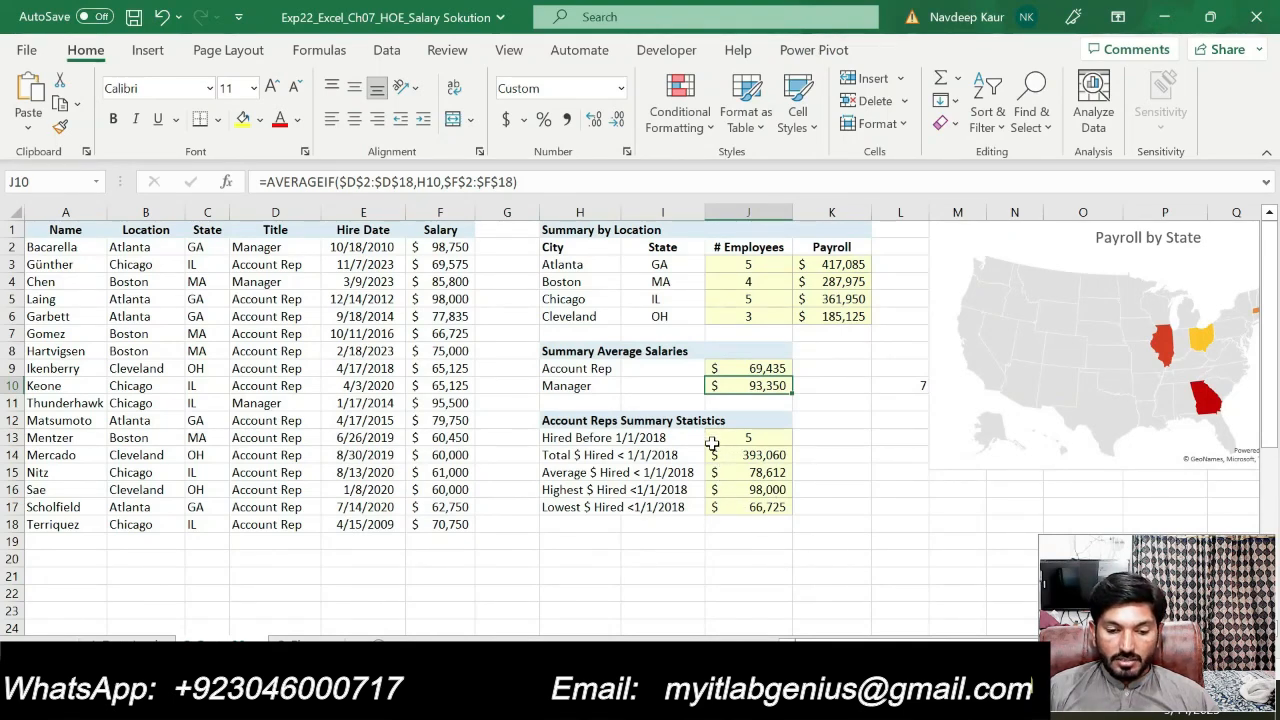
click(660, 440)
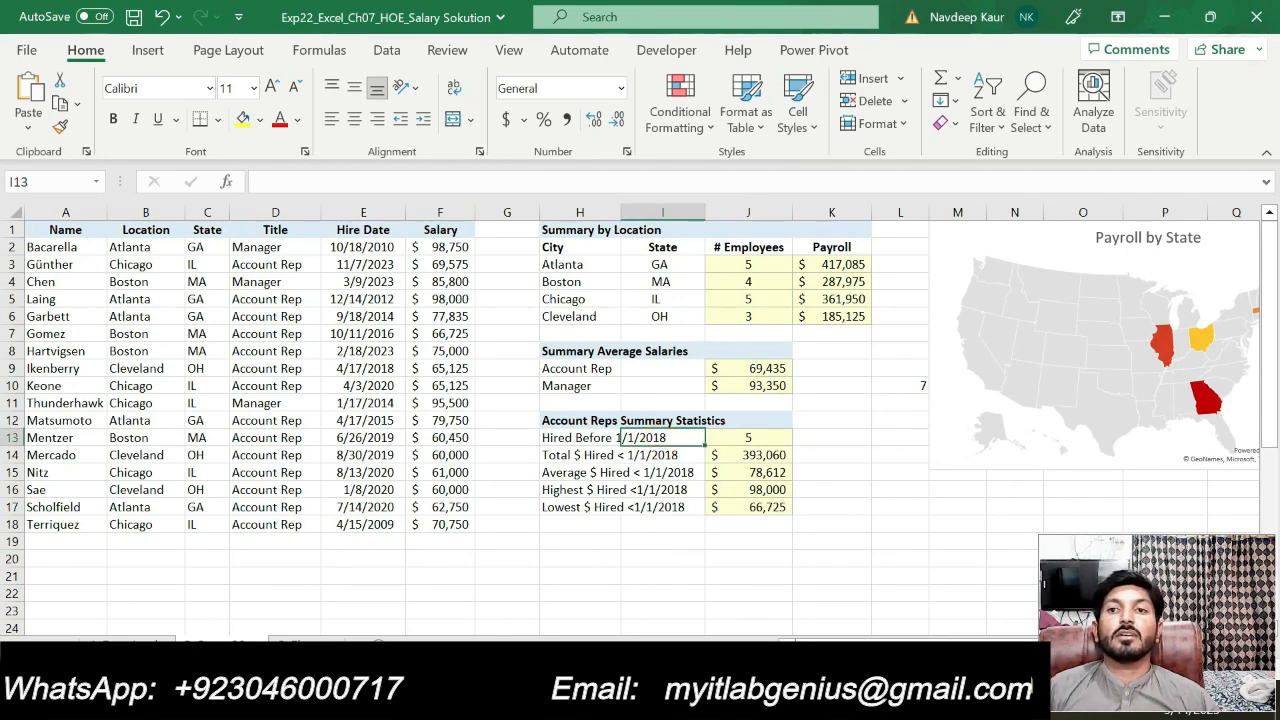
Read step 13's SUMIFS instruction and its date criterion in Word, and examine the Total $ Hired row in the Excel workbook.
key(alt+Tab)
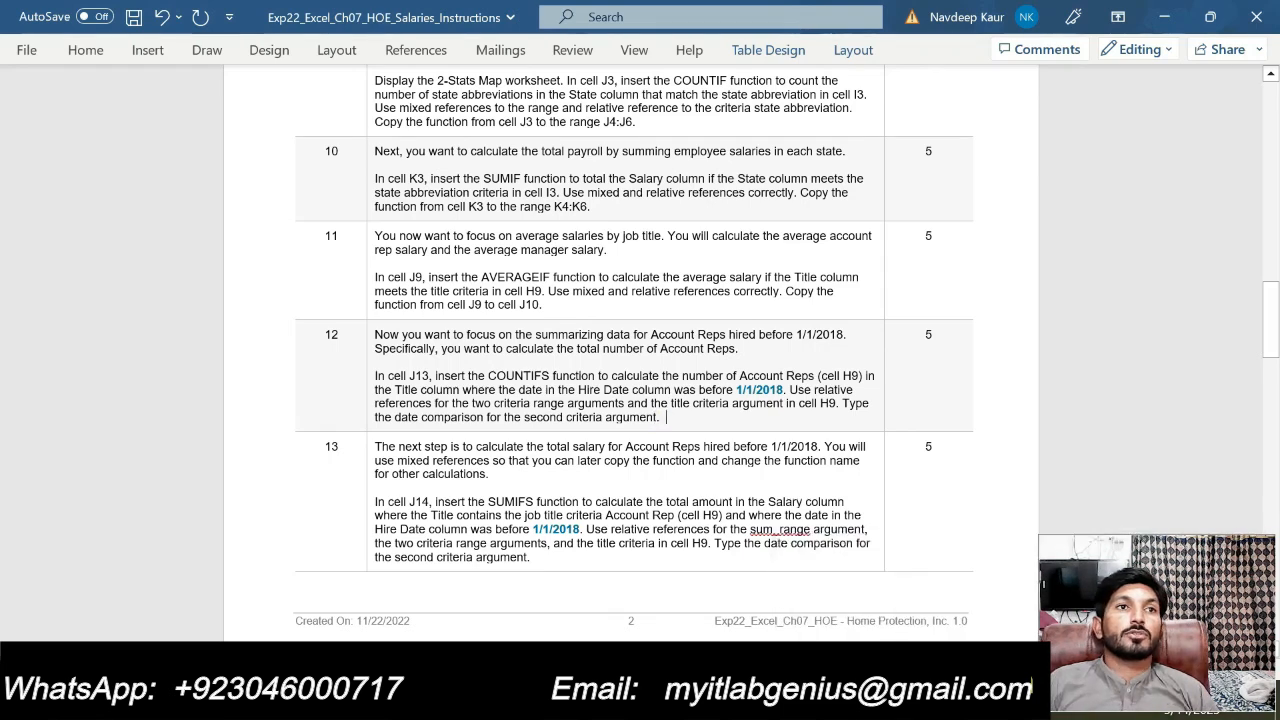
triple_click(376, 501)
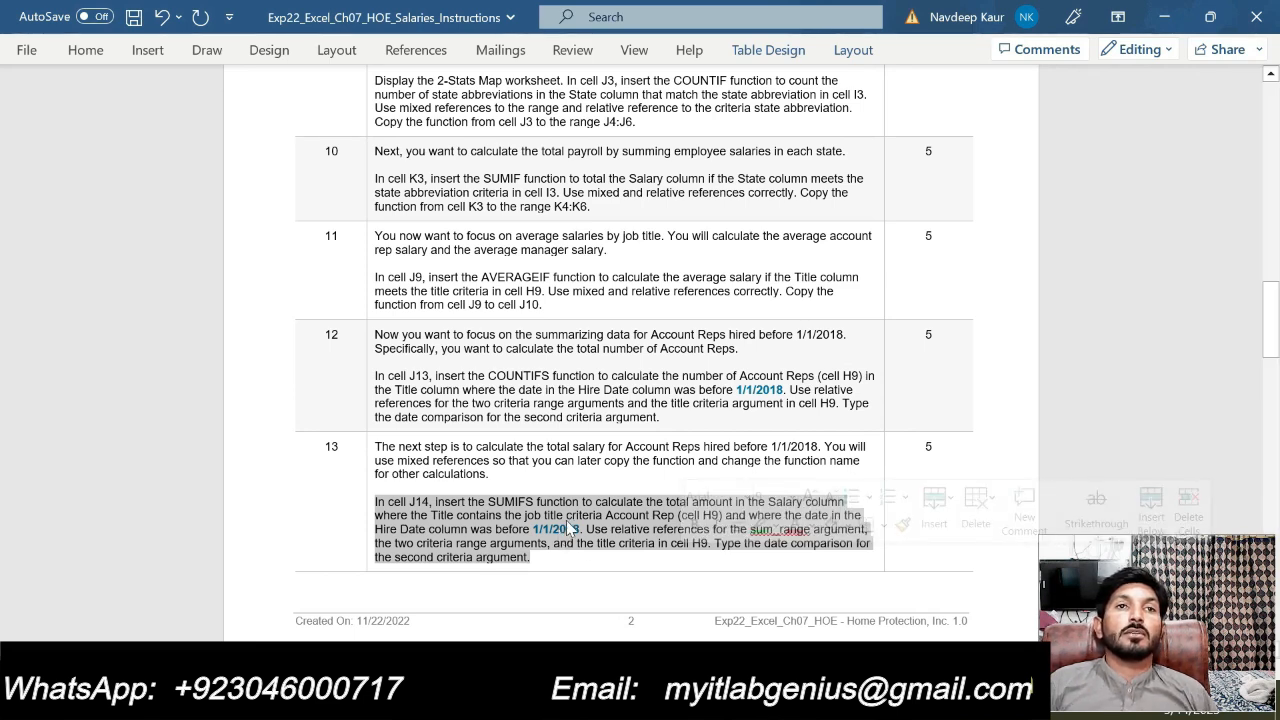
click(574, 526)
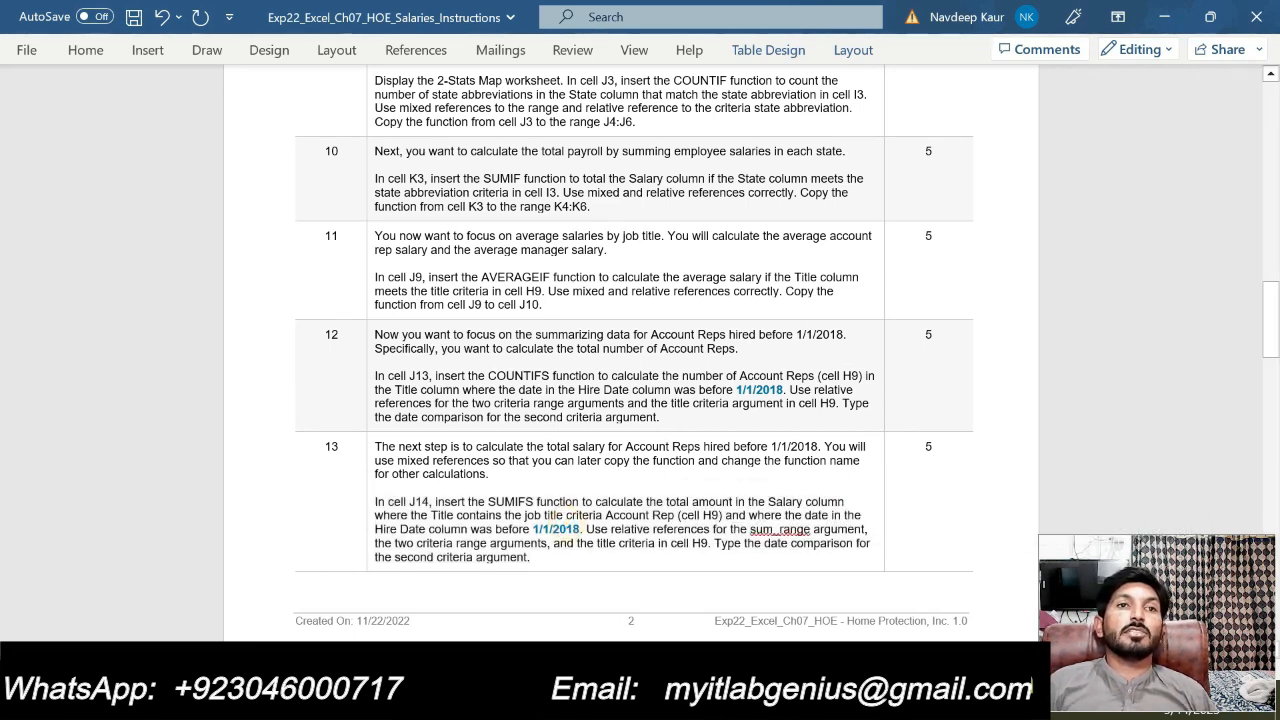
double_click(535, 528)
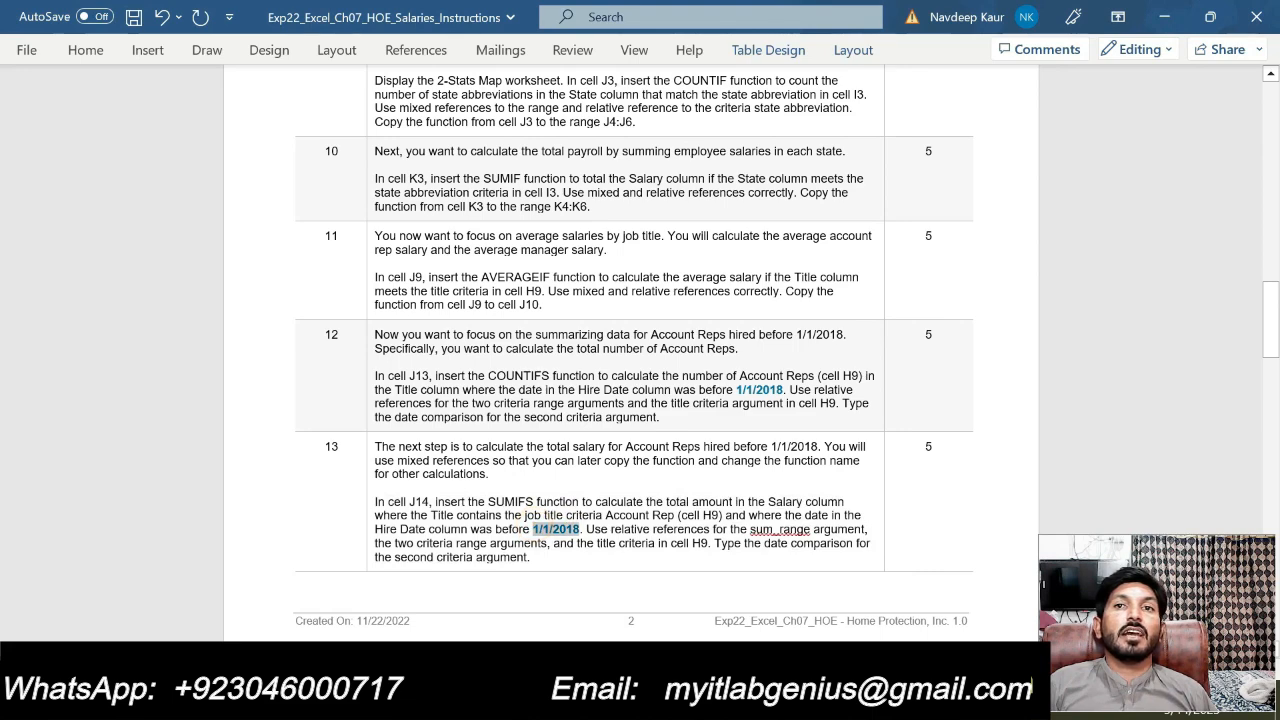
click(651, 533)
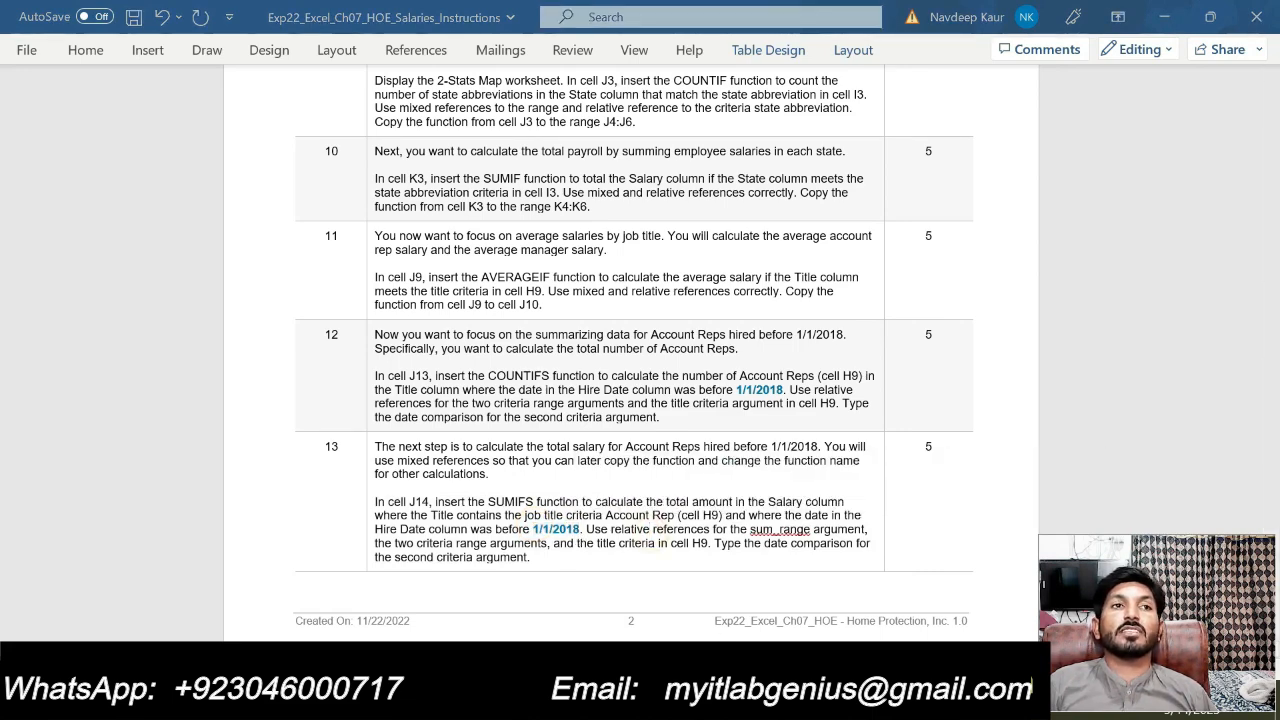
key(alt+Tab)
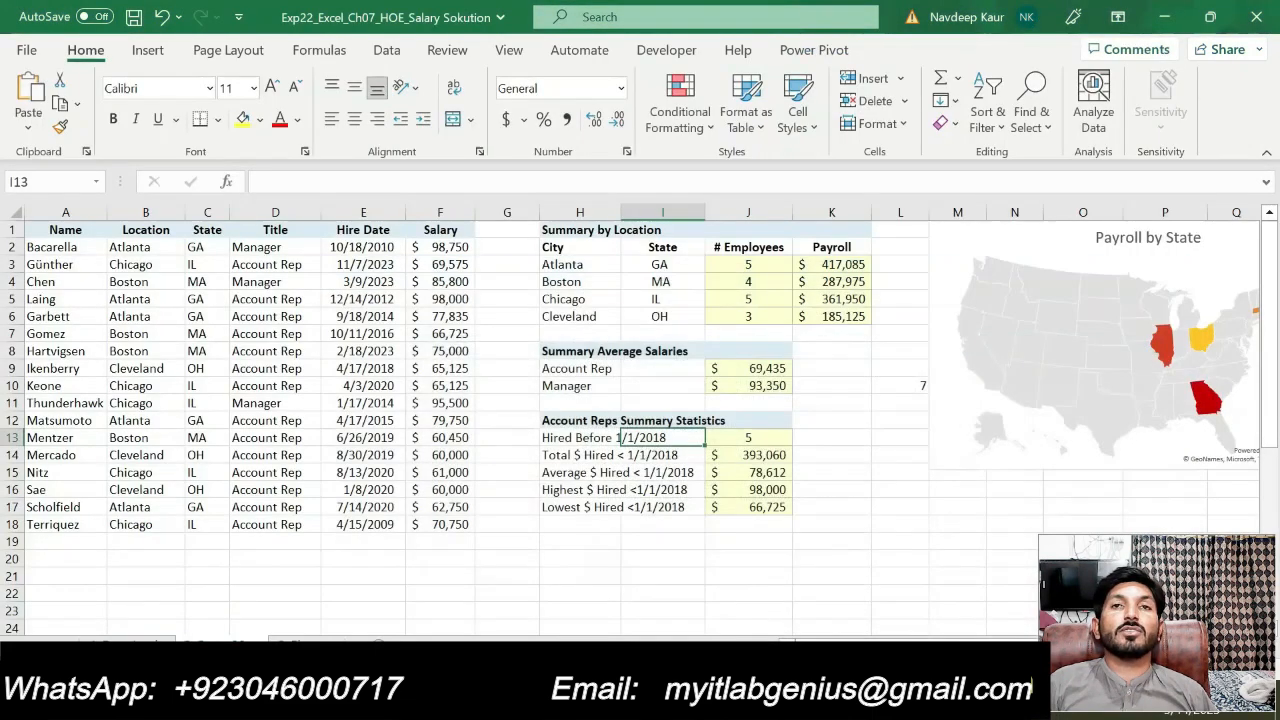
click(600, 455)
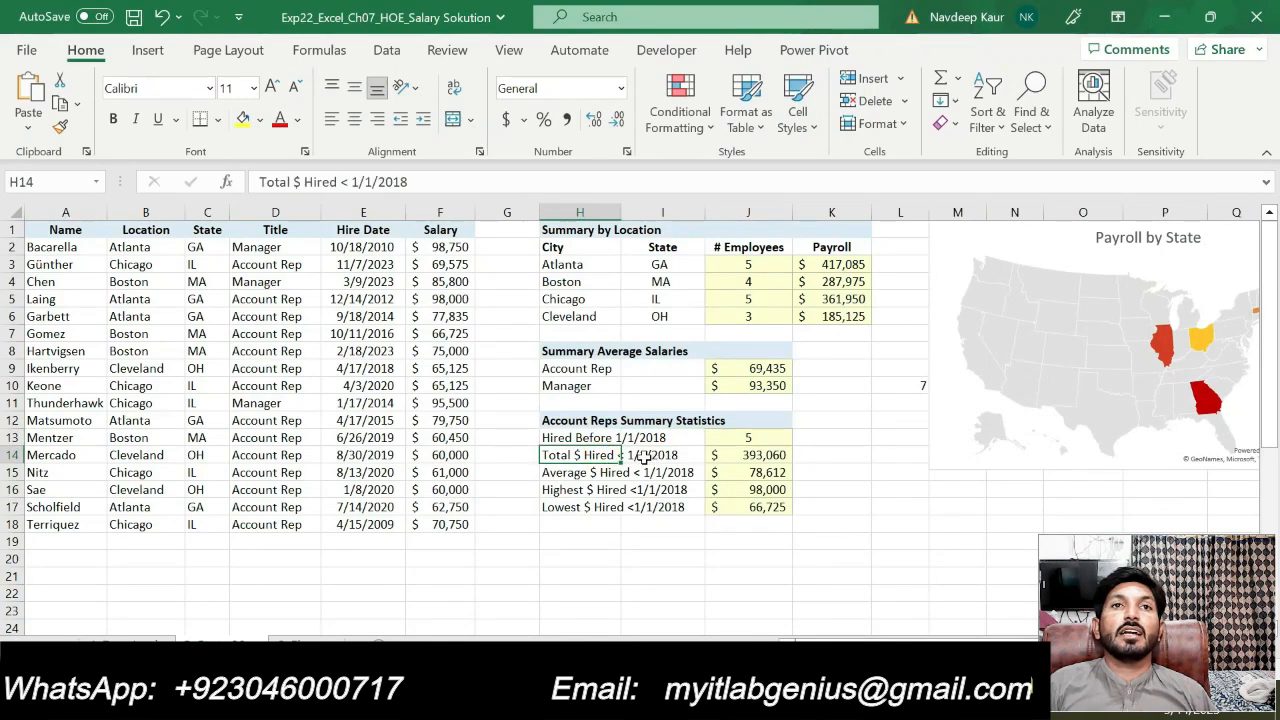
click(646, 456)
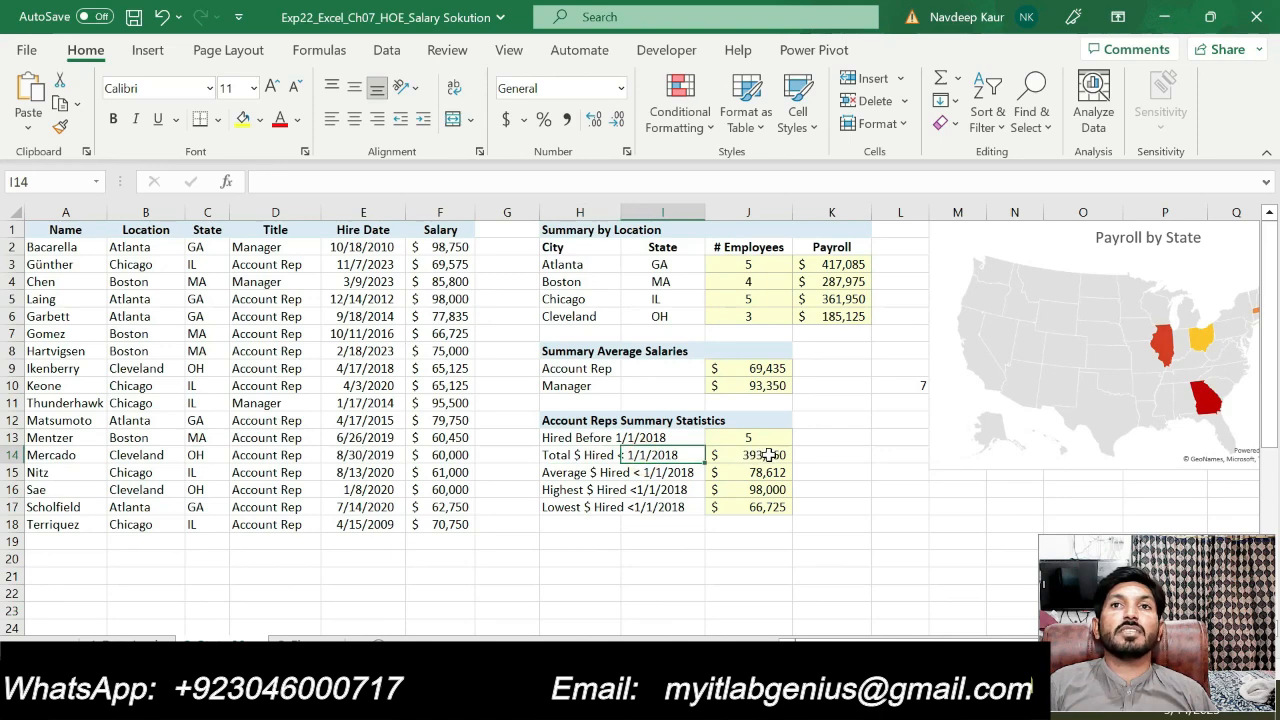
Read steps 14 to 16 on AVERAGEIFS, MAXIFS and MINIFS in Word, and examine the matching summary rows in Excel.
key(alt+Tab)
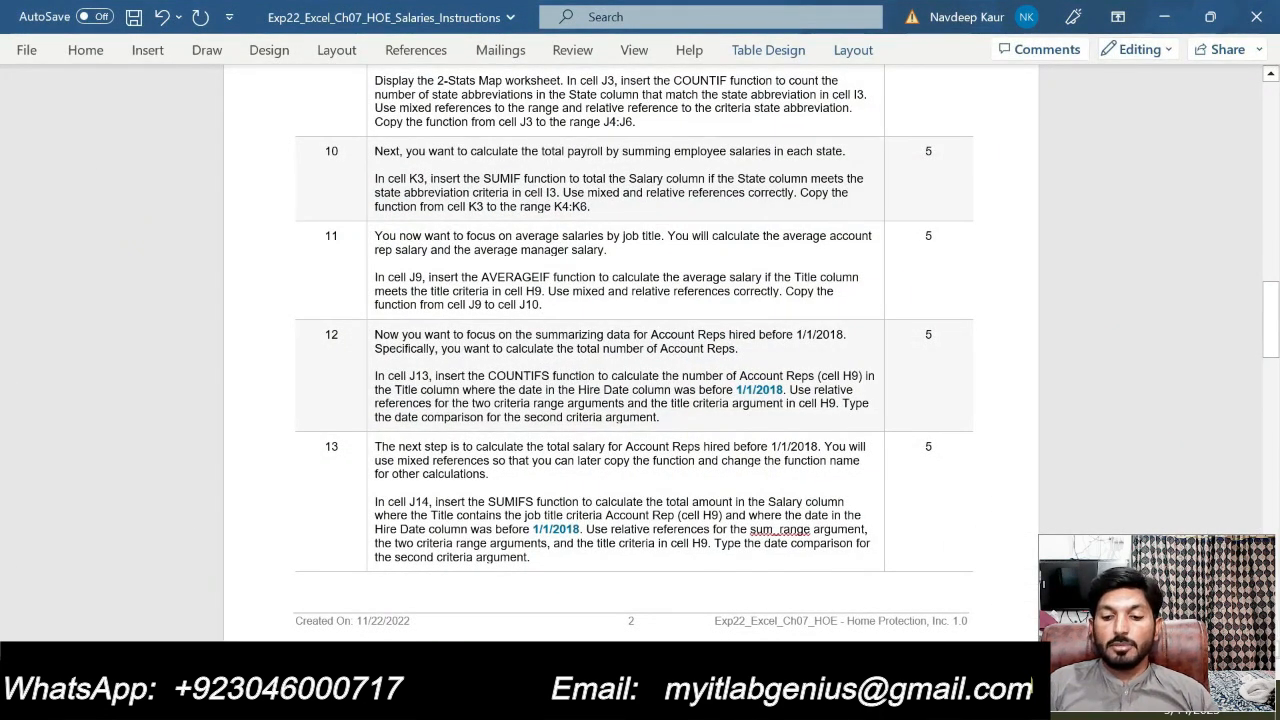
drag(1277, 341, 1277, 434)
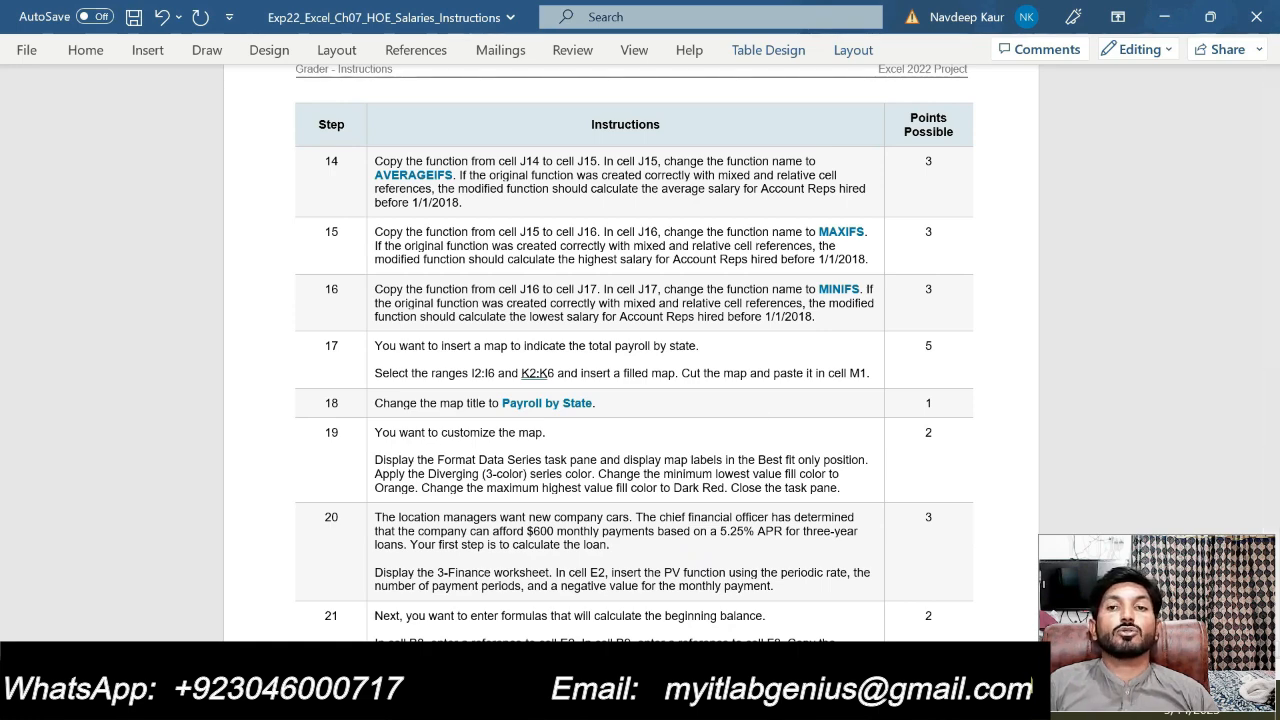
click(845, 702)
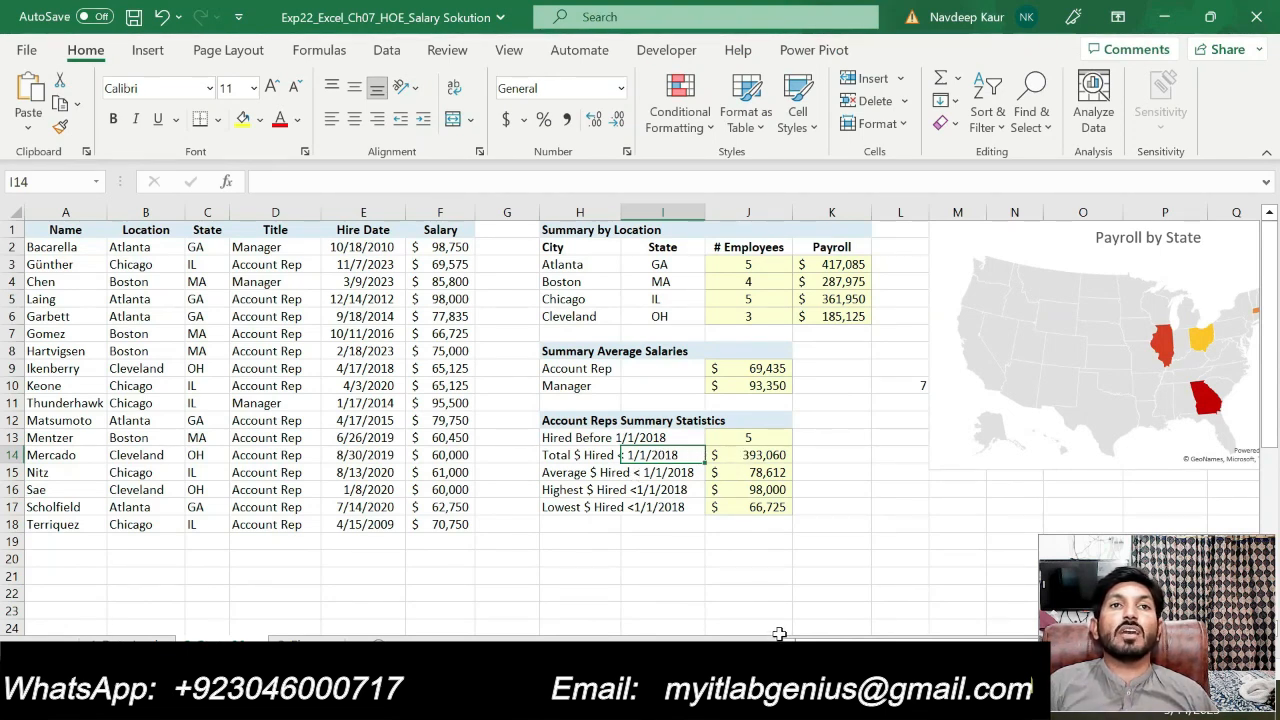
click(612, 489)
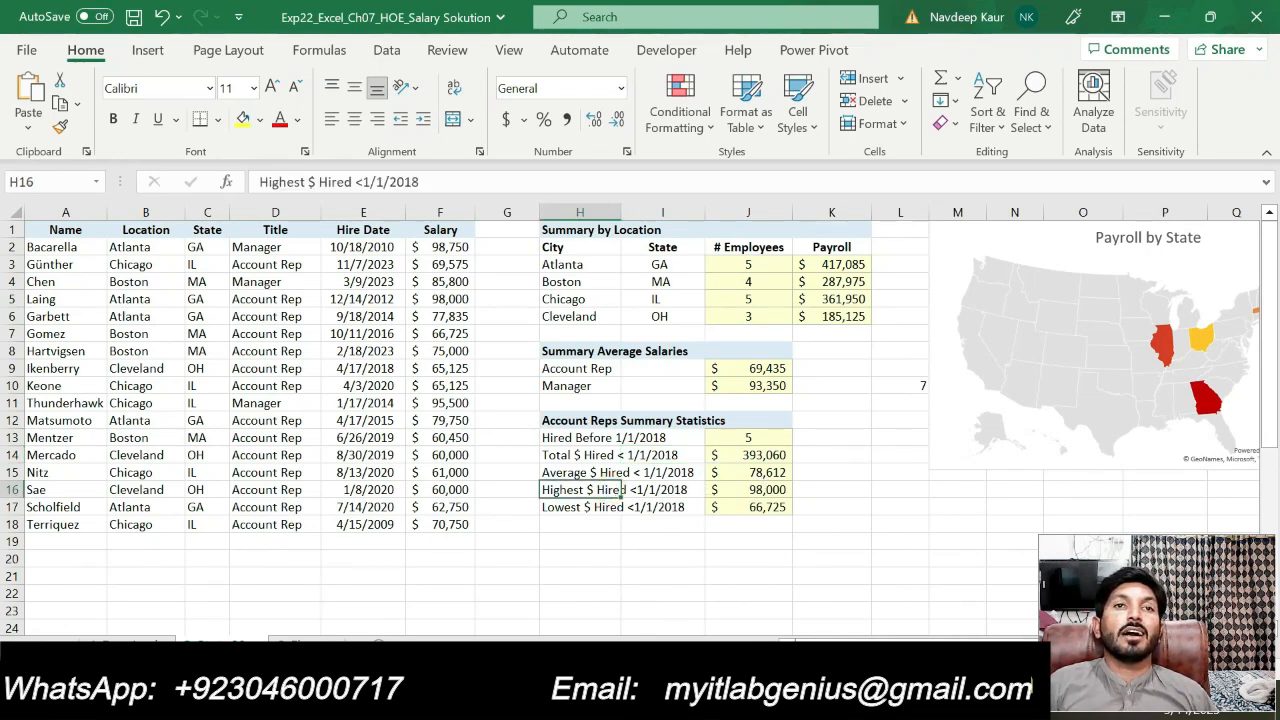
Read step 17's filled map instruction in Word, and select the payroll map in the Excel workbook to examine its source ranges.
key(alt+Tab)
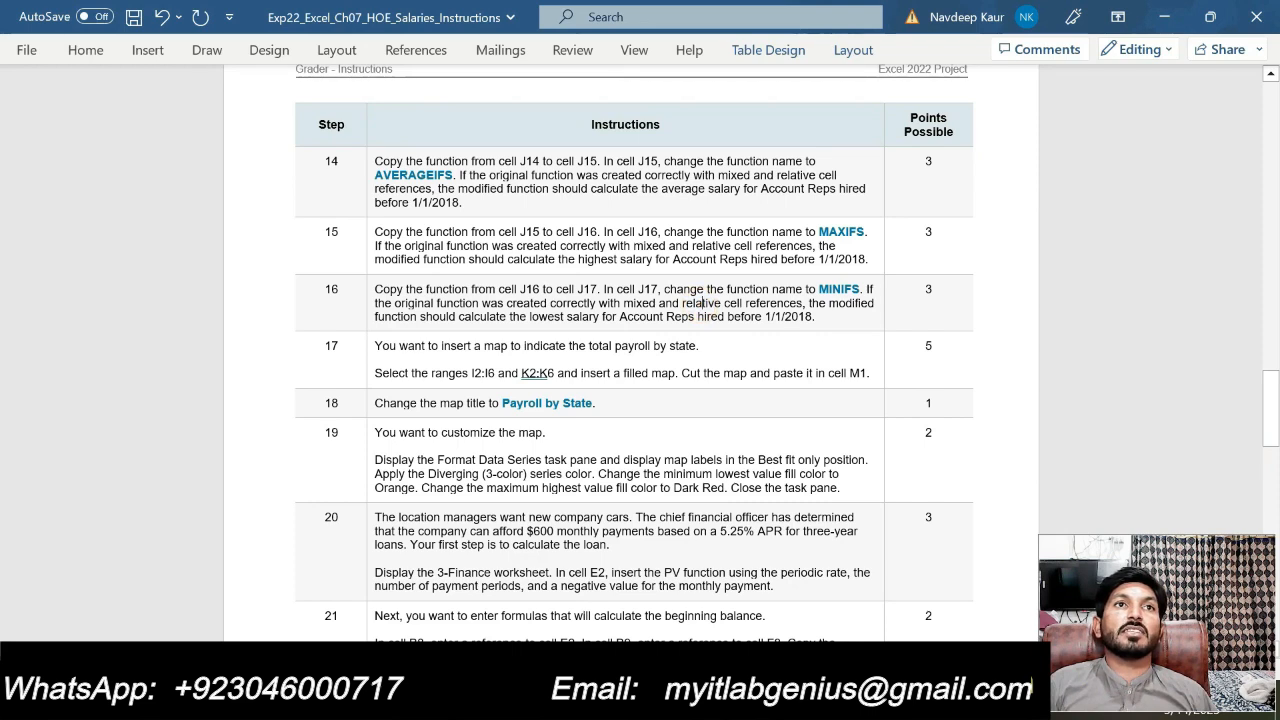
drag(598, 403, 481, 371)
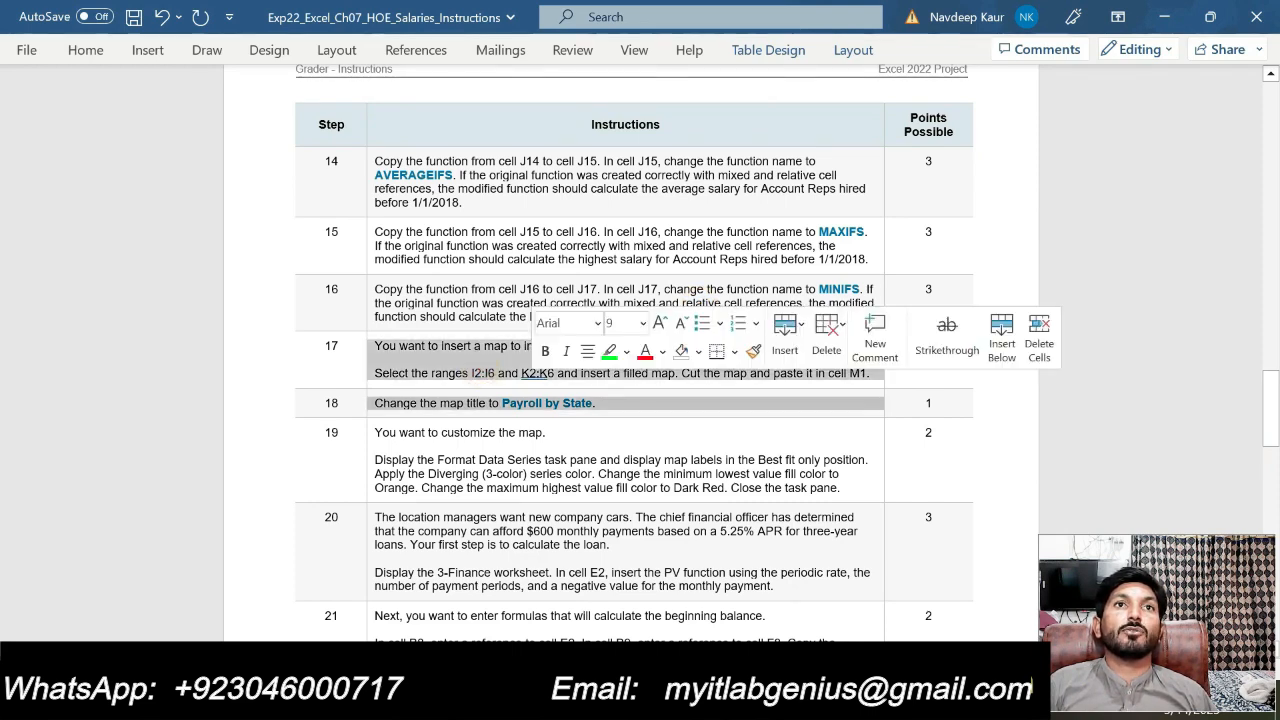
click(643, 378)
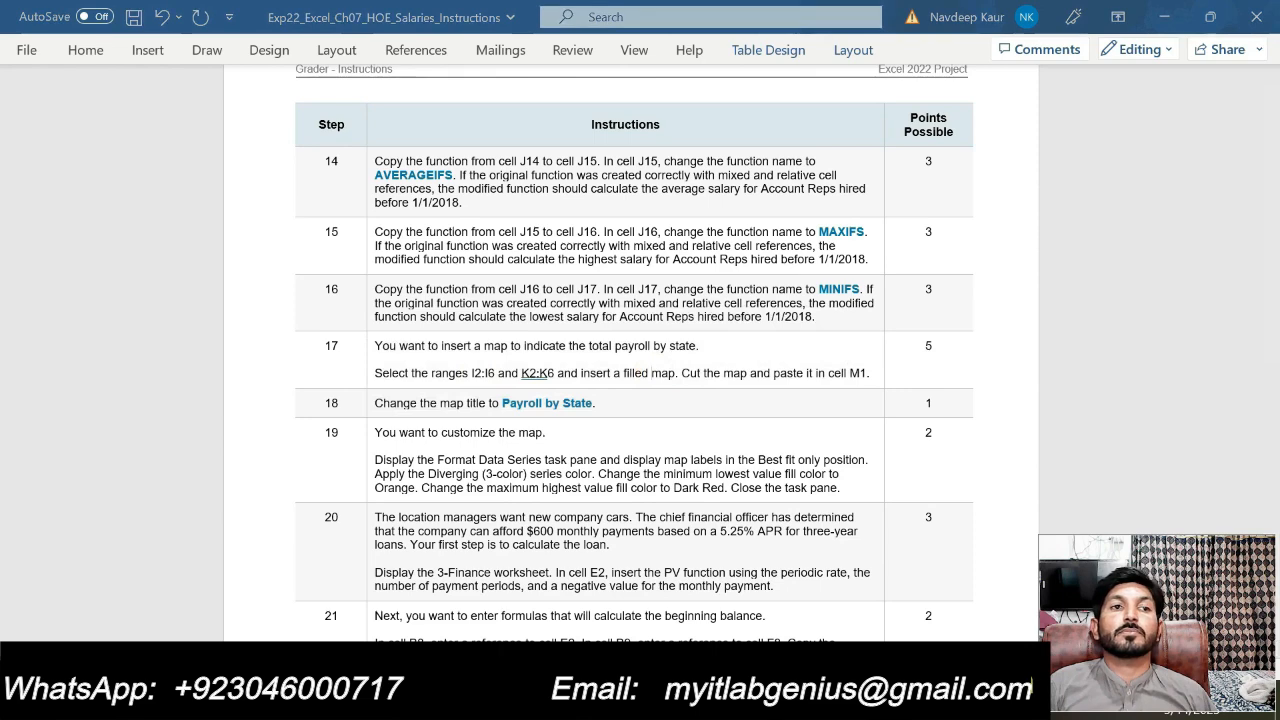
key(alt+Tab)
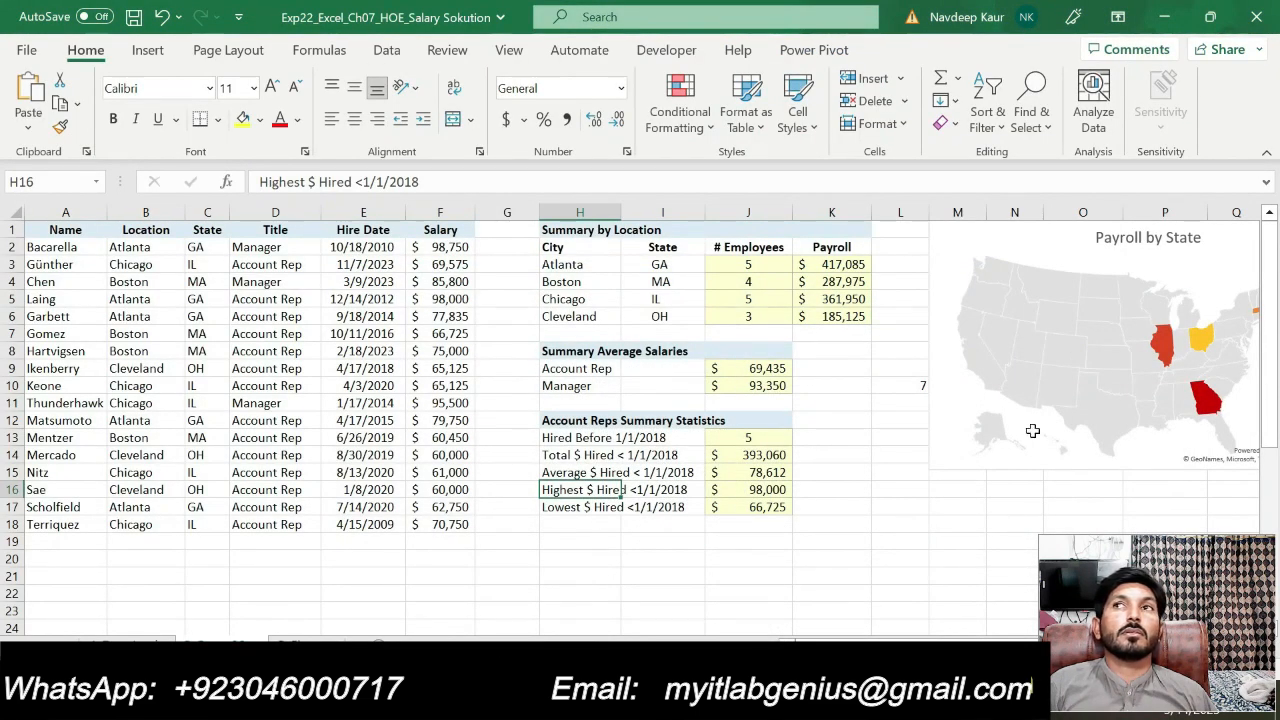
click(1163, 405)
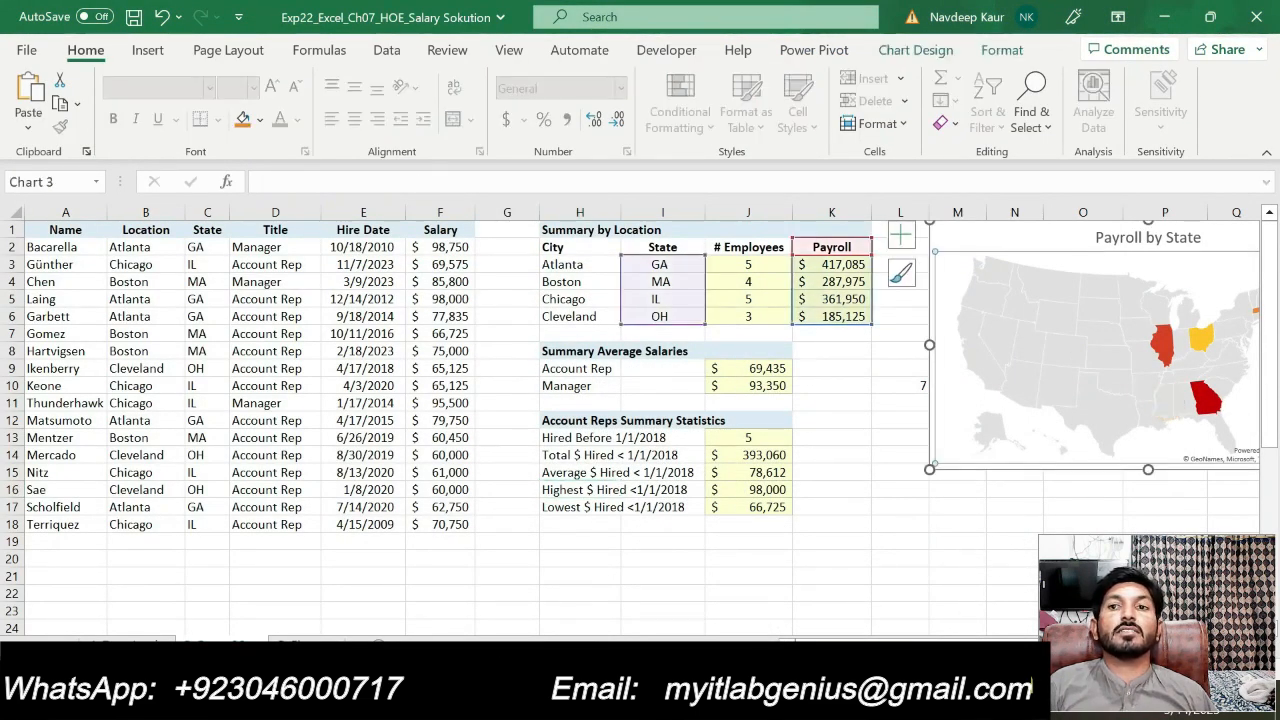
scroll(1268, 275, right, 3)
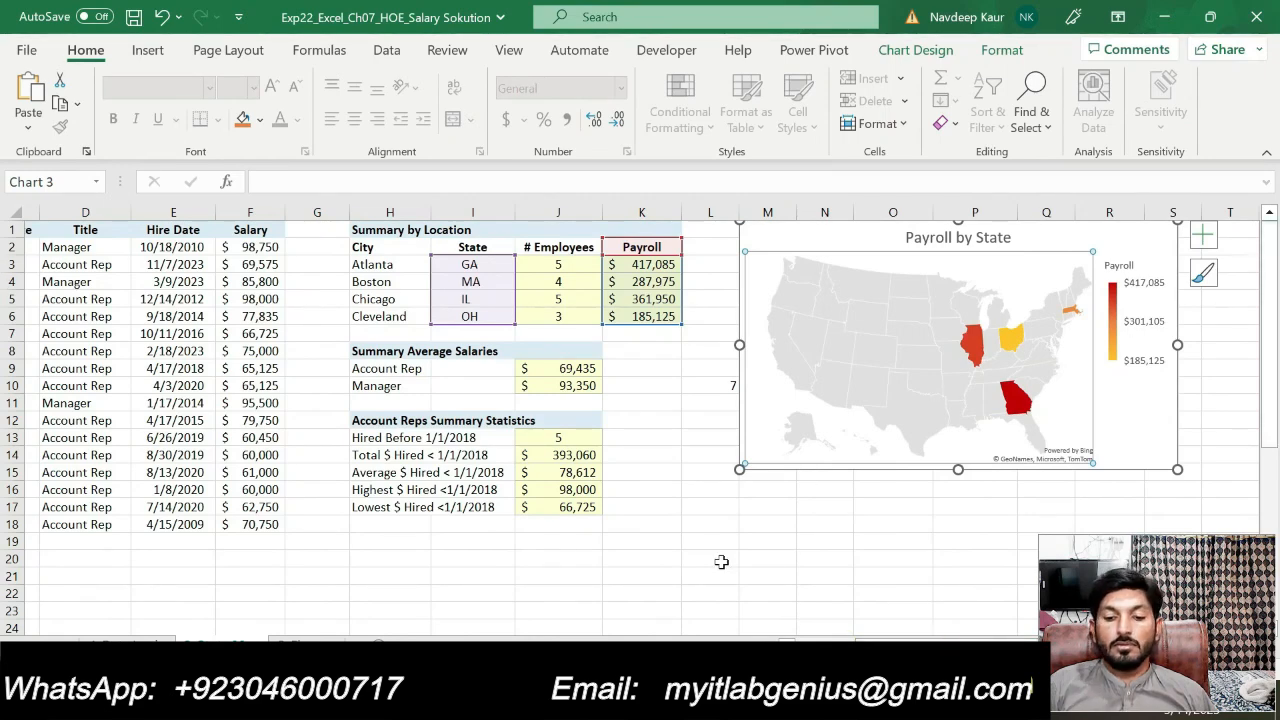
Copy step 18's map title, Payroll by State, from the Word instructions and select the map's title in the Excel workbook.
key(alt+Tab)
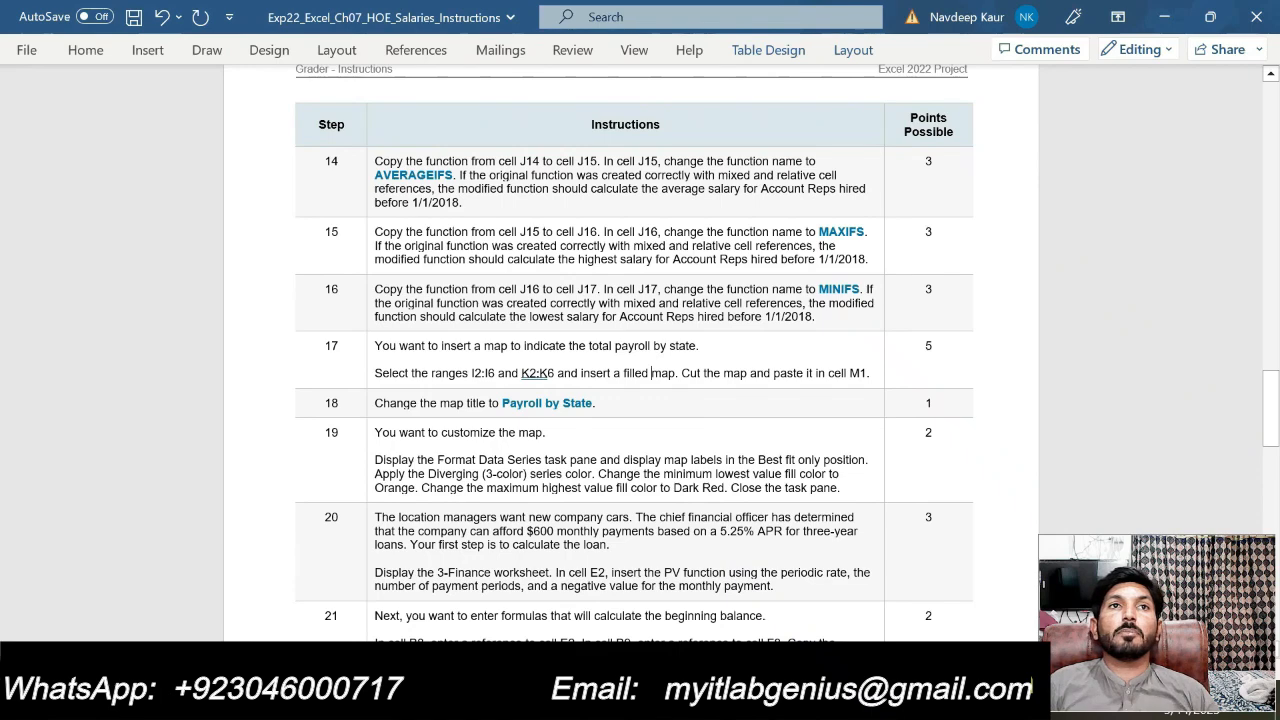
drag(596, 403, 516, 402)
key(ctrl+c)
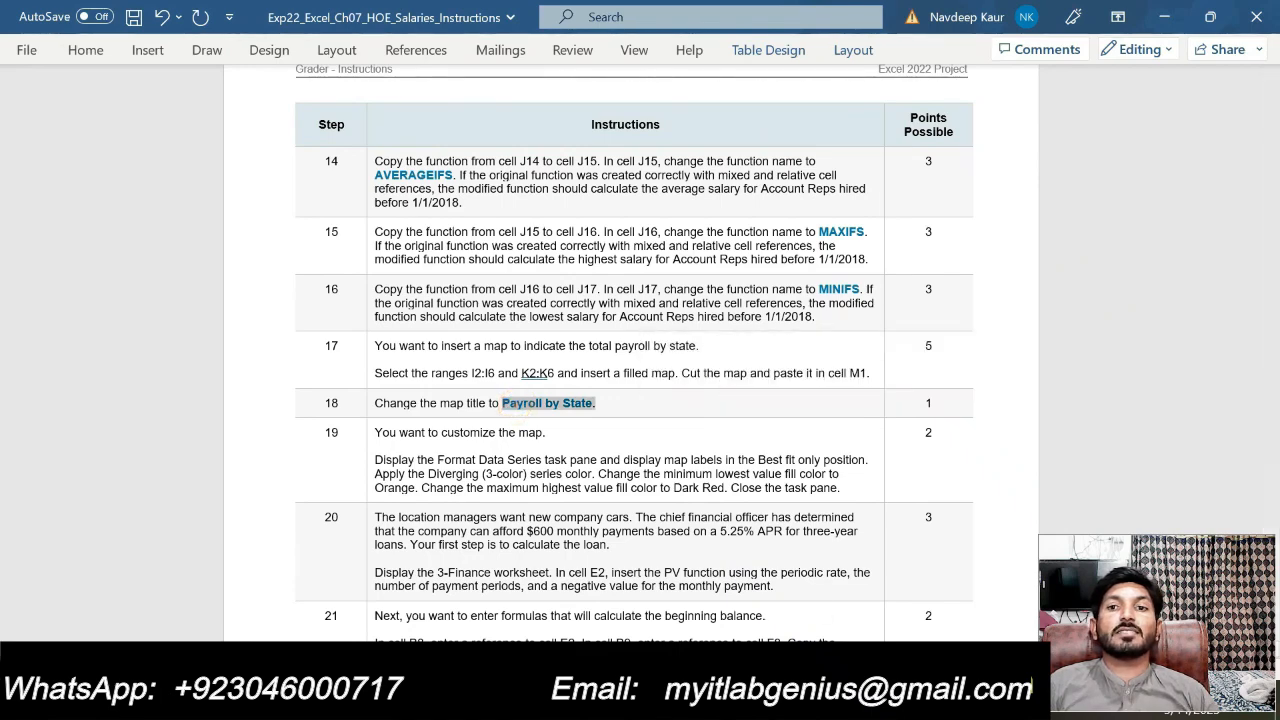
key(alt+Tab)
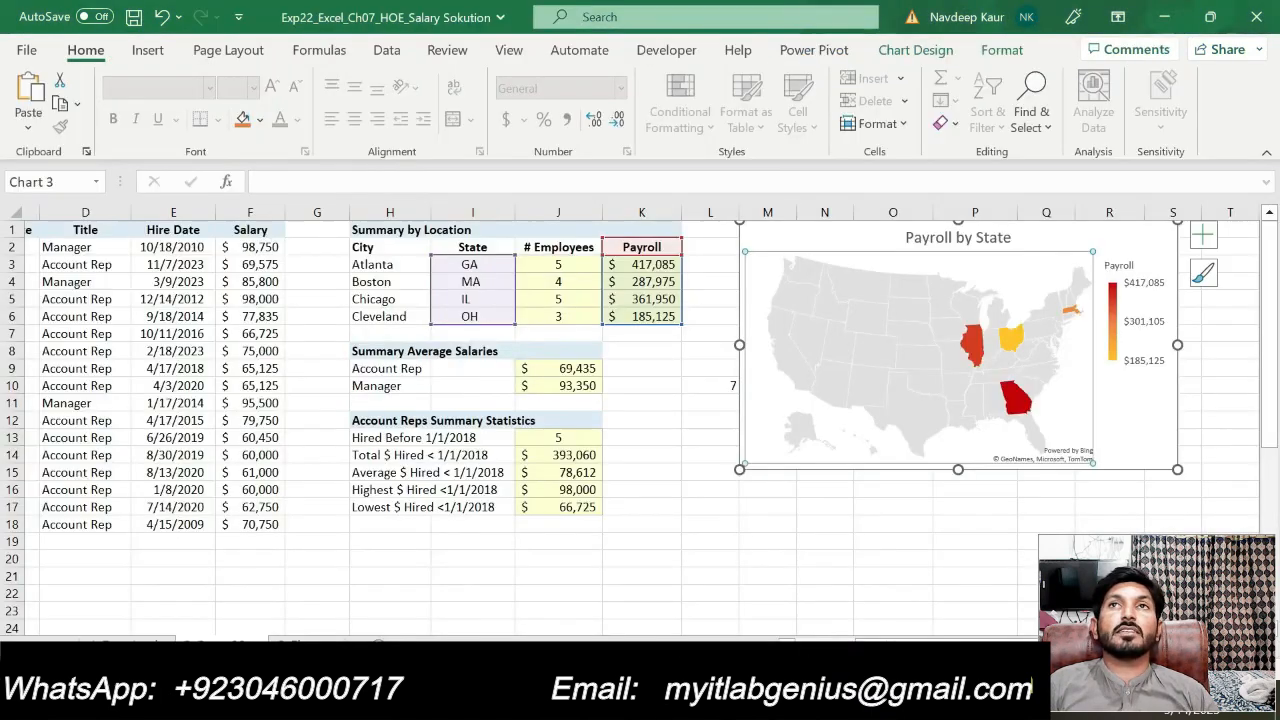
click(940, 237)
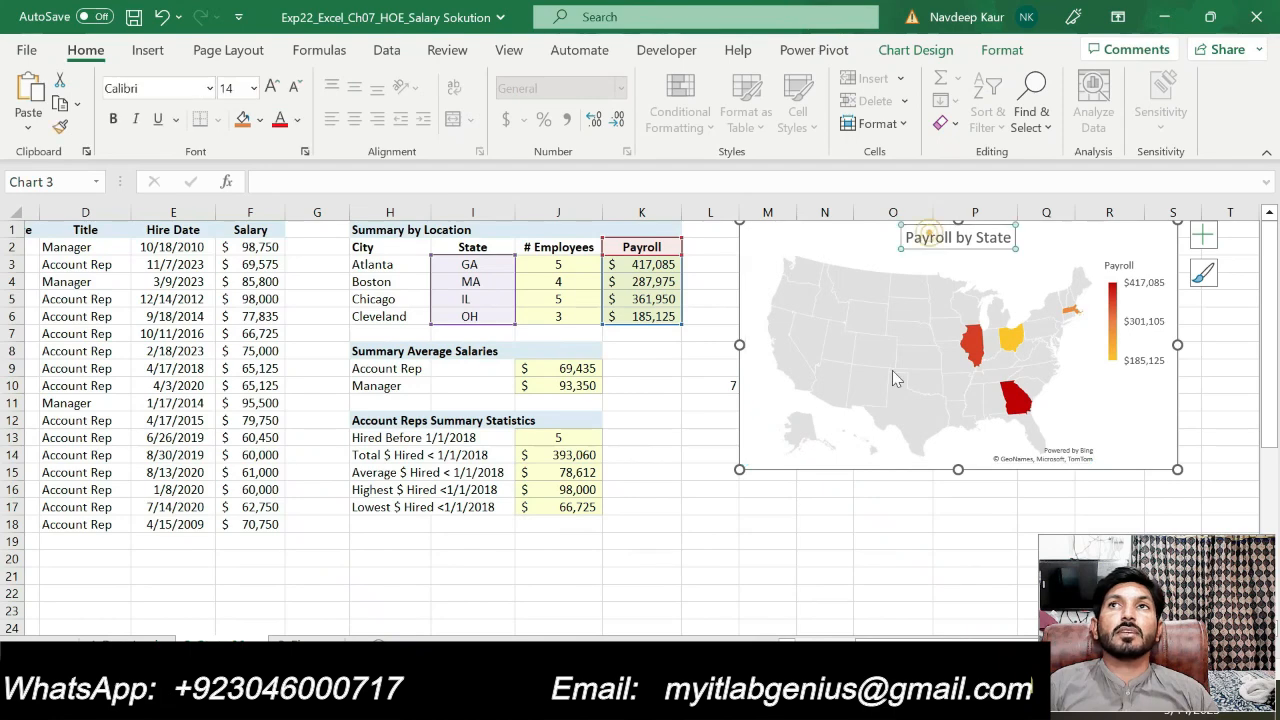
Display the 3-Finance worksheet in the Excel solution workbook and examine its loan input area, output area and payment schedule.
key(alt+Tab)
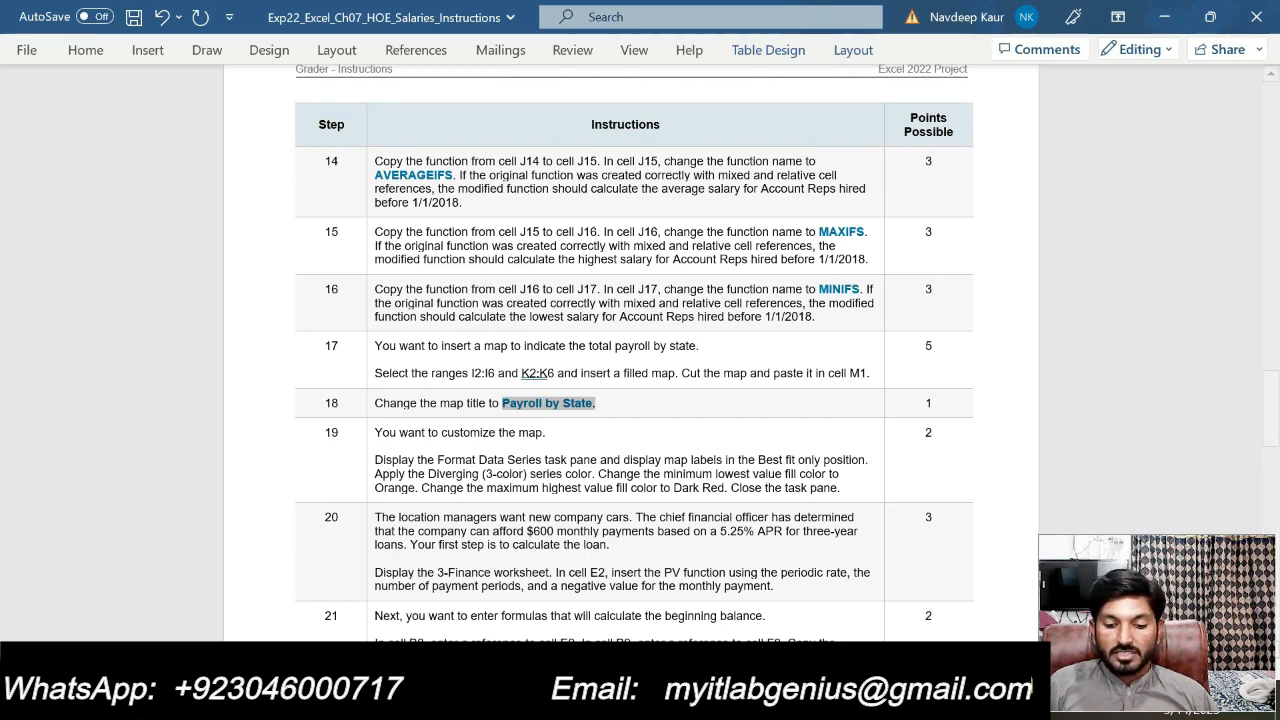
click(838, 700)
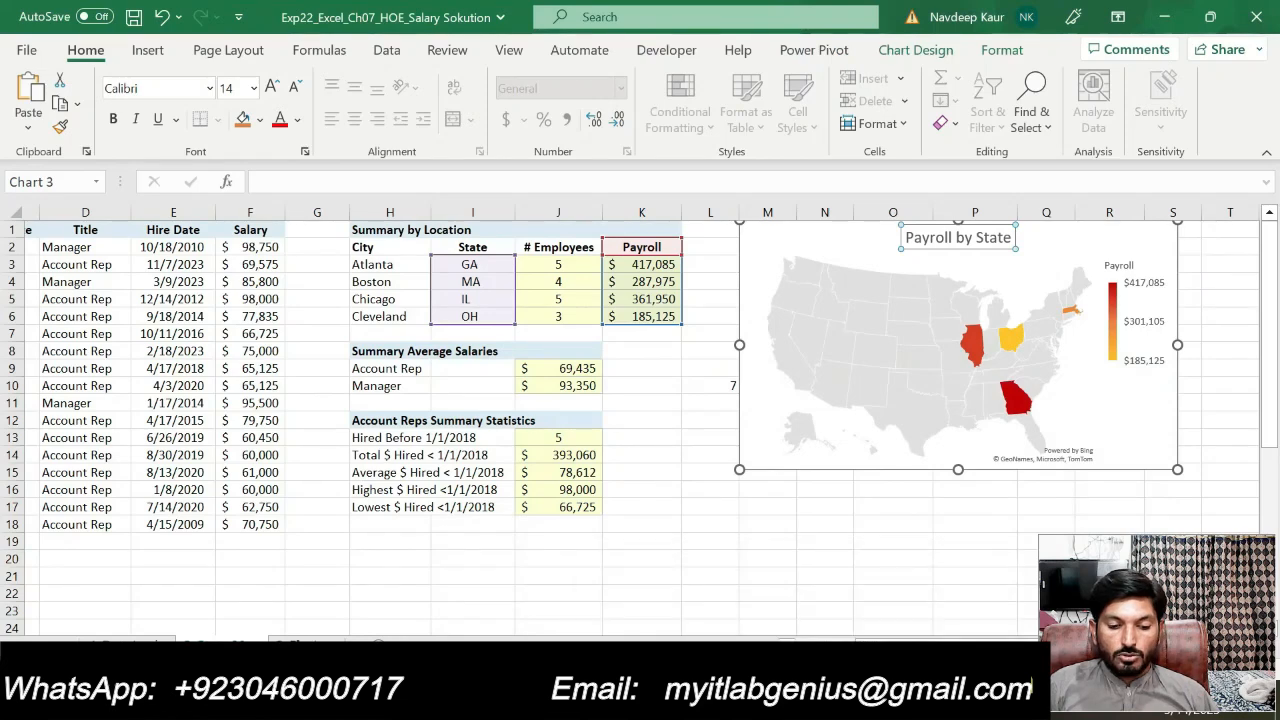
click(316, 638)
key(alt+Tab)
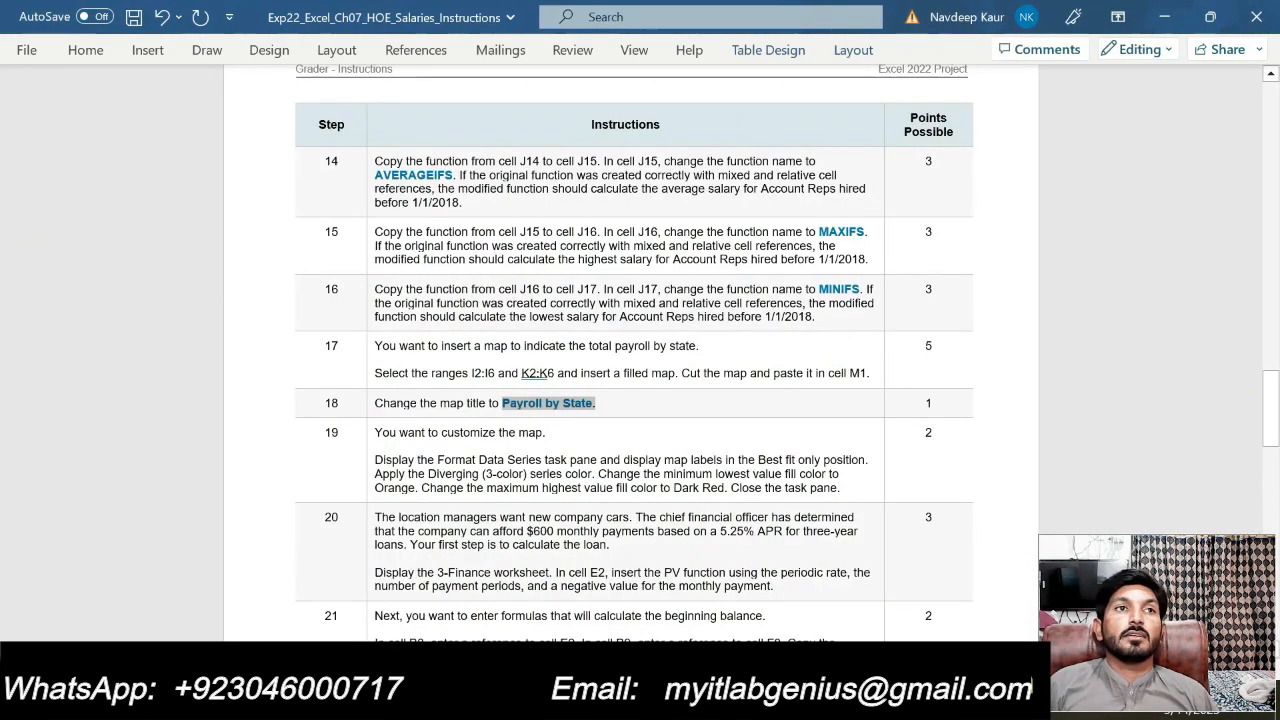
key(alt+Tab)
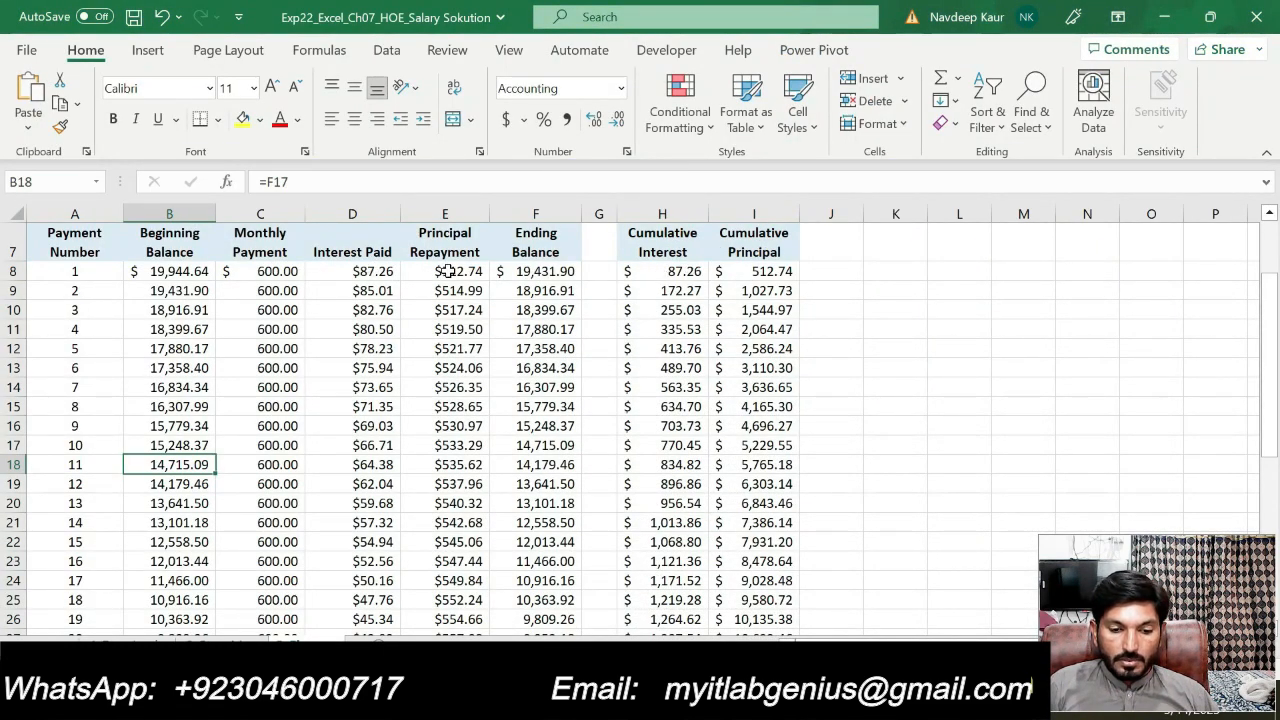
scroll(1272, 240, up, 2)
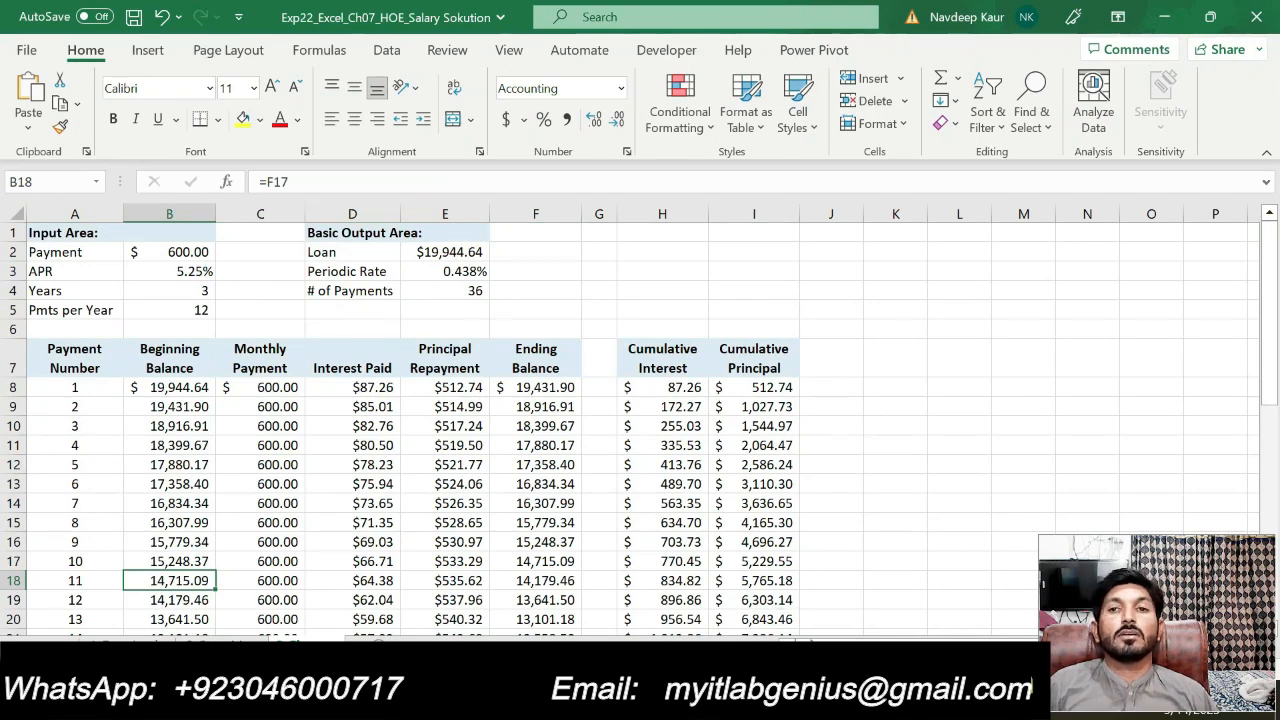
Read steps 20 to 24 on the loan and payment schedule formulas in Word, and compare them with the 3-Finance worksheet in Excel.
click(850, 704)
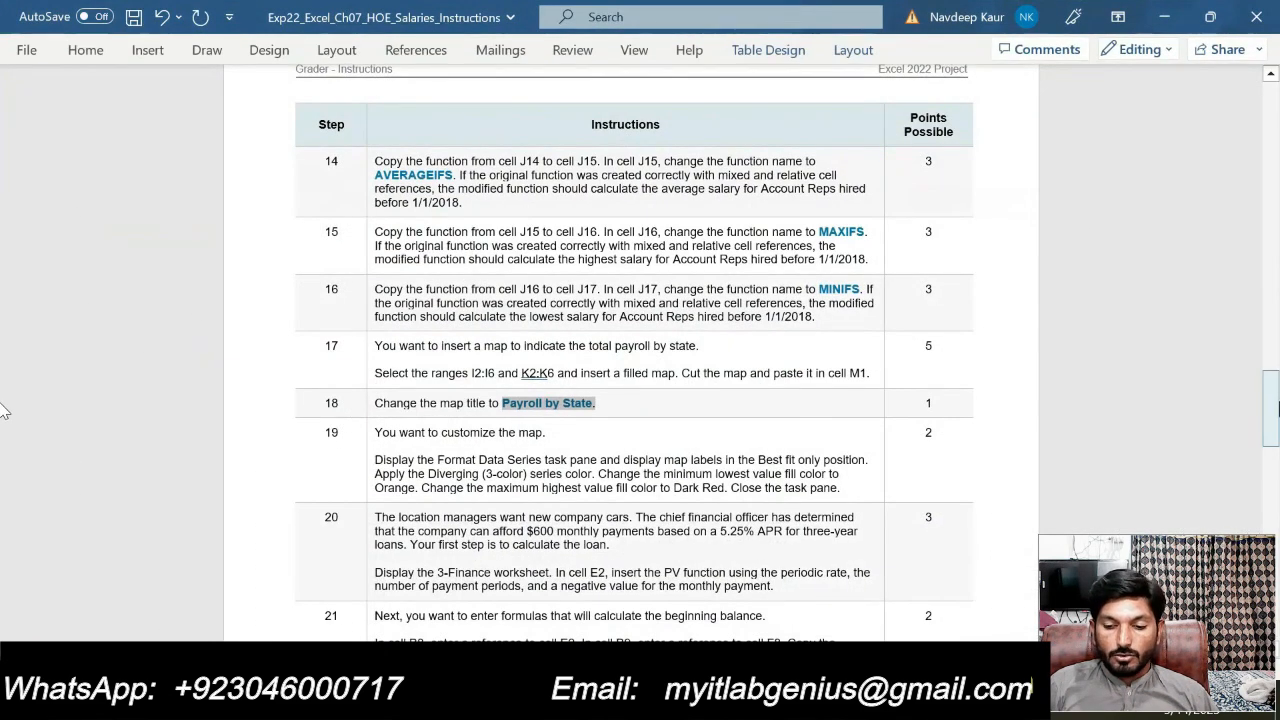
drag(1273, 417, 1277, 482)
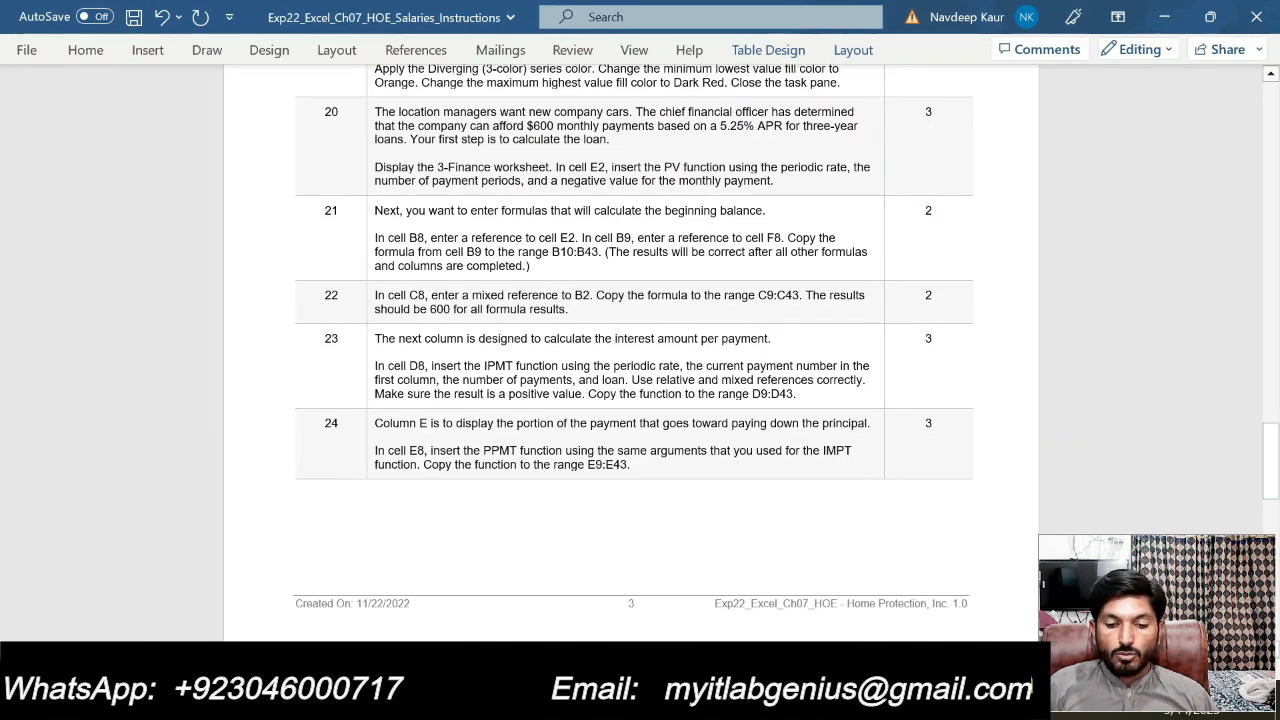
mouse_move(798, 704)
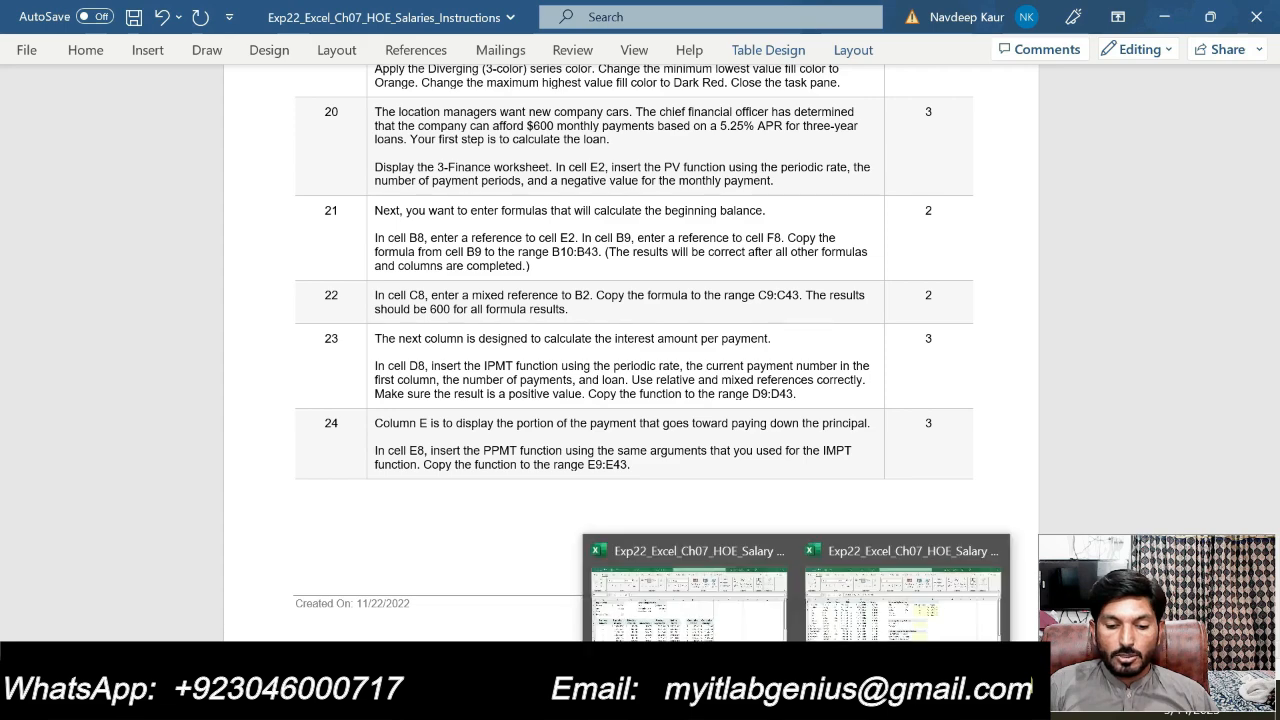
click(905, 595)
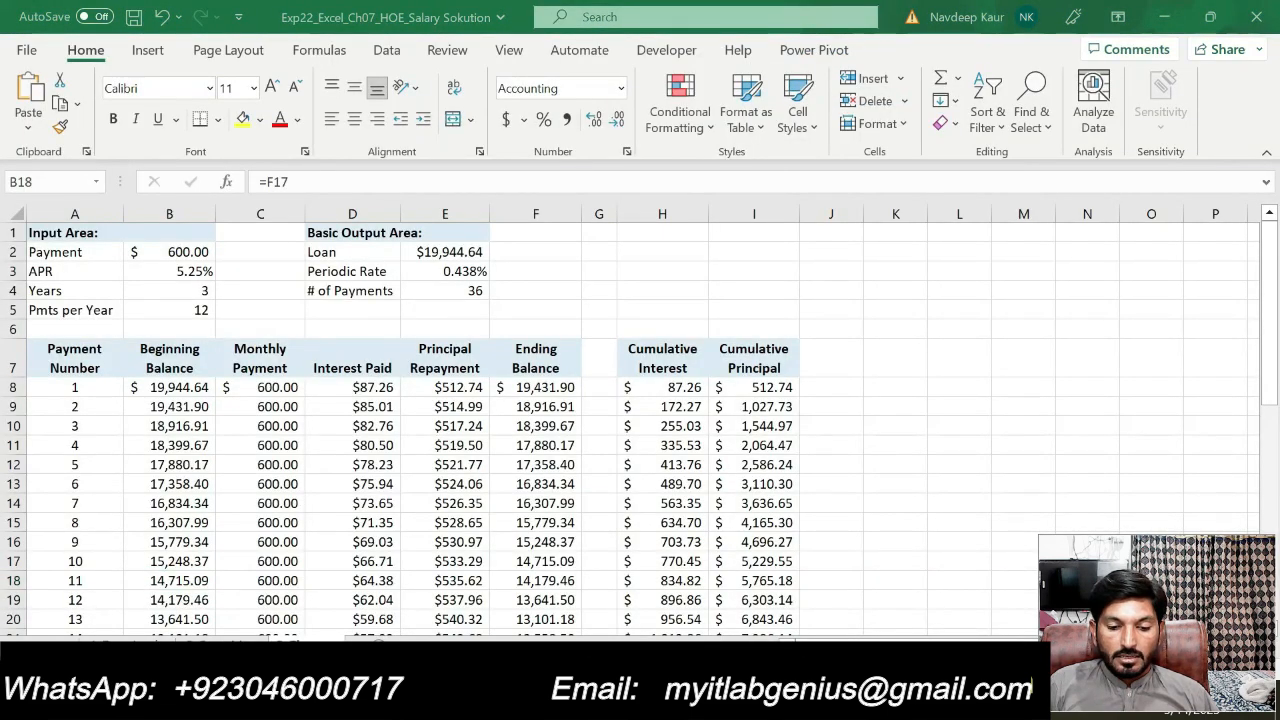
right_click(843, 704)
click(843, 704)
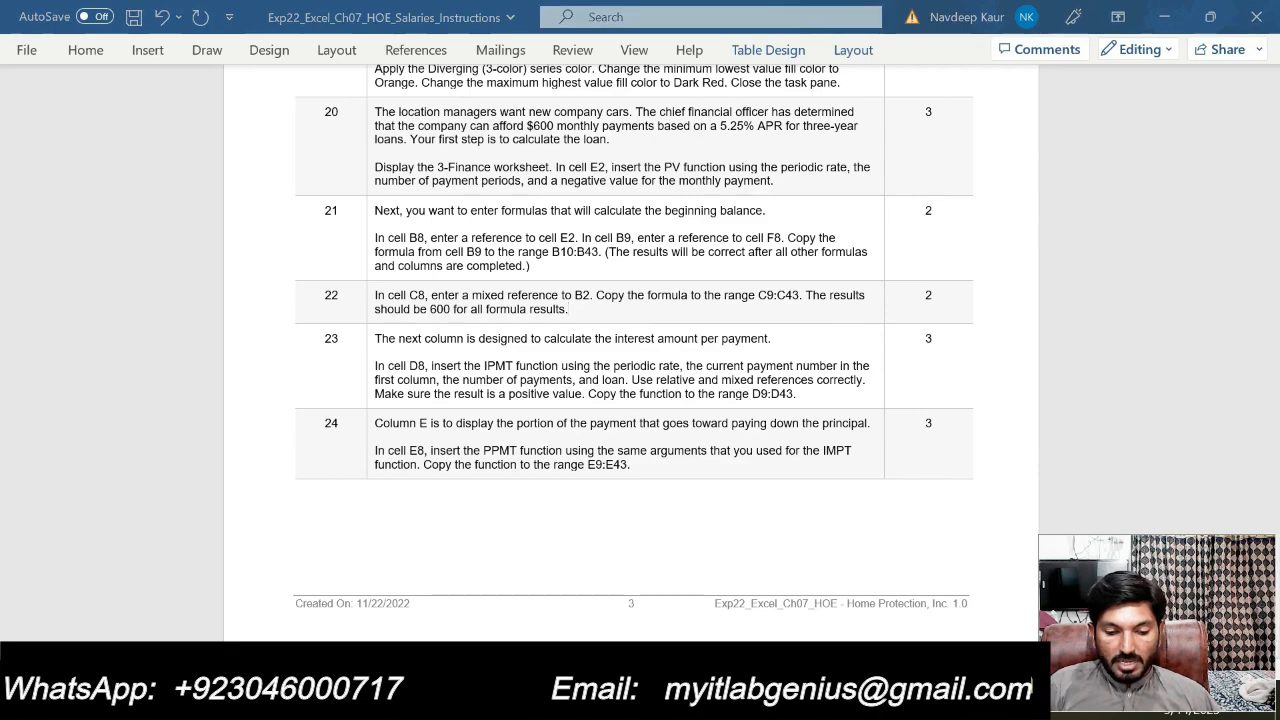
right_click(843, 698)
click(799, 698)
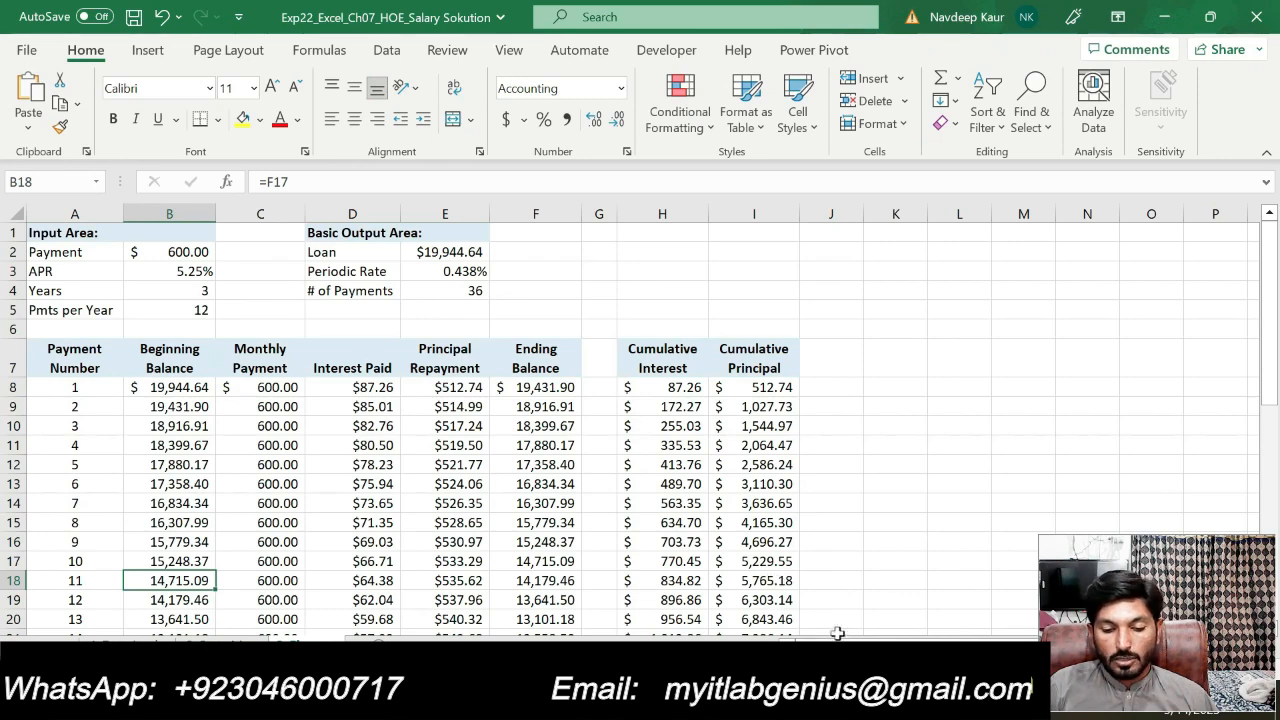
Examine step 24's PPMT instruction and steps 25 to 30 in Word, and return to the start of the instructions document.
key(alt+Tab)
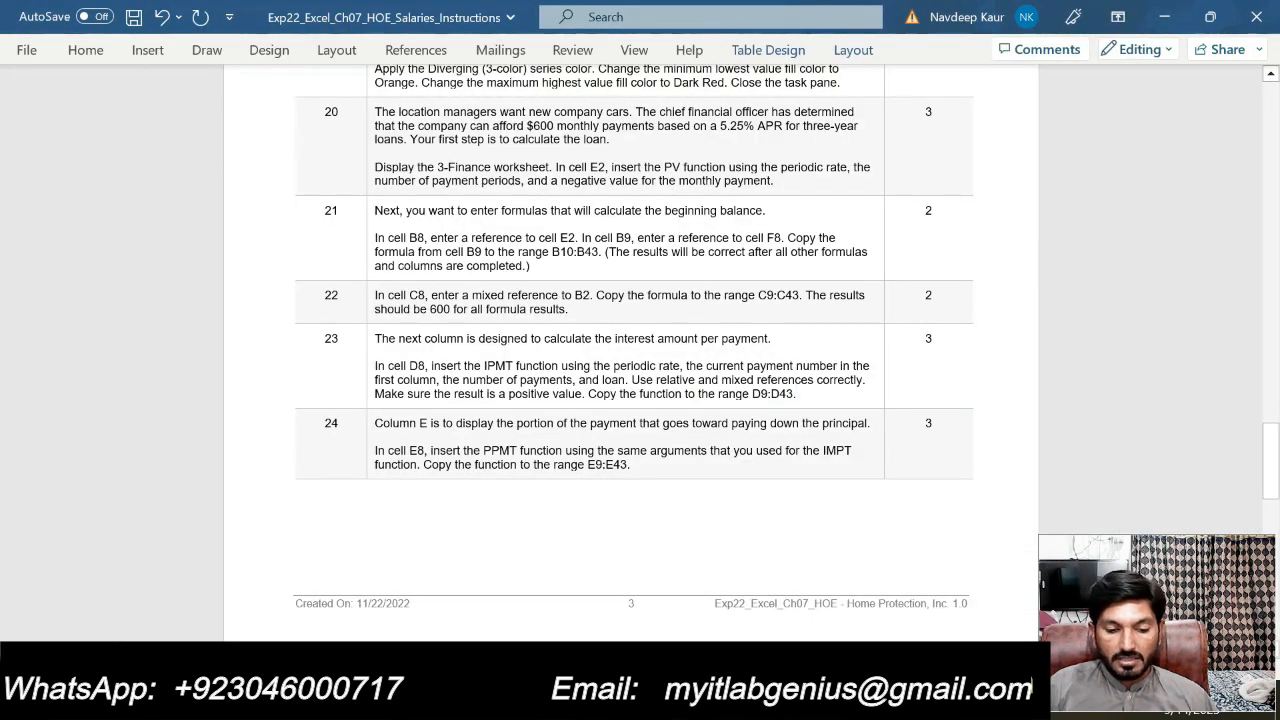
double_click(496, 451)
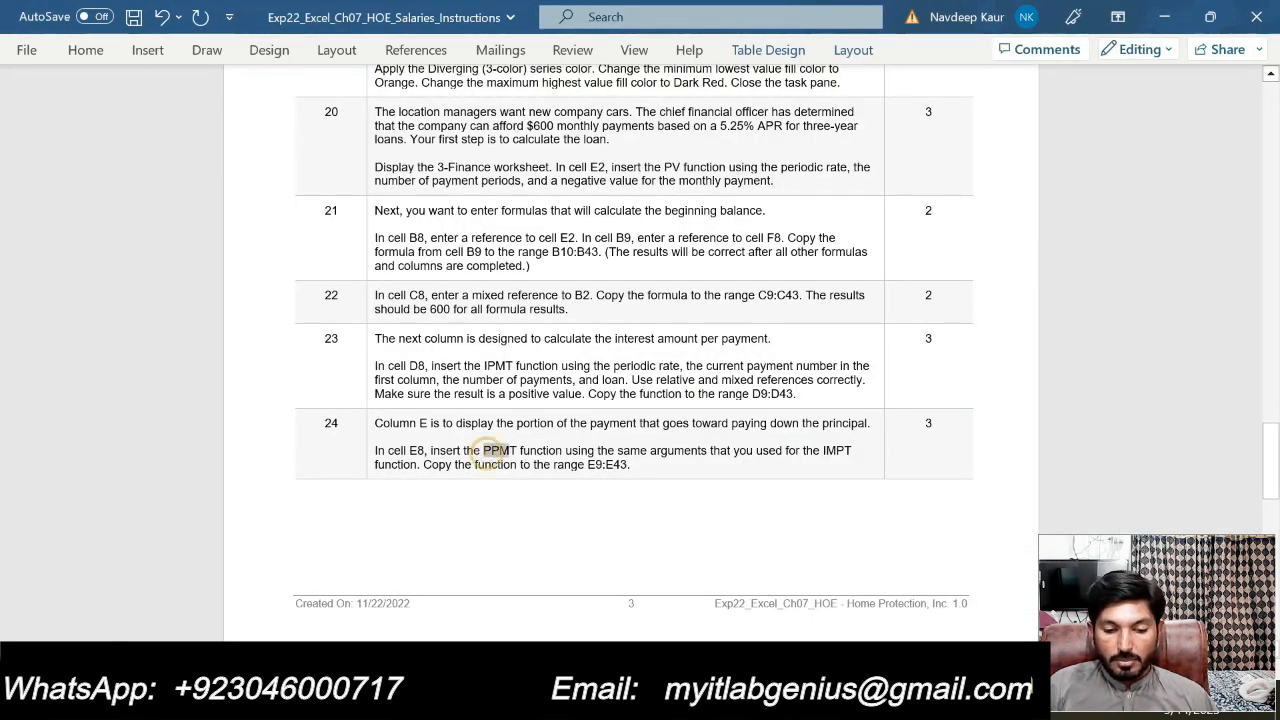
drag(1276, 442, 1278, 521)
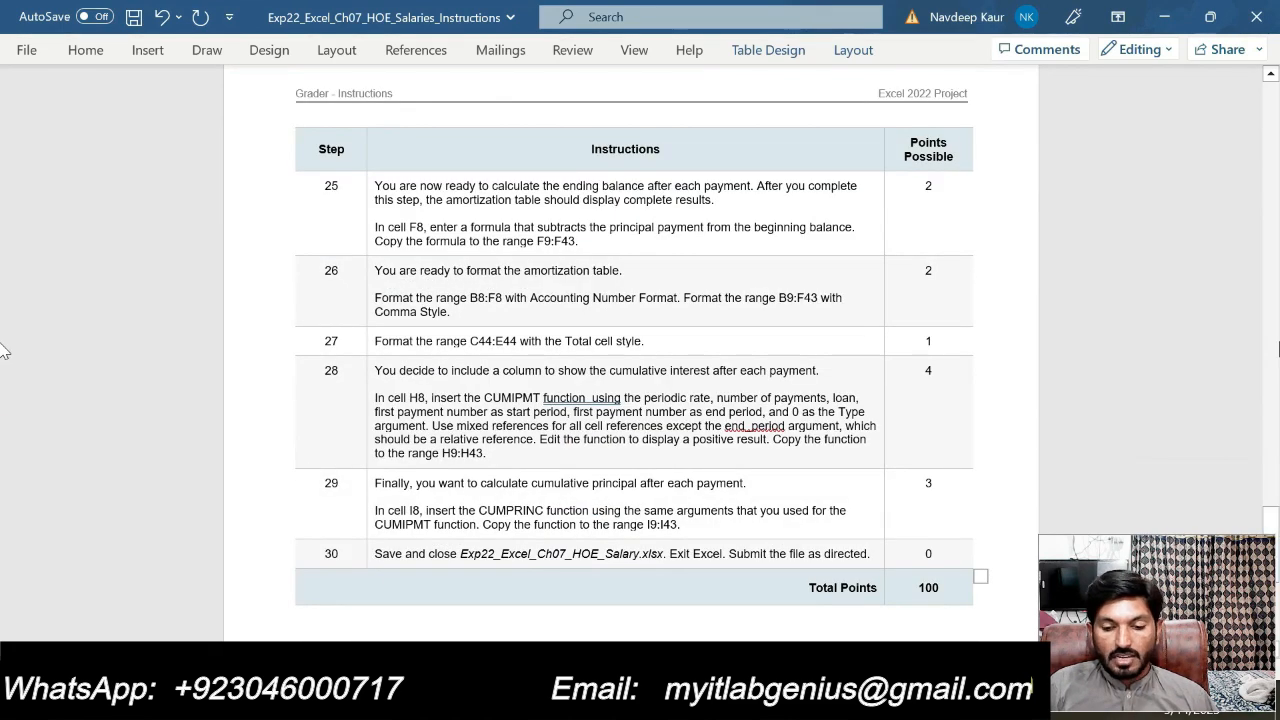
click(1278, 342)
click(1278, 342)
click(1278, 342)
click(1278, 130)
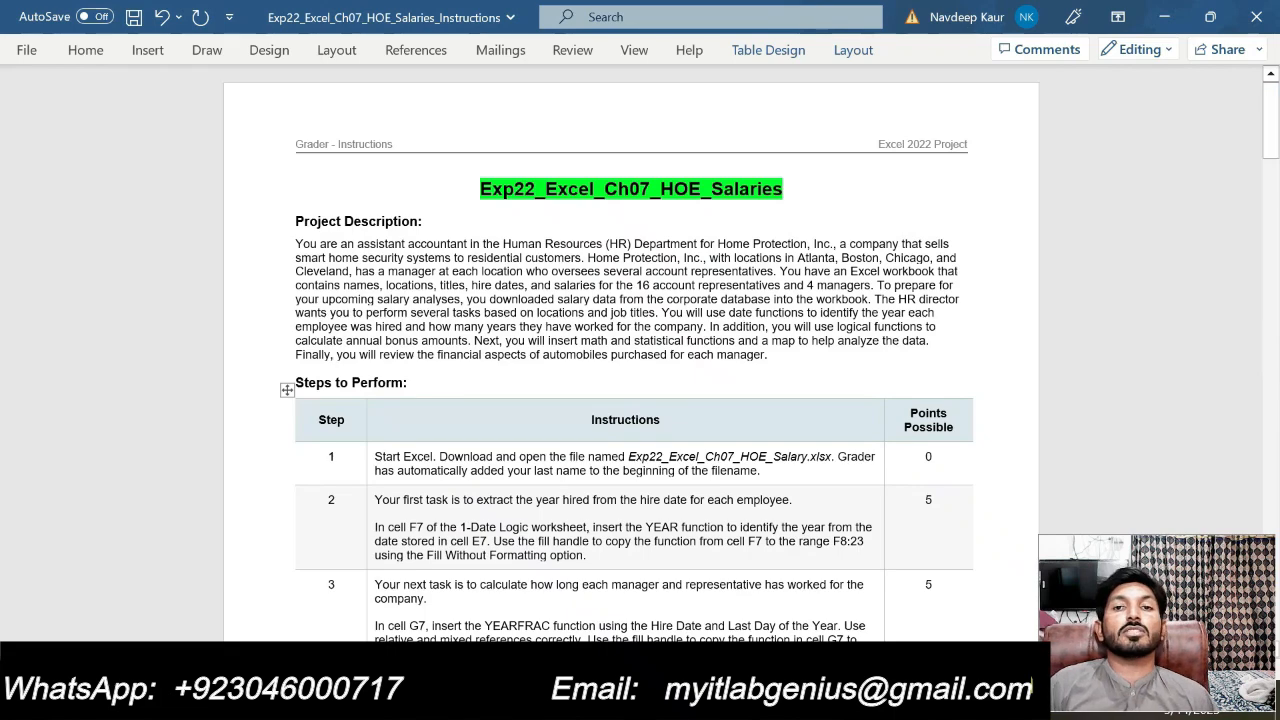
Review the 1-Date Logic, payroll summary and 3-Finance worksheets in the Excel solution workbook, finishing on 3-Finance.
key(alt+Tab)
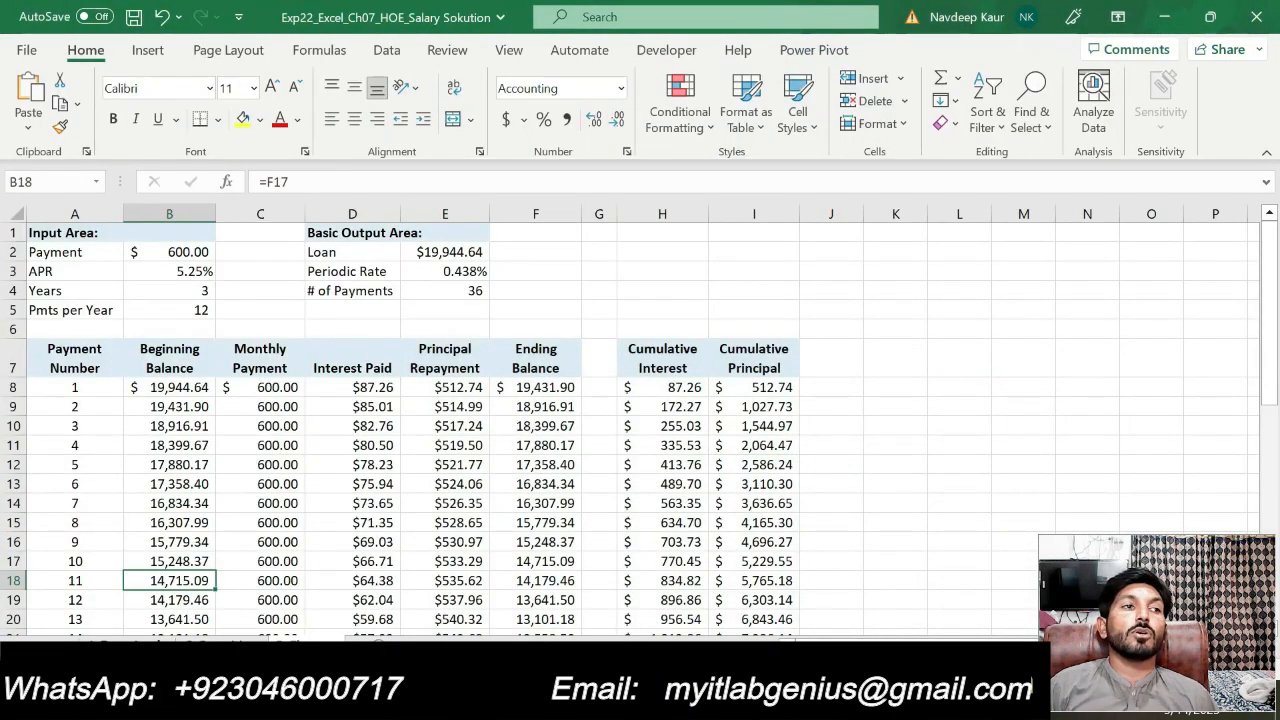
click(145, 644)
click(222, 644)
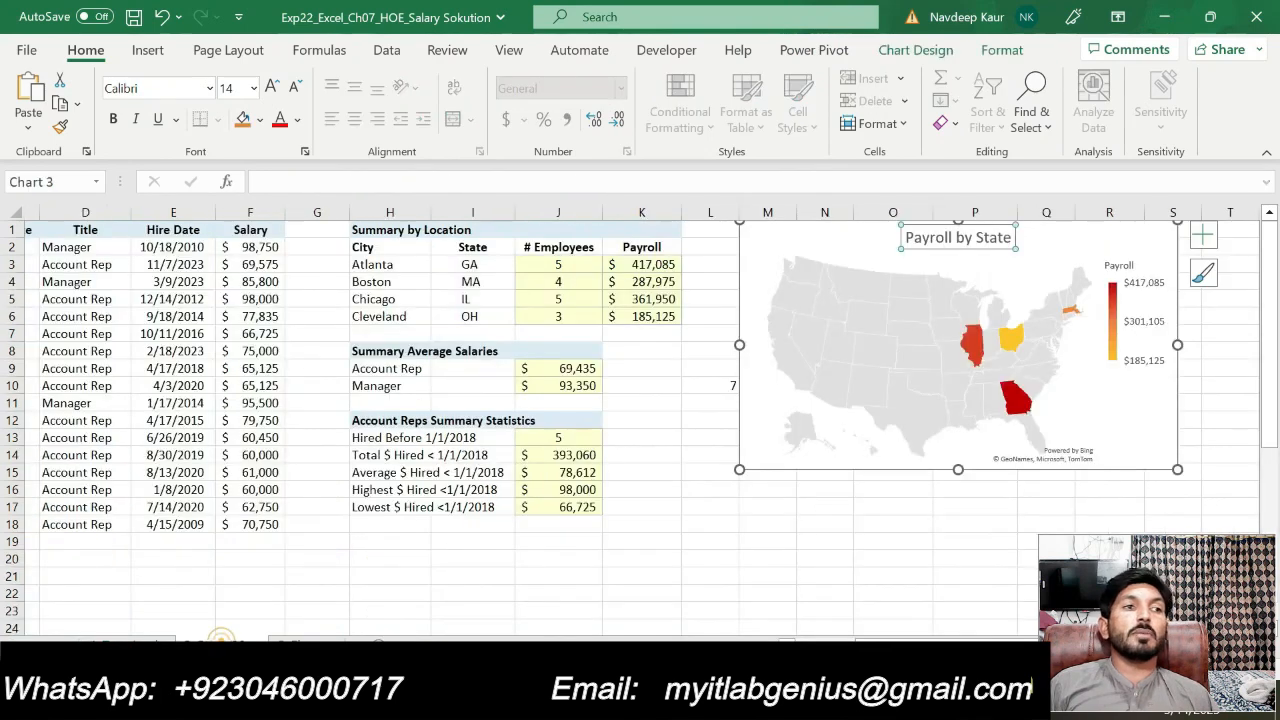
click(297, 644)
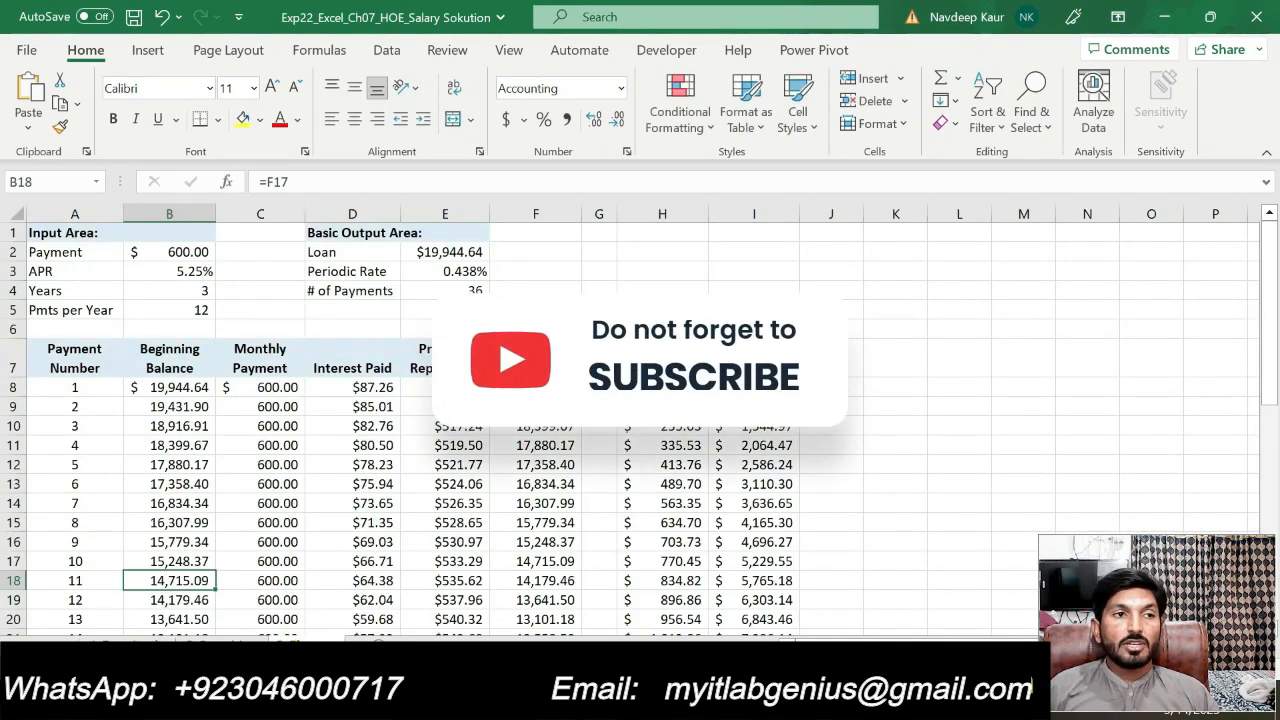
click(241, 644)
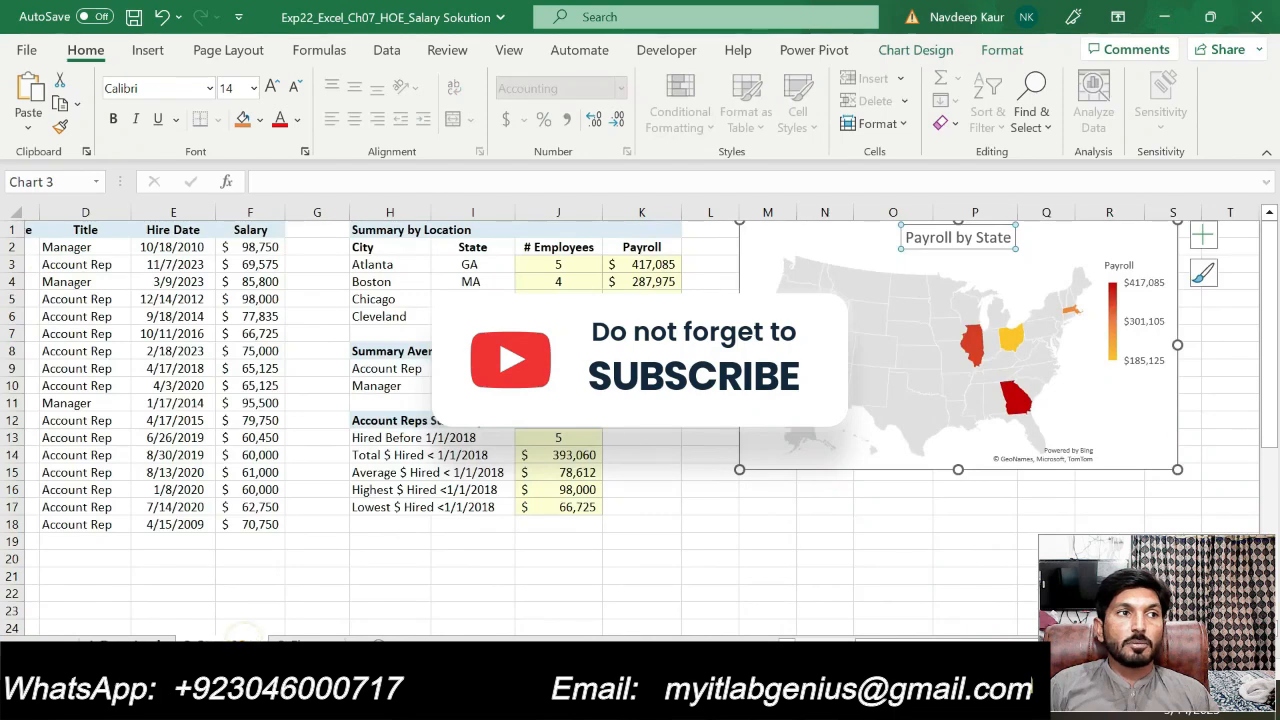
click(147, 644)
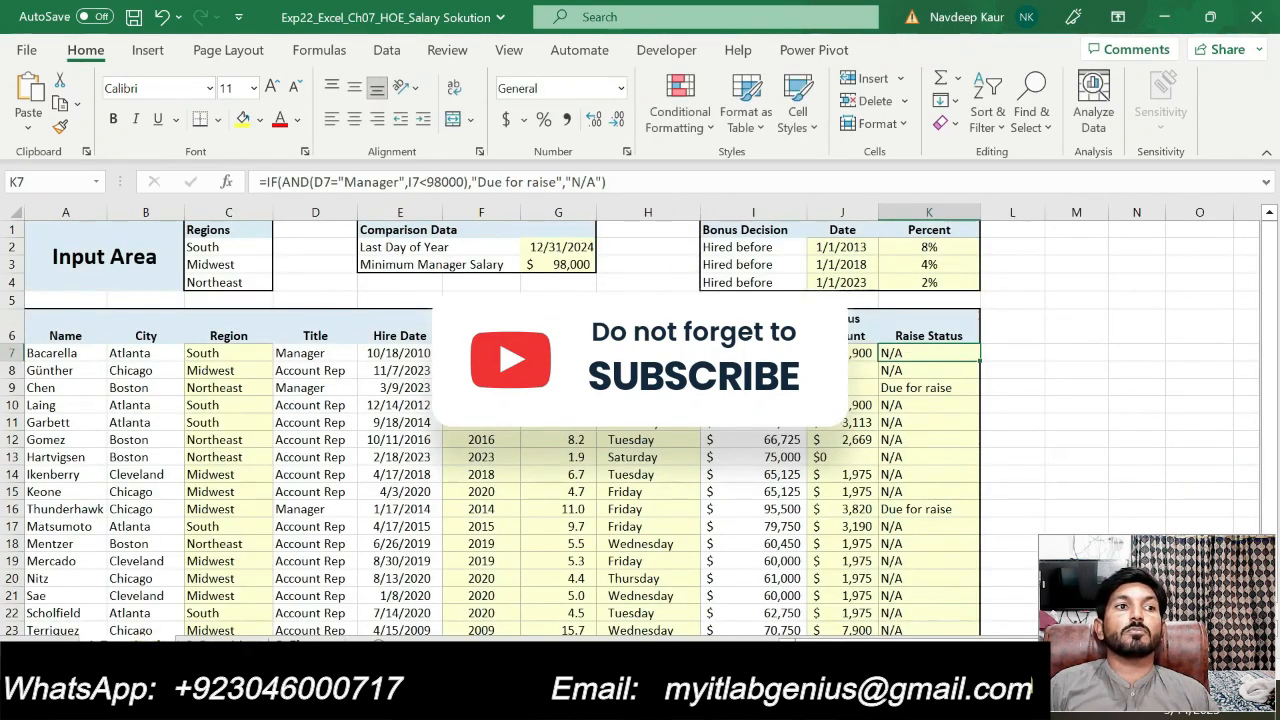
click(301, 644)
click(241, 644)
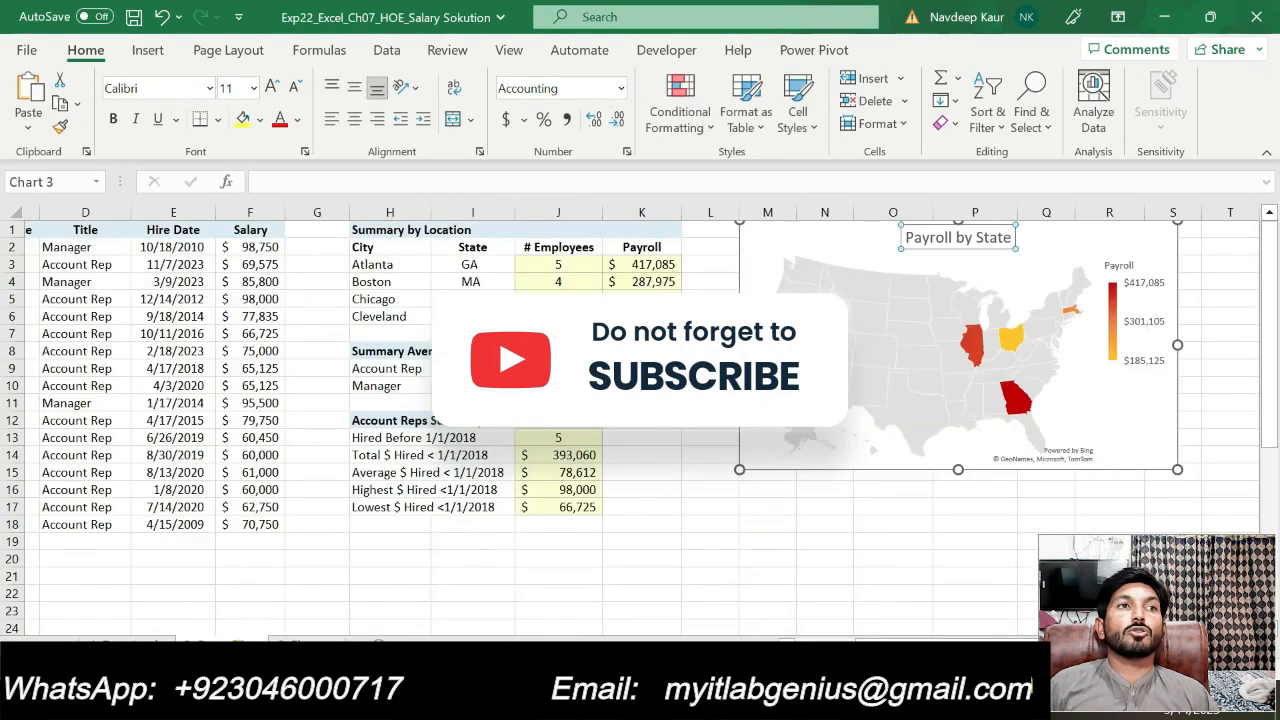
click(301, 644)
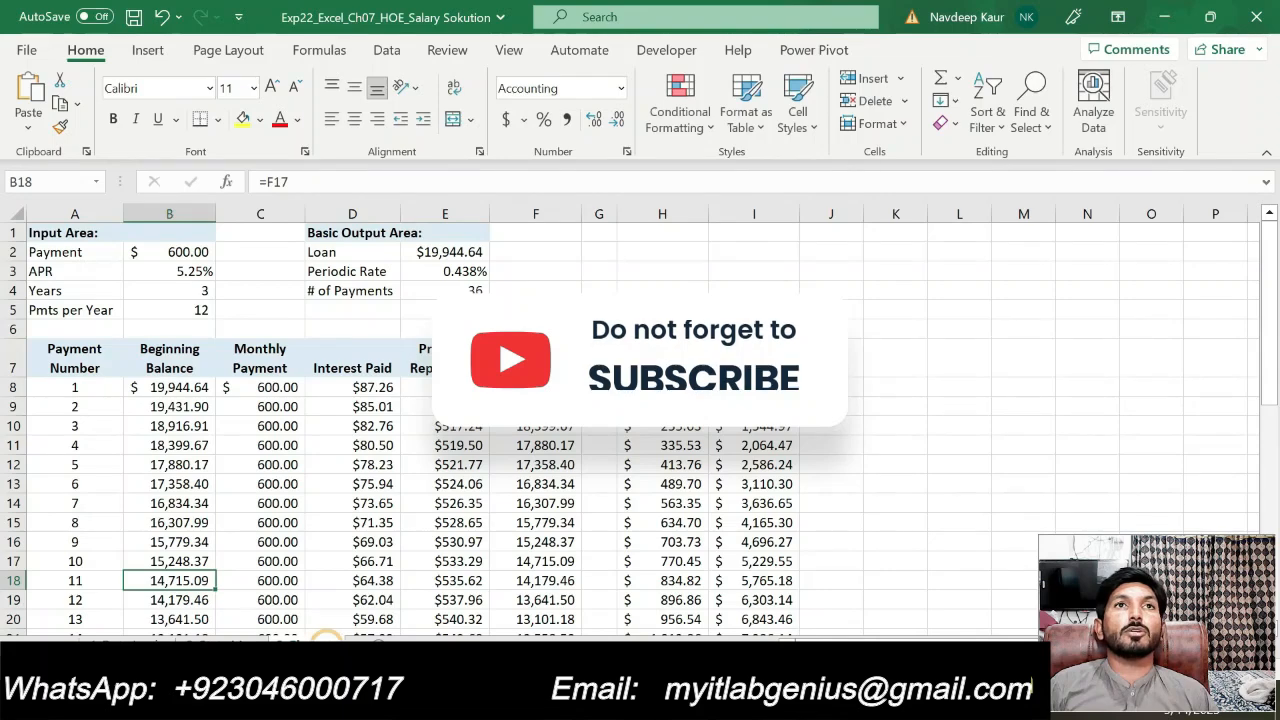